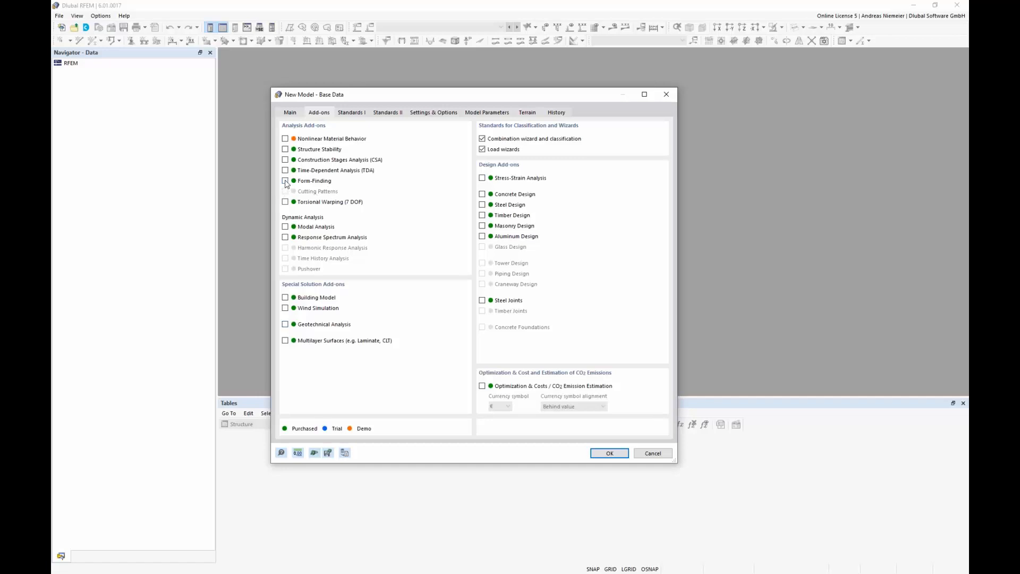
Enable the Form-Finding add-on for the new model and create it, overwriting the existing model S1
click(285, 181)
click(609, 453)
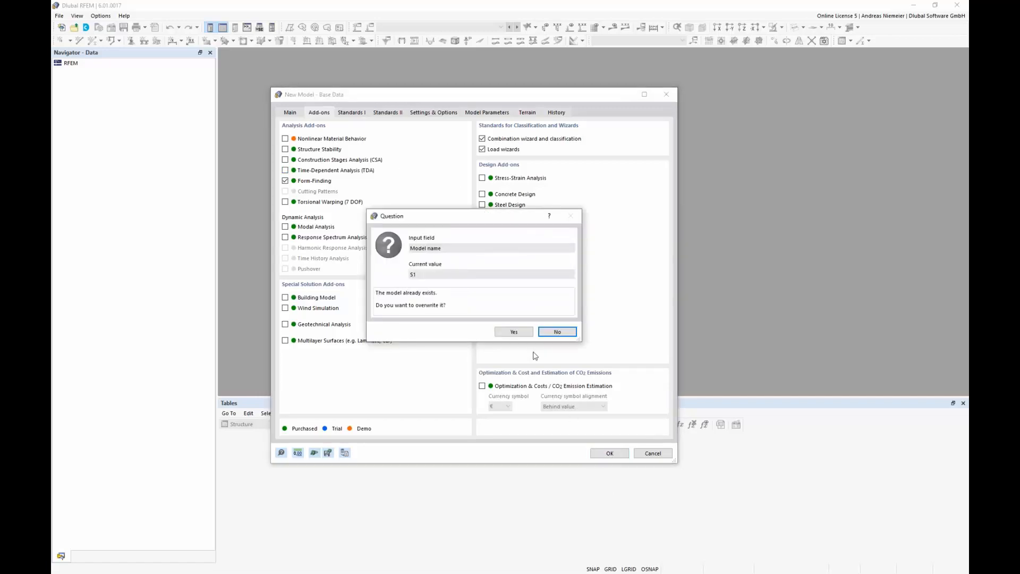
click(523, 333)
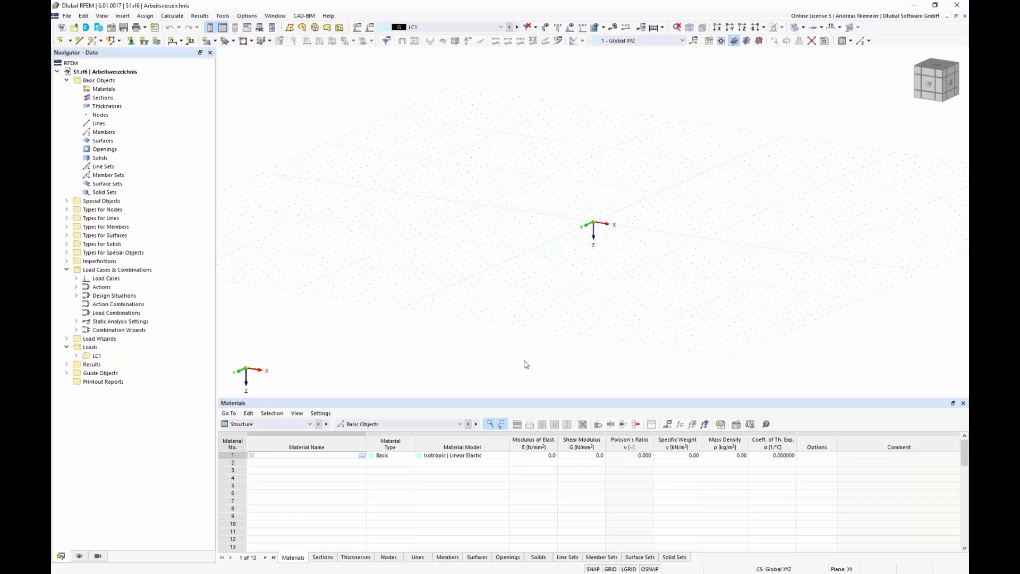
Start a new single member of type Cable and choose the standardized Pfeifer section Cable PE 3
middle_drag(623, 296, 540, 287)
scroll(574, 231, up, 2)
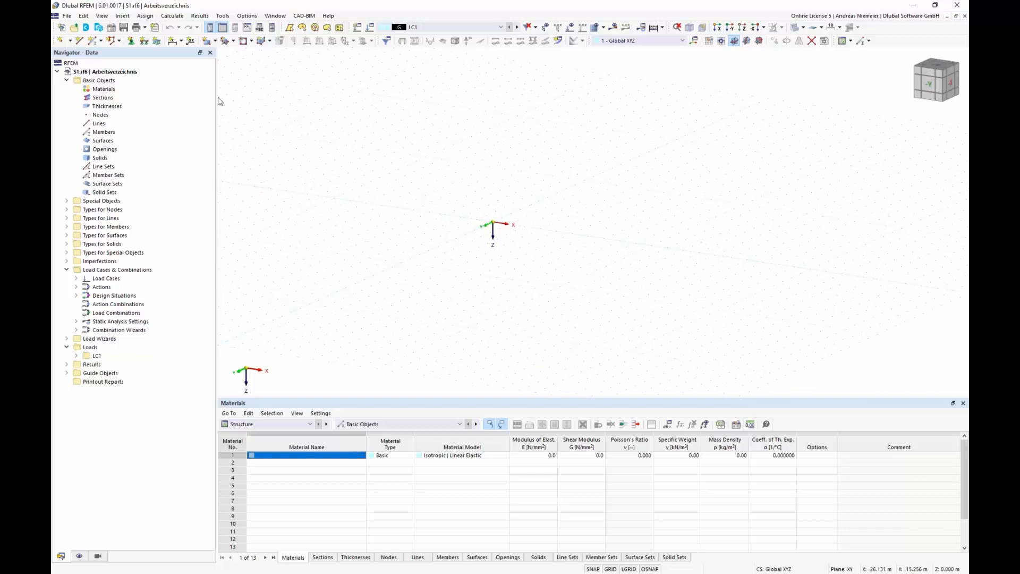
click(94, 41)
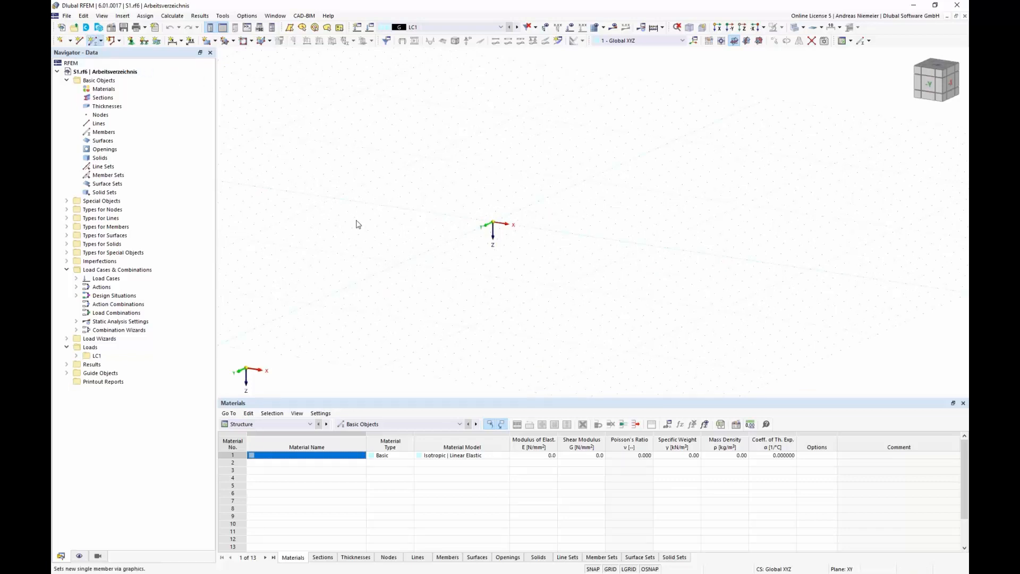
click(297, 160)
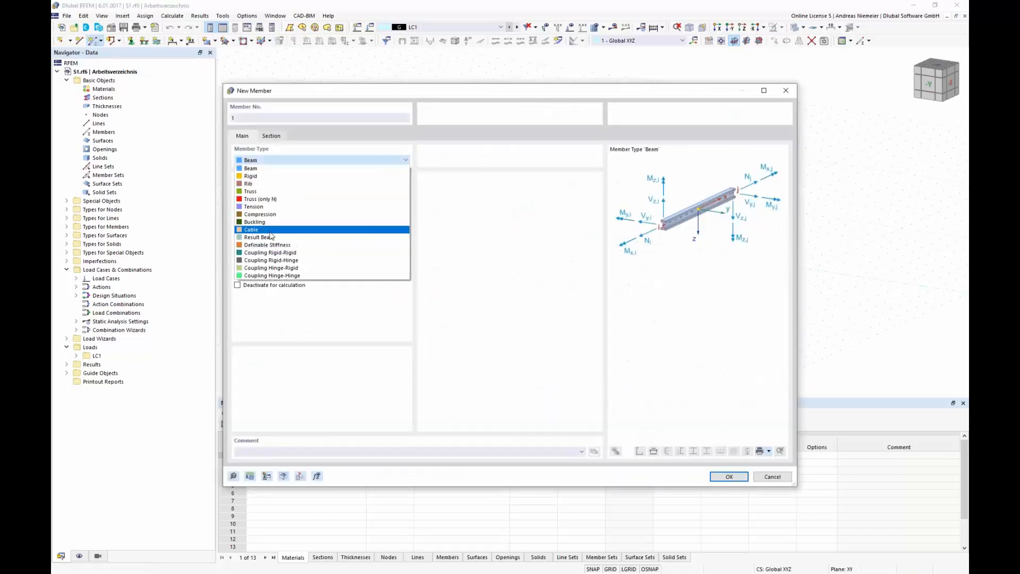
click(270, 231)
click(271, 135)
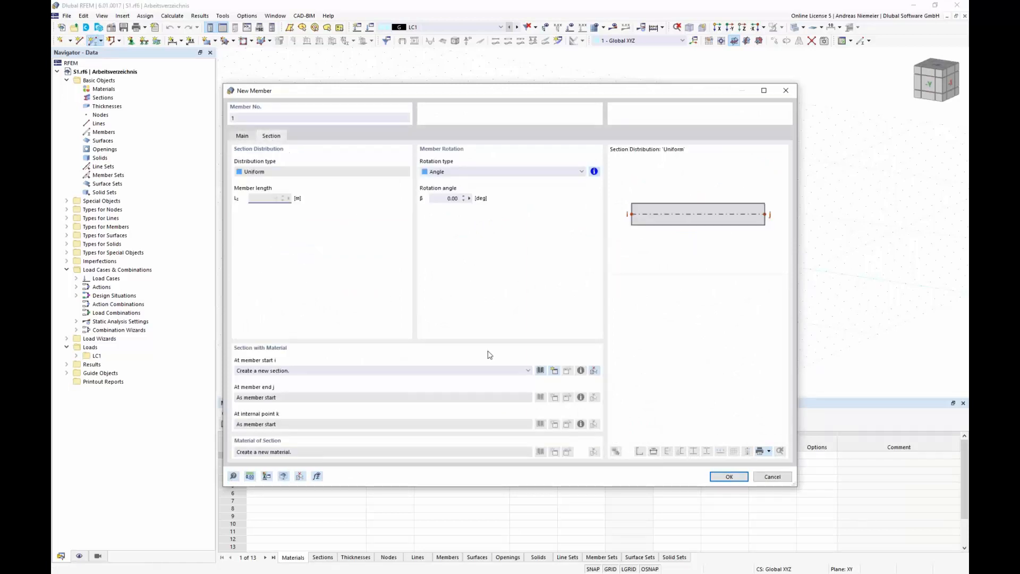
click(539, 371)
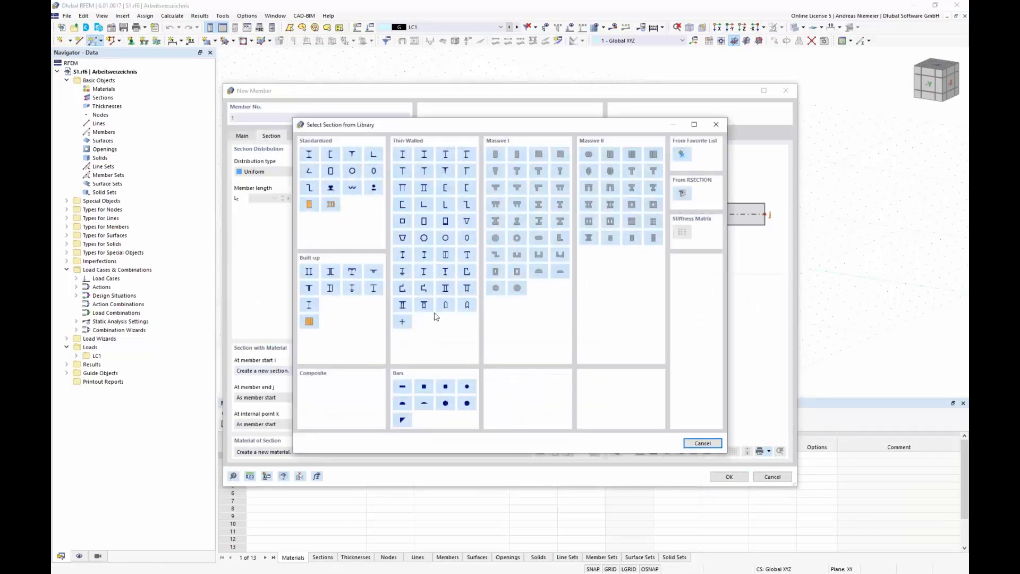
click(374, 187)
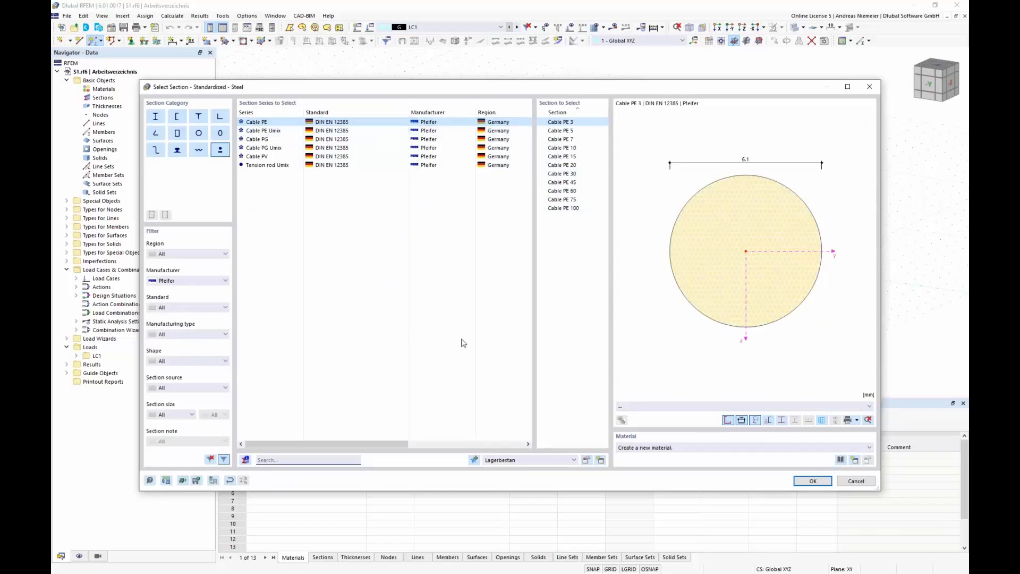
Assign the metal cable material Cable PE (Pfeifer) to the section and accept the section and member definitions
click(840, 460)
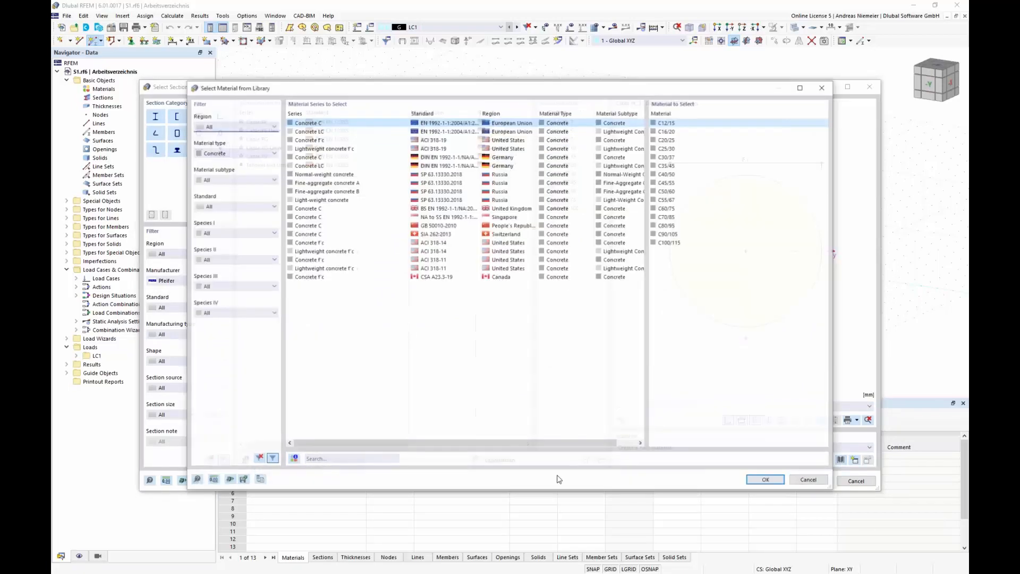
click(242, 153)
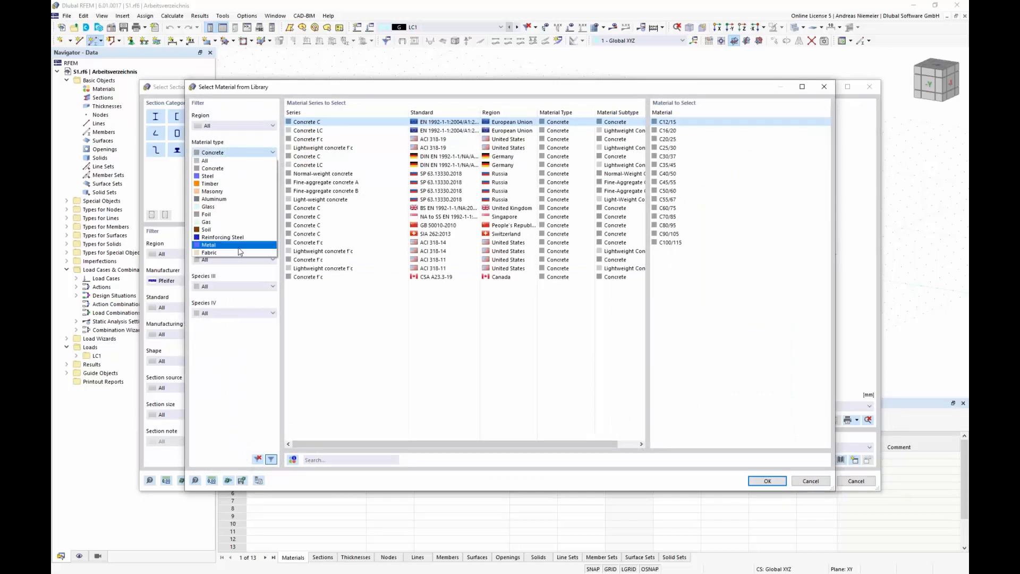
click(220, 236)
click(232, 180)
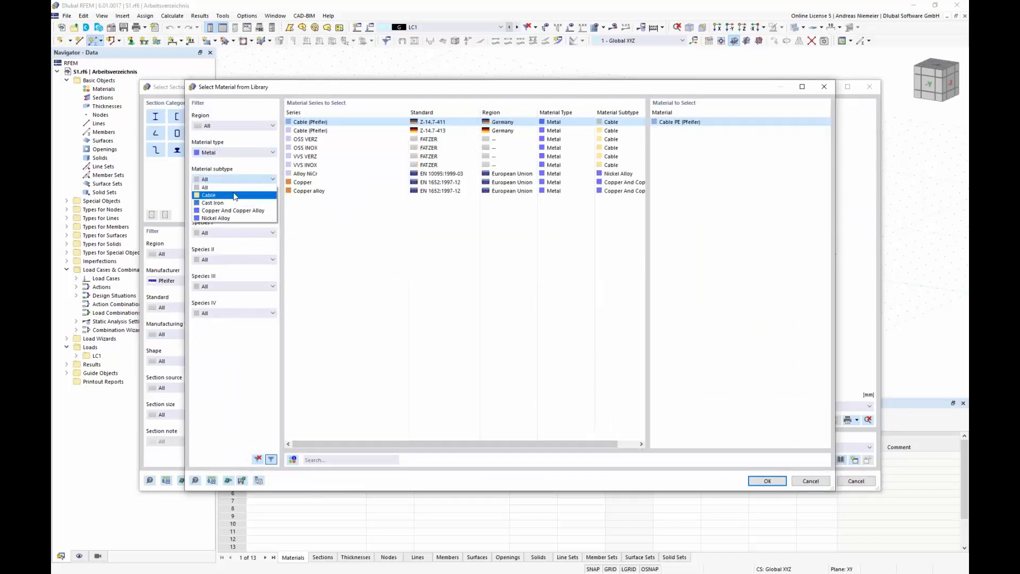
click(235, 196)
click(767, 481)
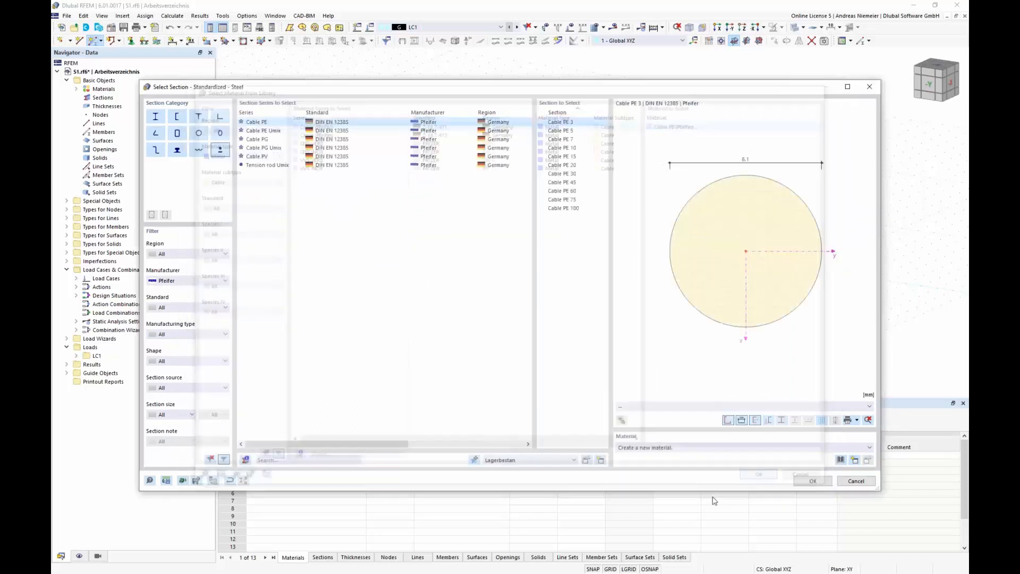
click(812, 481)
click(729, 476)
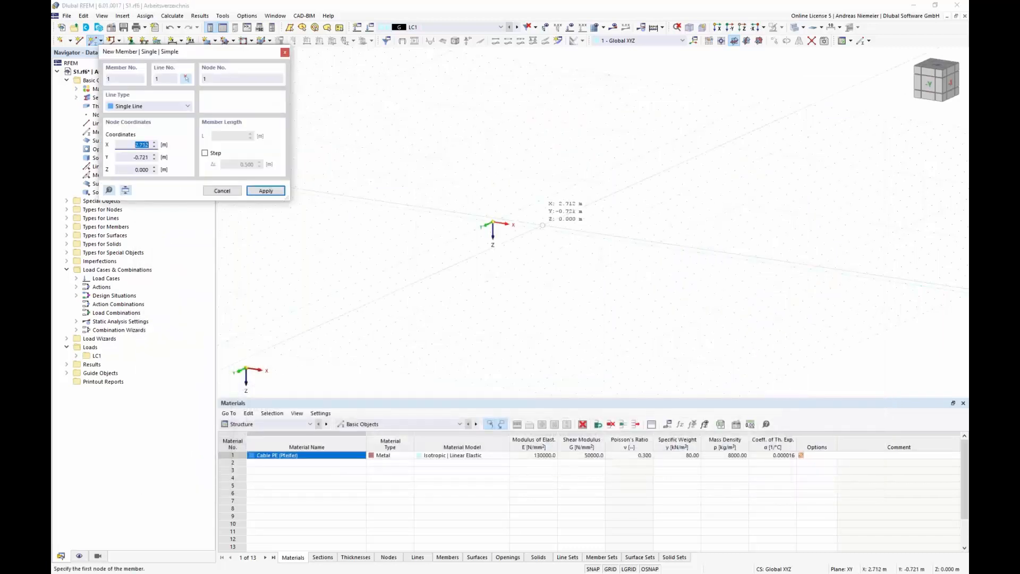
Draw the cable member from the origin to X 10.000 m, Y 0.000, Z 0.000
click(498, 208)
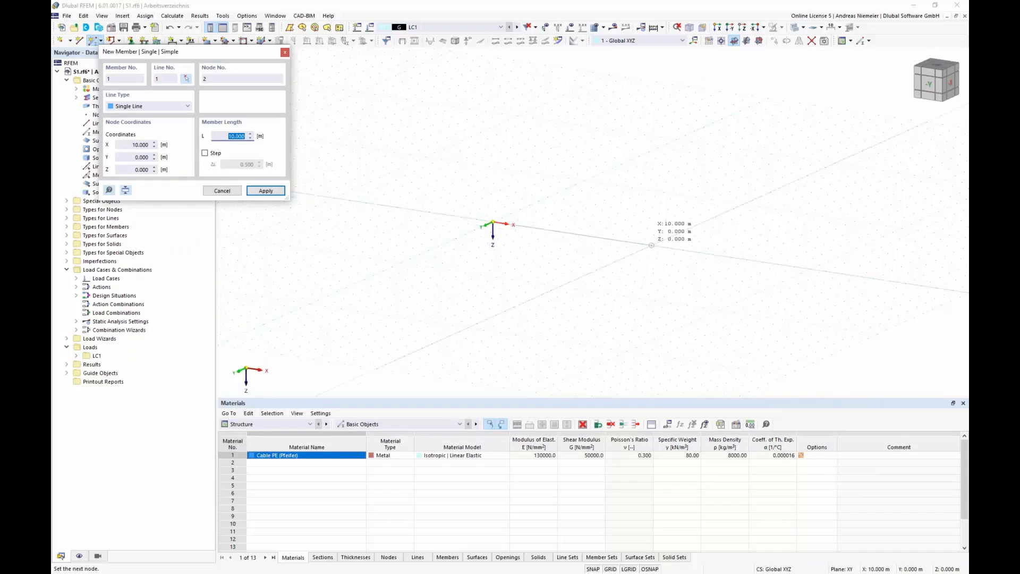
click(651, 245)
key(Escape)
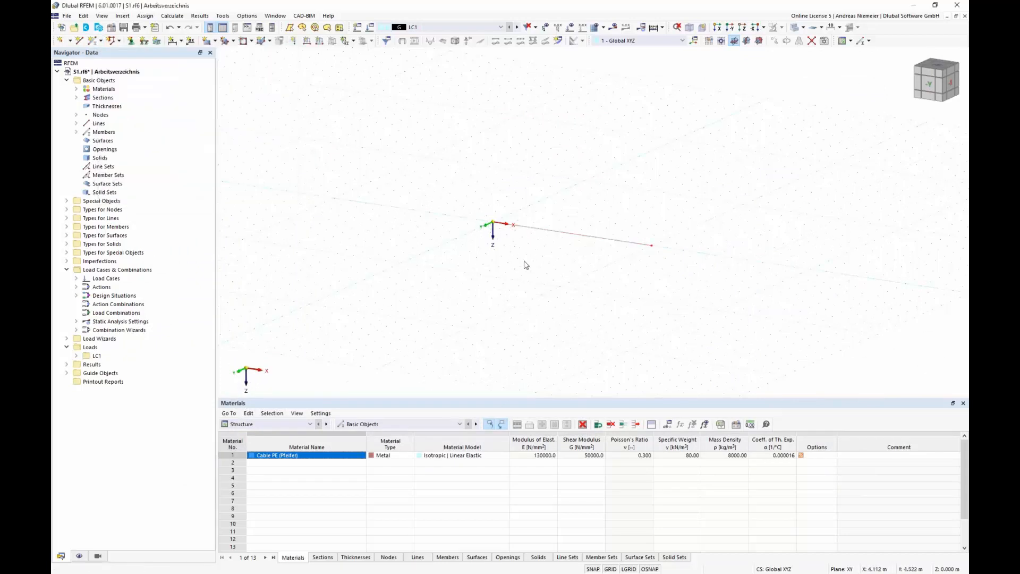
Assign nodal support 1, fixed in translation and free in rotation, to both end nodes of the cable
middle_drag(568, 296, 503, 291)
scroll(484, 241, up, 3)
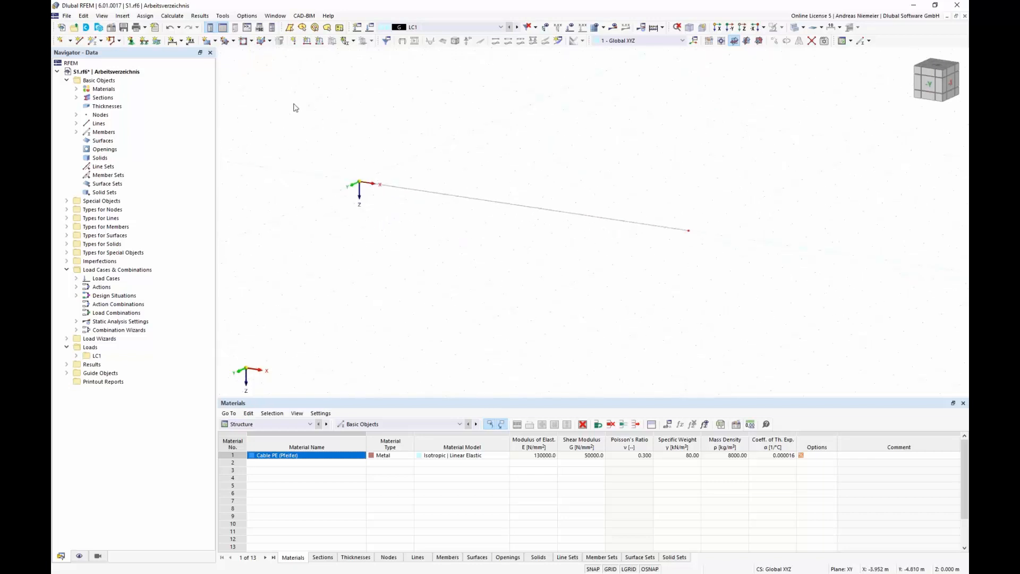
click(131, 41)
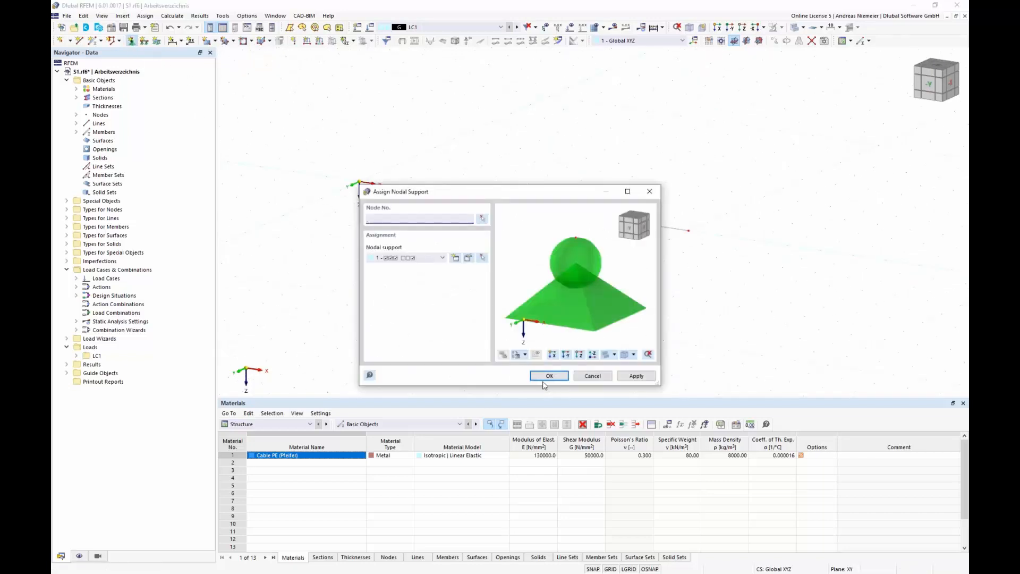
click(550, 376)
drag(332, 178, 794, 317)
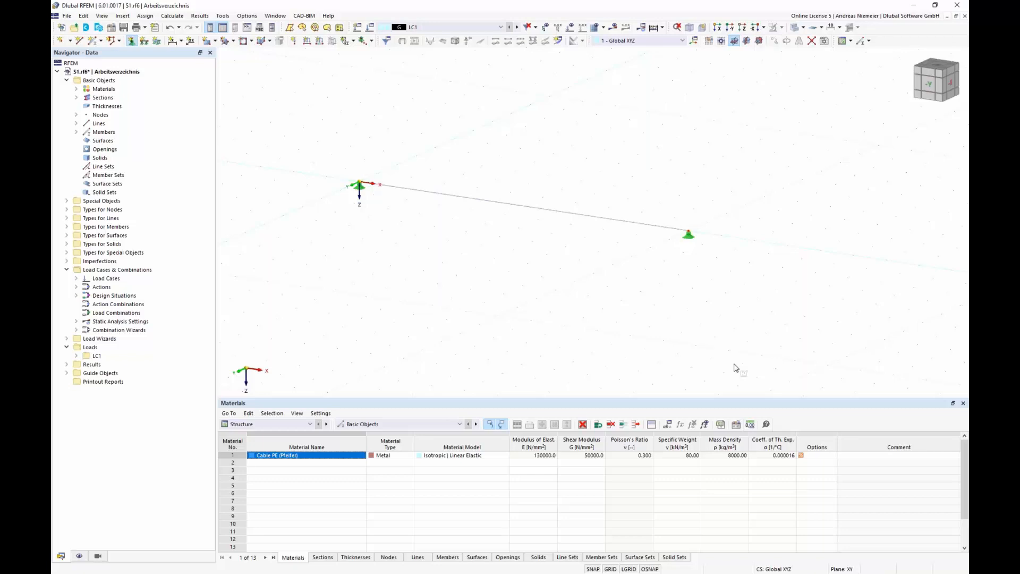
ctrl+middle_drag(526, 289, 505, 261)
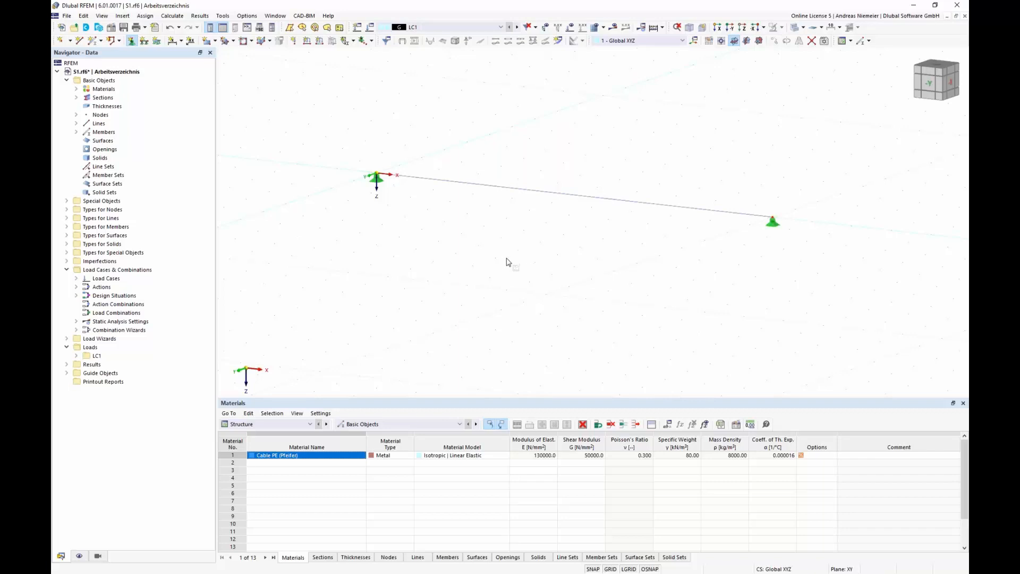
key(Escape)
Calculate load case LC1 and show its results
click(614, 27)
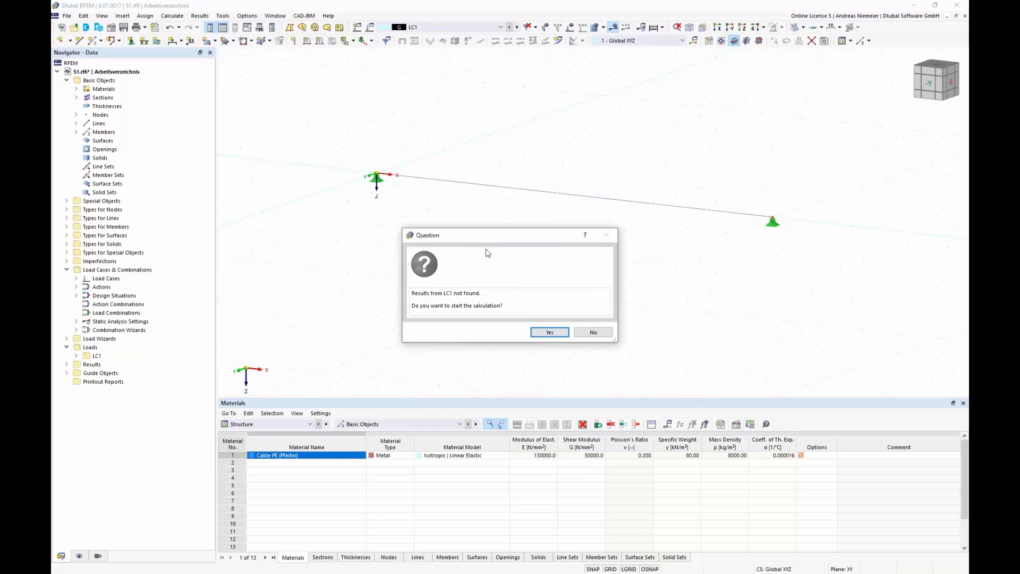
click(538, 330)
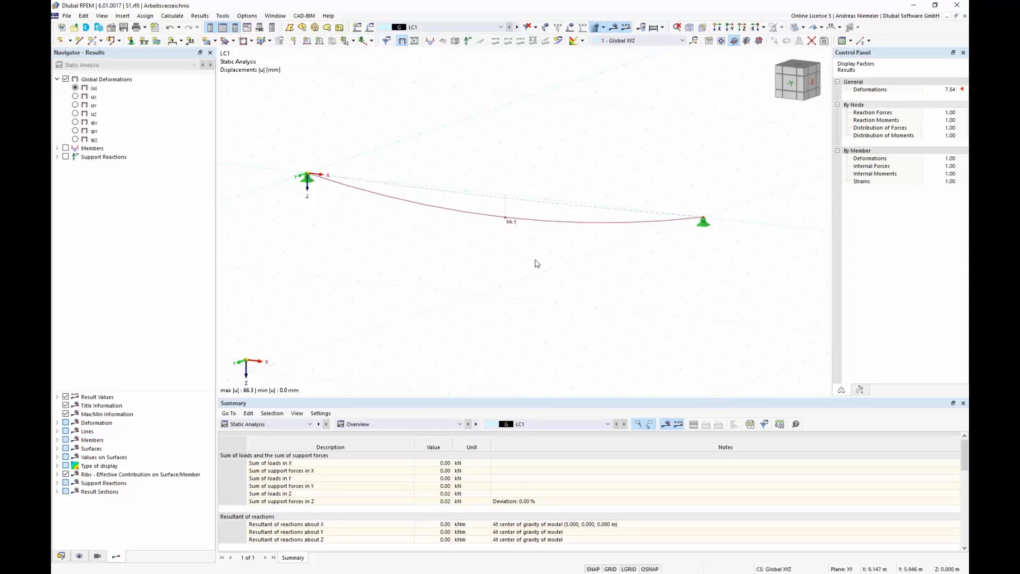
Raise the display factor for the cable's deformations to 16.00
click(948, 89)
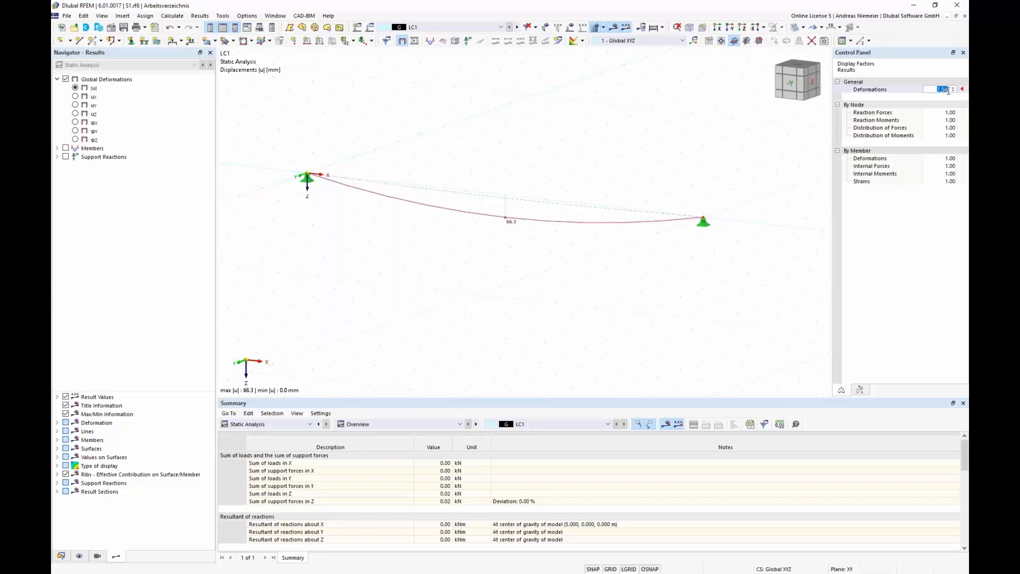
click(953, 87)
click(953, 87)
click(953, 88)
click(953, 92)
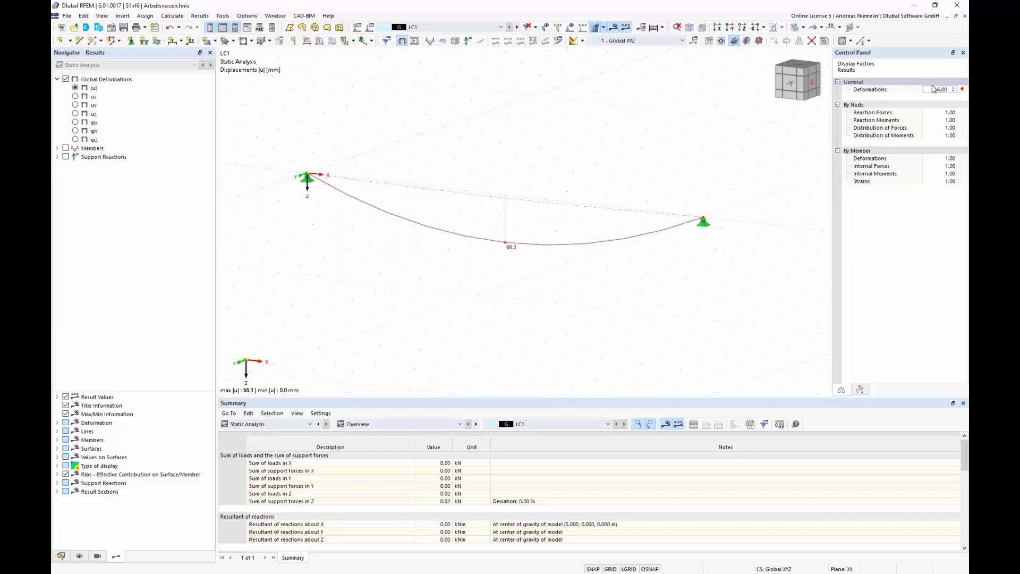
click(415, 41)
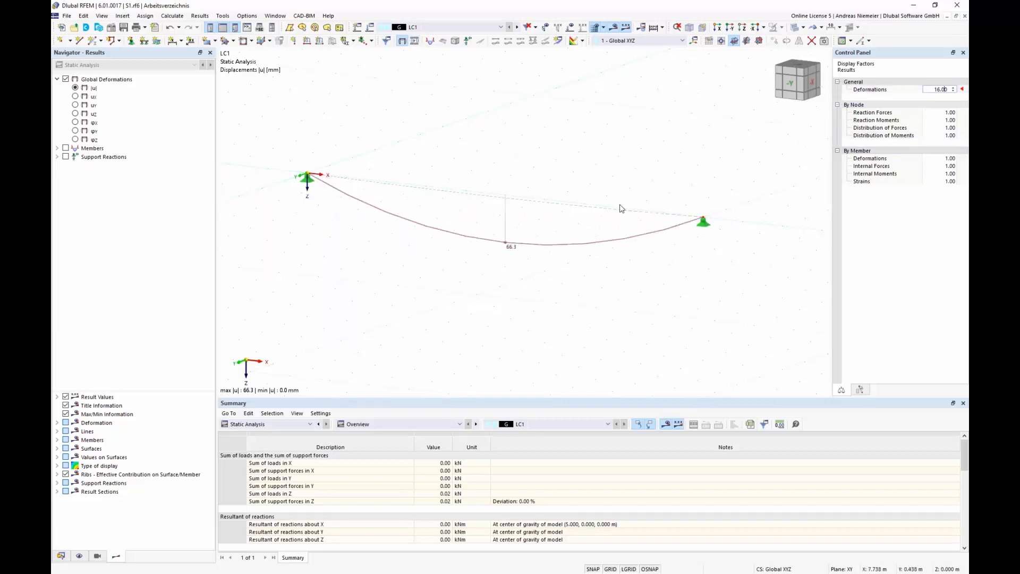
Set the deformation display factor to 1 and view the sagging cable's midspan from the -Y direction
double_click(939, 89)
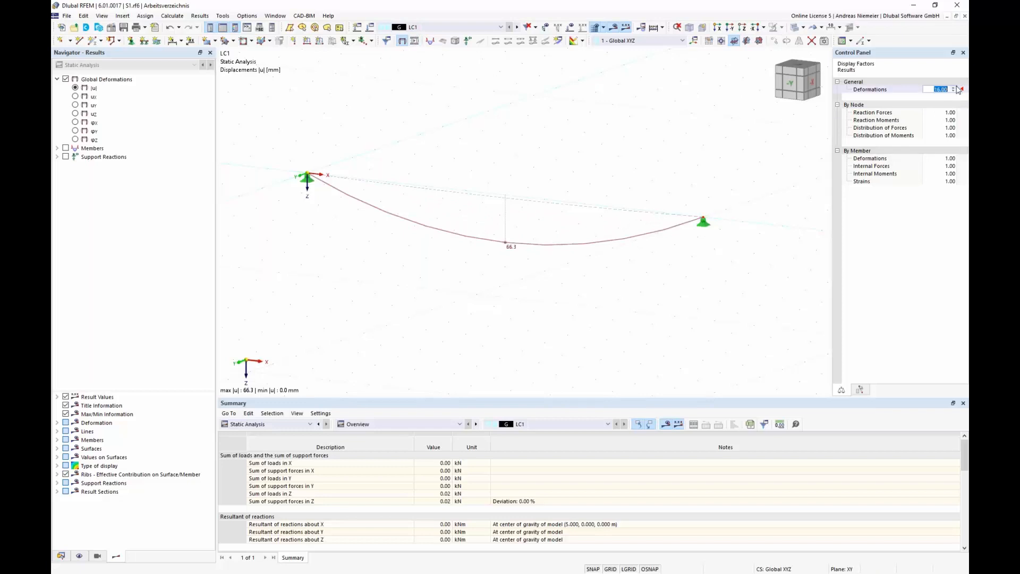
text(1)
key(Tab)
scroll(489, 182, up, 5)
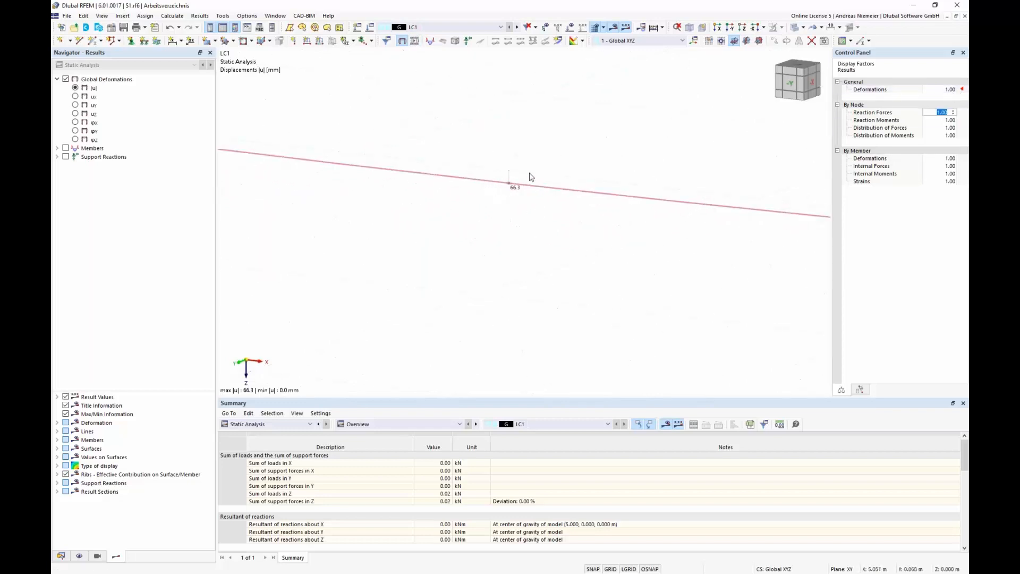
click(793, 88)
click(792, 88)
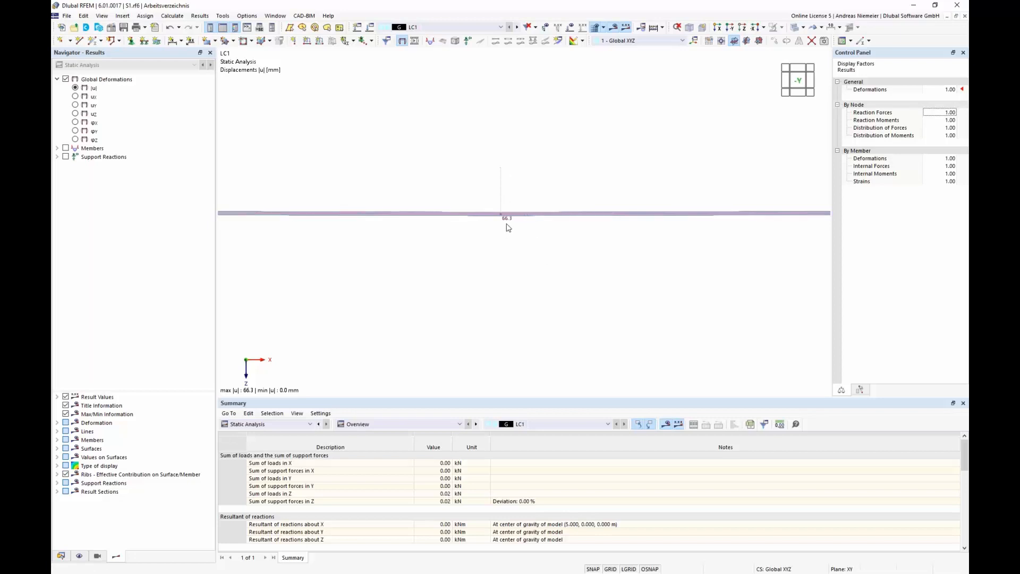
scroll(530, 266, down, 2)
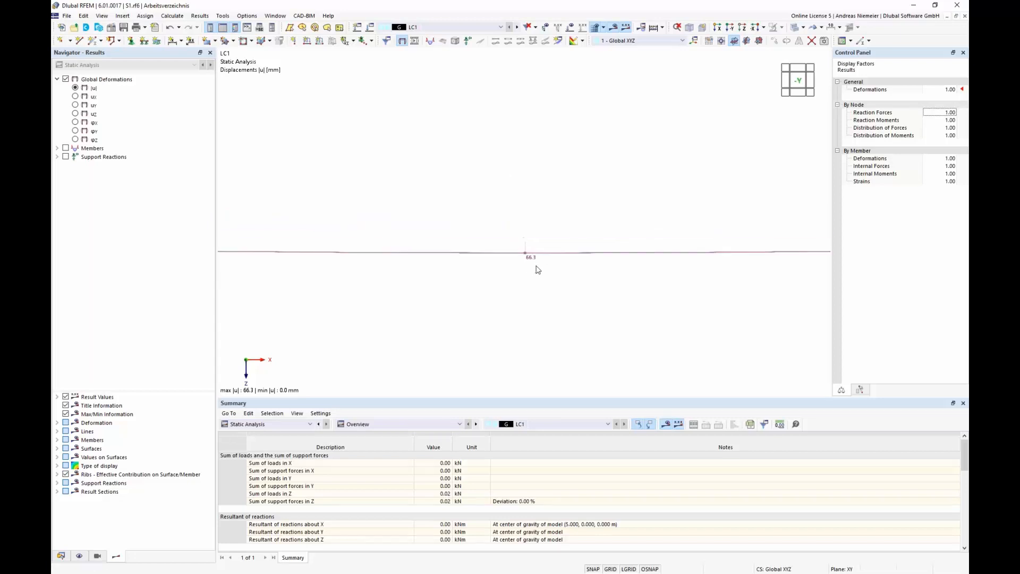
scroll(537, 269, up, 2)
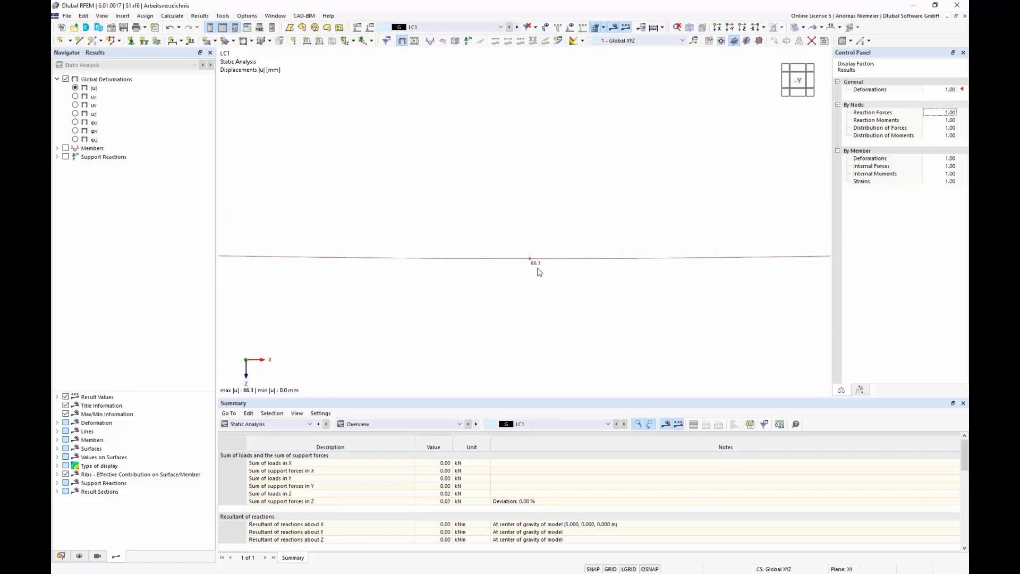
Compare the model topology displayed on the original shape and on the deformed shape, ending with Deformed Shape
click(80, 556)
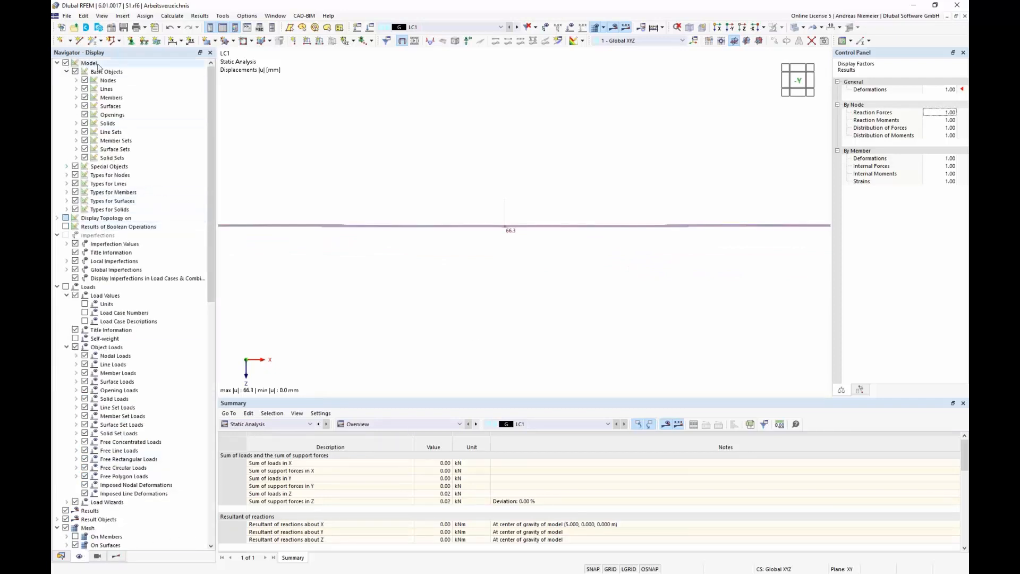
click(58, 218)
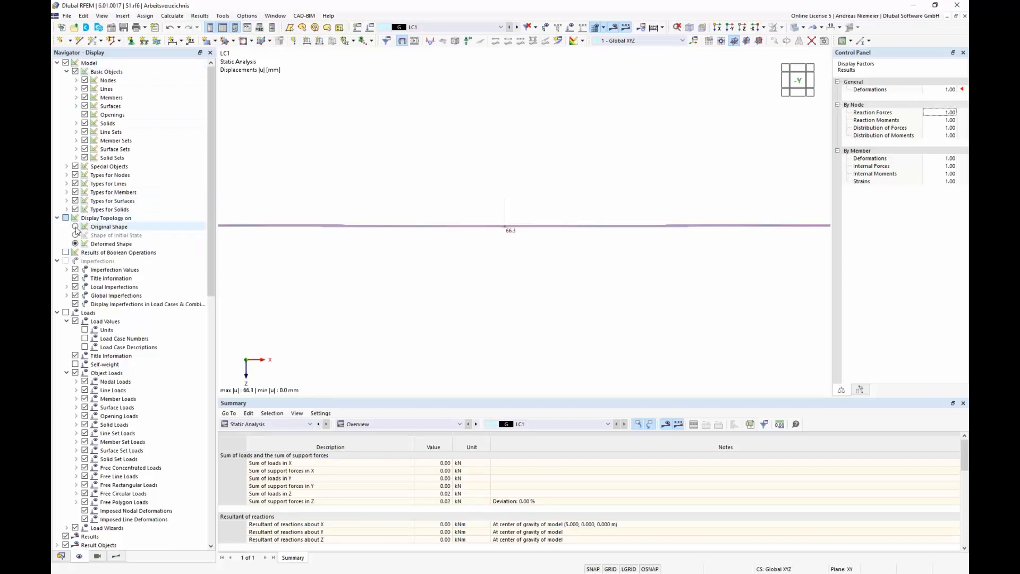
click(76, 227)
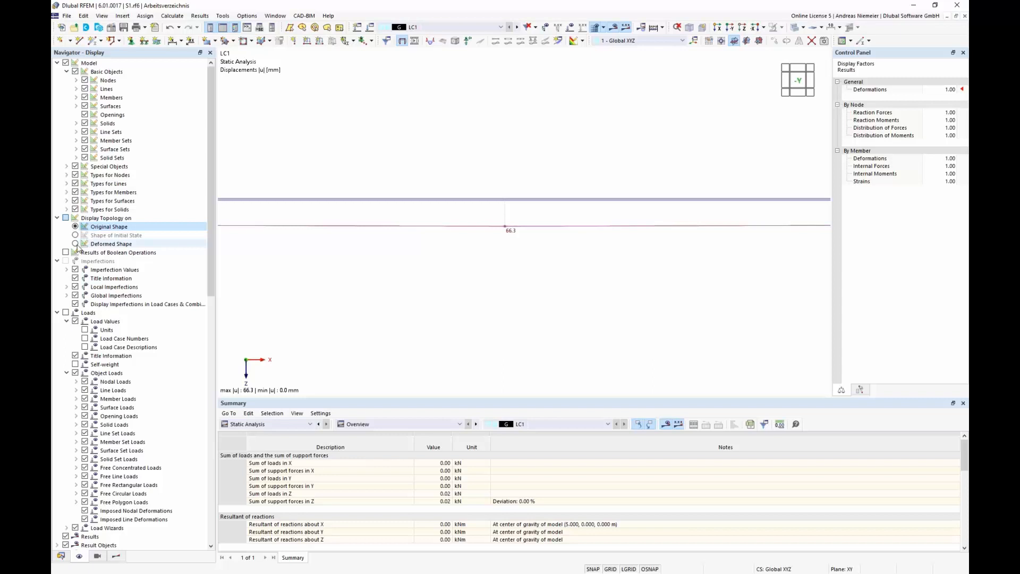
click(75, 244)
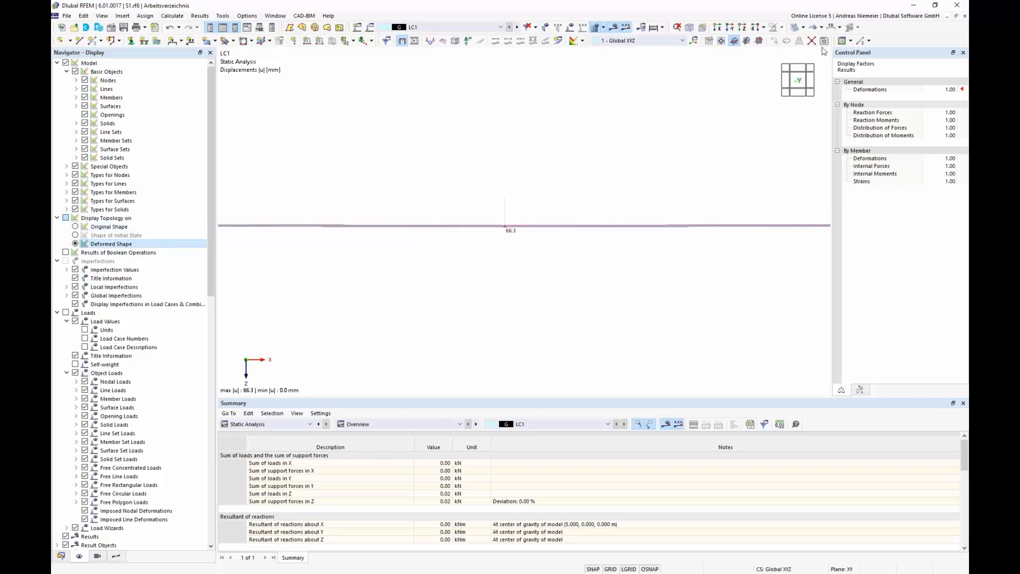
click(821, 27)
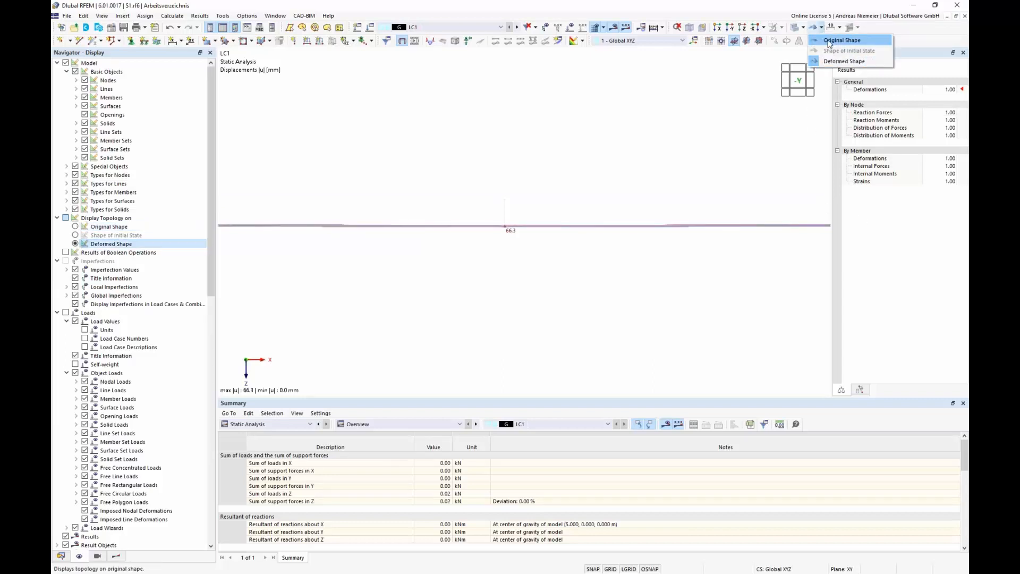
click(829, 41)
click(821, 27)
click(844, 61)
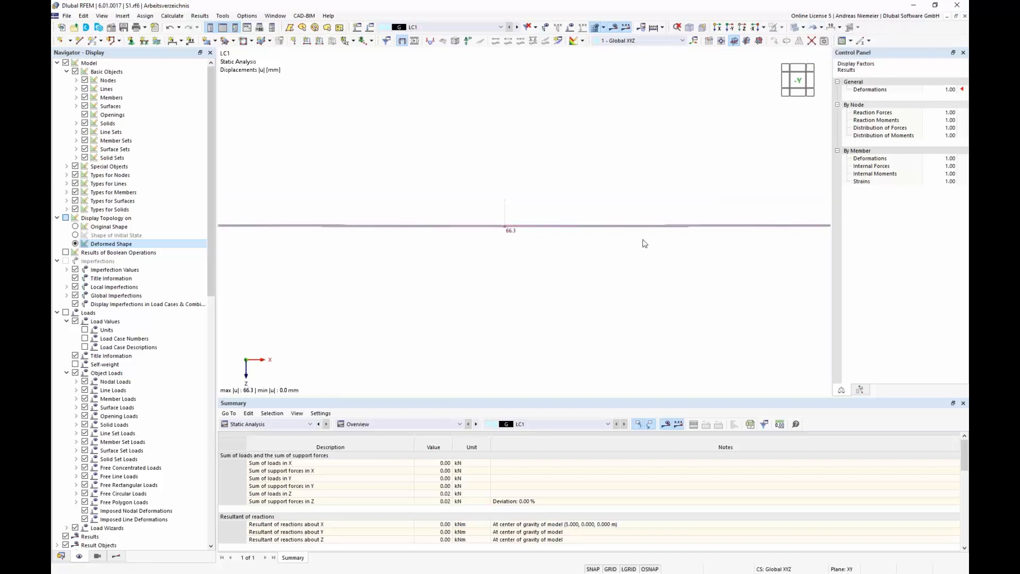
Show the axial force N diagram for the whole cable member and examine its values
scroll(587, 289, down, 2)
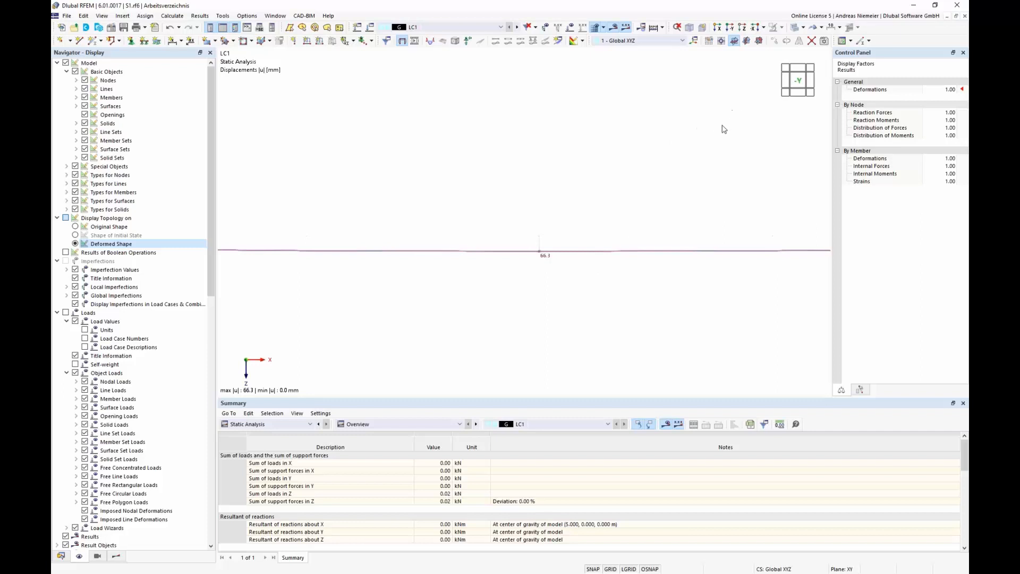
click(694, 41)
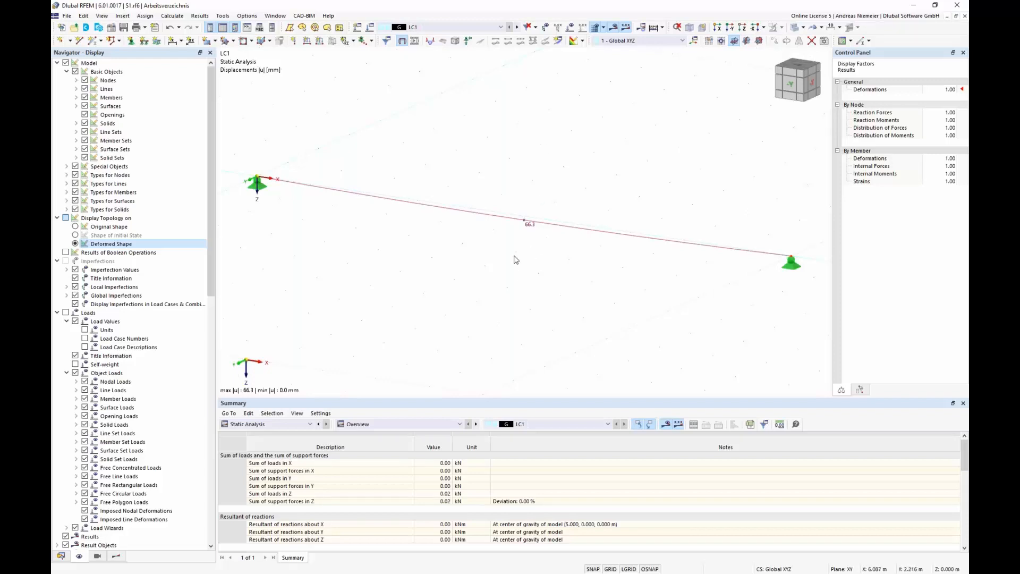
click(117, 556)
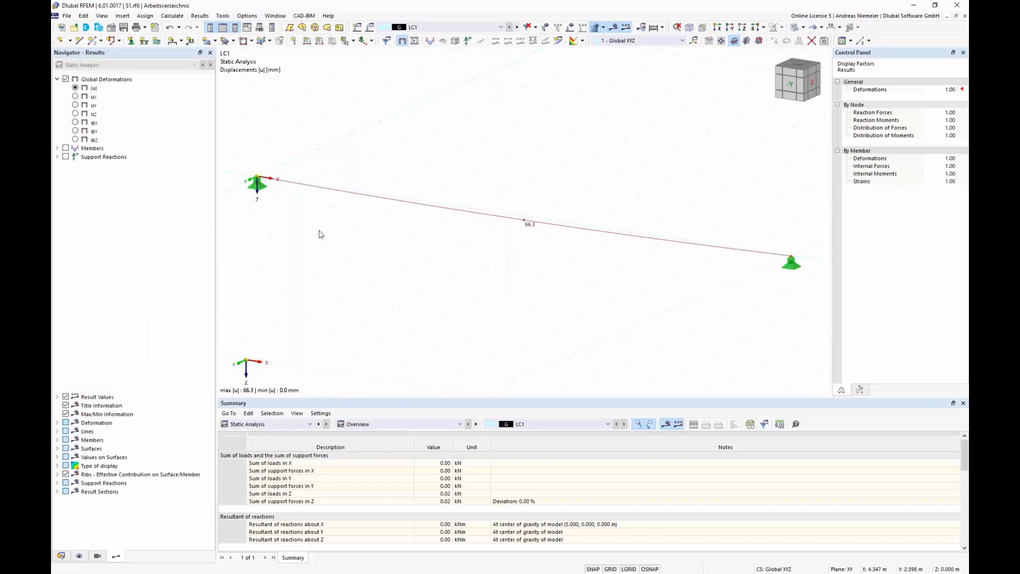
click(57, 148)
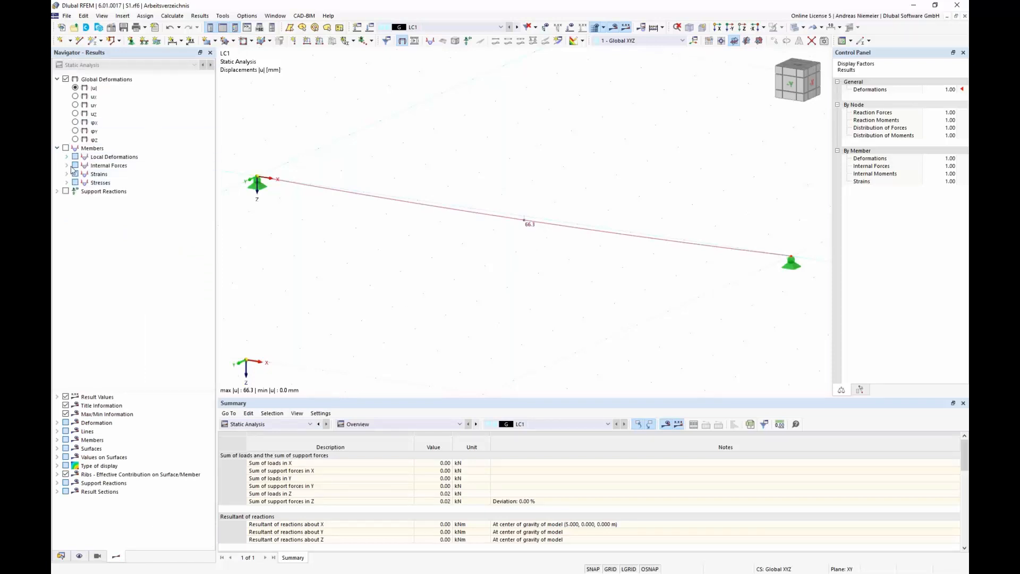
click(66, 165)
click(85, 174)
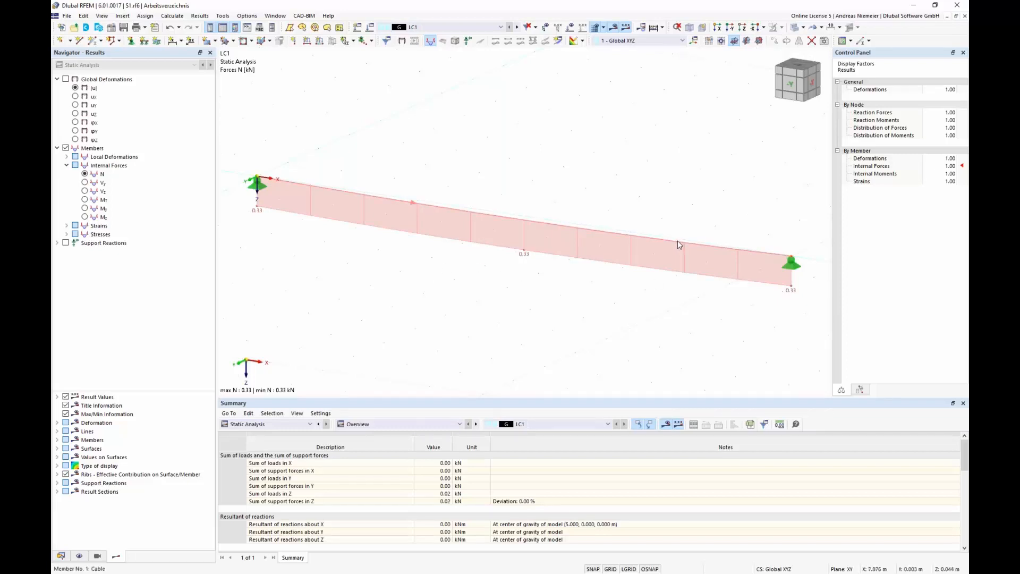
mouse_move(678, 242)
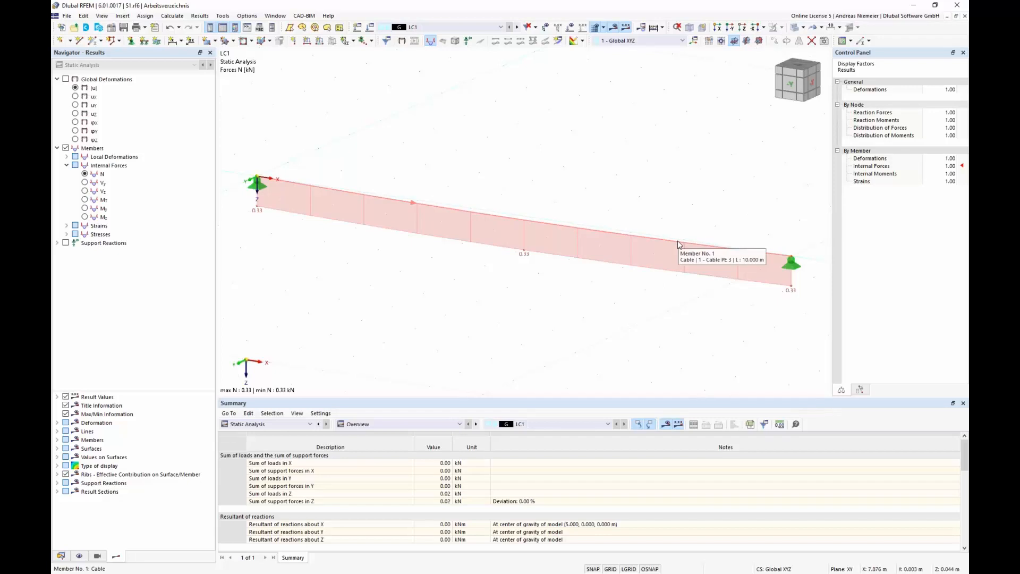
Replace the cable's section with Cable PE 10 from the Pfeifer Cable PE series and recalculate load case LC1
click(266, 424)
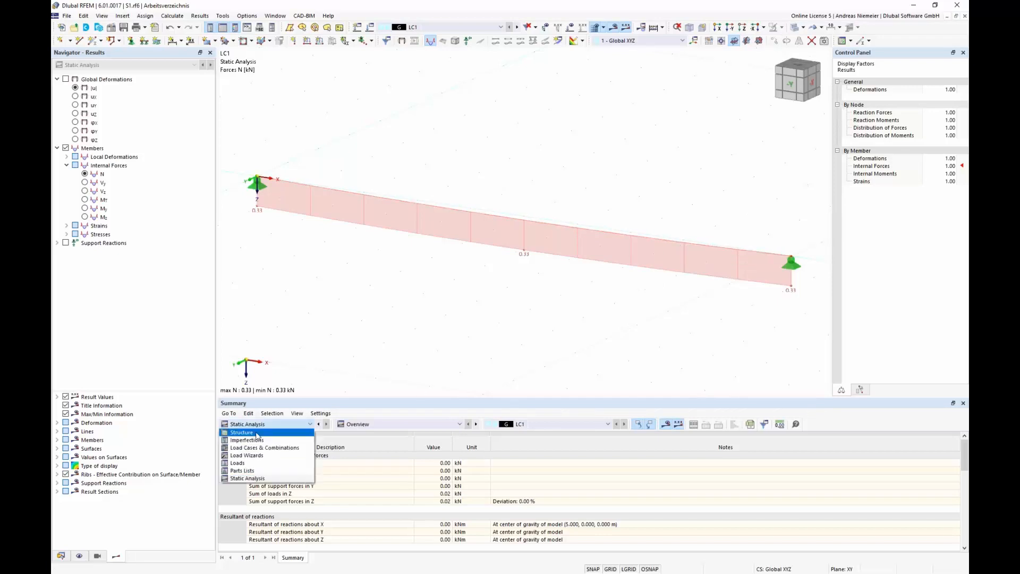
click(249, 431)
click(324, 456)
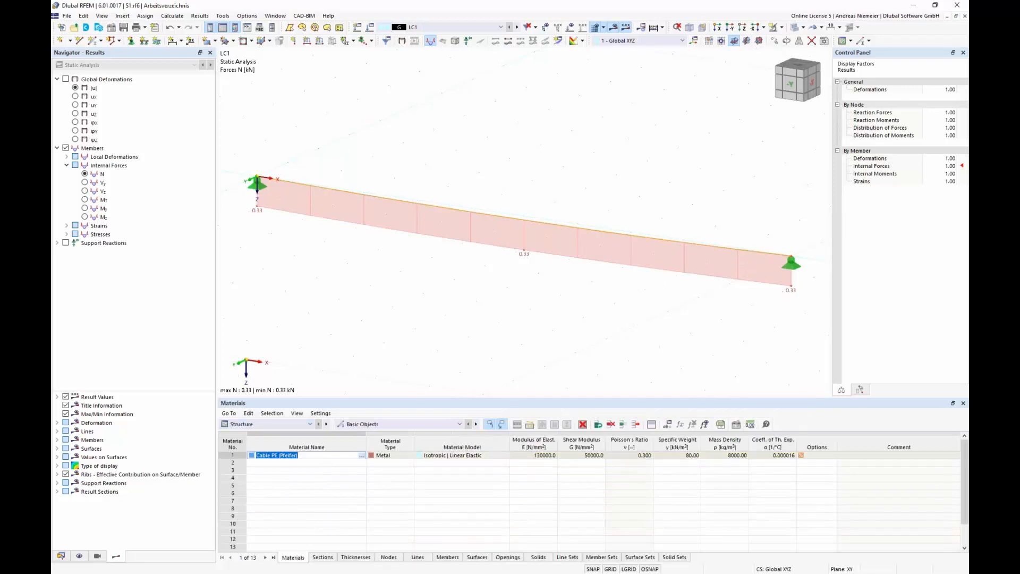
click(322, 557)
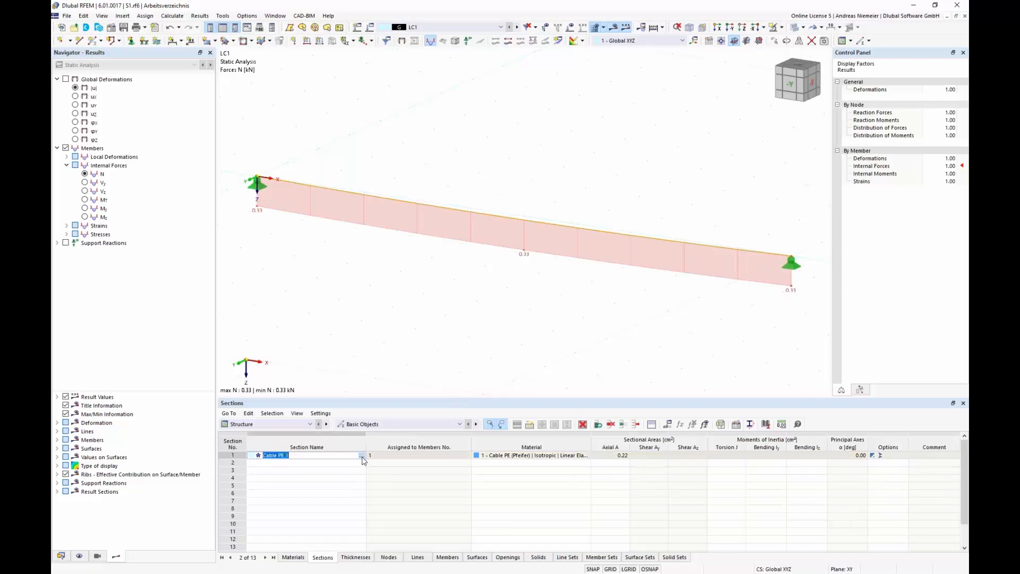
click(577, 149)
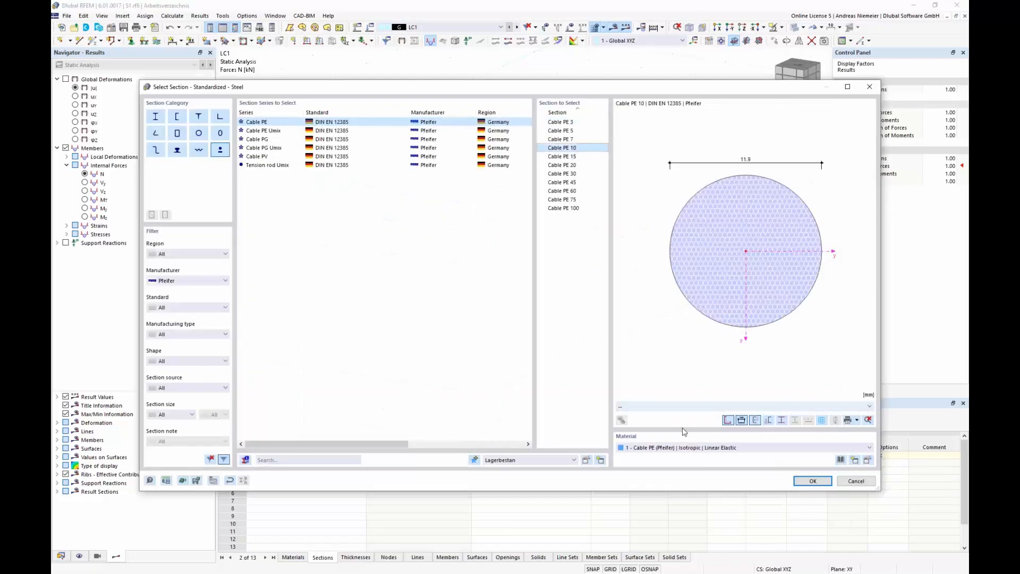
click(812, 481)
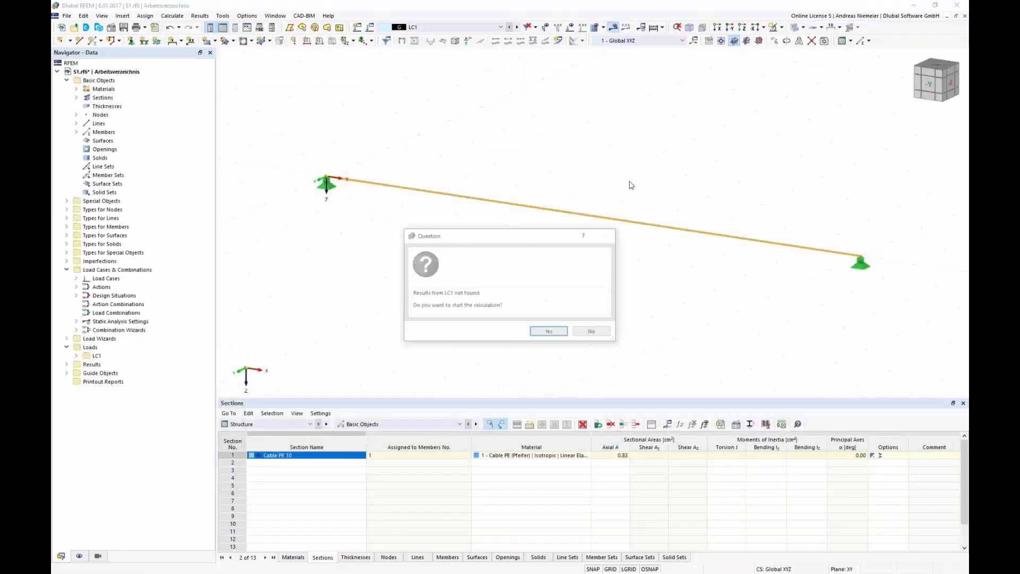
click(547, 332)
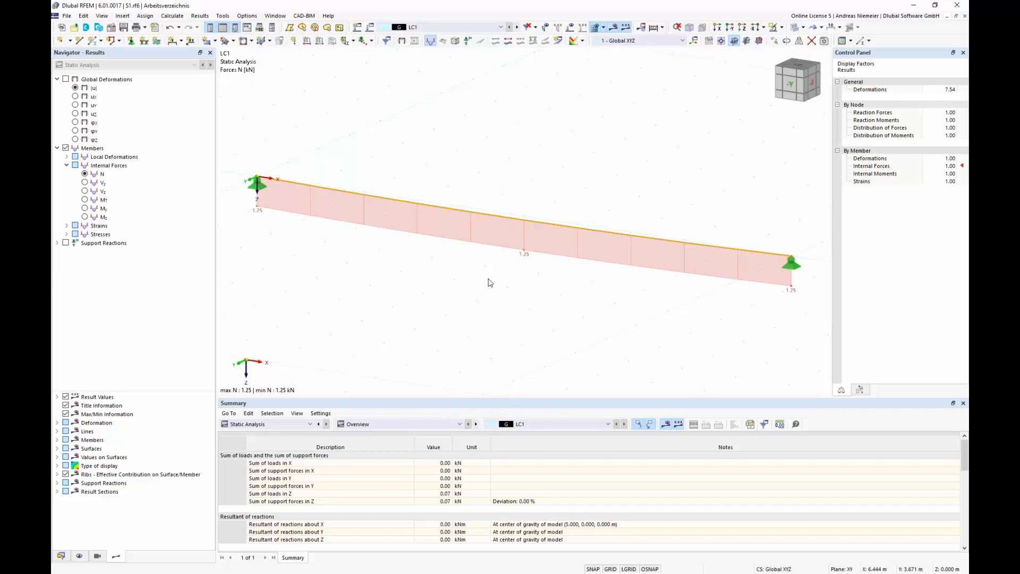
Name load case LC1 "G" and add a second load case LC2 named "P"
click(291, 425)
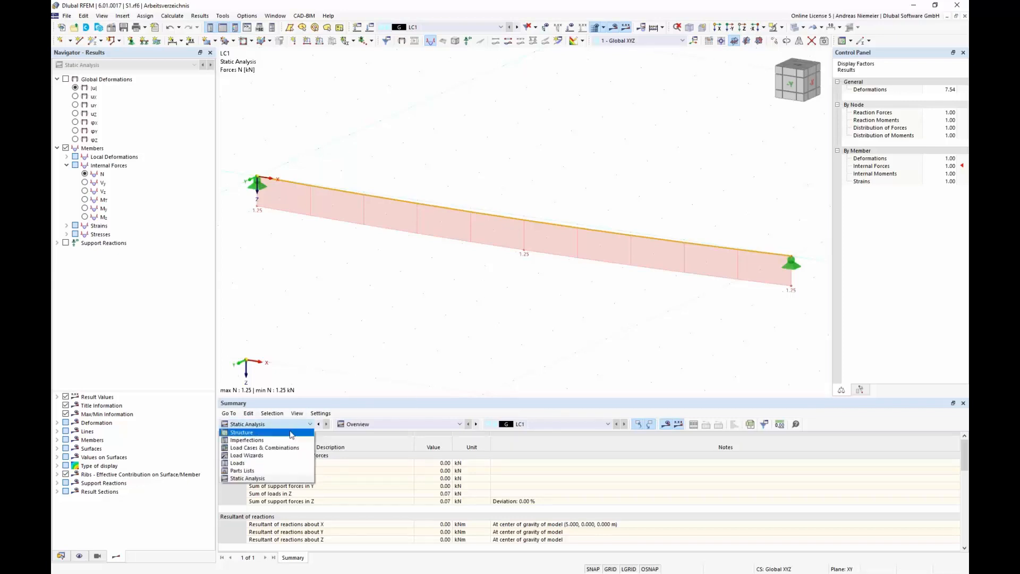
click(287, 447)
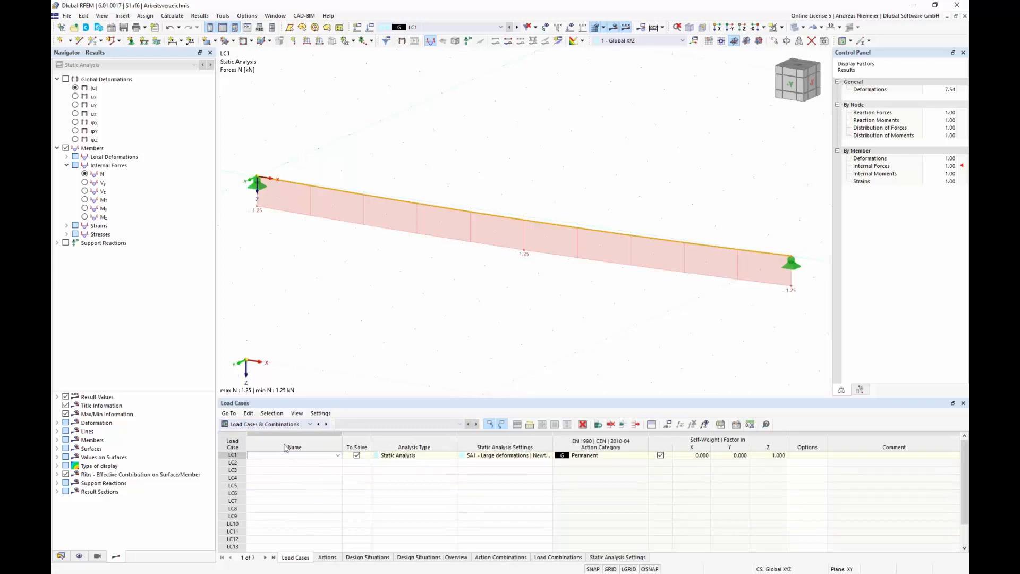
text(G)
key(Return)
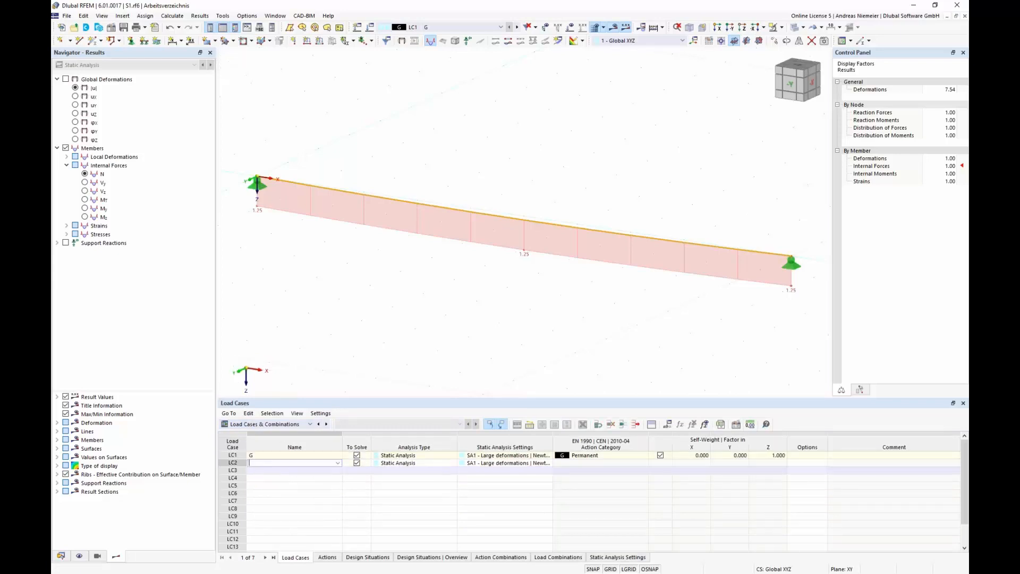
text(P)
key(Return)
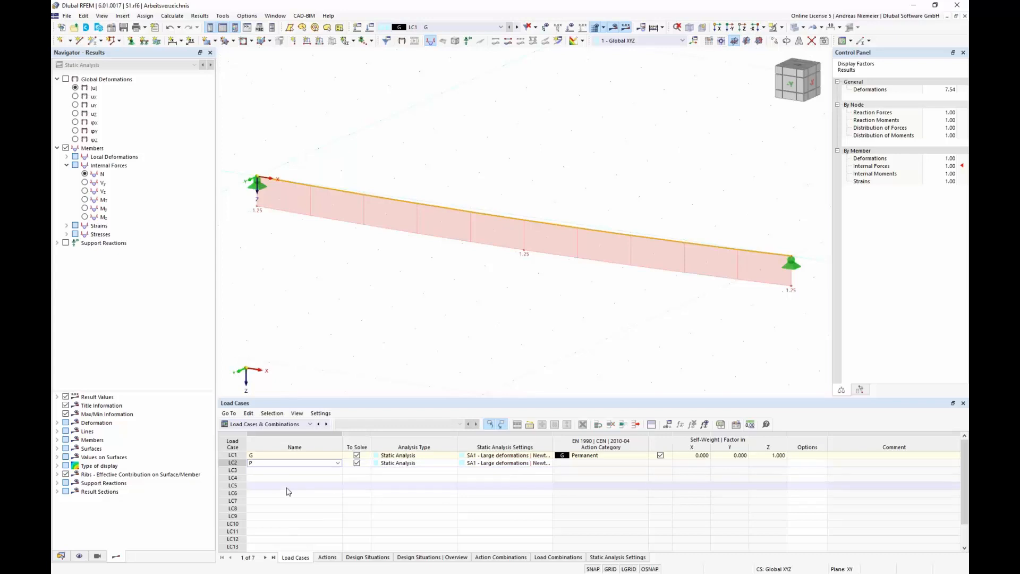
Set the action category of load case LC2 to Prestress
click(574, 464)
click(644, 463)
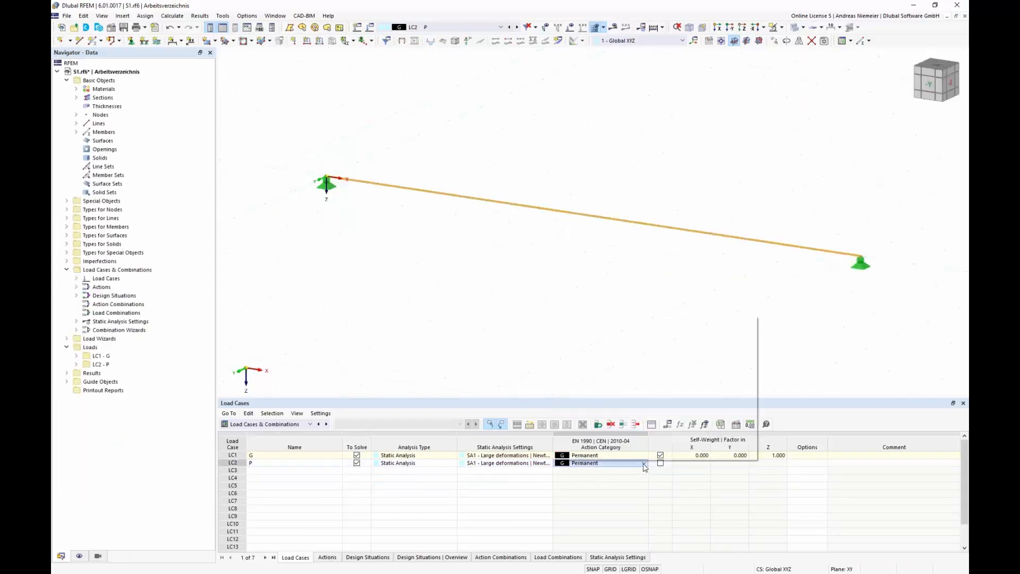
click(635, 335)
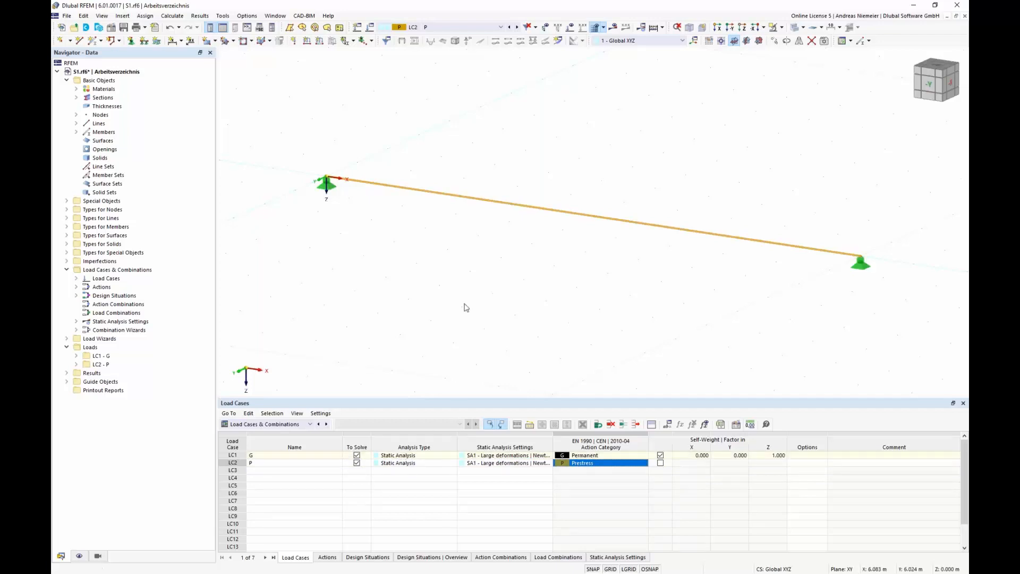
Start a new member load on member 1 in LC2 with the load type Form-Finding
click(320, 41)
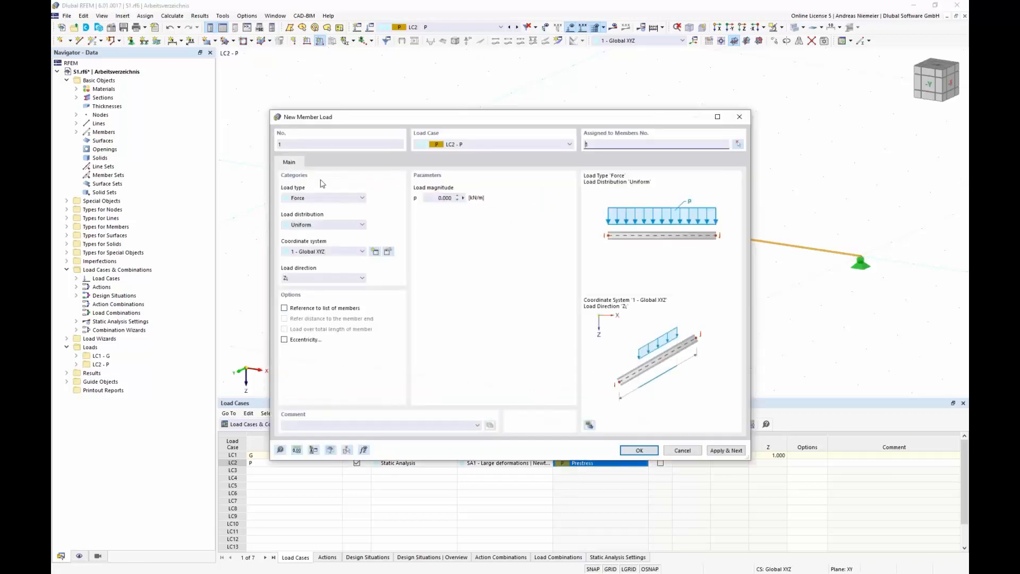
click(316, 198)
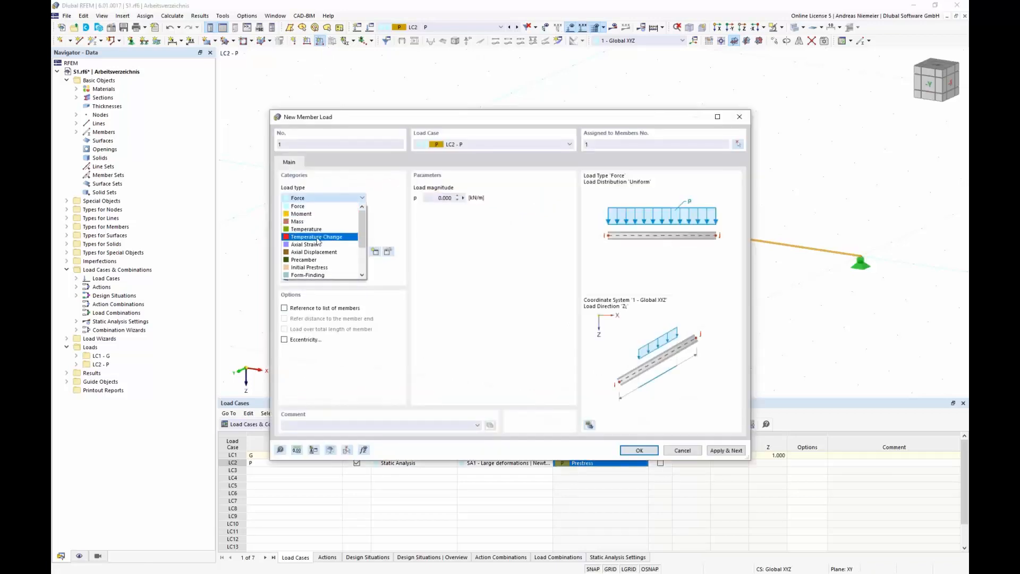
click(320, 282)
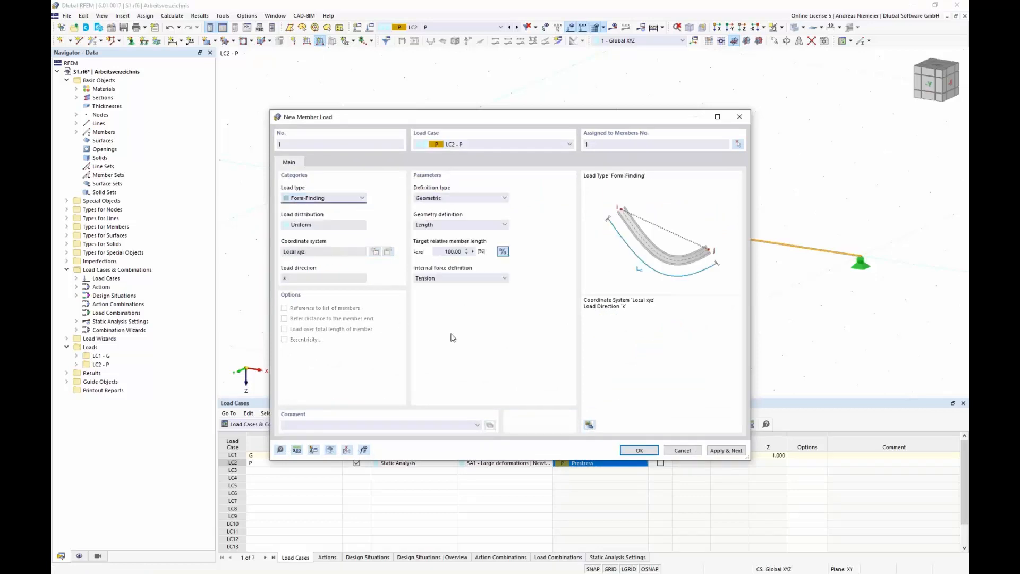
Define the form-finding load geometrically by Sag with an absolute target sag of 0.2 m, and create it
click(457, 202)
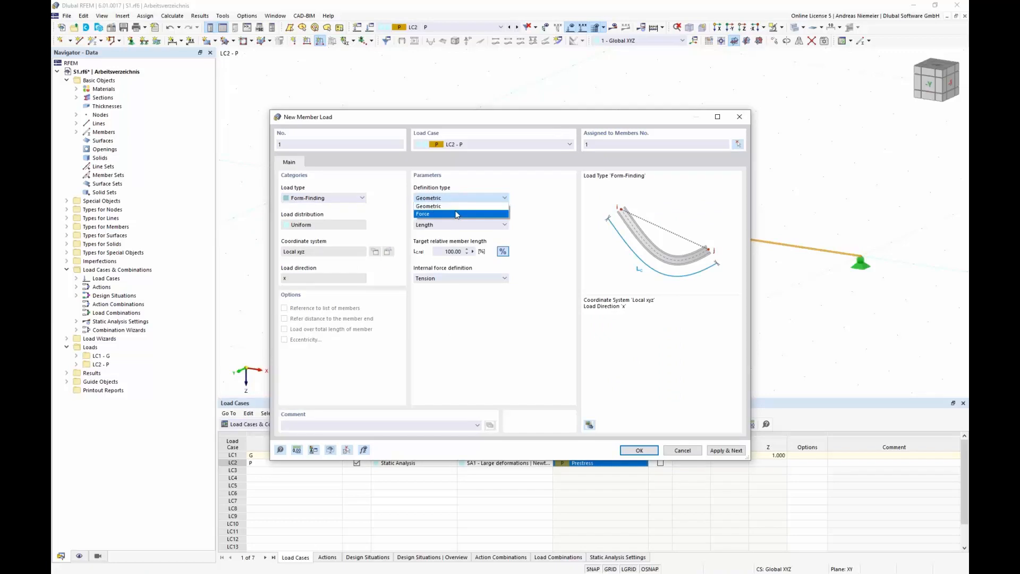
click(458, 216)
click(460, 225)
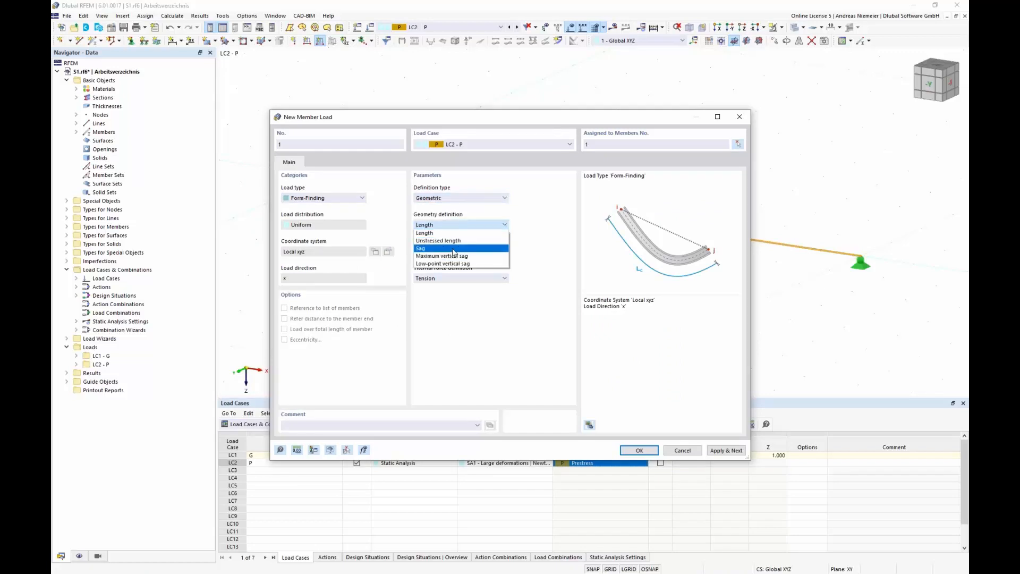
click(455, 248)
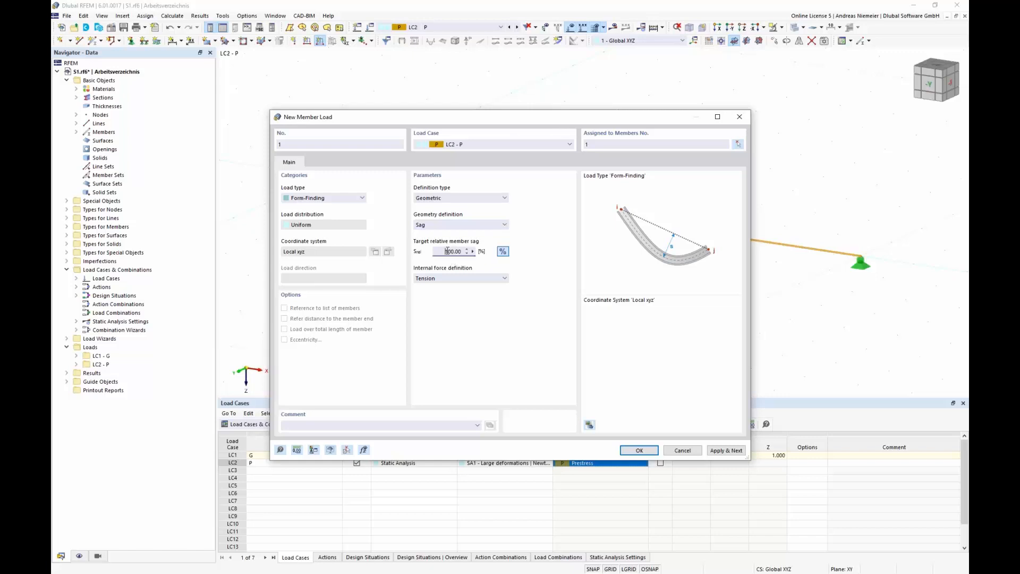
click(502, 251)
double_click(452, 251)
text(0,2)
click(639, 450)
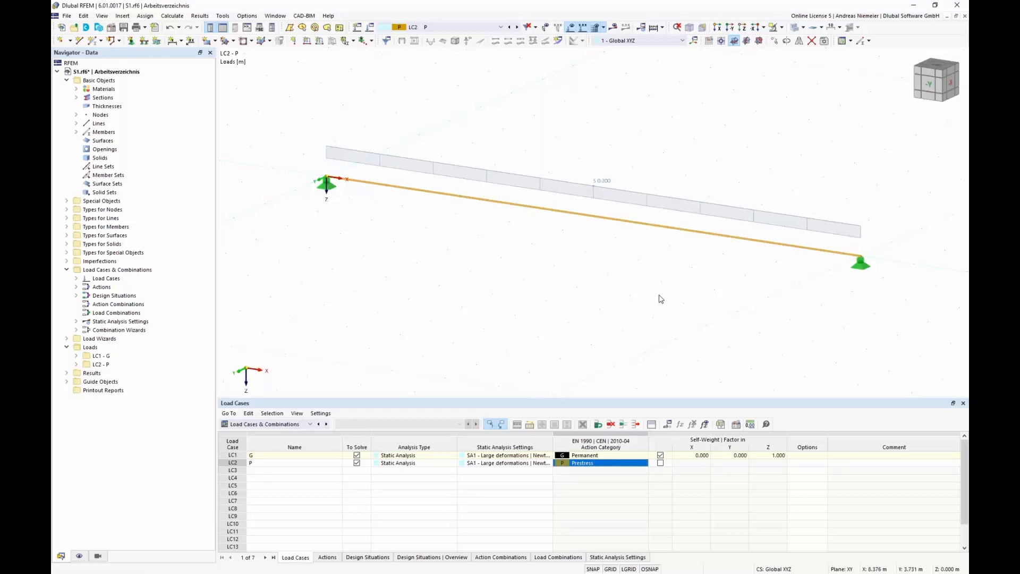
Calculate load case LC2 and display its global deformations |u|
middle_drag(640, 296, 617, 302)
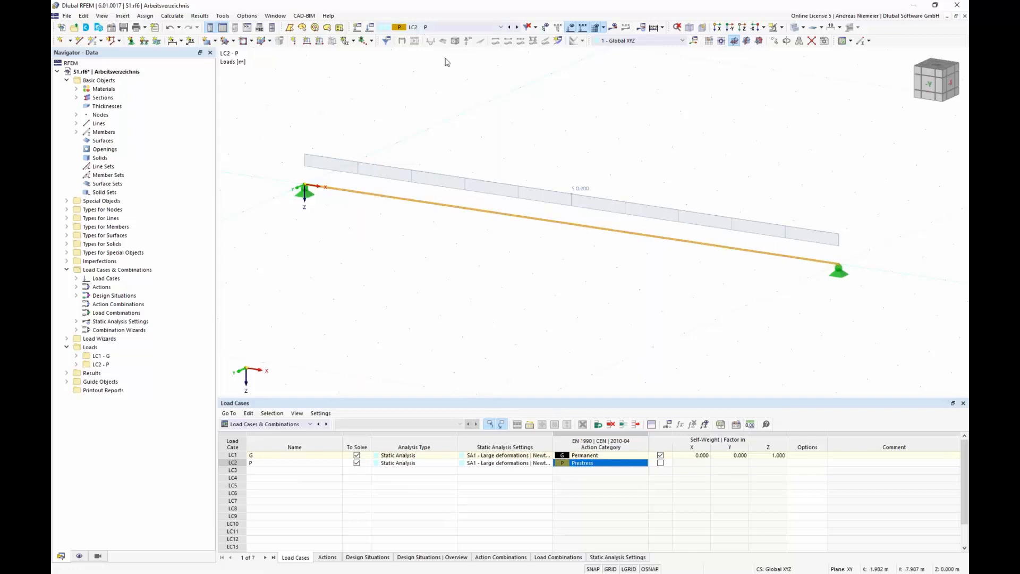
click(613, 28)
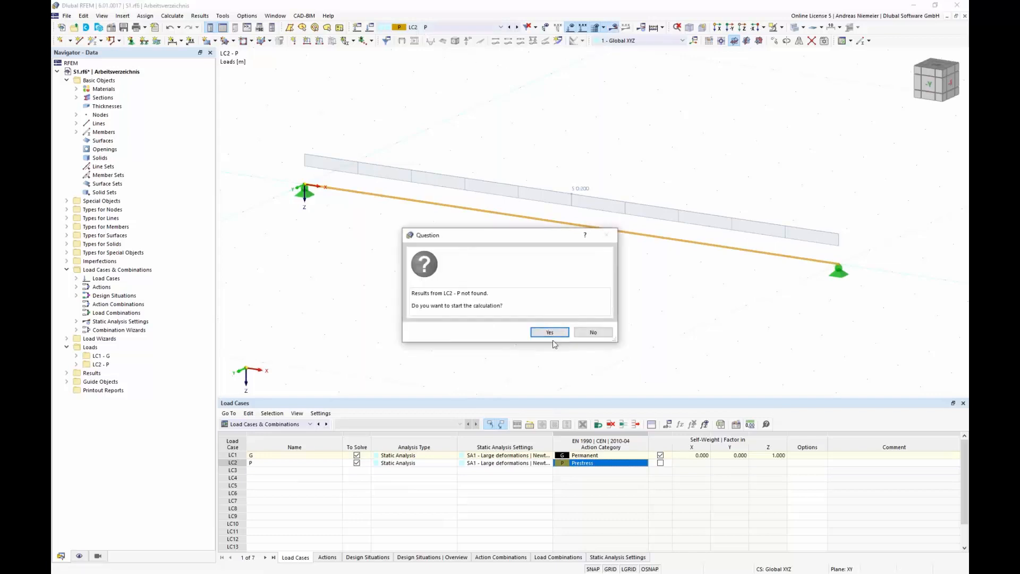
click(549, 332)
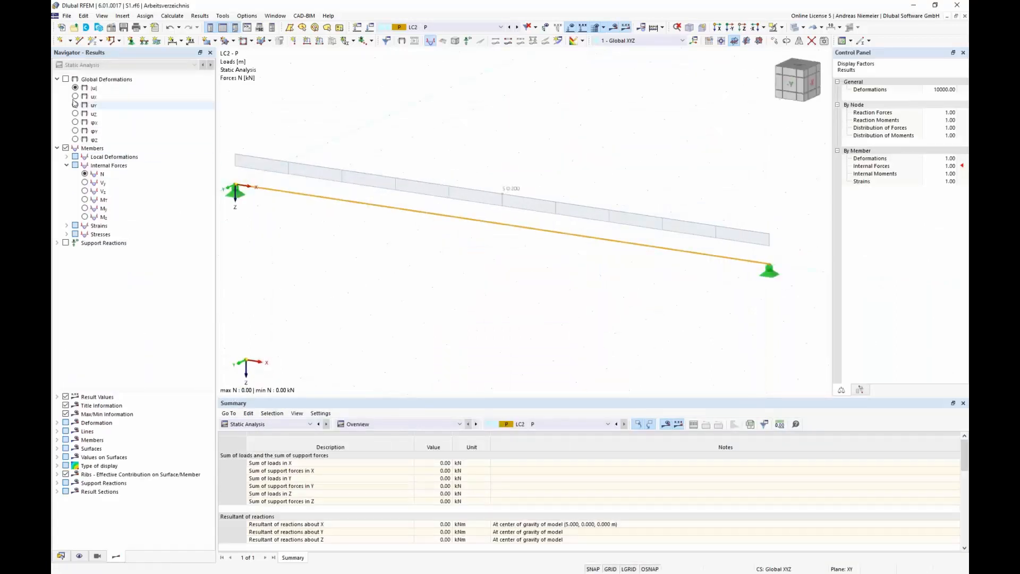
click(66, 79)
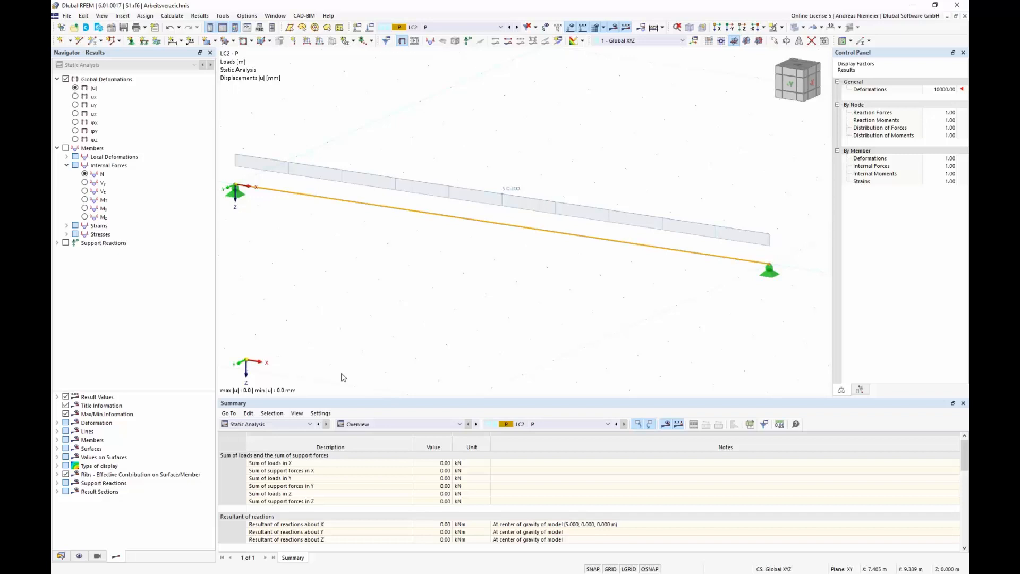
Deactivate the Combination wizard in the load case and combination settings and add a new load combination
click(283, 424)
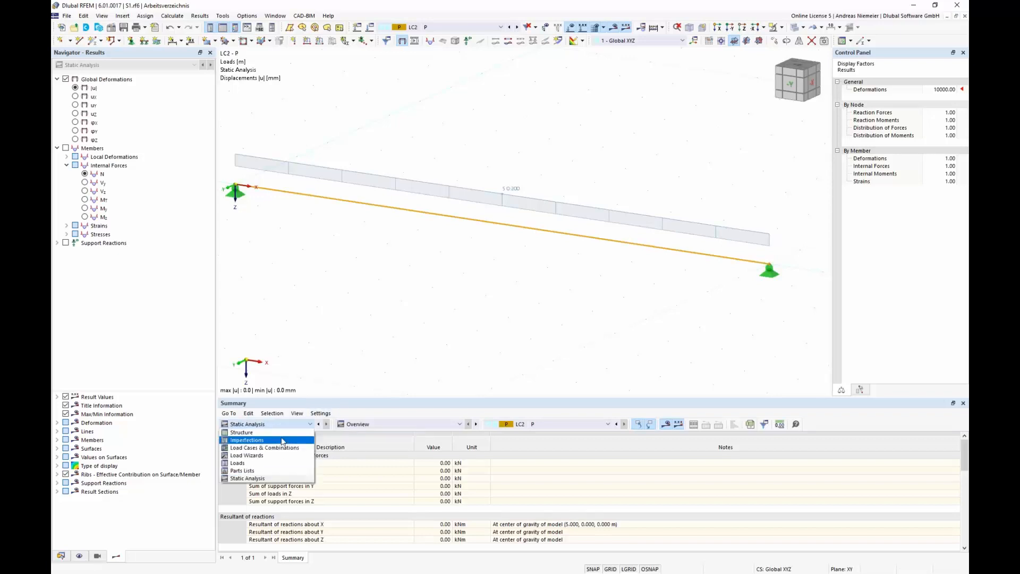
click(237, 448)
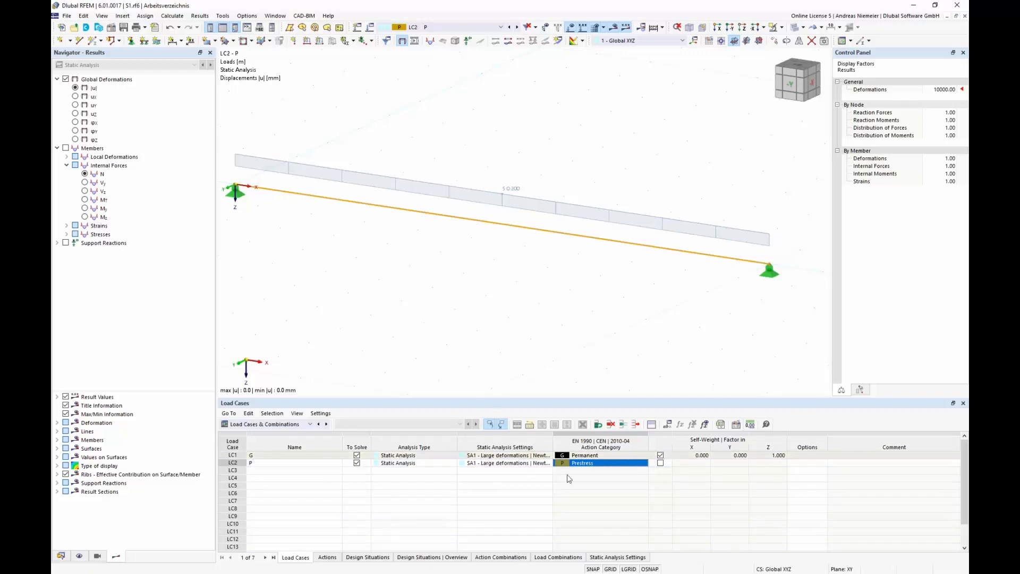
double_click(448, 225)
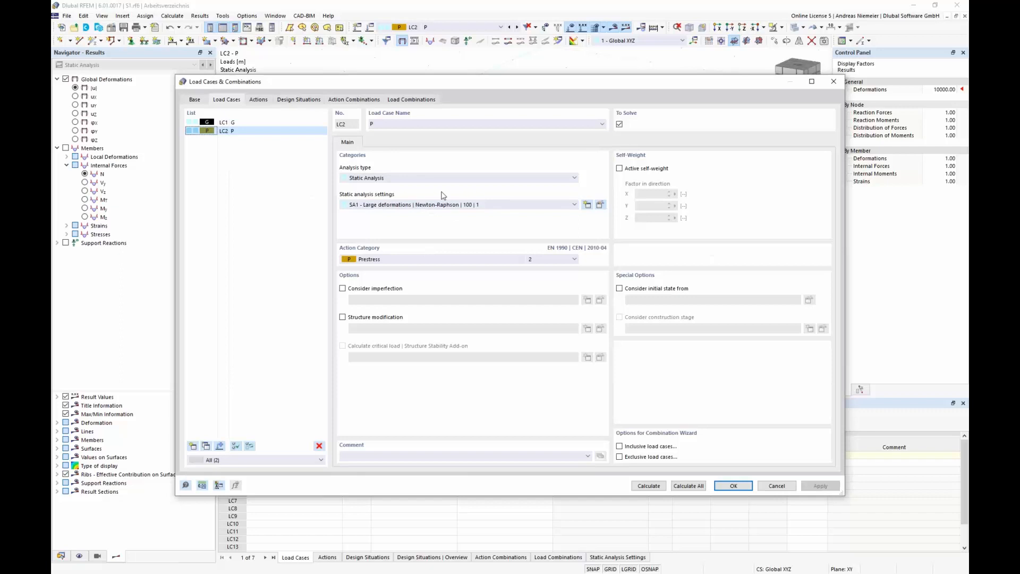
click(193, 100)
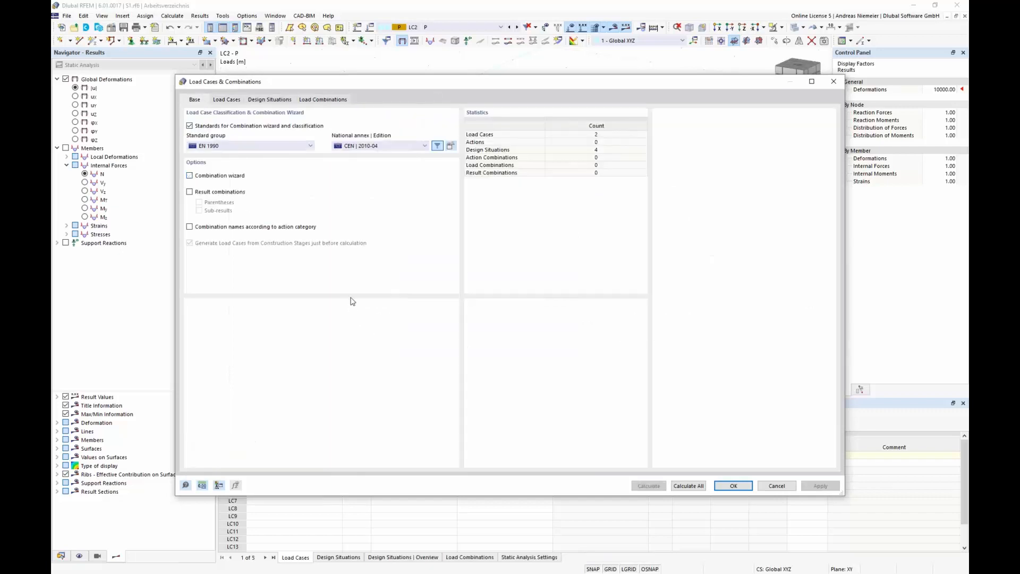
click(322, 100)
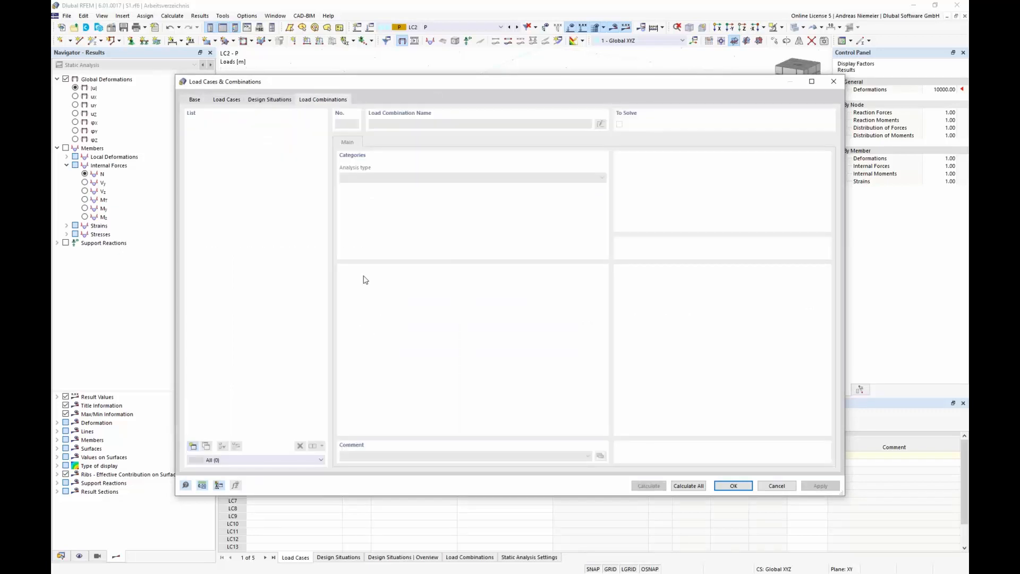
click(193, 445)
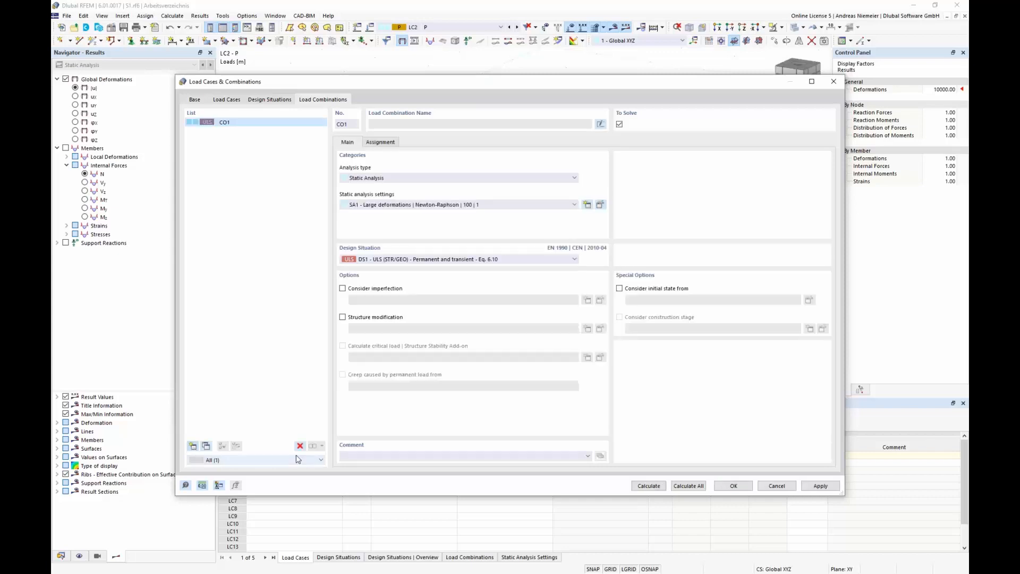
Assign load cases LC2 and LC1 with factor 1.00 to load combination CO1 and calculate it
click(380, 143)
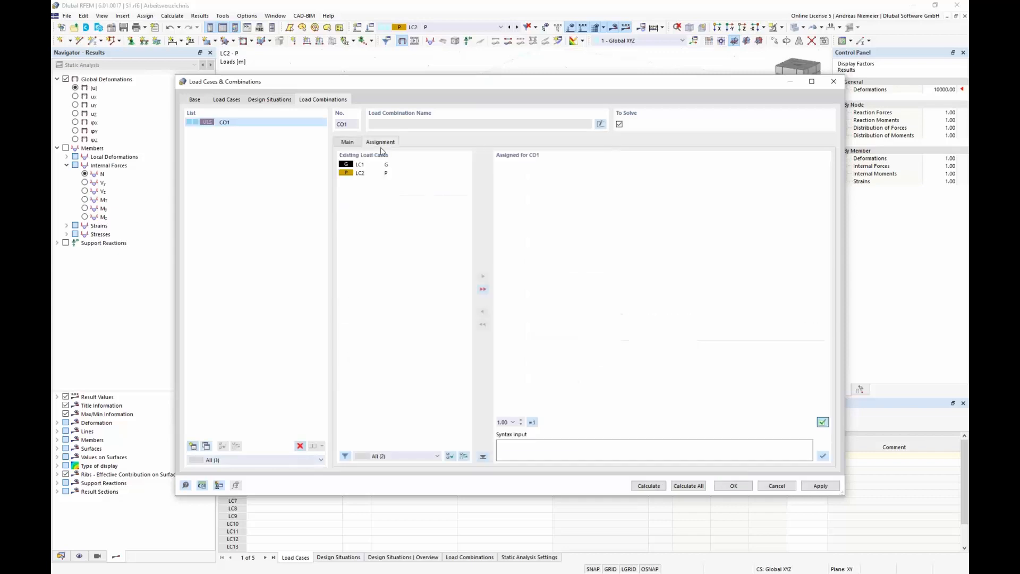
double_click(366, 173)
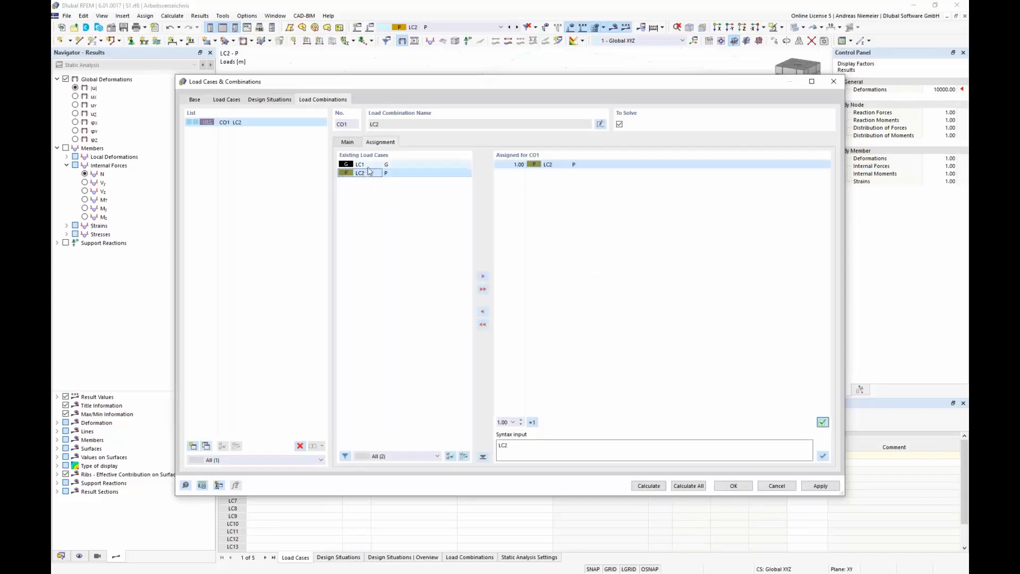
double_click(369, 165)
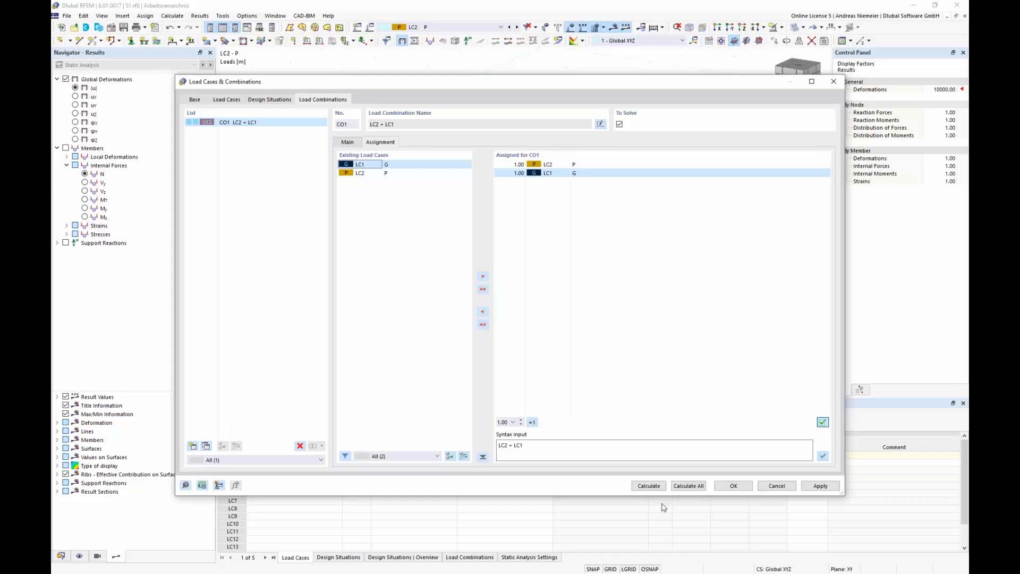
click(658, 485)
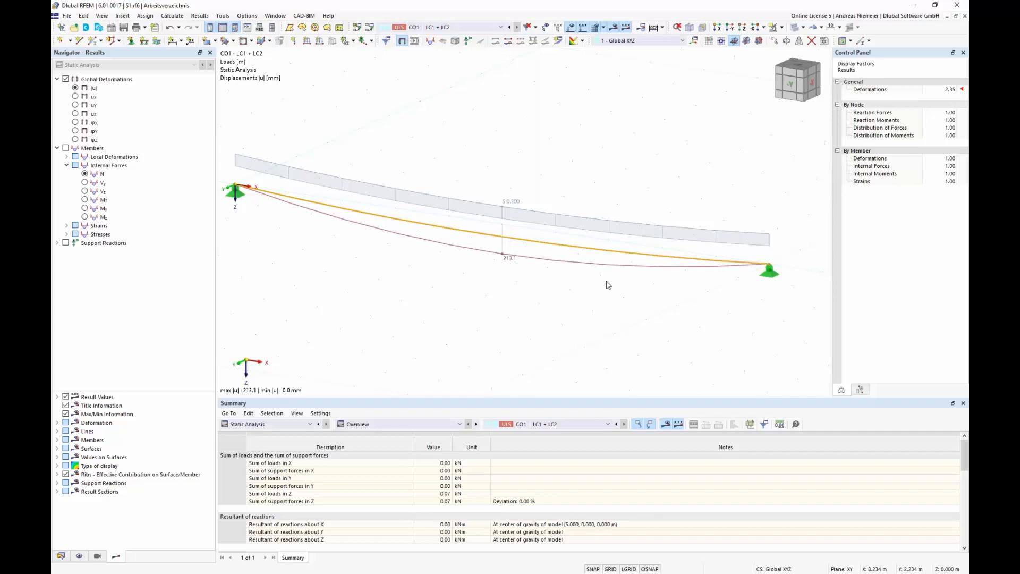
Set the number of iterations for loading prestress to 50 in the form-finding settings of static analysis settings SA1
click(374, 38)
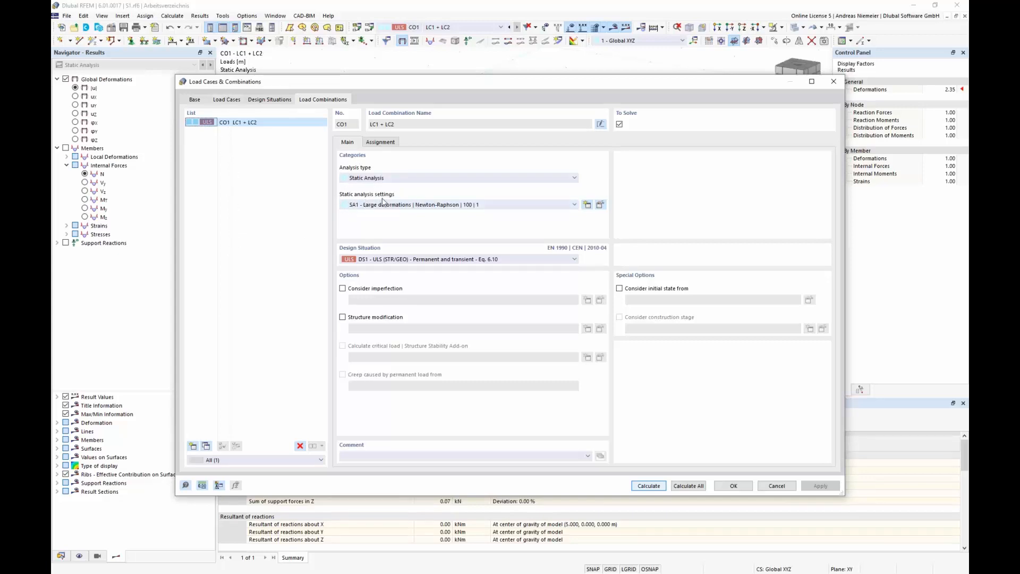
click(600, 205)
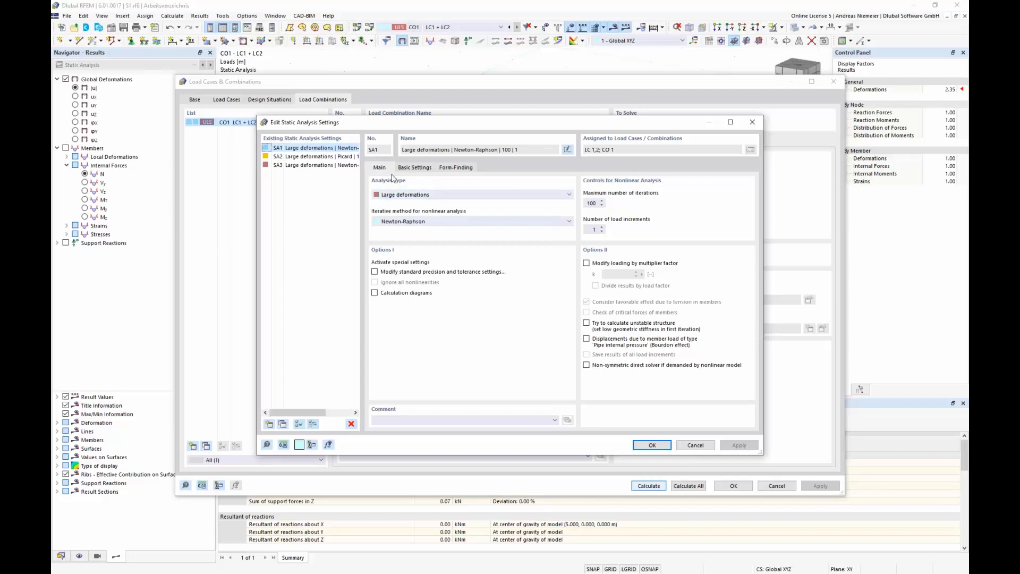
click(442, 169)
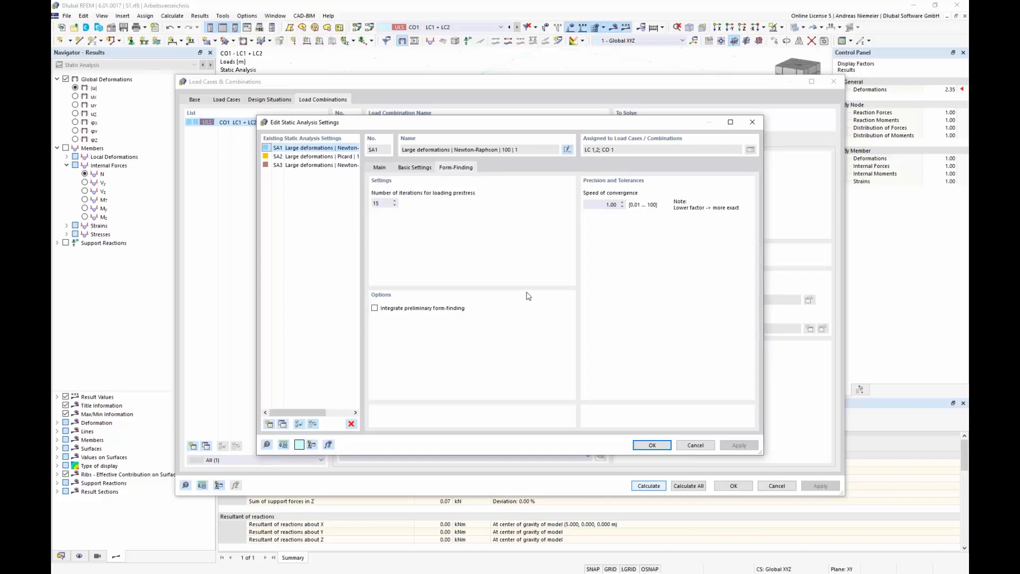
double_click(377, 203)
text(50)
click(651, 445)
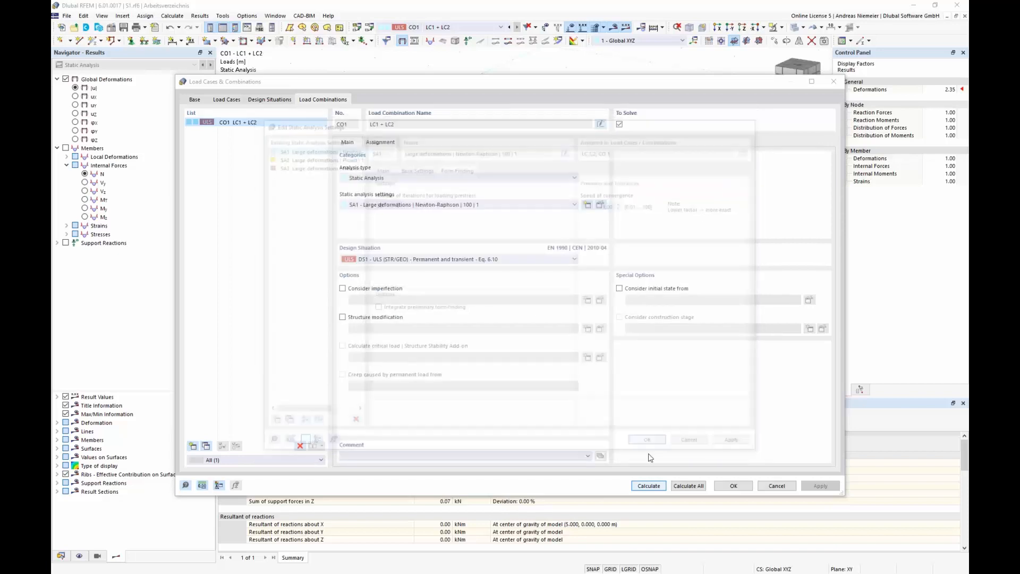
Recalculate load combination CO1 and display the member internal forces N
click(649, 486)
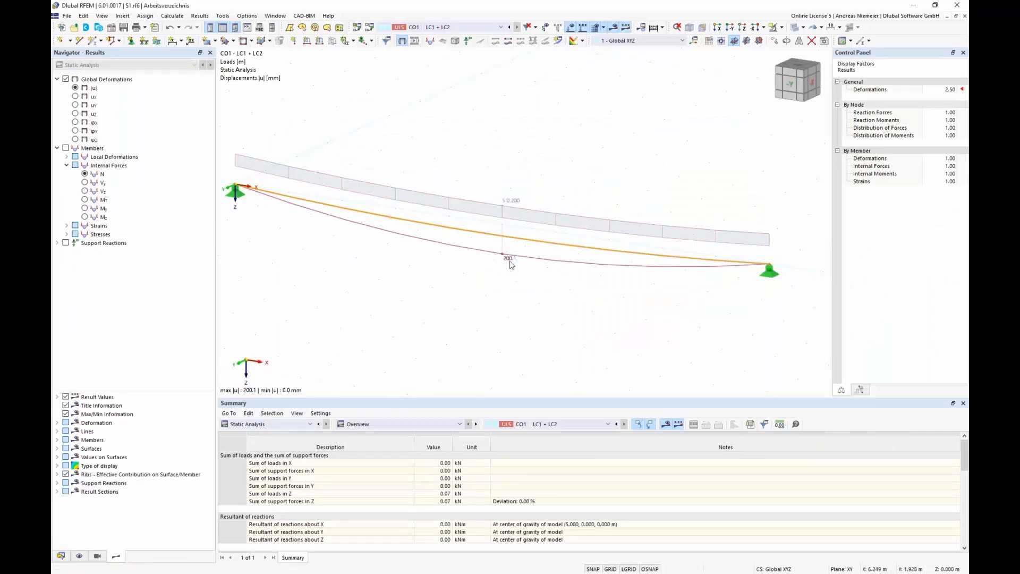
click(85, 175)
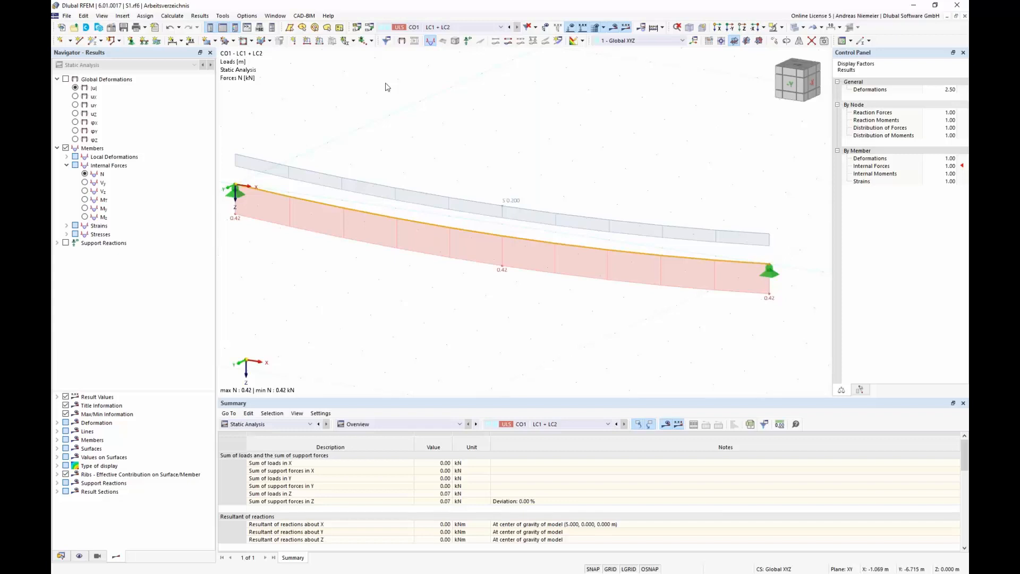
Rename load combination CO1 as "FF 1 = G + P" with a user-defined name
click(372, 31)
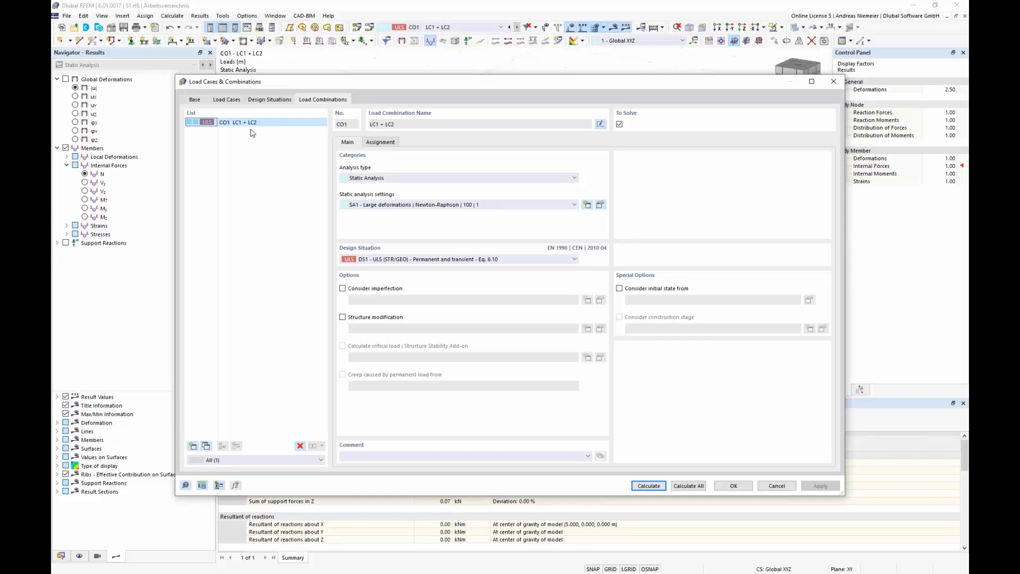
click(602, 128)
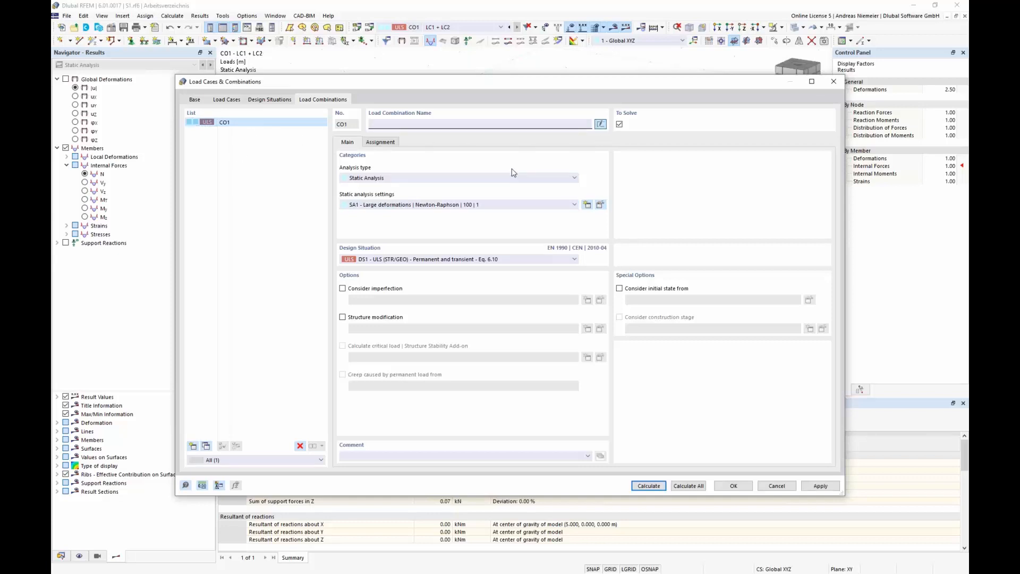
text(FF 1 = G + P)
click(734, 485)
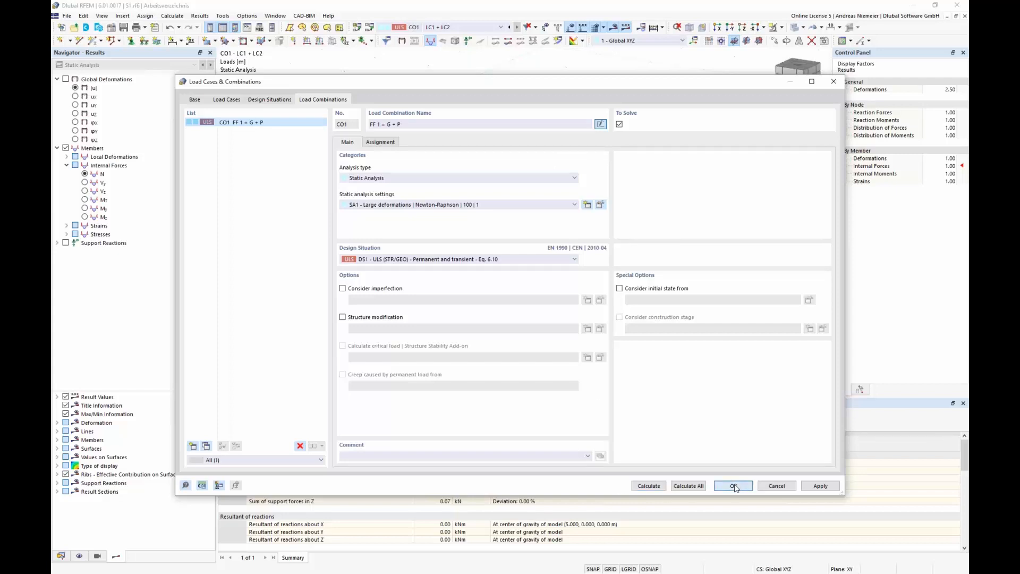
Add load case LC3 named N to the load cases table
click(290, 424)
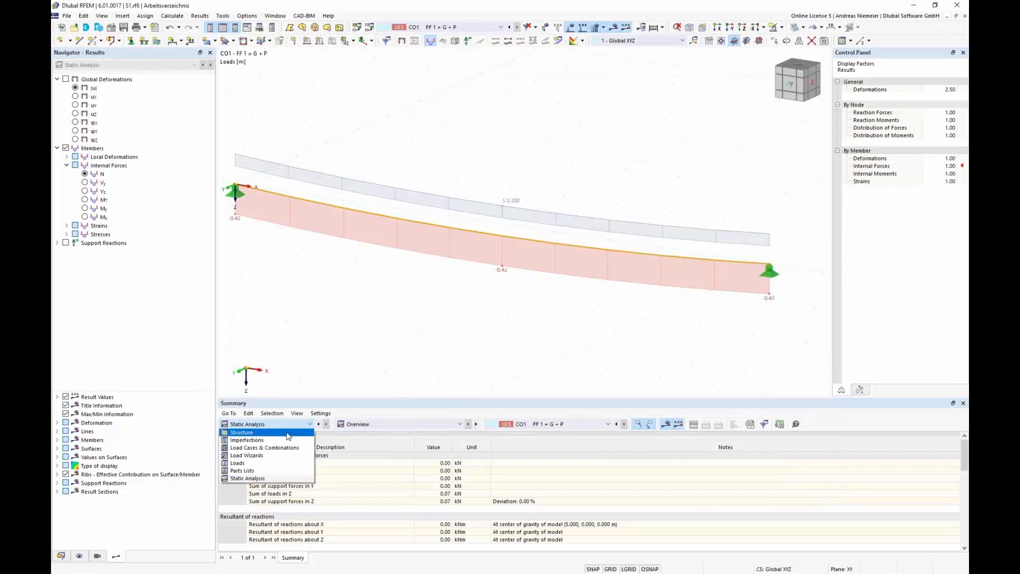
click(265, 432)
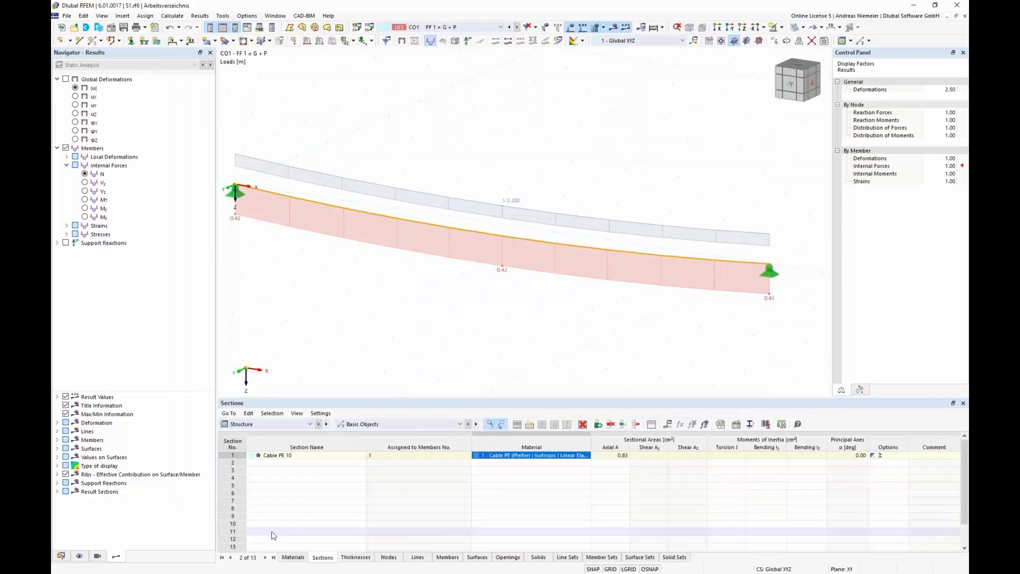
click(269, 429)
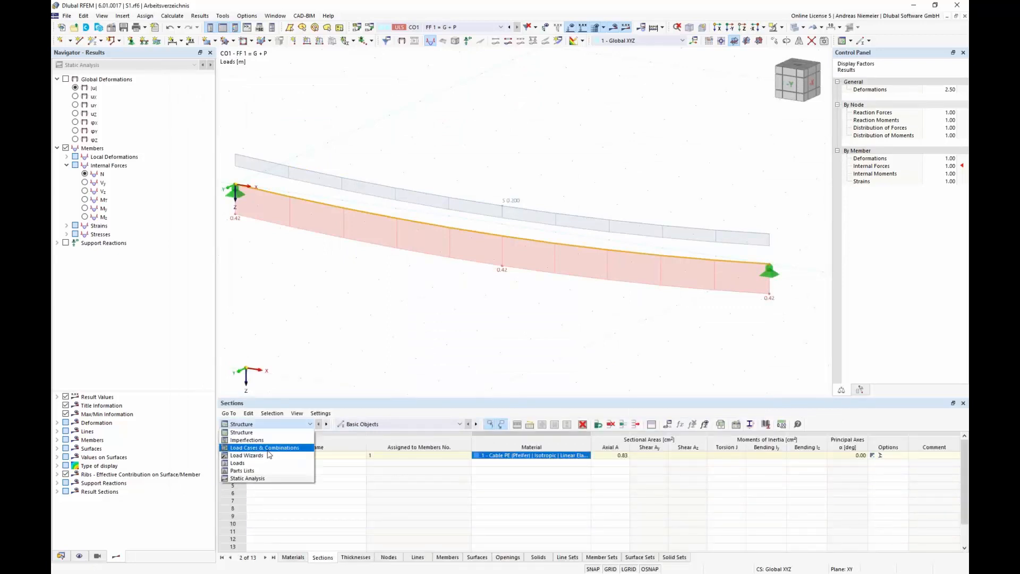
click(265, 448)
click(276, 471)
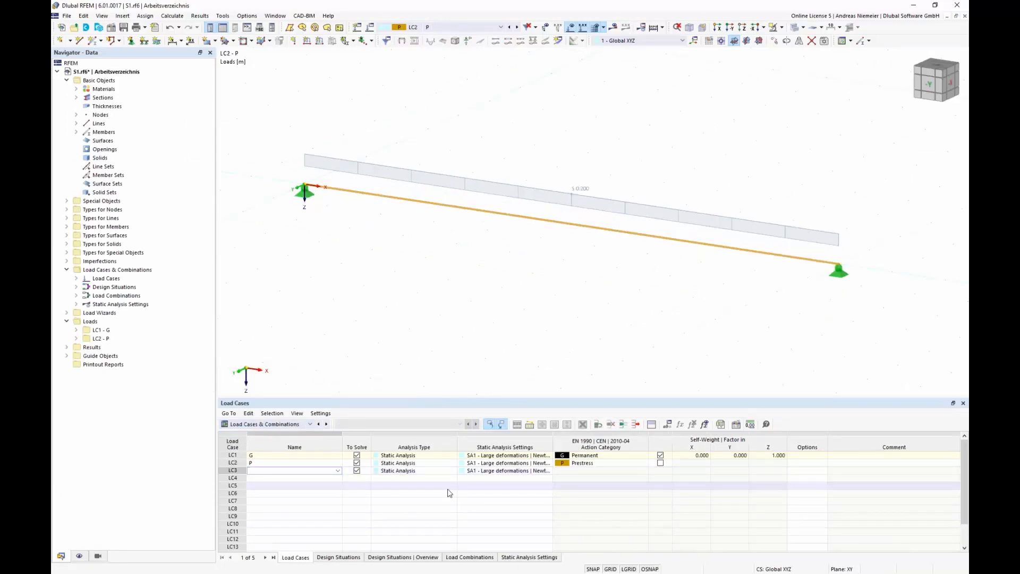
Set the action category of load case LC3 to Permanent
click(624, 474)
click(643, 471)
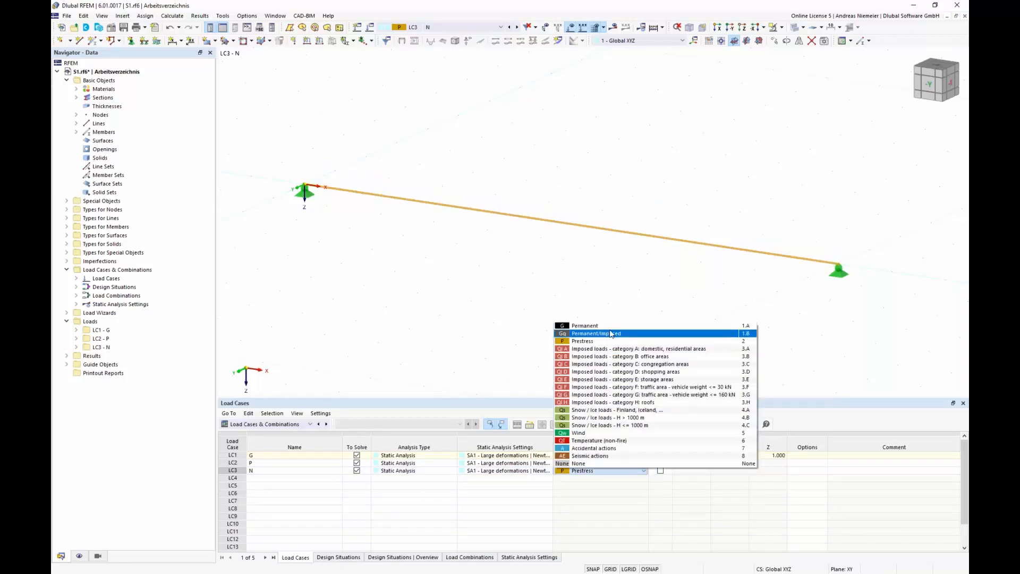
click(601, 341)
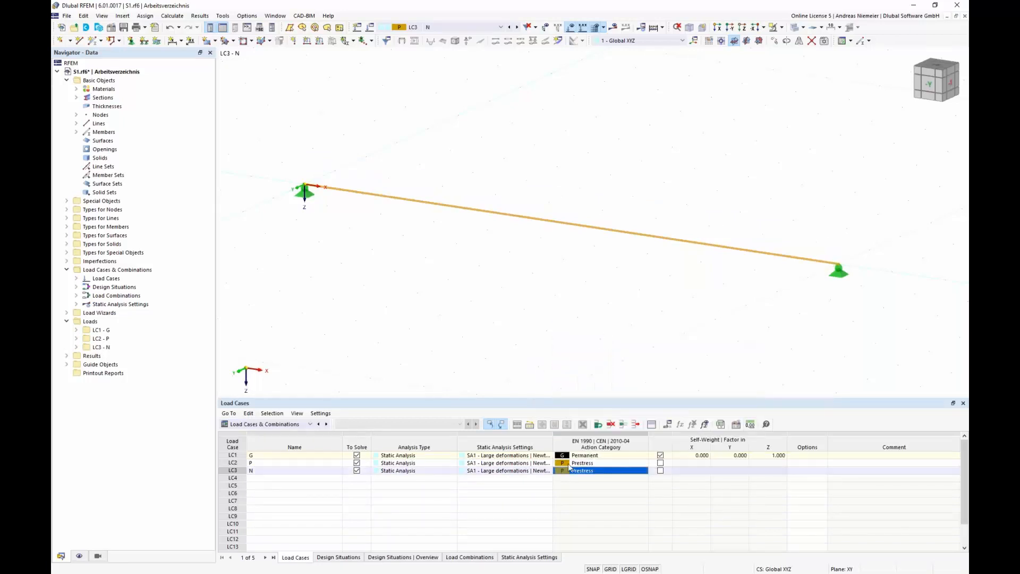
click(594, 477)
click(593, 471)
click(593, 471)
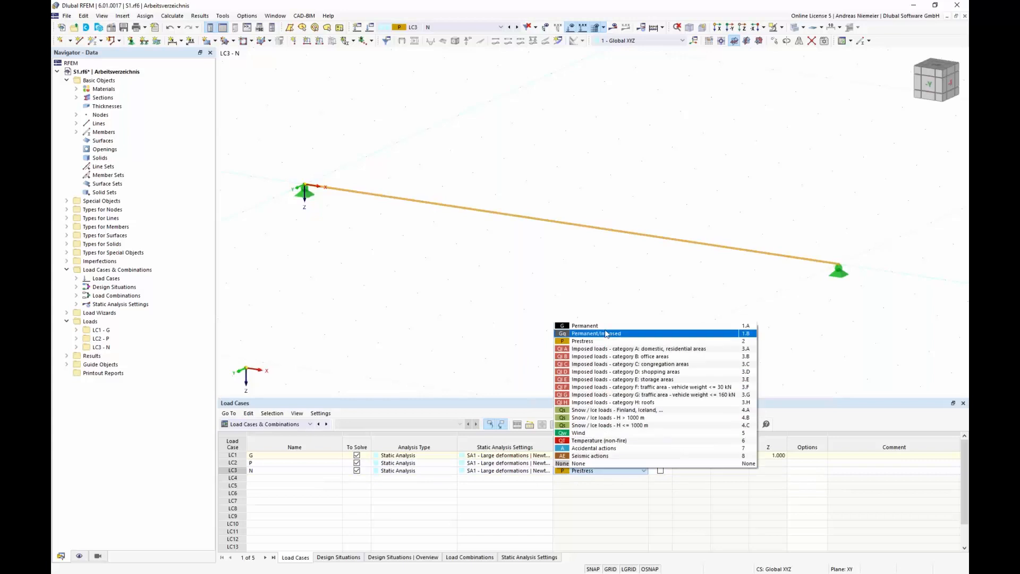
click(588, 326)
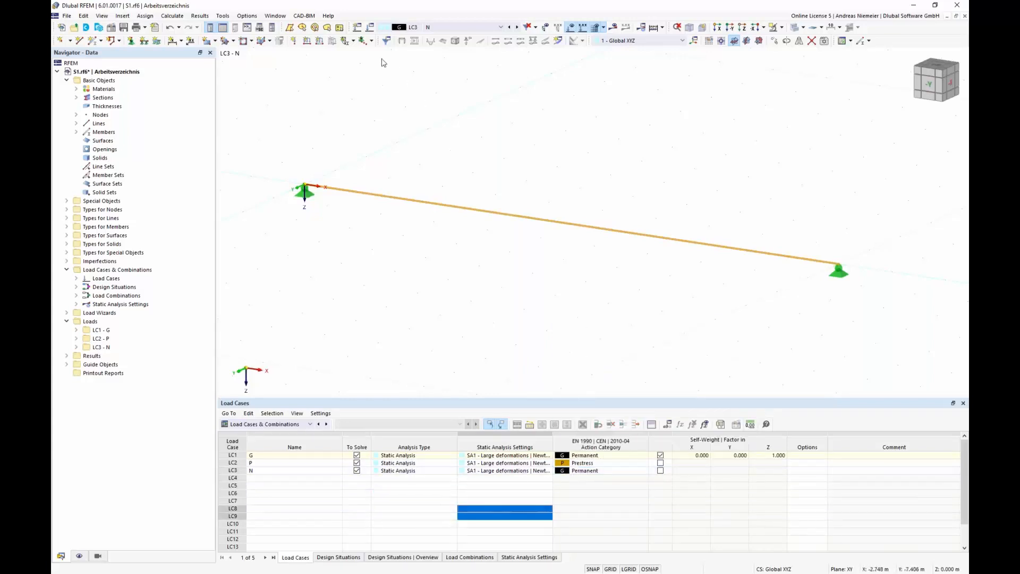
Create a concentrated member load of 10 kN on member 1 in LC3 at a relative distance of 50%
click(319, 40)
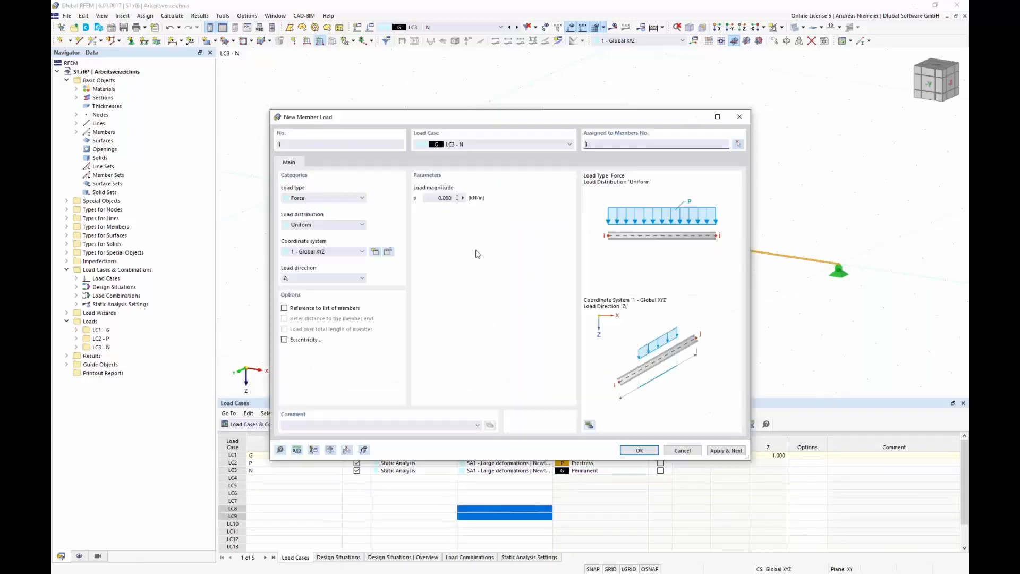
click(324, 225)
click(319, 250)
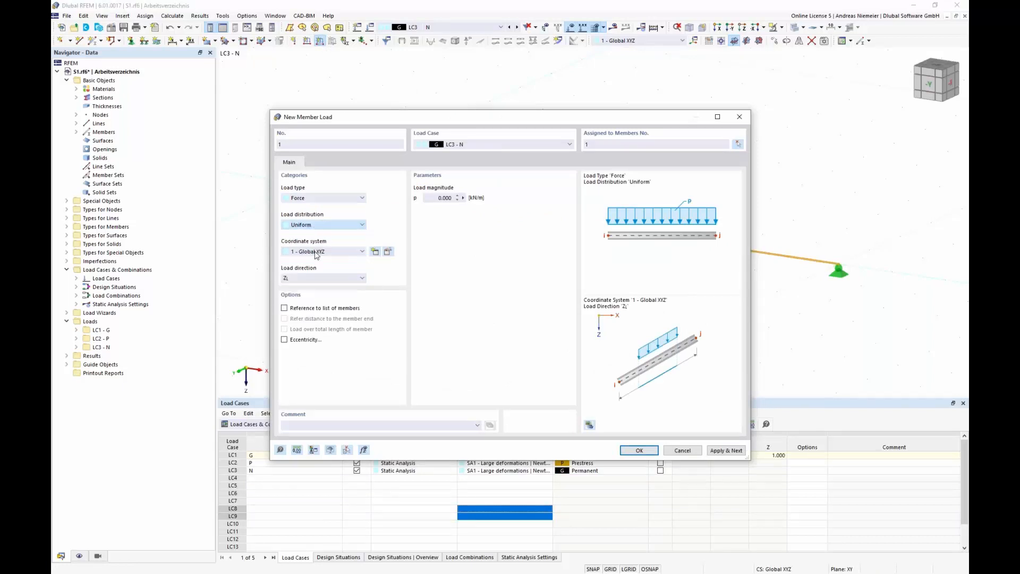
click(435, 199)
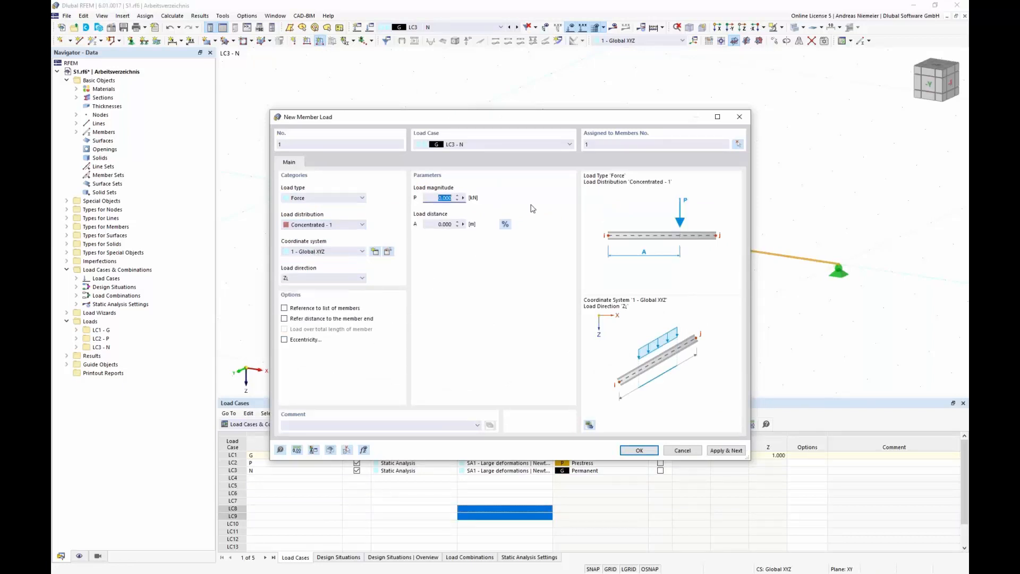
text(10)
click(505, 223)
click(437, 224)
text(50)
click(635, 451)
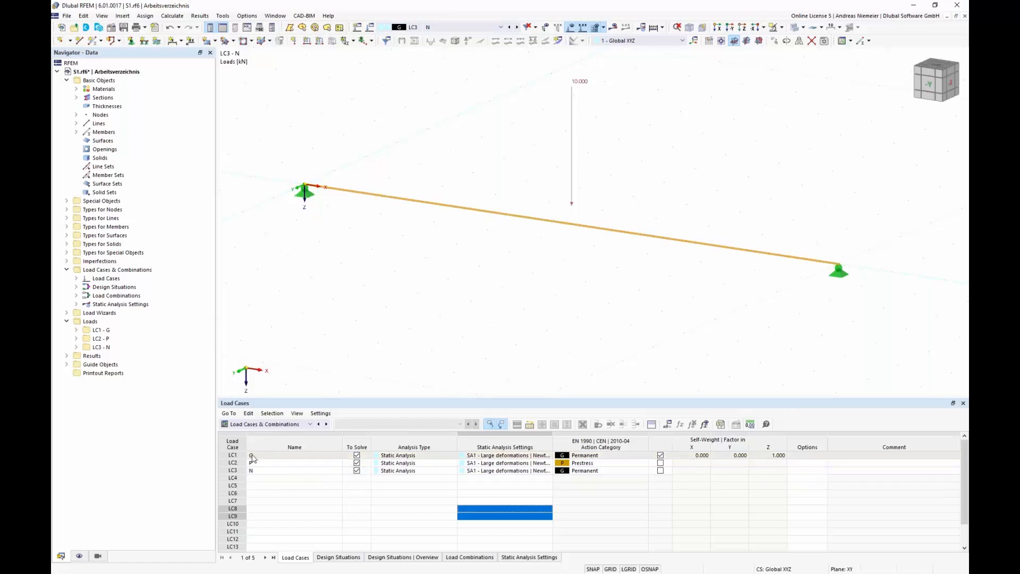
Copy load combination CO1 and rename the copy as "FF 2 = N + P"
click(232, 470)
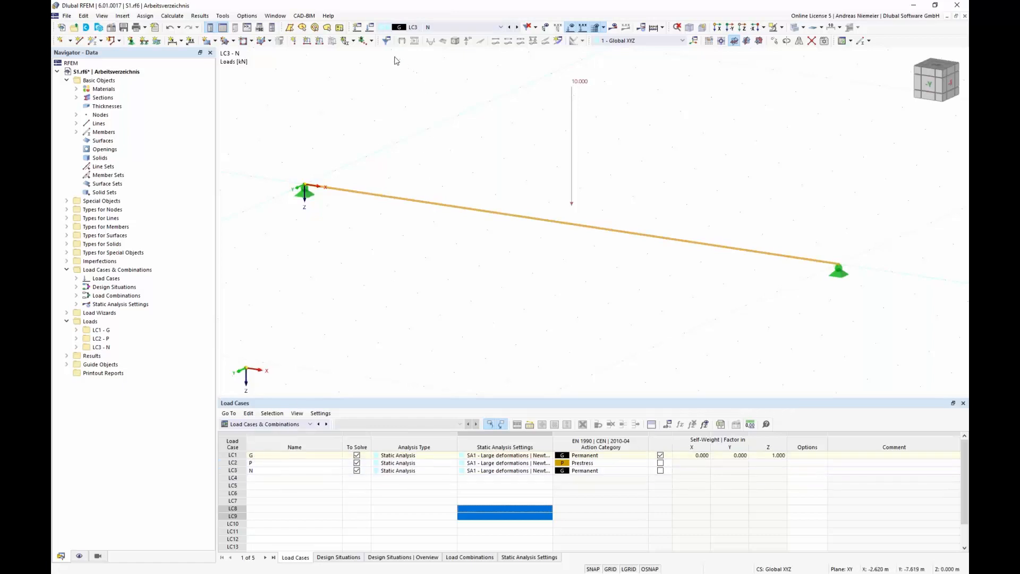
click(386, 41)
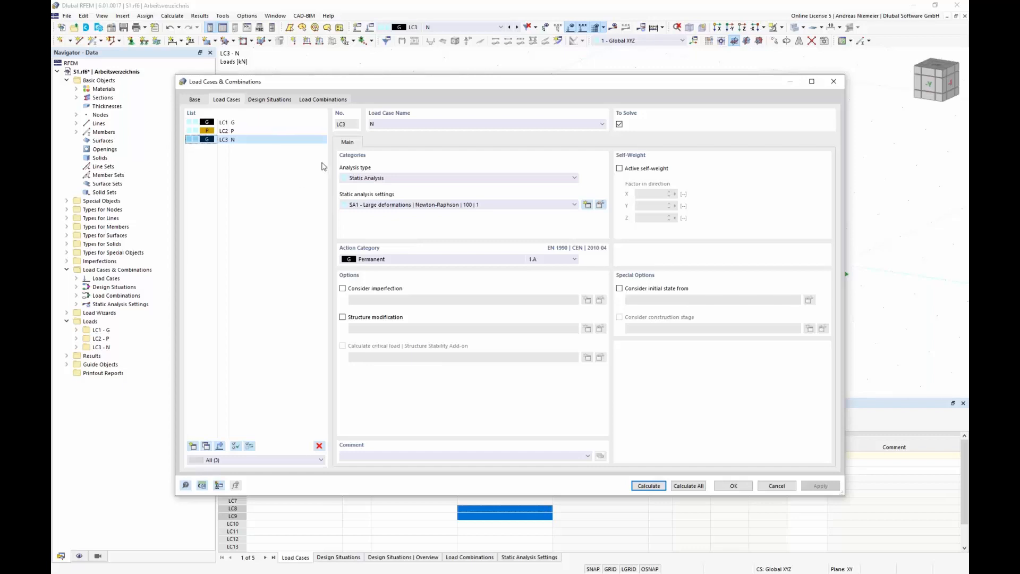
click(323, 101)
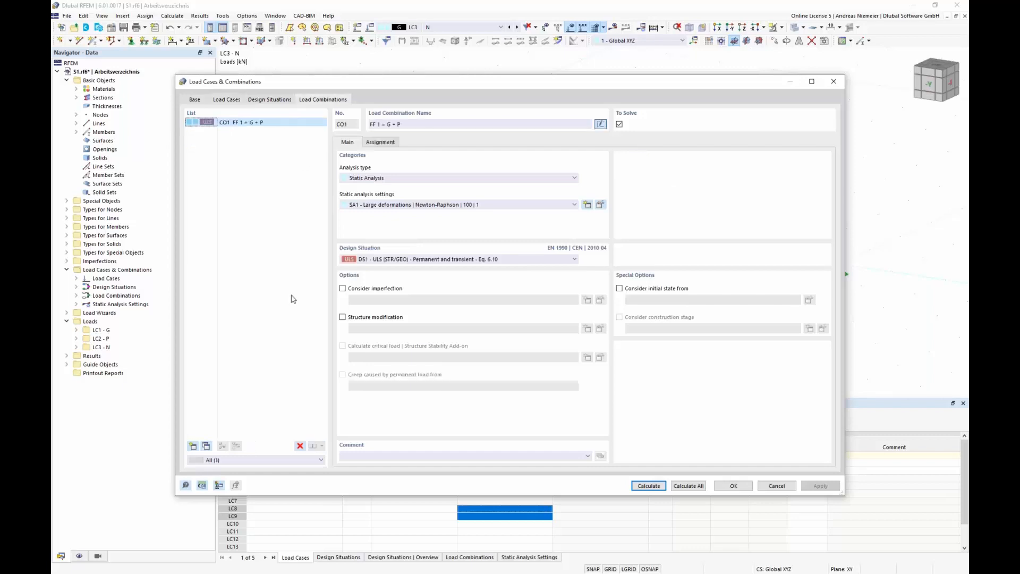
click(208, 446)
click(601, 124)
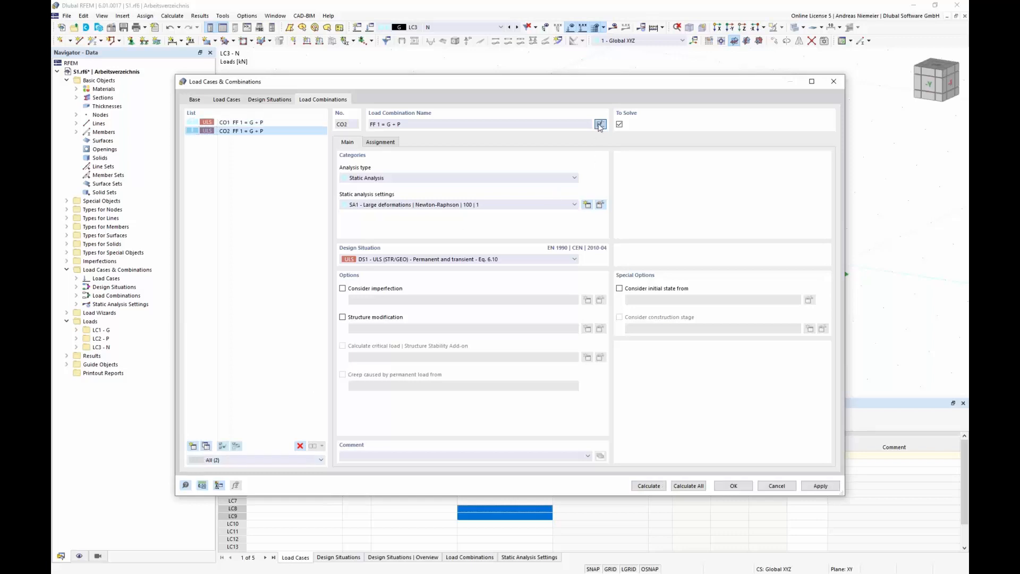
click(601, 123)
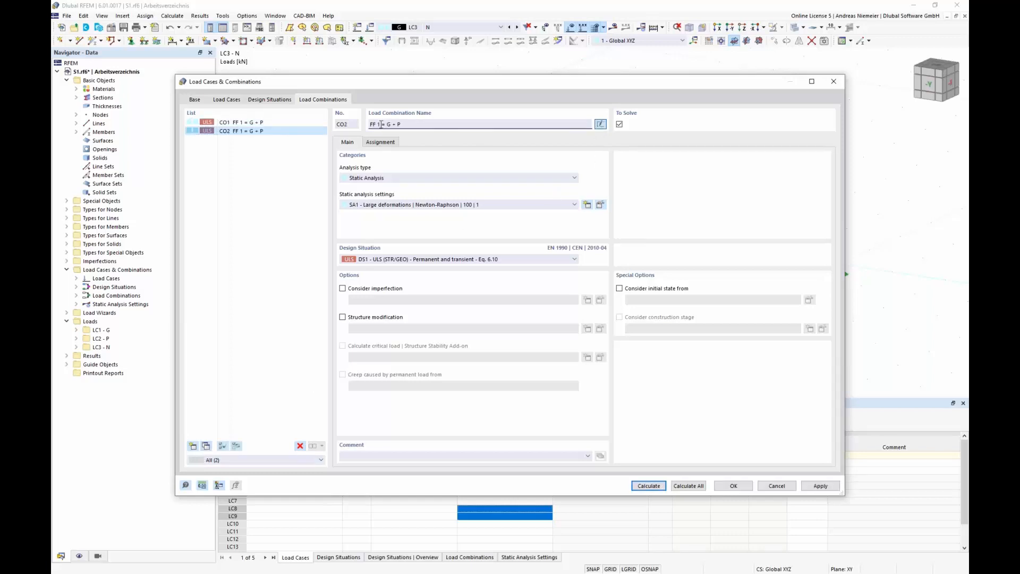
key(BackSpace)
text(2)
Replace load case LC1 with LC3 in the assignment of load combination CO2
click(379, 143)
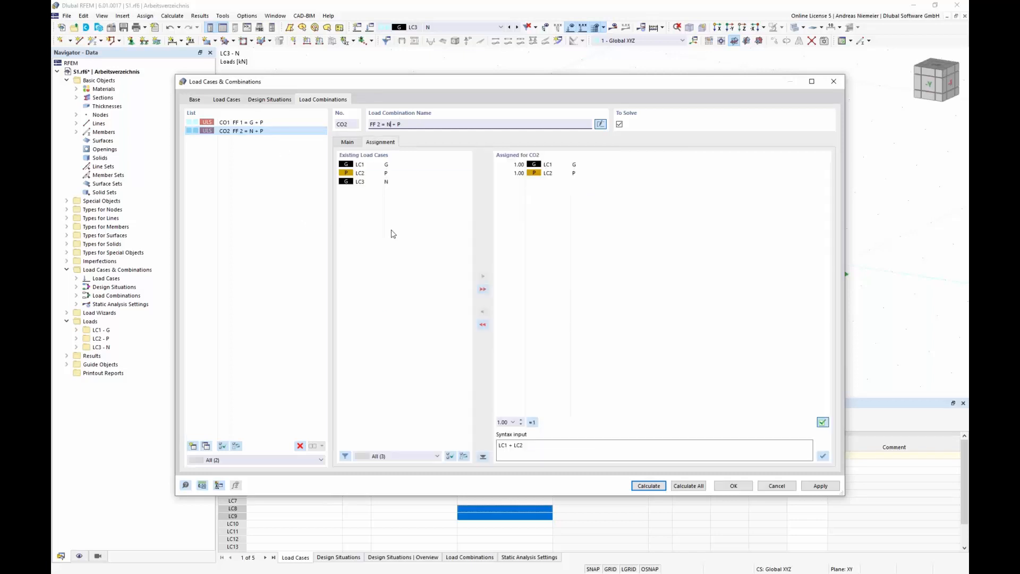
double_click(558, 166)
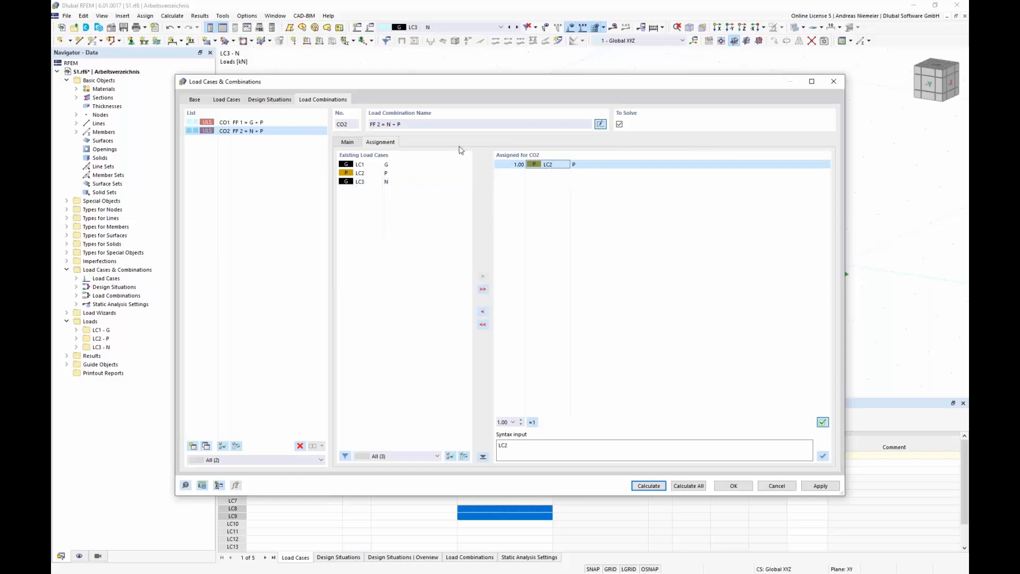
double_click(373, 181)
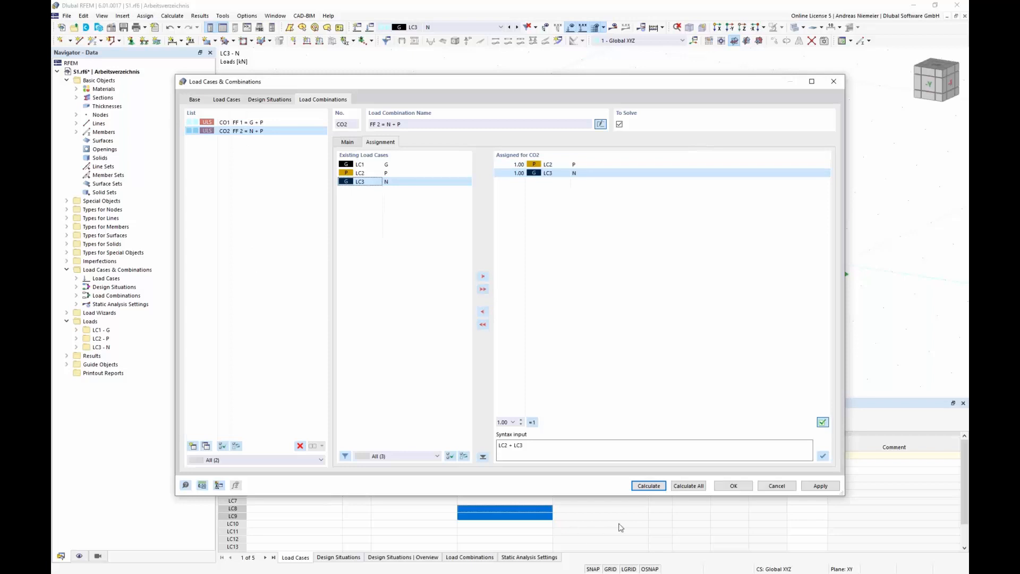
Calculate load combination CO2 and display its global deformations |u|
click(645, 489)
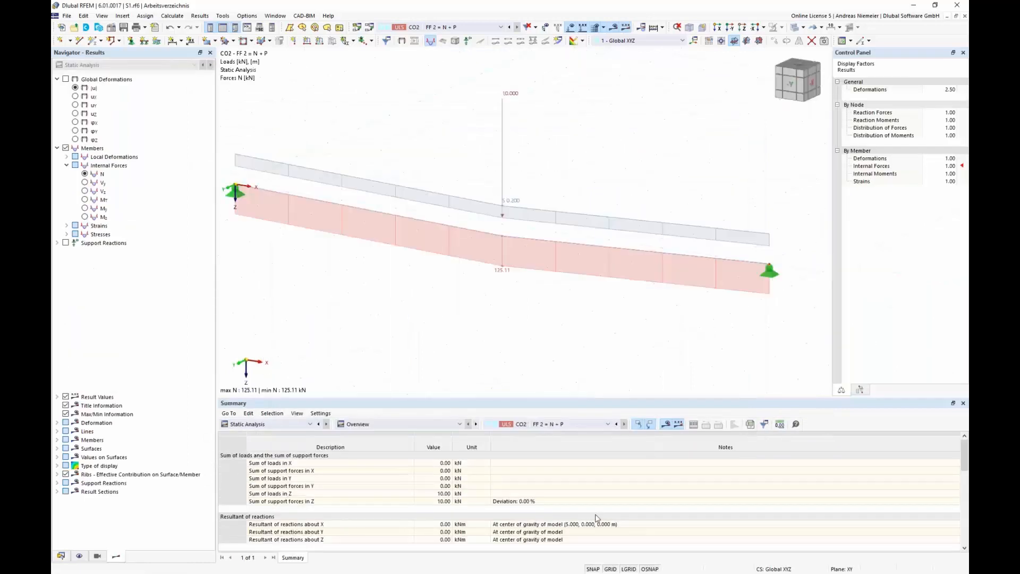
click(65, 79)
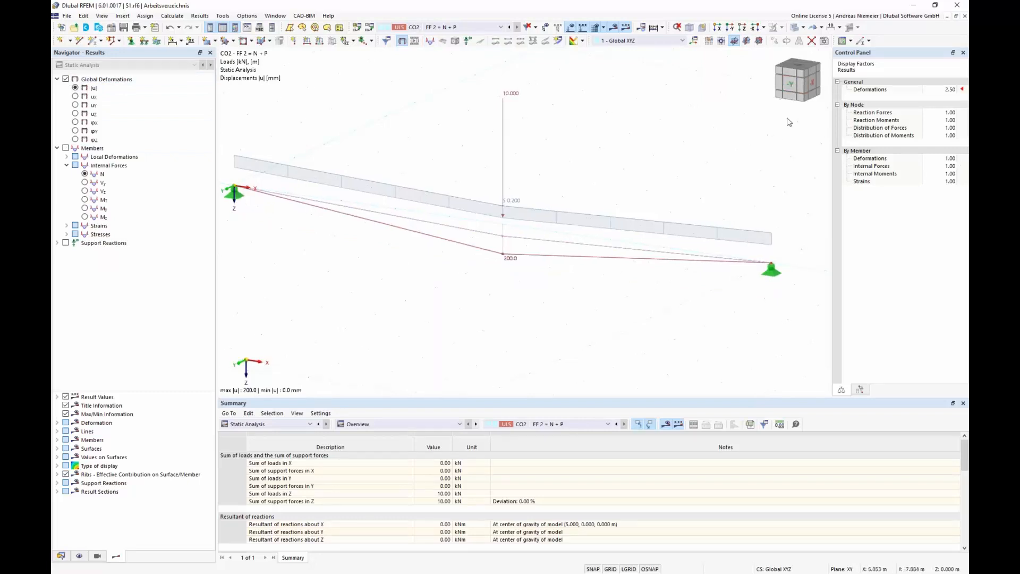
View the deformed cable of load combination CO2 along the -Y direction
click(791, 88)
scroll(558, 277, up, 2)
scroll(508, 270, down, 2)
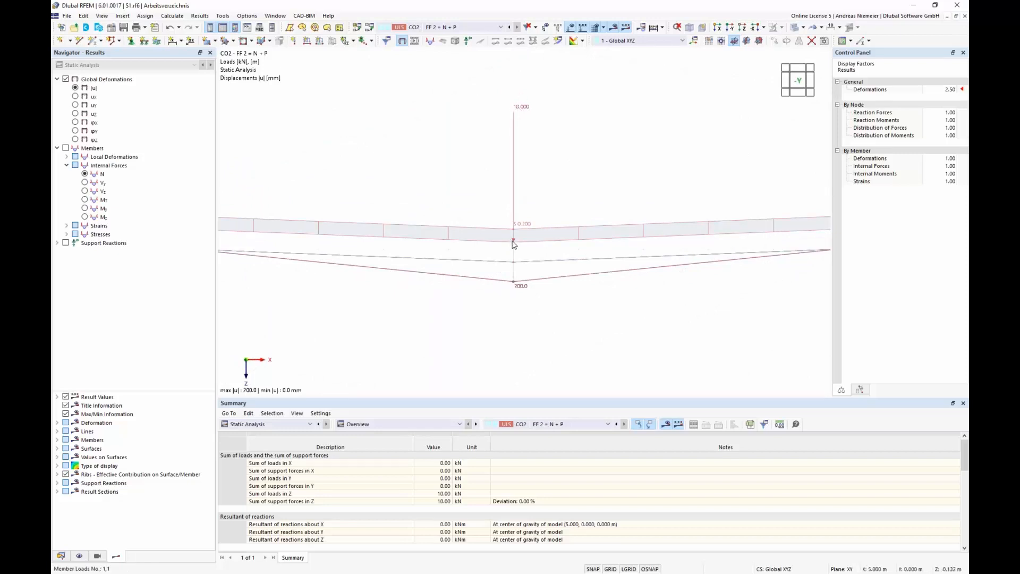
scroll(513, 247, down, 1)
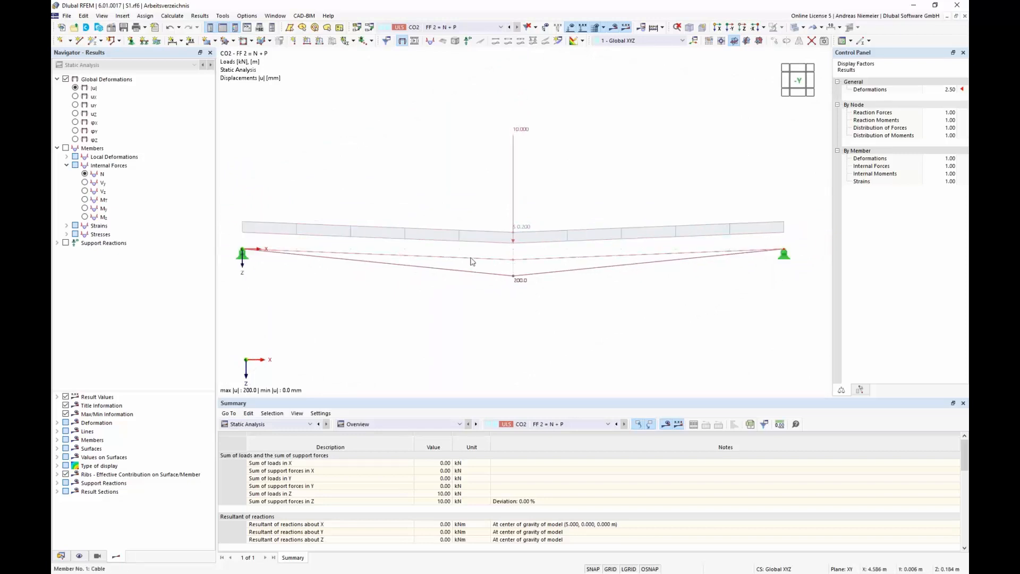
Display the member axial forces N and compare them between load combinations CO2 and CO1
click(85, 173)
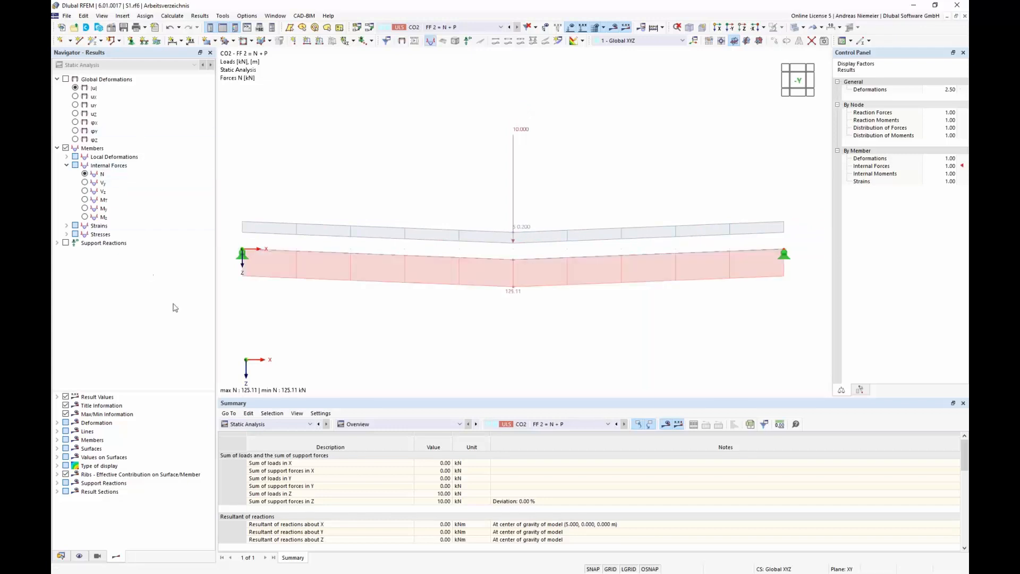
click(509, 29)
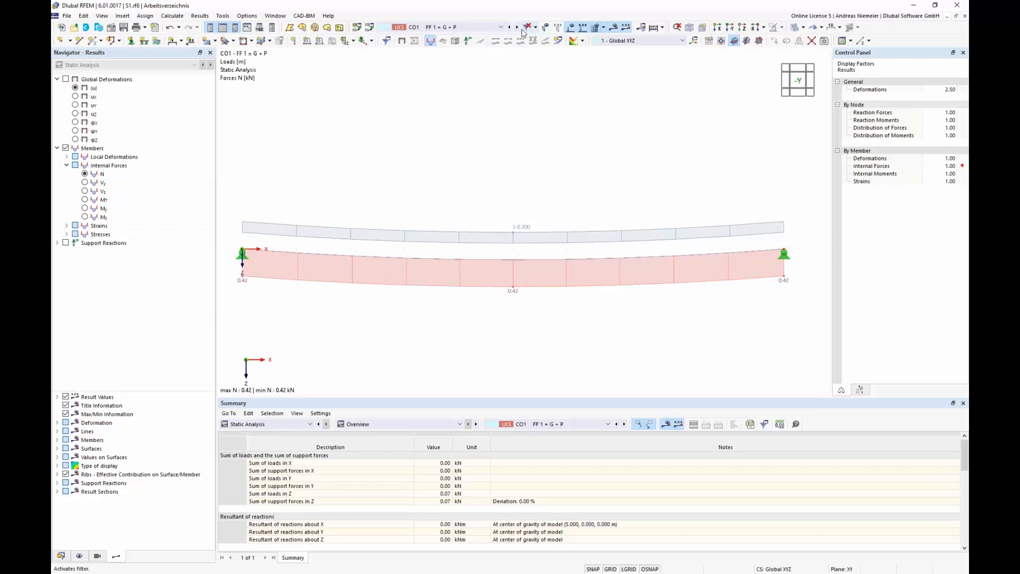
click(518, 30)
click(510, 29)
click(516, 28)
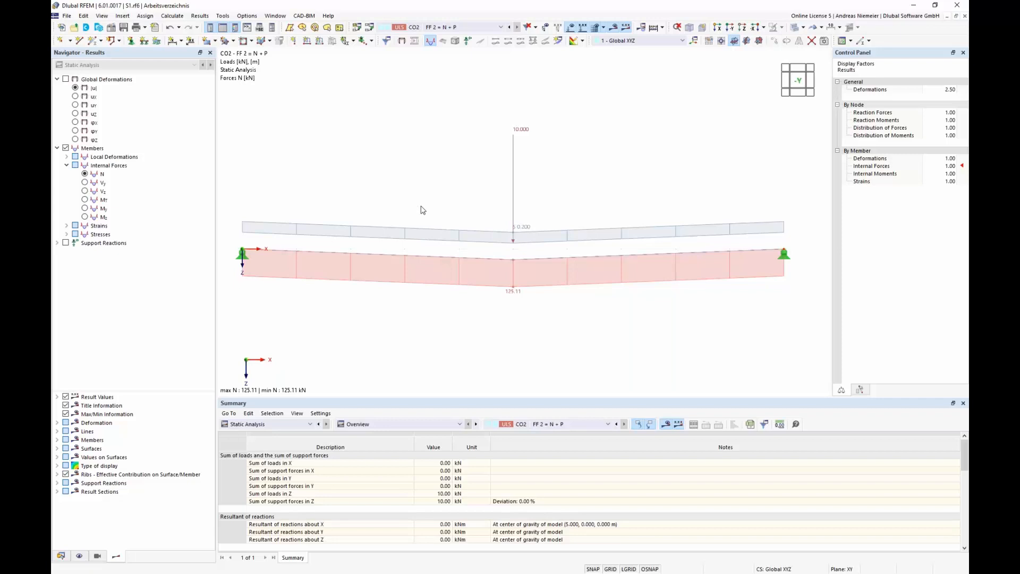
Copy load combination CO1 and set the factor of load case LC1 to 1.35 in the copy
click(369, 27)
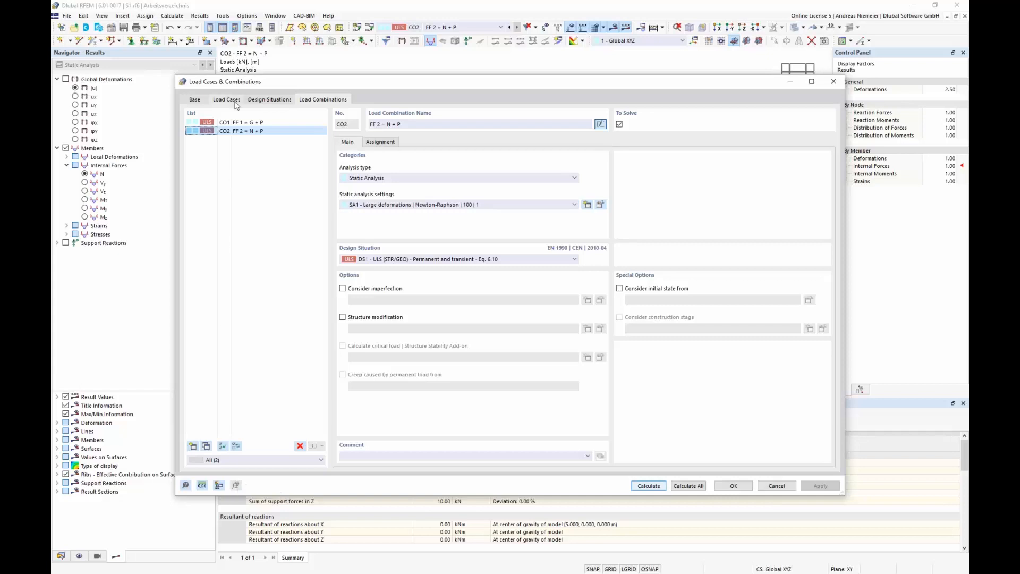
click(242, 122)
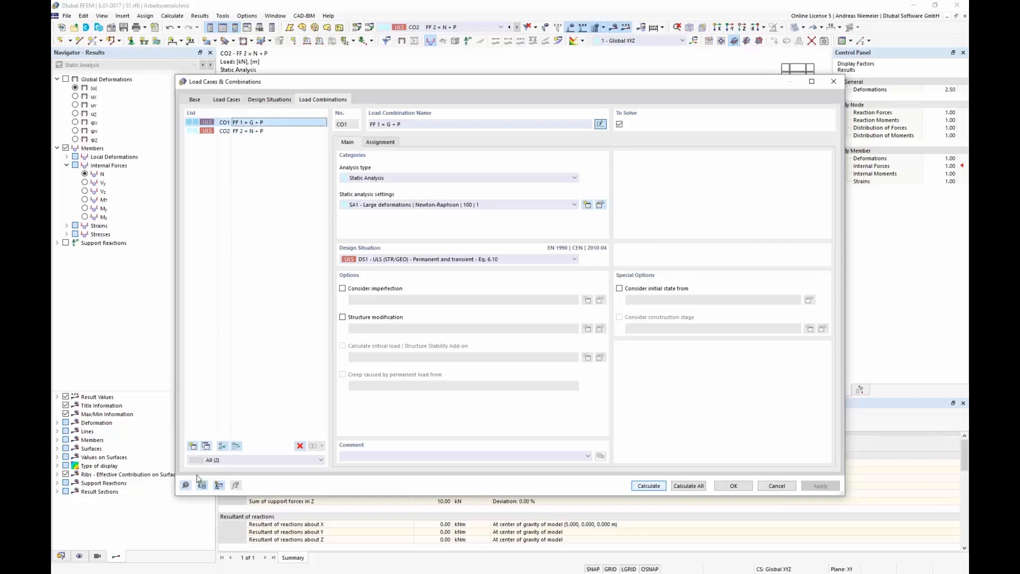
click(206, 446)
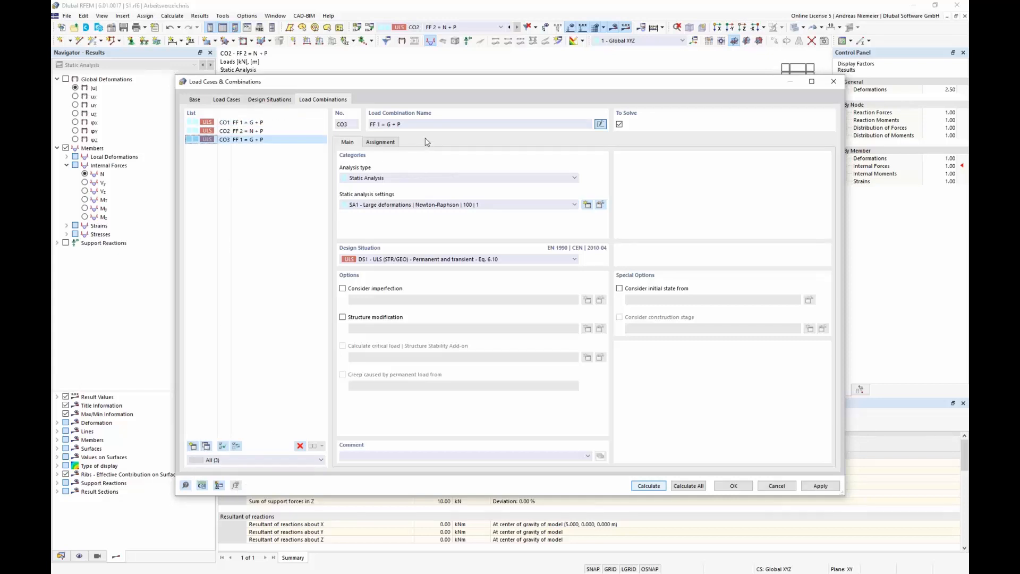
click(386, 143)
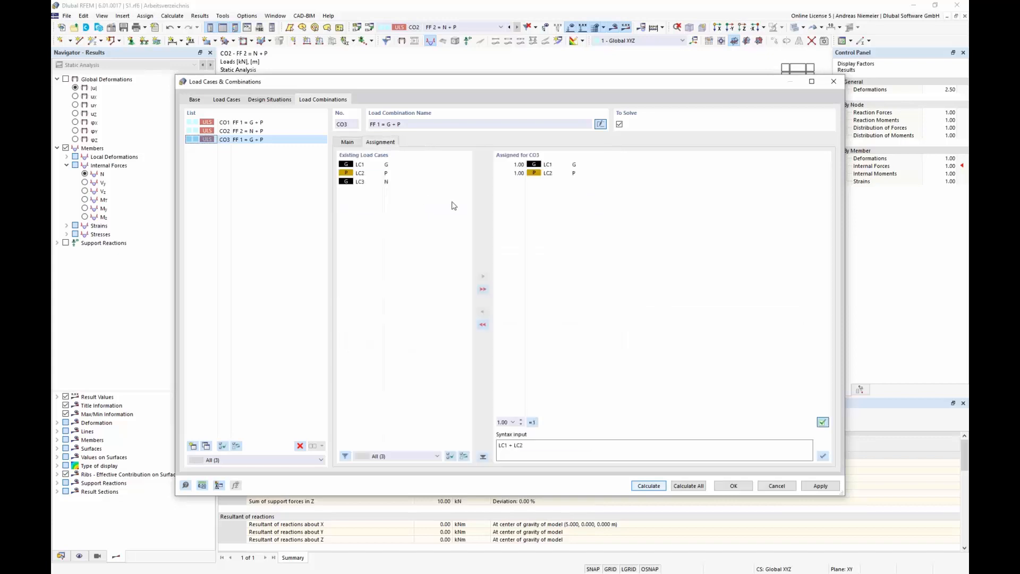
click(513, 165)
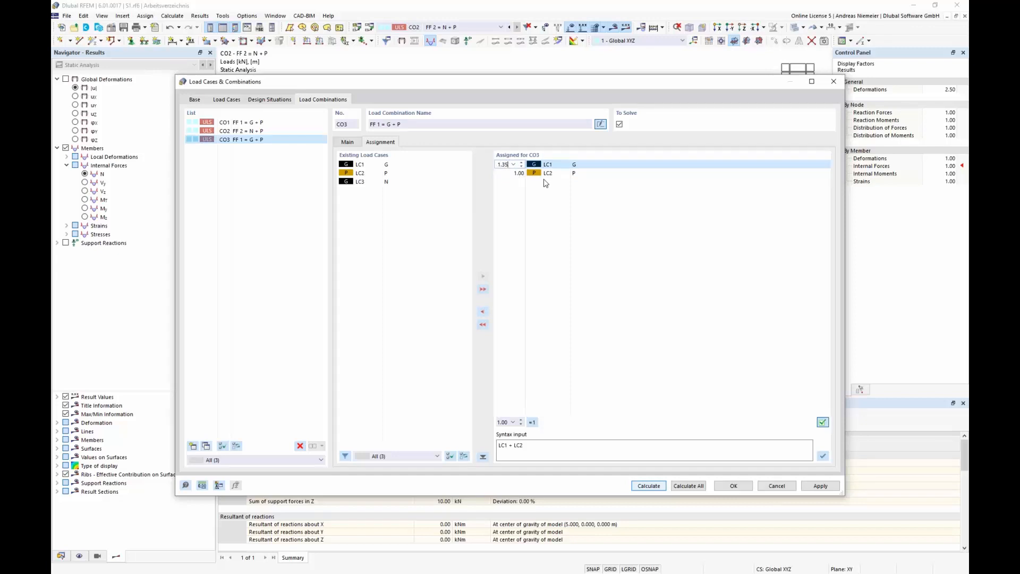
text(1.35)
key(Return)
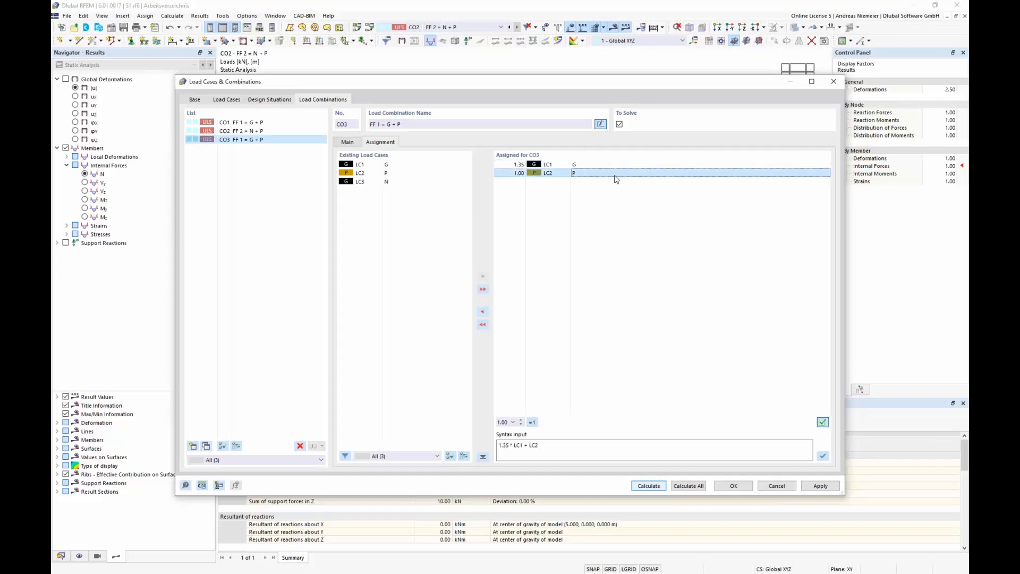
Rename load combination CO3 as "FF 1 = 1,35 G + P" and calculate it
click(388, 124)
text(1,35)
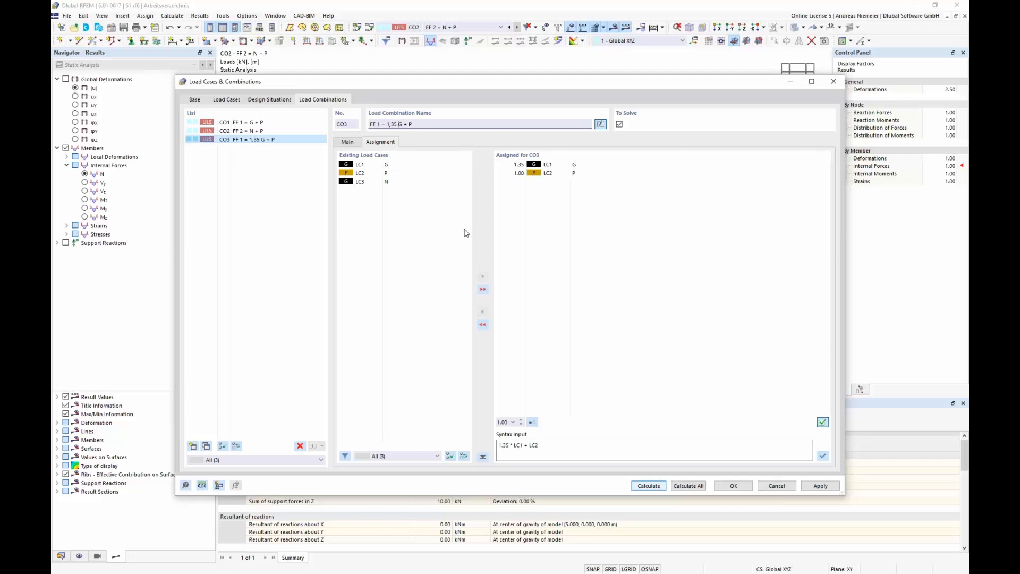
click(652, 487)
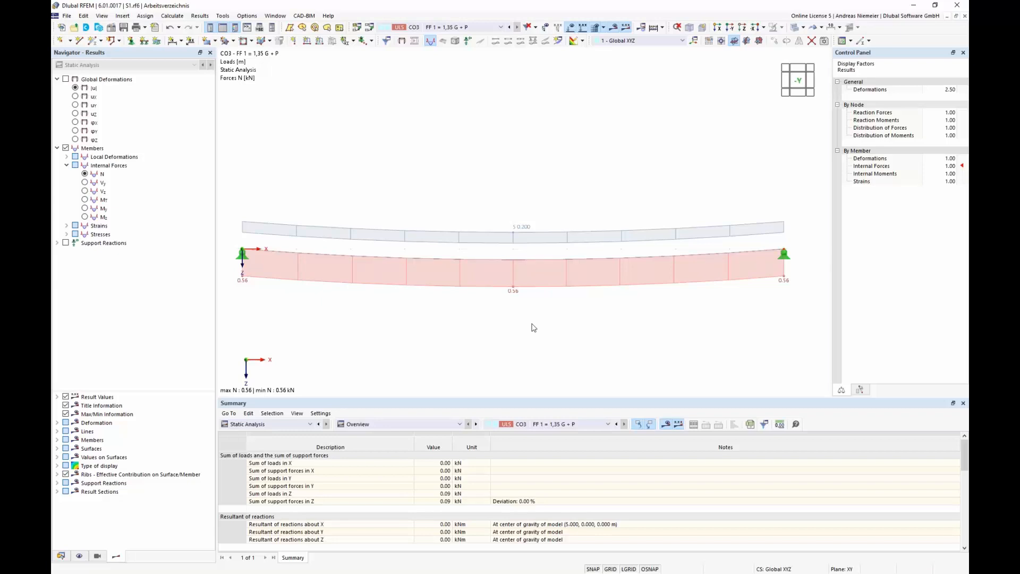
Copy load combination CO3 and set the factor of prestress load case LC2 to 1.35 in the copy
click(369, 27)
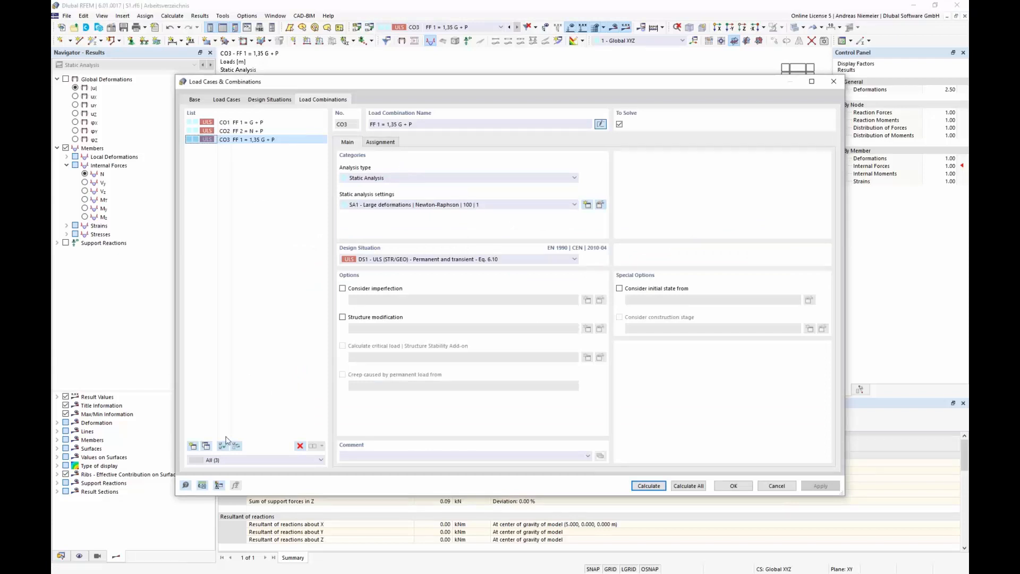
click(206, 446)
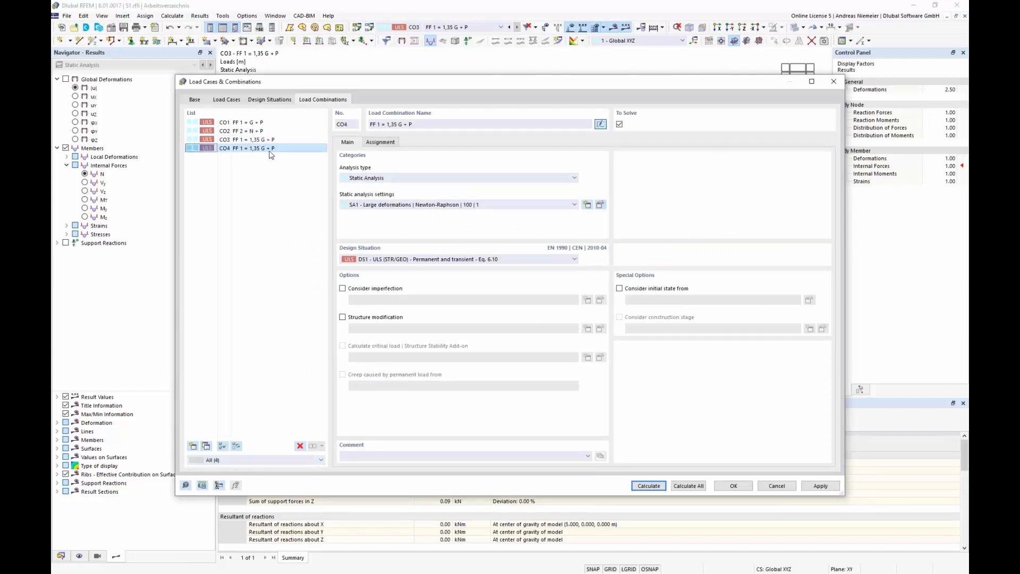
click(376, 143)
click(537, 175)
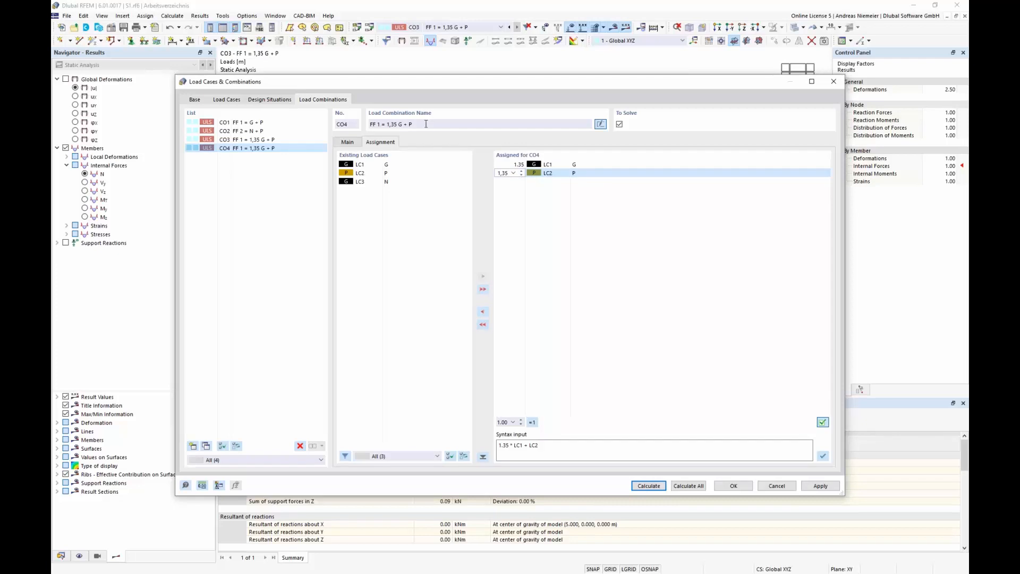
Rename load combination CO4 as "FF 4 = 1,35 G + 1,35 P"
click(409, 125)
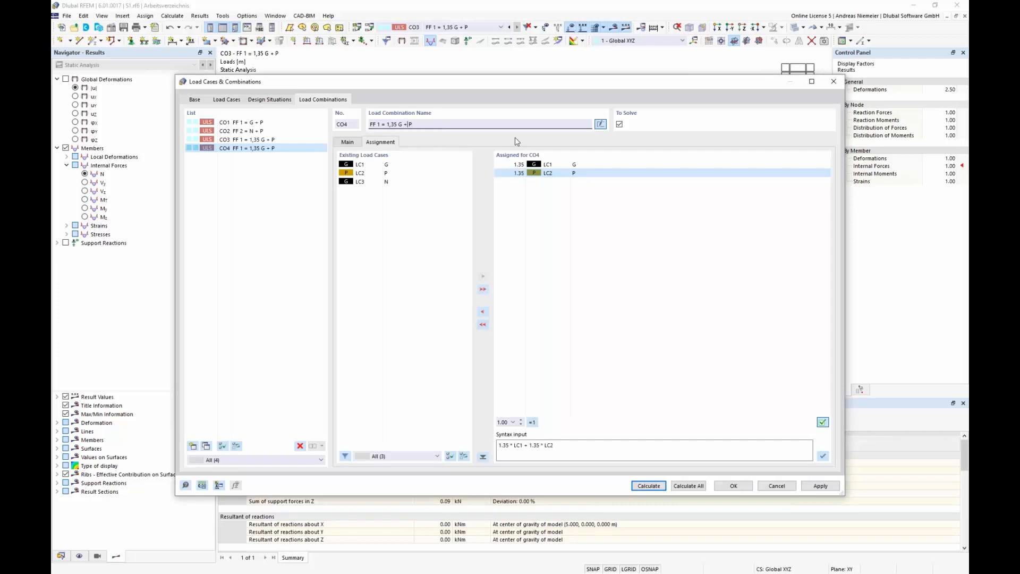
text(1,35)
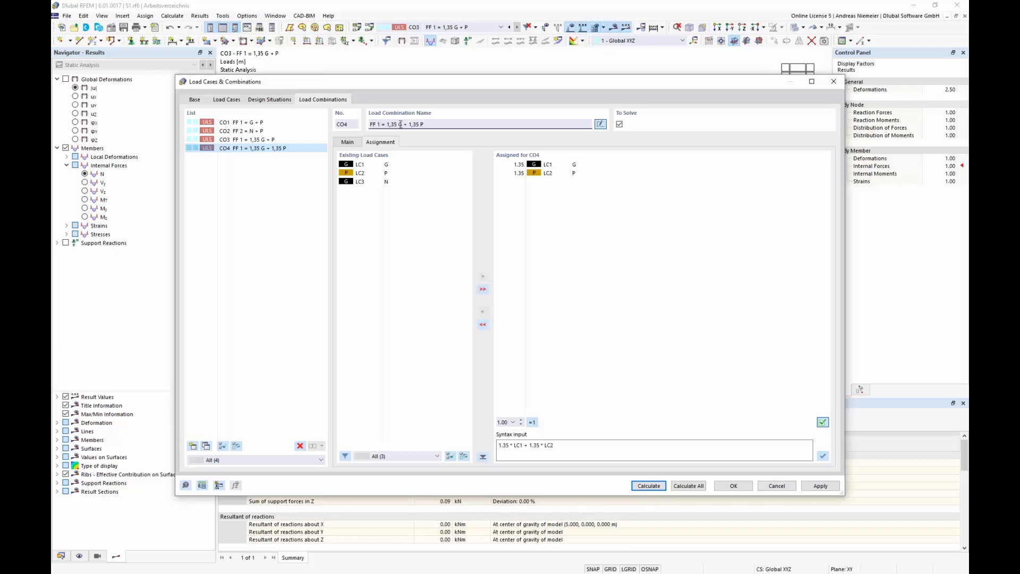
key(BackSpace)
text(4)
Rename load combination CO3 as "FF 3 = 1,35 G + P" and calculate load combination CO4
click(246, 141)
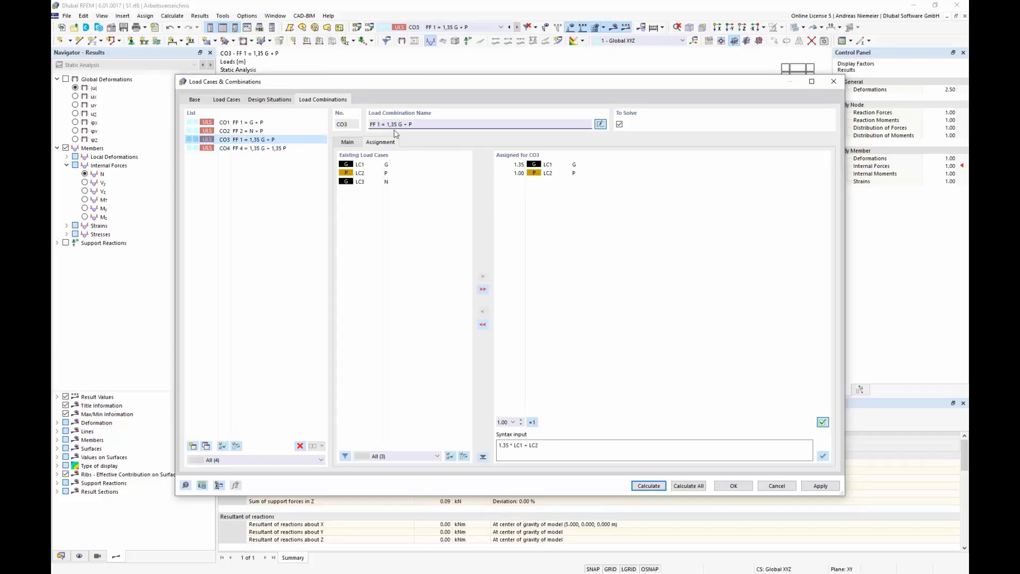
key(BackSpace)
text(3)
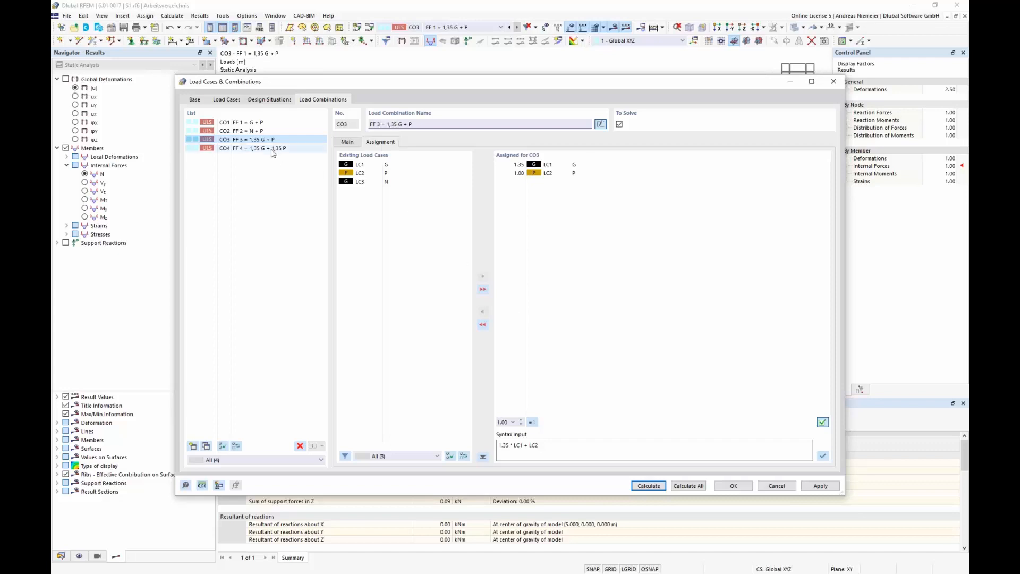
click(273, 149)
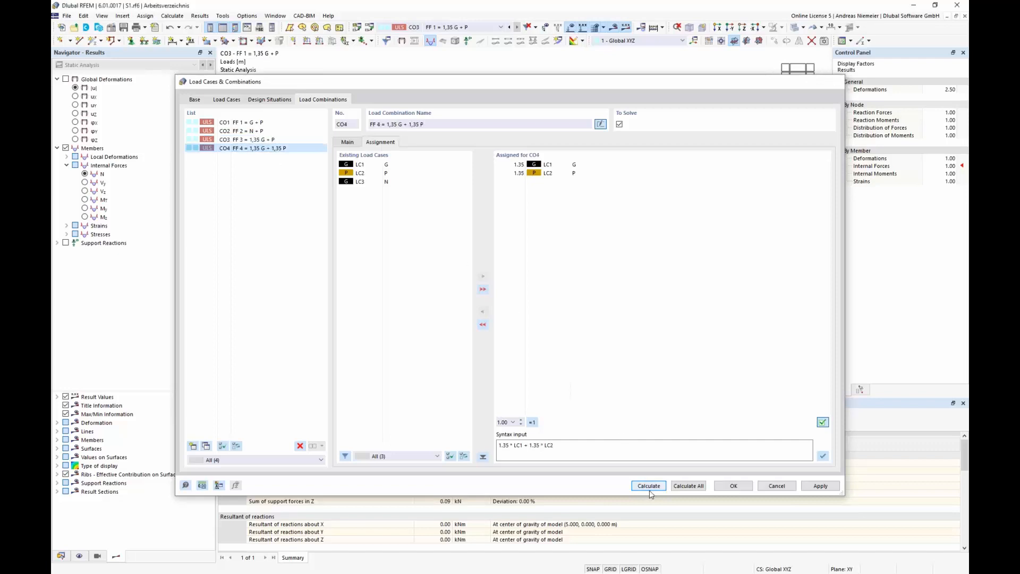
click(648, 489)
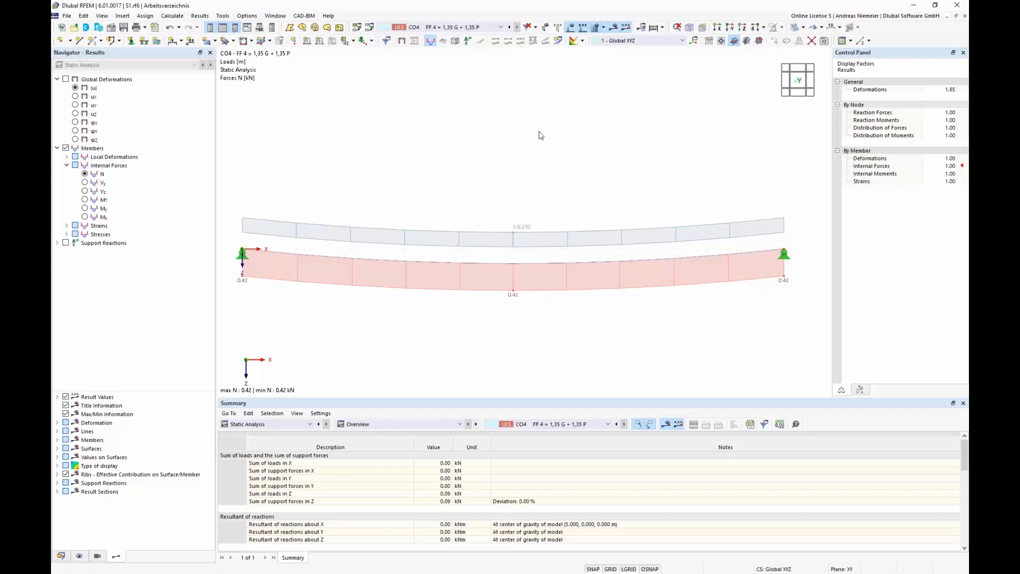
click(498, 27)
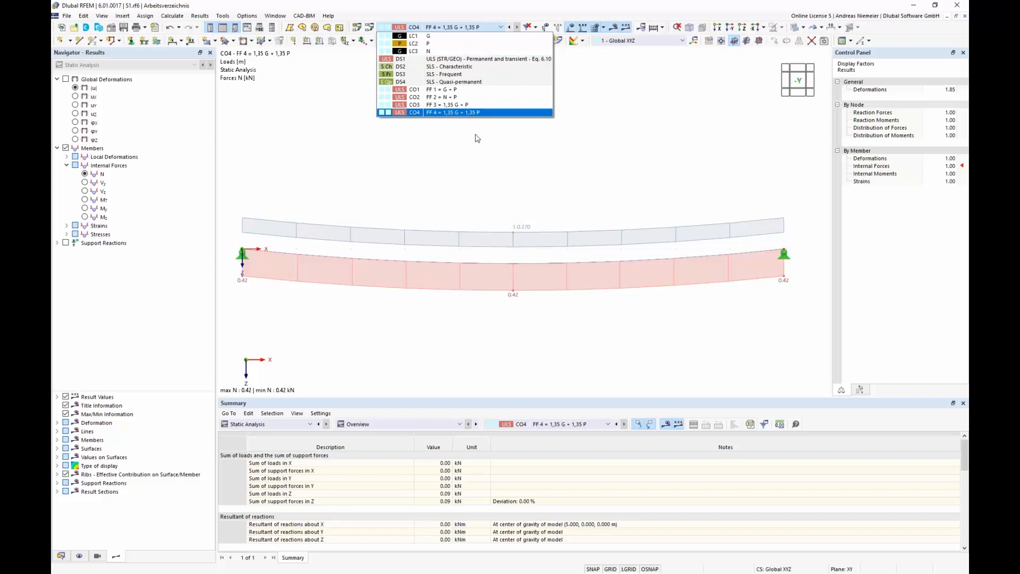
click(529, 134)
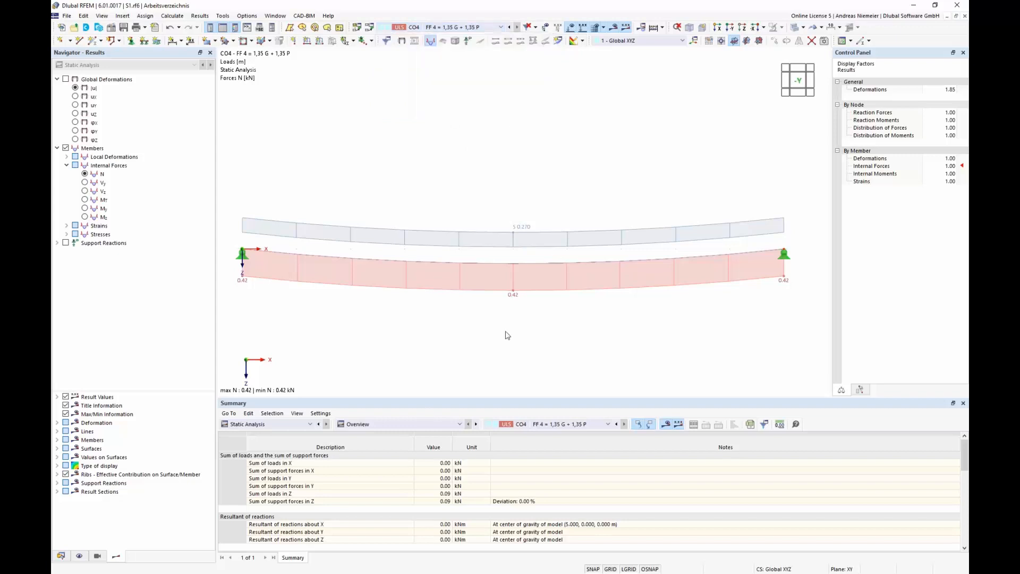
Add load case LC4 named "Q" in the load cases table
click(285, 422)
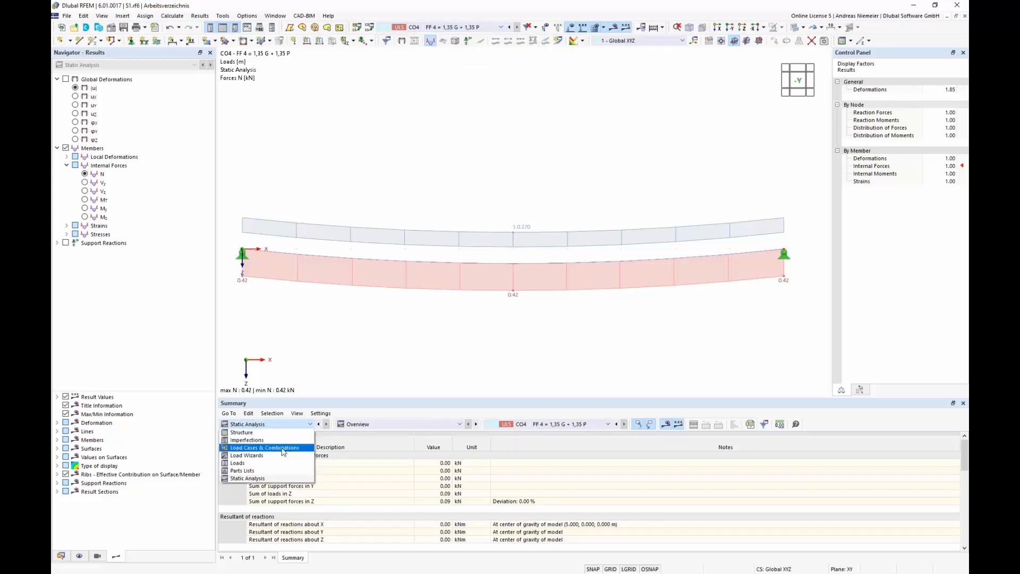
click(264, 448)
click(278, 478)
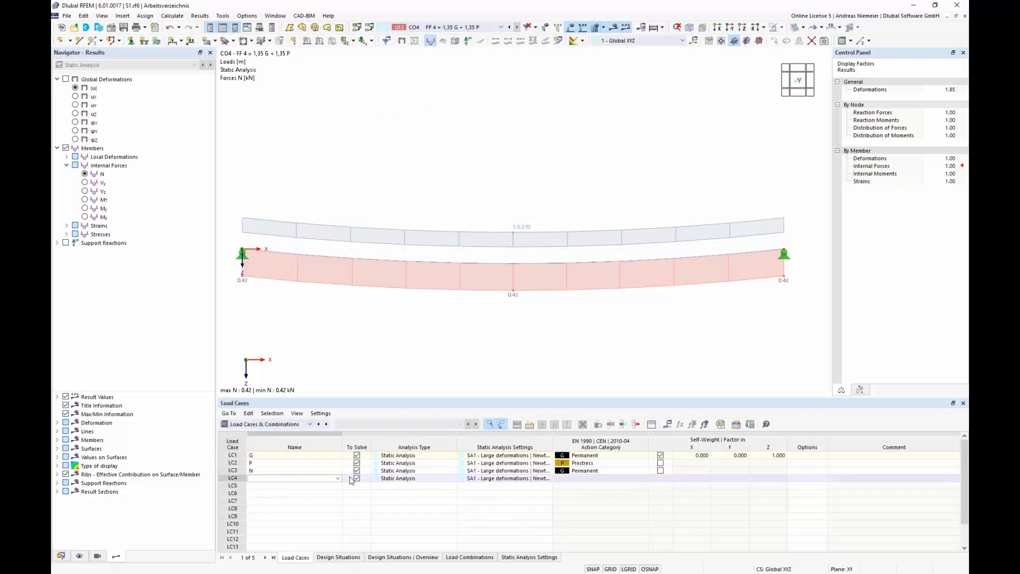
click(335, 501)
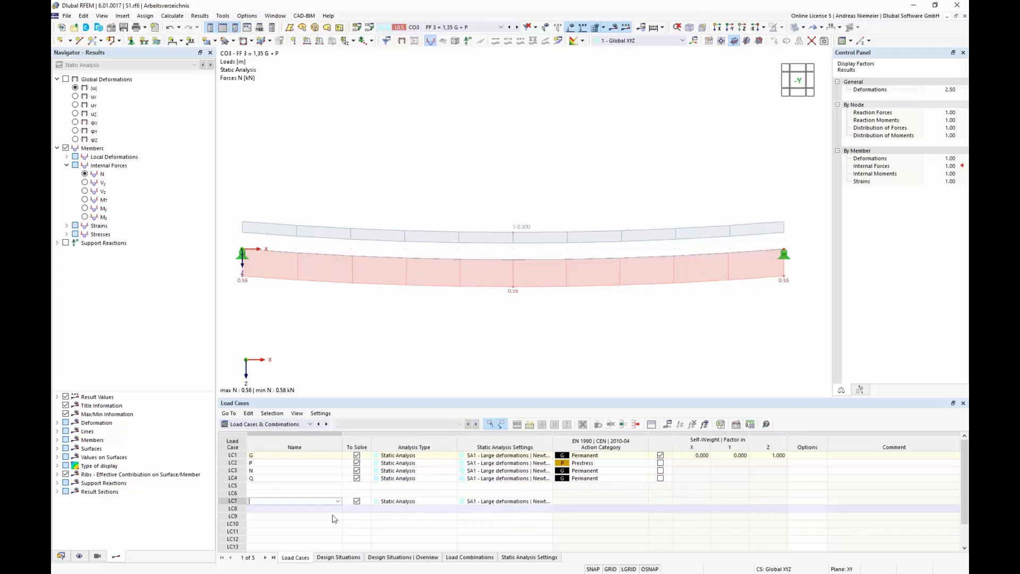
Set the action category of load case LC4 to Imposed loads - category H: roofs
click(624, 478)
click(643, 478)
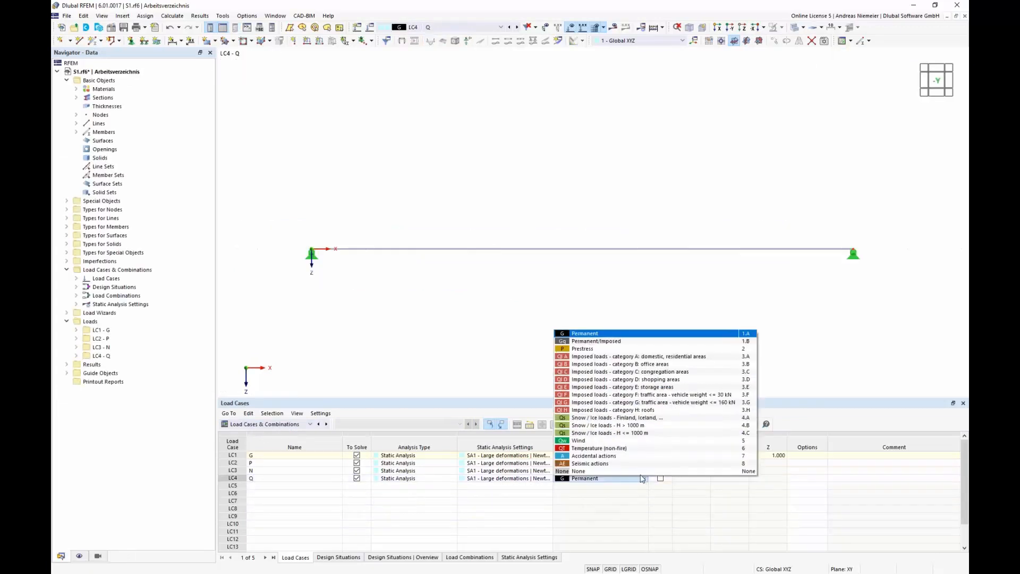
click(577, 413)
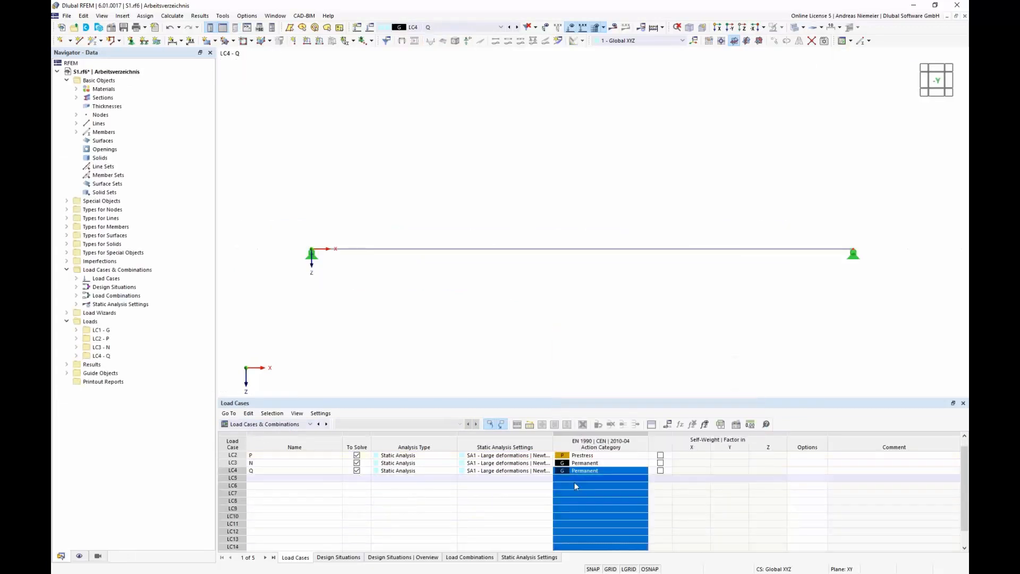
click(585, 472)
click(642, 471)
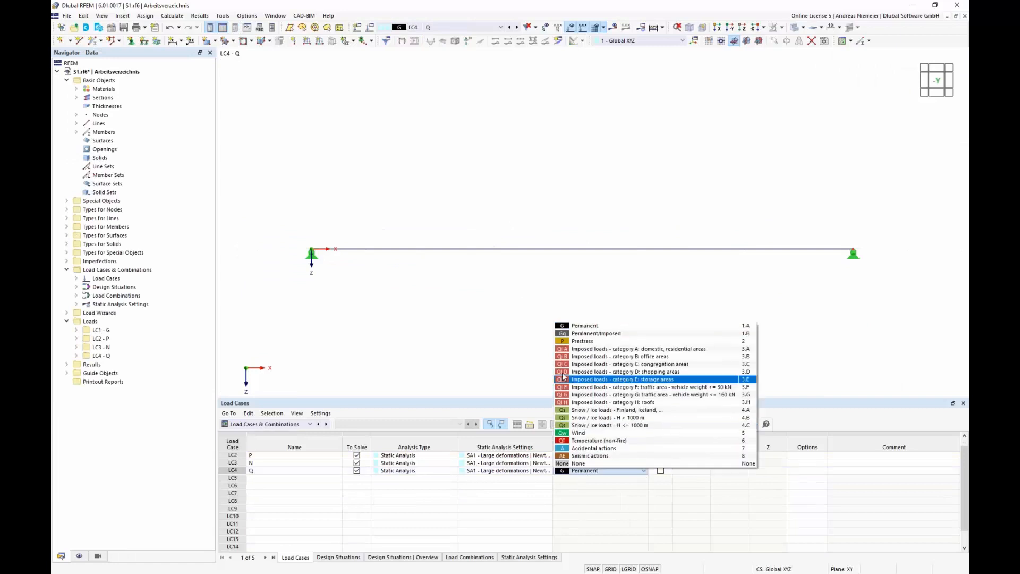
click(576, 403)
click(582, 470)
click(644, 471)
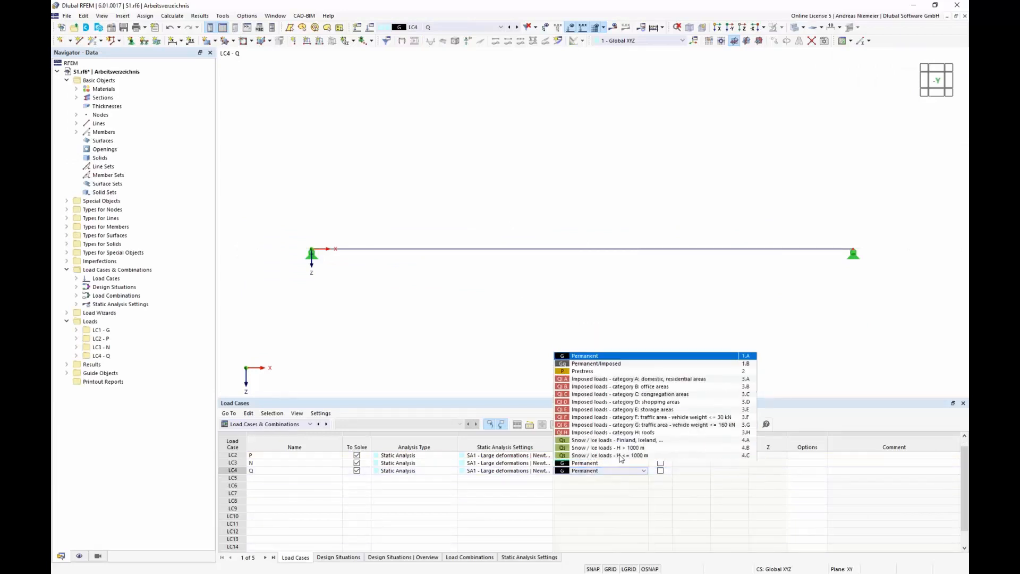
click(590, 406)
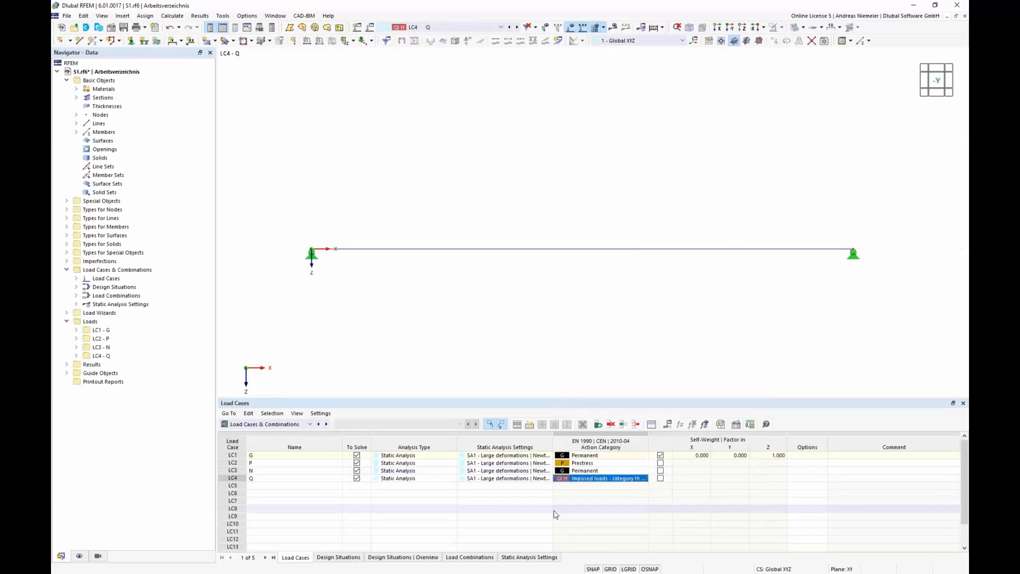
Apply a uniform 5 kN/m force in load case LC4 to the cable member, acting global in Z on projected length
click(319, 41)
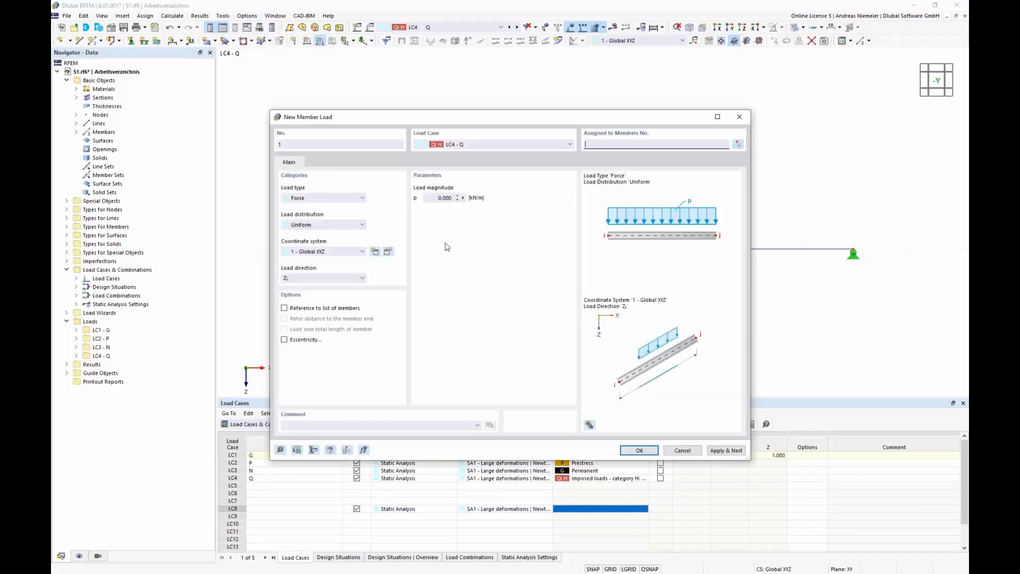
text(5)
click(329, 278)
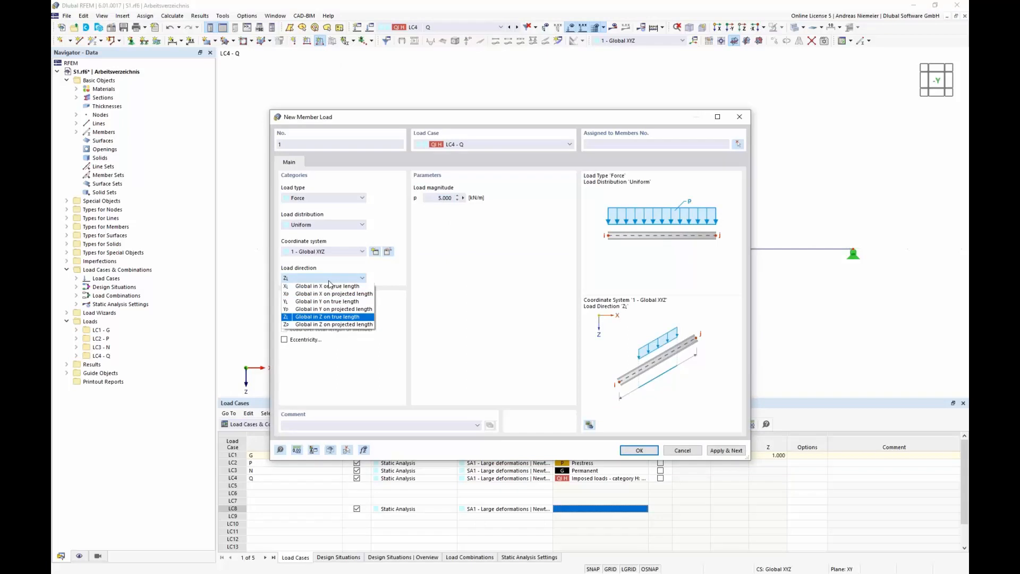
click(322, 325)
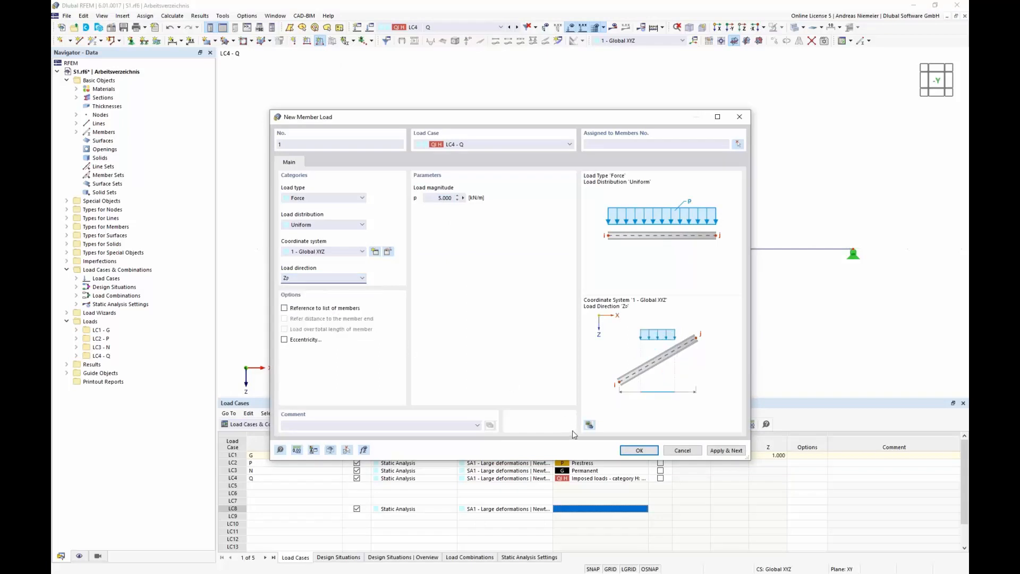
click(640, 451)
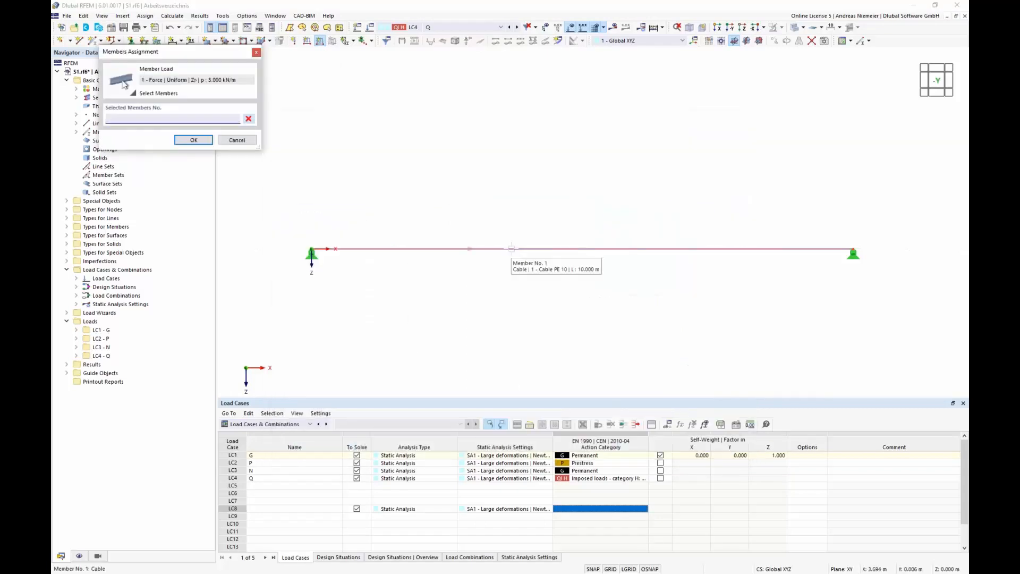
click(513, 249)
click(193, 140)
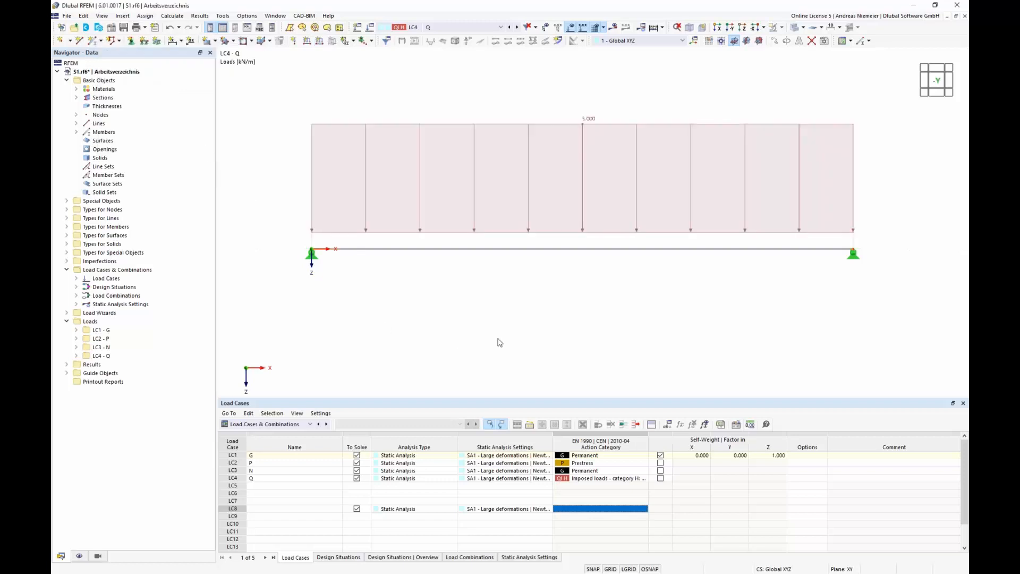
Calculate load case LC4 and show the cable's axial forces N in a three-dimensional view
right_click(497, 339)
click(574, 284)
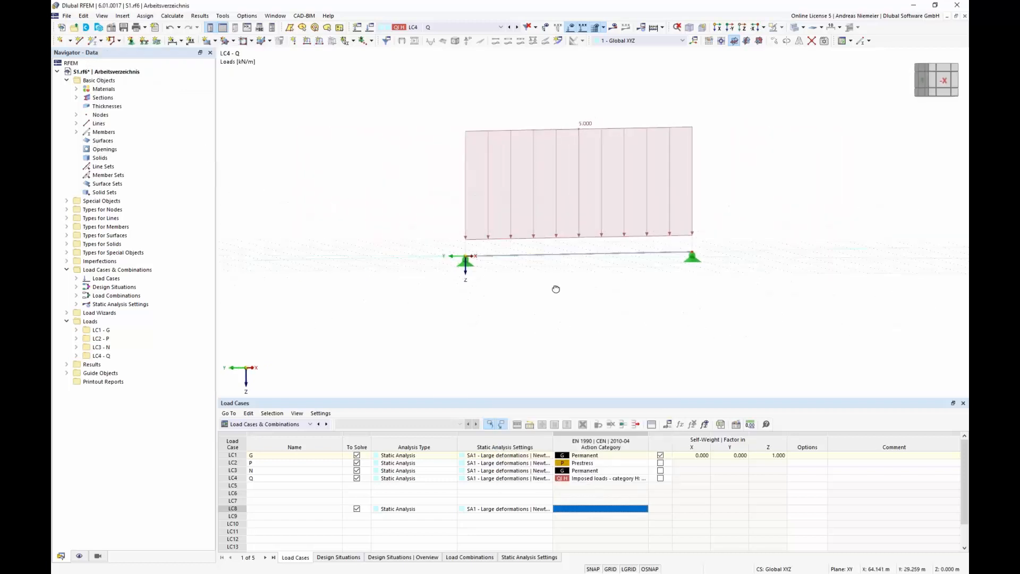
click(613, 27)
click(552, 330)
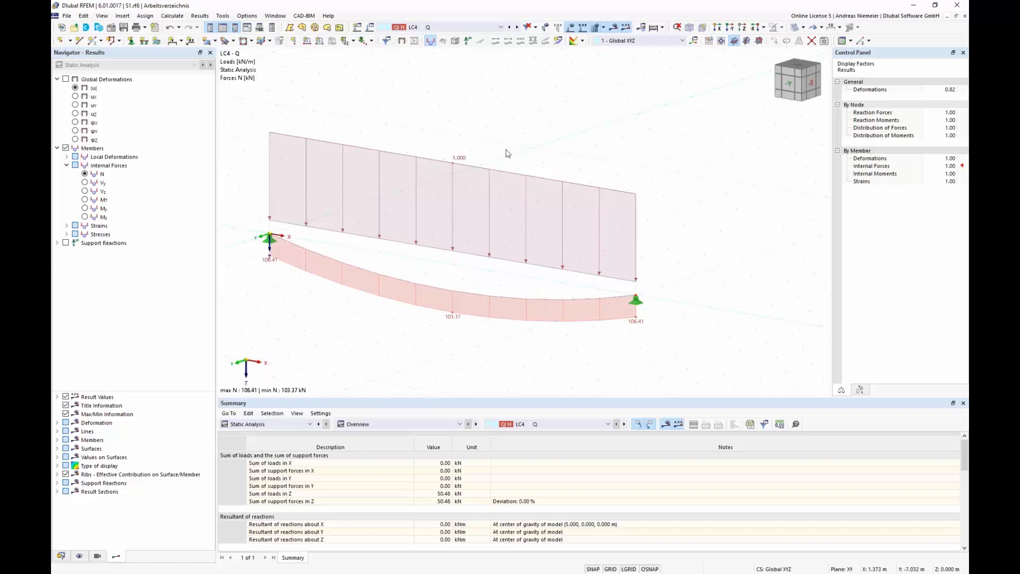
click(441, 27)
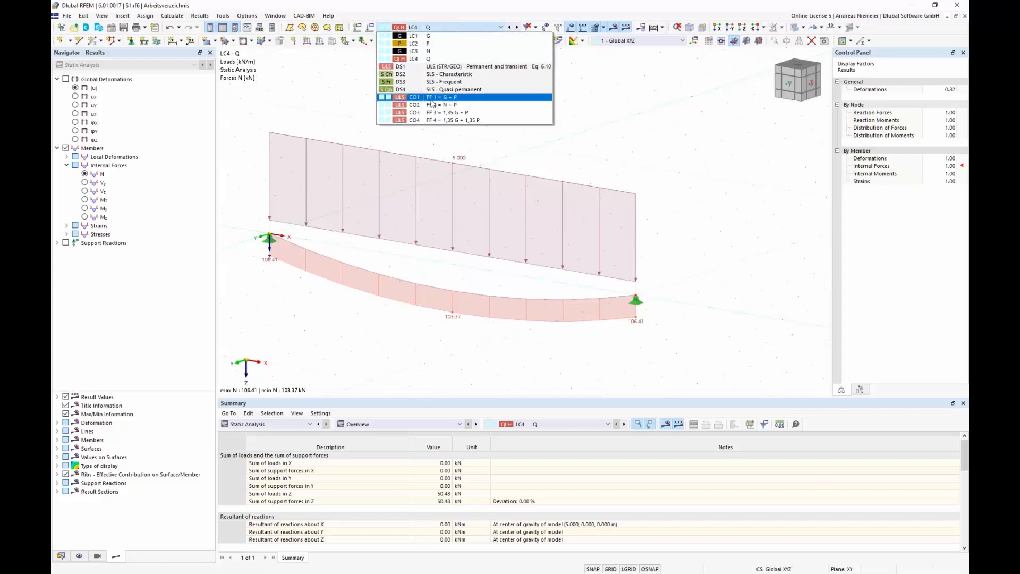
click(587, 157)
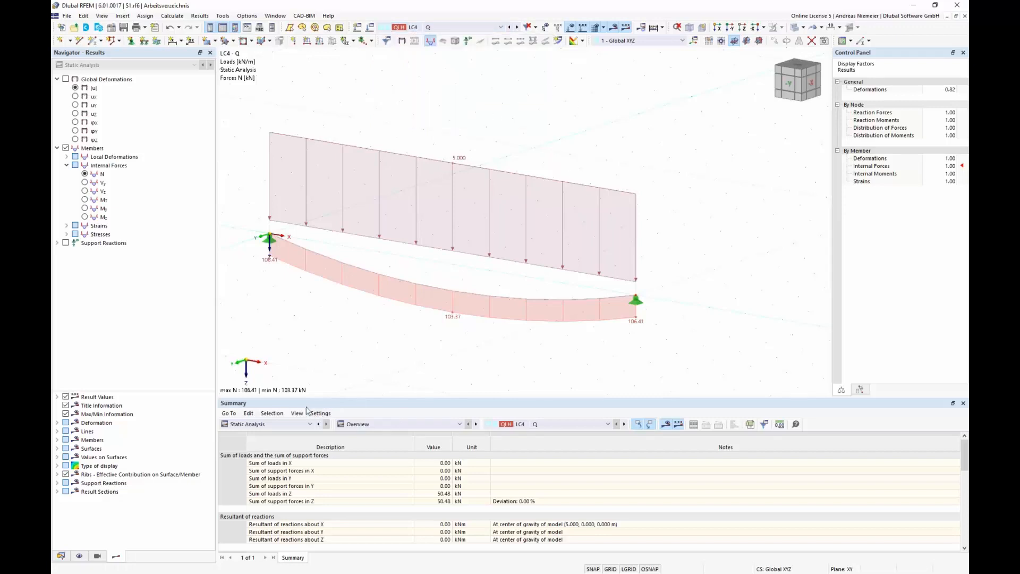
Create load combination CO5 named "Q on FF 1" and consider its initial state from CO1 - FF 1 = G + P
click(369, 29)
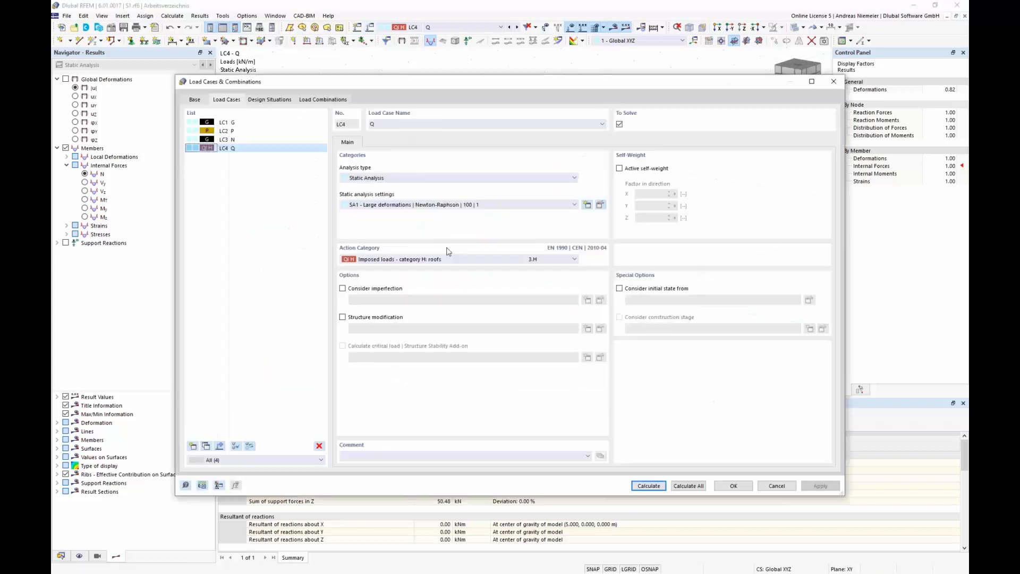
click(332, 101)
click(193, 445)
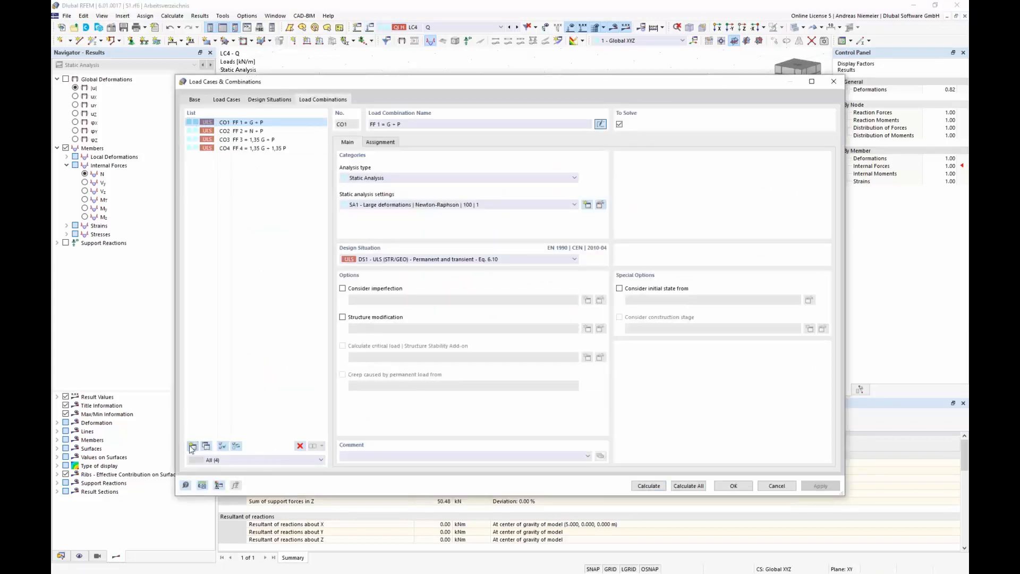
click(402, 125)
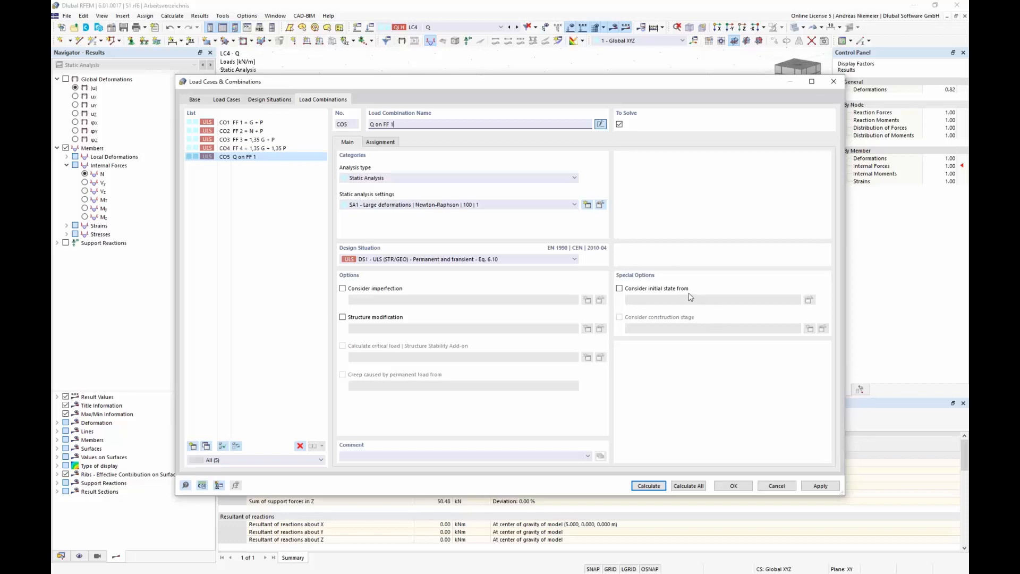
click(620, 290)
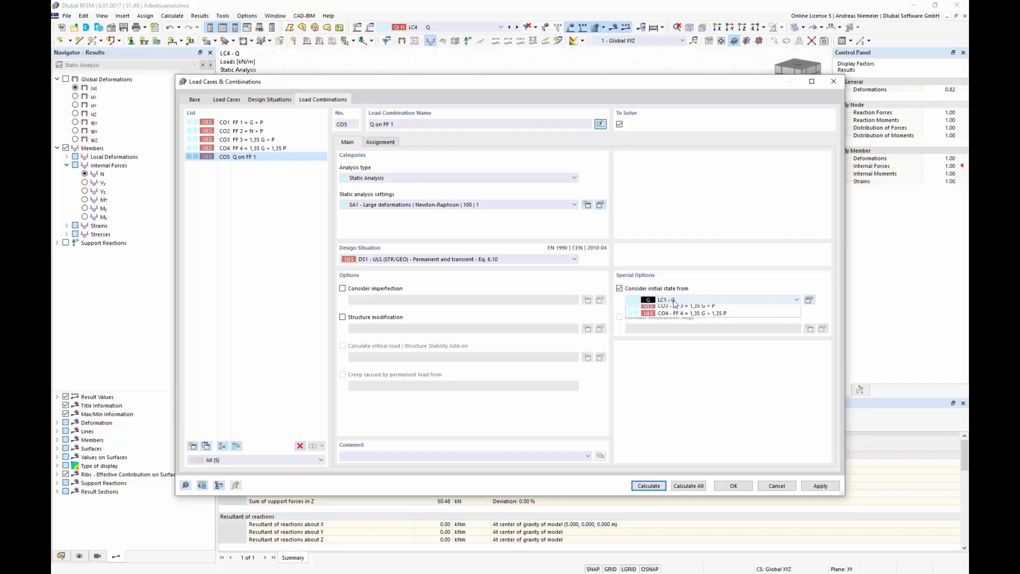
click(671, 301)
click(677, 339)
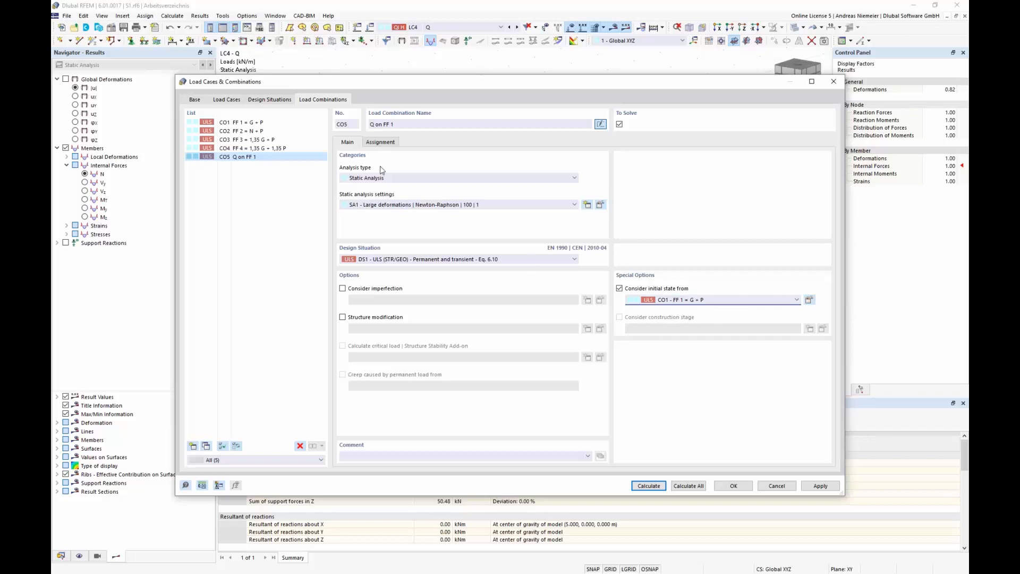
Assign load cases LC1, LC2 and LC4 to combination CO5 with factor 1.00 each and calculate it
click(380, 143)
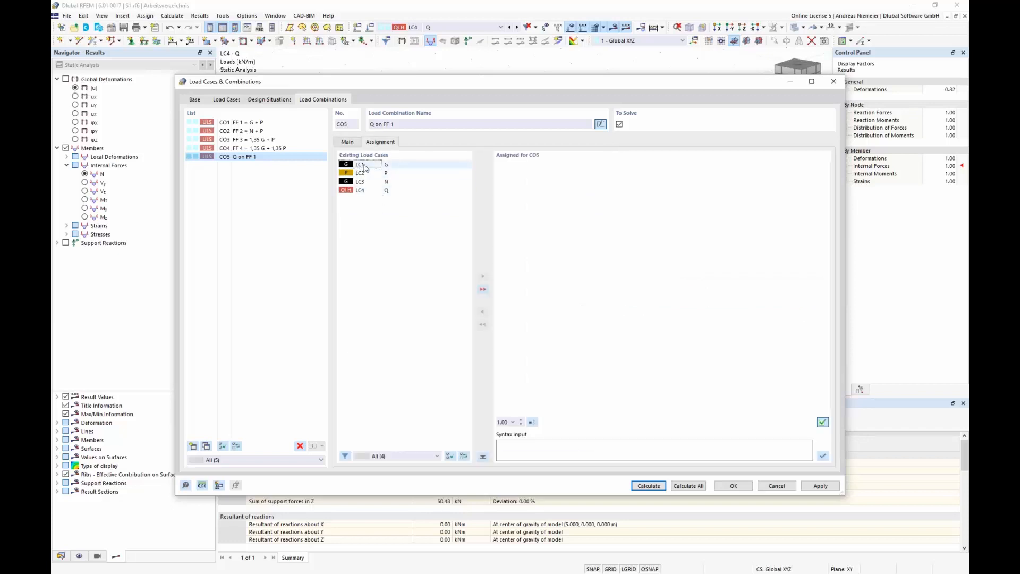
double_click(365, 166)
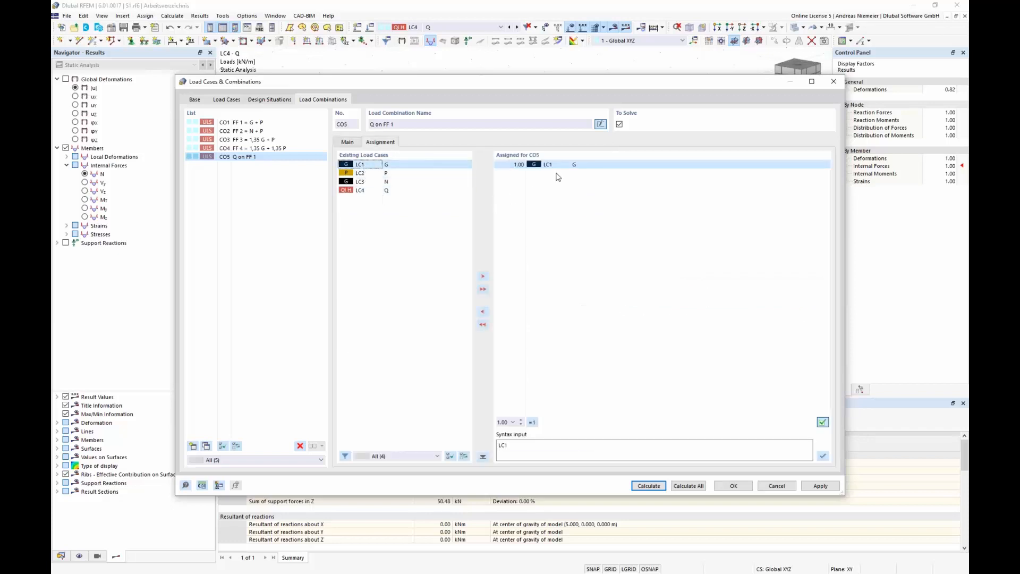
double_click(364, 173)
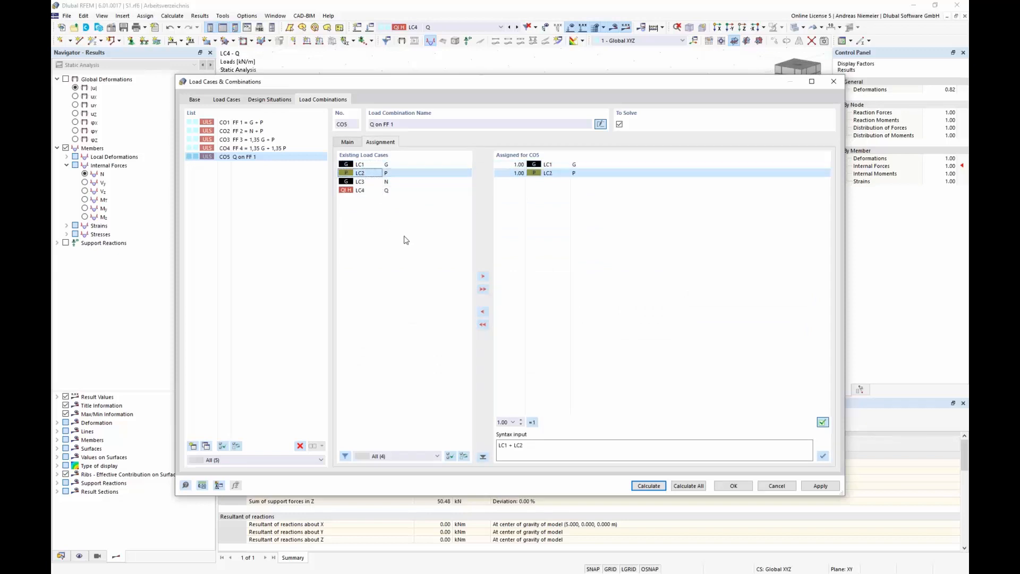
double_click(367, 190)
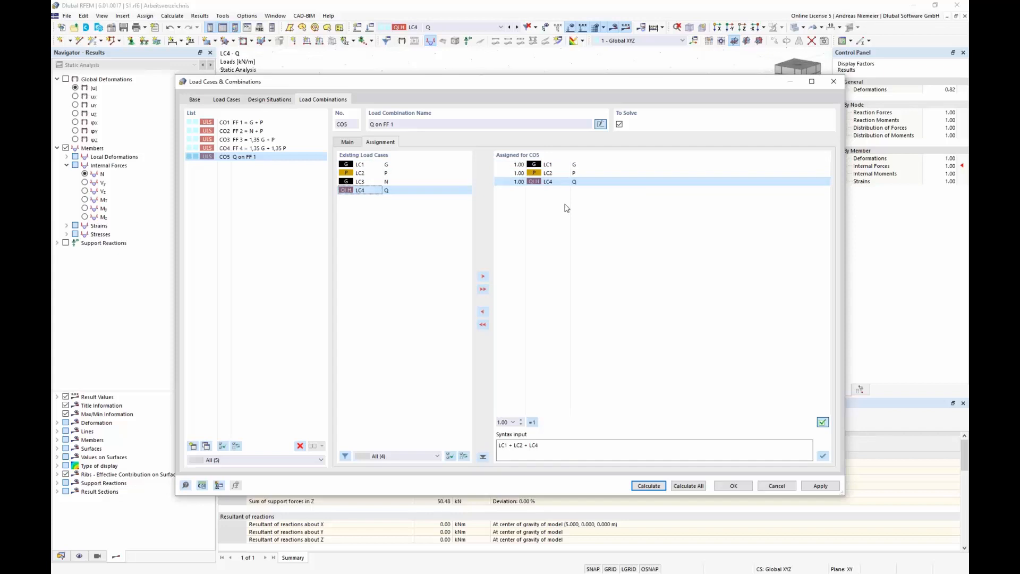
click(347, 142)
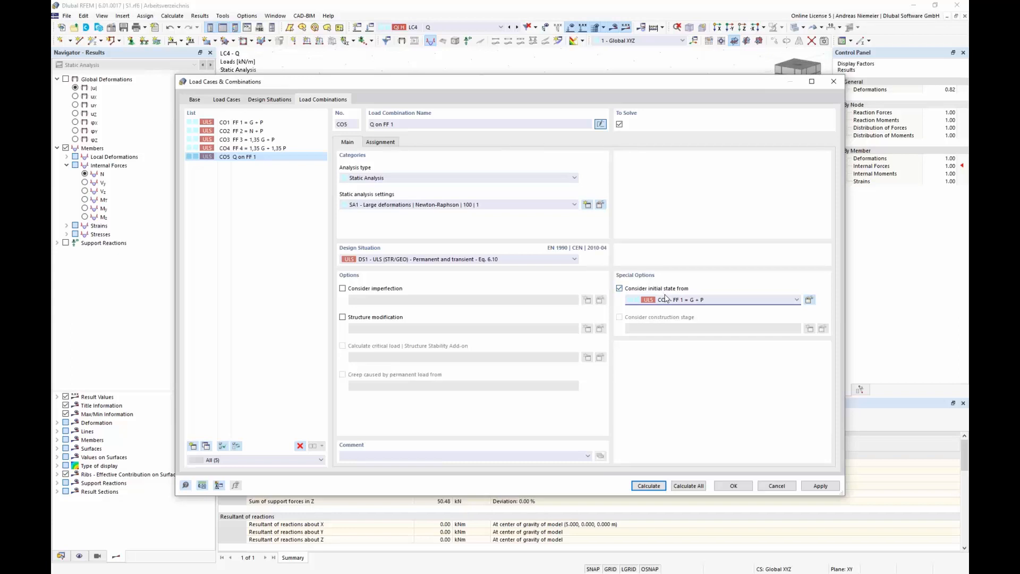
click(392, 142)
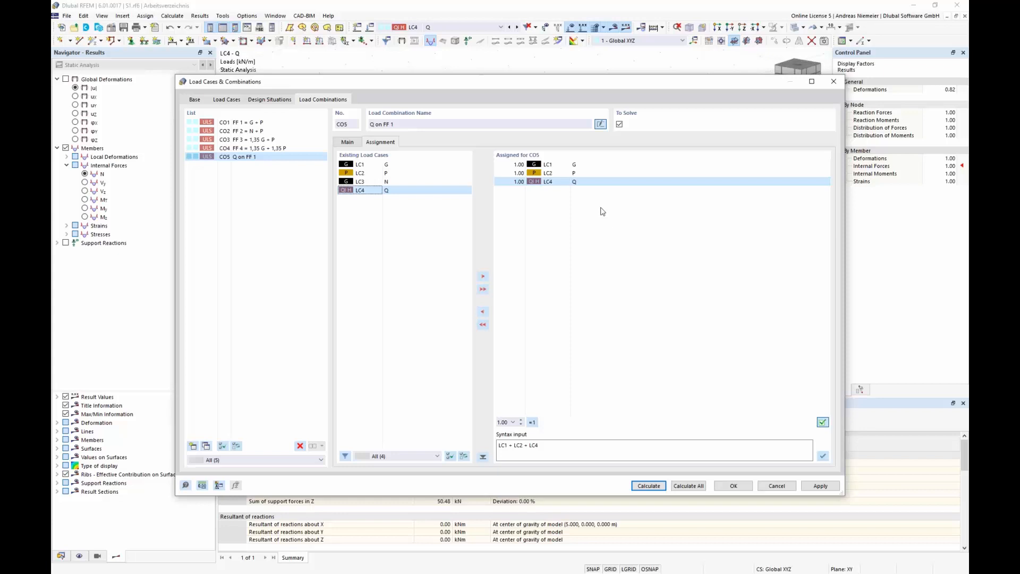
click(657, 489)
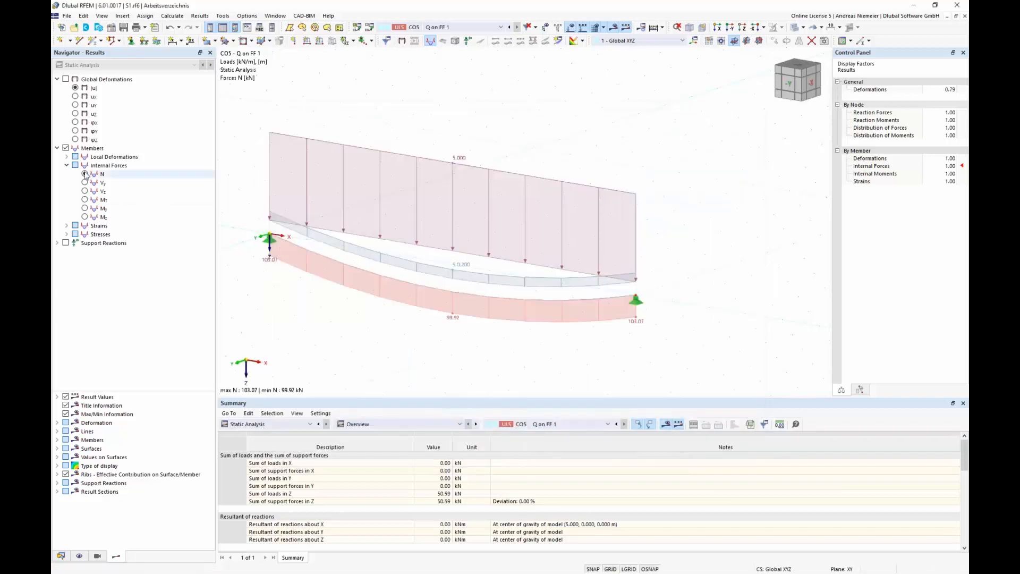
Show the global deformations of CO5 and display the model topology on the original shape
click(66, 79)
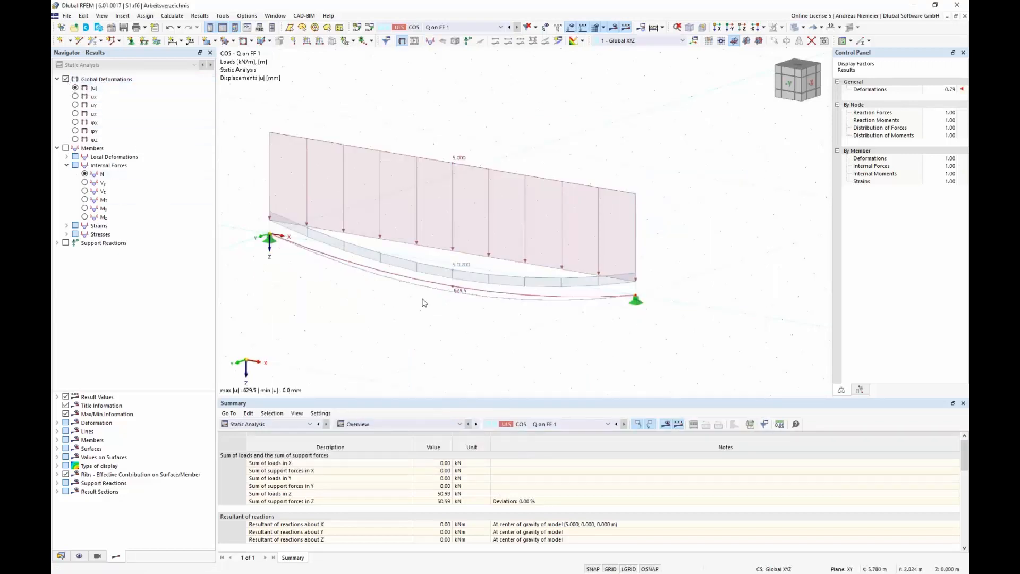
scroll(429, 289, up, 4)
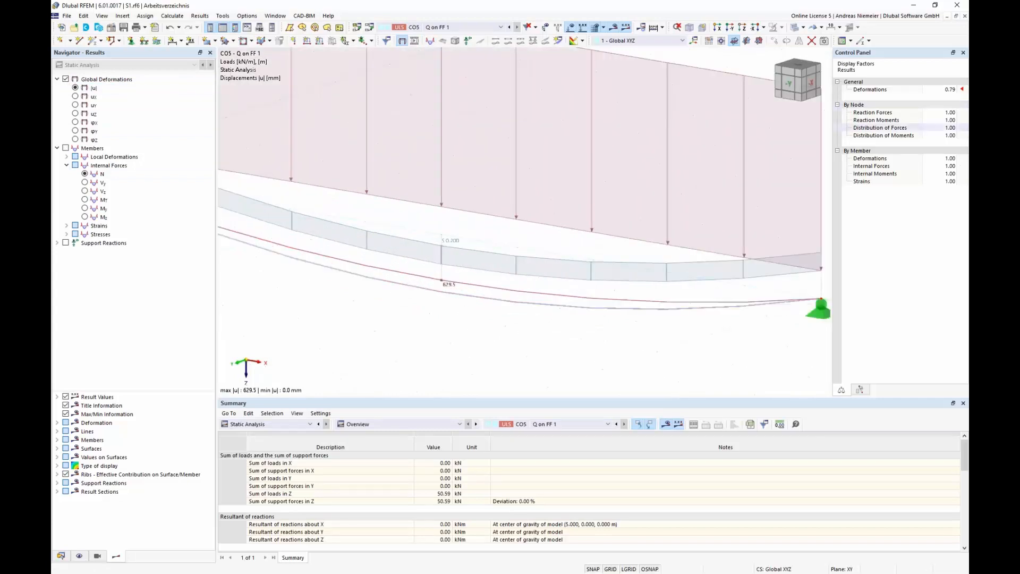
scroll(648, 269, down, 1)
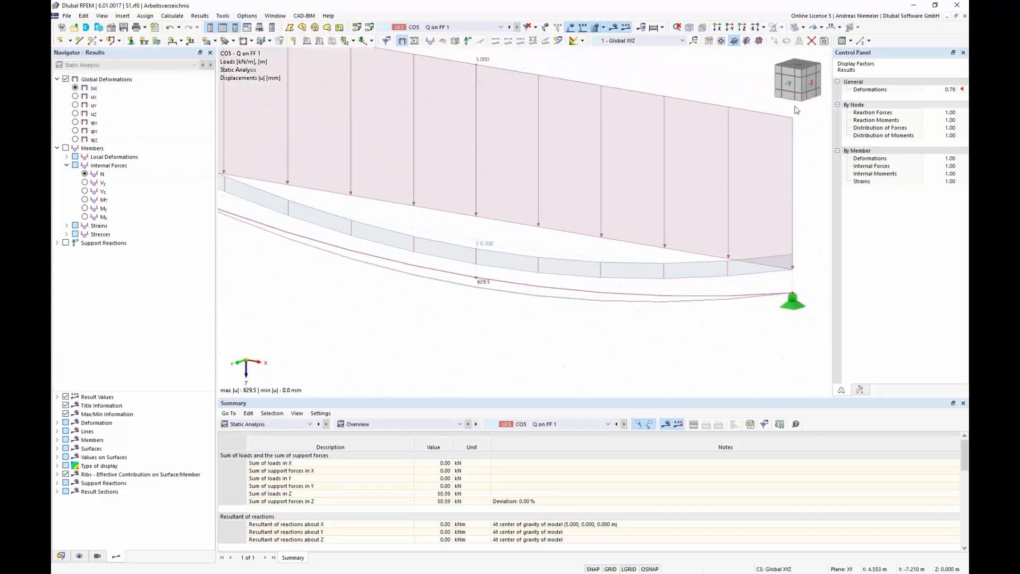
click(821, 27)
click(830, 43)
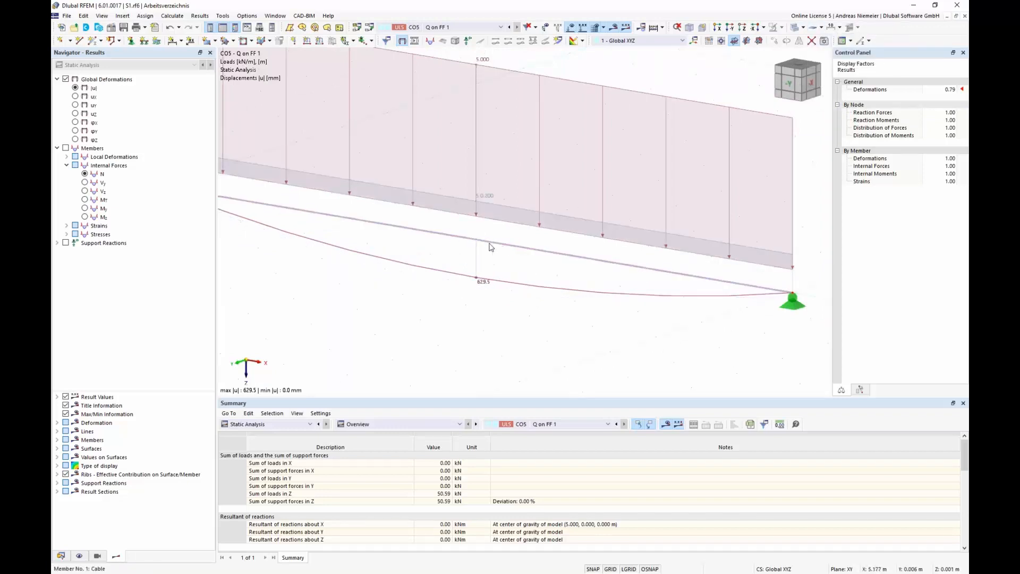
click(468, 240)
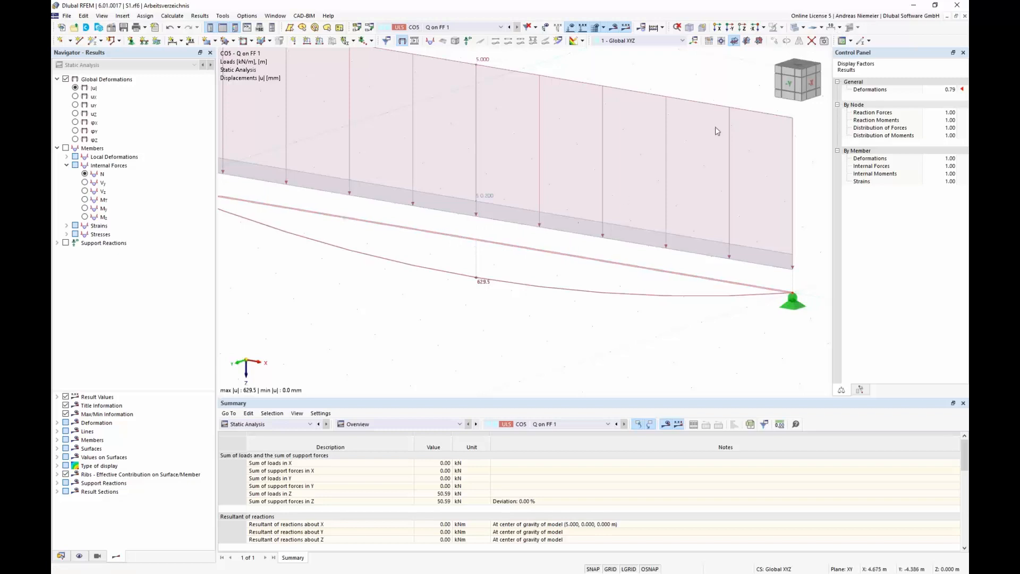
Display the model topology on the shape of the initial state and on the deformed shape to compare them
click(821, 27)
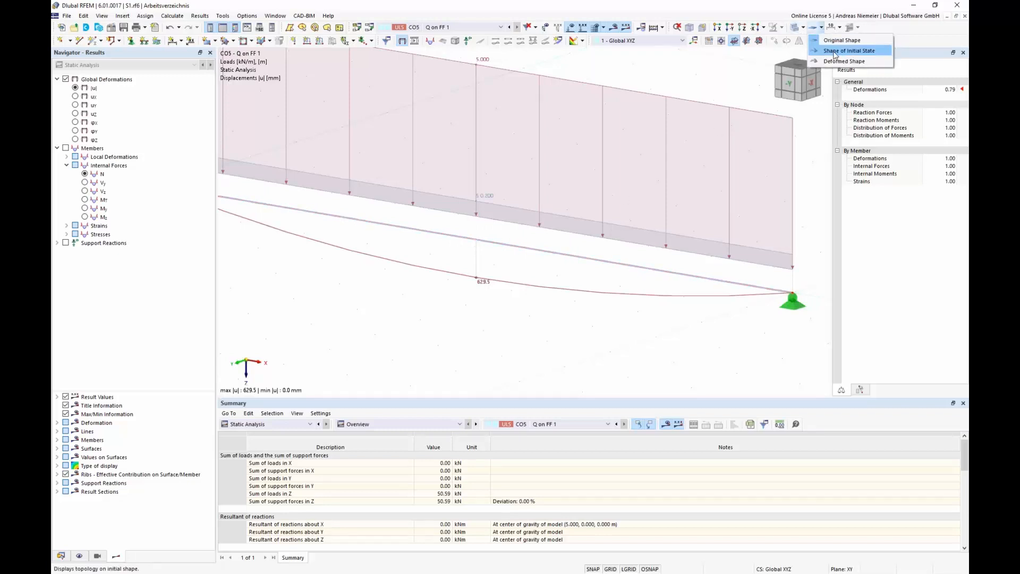
click(835, 51)
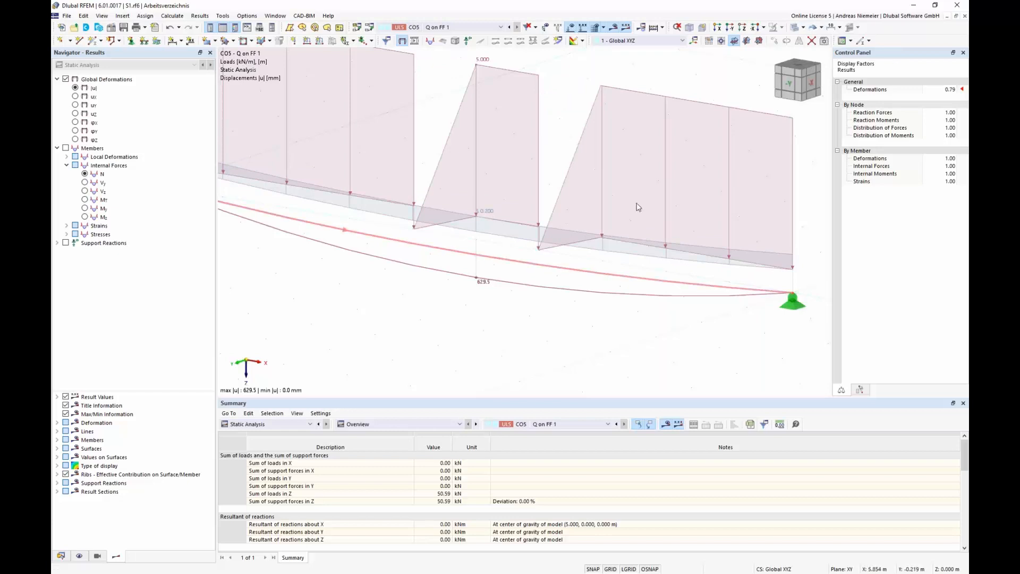
click(821, 27)
click(828, 62)
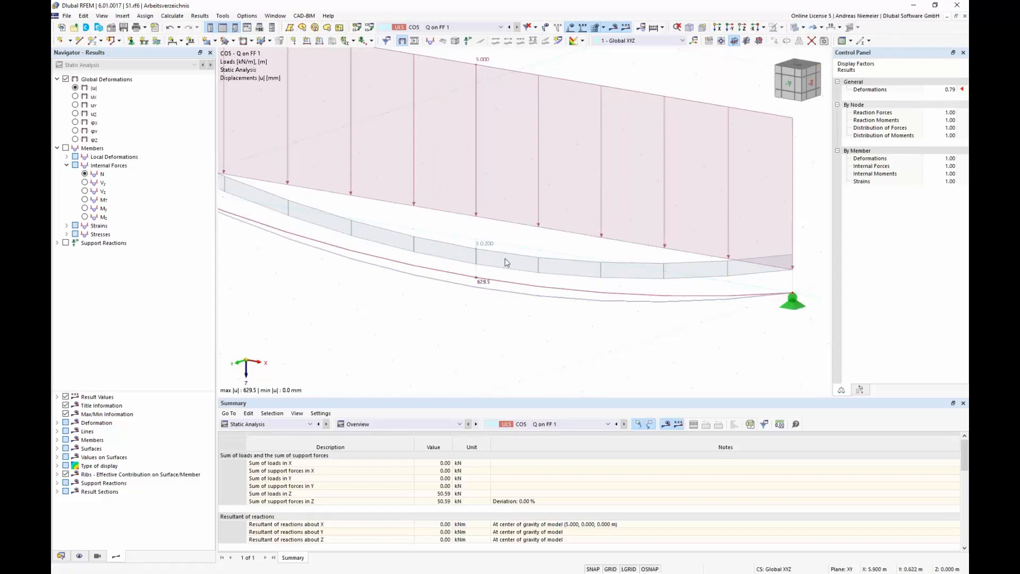
scroll(451, 284, down, 4)
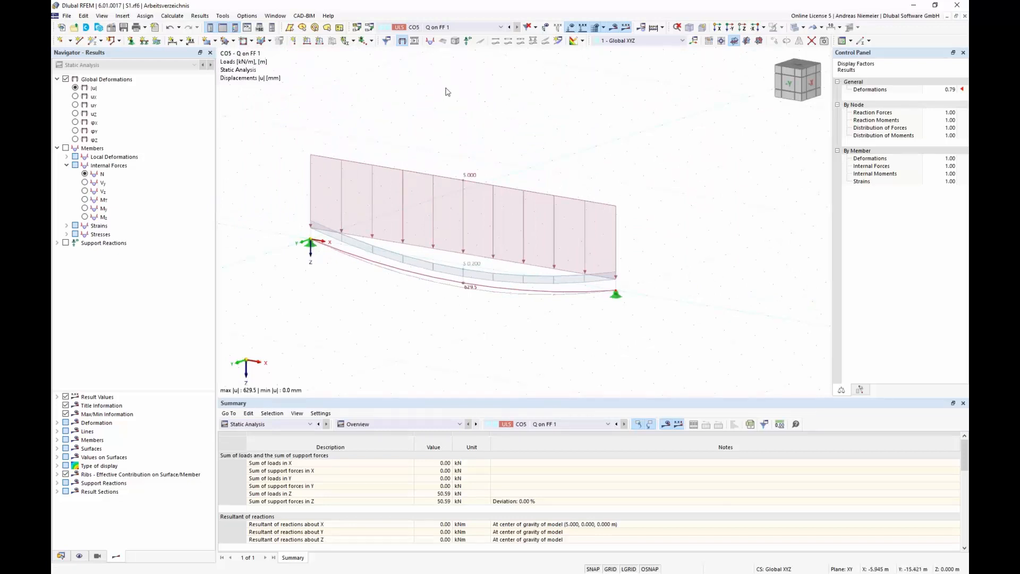
Copy load combination CO5 as CO6, name it "Q on FF 2" and take its initial state from CO2 - FF 2 = N + P
click(370, 29)
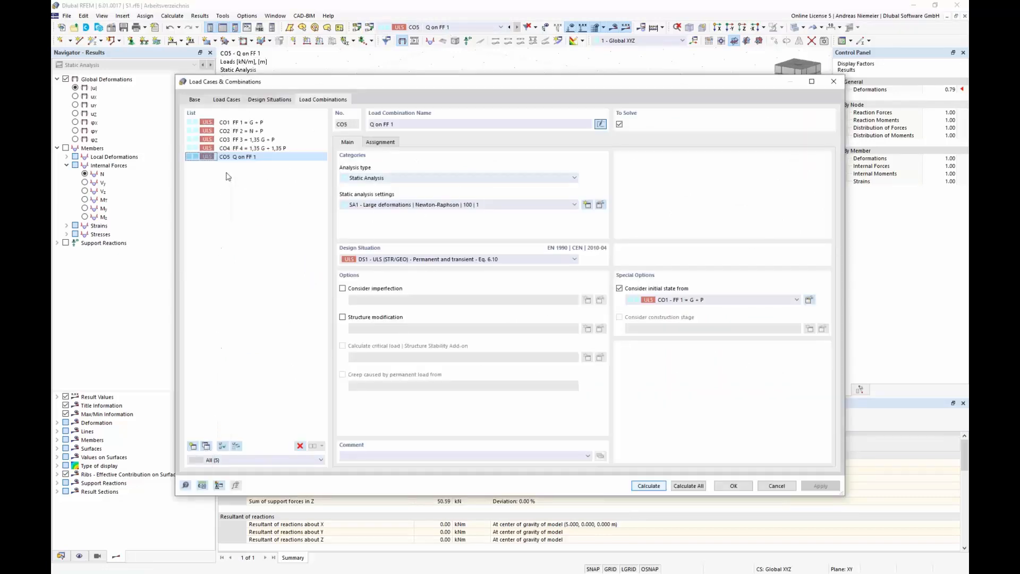
click(206, 446)
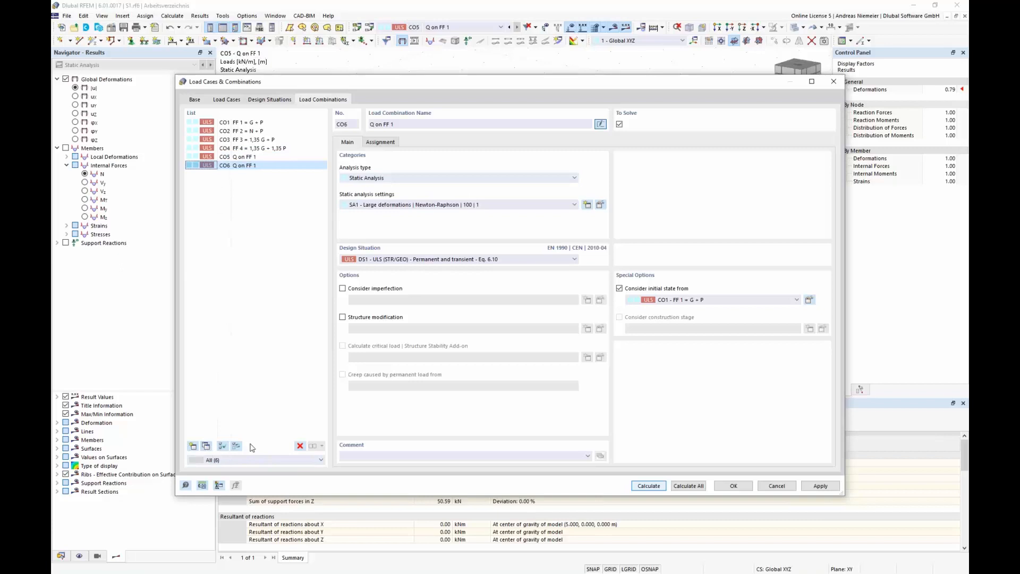
click(409, 125)
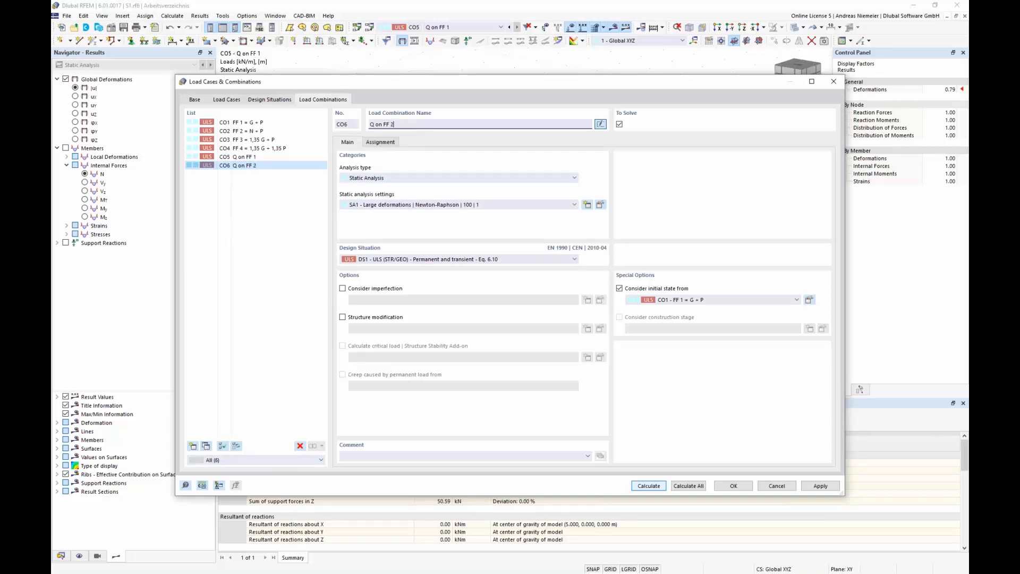
text(2)
click(709, 301)
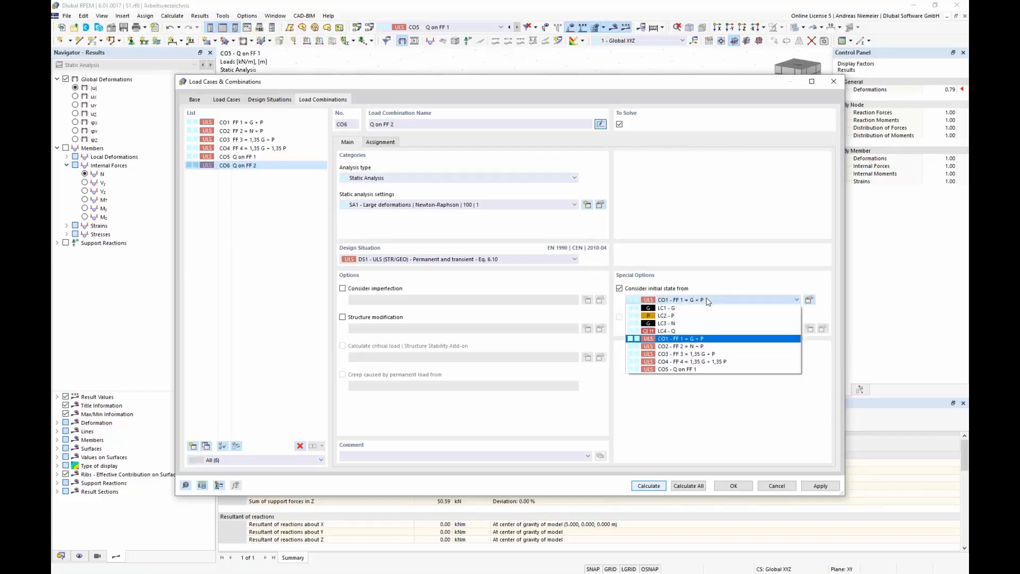
click(709, 351)
Replace load case LC1 with LC3 at factor 1.00 in combination CO6 and calculate it
click(381, 143)
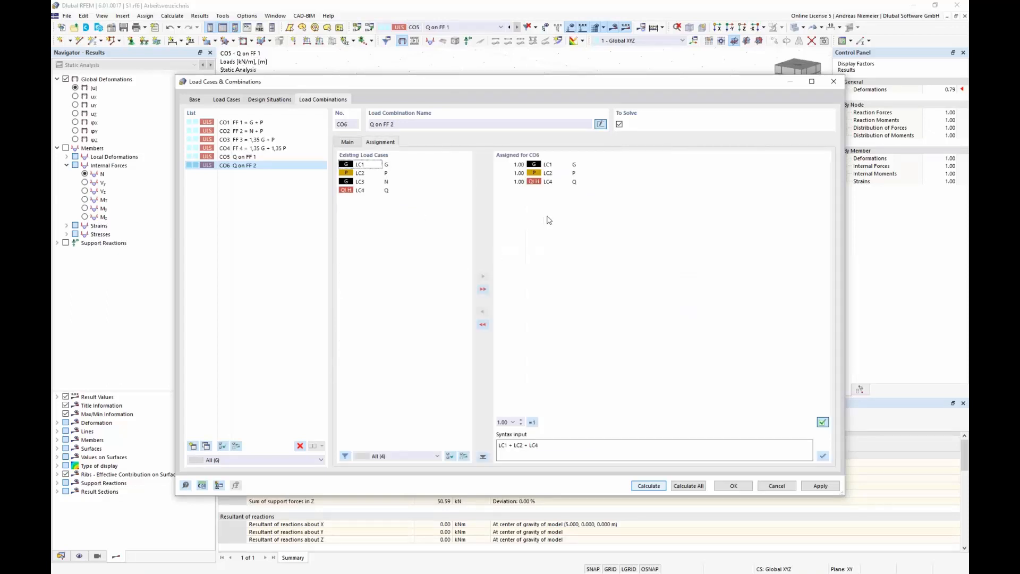
double_click(547, 164)
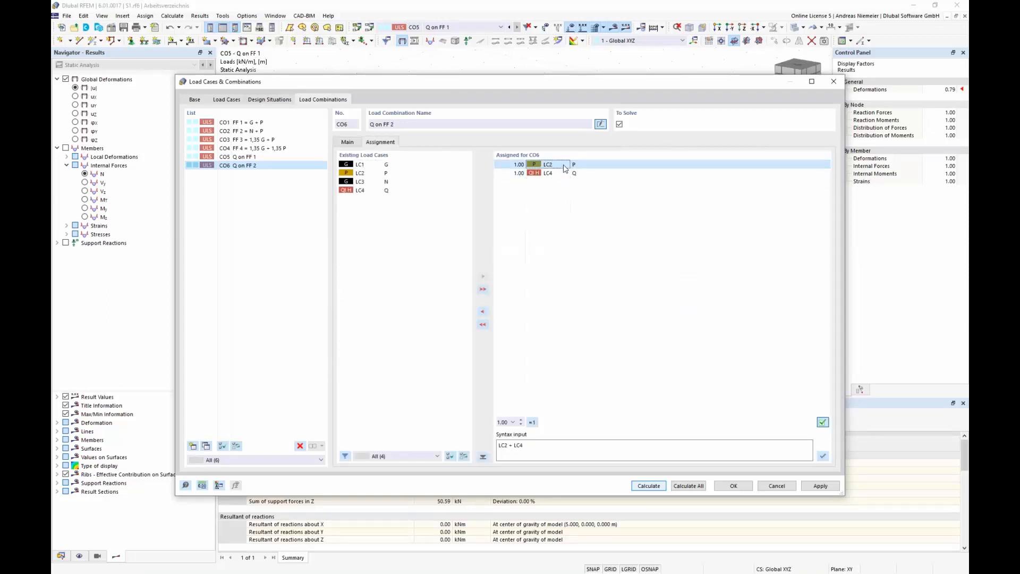
double_click(372, 182)
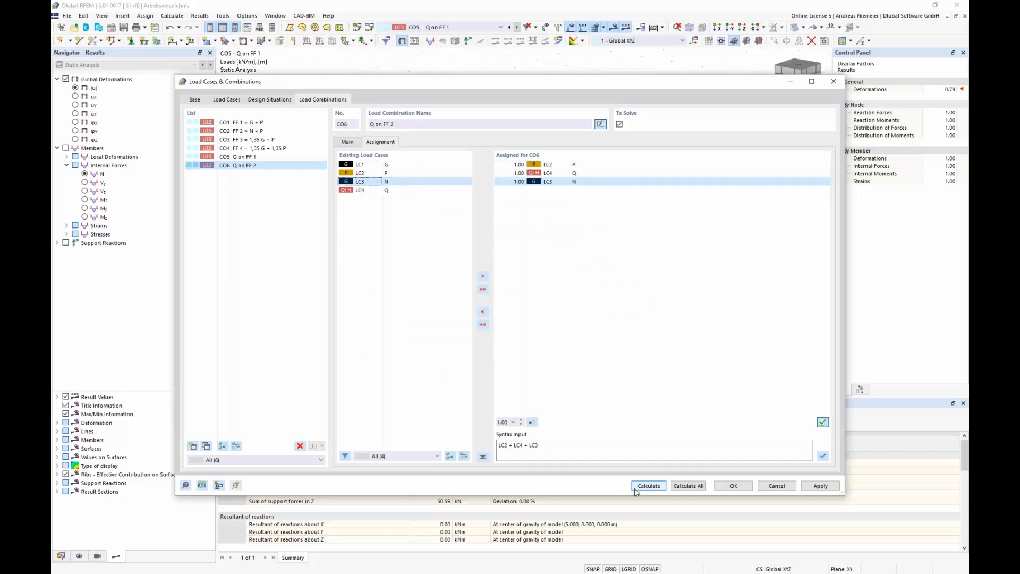
click(651, 486)
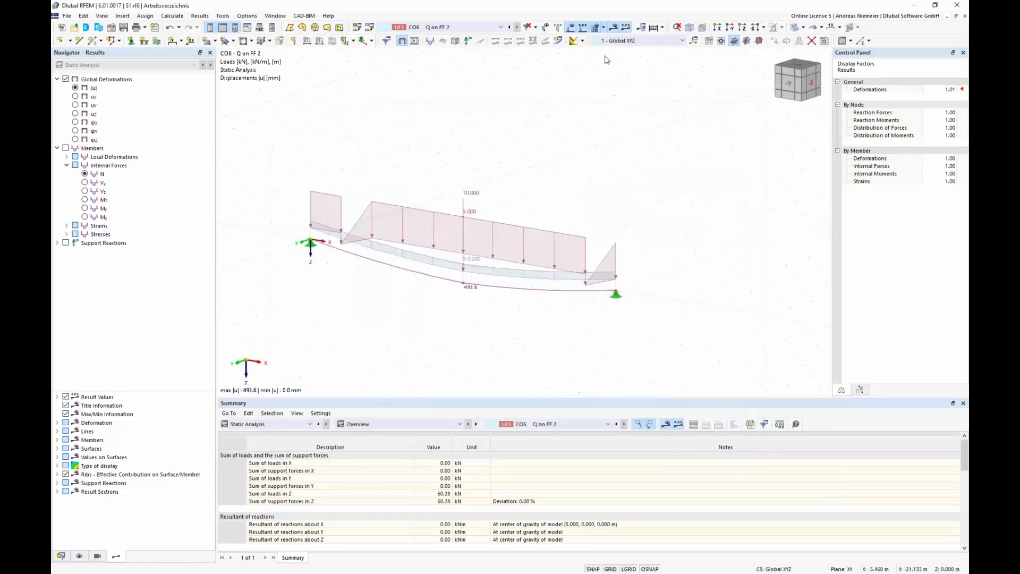
Hide the loads and display the CO6 model topology on the original, initial-state and deformed shapes to compare them
click(570, 27)
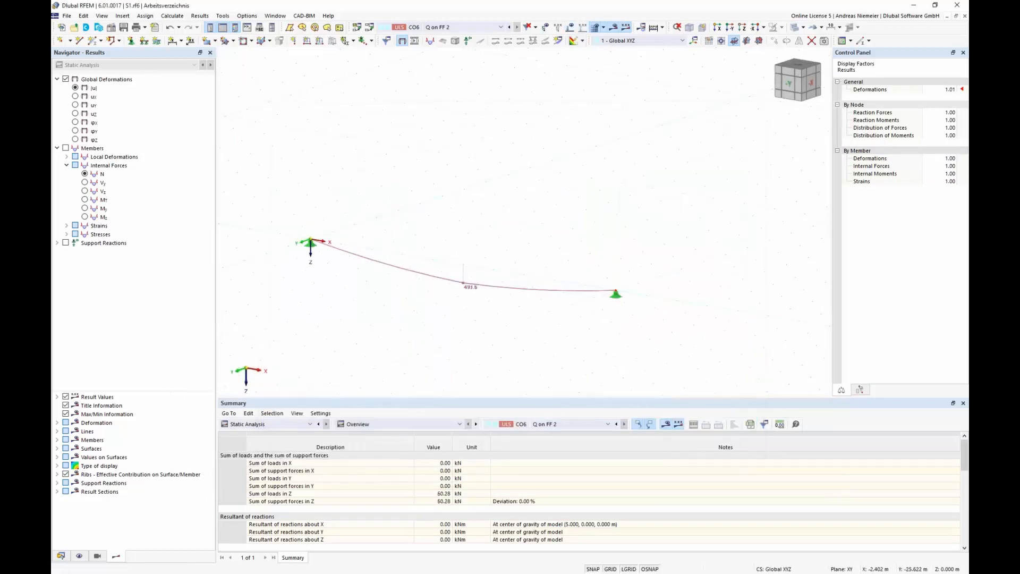
click(821, 27)
click(834, 39)
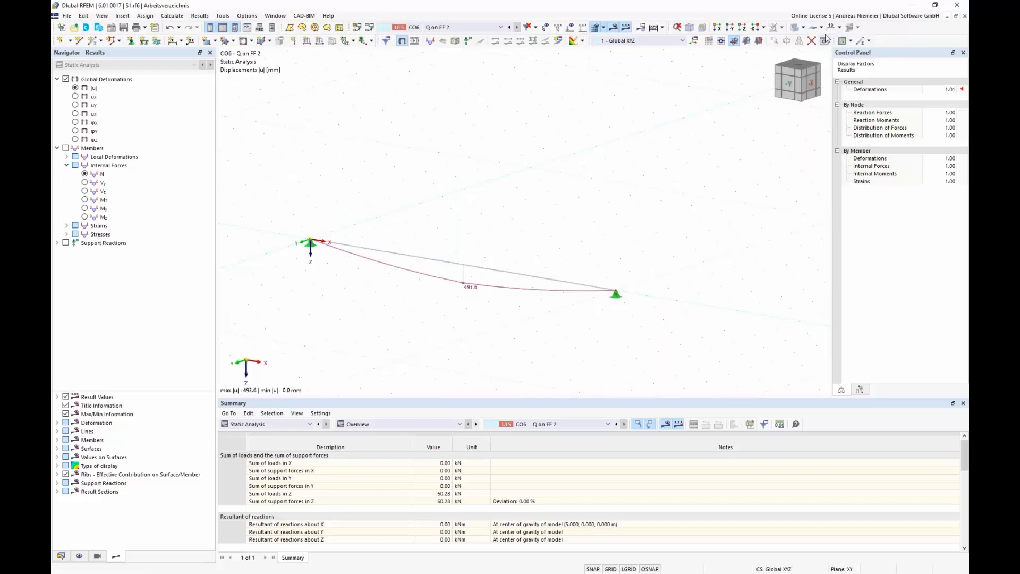
click(821, 27)
click(841, 48)
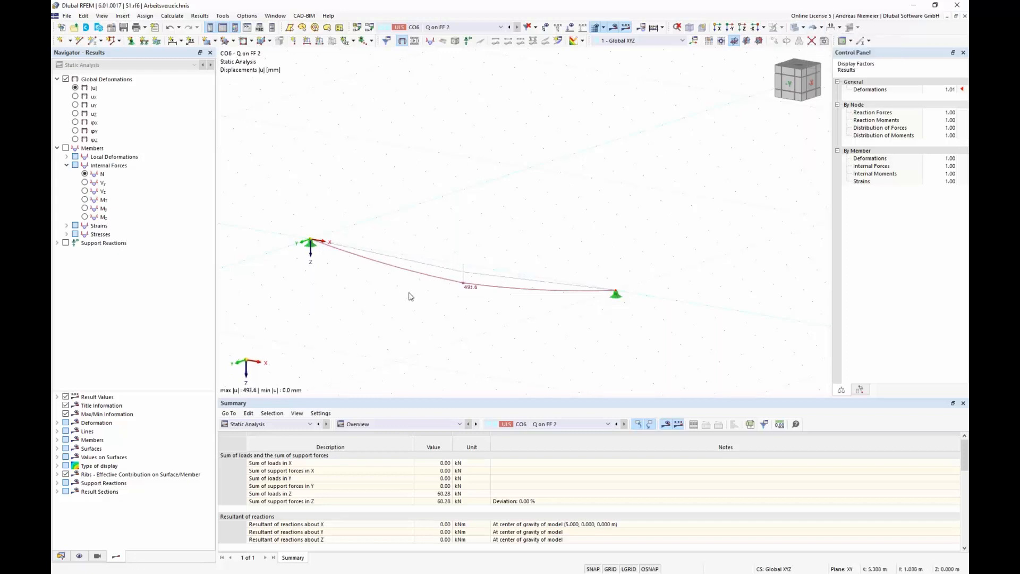
scroll(428, 253, up, 3)
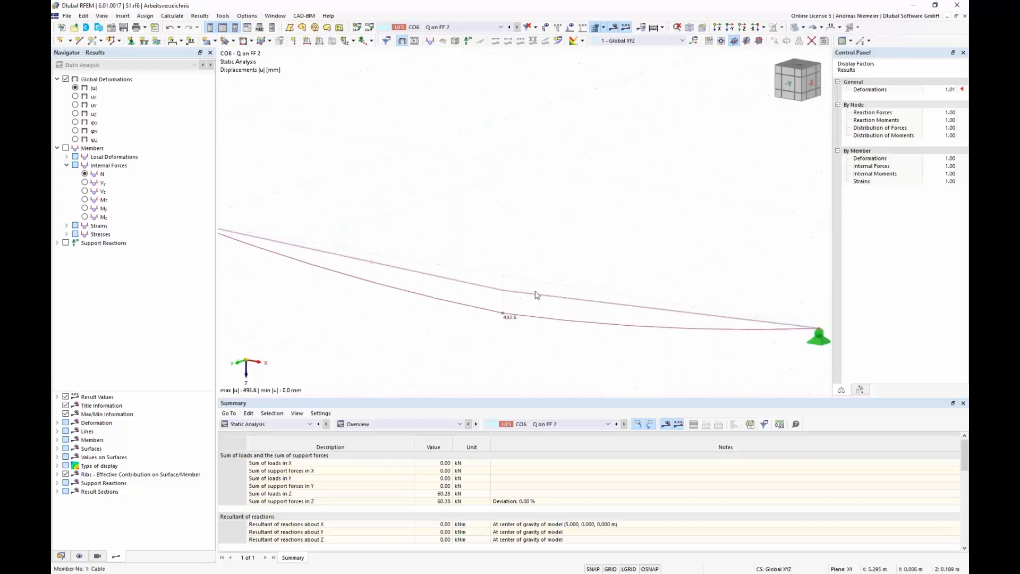
click(821, 27)
click(834, 38)
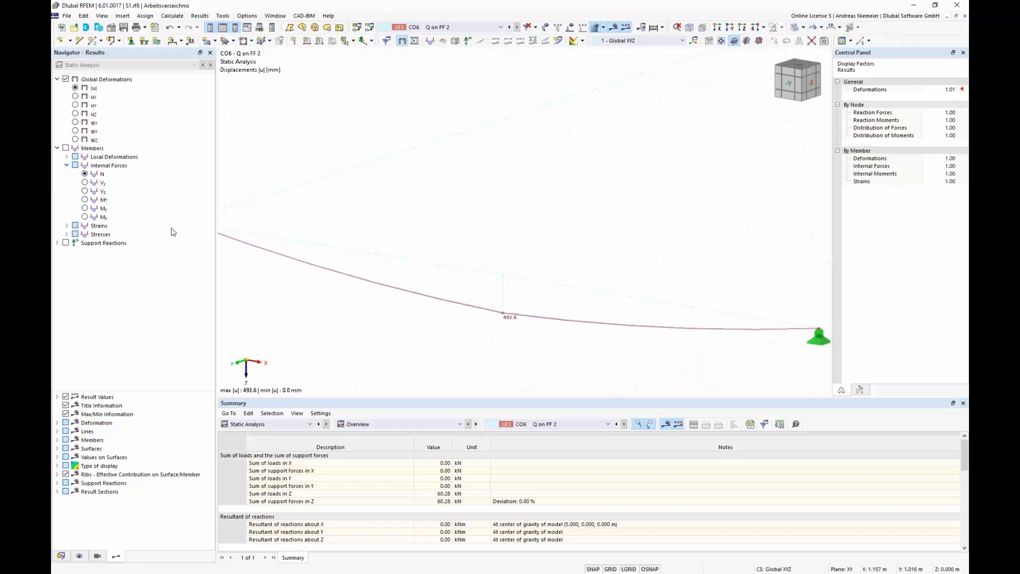
Show the axial forces N of CO6 along the whole deformed cable
click(86, 174)
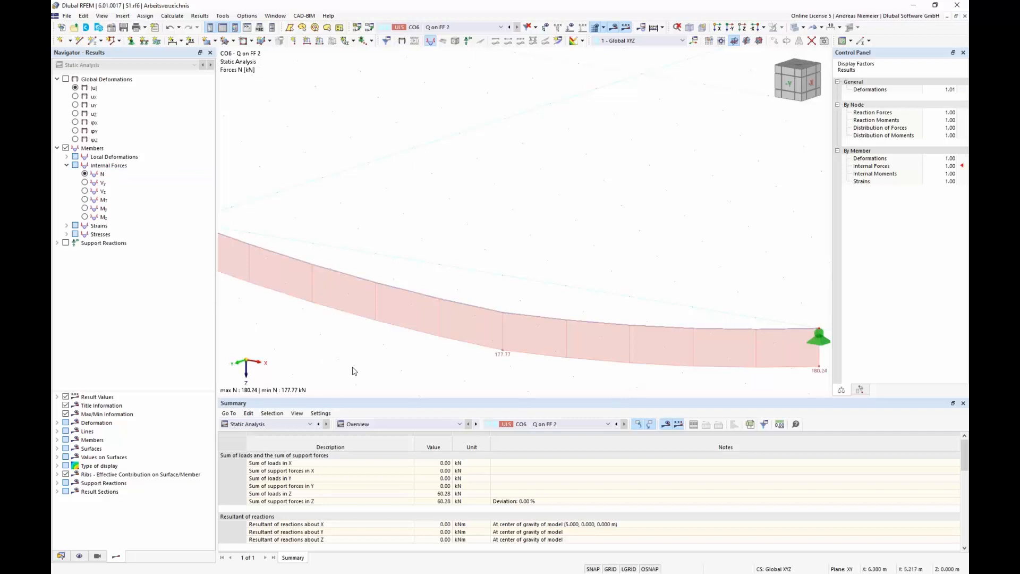
middle_drag(351, 368, 339, 323)
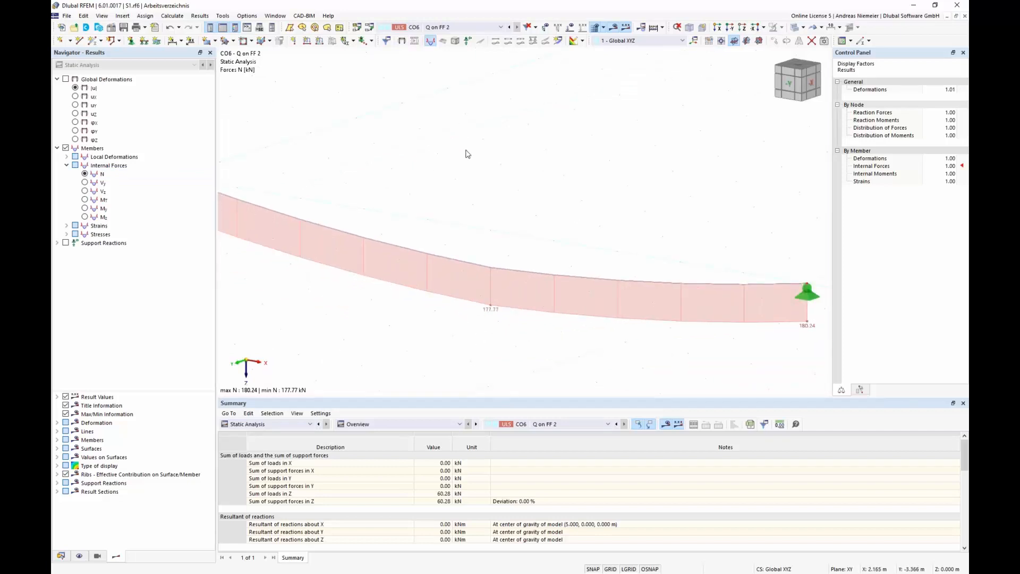
scroll(462, 160, down, 3)
ctrl+middle_drag(477, 194, 508, 197)
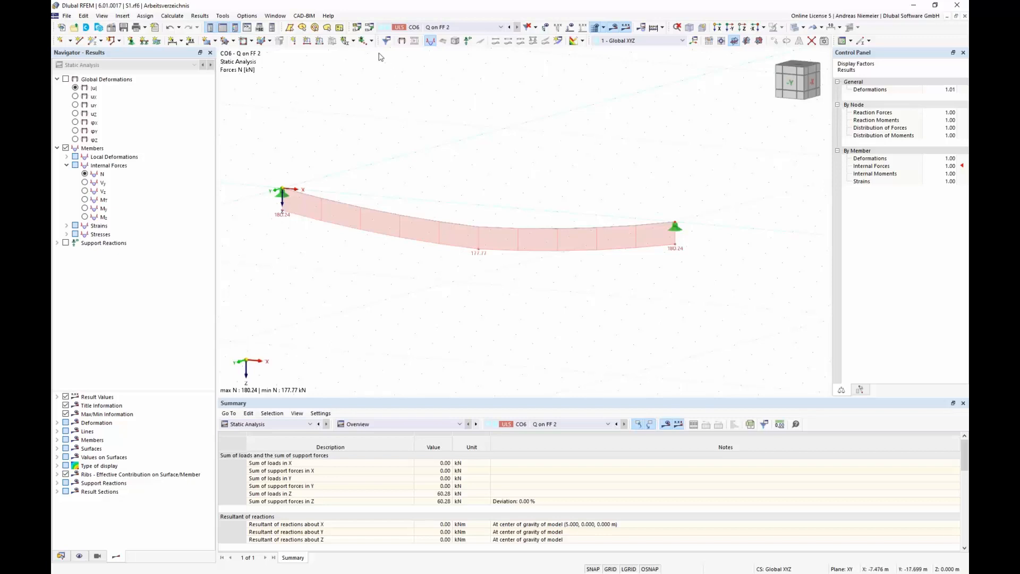
Delete all load combinations CO1 to CO6
click(369, 27)
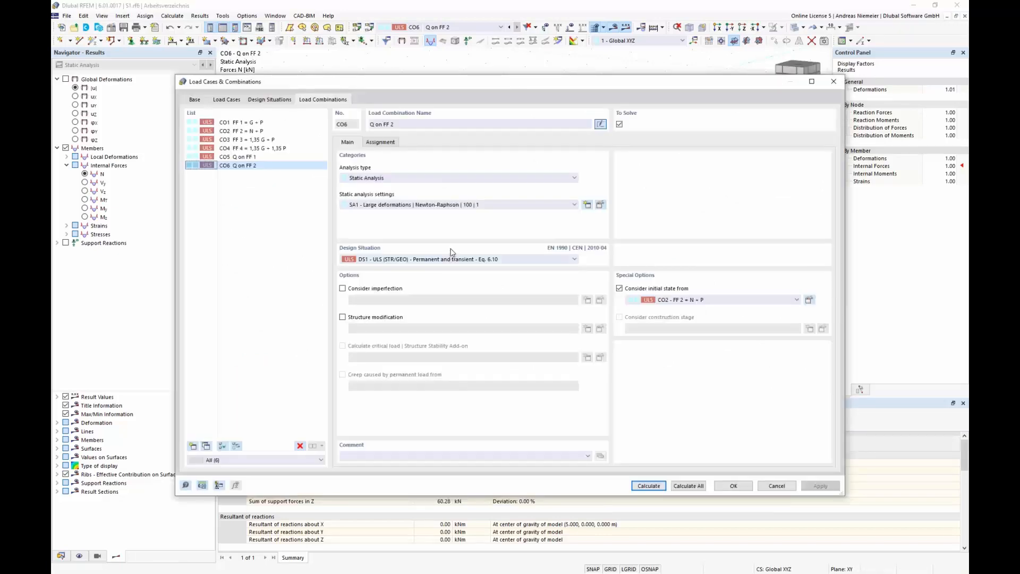
shift+click(250, 123)
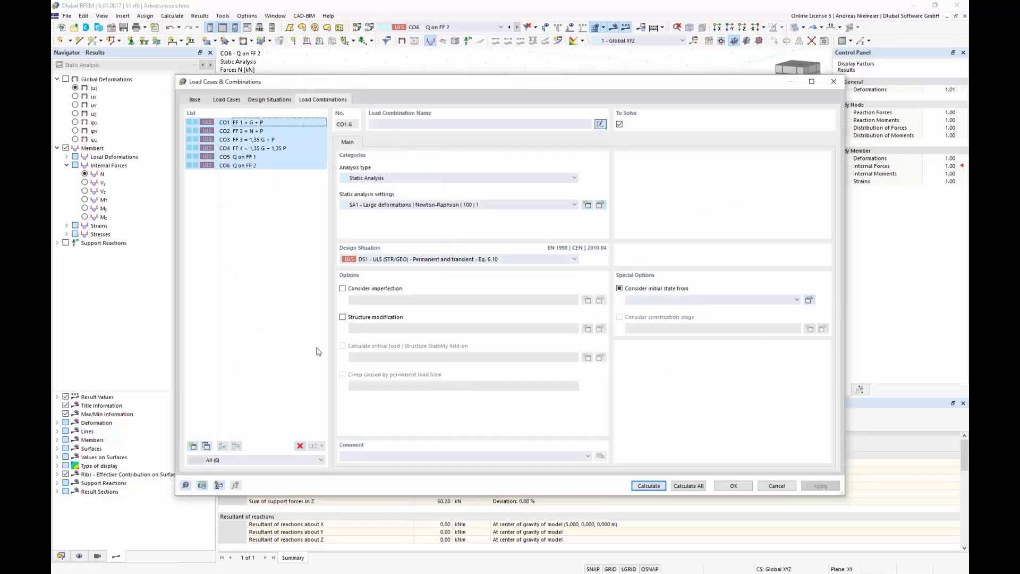
click(299, 445)
click(519, 325)
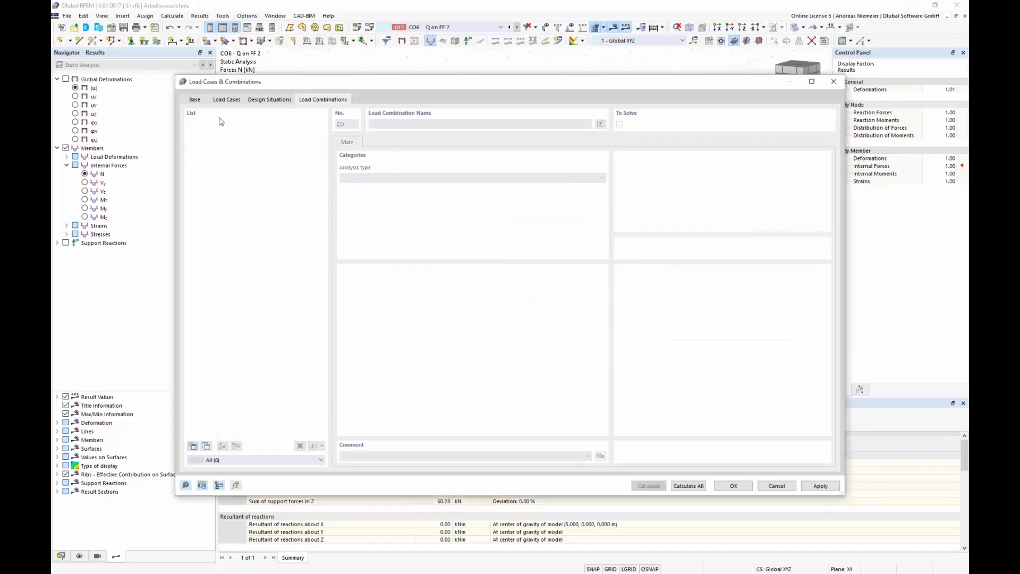
Delete load case LC3 - N
click(197, 101)
click(226, 99)
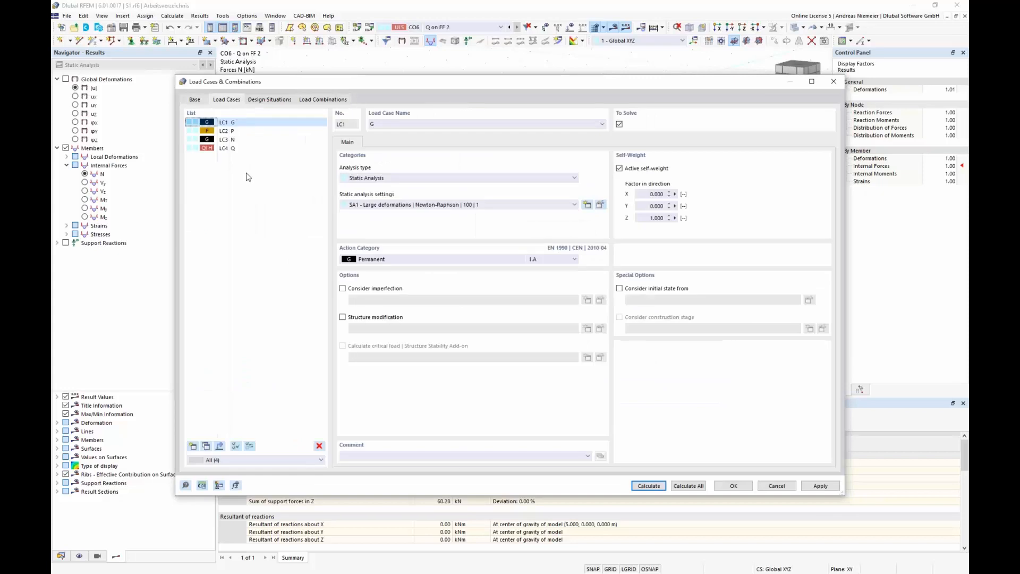
click(230, 140)
click(318, 446)
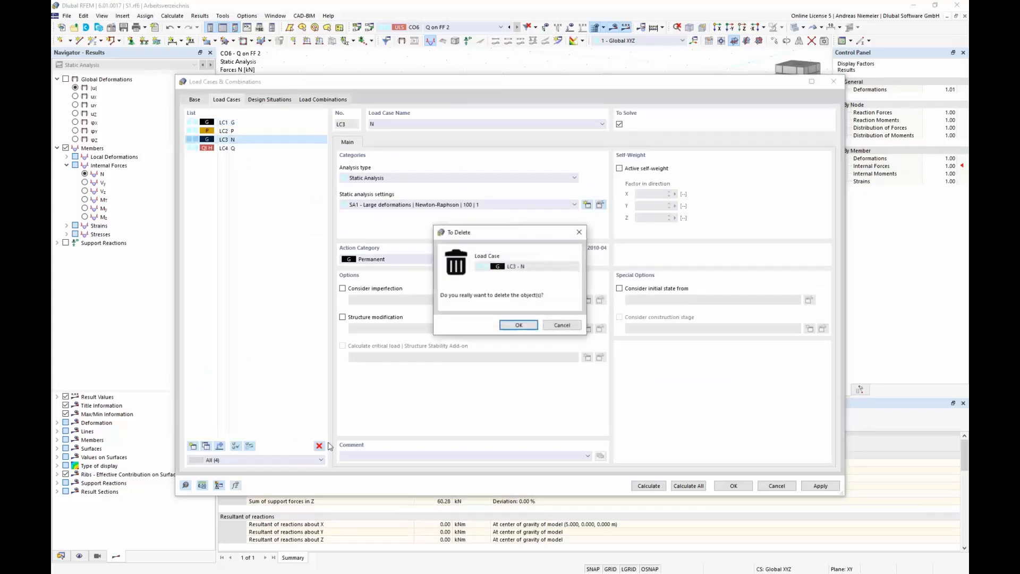
click(514, 325)
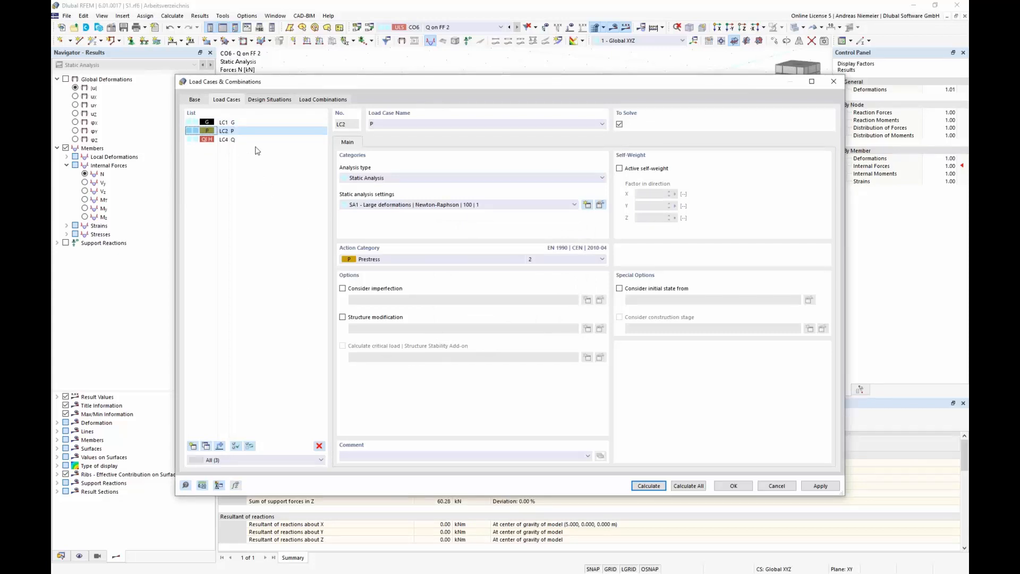
Activate the combination wizard in the base settings of the load cases and combinations, saving the changes made so far
click(198, 101)
click(192, 176)
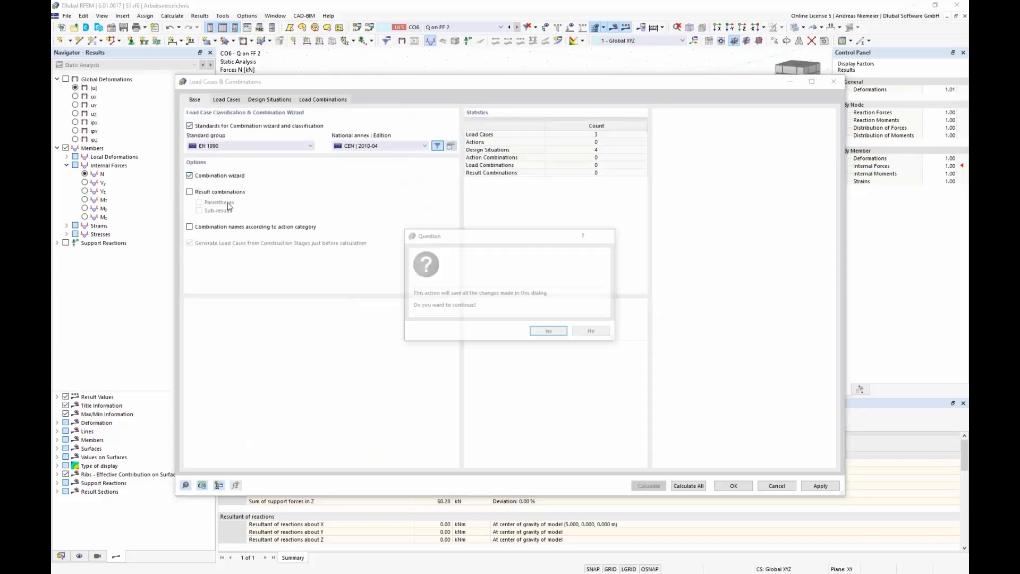
click(543, 336)
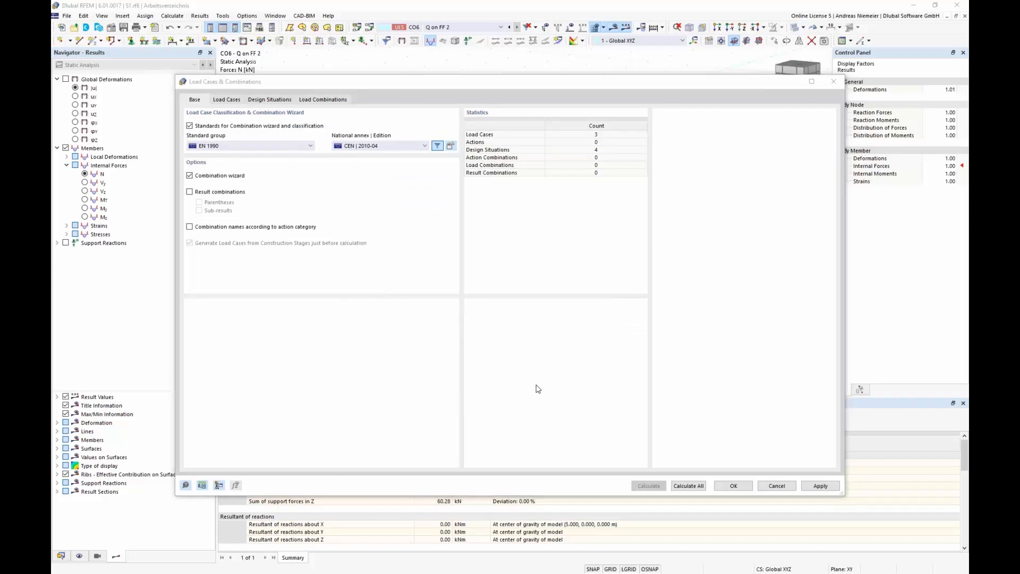
click(564, 384)
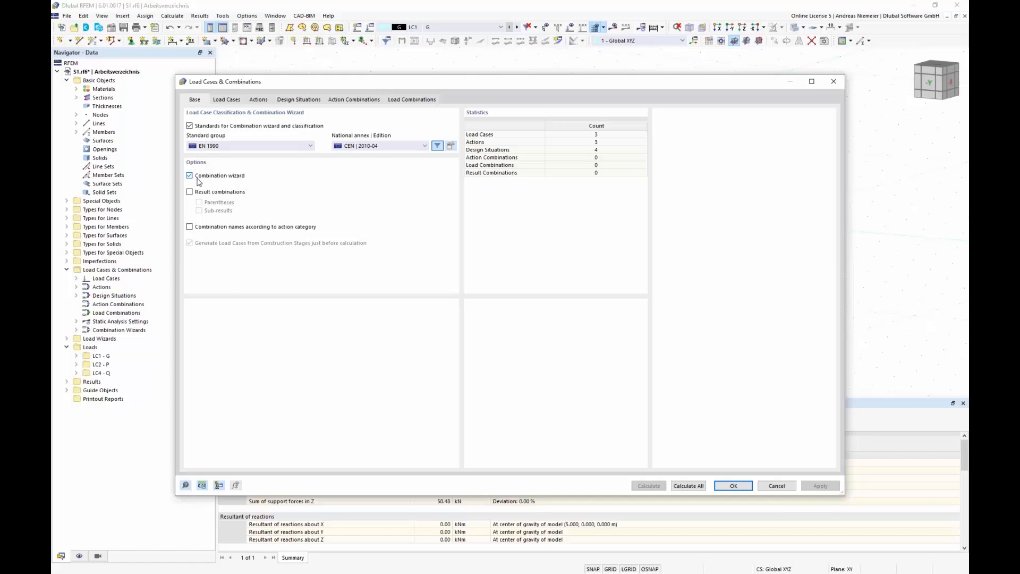
Merge load cases LC1 and LC2 into a new load case
click(227, 100)
click(223, 130)
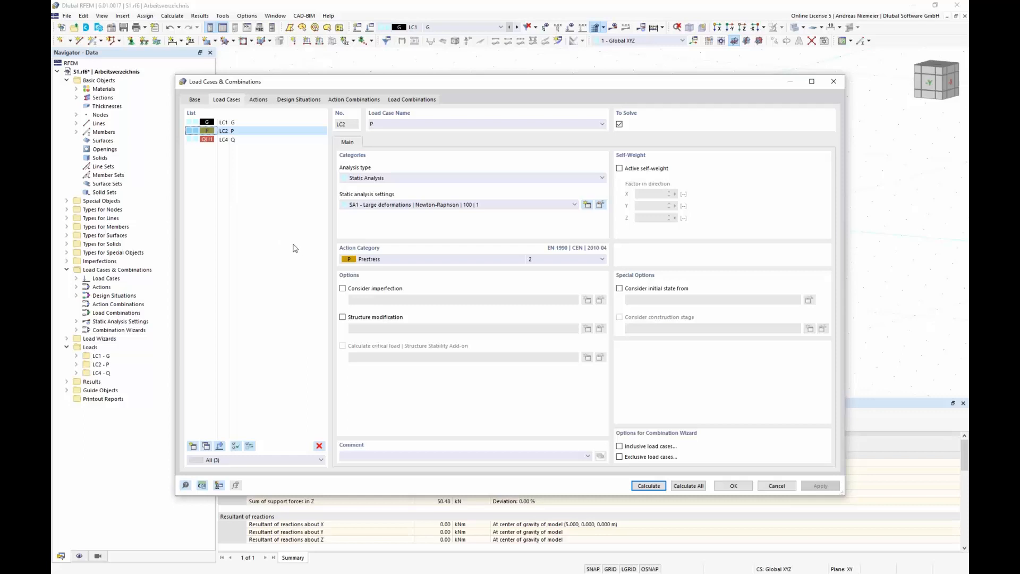
ctrl+click(228, 123)
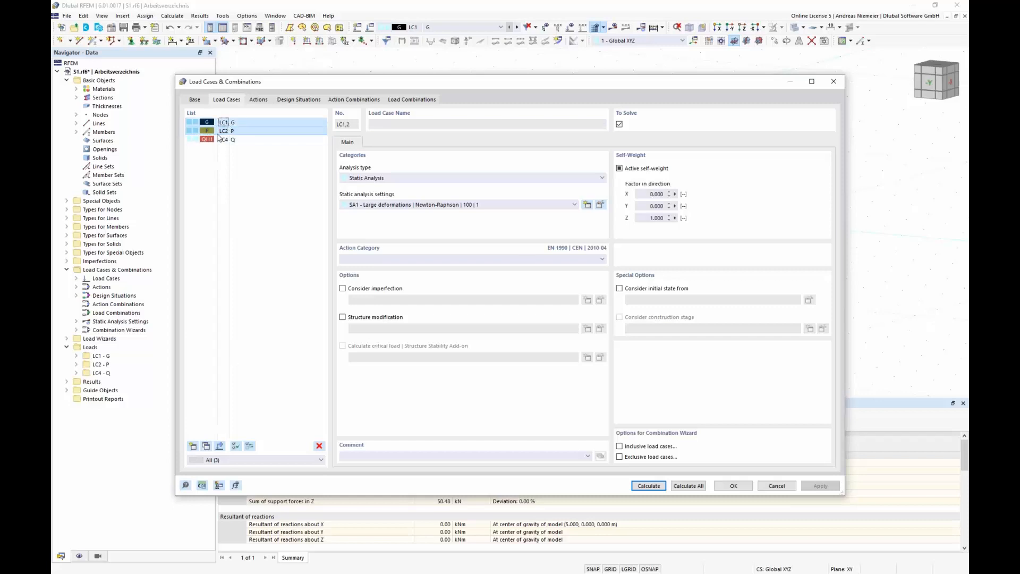
click(220, 446)
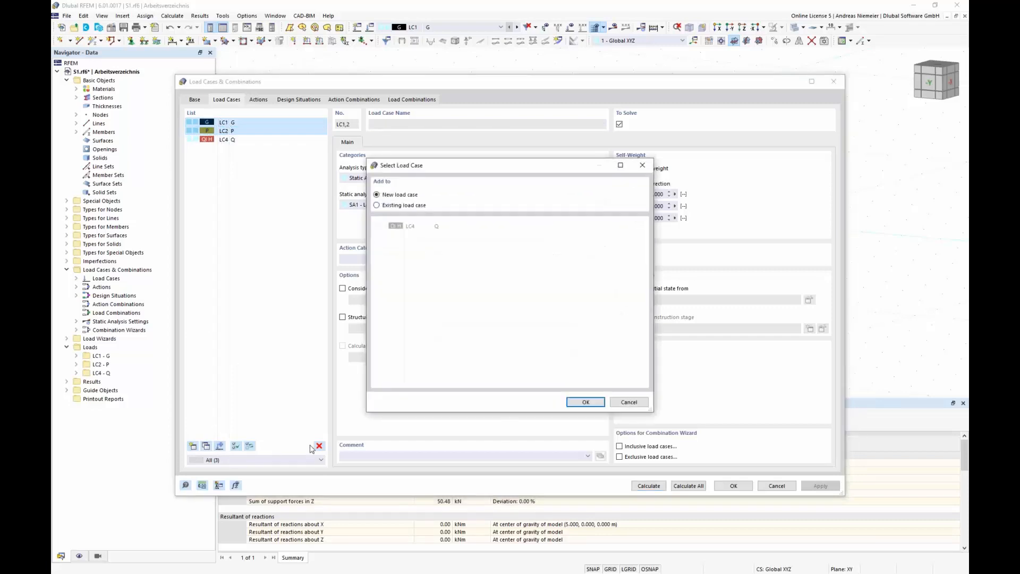
click(590, 400)
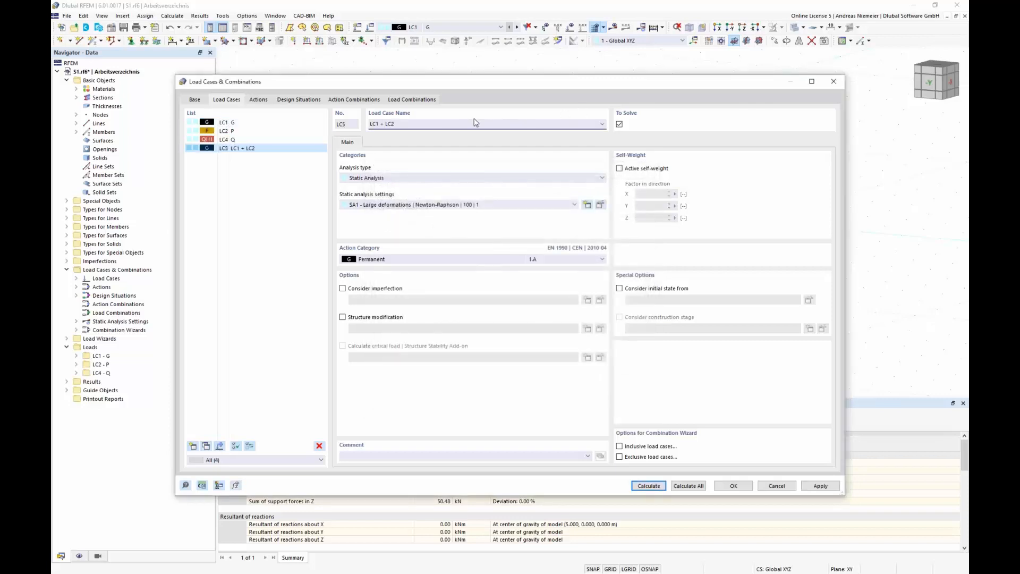
Name the merged load case "Shape 1" and set its action category to Prestress
click(391, 125)
click(407, 122)
drag(408, 123, 367, 123)
text(hape 1)
click(278, 180)
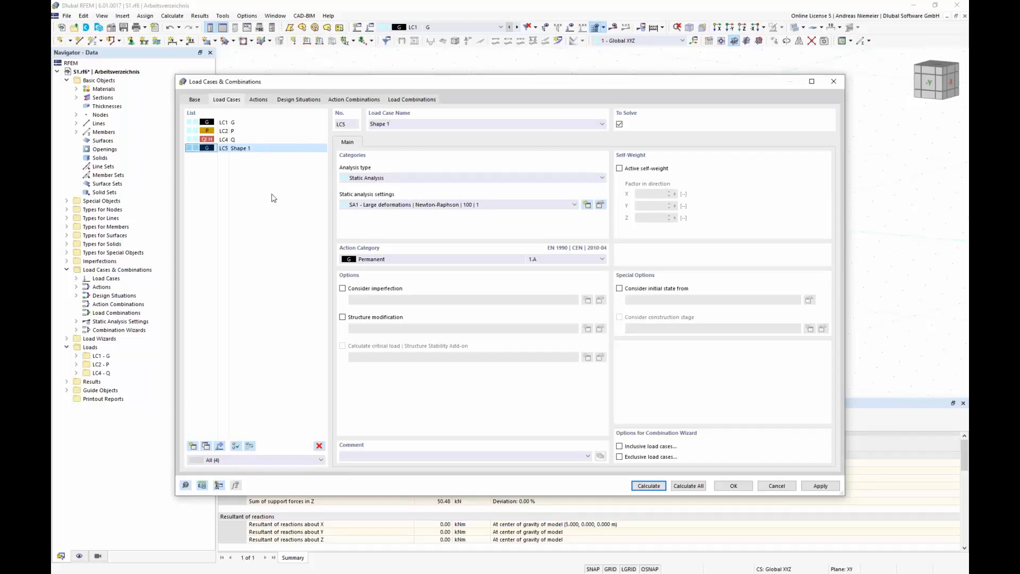
click(406, 263)
click(371, 281)
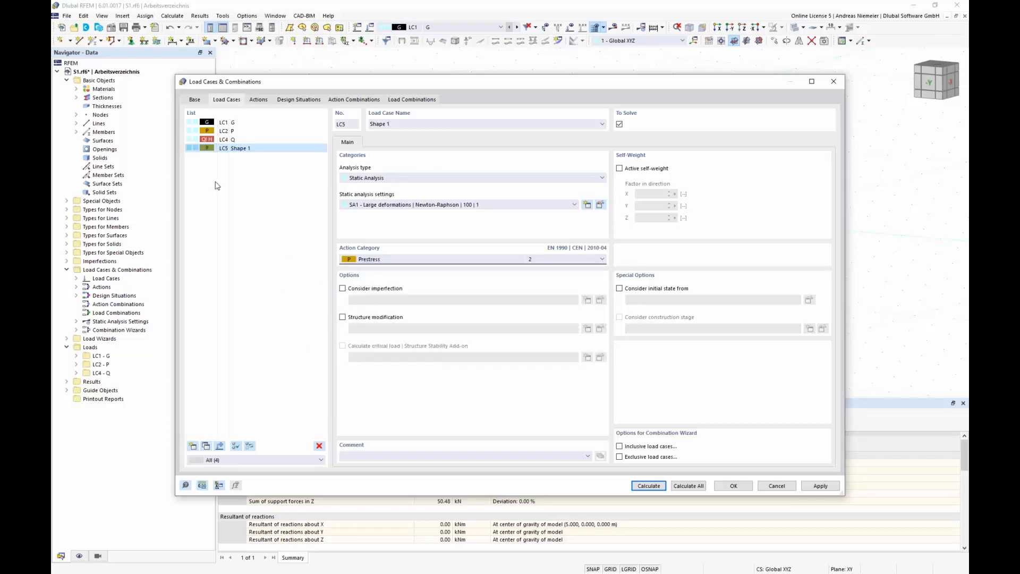
Remove load case LC5 - Shape 1 from the assignment of action A2 Prestress
click(258, 99)
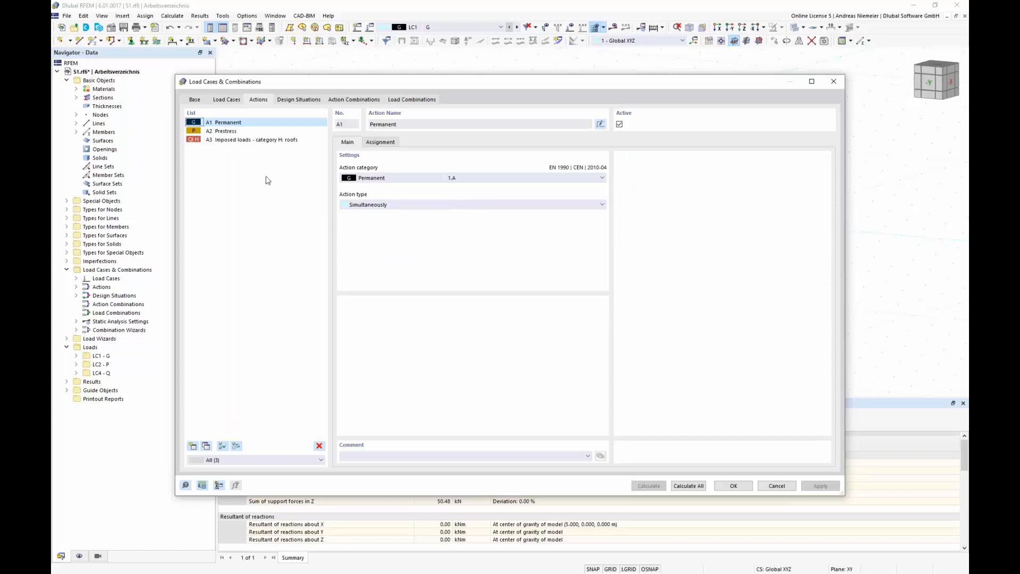
click(236, 131)
click(383, 145)
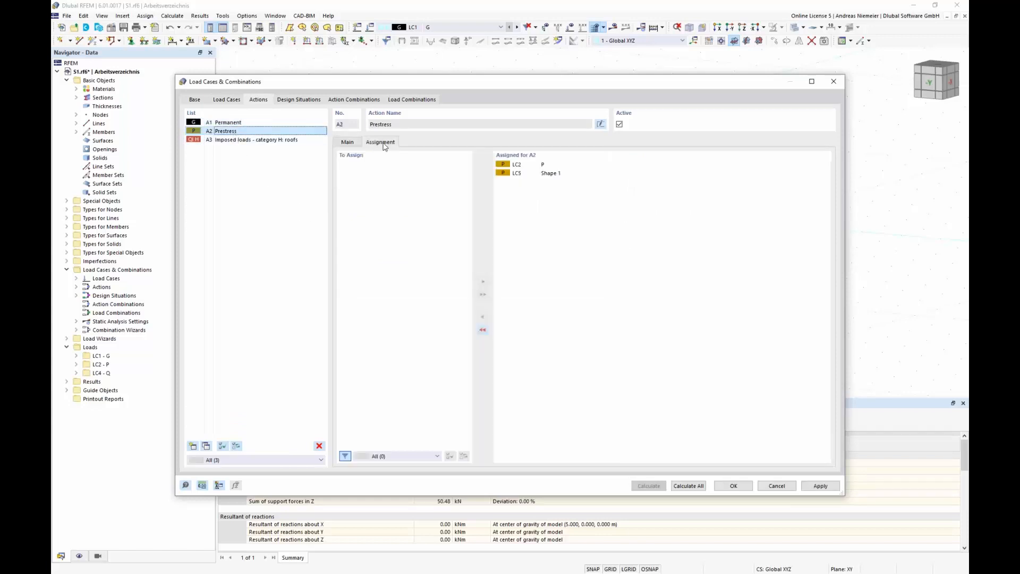
click(534, 173)
double_click(532, 173)
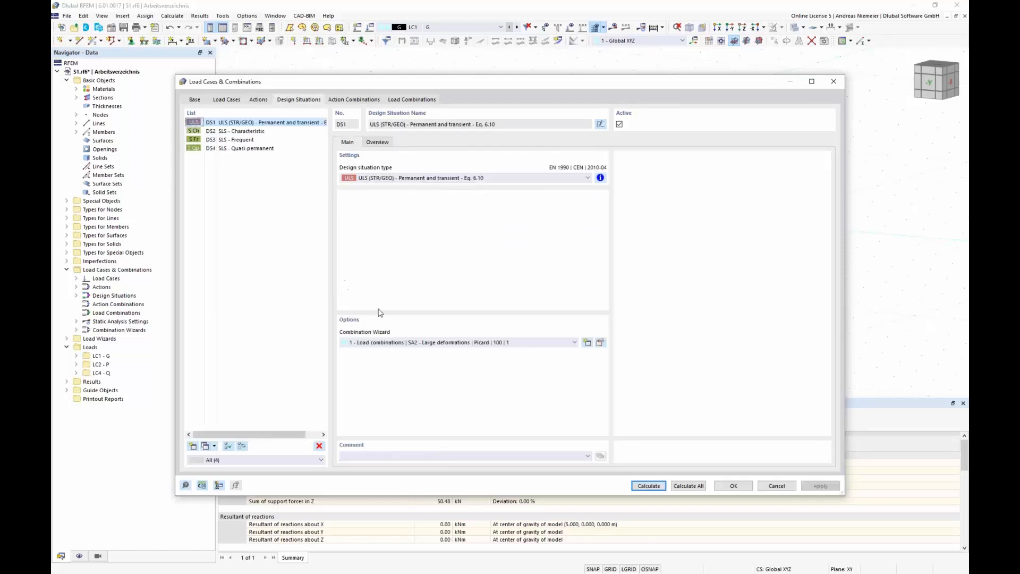
Make combination wizard 1 of design situation DS1 consider the initial state from LC5 - Shape 1
click(600, 342)
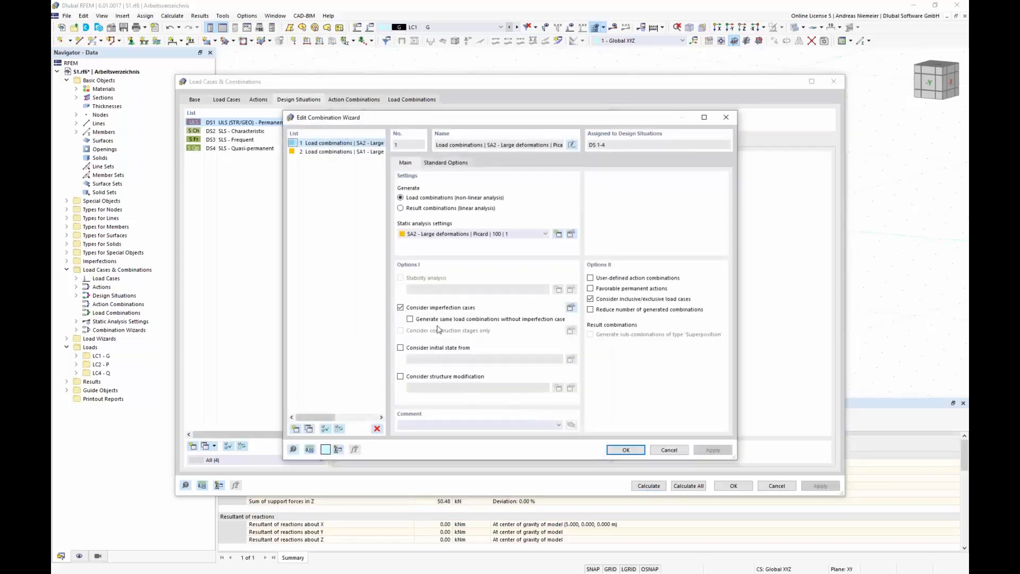
click(418, 348)
click(443, 360)
click(450, 390)
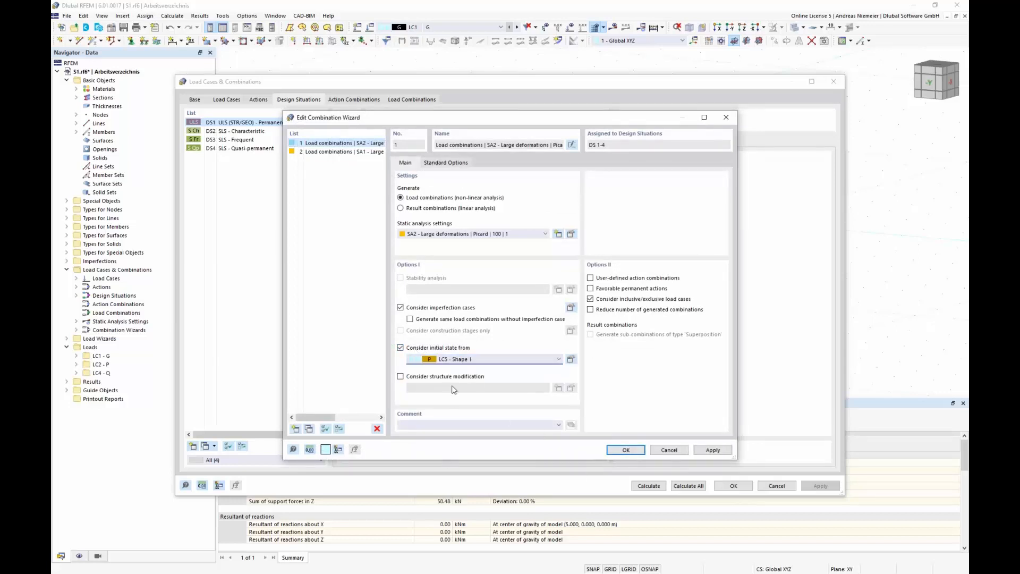
click(625, 449)
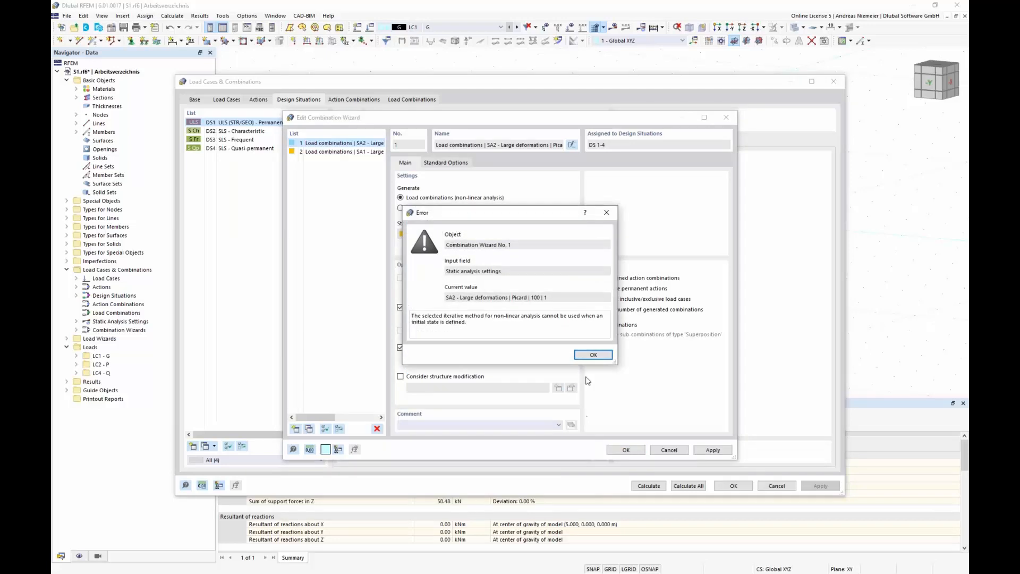
click(592, 354)
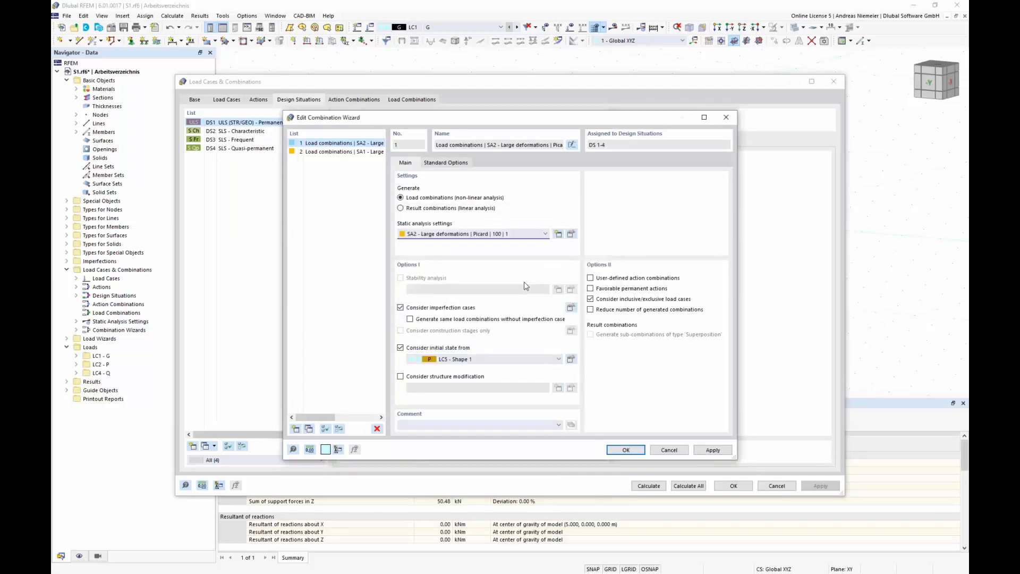
Set the wizard's static analysis settings to SA3 - Large deformations | Newton-Raphson | 100 | 1 and accept the wizard settings
click(509, 234)
click(507, 257)
click(625, 449)
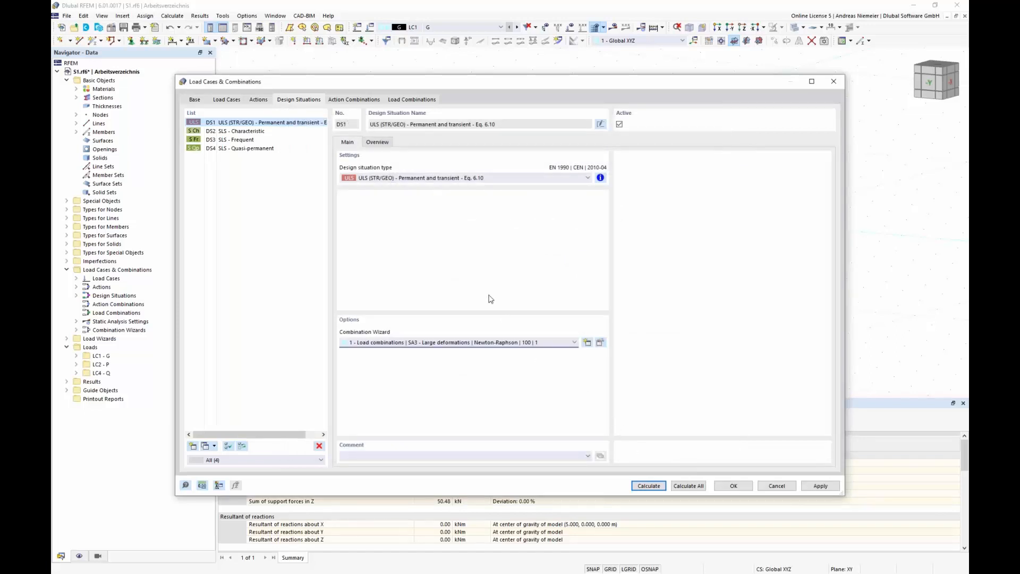
Generate the load combinations although LC5 is assigned to no action, and review the analysis settings and initial state of the generated combinations
click(413, 100)
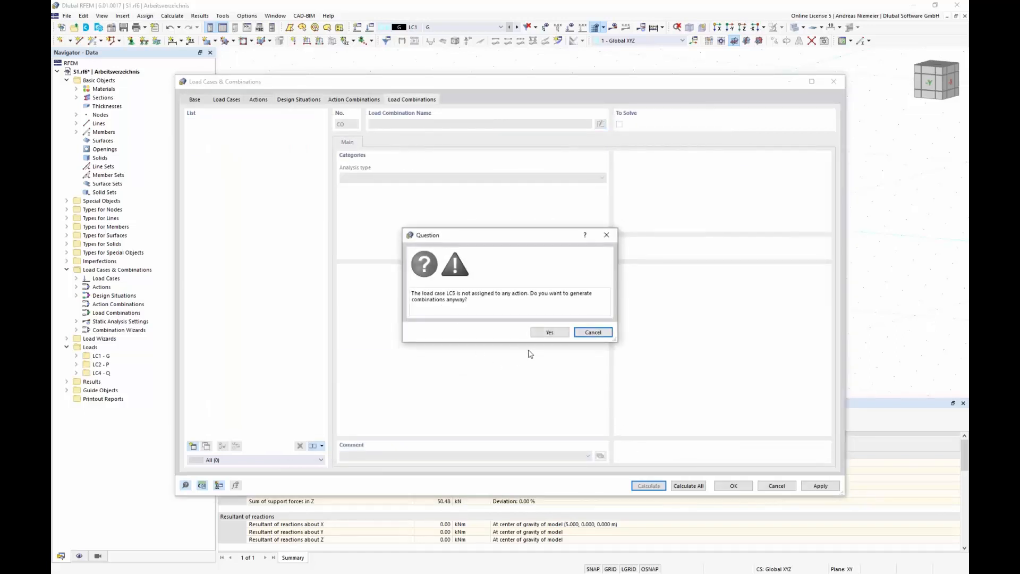
click(550, 332)
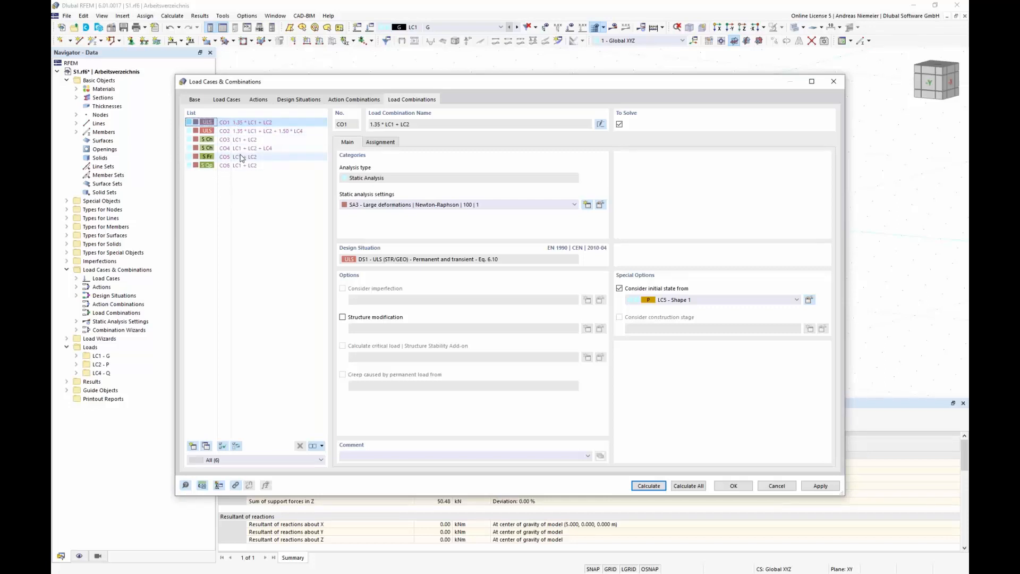
click(246, 123)
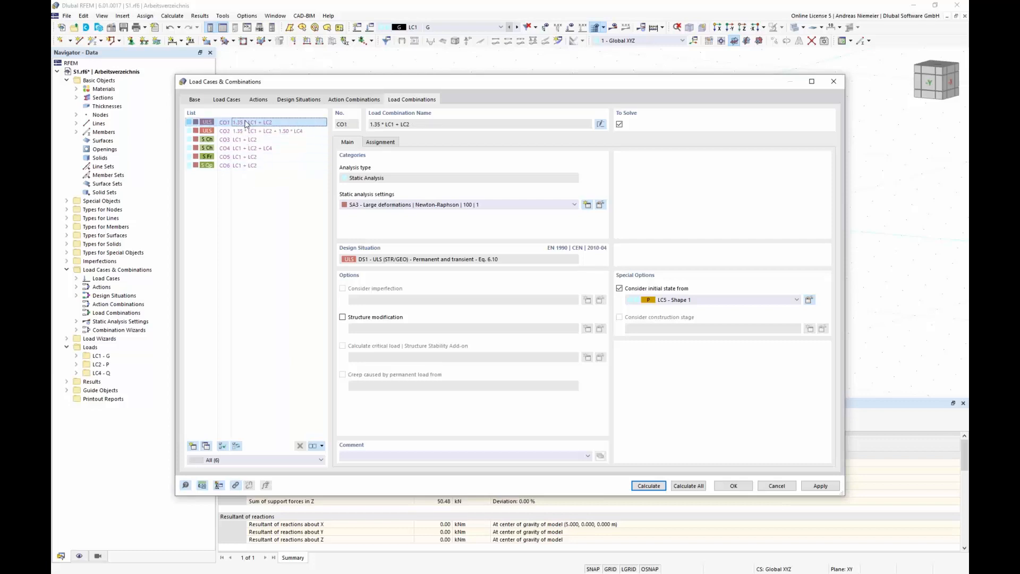
click(244, 130)
click(247, 148)
click(248, 157)
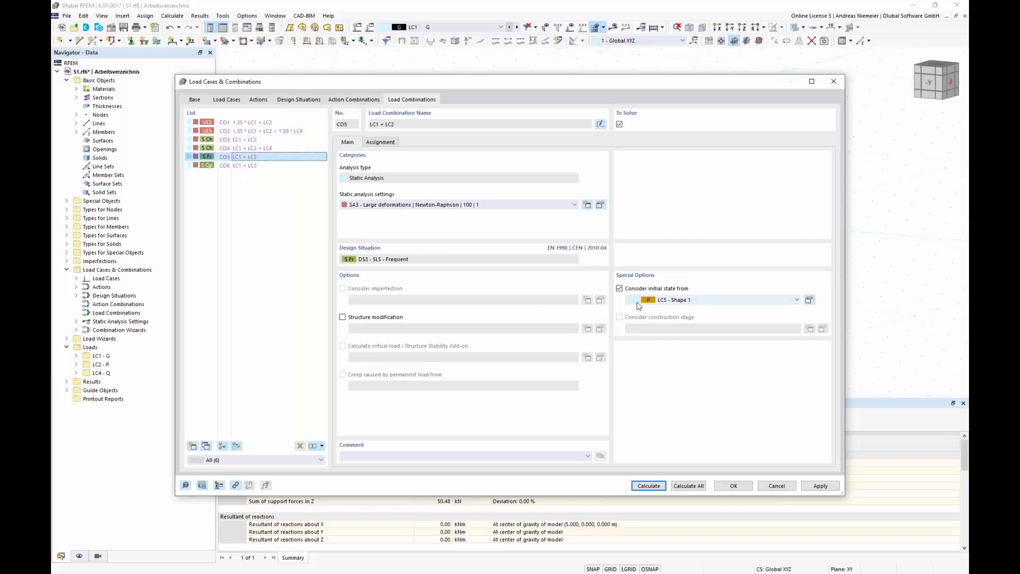
click(242, 148)
click(242, 139)
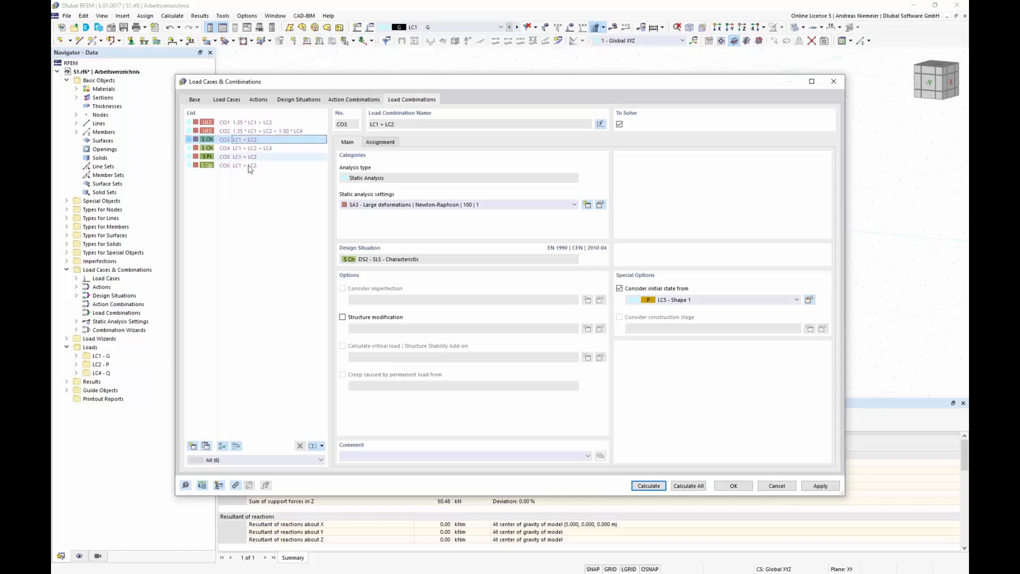
Check the load cases and factors assigned to combinations CO1, CO2 and CO5, and calculate everything
click(253, 122)
click(381, 143)
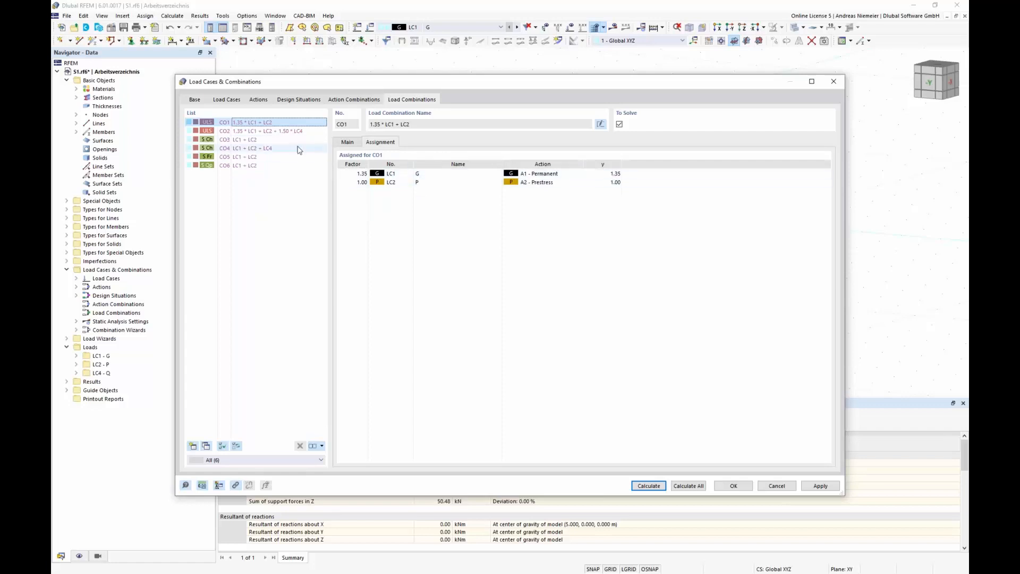
click(256, 130)
click(254, 157)
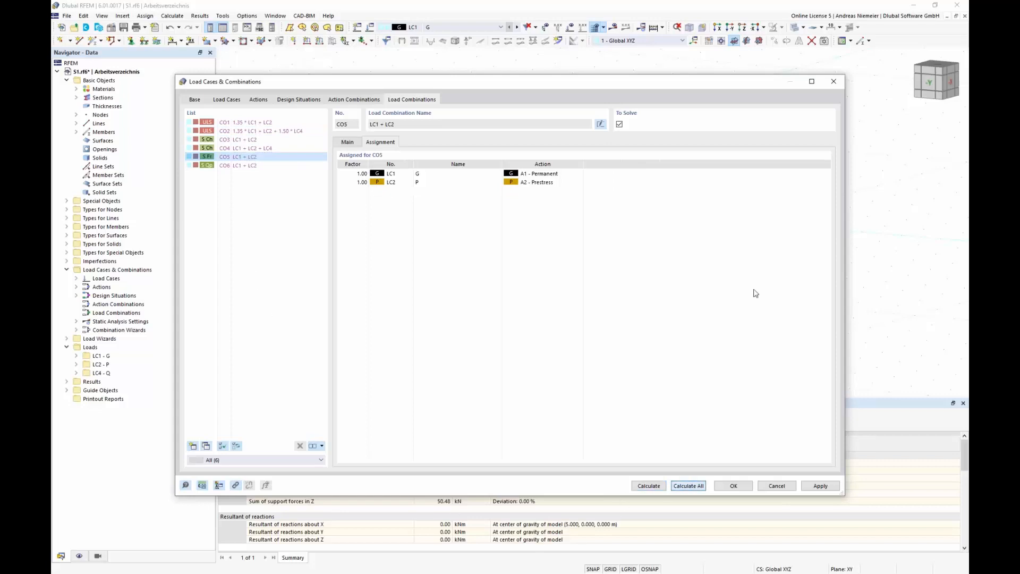
click(688, 486)
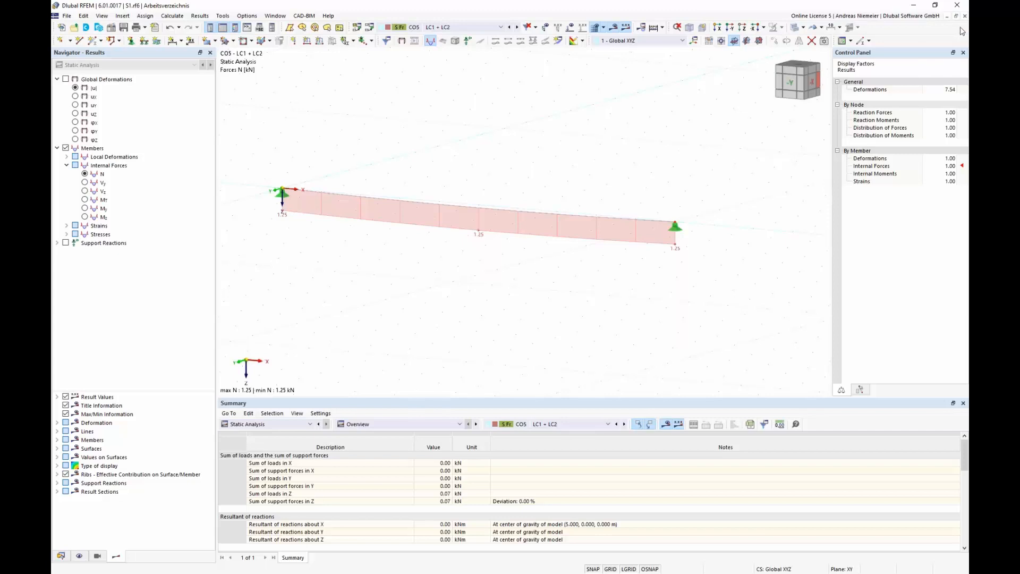
Close the S1 model without saving and open the Membrane model from the RFEM6 FF RWIND Webinar folder on the desktop
click(965, 16)
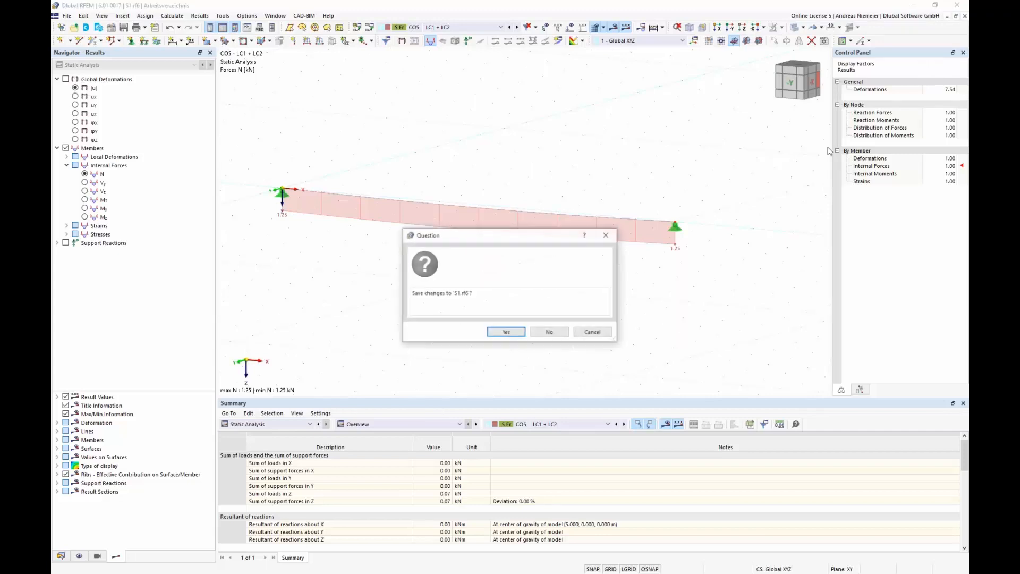
click(550, 332)
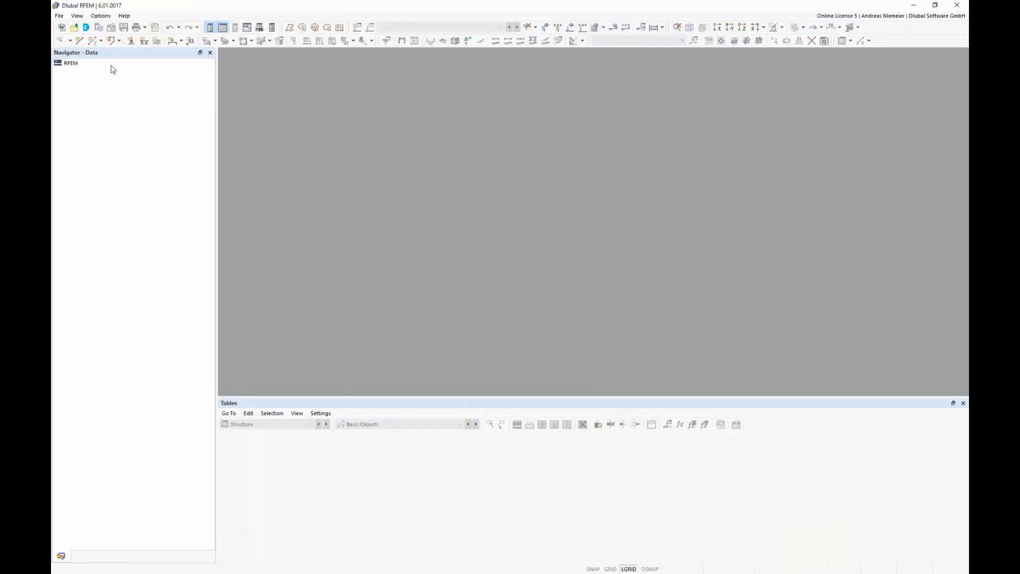
click(59, 15)
click(72, 36)
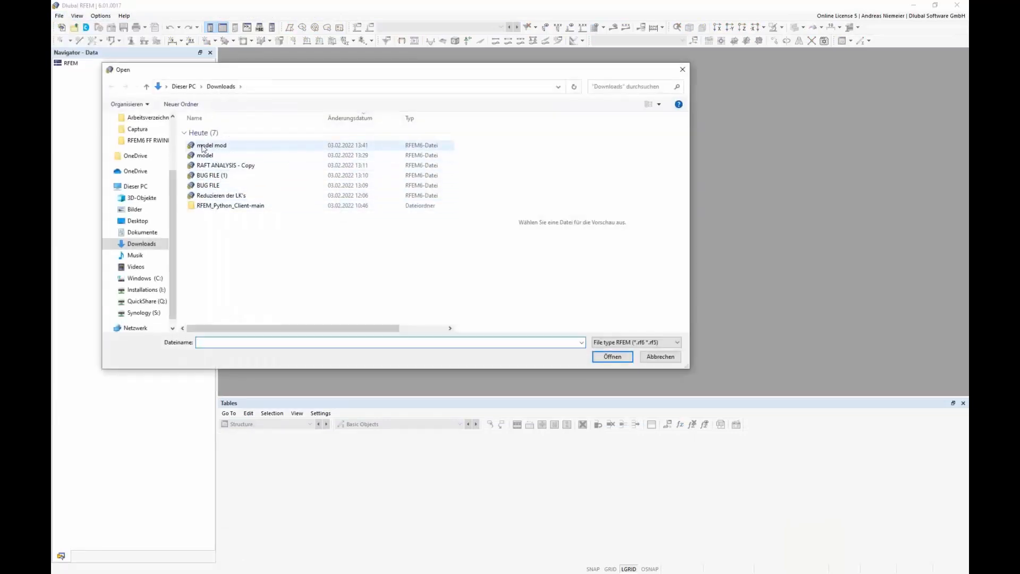
scroll(148, 137, up, 3)
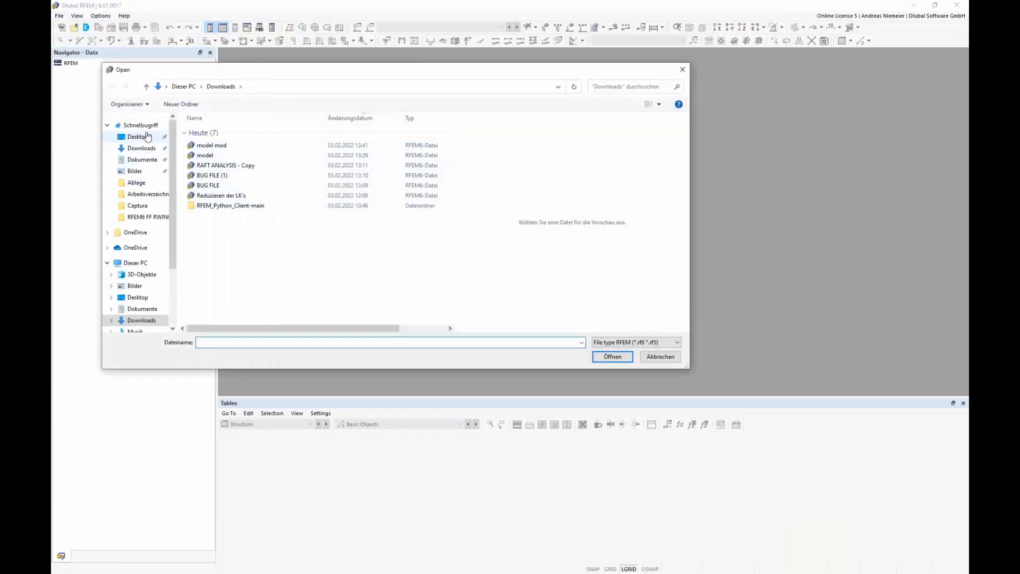
click(139, 137)
double_click(237, 186)
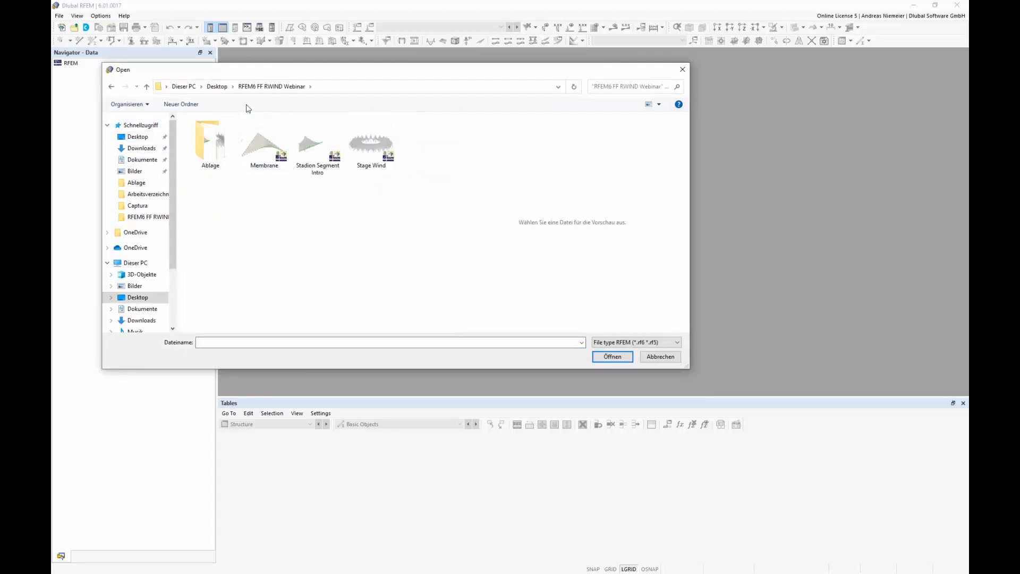
click(264, 145)
click(612, 356)
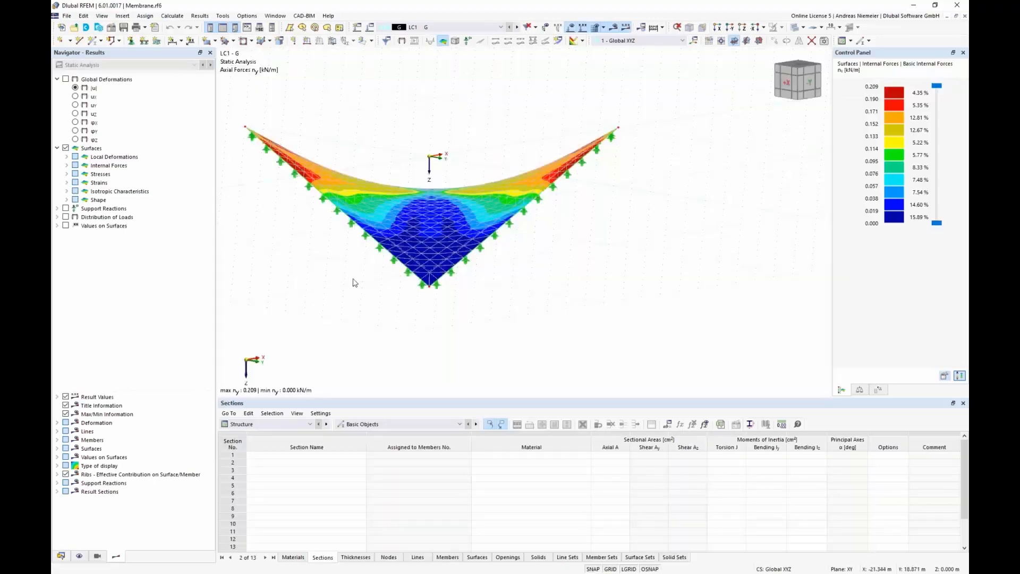
Compare the membrane's axial force results for load cases LC1 - G, LC2 - P and LC3 - S, ending on LC1
scroll(292, 270, down, 1)
ctrl+middle_drag(292, 270, 478, 154)
click(462, 26)
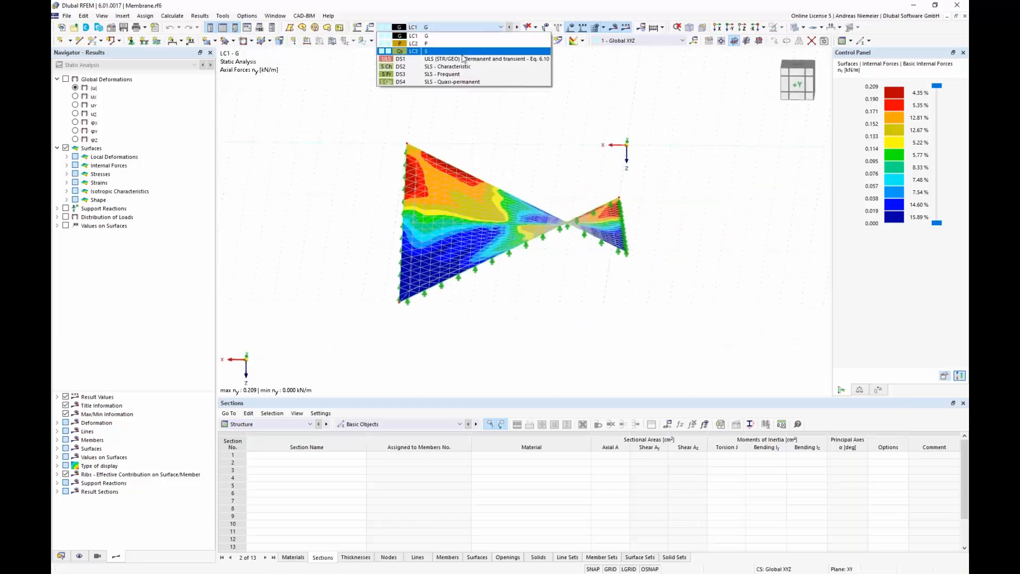
click(447, 29)
click(448, 29)
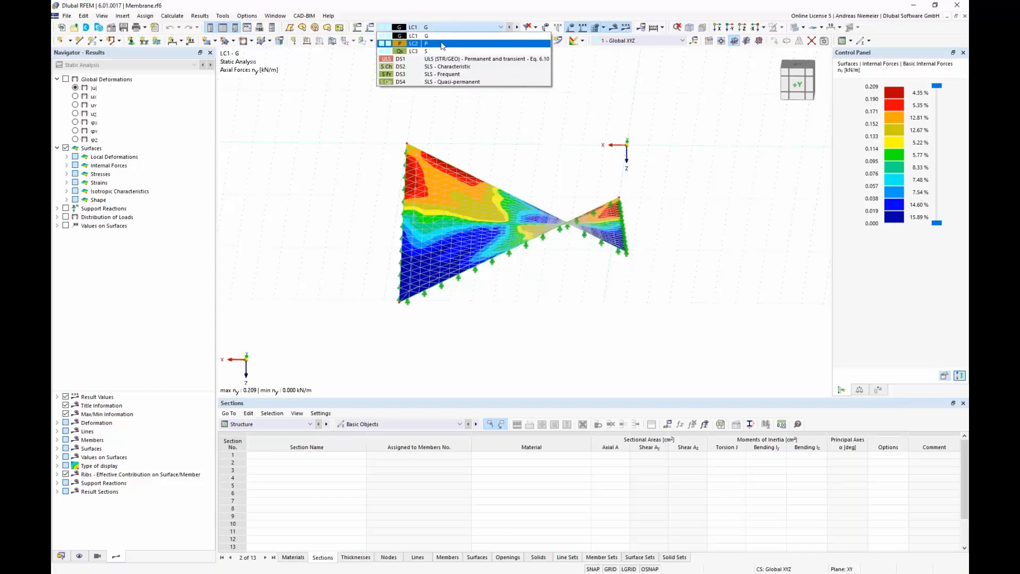
click(439, 43)
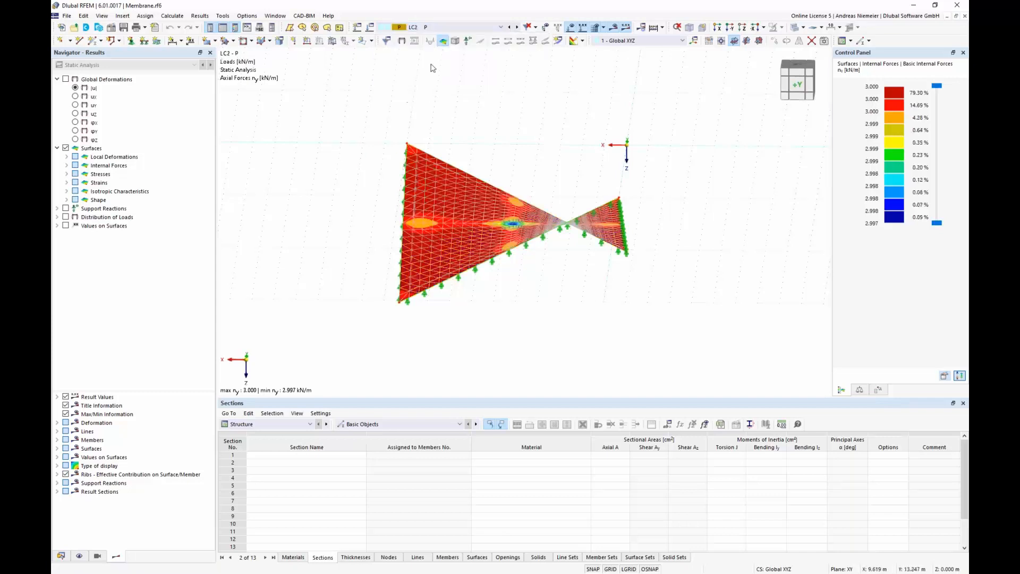
click(462, 27)
click(430, 52)
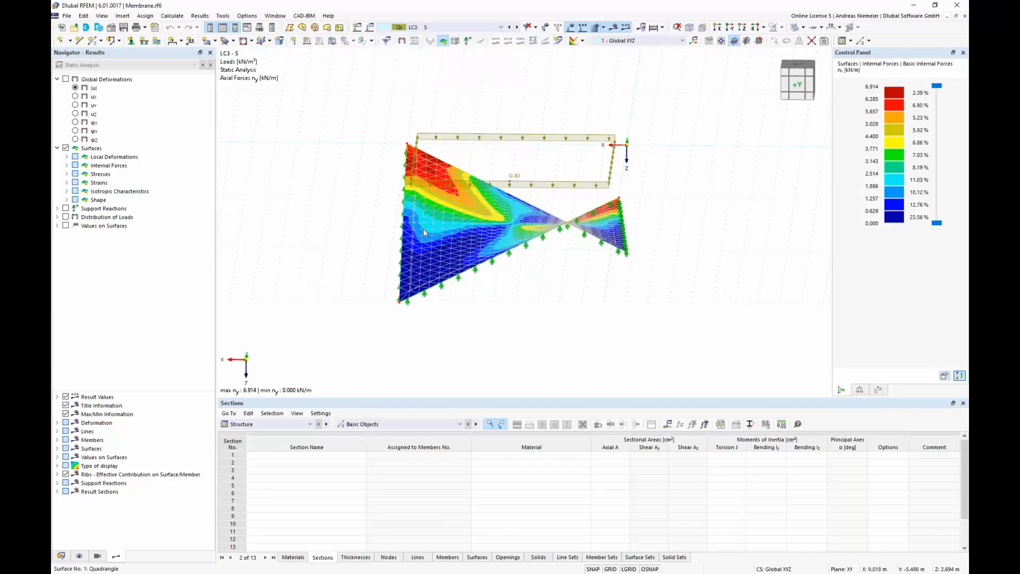
click(448, 27)
click(438, 35)
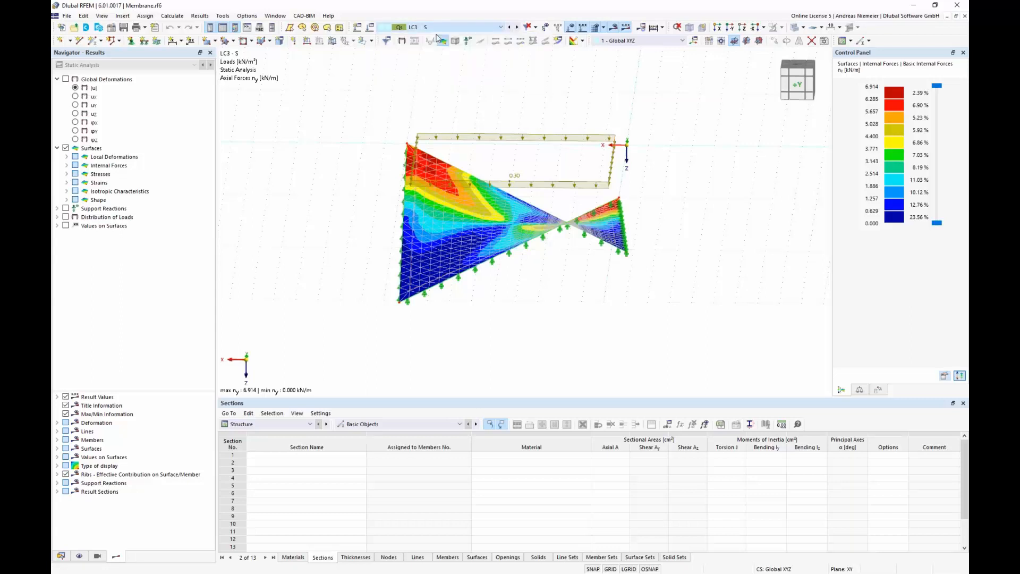
ctrl+middle_drag(339, 190, 427, 203)
middle_drag(373, 227, 342, 221)
Display load case LC2 - P and inspect the settings of its form-finding surface load without changing them
click(451, 27)
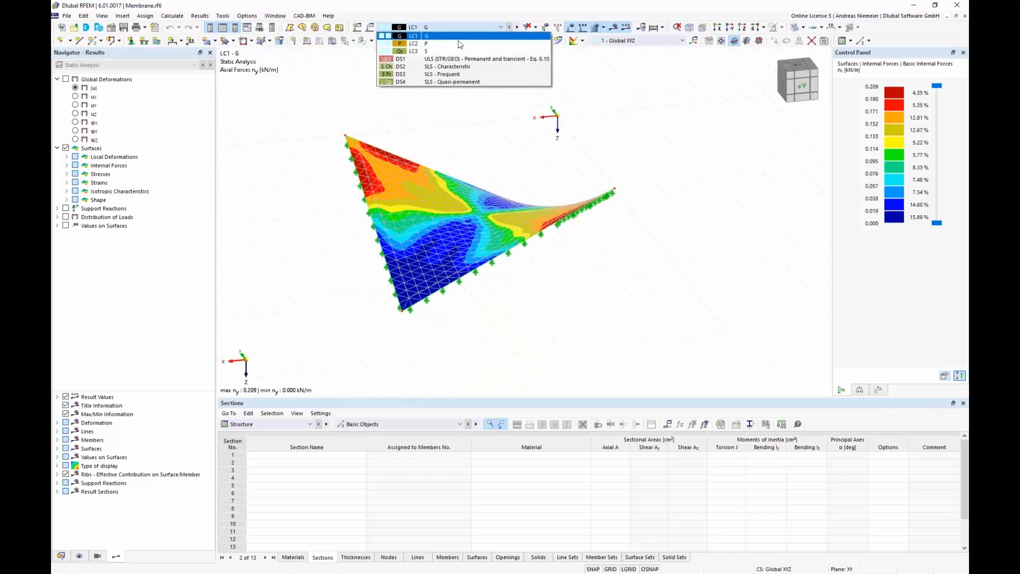
click(454, 45)
scroll(494, 305, up, 1)
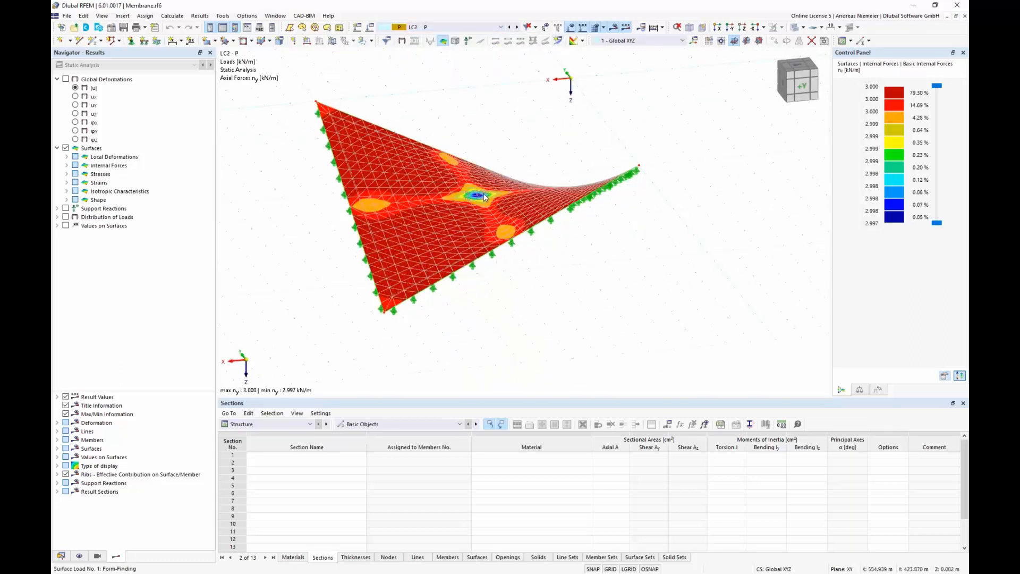
double_click(515, 239)
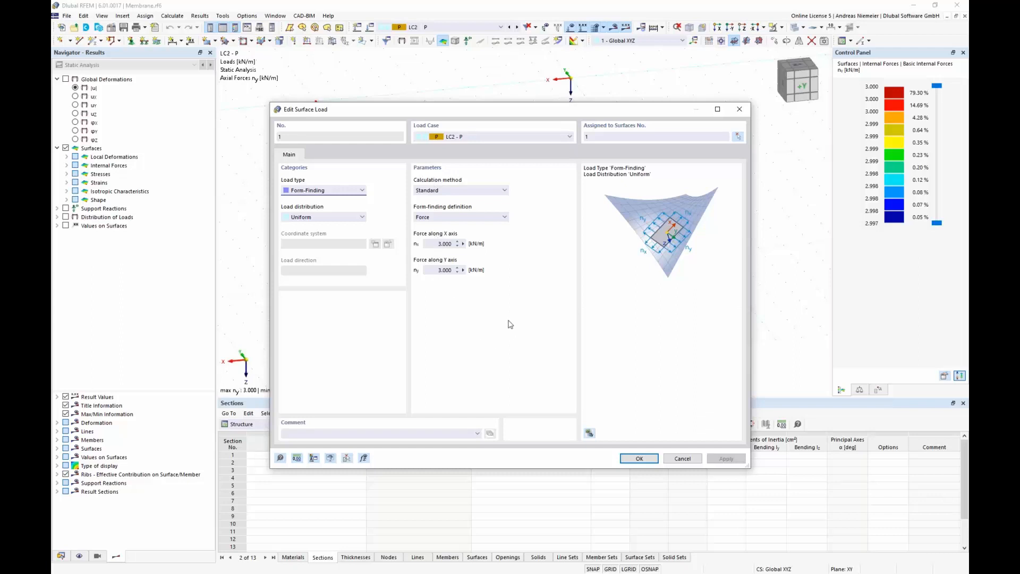
click(682, 458)
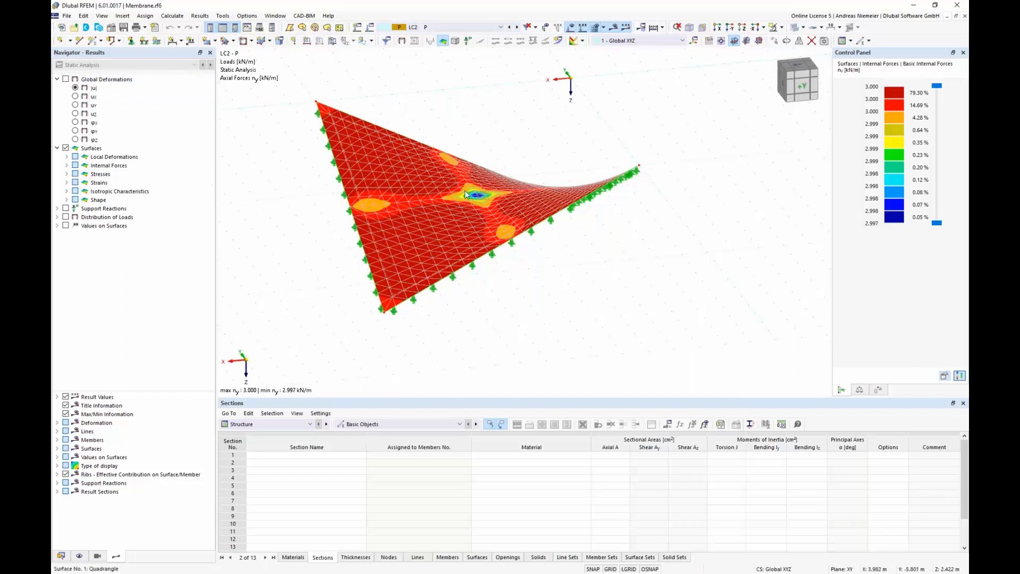
Examine the membrane's basic internal forces nx and ny for load case LC2 - P
click(66, 165)
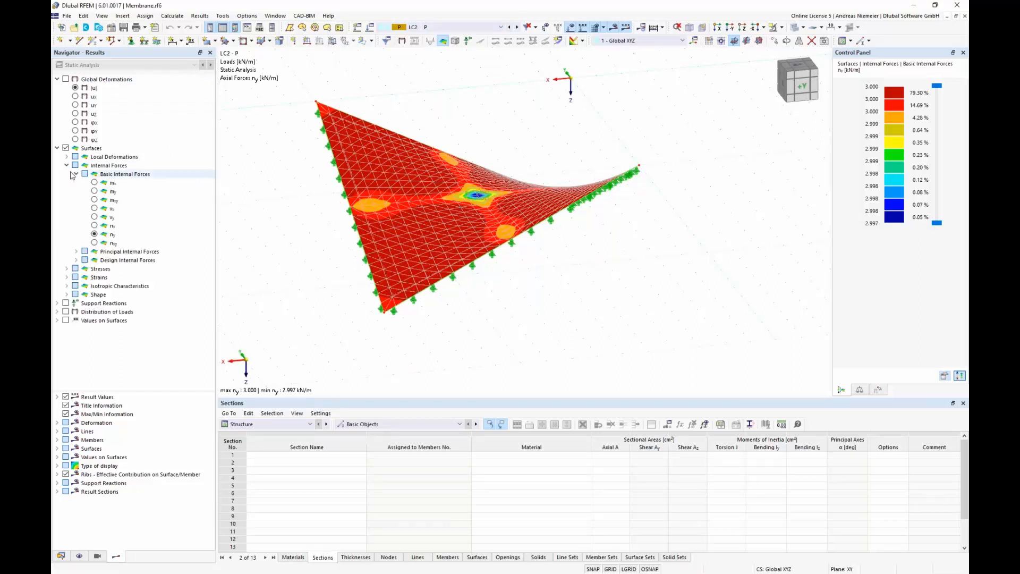
click(94, 226)
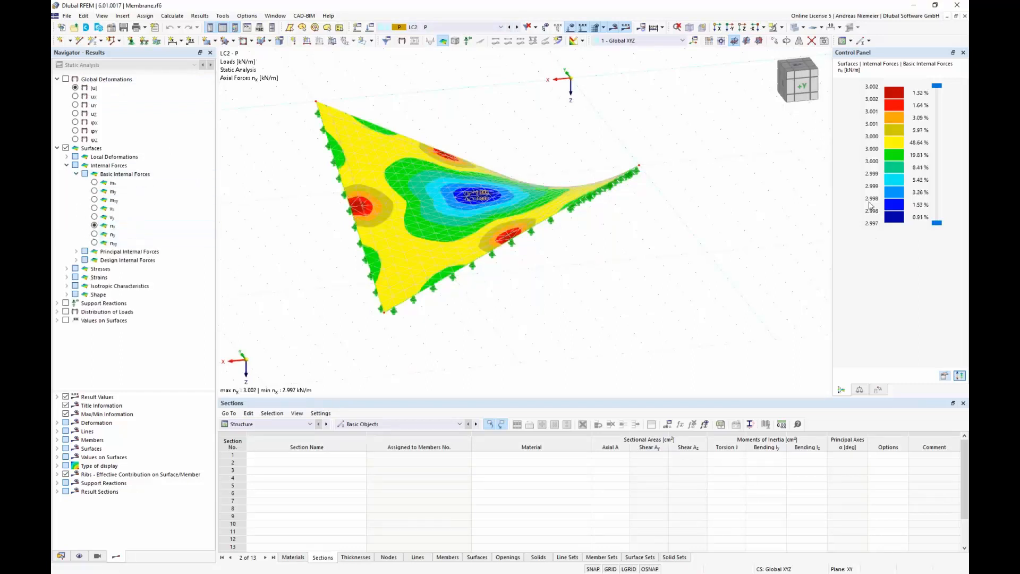
click(94, 234)
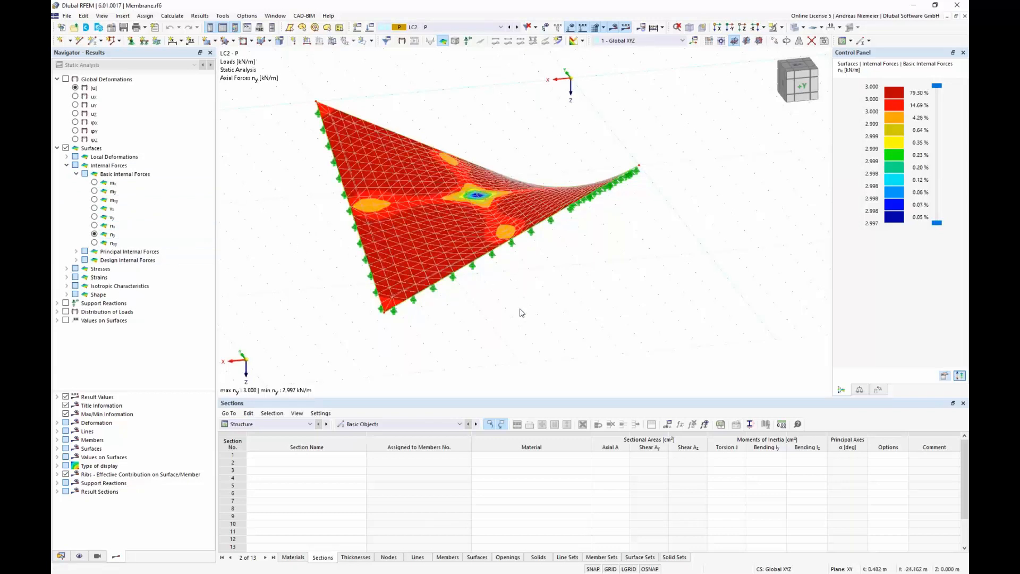
click(461, 27)
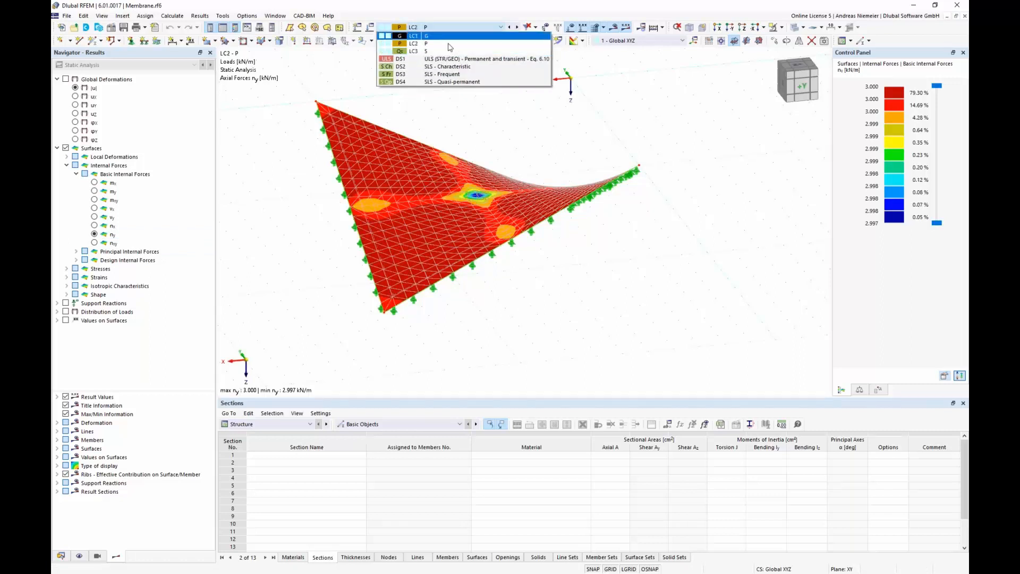
click(450, 44)
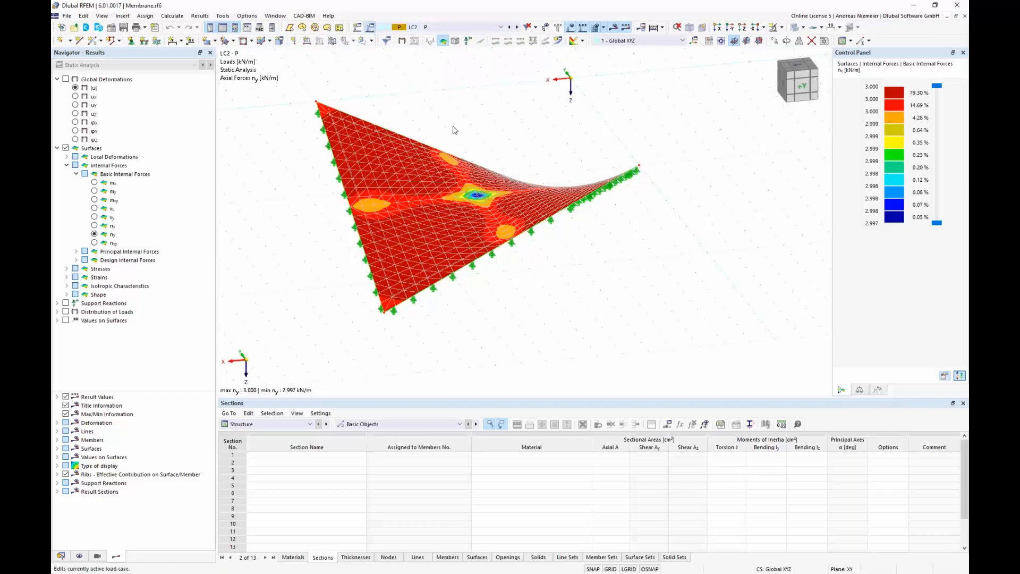
Activate the combination wizard in the base settings of the load cases and combinations
click(370, 27)
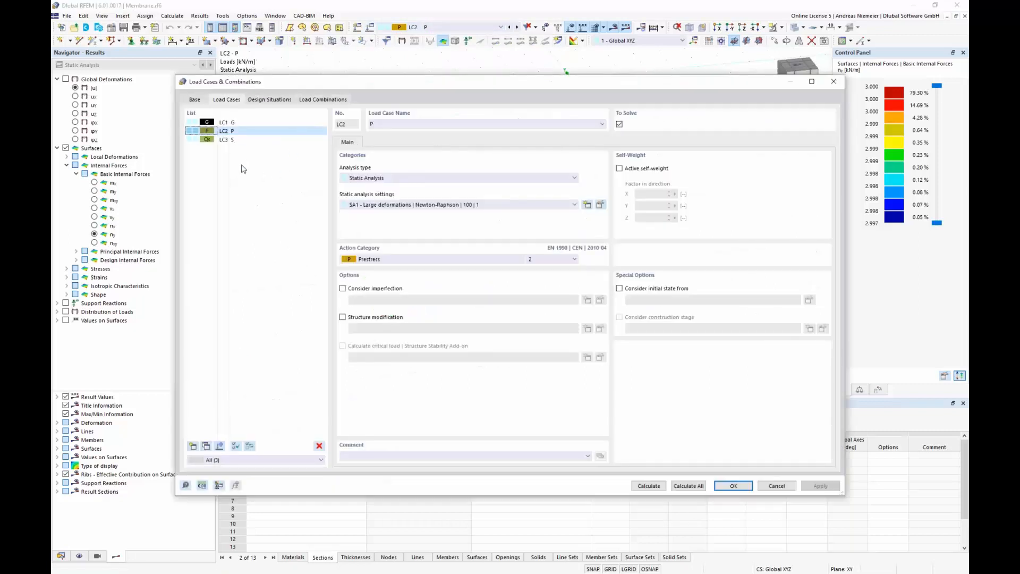
click(195, 99)
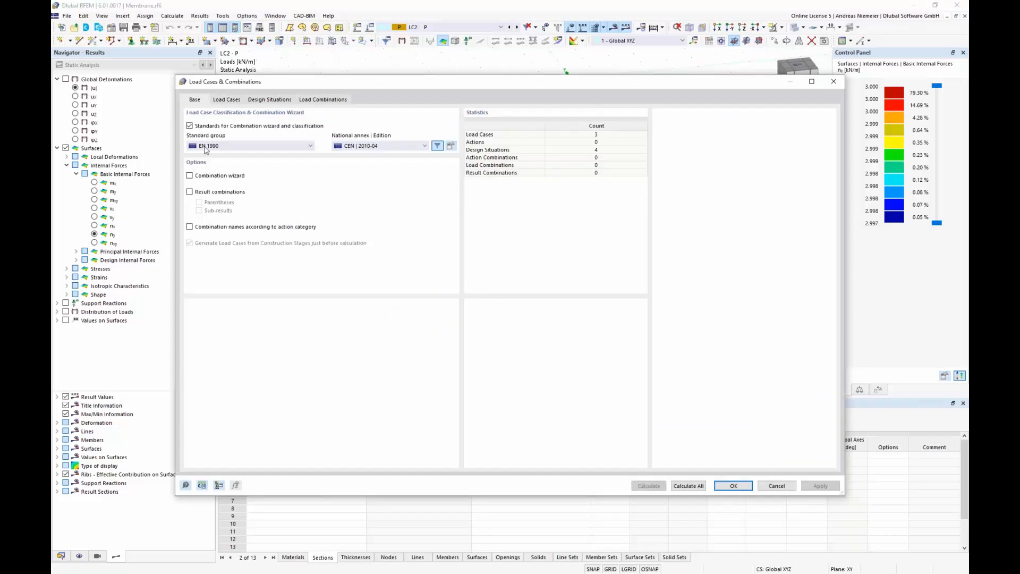
click(204, 176)
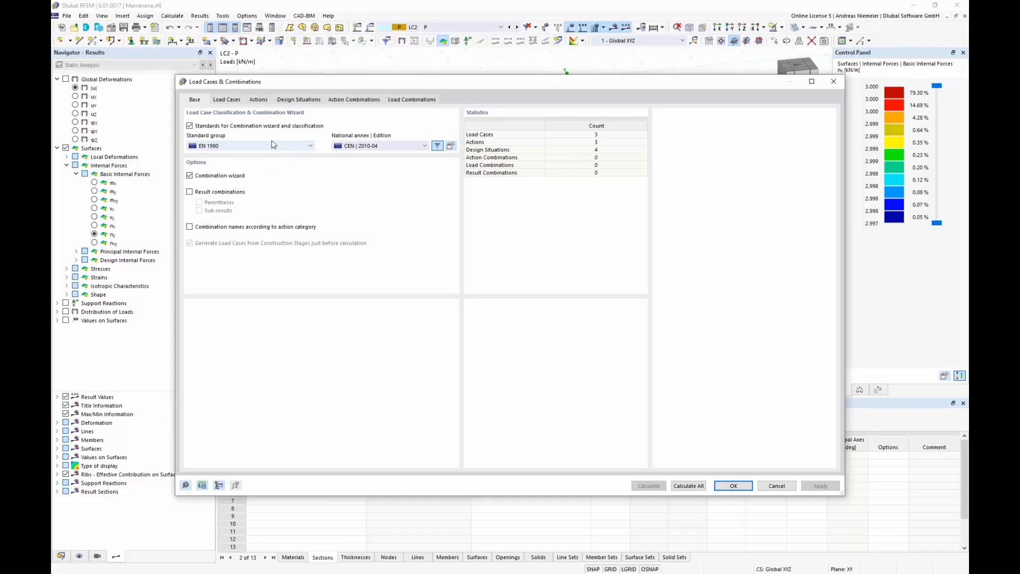
Make combination wizard 1 of design situation DS1 consider the initial state from LC2 - P
click(286, 101)
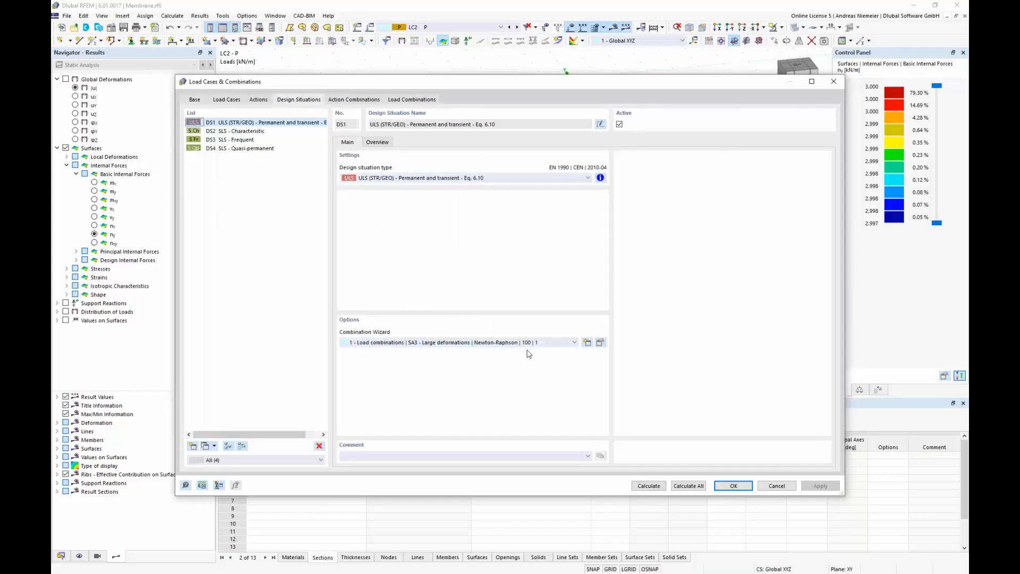
click(600, 342)
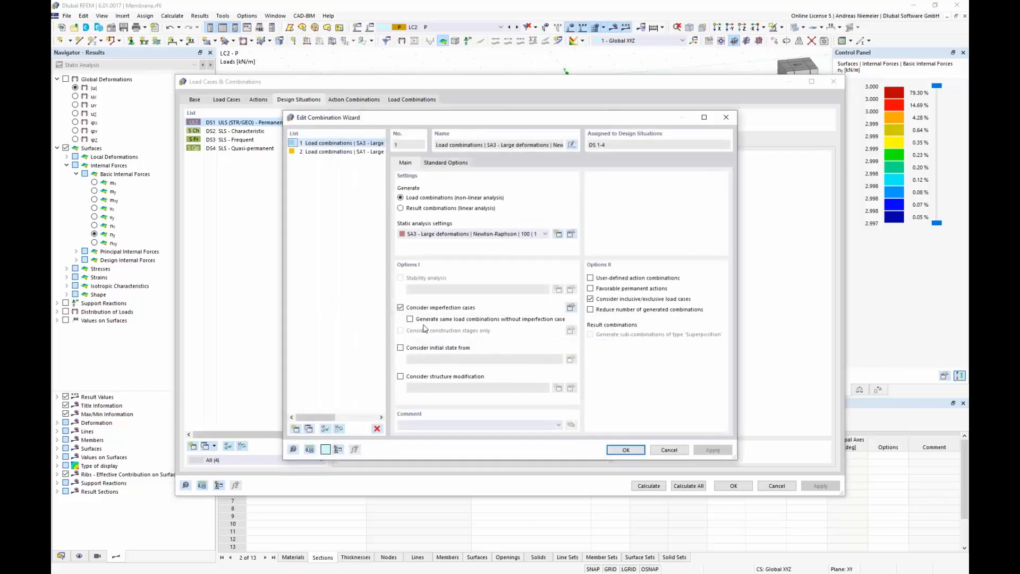
click(441, 348)
click(445, 360)
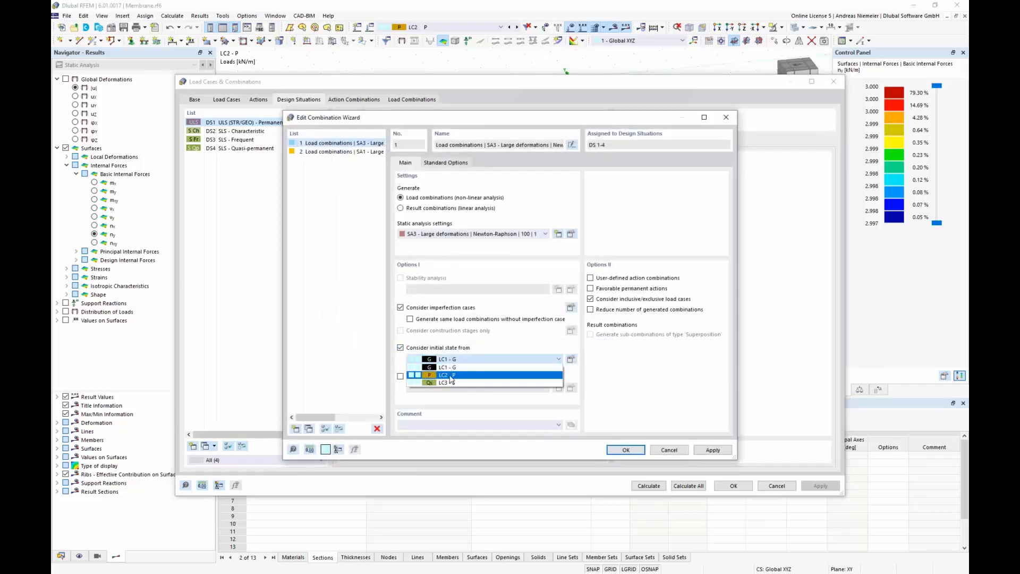
click(448, 375)
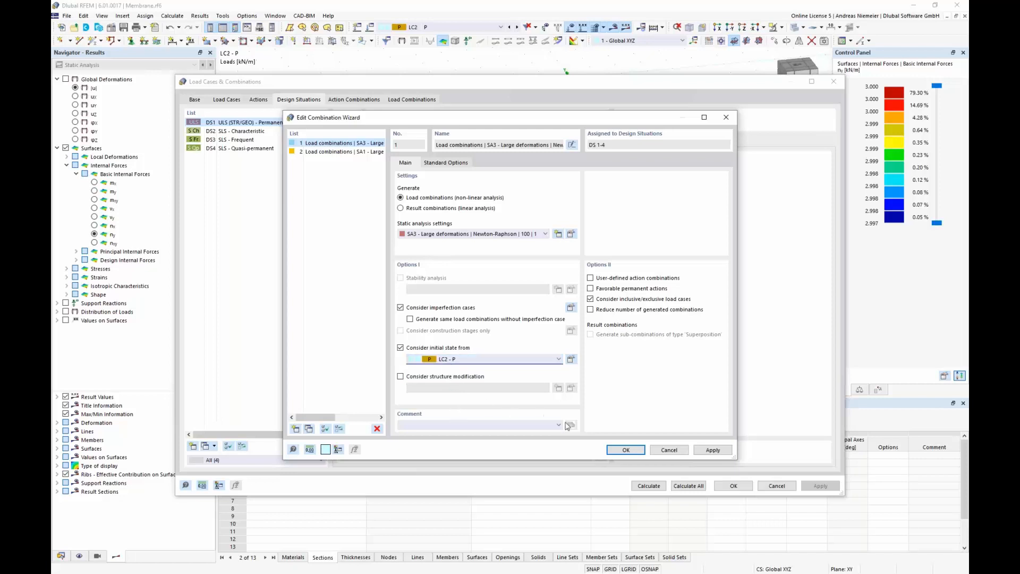
Accept the combination wizard settings, check the initial state of load combinations CO4 and CO7, and calculate everything
click(626, 454)
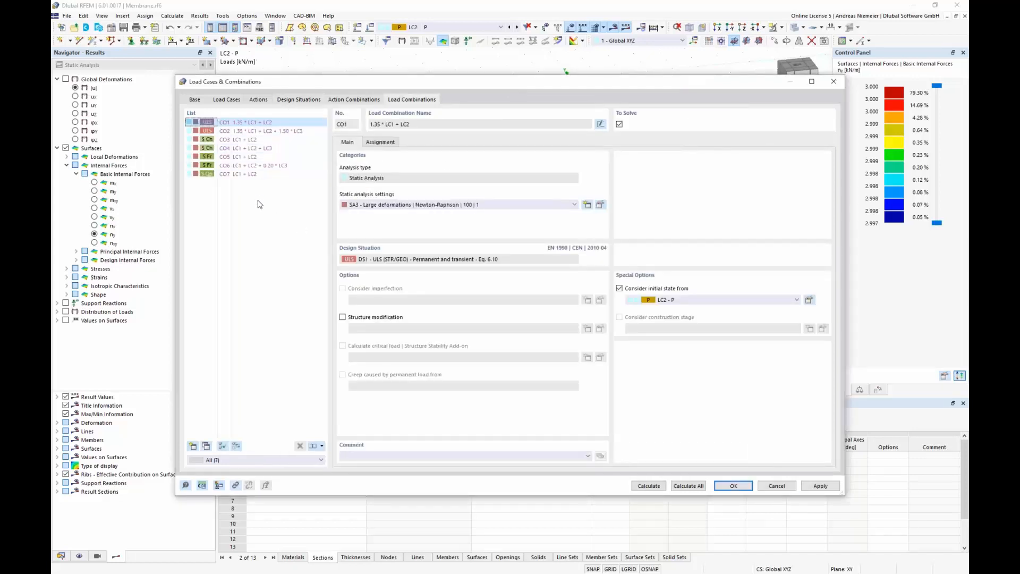
click(255, 148)
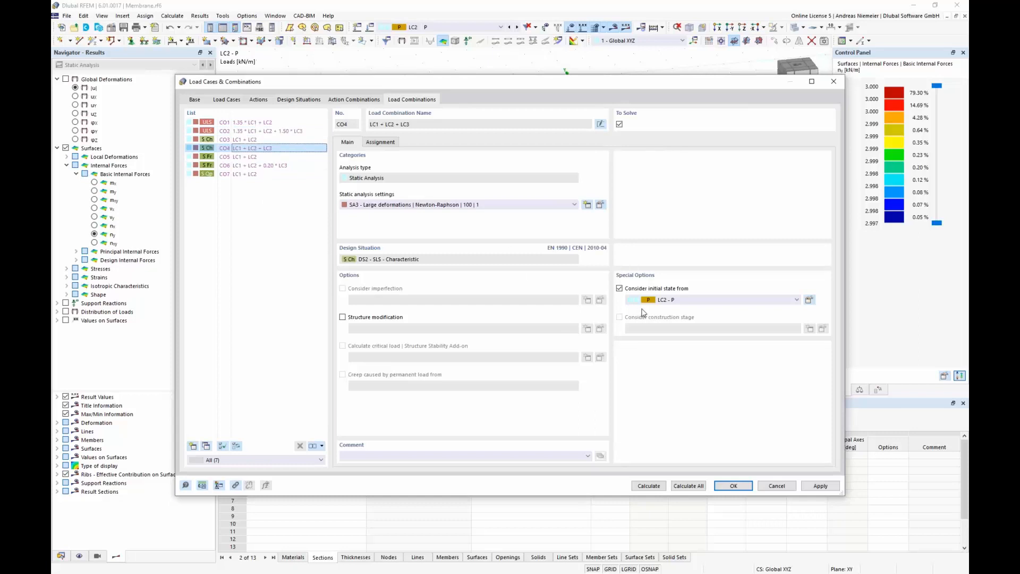
click(247, 174)
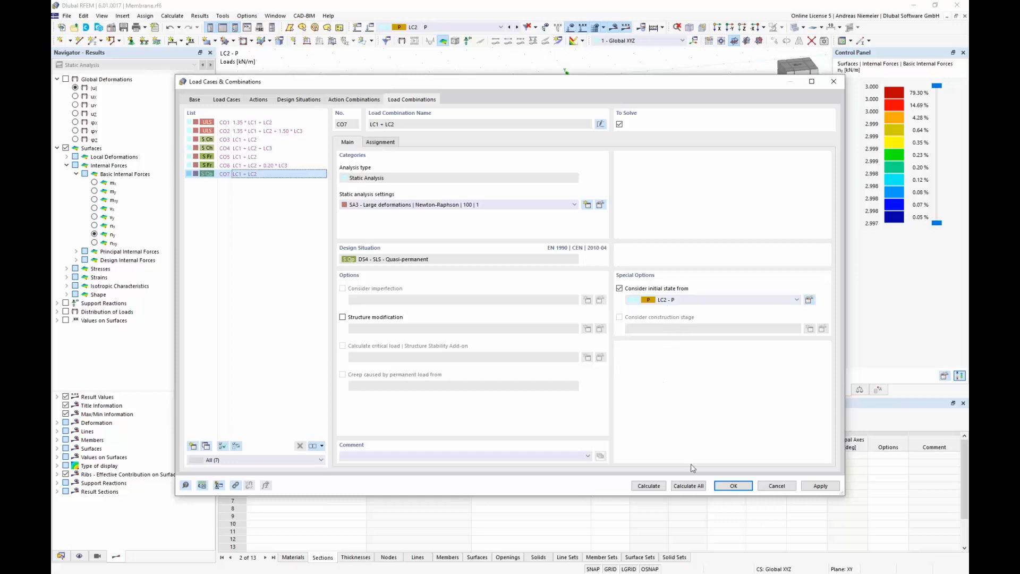
click(692, 485)
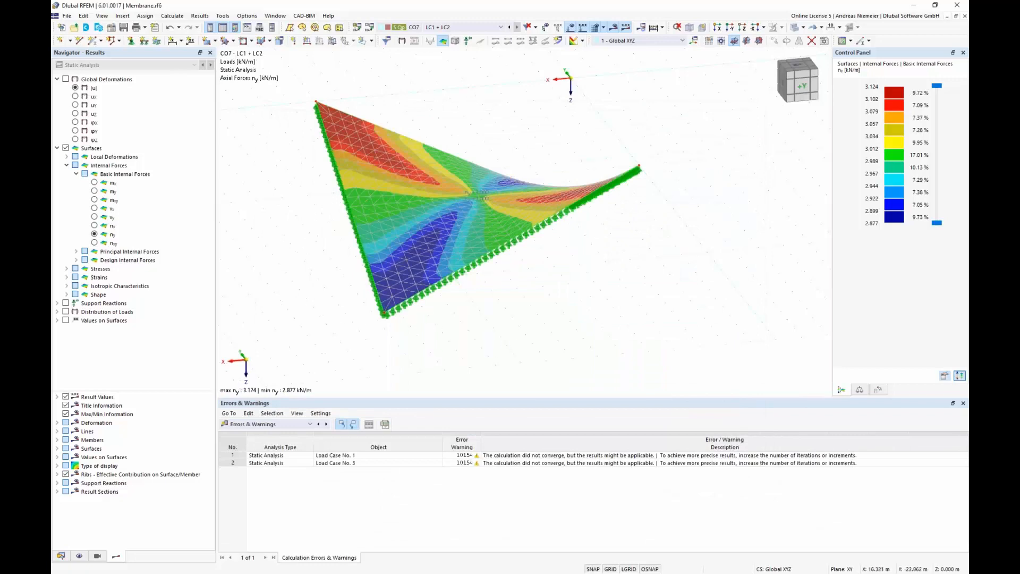
Examine the membrane's basic internal force ny for load combinations CO5 and CO6
ctrl+middle_drag(342, 313, 391, 295)
scroll(387, 287, down, 1)
click(467, 27)
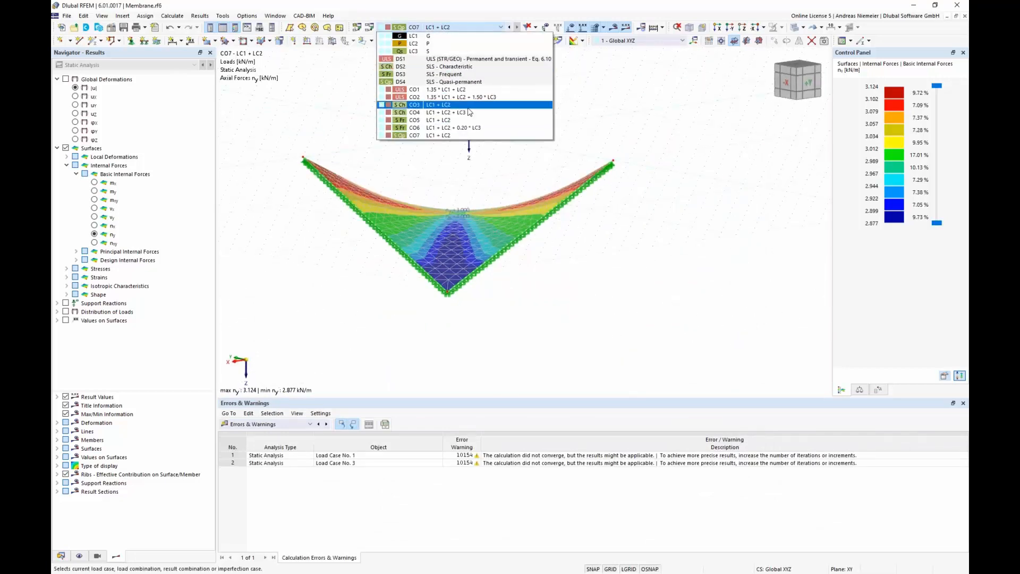
click(466, 121)
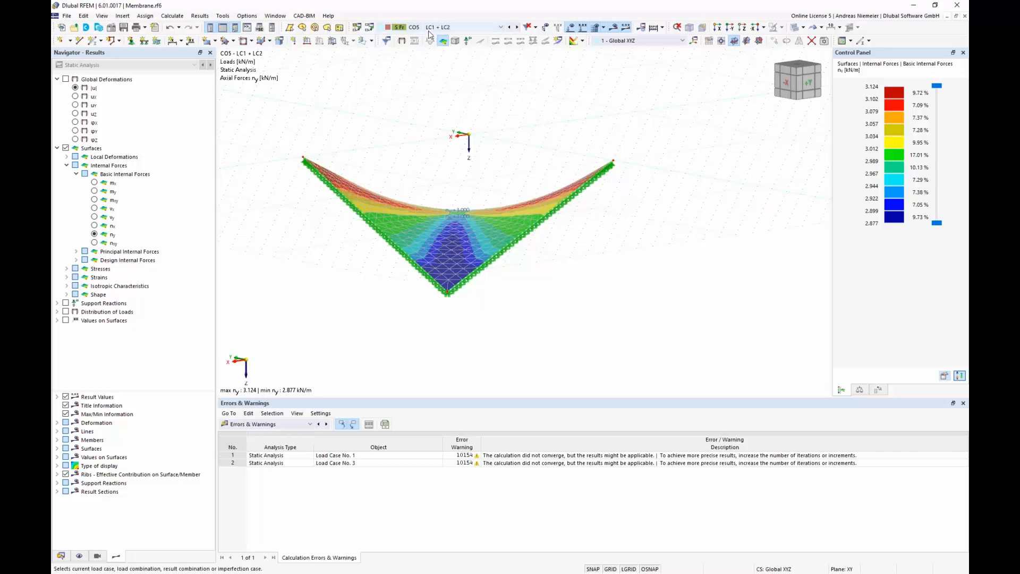
ctrl+middle_drag(539, 163, 538, 164)
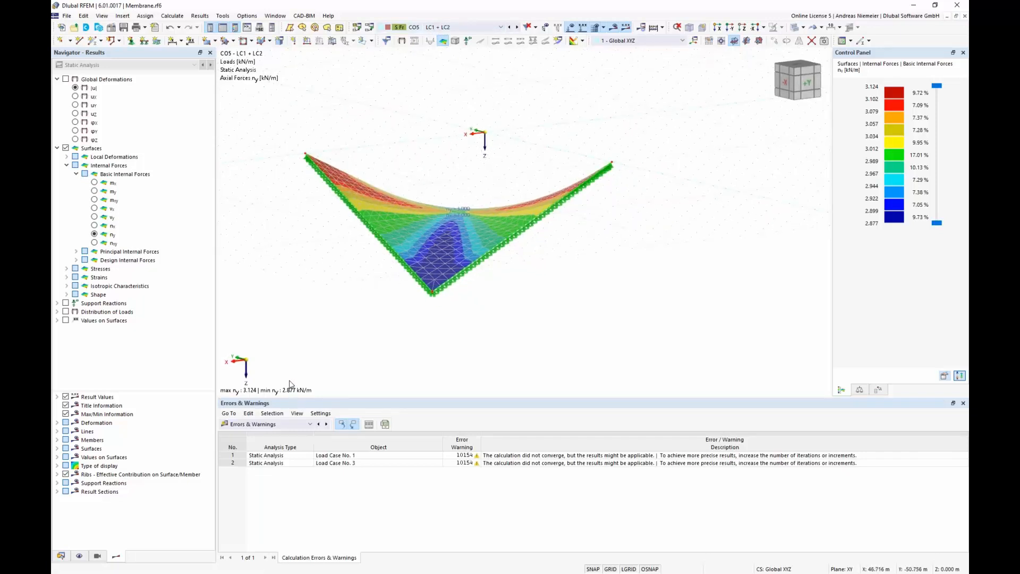
click(468, 26)
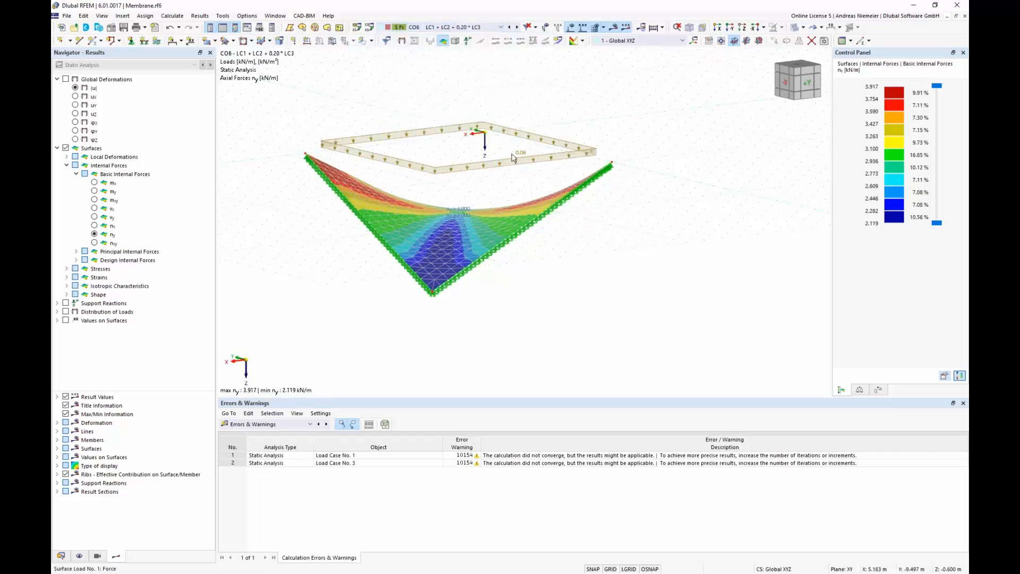
scroll(253, 396, up, 1)
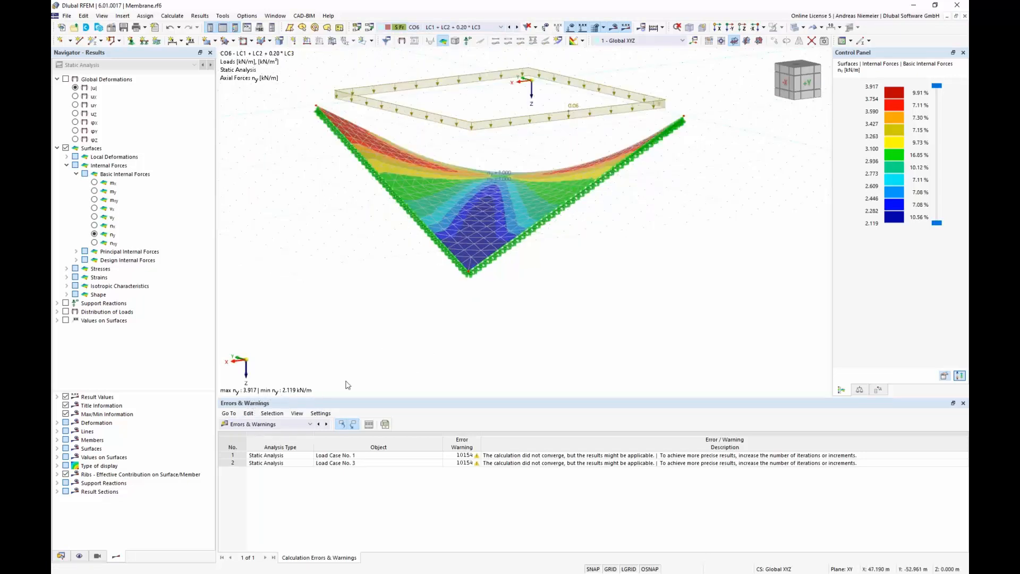
scroll(497, 316, up, 1)
ctrl+middle_drag(498, 308, 502, 278)
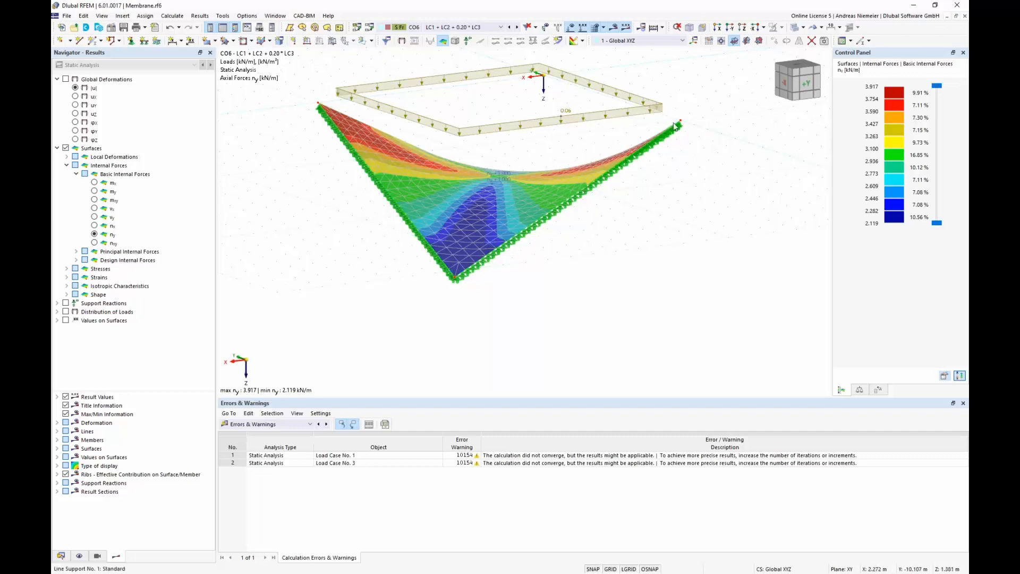
Close the membrane model without saving, then switch to the photo viewer to view Stadium.png and return to RFEM
click(965, 16)
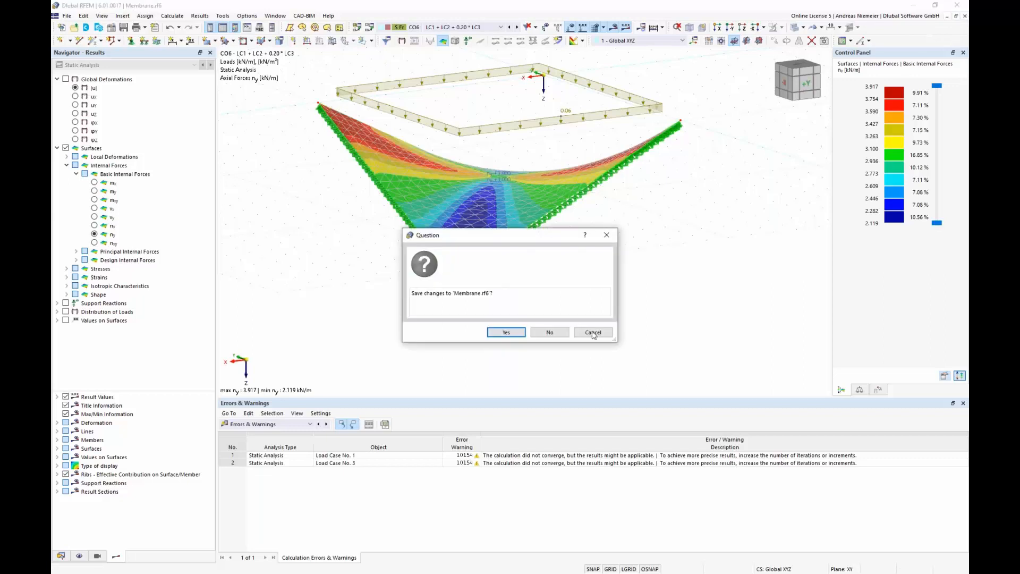
click(552, 335)
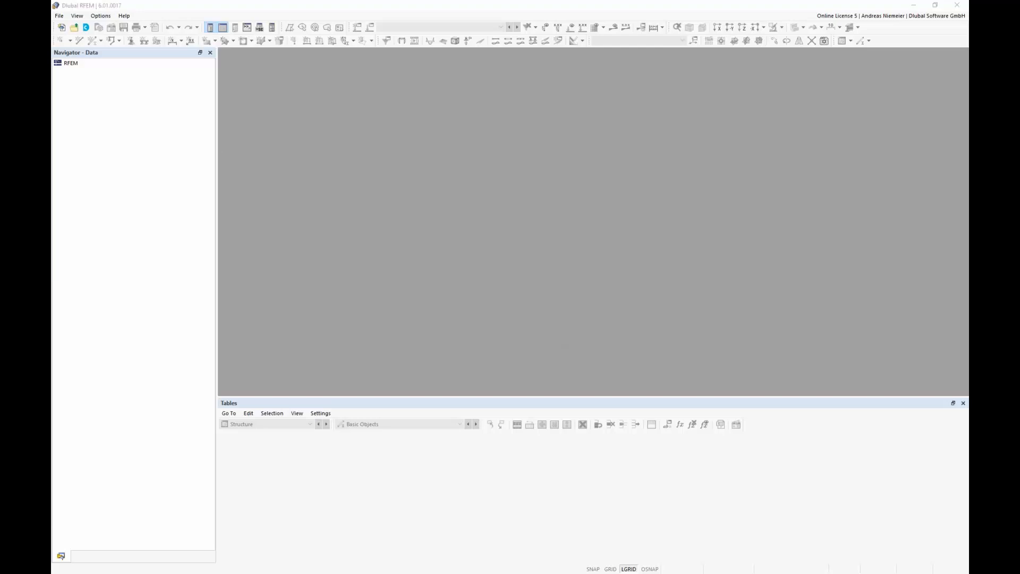
key(alt+Tab)
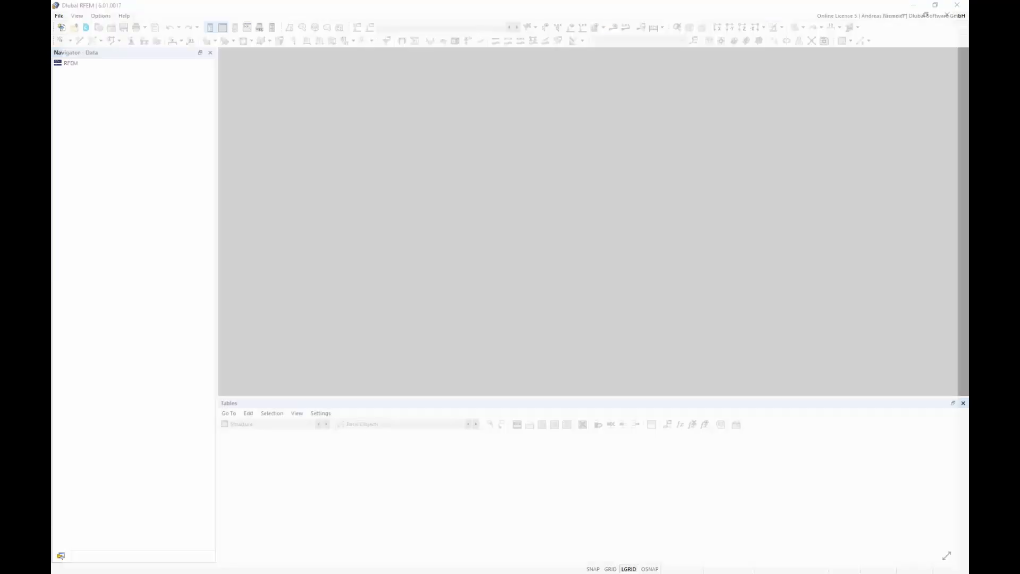
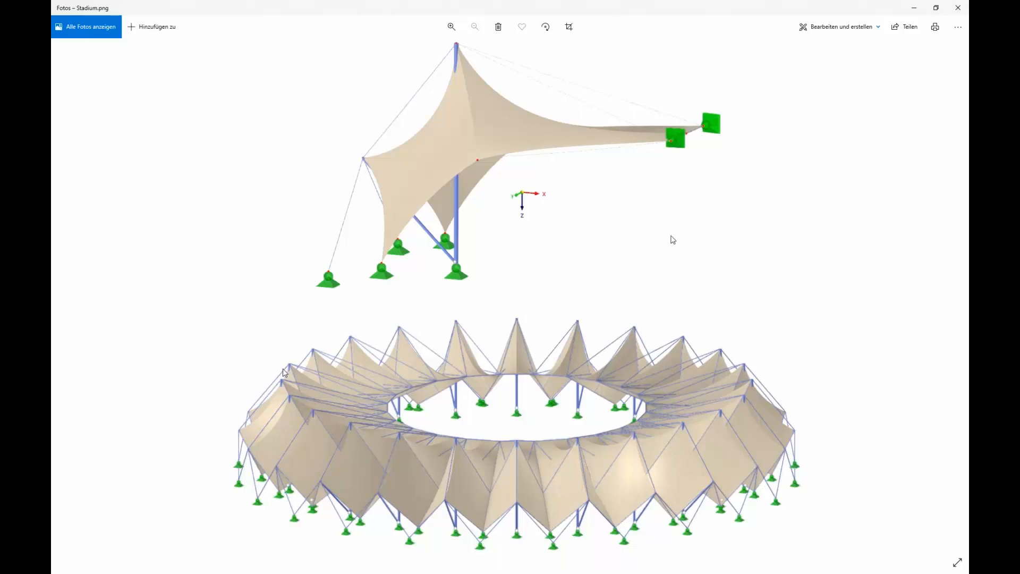
click(914, 9)
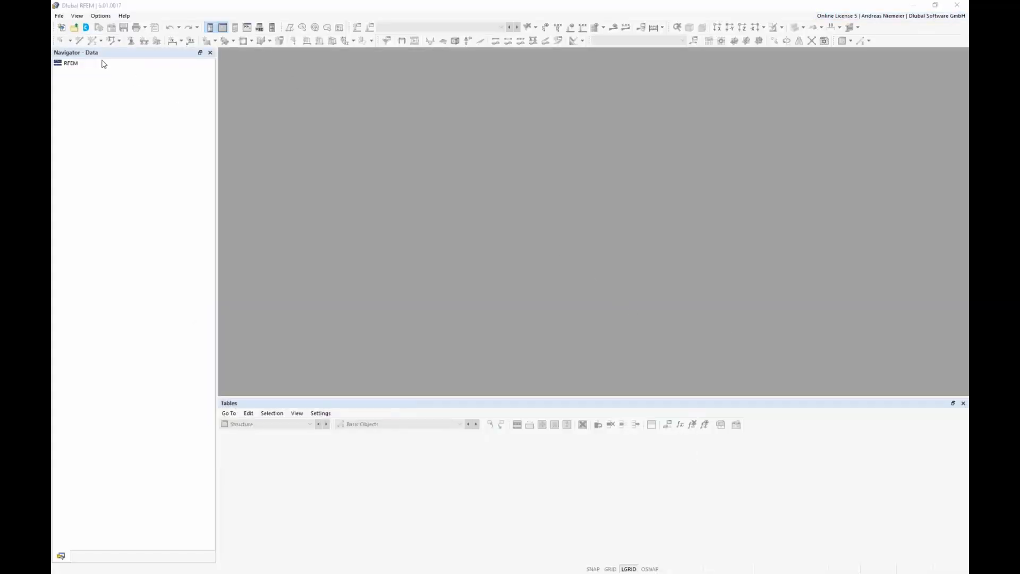
Create a new 3D model named S2 with the Form-Finding and Construction Stages Analysis add-ons, overwriting the existing model
click(60, 17)
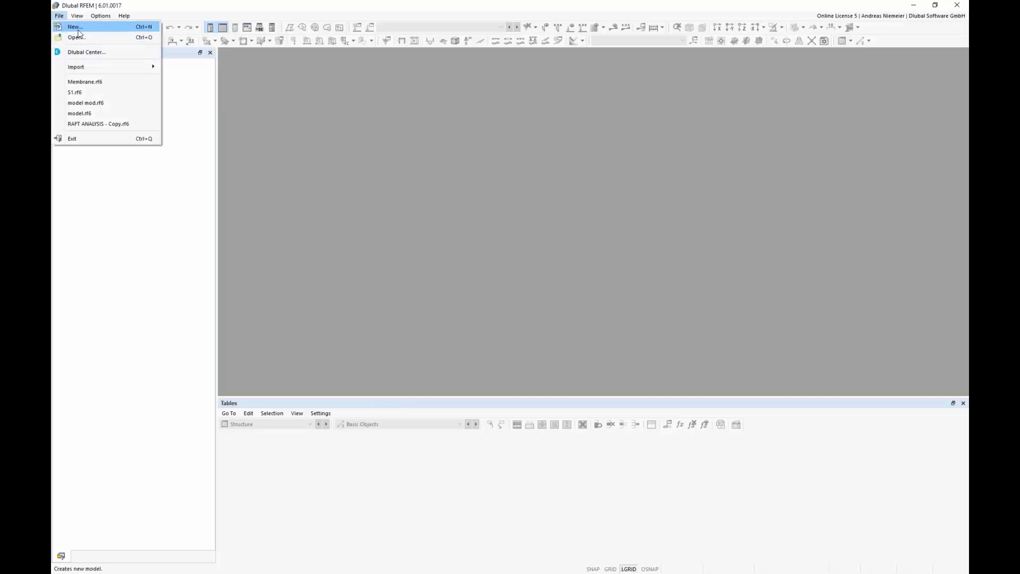
click(78, 31)
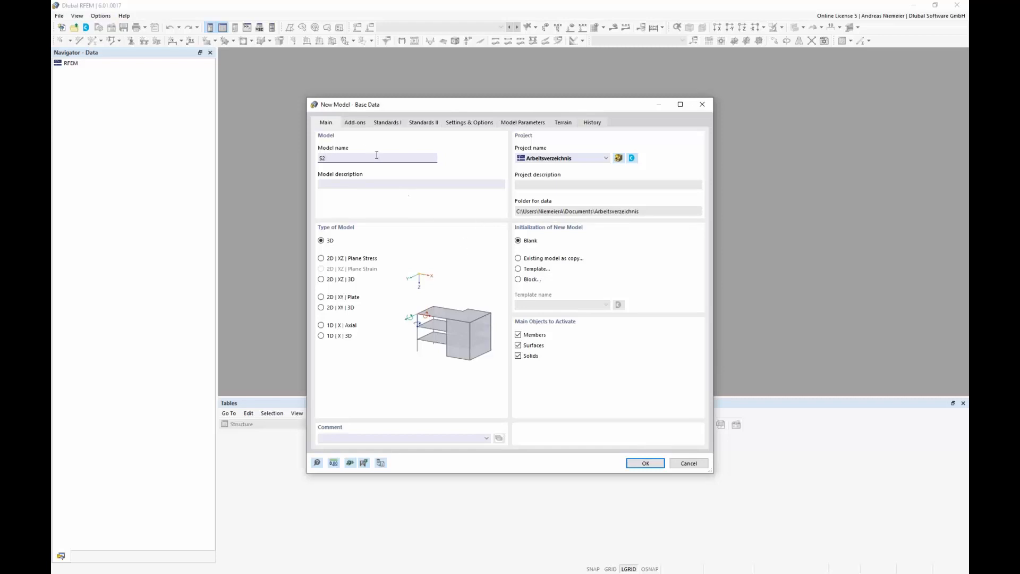
click(355, 122)
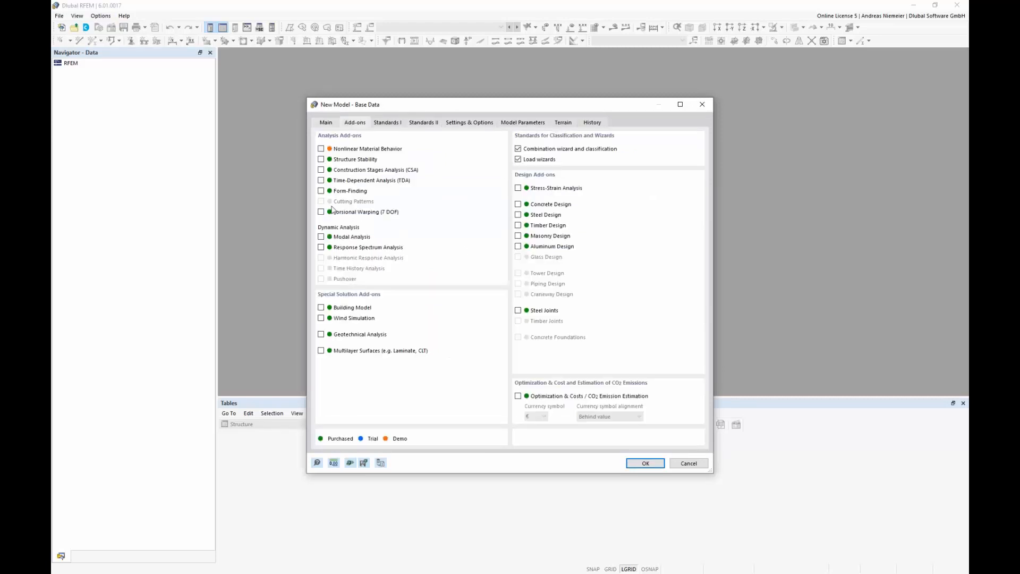
click(321, 191)
click(321, 170)
click(646, 464)
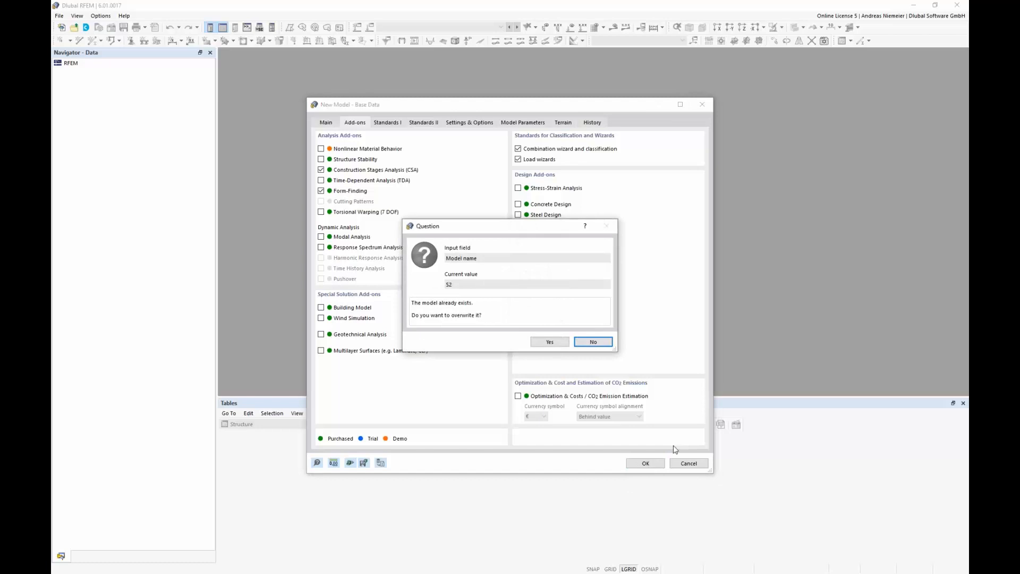
click(561, 344)
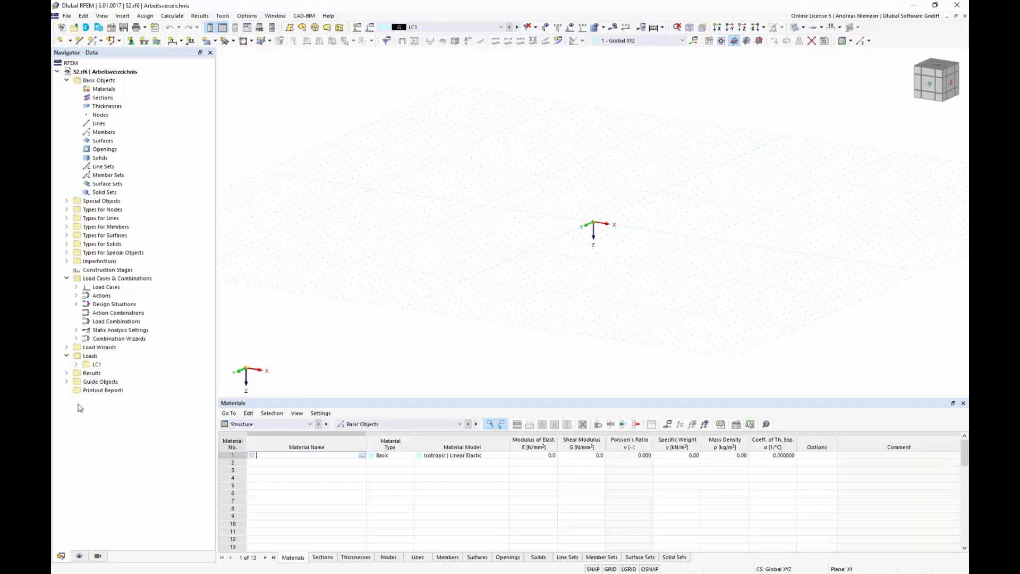
Create a new background layer among the guide objects and load Base.dxf as its file
click(66, 381)
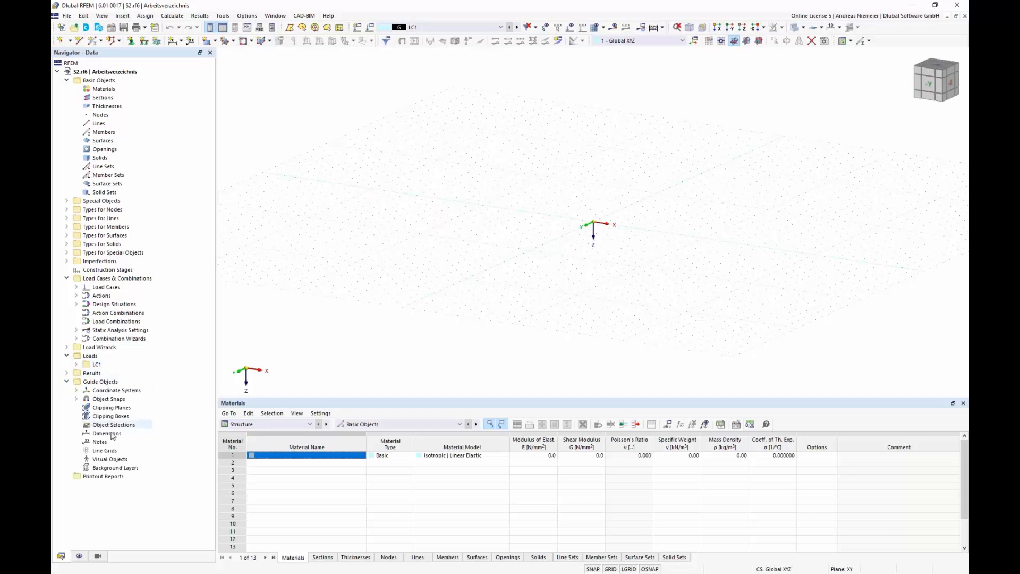
click(112, 467)
right_click(111, 468)
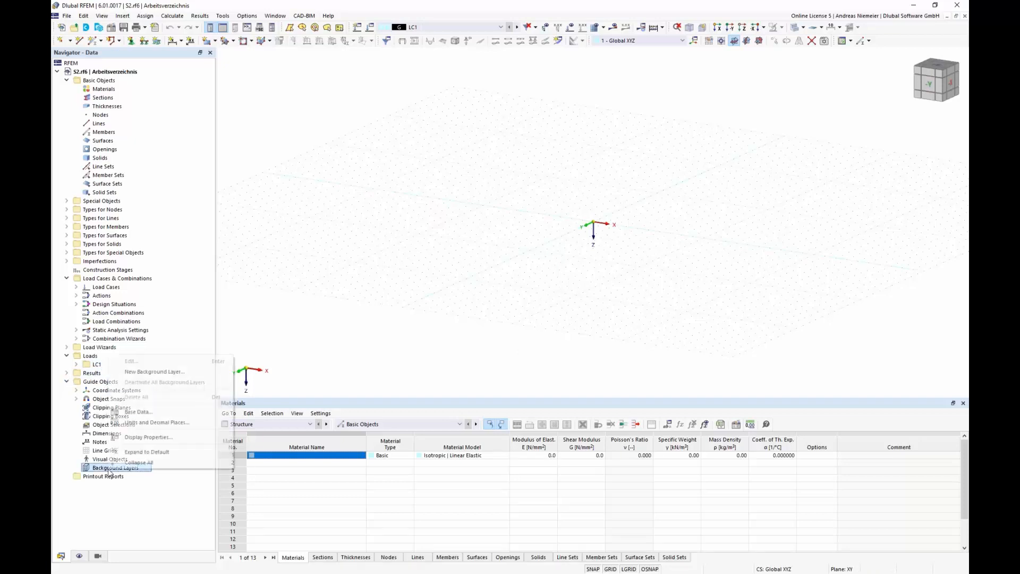
click(180, 374)
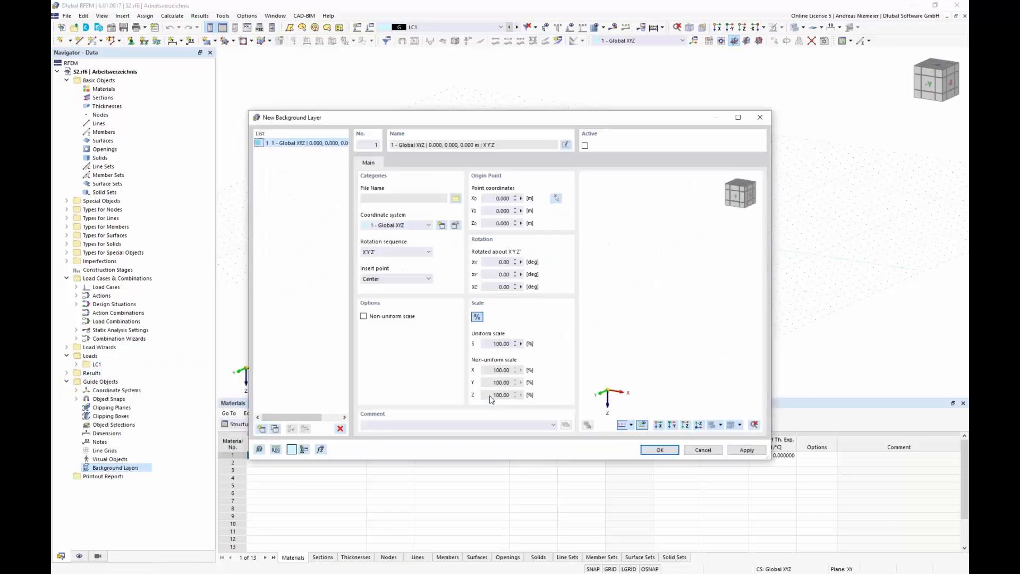
click(455, 198)
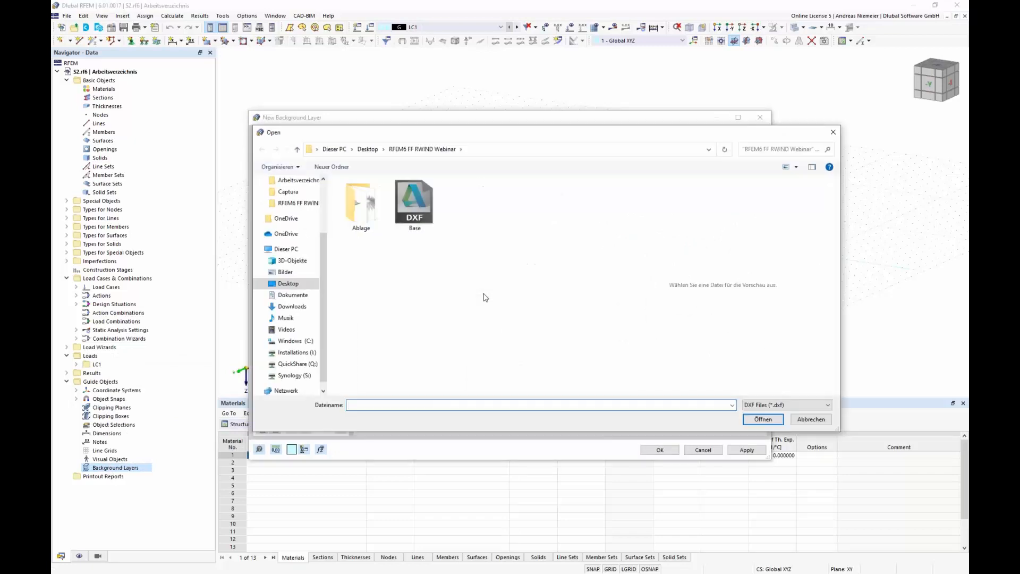
click(420, 206)
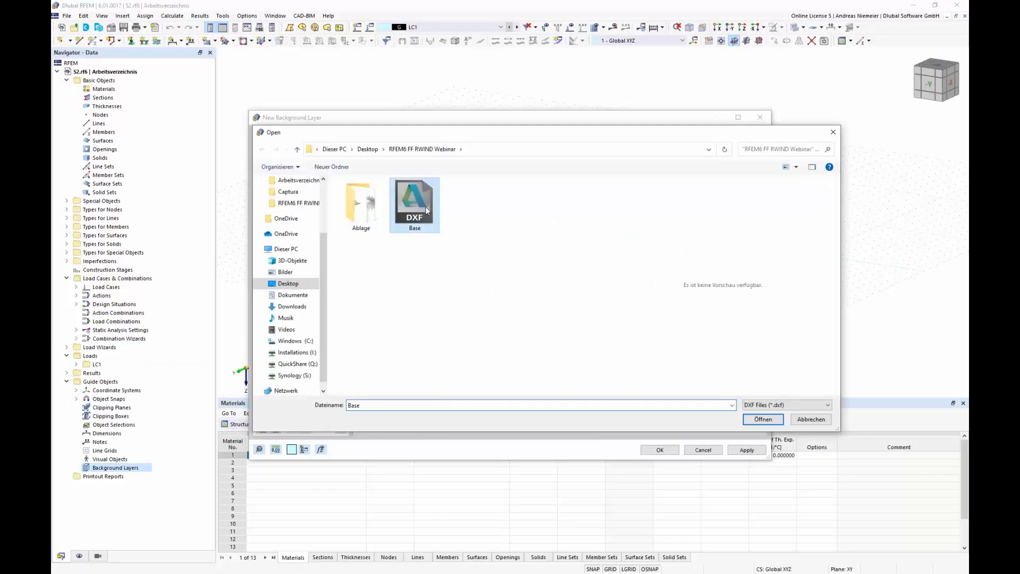
click(763, 419)
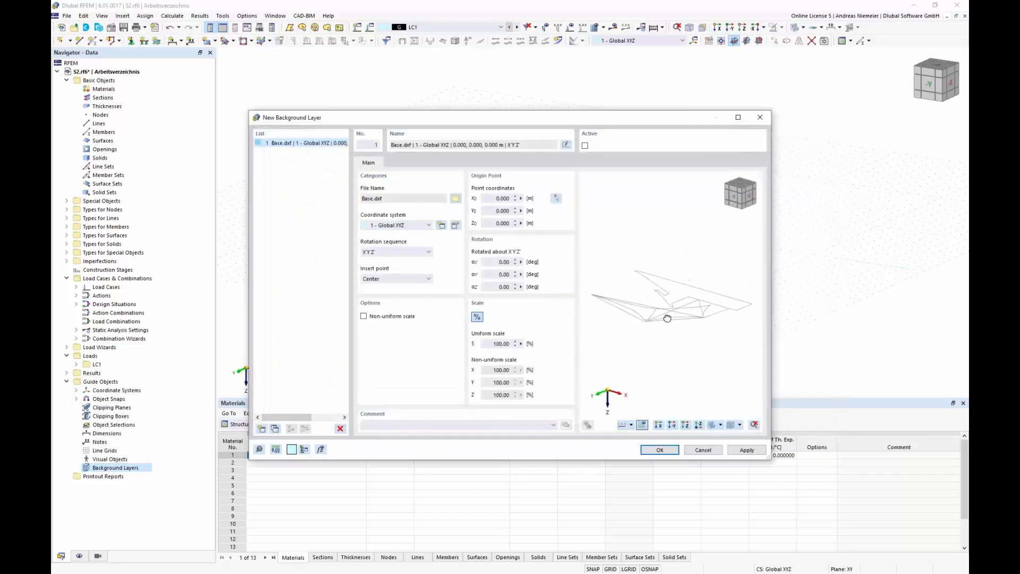
Rotate the Base.dxf background layer by 90° about X and 180° about Z
ctrl+middle_drag(667, 318, 640, 351)
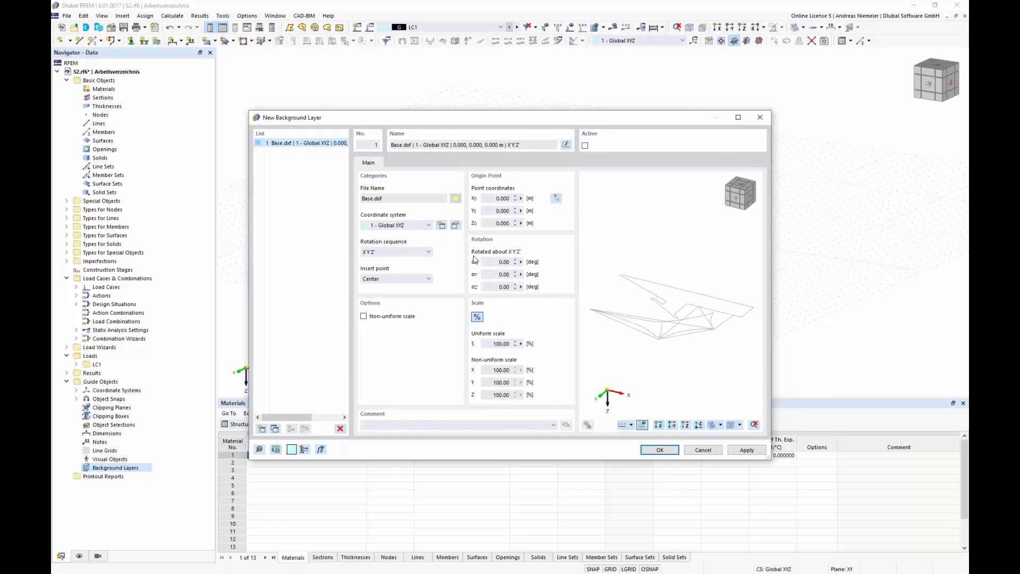
click(496, 261)
text(90)
click(498, 287)
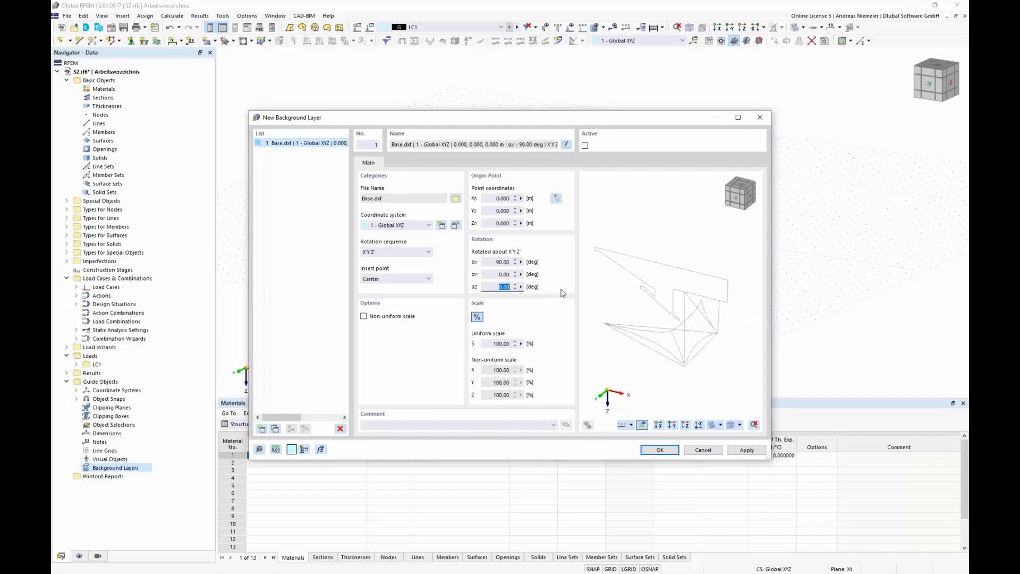
text(180)
click(502, 262)
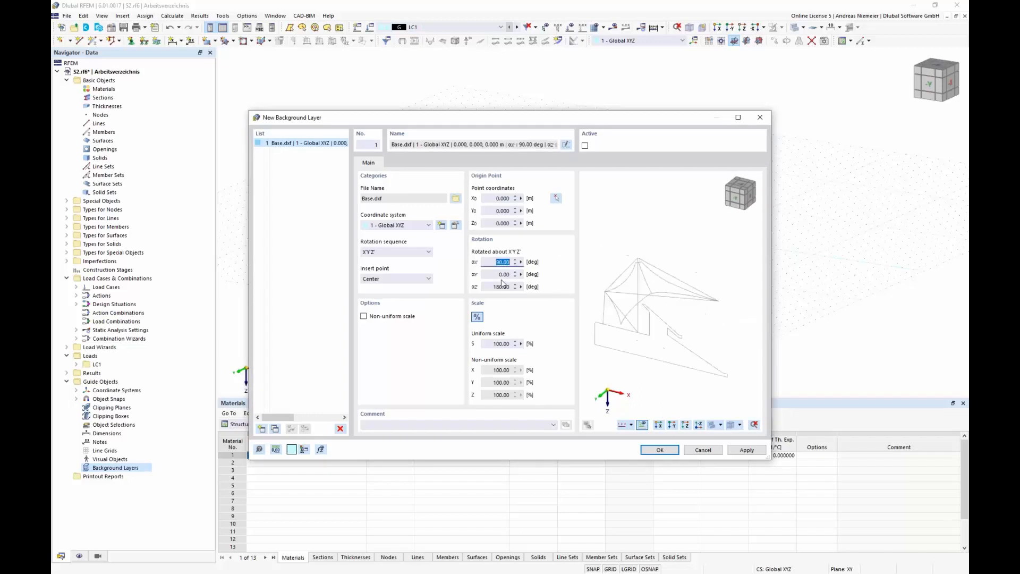
scroll(638, 348, down, 1)
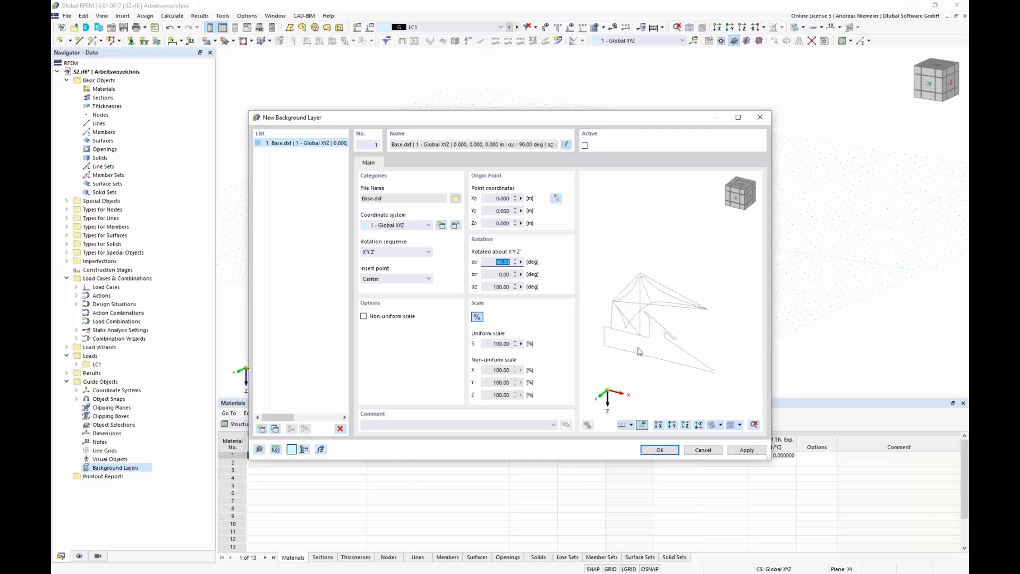
Create the Base.dxf background layer and activate it so its lines can guide modelling in the work area
click(660, 449)
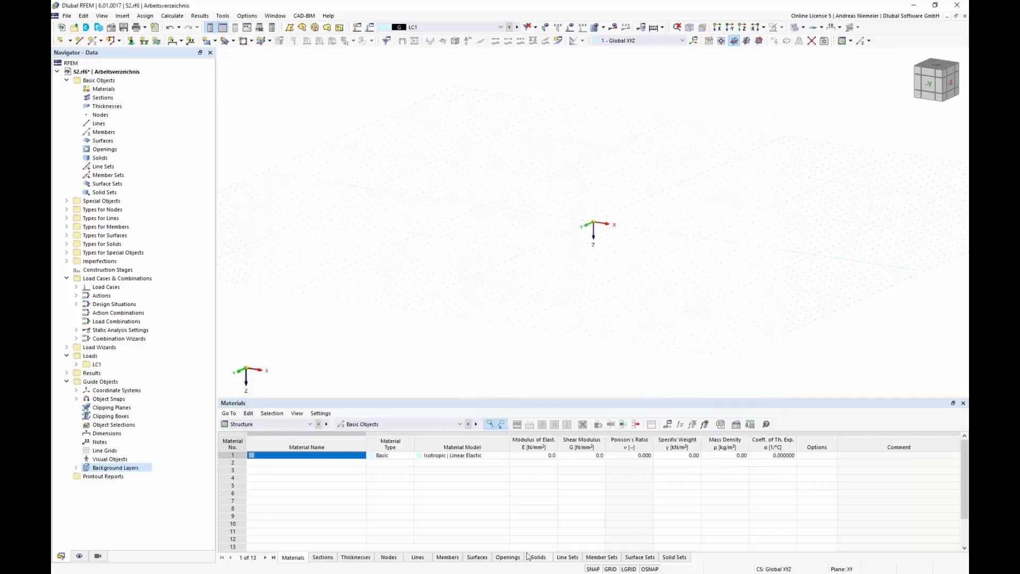
click(76, 467)
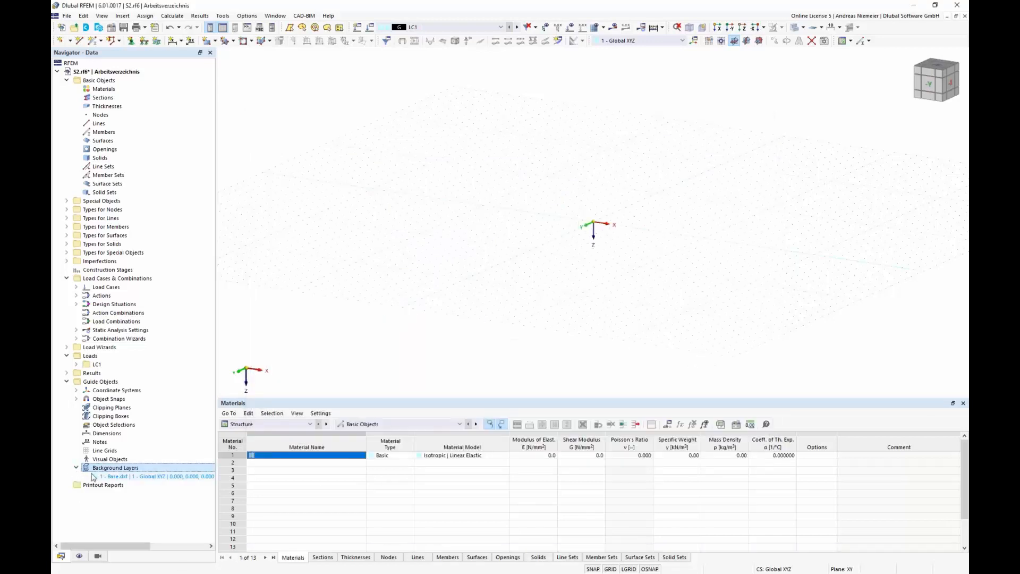
right_click(113, 477)
click(157, 354)
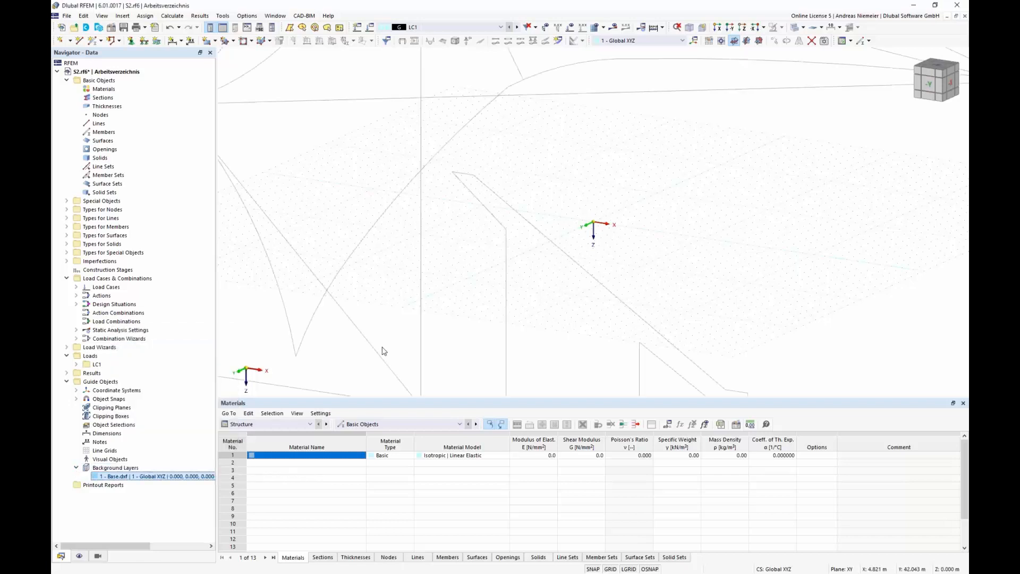
scroll(474, 181, down, 7)
ctrl+middle_drag(473, 198, 526, 345)
scroll(467, 236, up, 5)
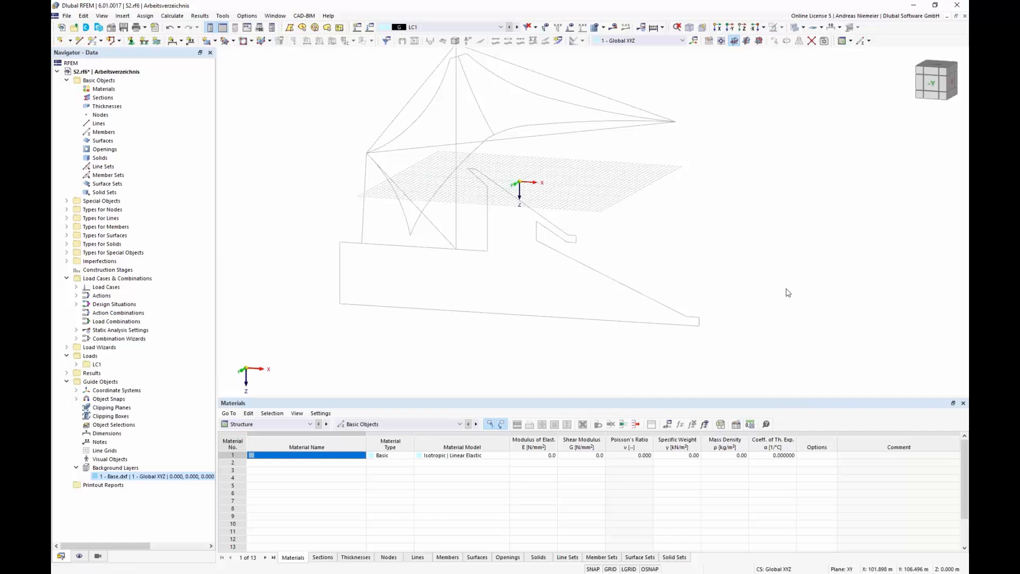
scroll(469, 354, down, 2)
scroll(457, 277, up, 2)
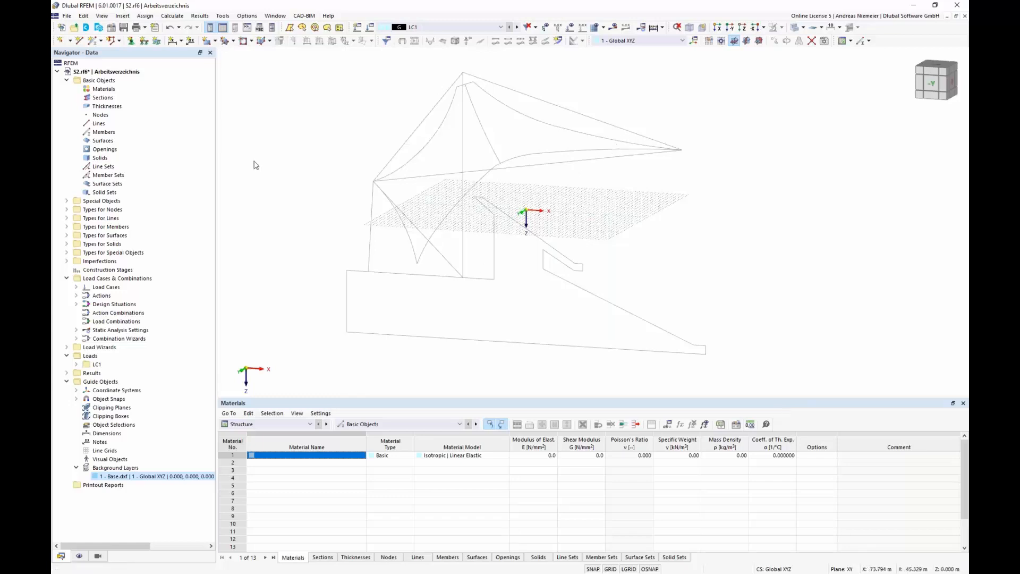
Start a new beam member with a thin-walled circular hollow section of 1000 mm diameter and 10 mm wall thickness
click(95, 44)
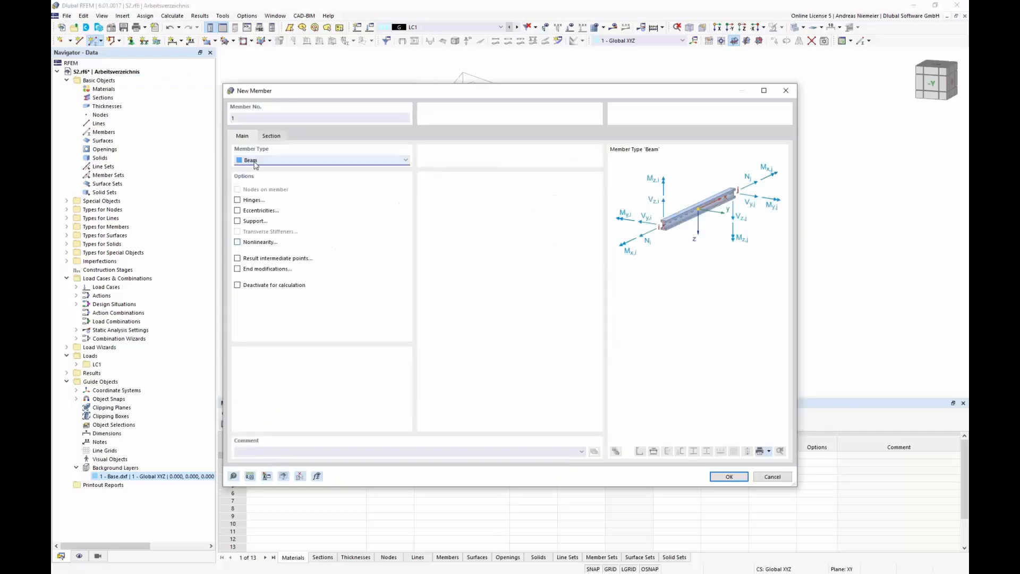
click(271, 135)
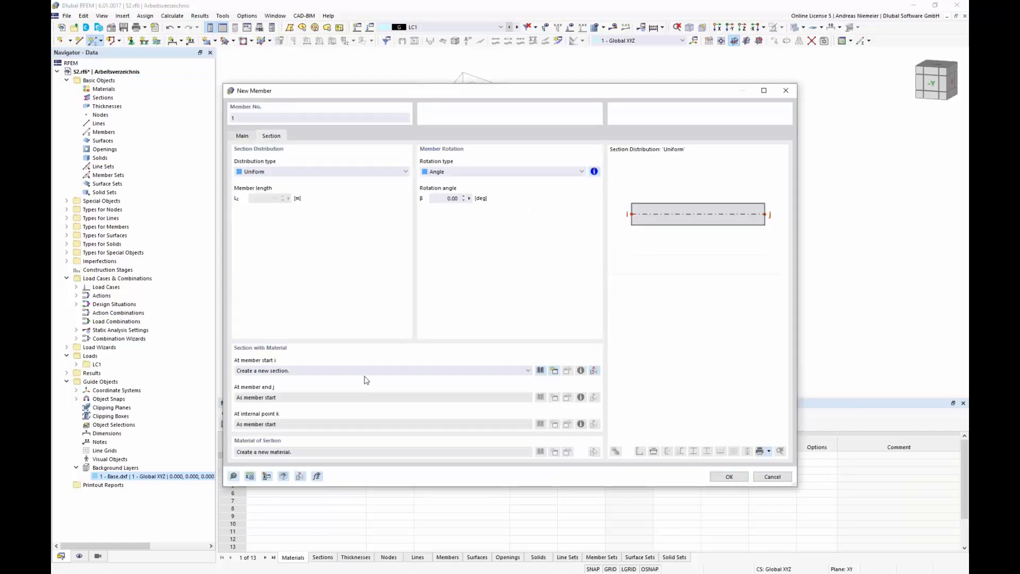
click(540, 370)
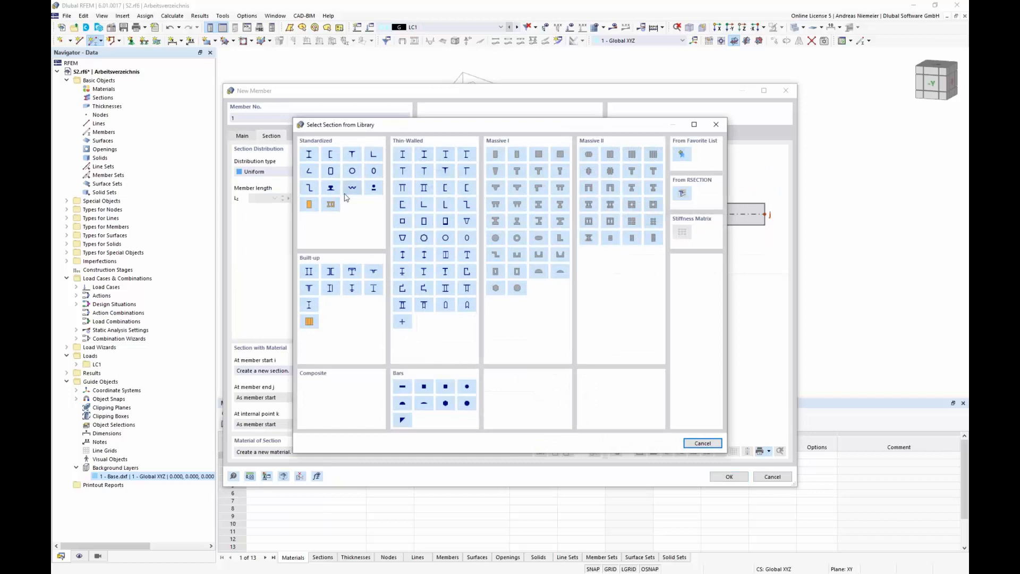
click(447, 239)
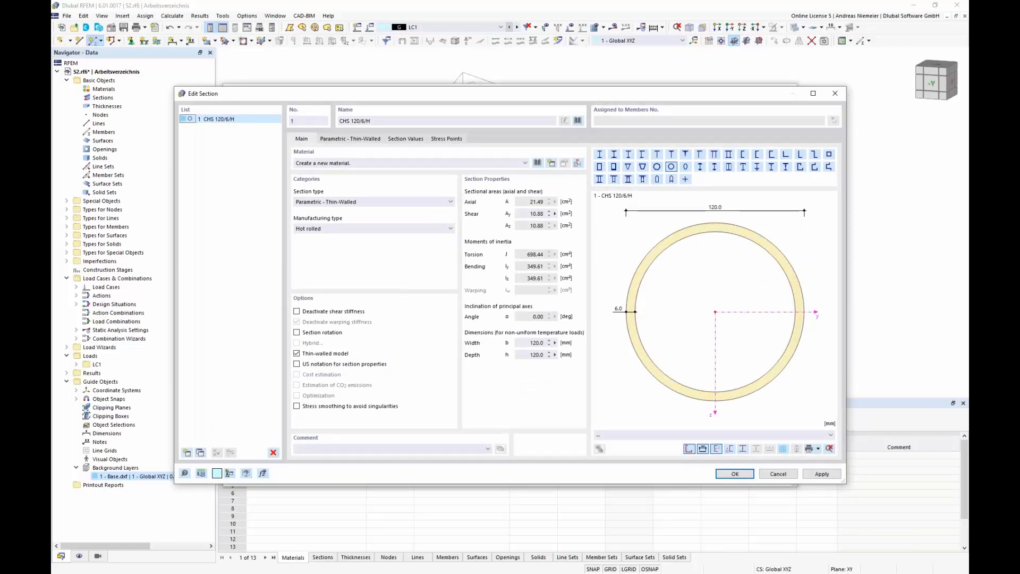
click(366, 138)
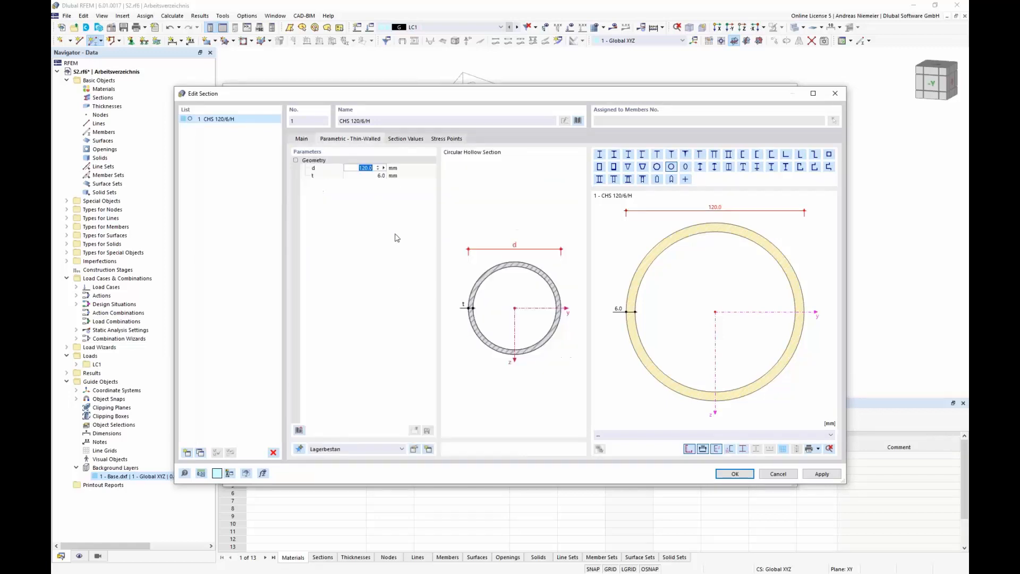
text(1)
key(Tab)
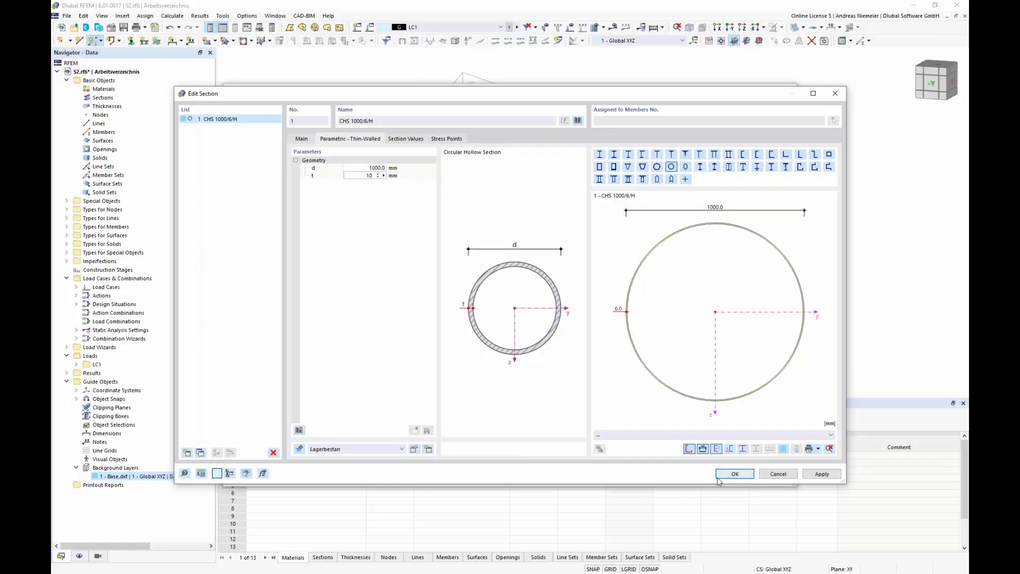
Open the material library for the 1000 mm section and filter it by the material type Steel
click(302, 140)
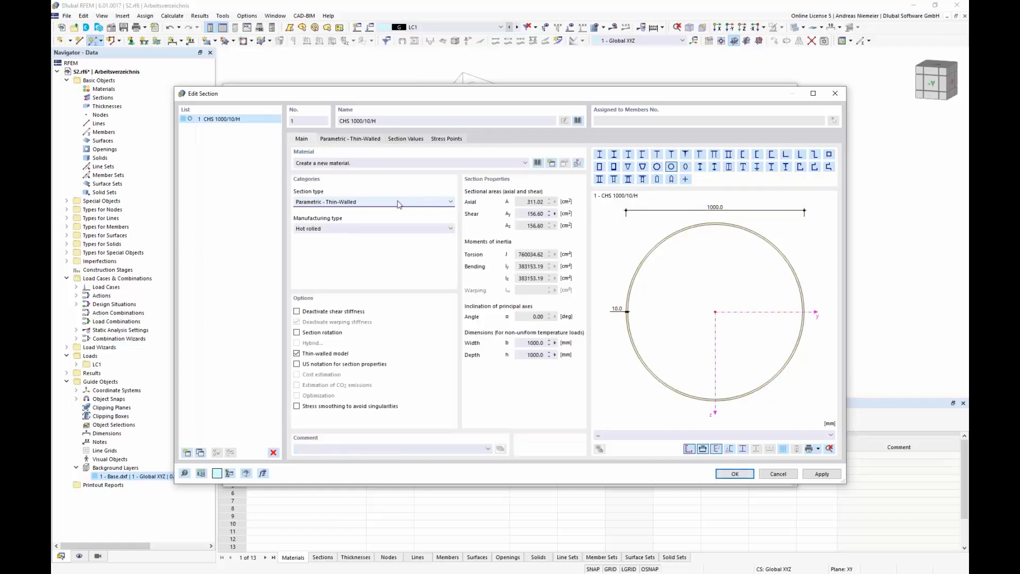
click(538, 163)
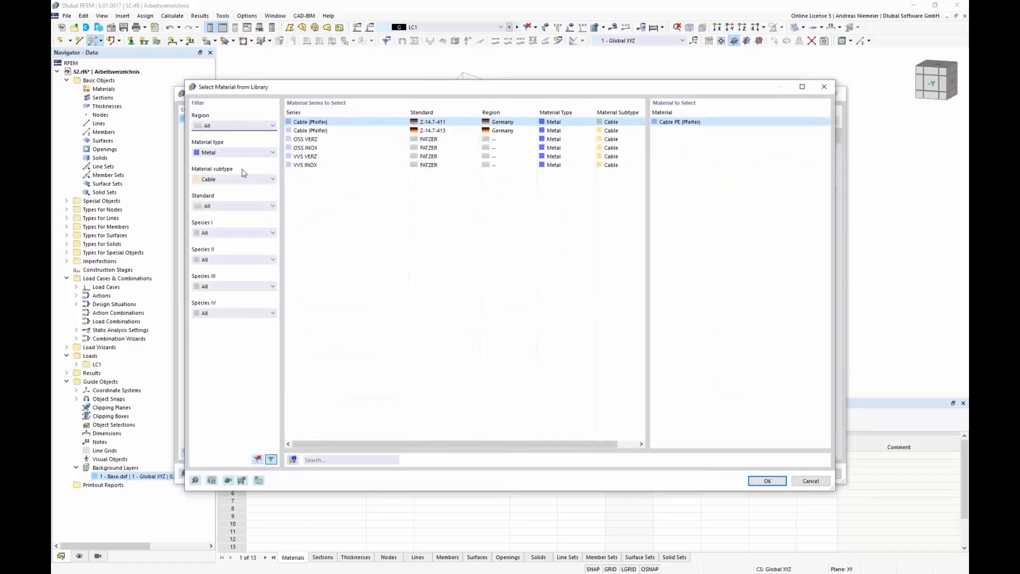
click(238, 153)
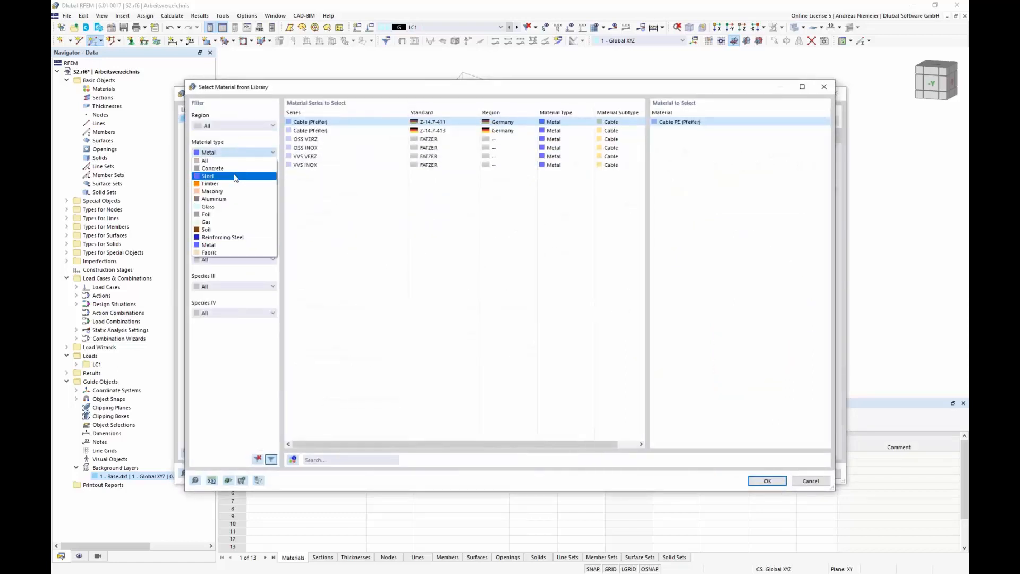
click(236, 176)
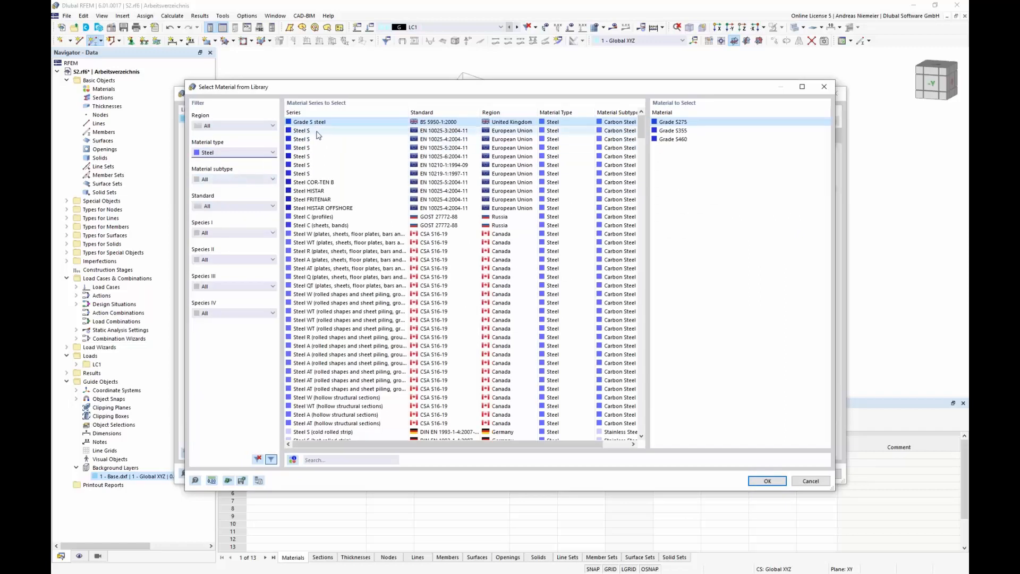
click(234, 178)
click(234, 178)
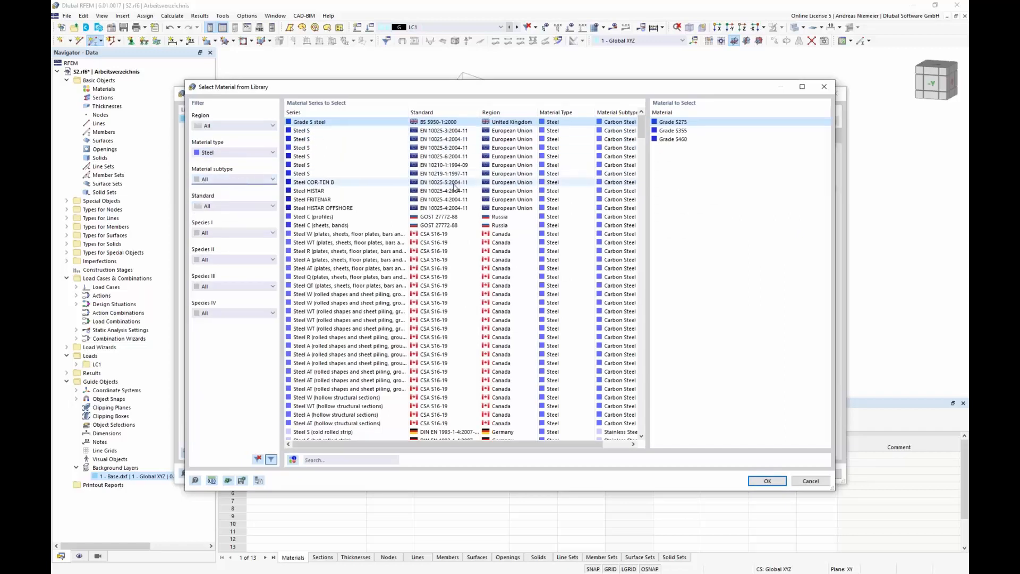
scroll(454, 185, down, 9)
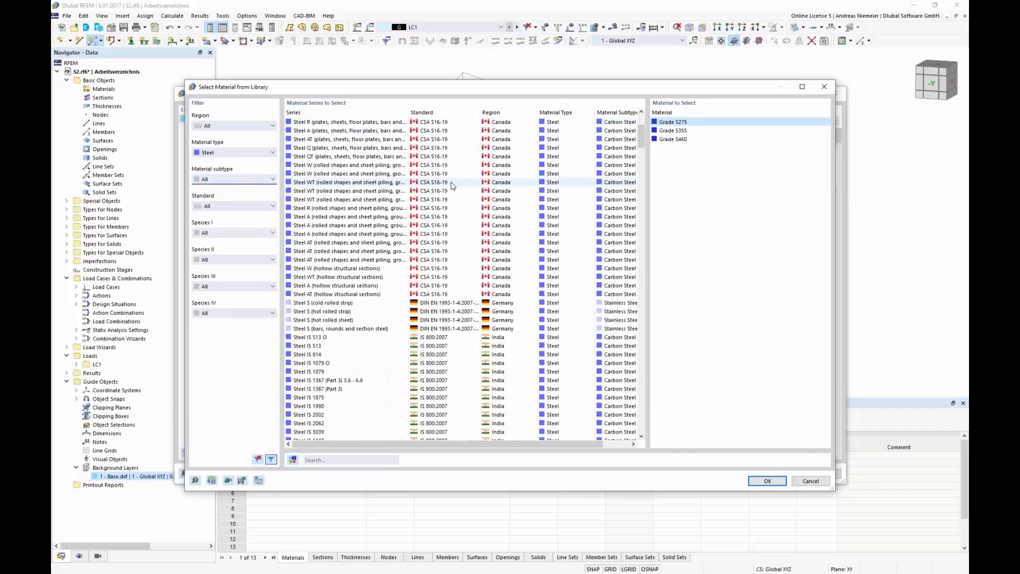
Limit the steel materials to standard EN 1993-1-1:2005-05, assign S355 to the section and accept the member definition
click(231, 206)
scroll(239, 297, down, 5)
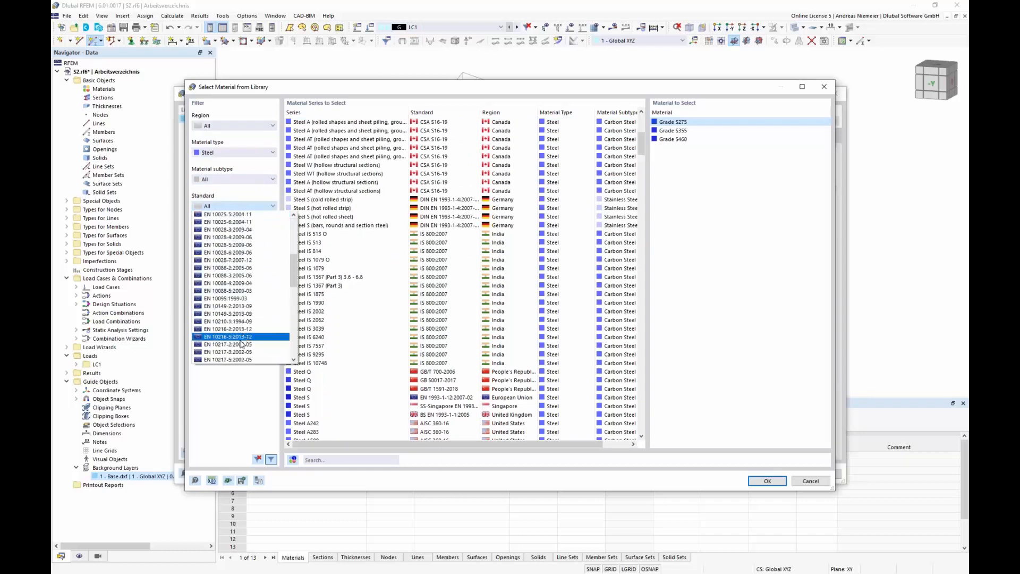
scroll(241, 344, down, 4)
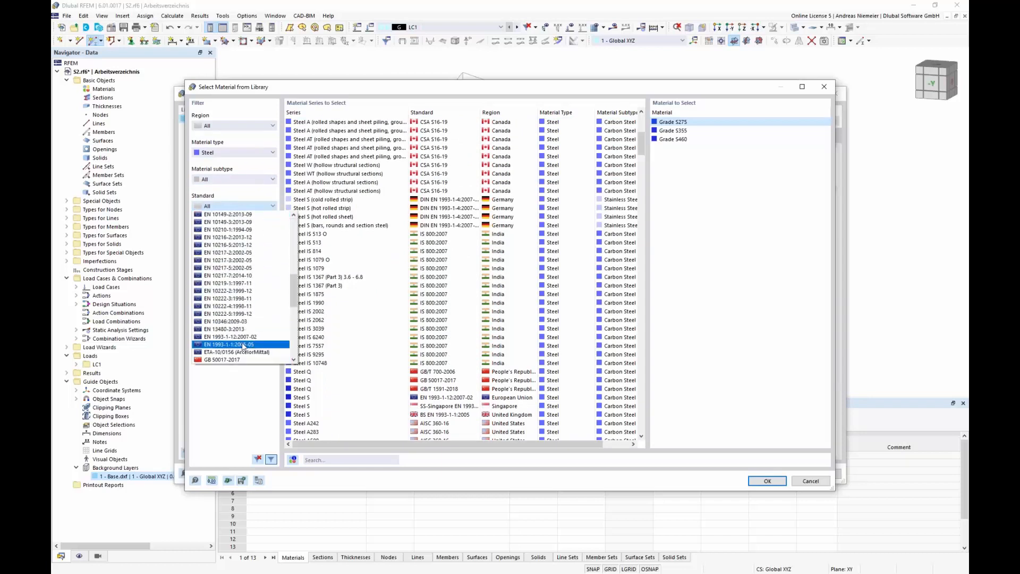
click(243, 344)
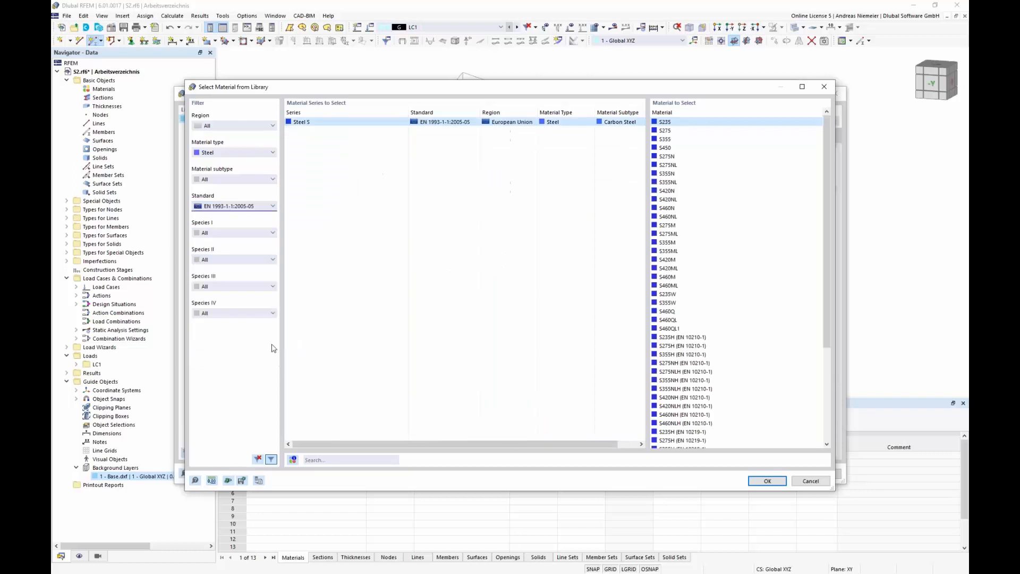
click(675, 140)
click(767, 481)
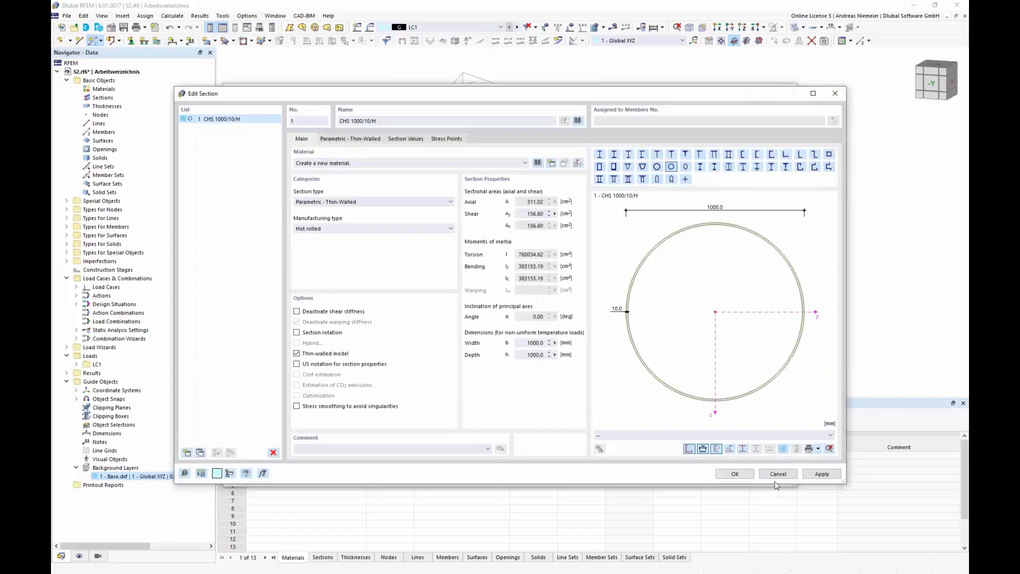
click(735, 474)
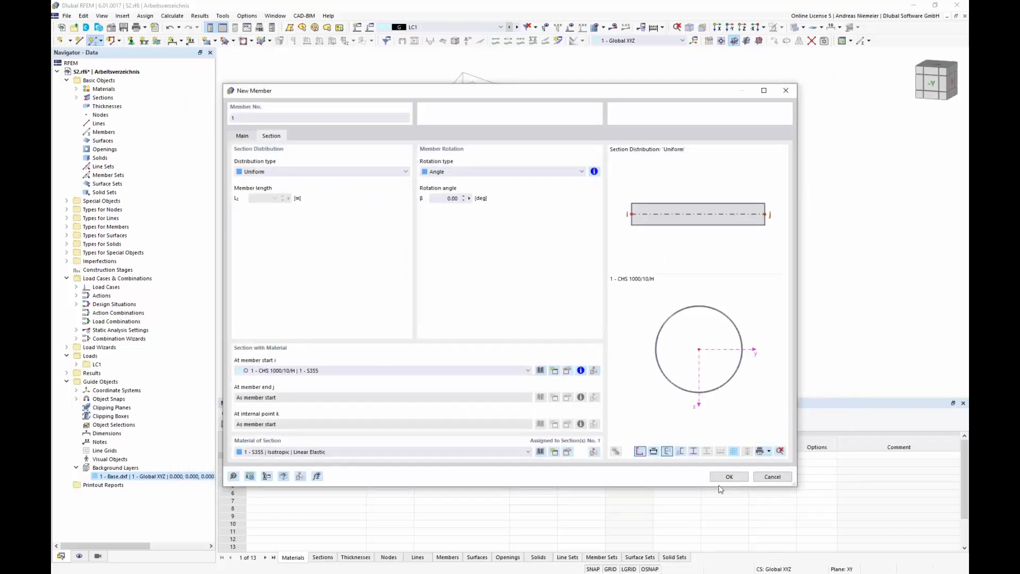
click(725, 477)
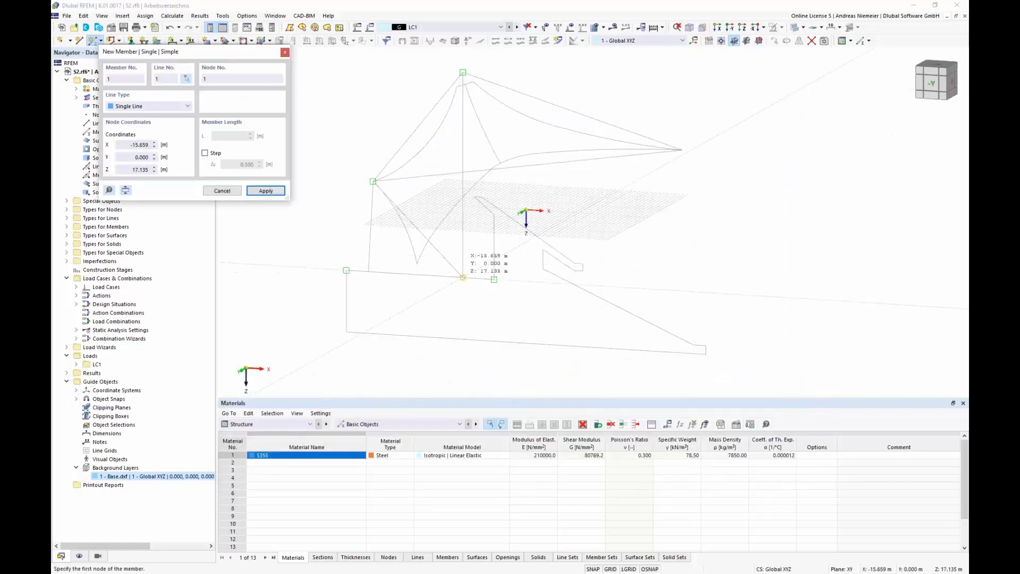
Draw the 49 m vertical mast member from the mast base to its top along the background layer line
click(462, 276)
click(463, 73)
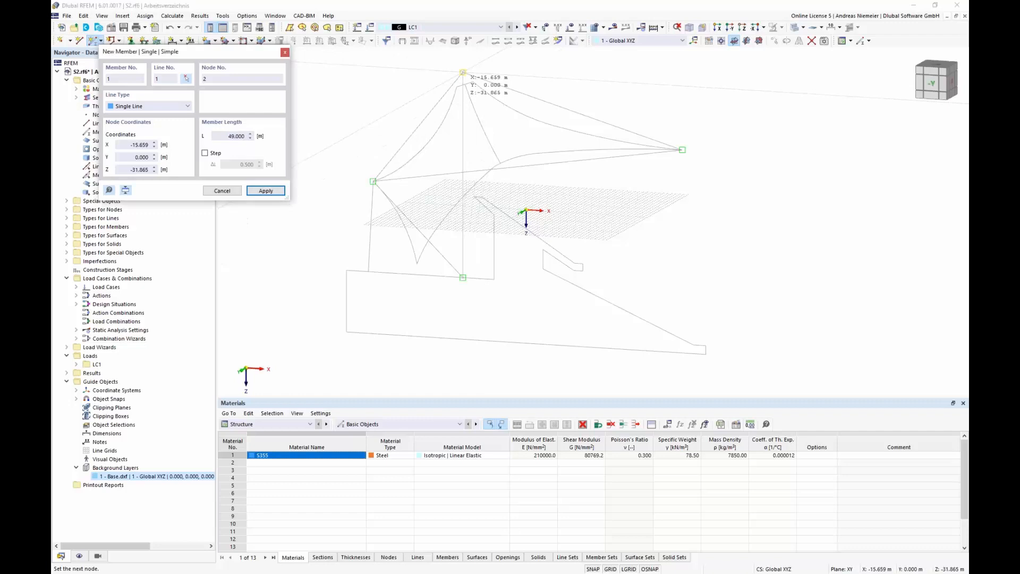
key(Escape)
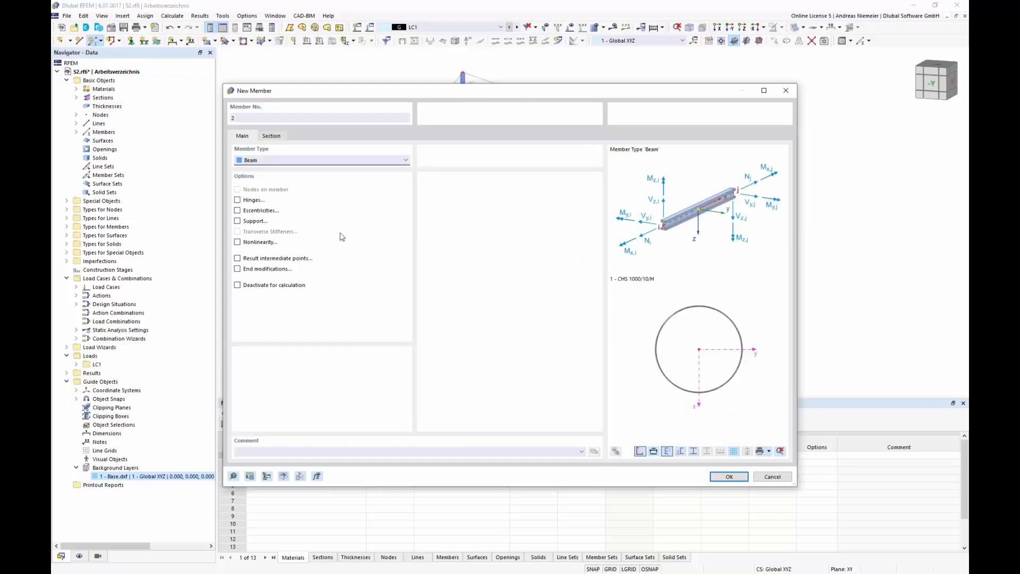
Define a second beam member with hinges enabled and a circular hollow section of 600 mm diameter and 10 mm wall thickness
click(237, 199)
click(270, 136)
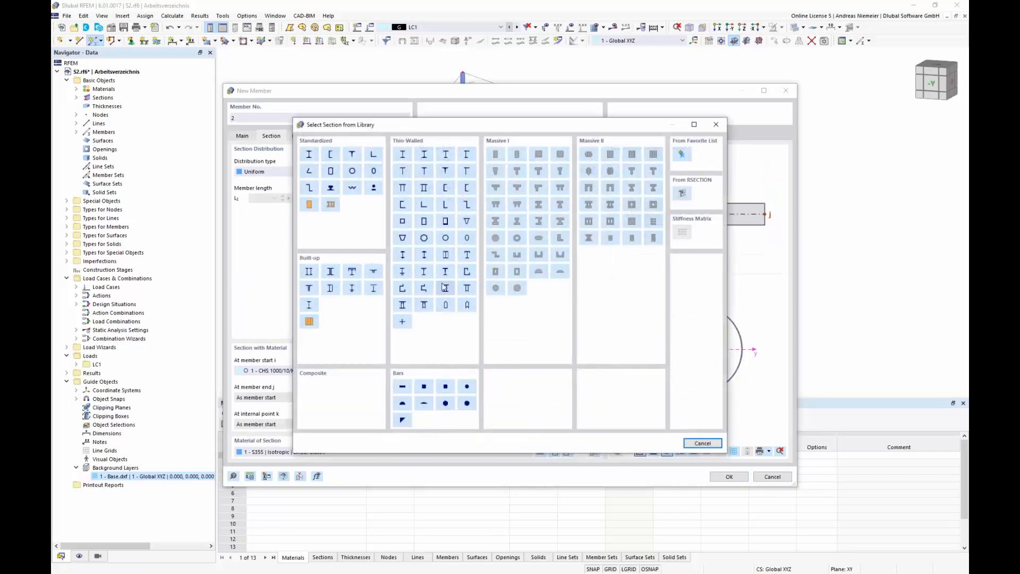
click(445, 243)
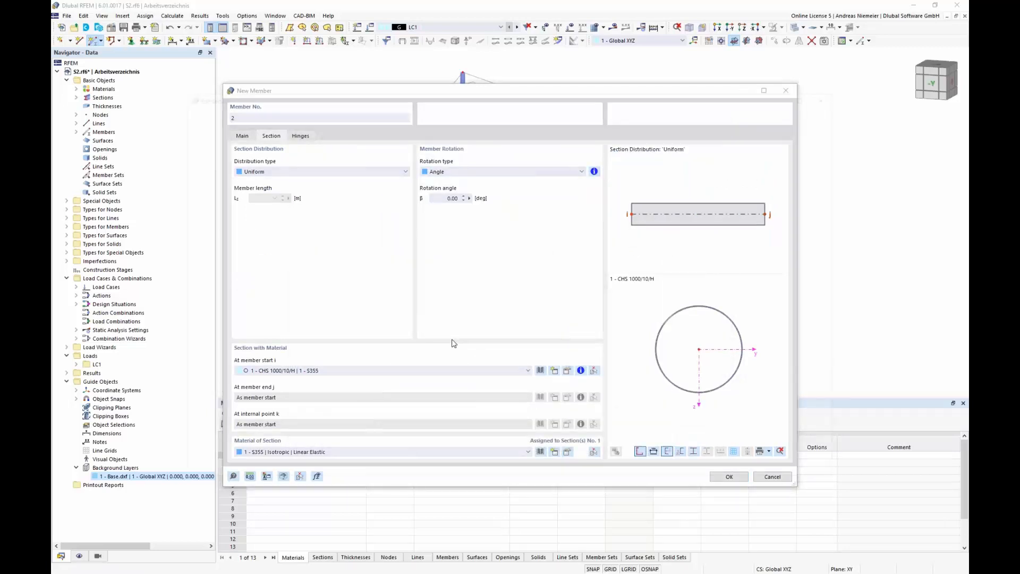
click(351, 139)
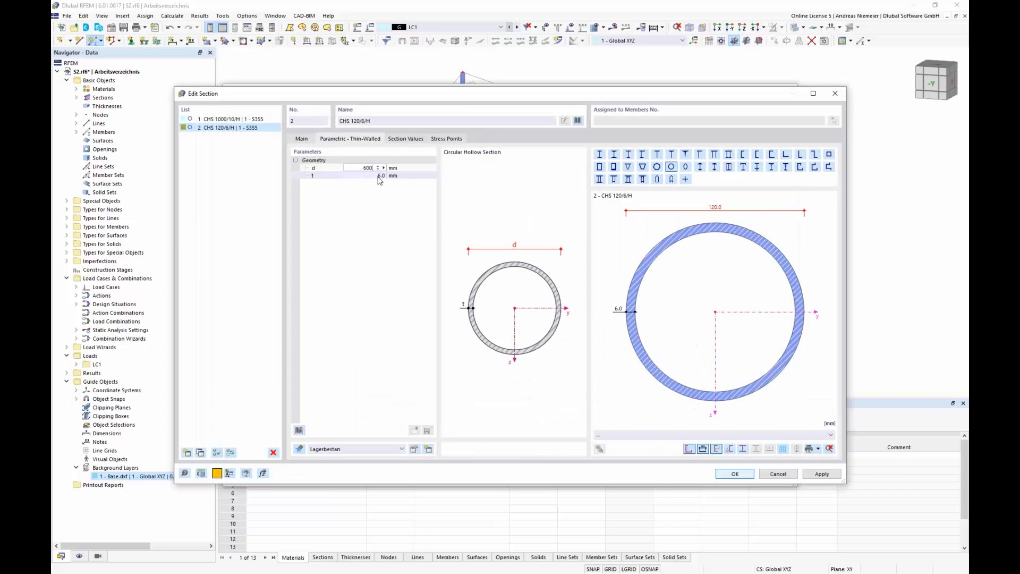
key(Tab)
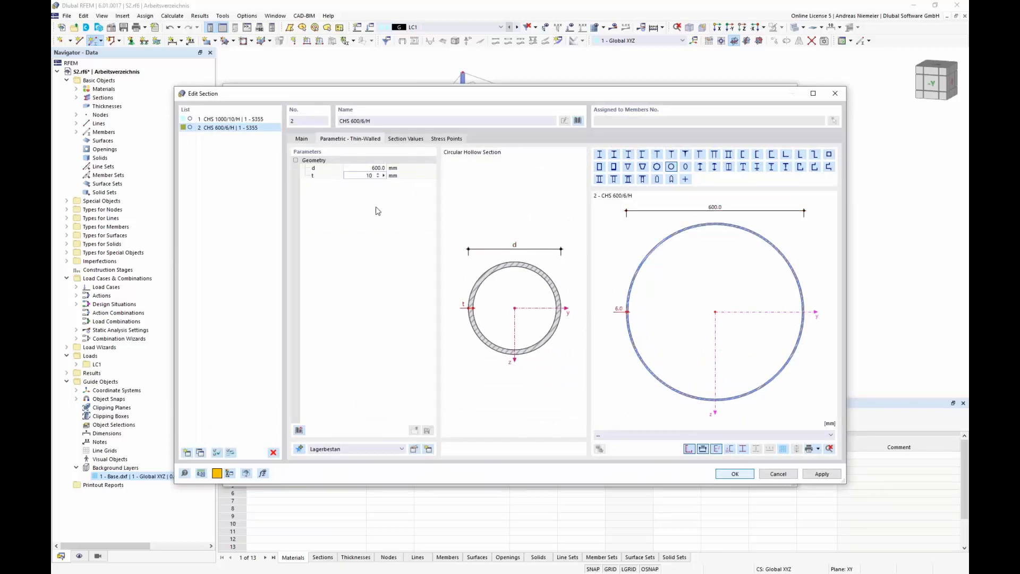
key(Return)
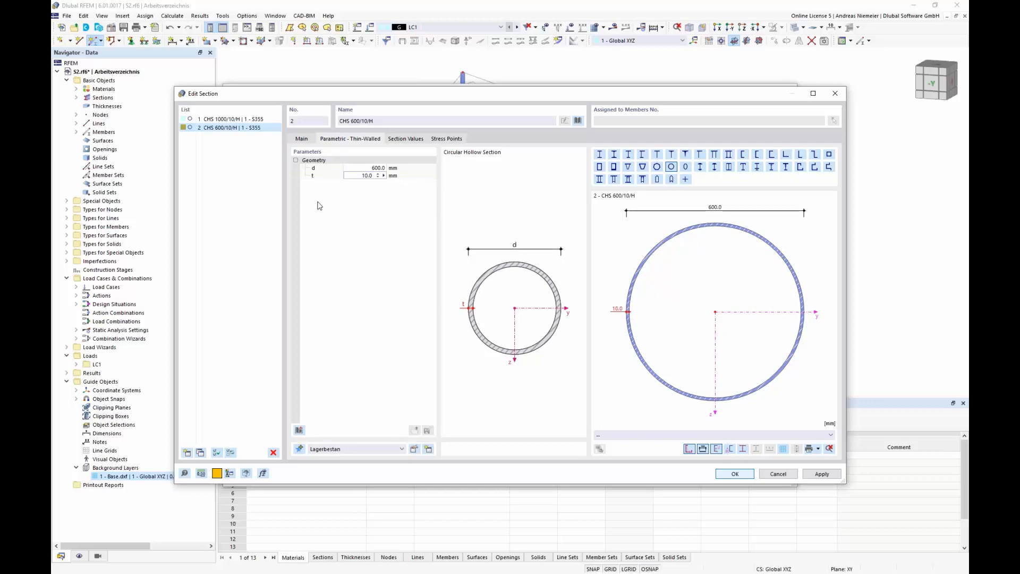
click(731, 473)
Assign the second member a new start hinge in the local xyz system that releases rotations φy and φz
click(300, 137)
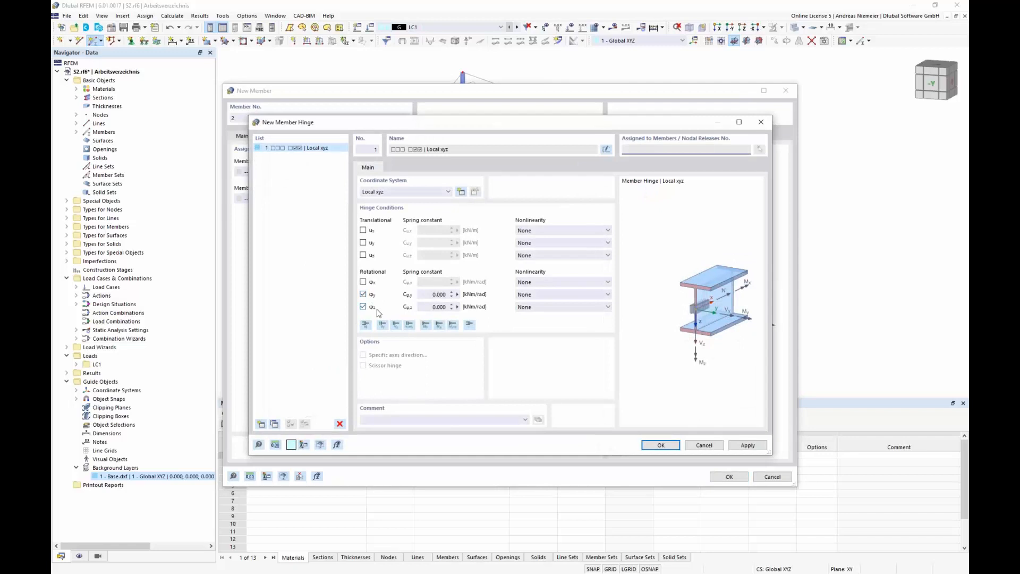
click(659, 445)
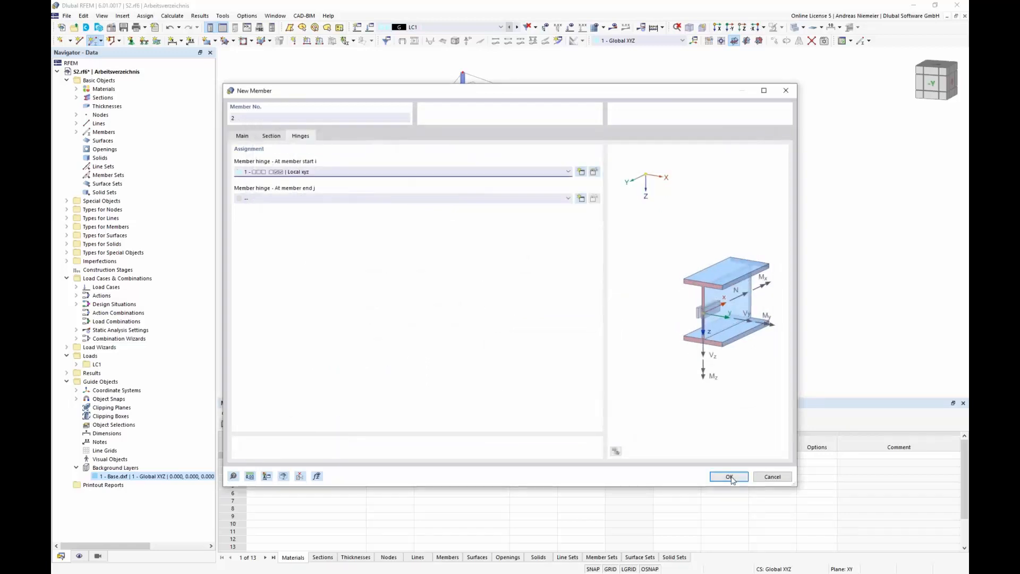
click(728, 475)
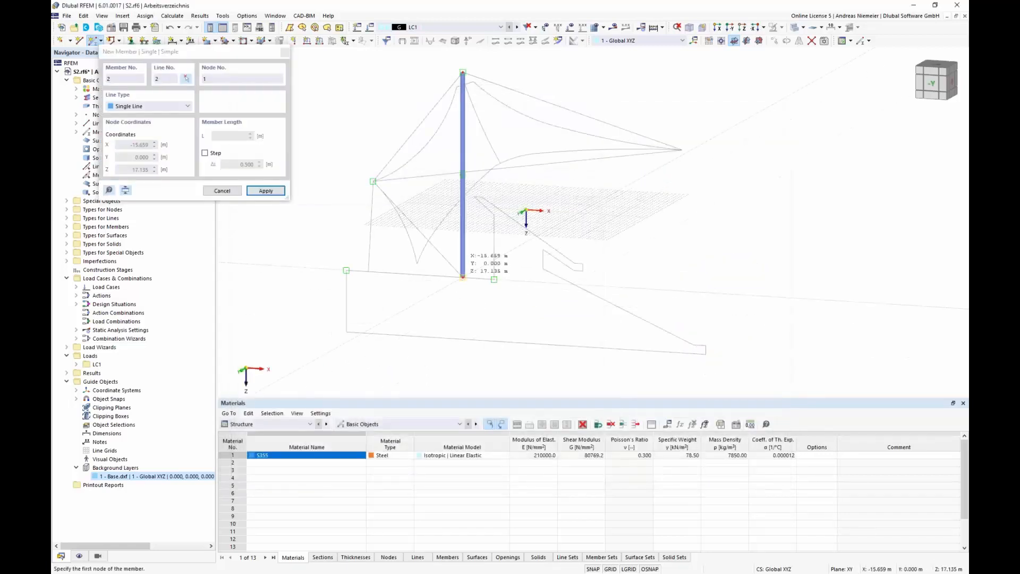
Draw the inclined strut member between the mast base and the left membrane corner of the background layer
click(373, 181)
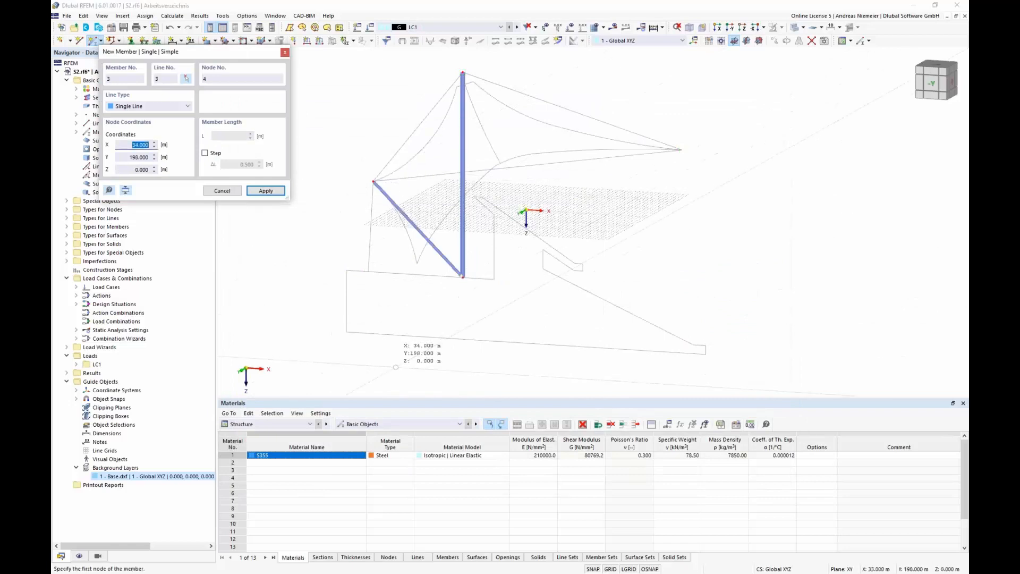
click(462, 276)
mouse_move(556, 286)
ctrl+middle_down()
mouse_move(396, 286)
mouse_move(547, 291)
ctrl+middle_up()
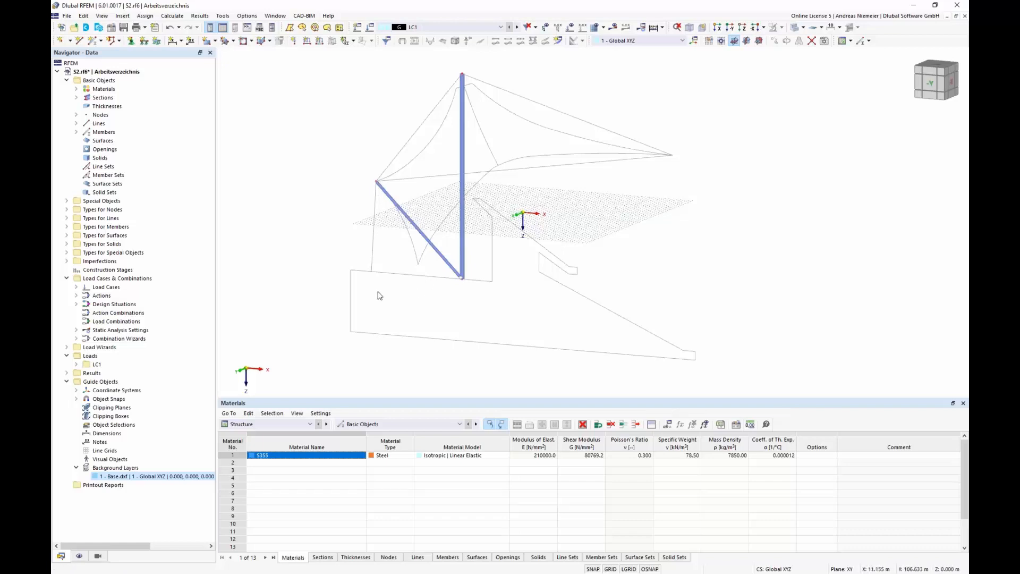
Copy the node at the strut's upper end by 144 m in the X direction
ctrl+middle_drag(617, 271, 530, 232)
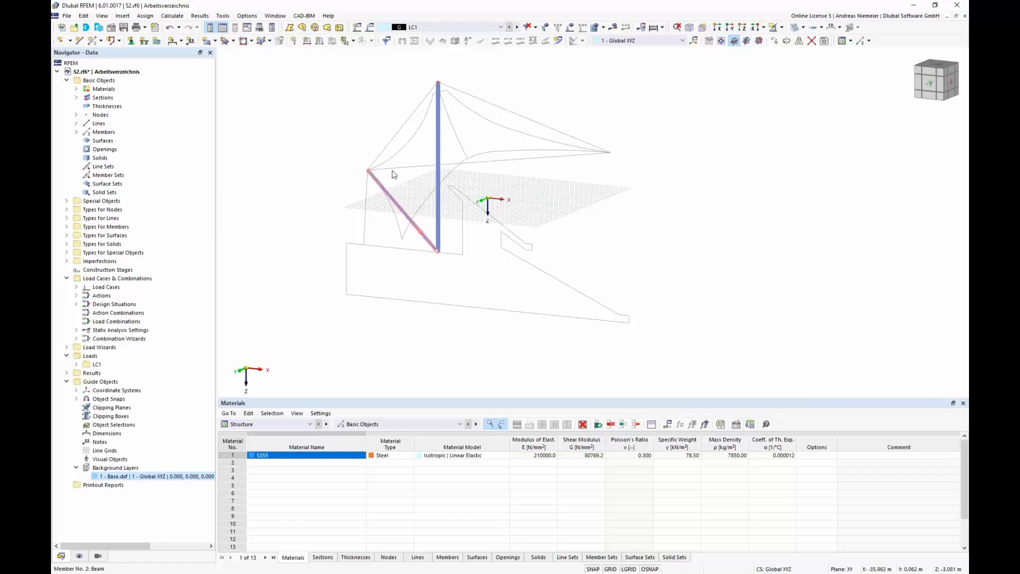
click(774, 41)
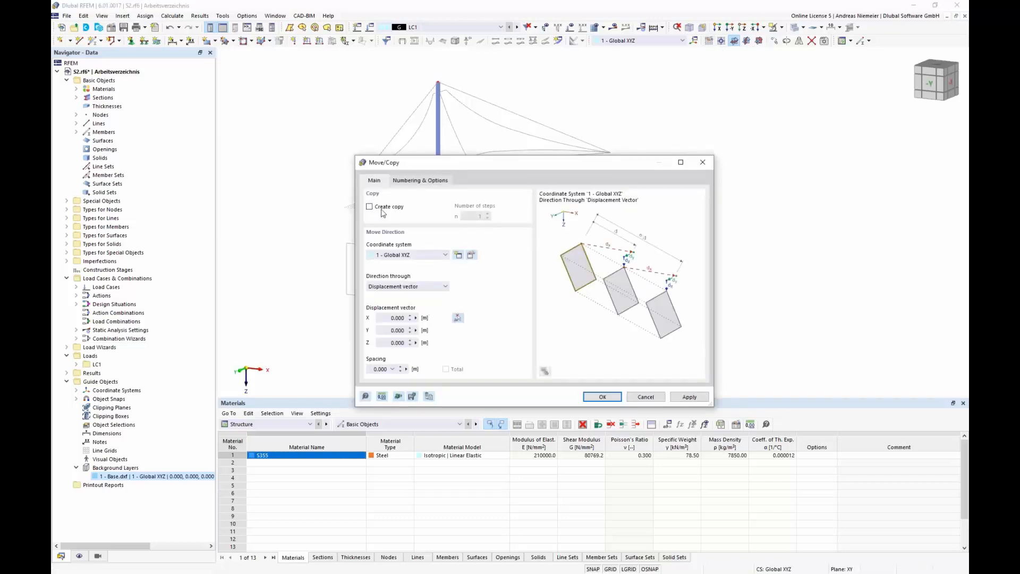
click(370, 206)
click(388, 317)
text(144)
click(592, 396)
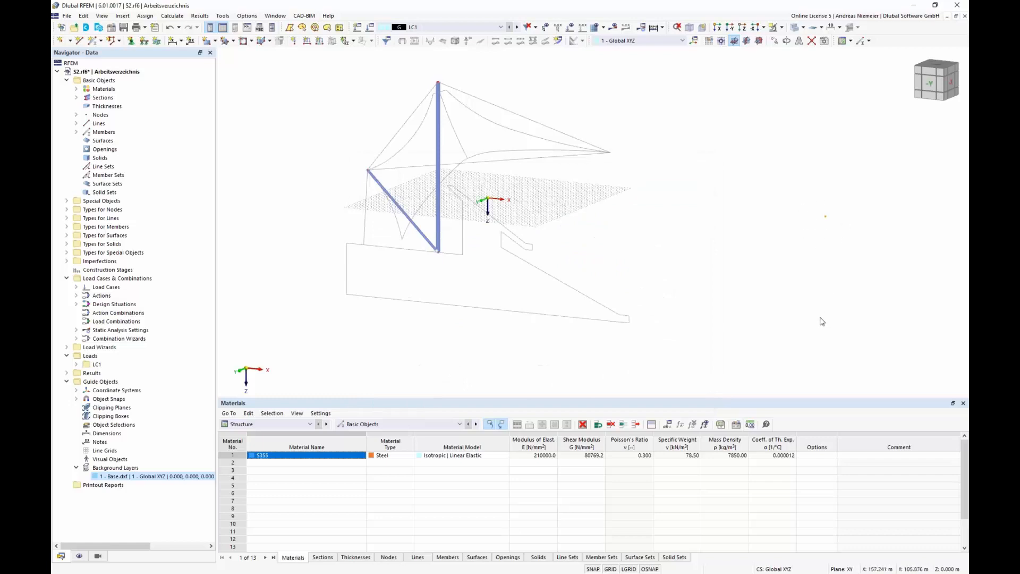
Place nodes on the background layer at the rear stay's foot, the membrane's low point and the far membrane tip
click(61, 41)
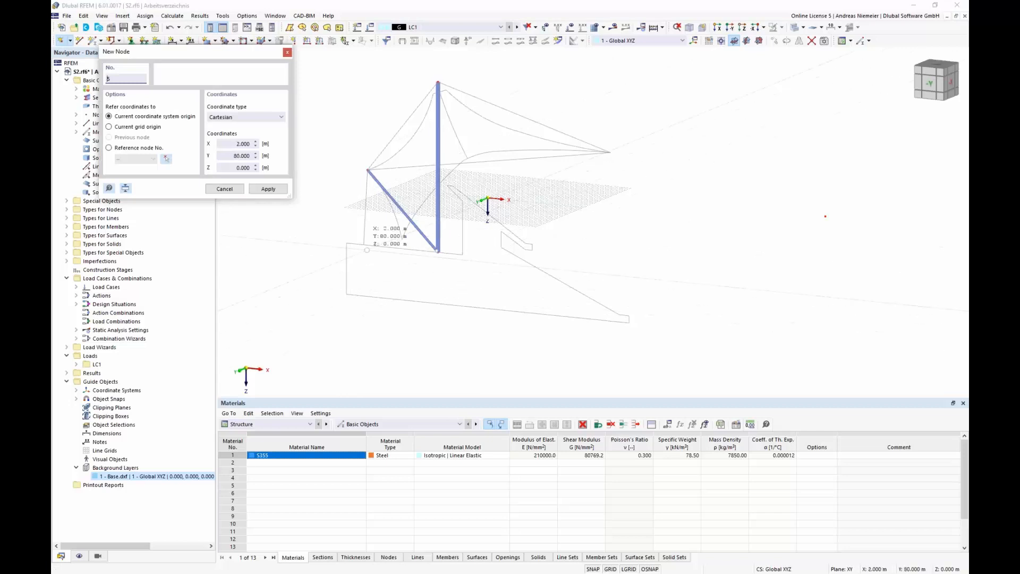
click(364, 244)
click(402, 240)
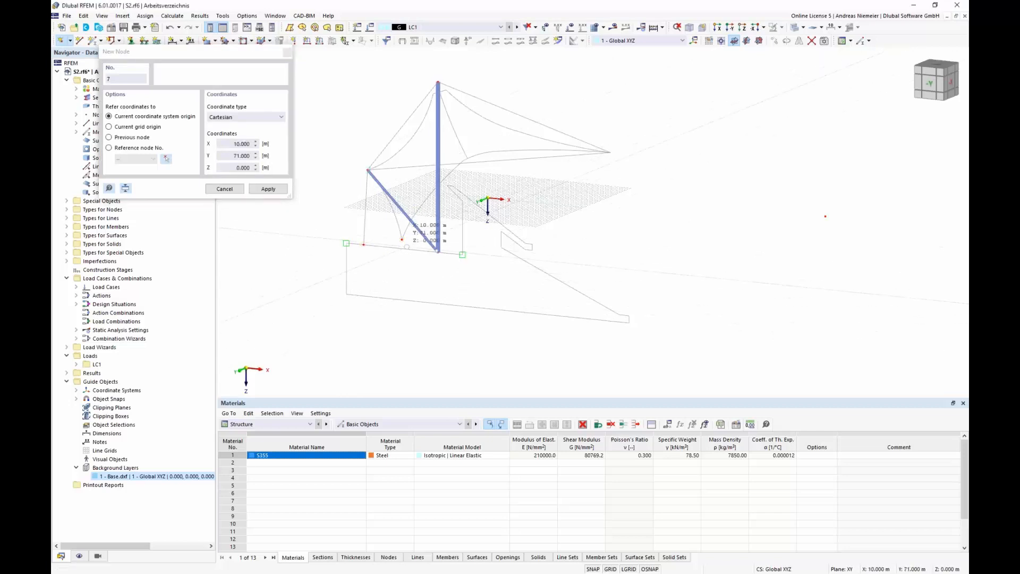
key(Escape)
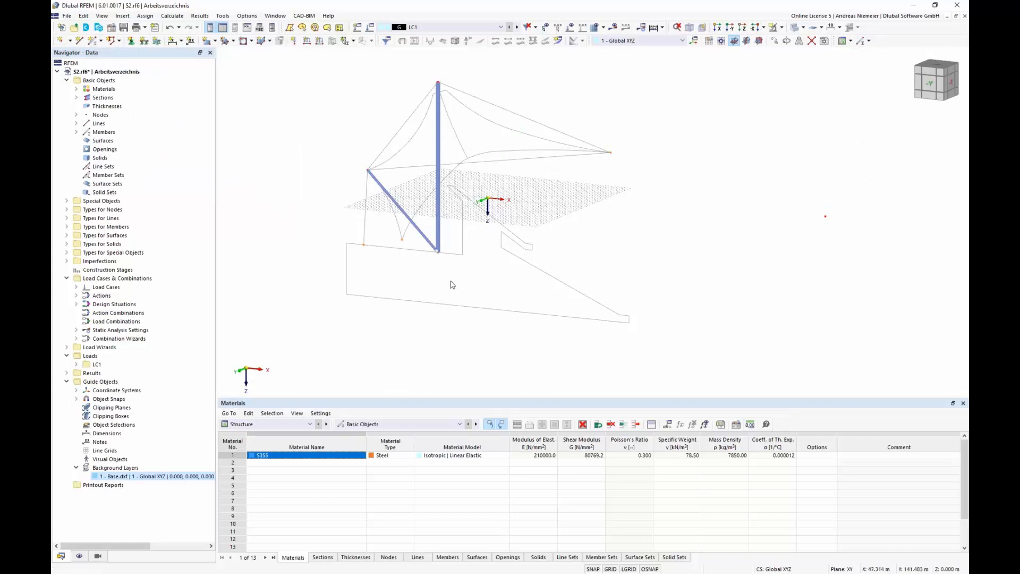
Create rotated copies of the three placed nodes at 7.5° to either side about the Z axis through the node offset by 144 m
click(786, 41)
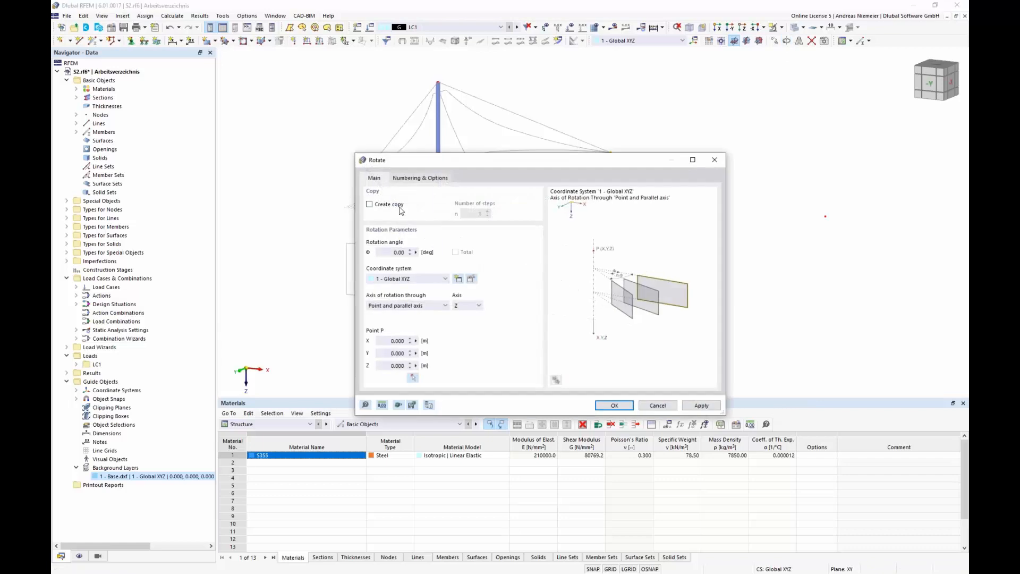
click(400, 211)
click(391, 252)
text(7,5)
click(413, 377)
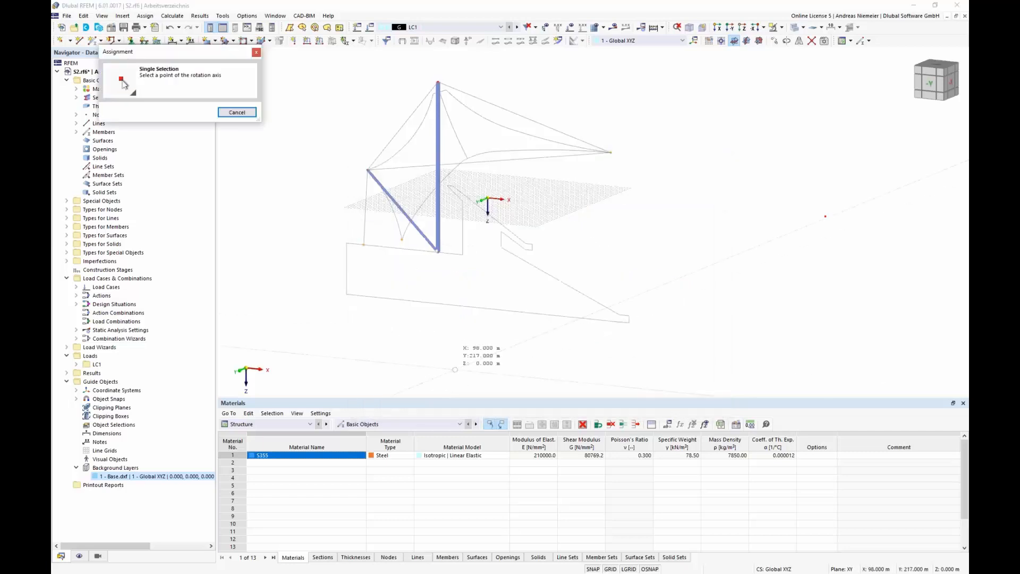
click(824, 217)
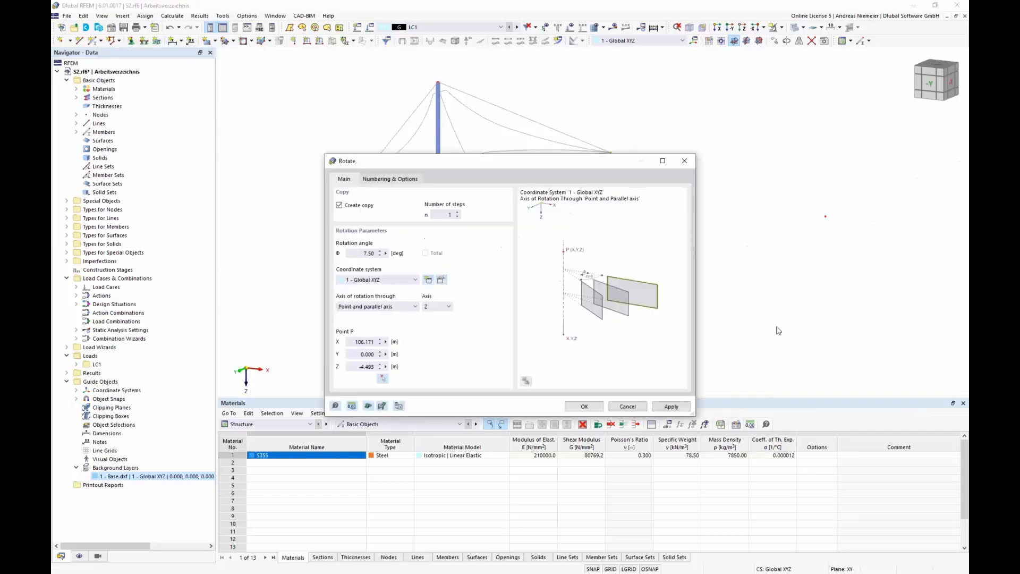
click(667, 407)
double_click(362, 254)
text(15)
click(584, 406)
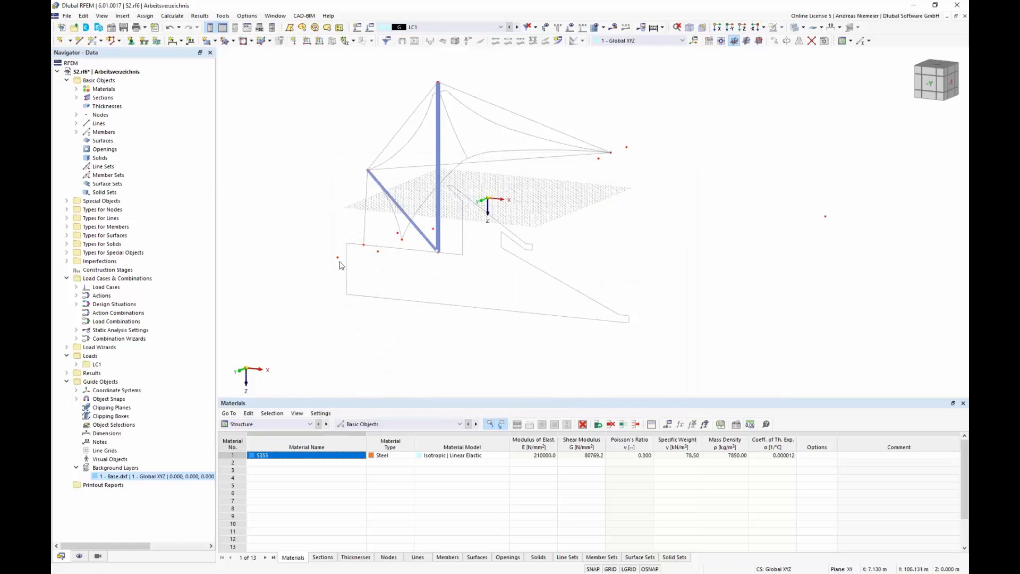
Define a new member of type Cable with a solid round bar section of 80 mm diameter in S355
click(935, 66)
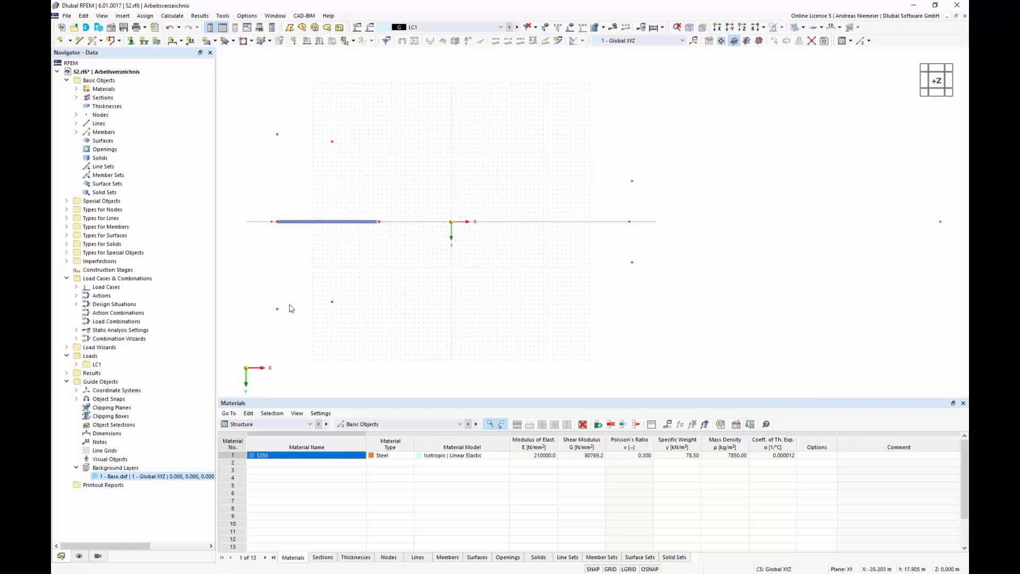
click(689, 27)
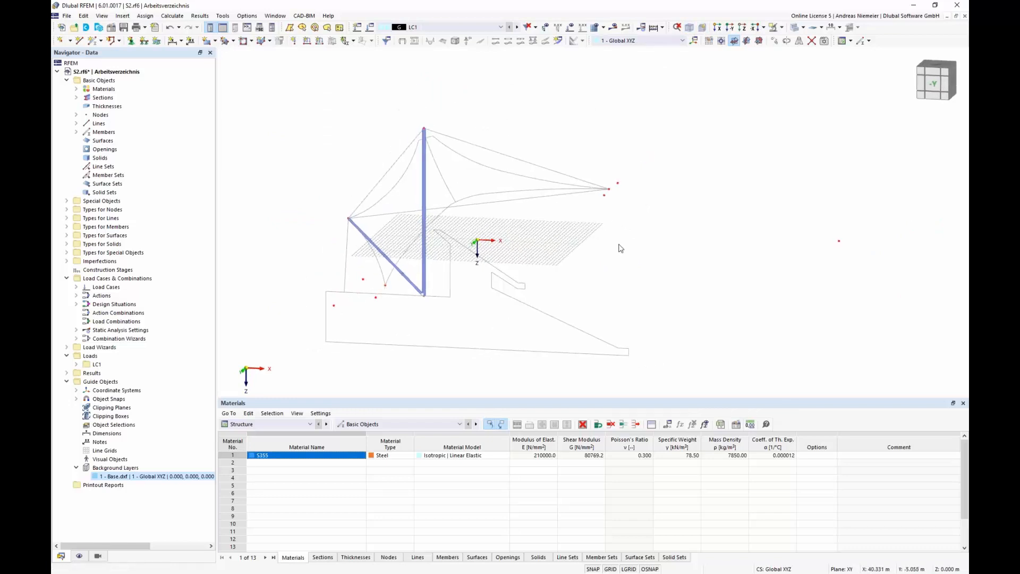
scroll(384, 289, up, 3)
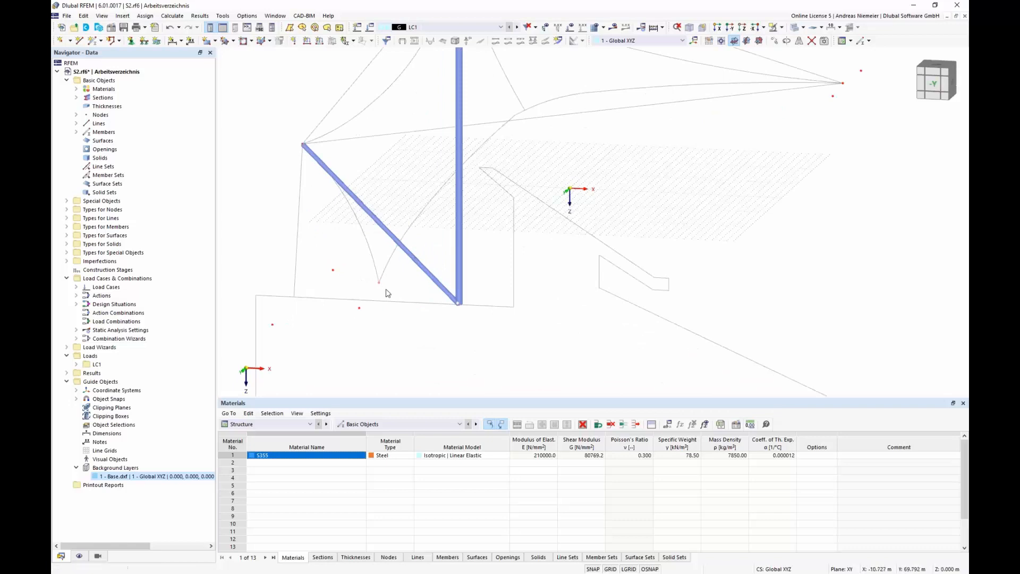
scroll(681, 295, down, 3)
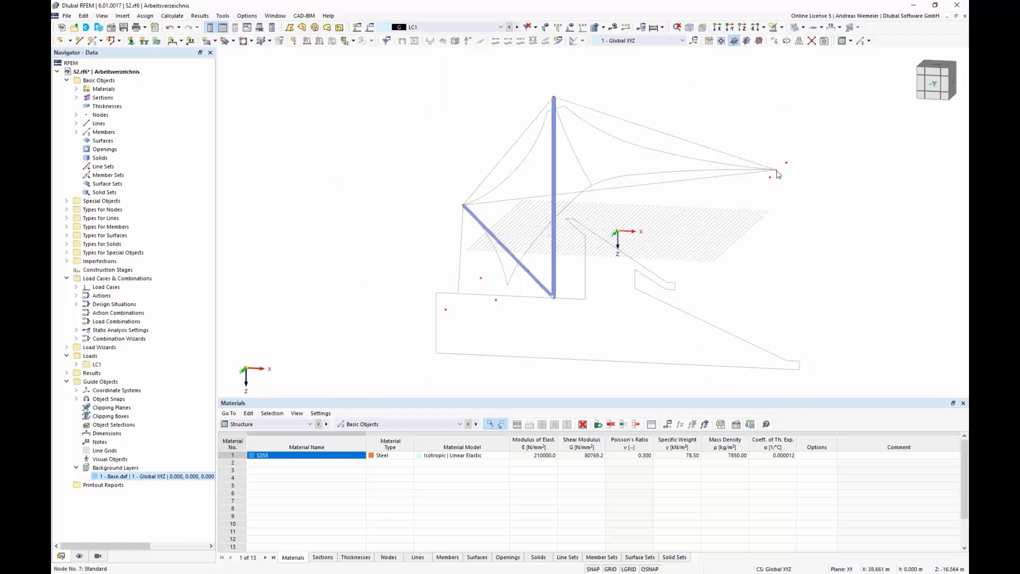
click(96, 43)
click(275, 161)
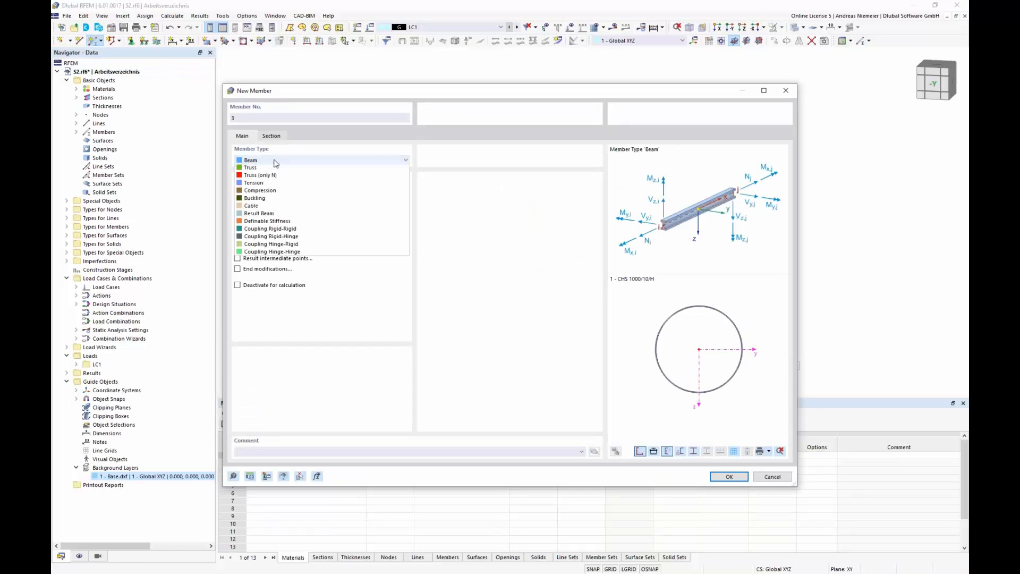
click(279, 232)
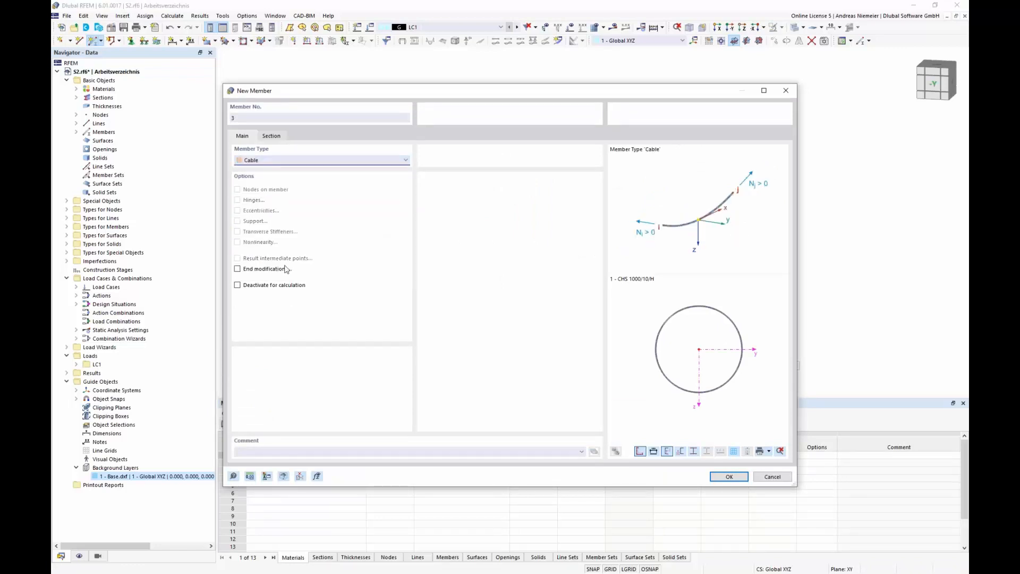
click(271, 137)
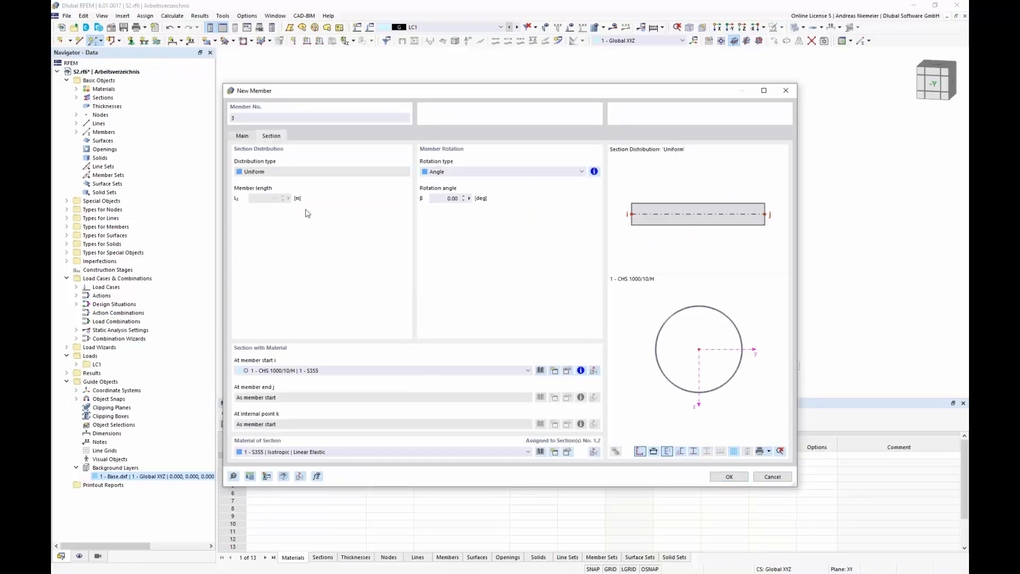
click(540, 371)
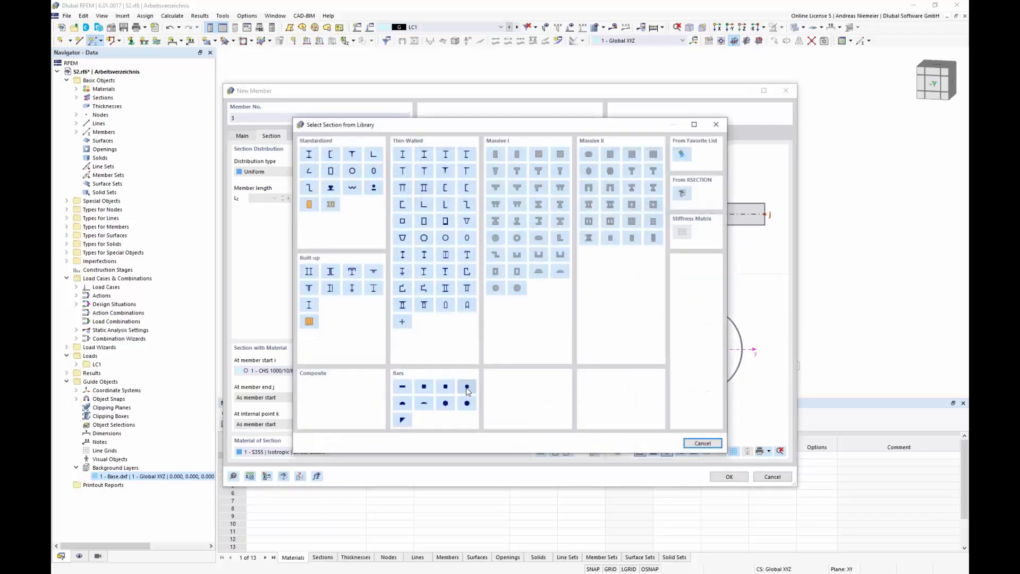
click(702, 443)
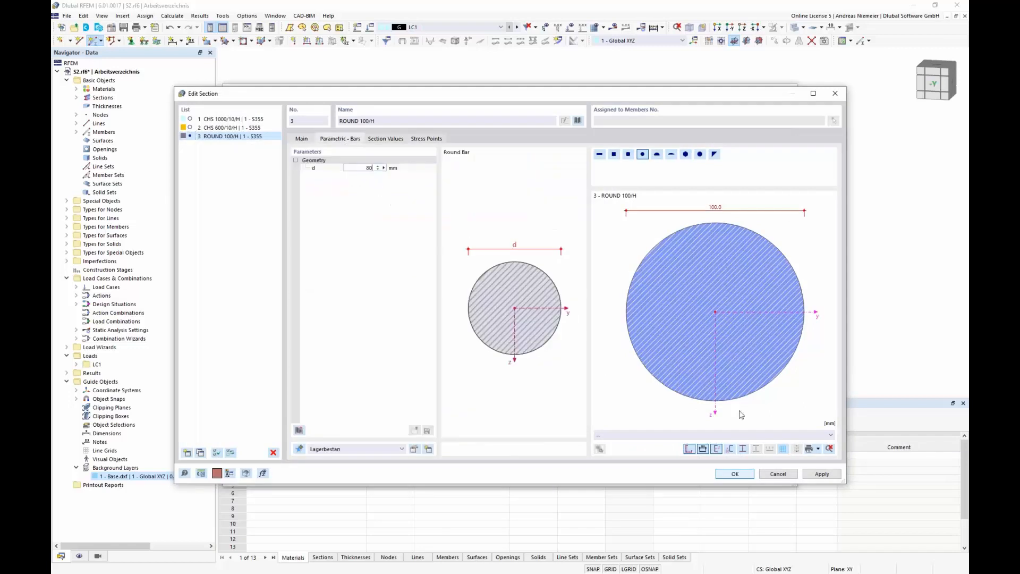
click(734, 473)
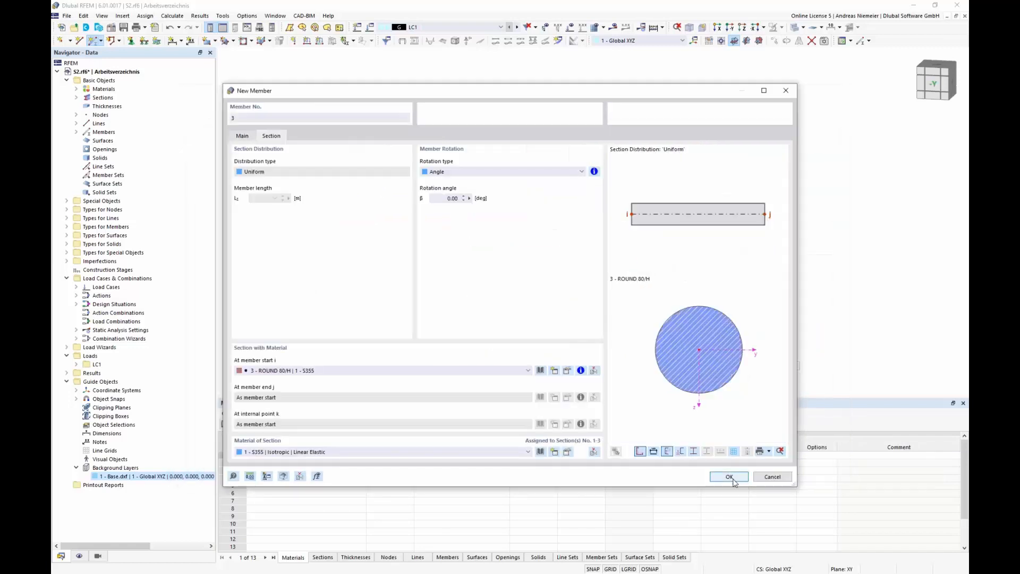
click(735, 479)
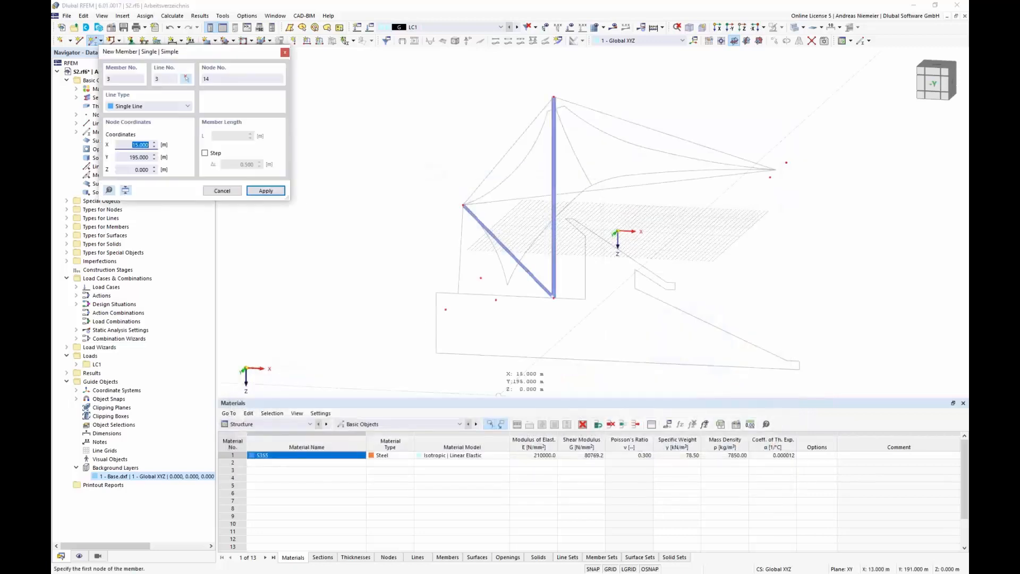
Draw cables from both rotated stay foot nodes to the strut's upper end, and one from there to the mast top
click(445, 309)
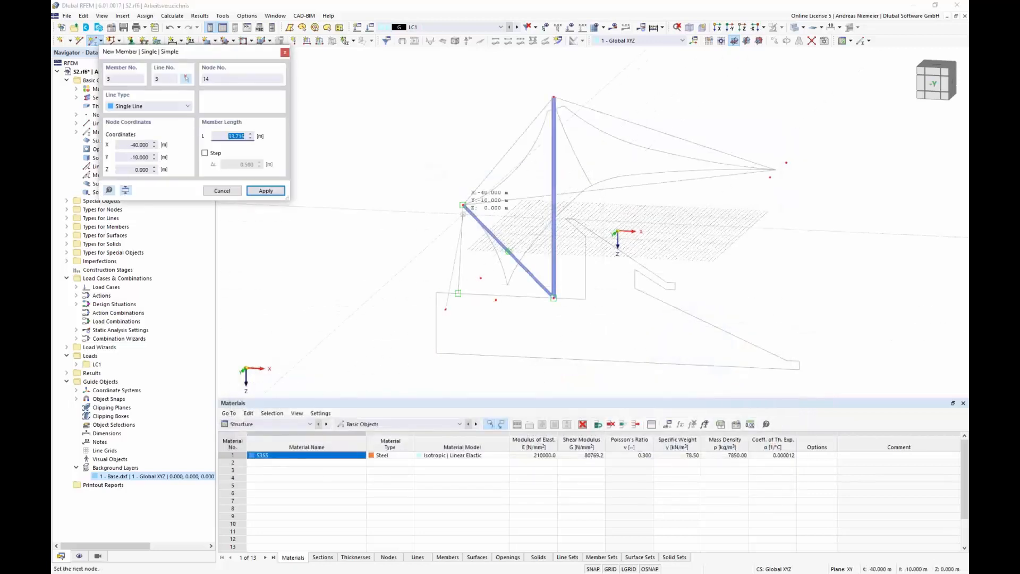
click(463, 204)
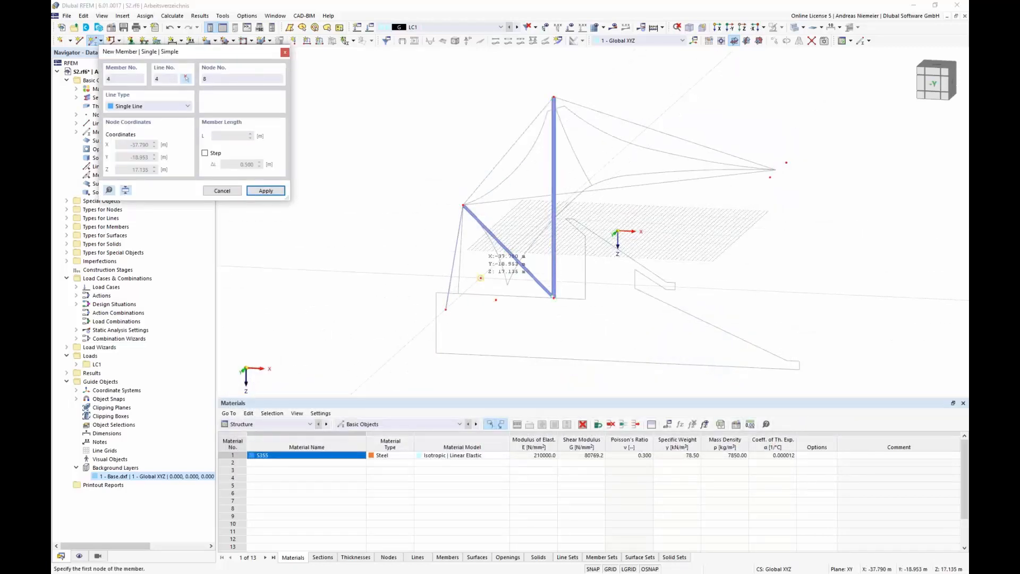
click(481, 278)
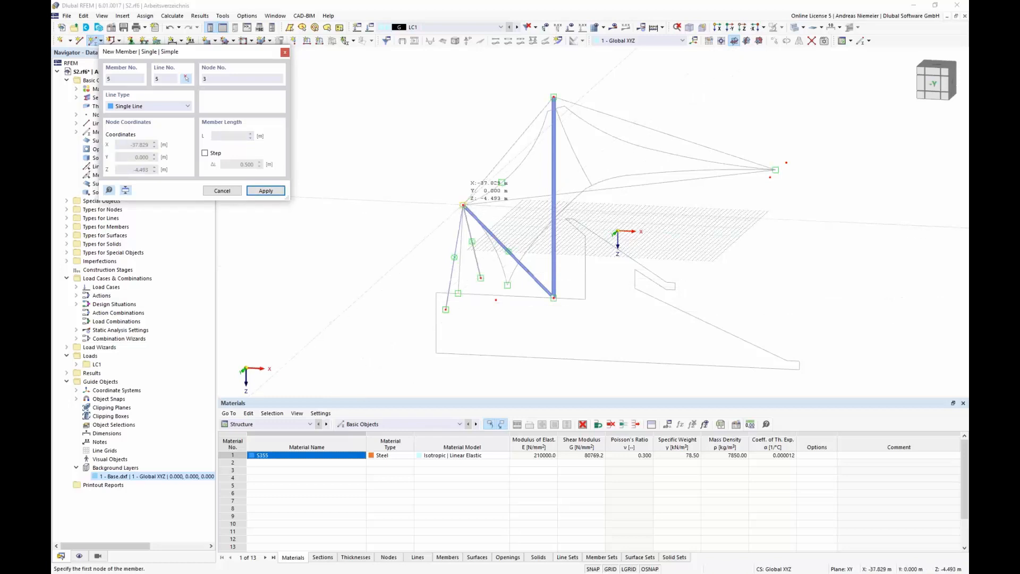
click(464, 205)
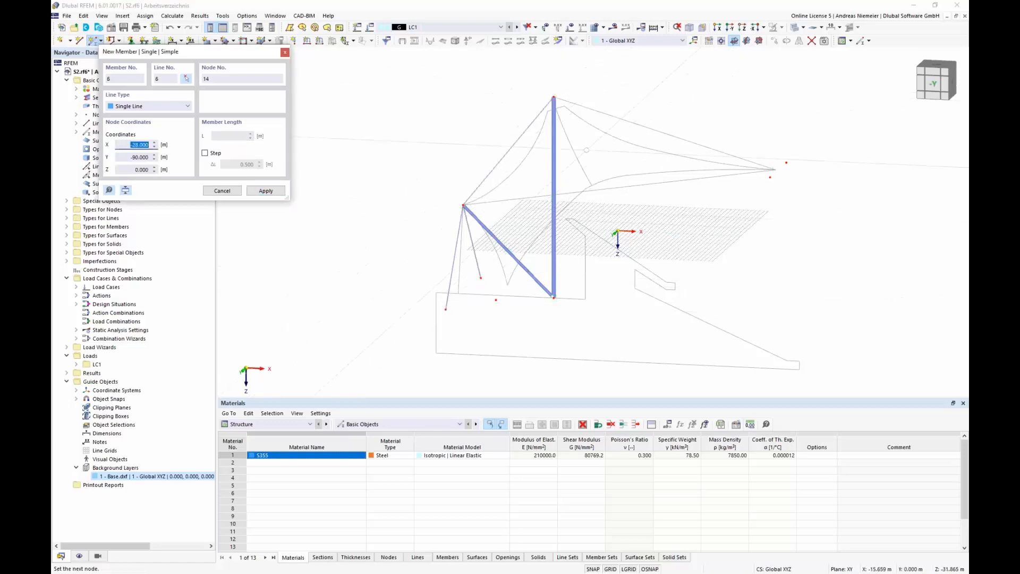
key(Escape)
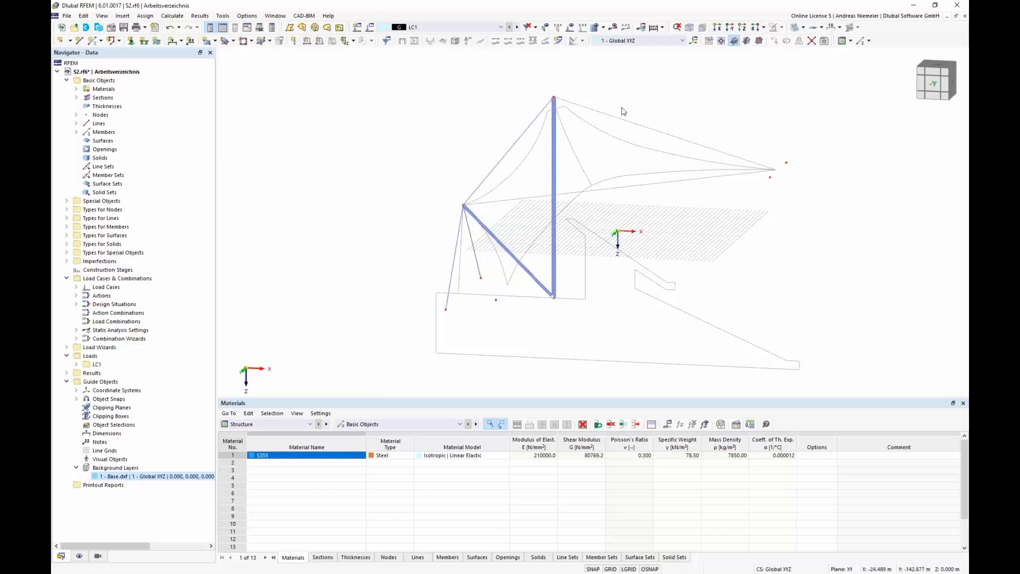
Define another member of type Cable with a solid round bar section of 30 mm diameter
click(92, 41)
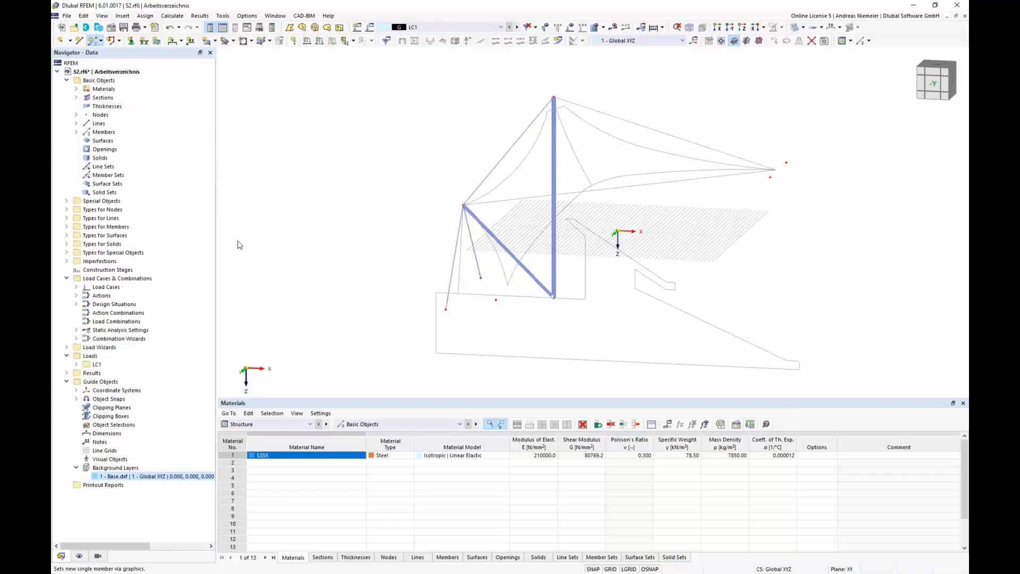
click(276, 165)
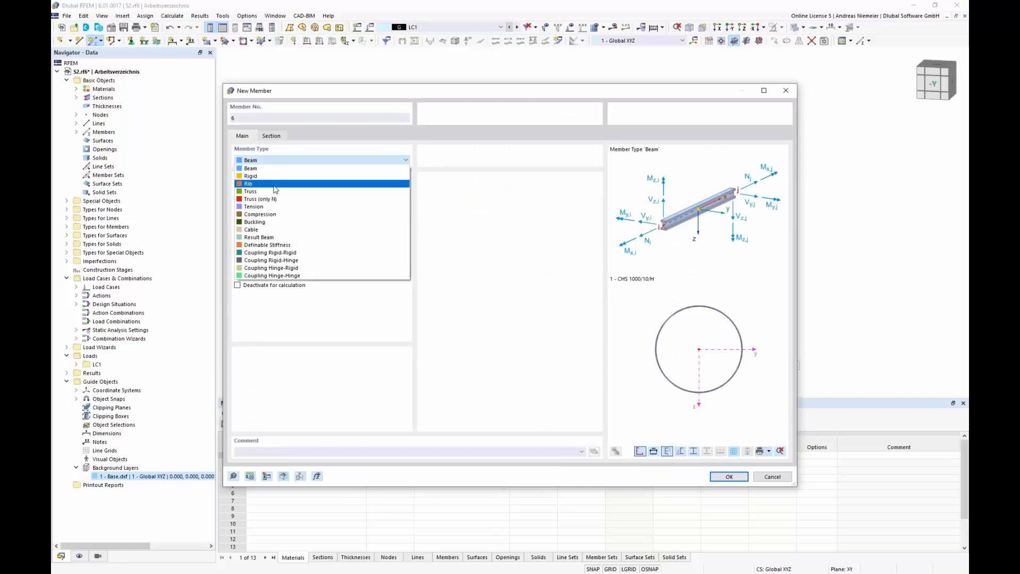
click(268, 230)
click(272, 136)
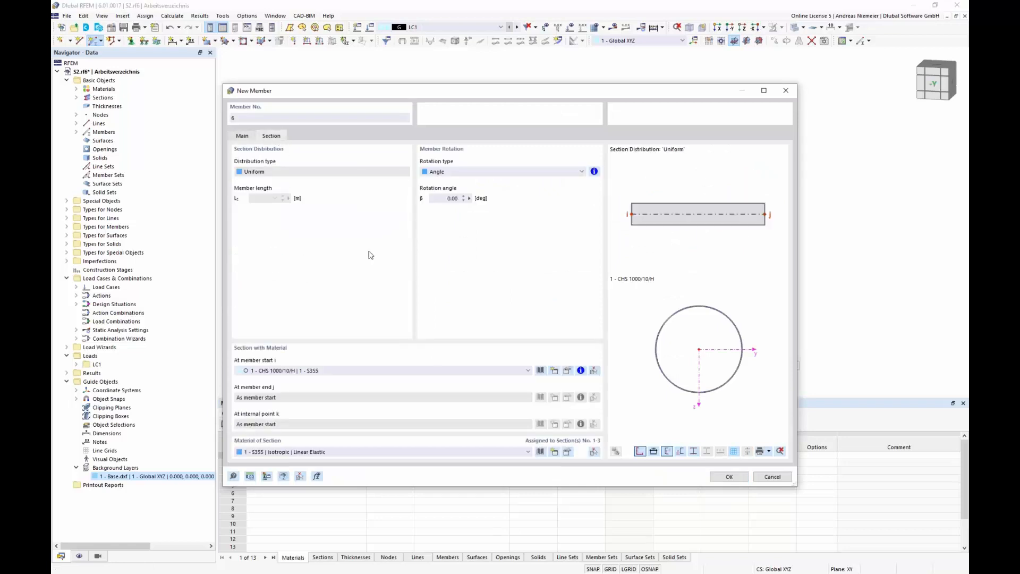
click(540, 372)
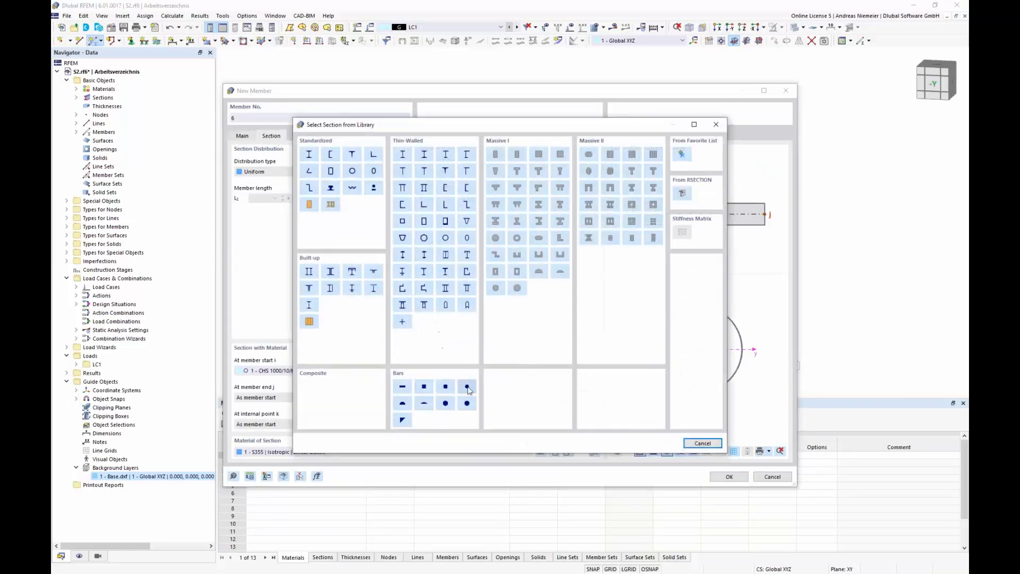
click(703, 443)
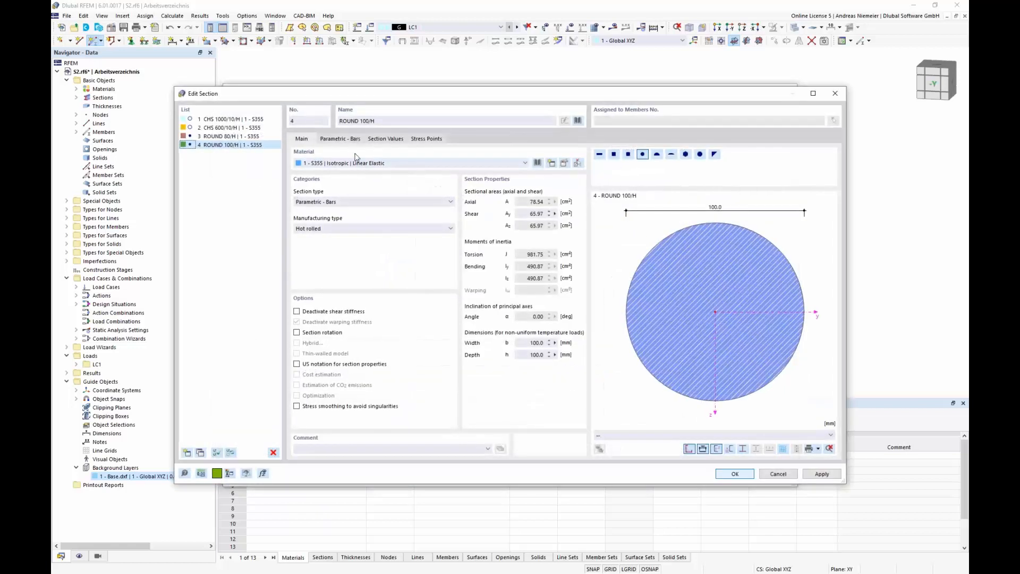
click(350, 140)
text(30)
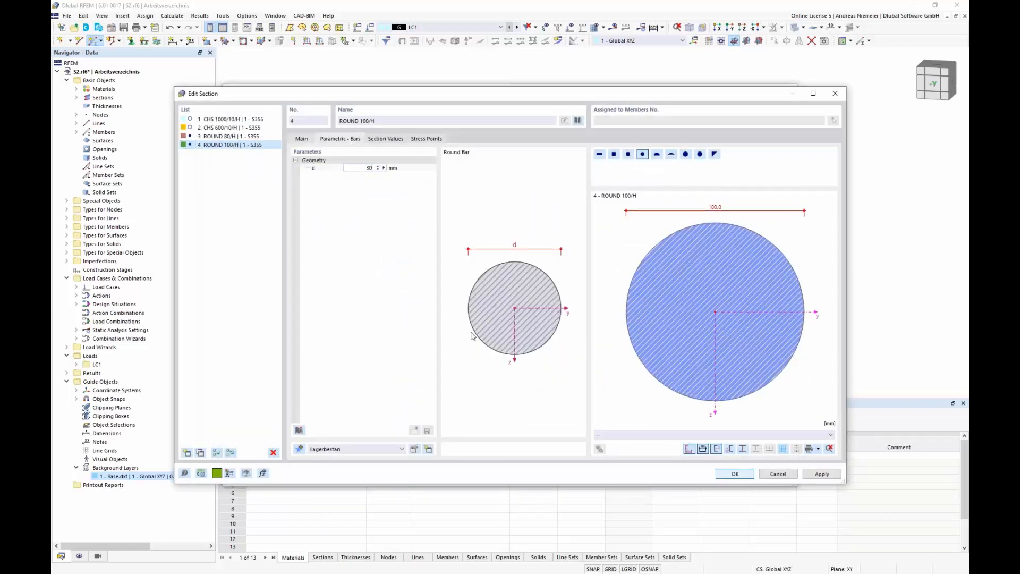
click(736, 474)
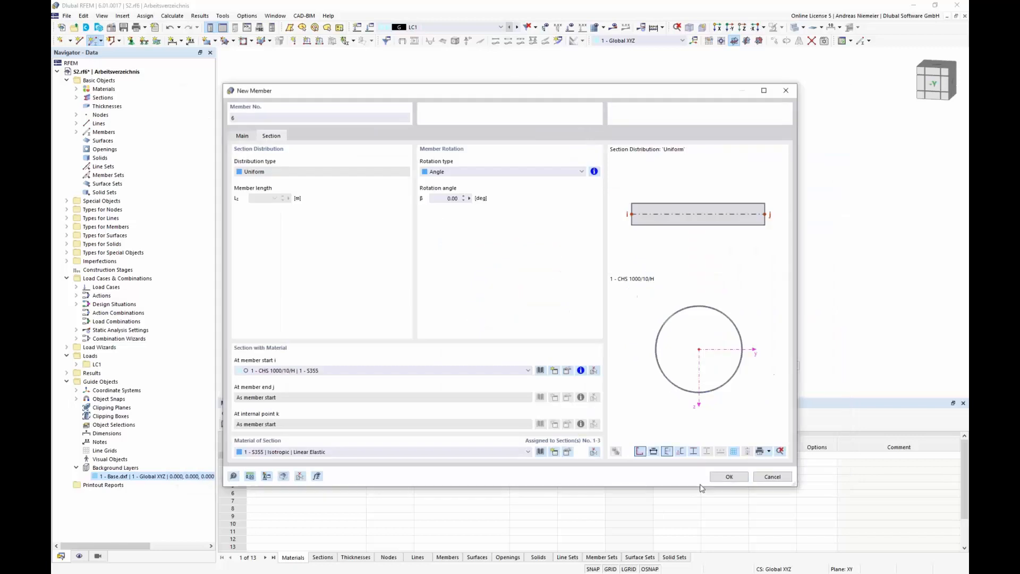
click(717, 480)
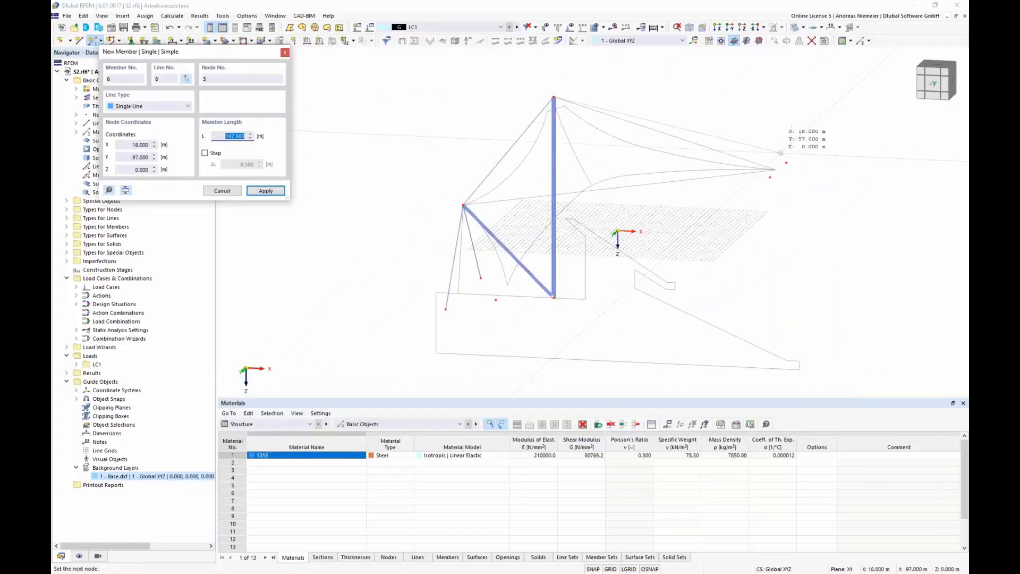
Draw 30 mm cables from both rotated outer edge nodes to the mast top and to the strut's upper end
click(786, 163)
click(553, 97)
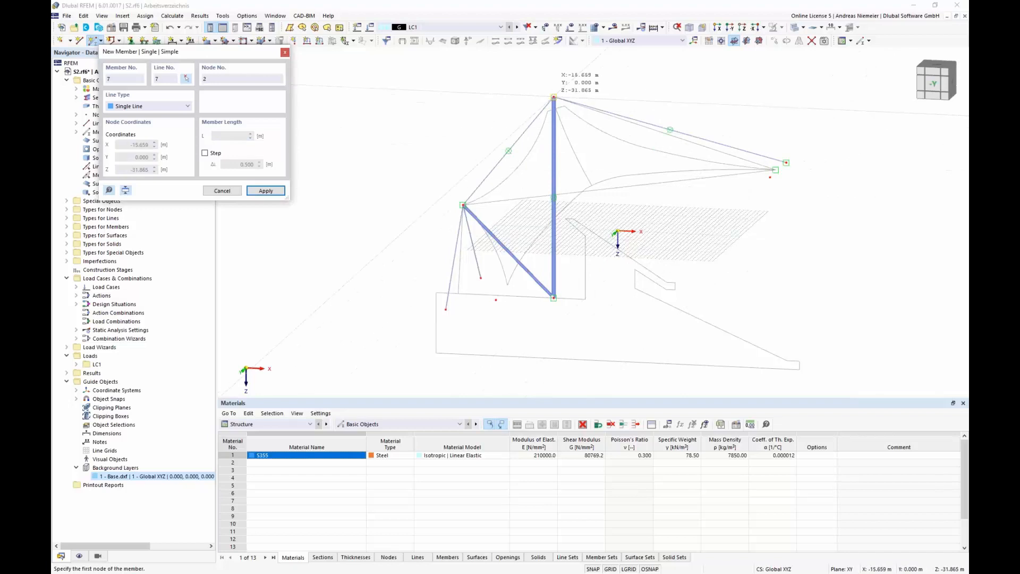
click(775, 170)
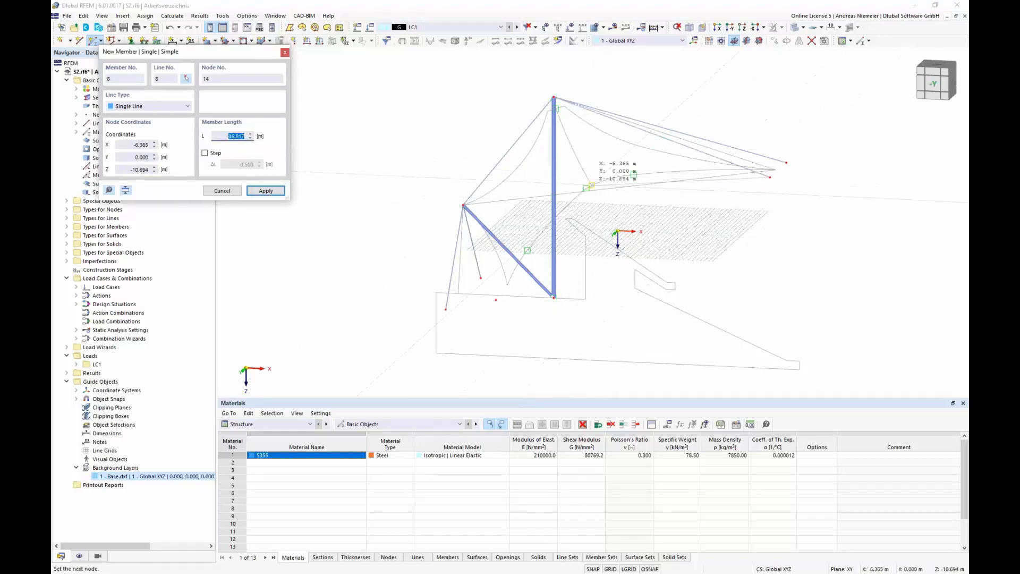
click(463, 205)
click(463, 205)
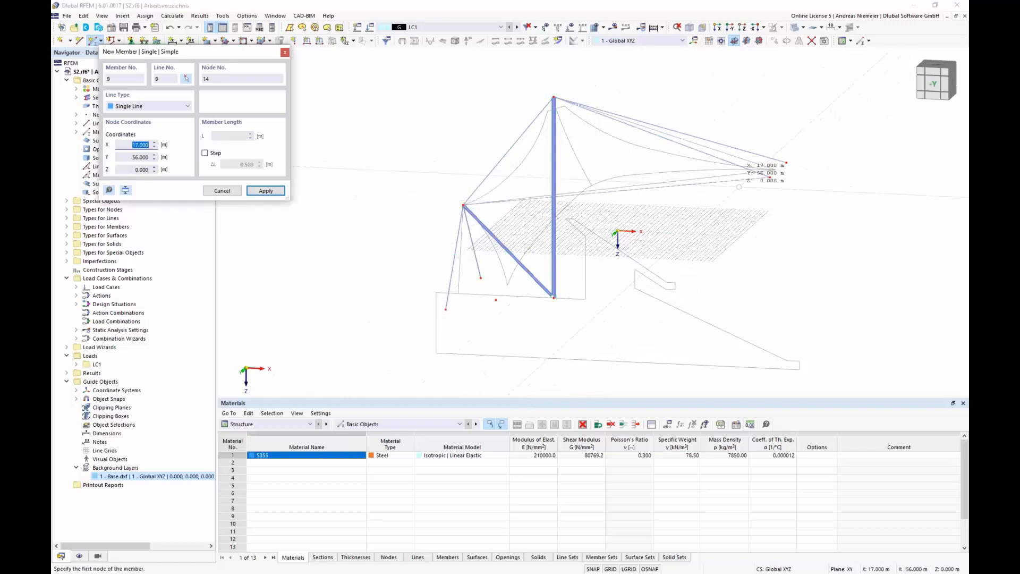
click(786, 163)
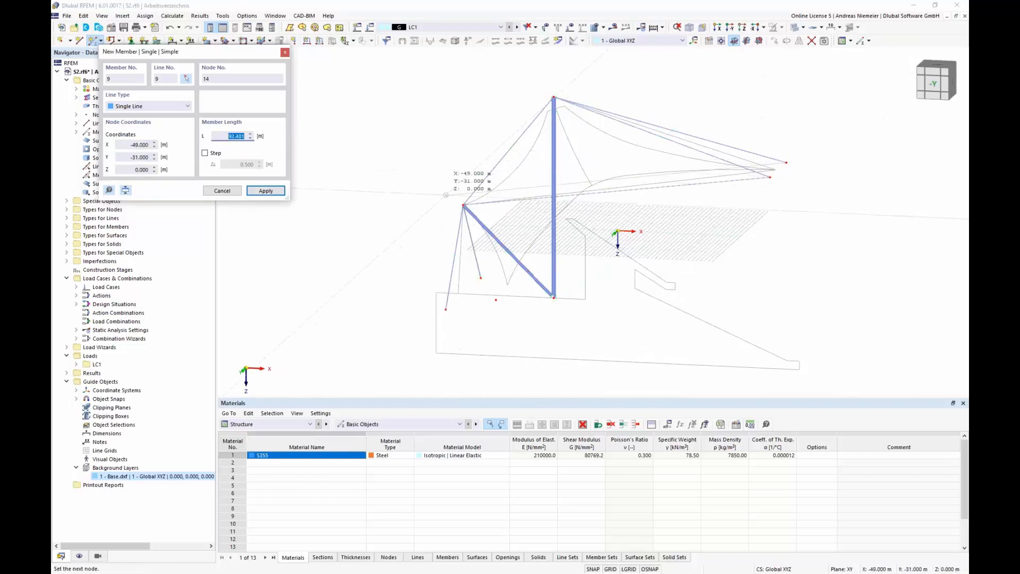
click(463, 205)
key(Escape)
Define a new Cable member with a 120 mm solid round bar section in S355 and draw it between the two outer edge nodes
ctrl+middle_drag(728, 229, 610, 260)
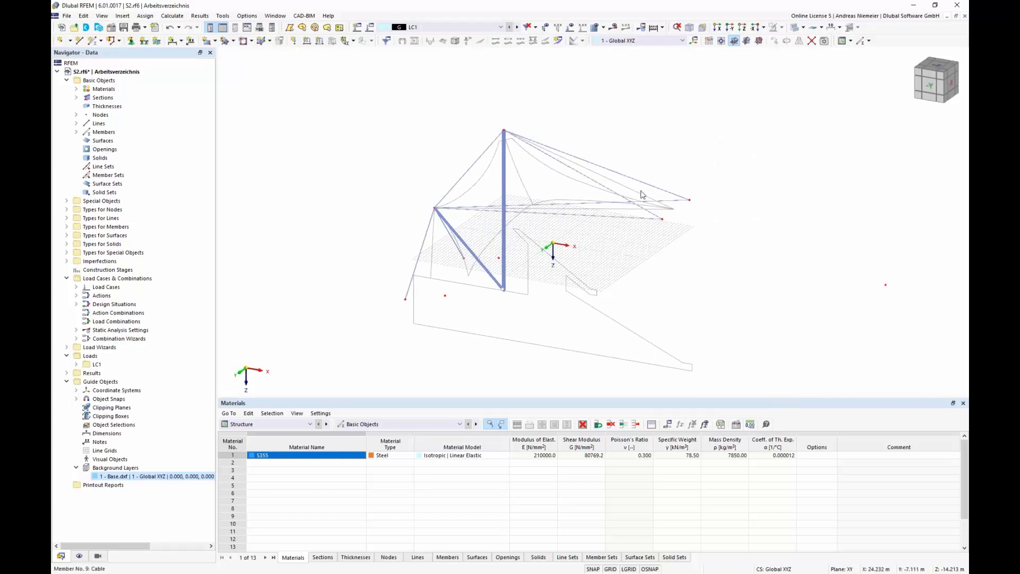
scroll(664, 227, up, 2)
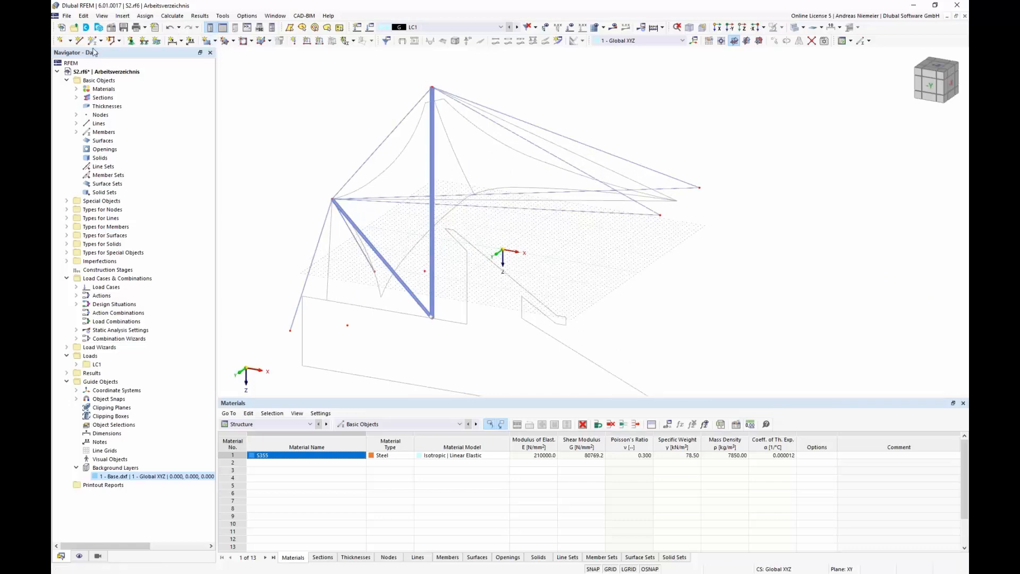
click(295, 163)
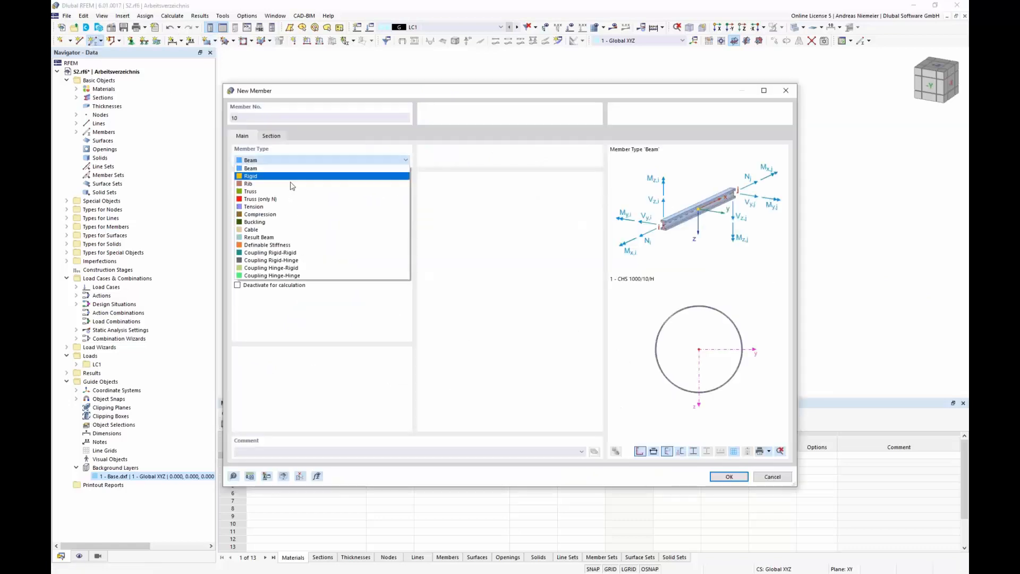
click(285, 231)
click(271, 136)
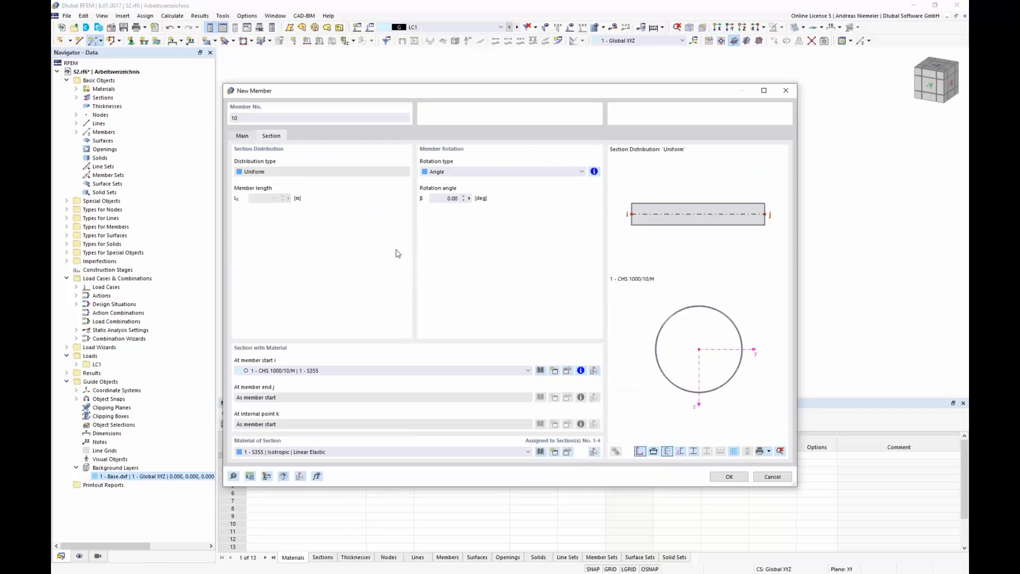
click(540, 370)
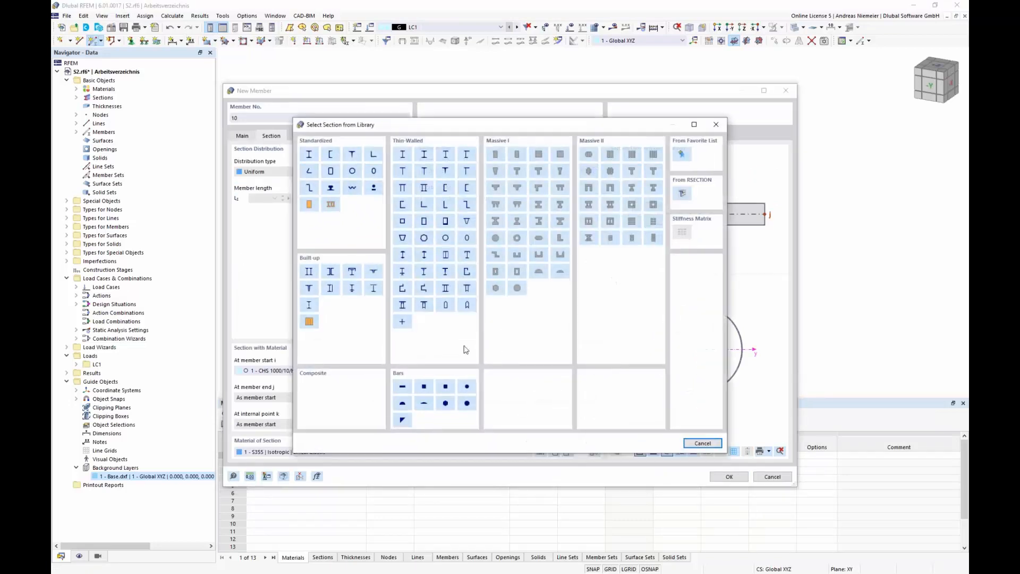
click(469, 393)
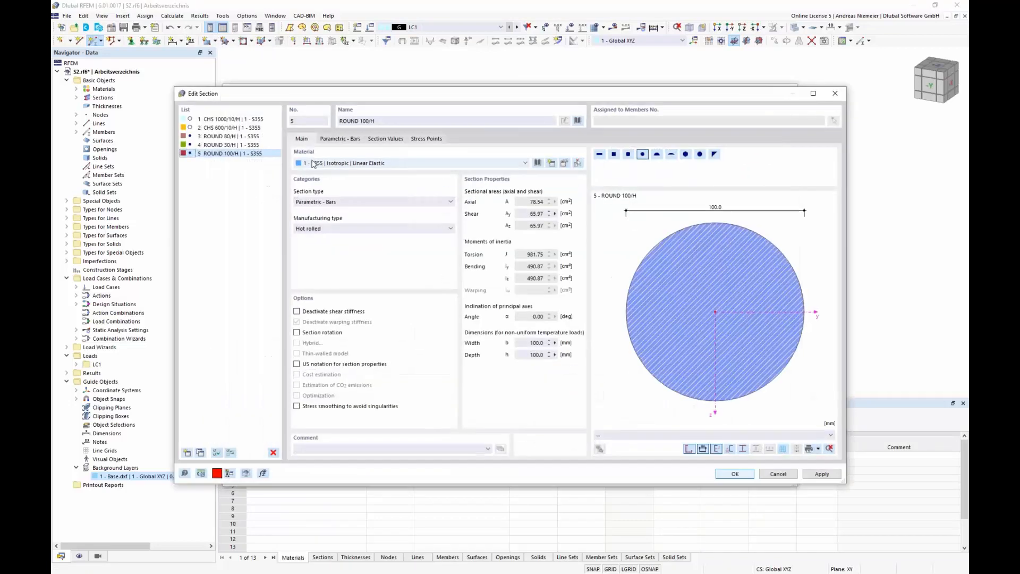
click(340, 138)
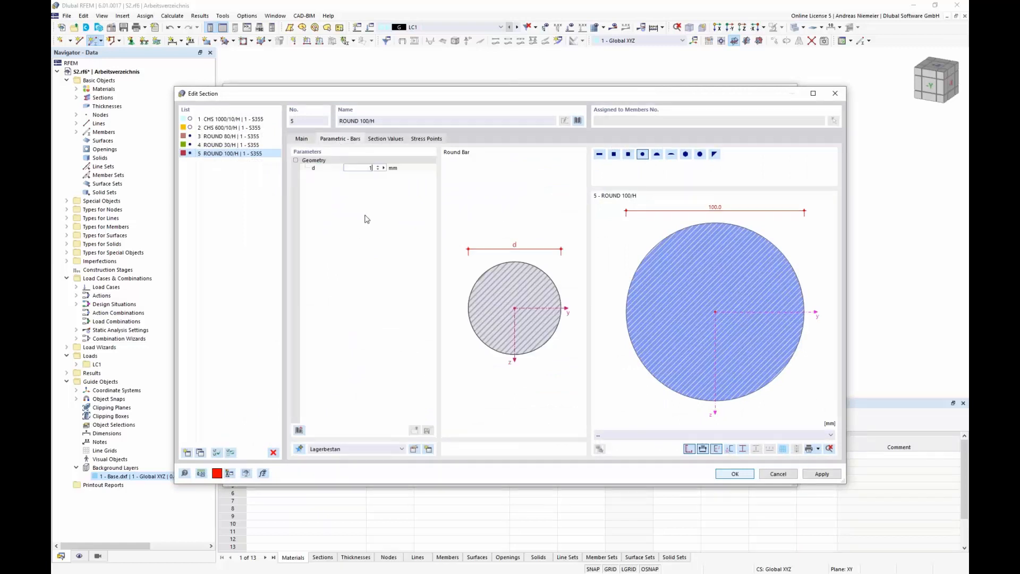
click(735, 475)
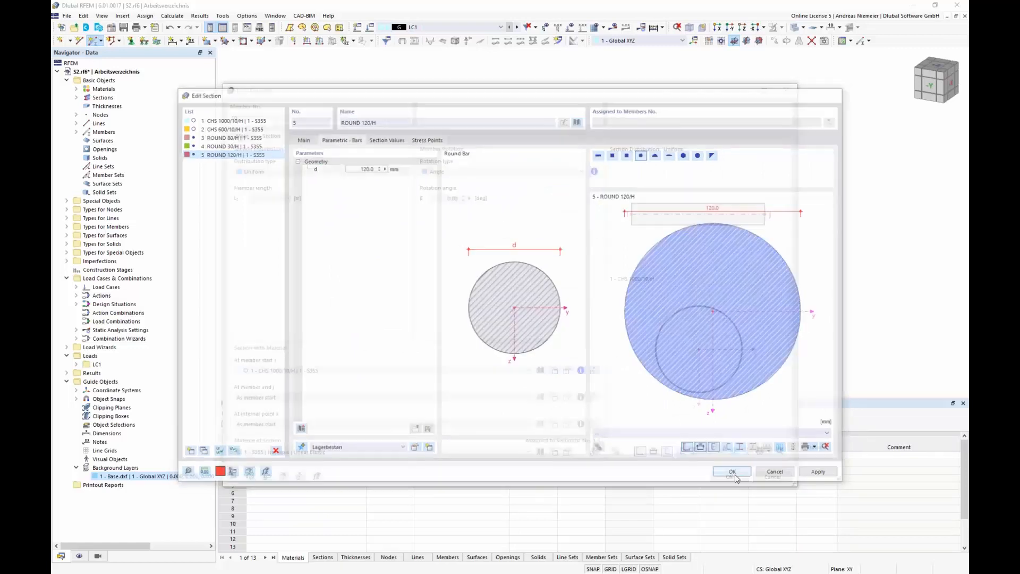
click(730, 476)
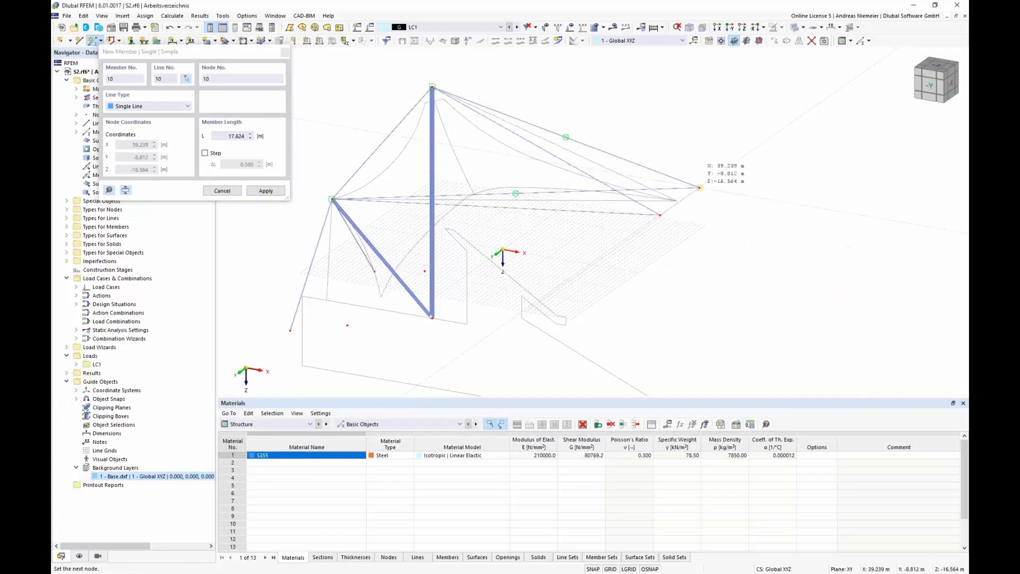
key(Escape)
Divide the cable between the two outer edge nodes with one intermediate node at its midpoint
scroll(668, 204, up, 4)
right_click(693, 207)
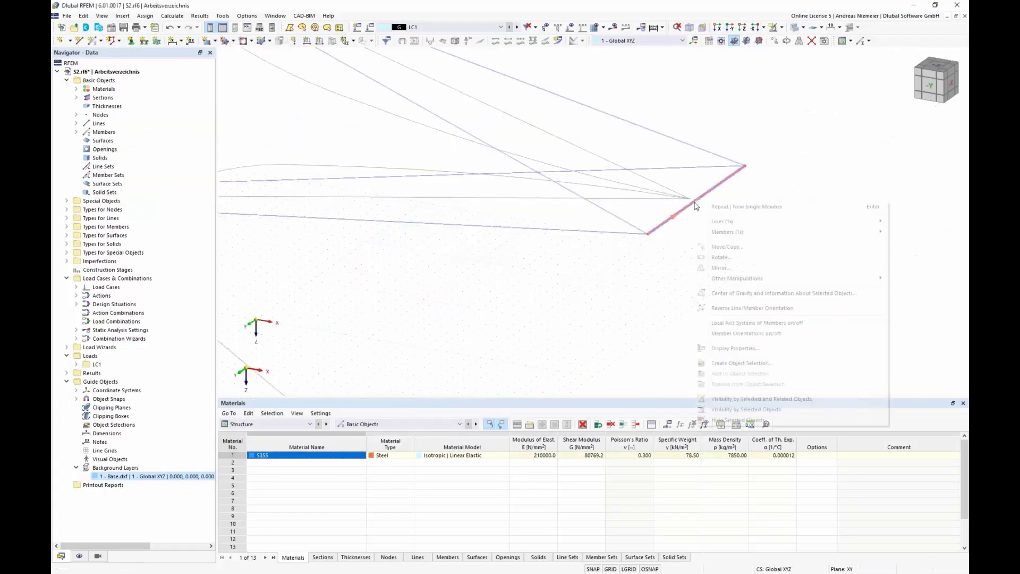
mouse_move(705, 234)
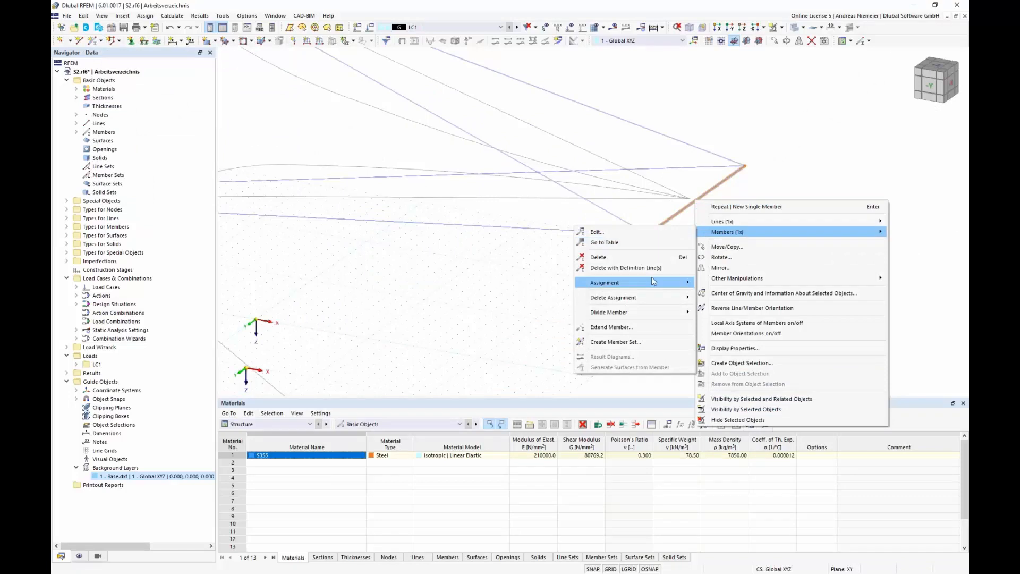
mouse_move(659, 318)
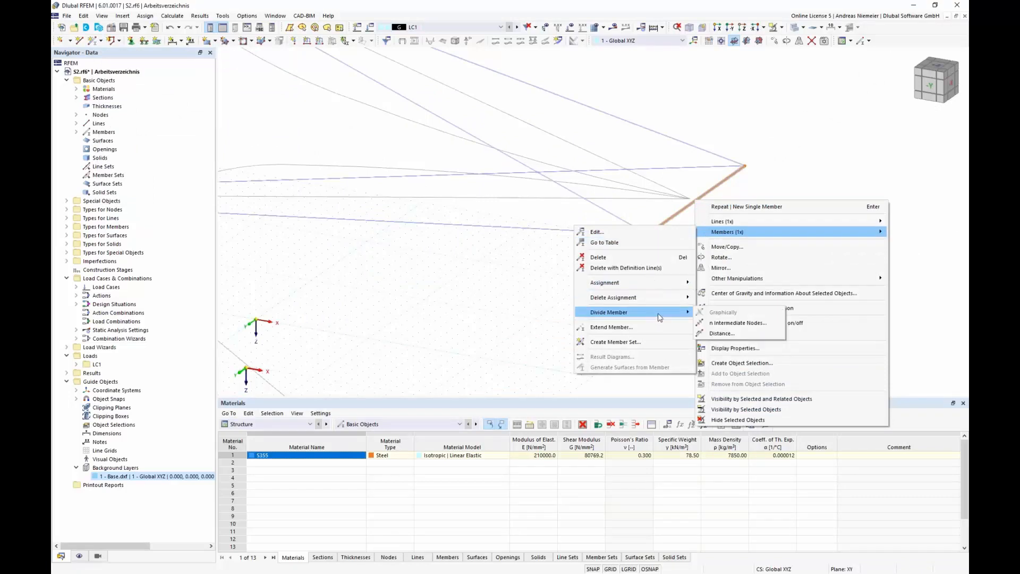
click(738, 322)
click(602, 440)
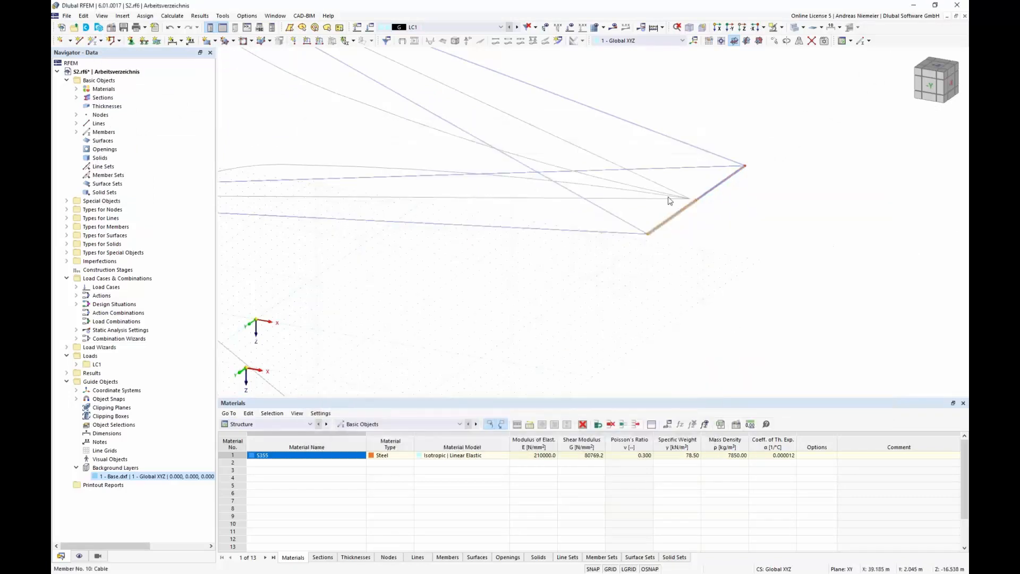
Deactivate the Base.dxf background layer
scroll(660, 305, down, 3)
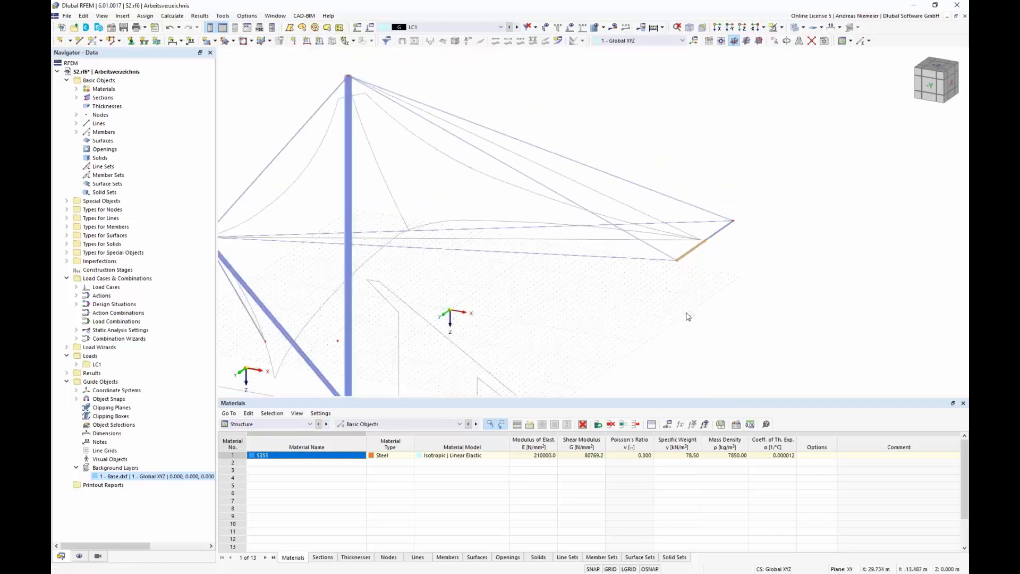
ctrl+middle_drag(688, 316, 664, 355)
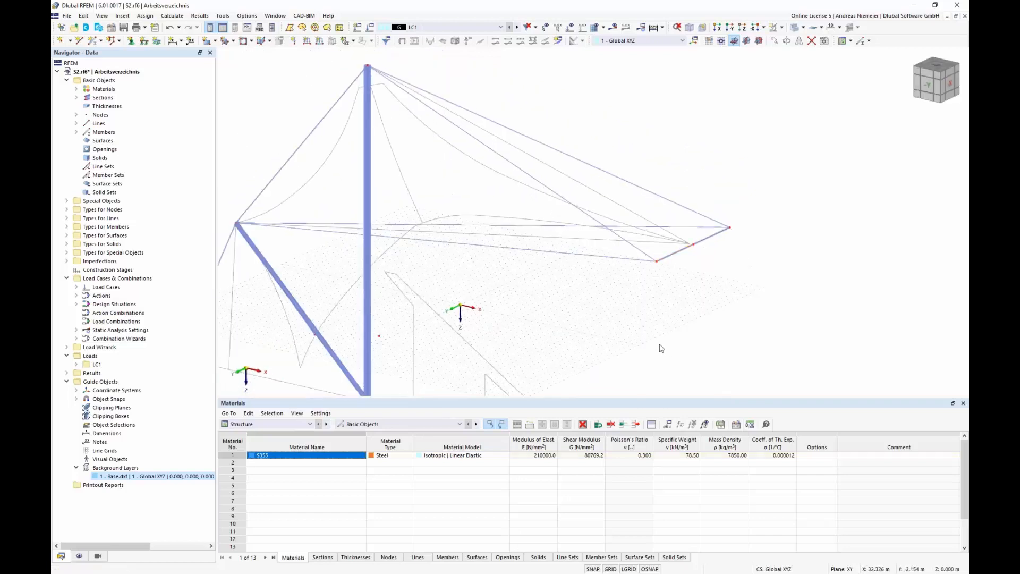
ctrl+middle_drag(539, 325, 405, 353)
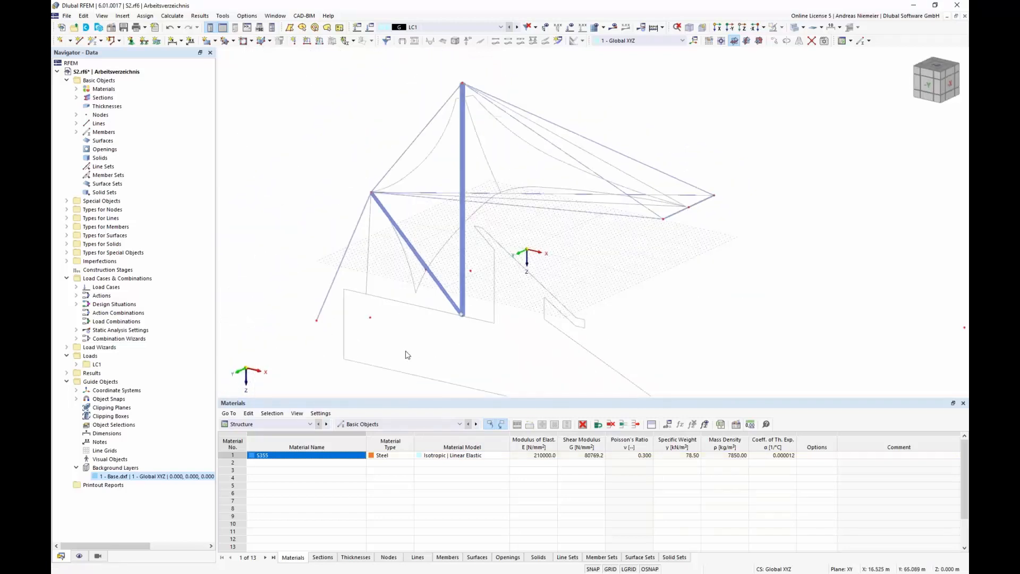
right_click(157, 477)
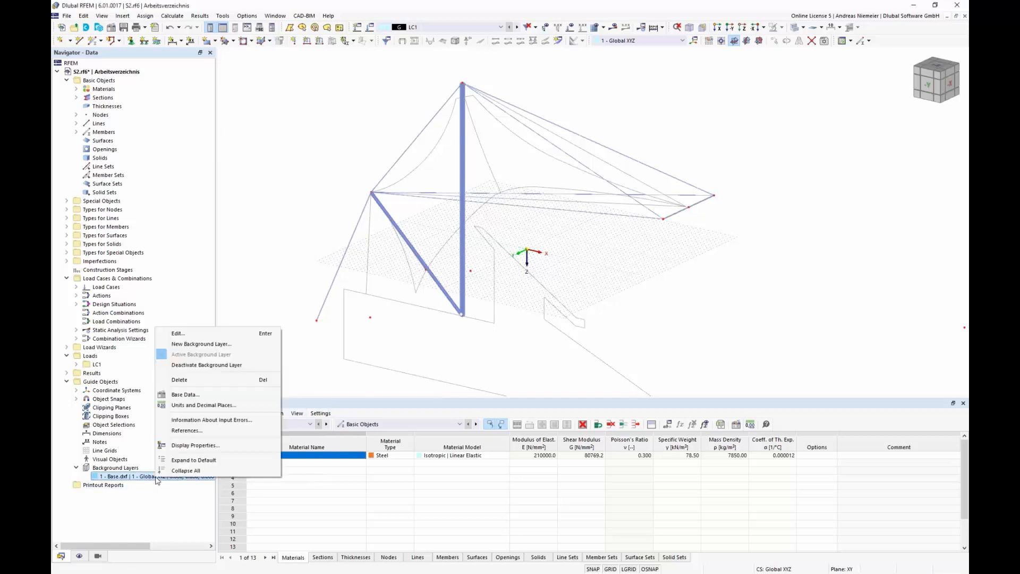
click(187, 365)
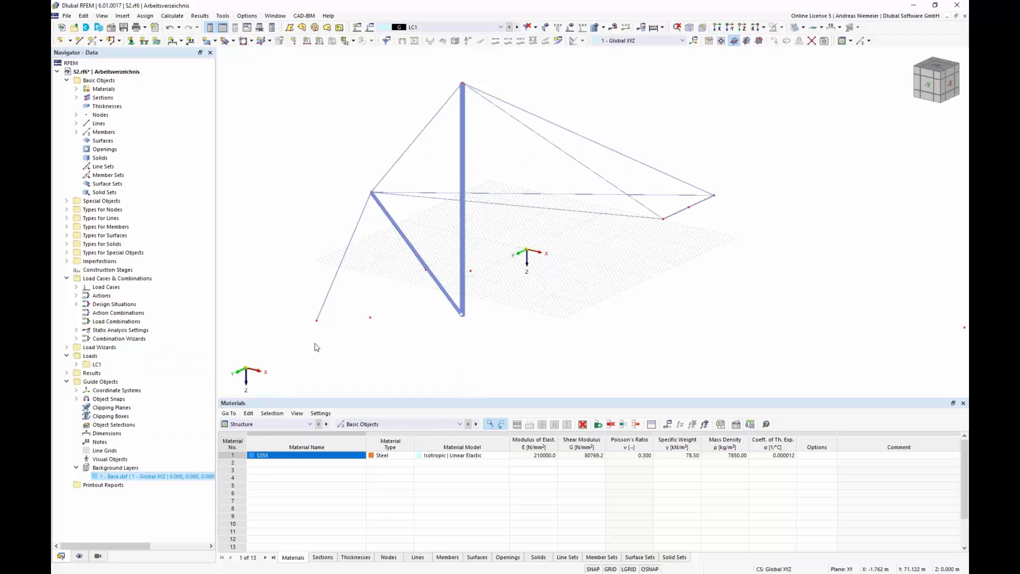
Assign nodal support 1 to both stay cable foot nodes and the mast base node
ctrl+middle_drag(314, 344, 370, 323)
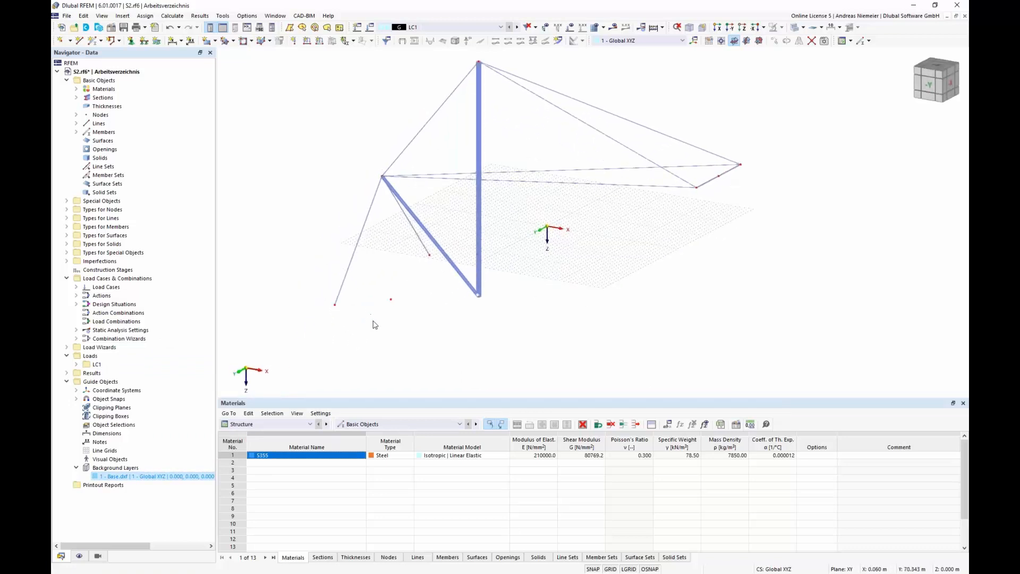
scroll(359, 303, down, 2)
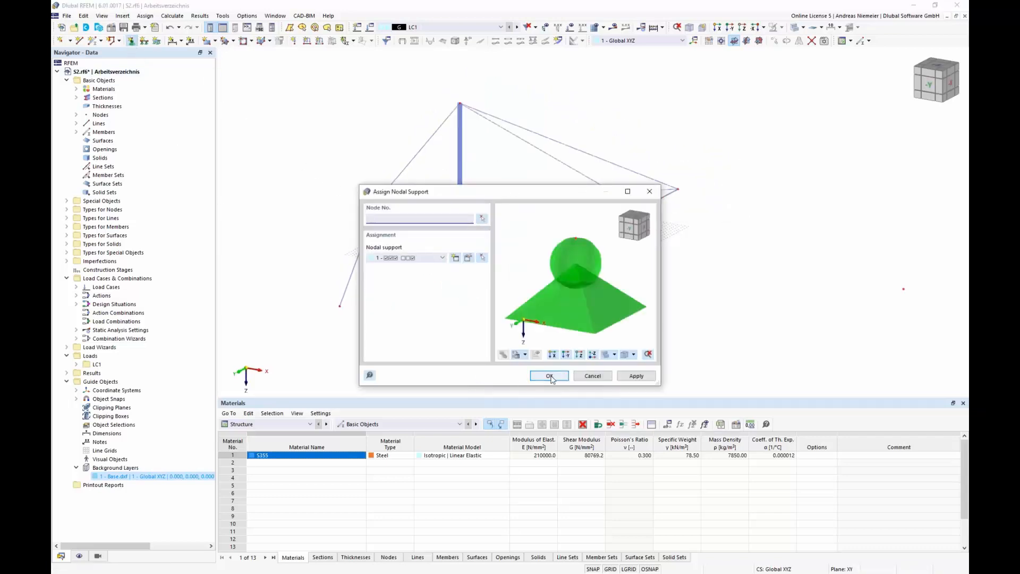
click(550, 376)
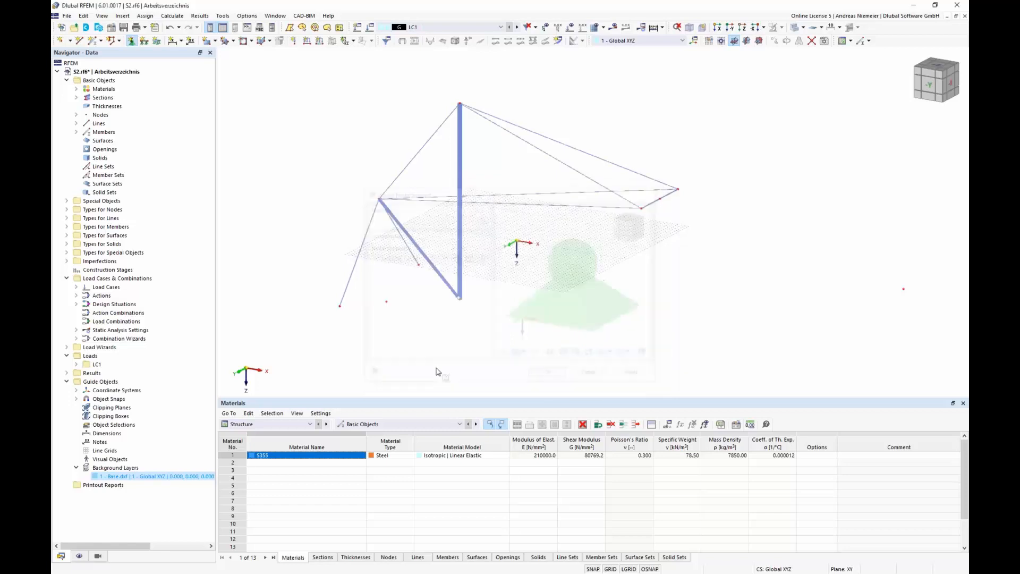
click(339, 306)
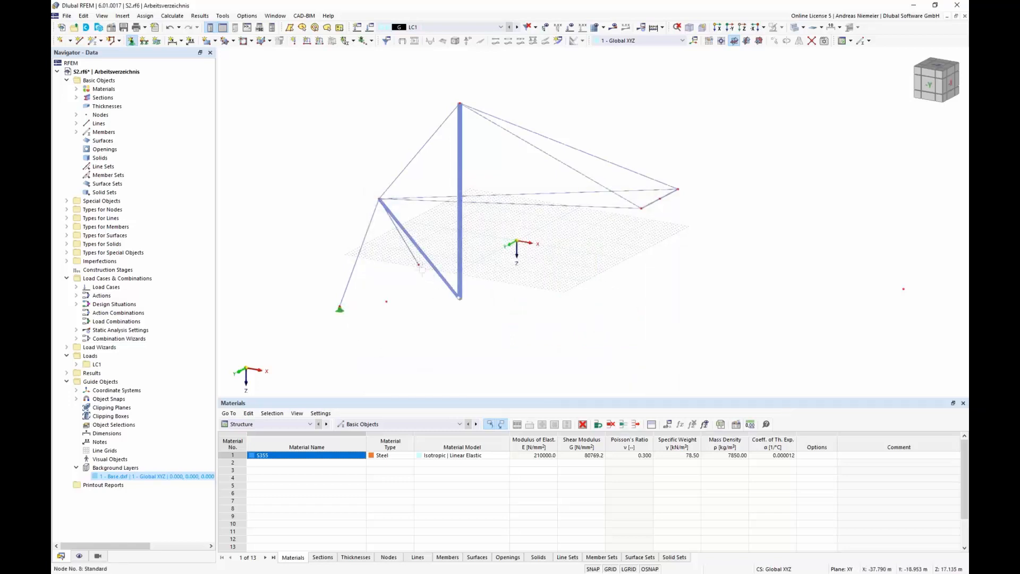
click(419, 265)
click(460, 300)
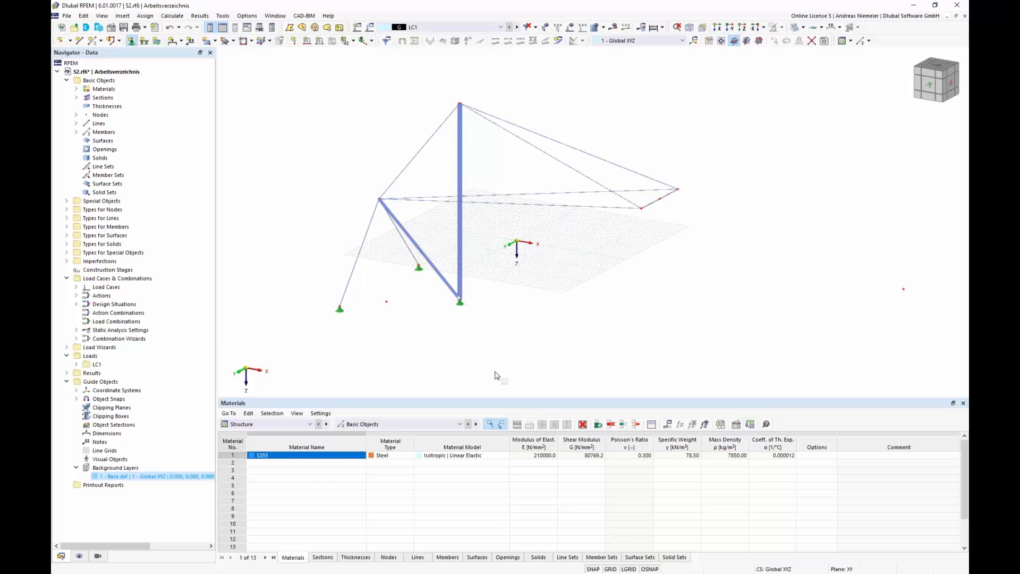
key(Escape)
Create a new nodal support fixed only in uY, with uX, uZ and all rotations free
click(939, 68)
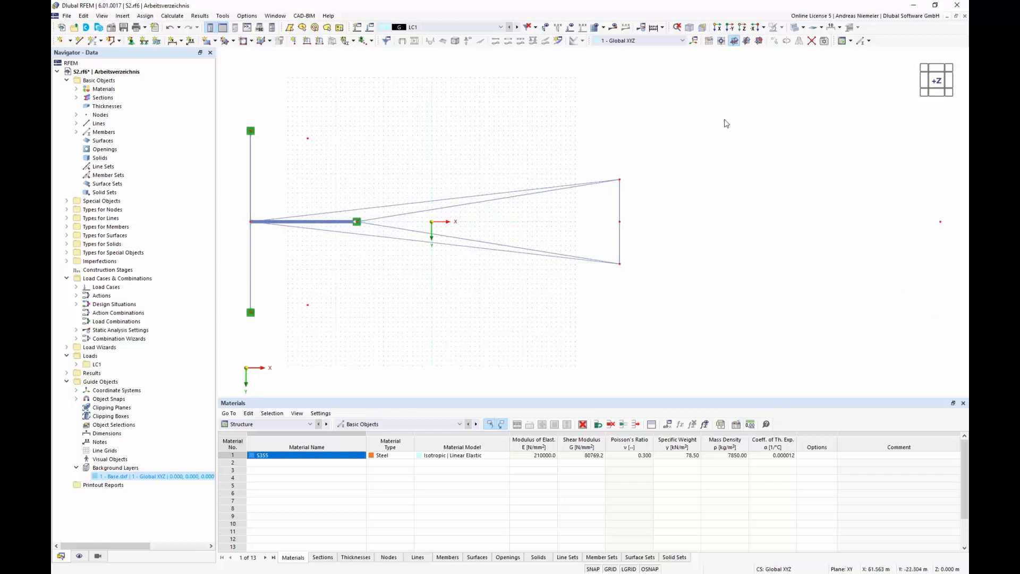
click(131, 41)
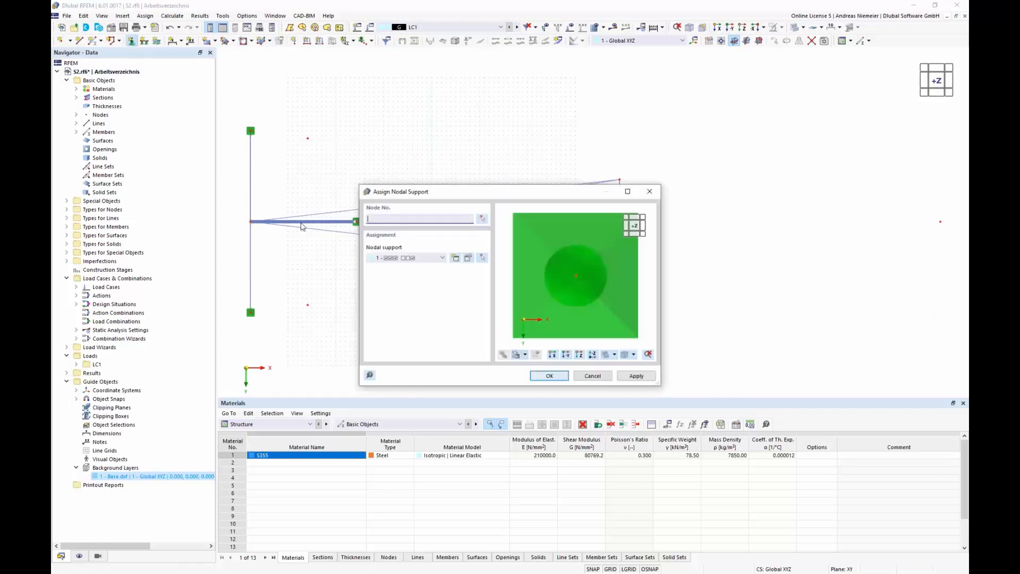
click(460, 259)
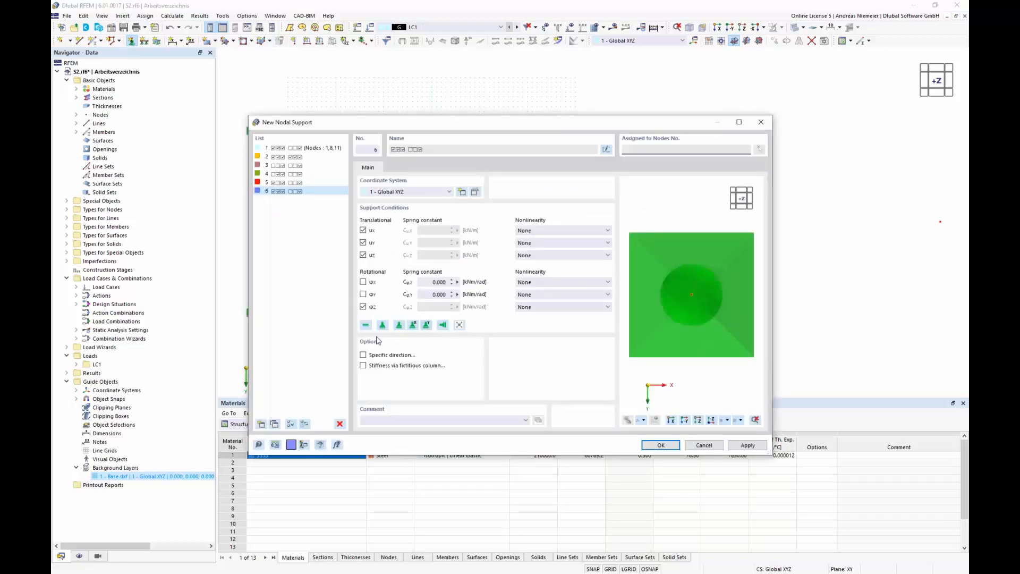
click(363, 306)
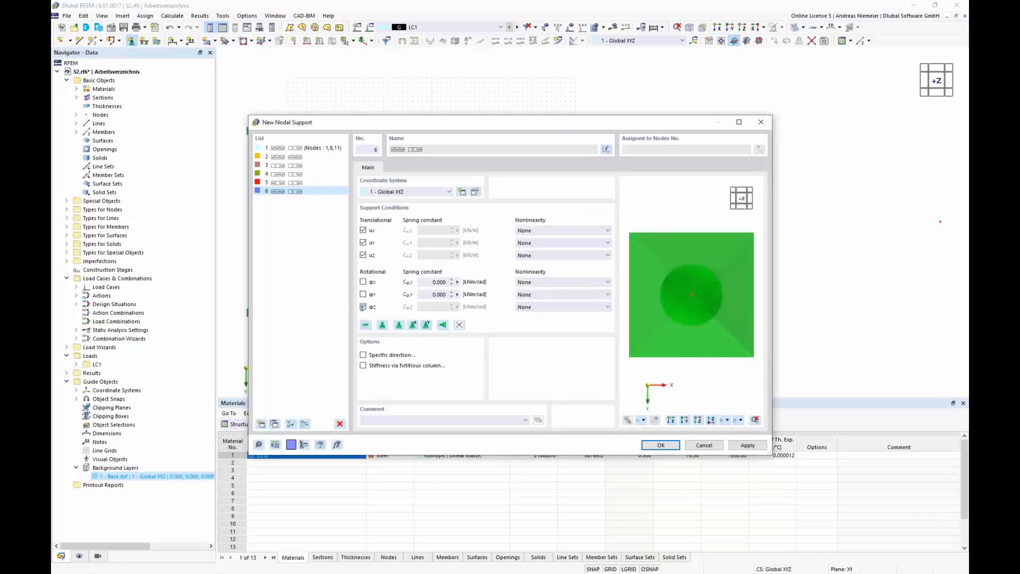
click(363, 255)
click(362, 230)
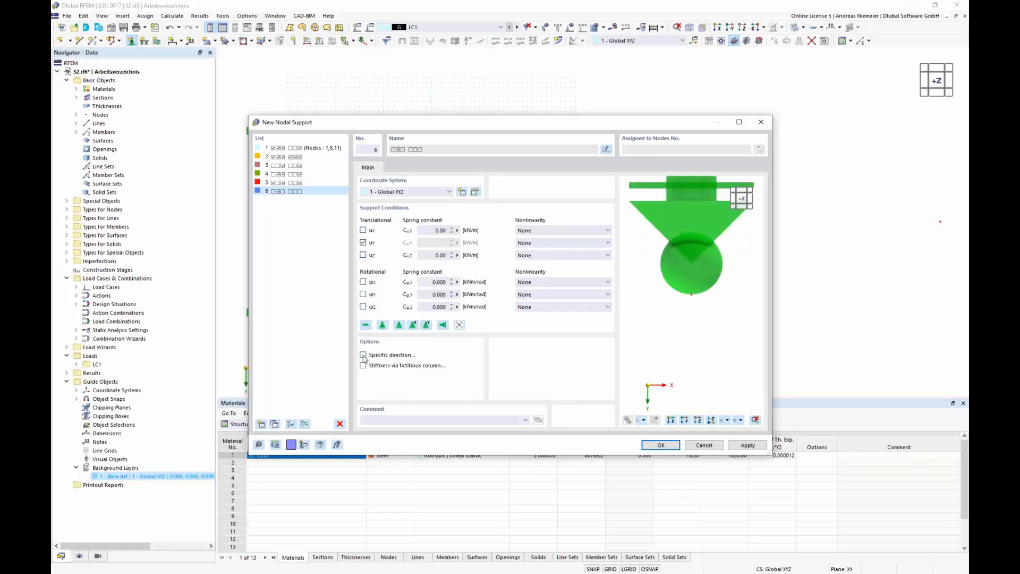
Give the new support a specific direction rotated 7.5° about Z', and duplicate its definition
click(363, 355)
click(414, 173)
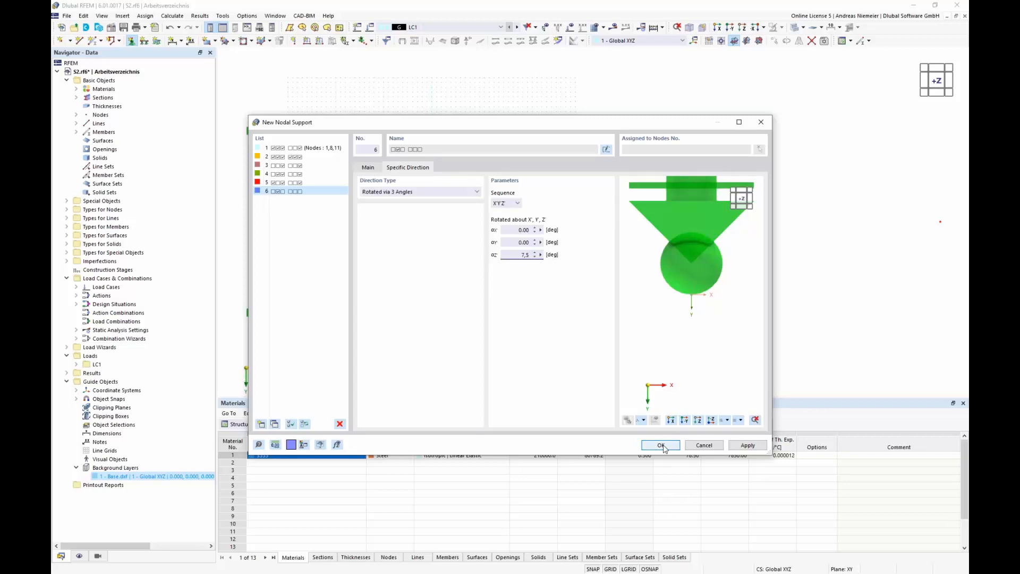
click(521, 240)
click(295, 236)
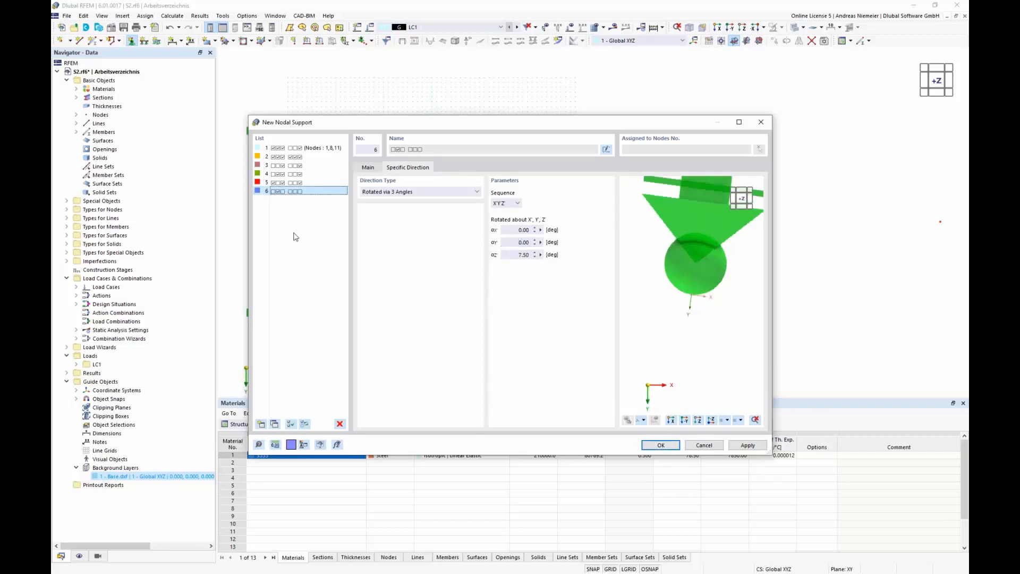
click(274, 424)
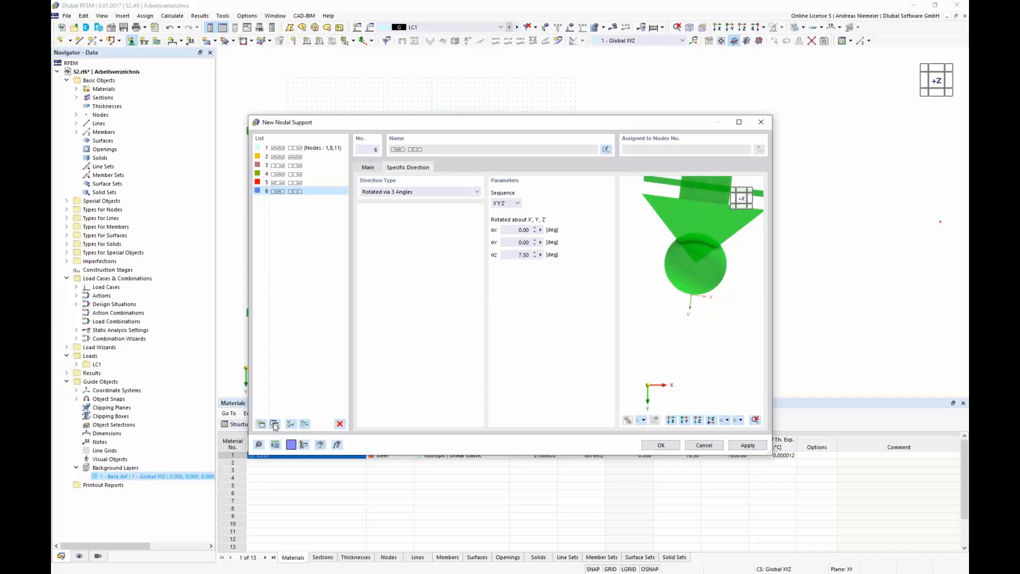
Set the duplicated support's rotation about Z' to -7.5° and assign the 7.5° support 6 to the edge cable's end node on the negative Y side
click(519, 242)
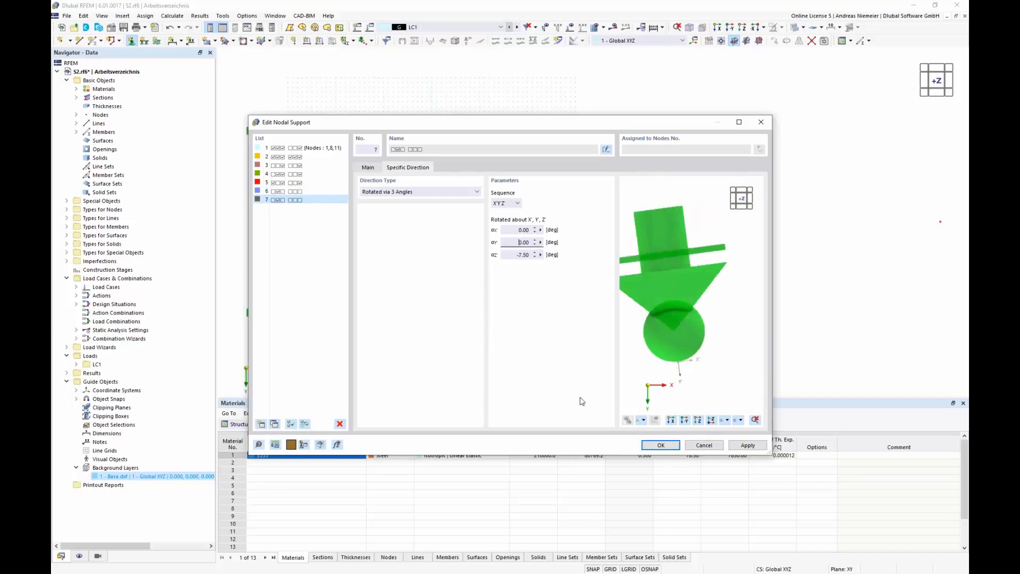
click(297, 191)
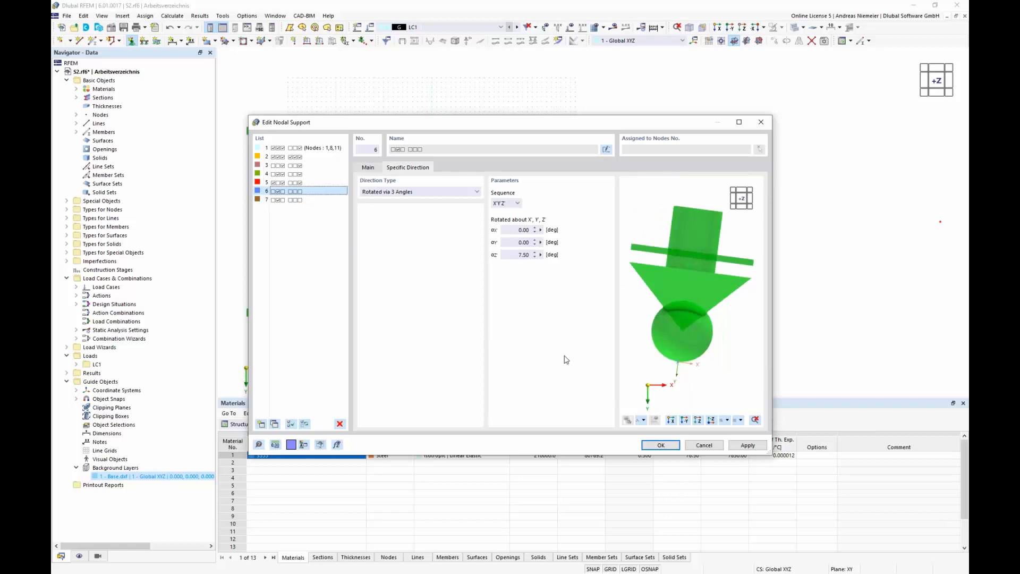
click(673, 445)
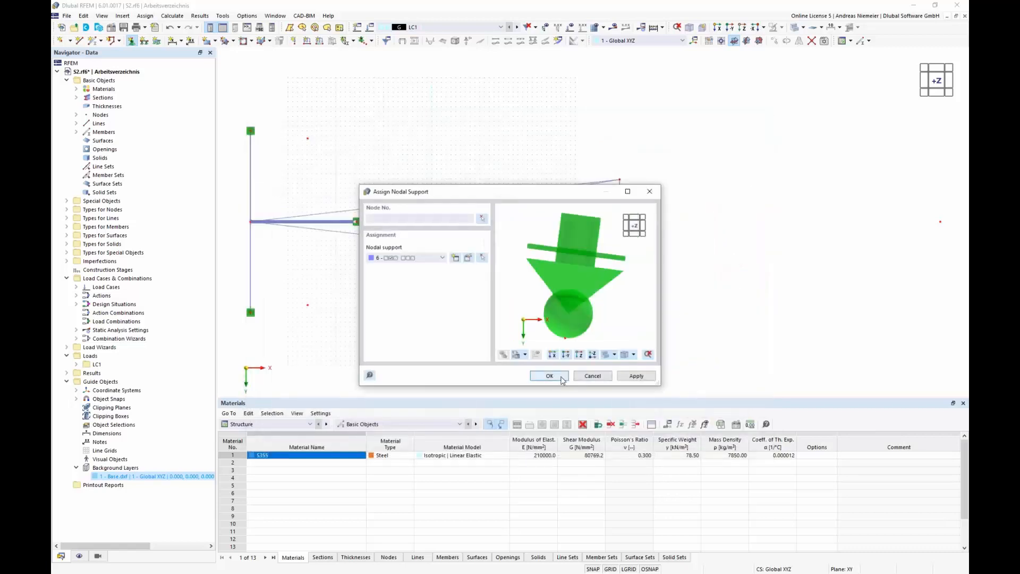
click(549, 375)
click(620, 180)
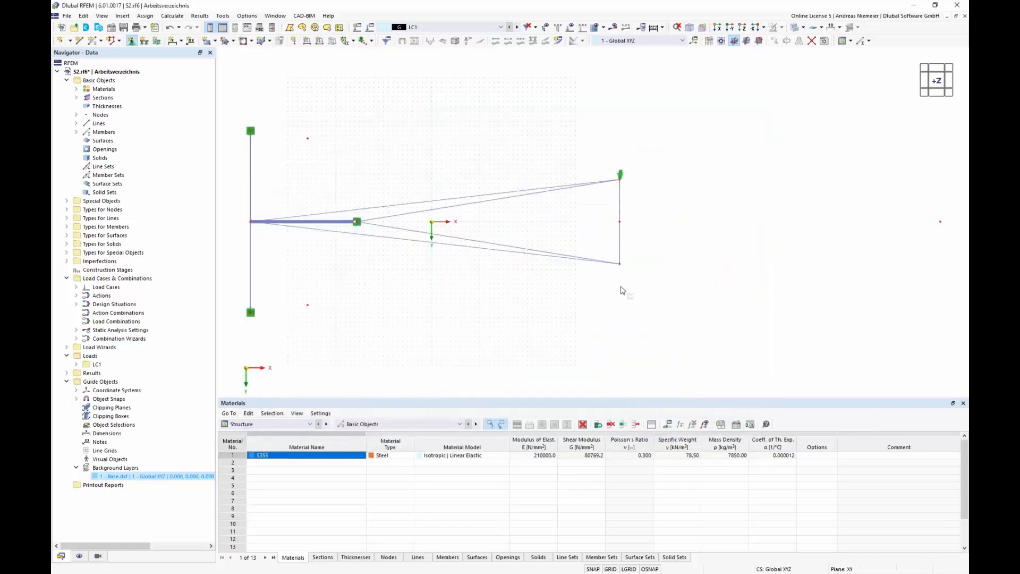
Assign nodal support 7, rotated -7.5°, to the edge cable's end node on the positive Y side
click(131, 41)
click(402, 258)
click(406, 316)
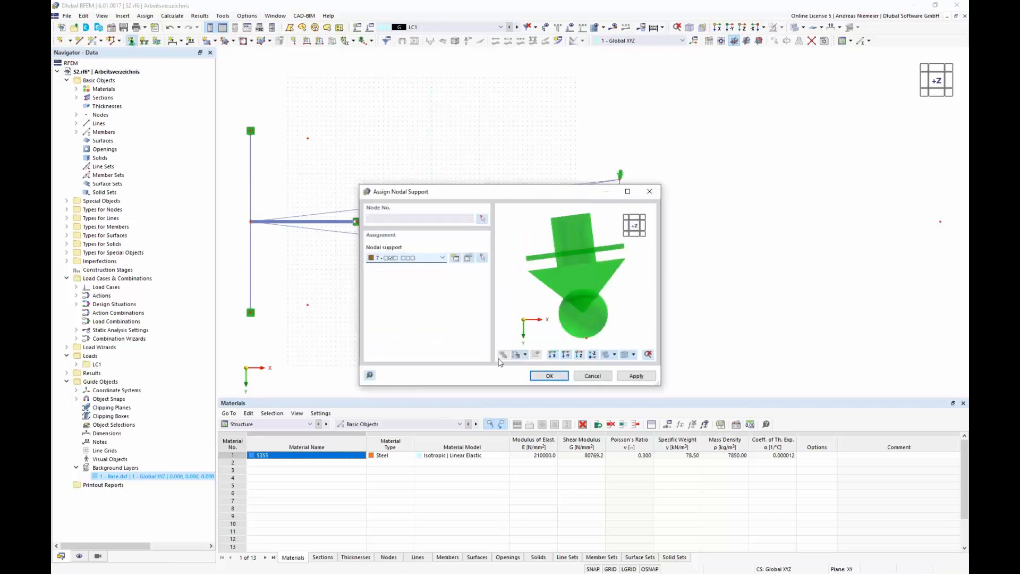
click(549, 376)
click(619, 262)
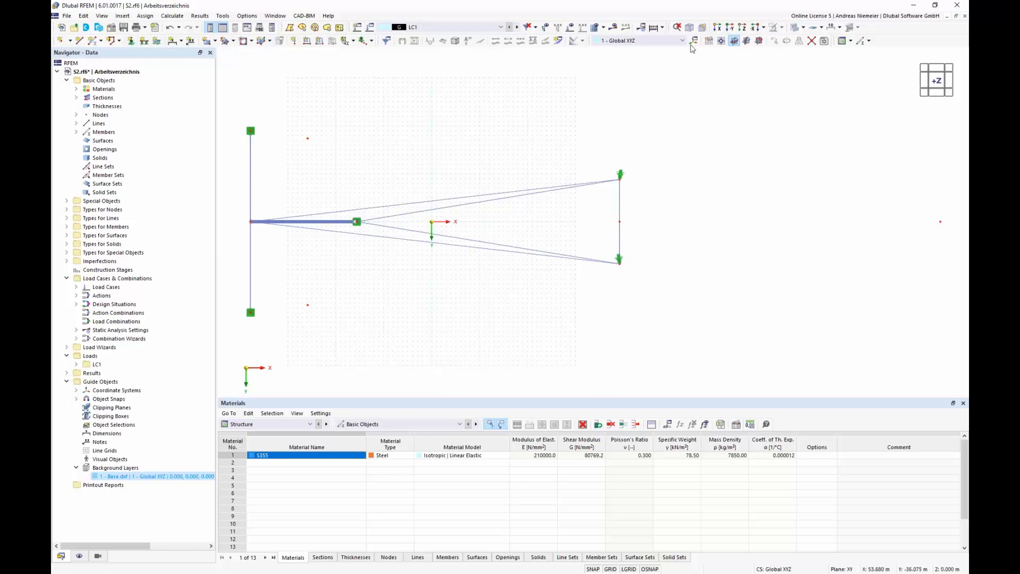
Name load case LC1 "G" and add a second load case LC2 named "P"
click(689, 28)
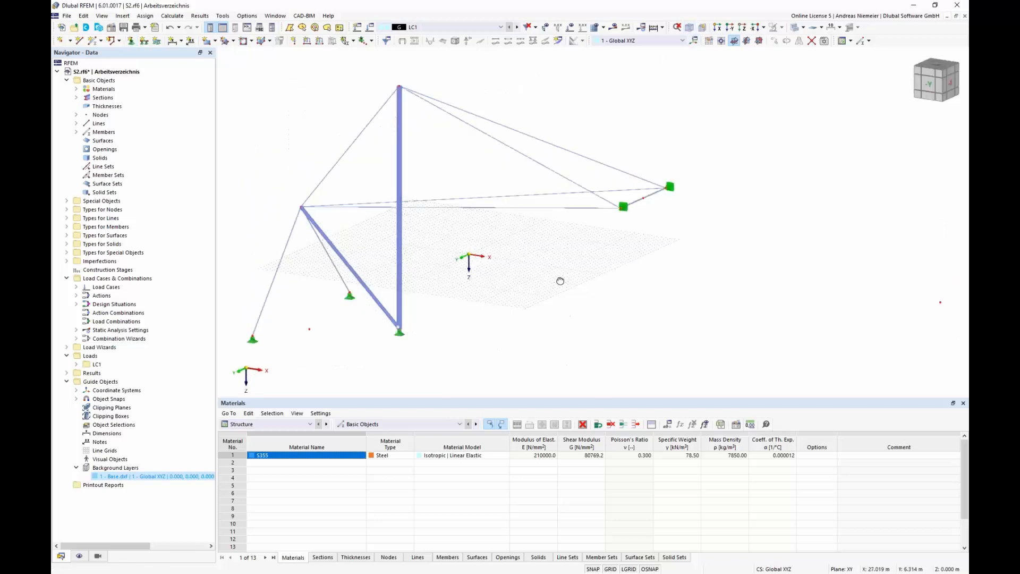
ctrl+middle_drag(559, 280, 516, 327)
middle_drag(556, 300, 558, 300)
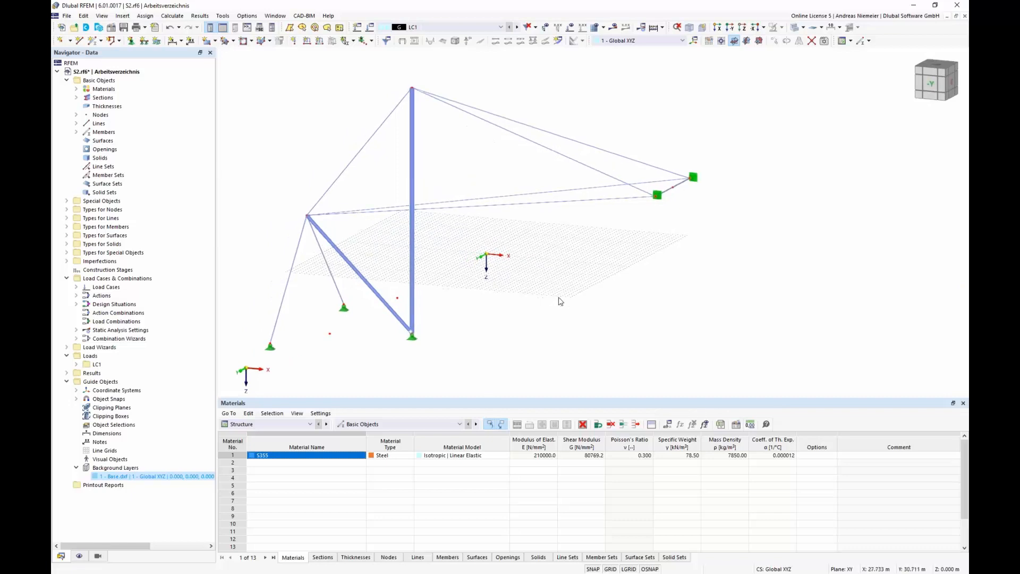
scroll(558, 300, down, 1)
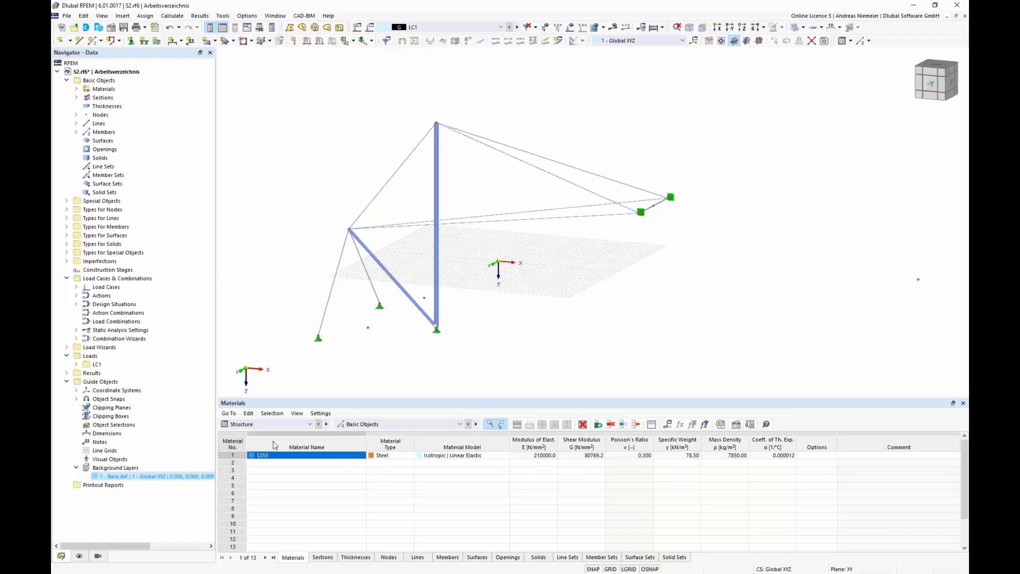
click(281, 425)
click(265, 448)
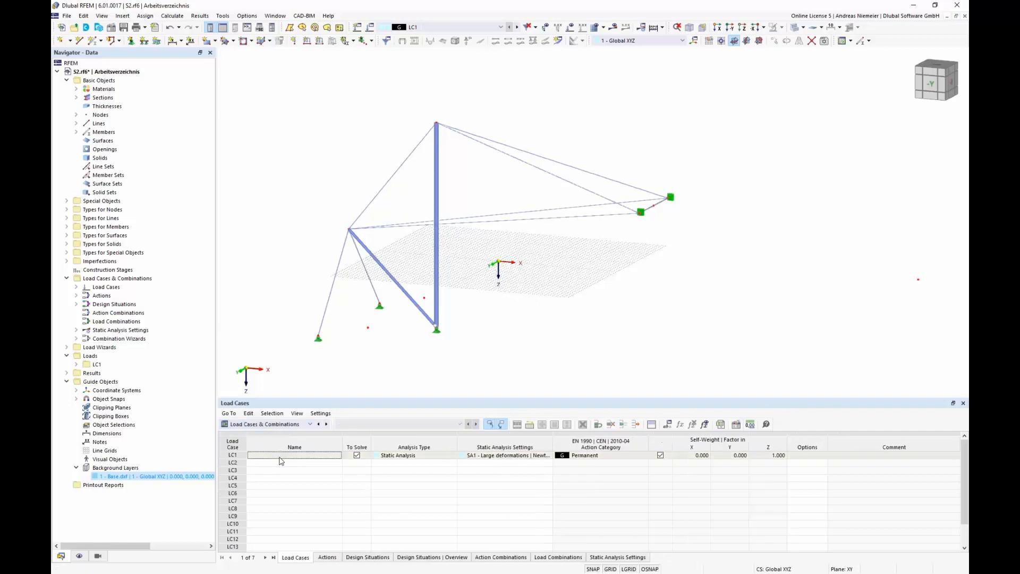
click(282, 485)
click(279, 456)
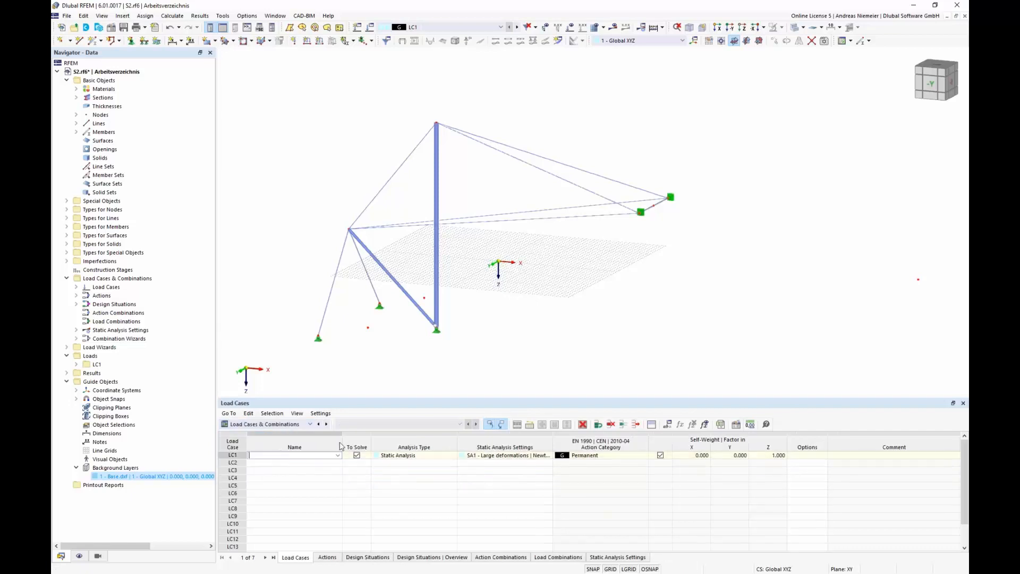
text(G)
key(Return)
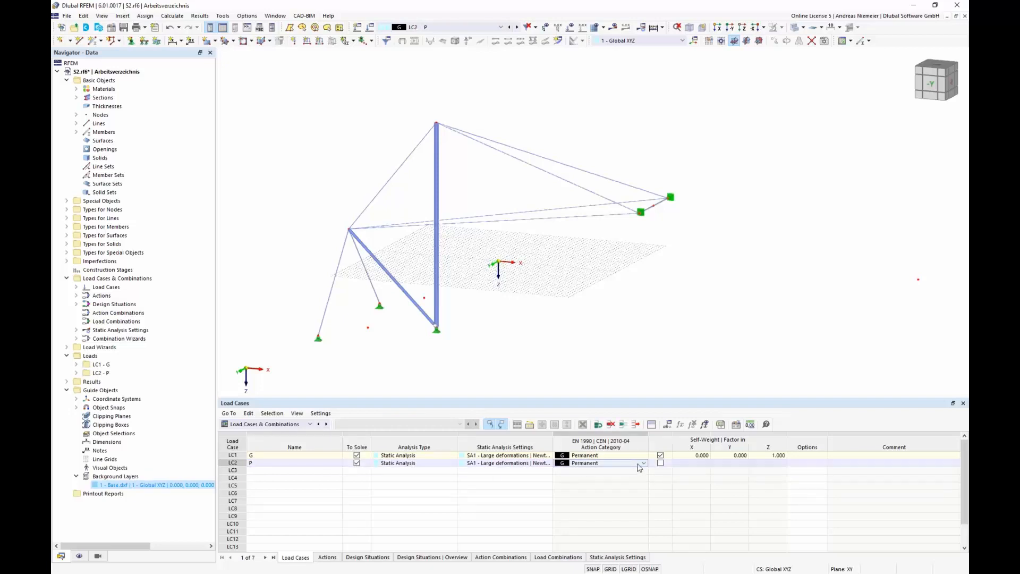
Set the action category of load case LC2 to Prestress
click(644, 462)
click(614, 334)
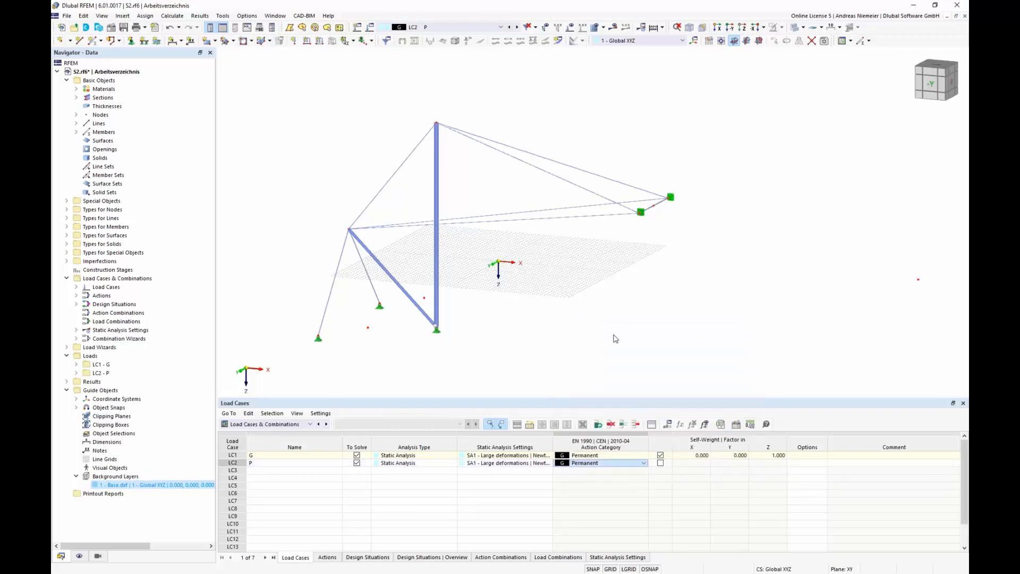
click(584, 499)
click(596, 463)
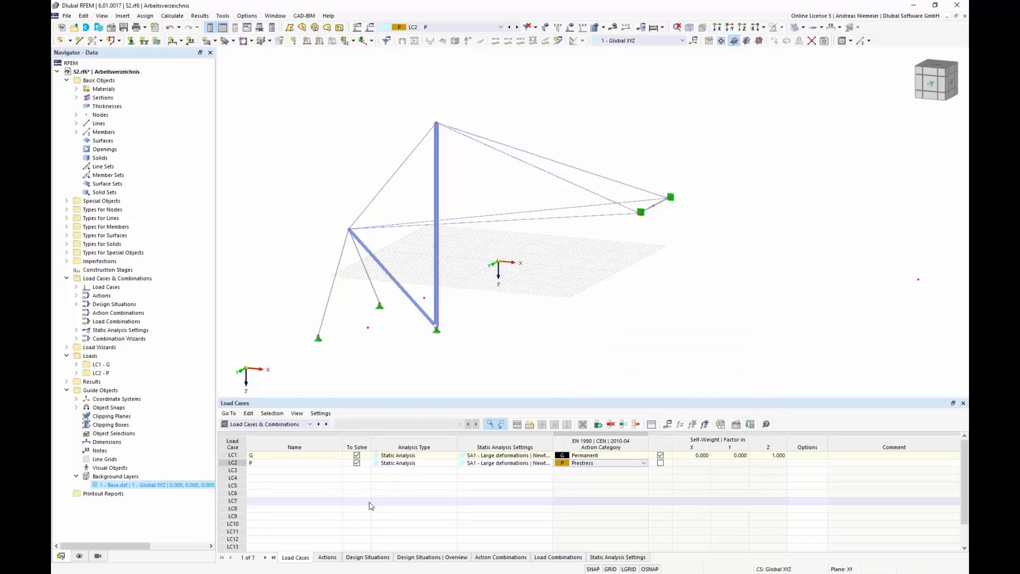
Define a new Form-Finding member load in LC2 with geometric definition by length, 100% target relative member length and tension
click(320, 41)
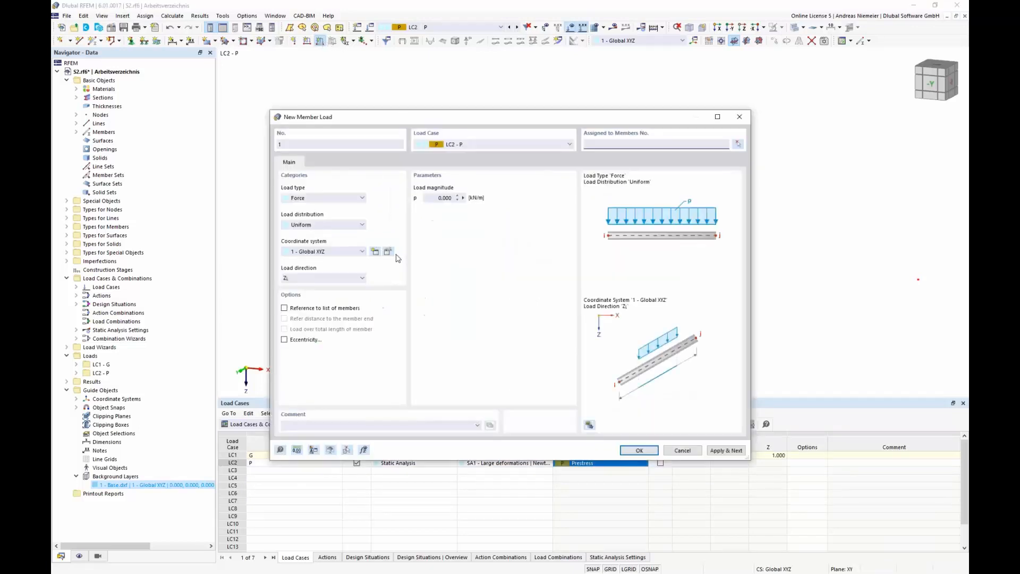
click(327, 201)
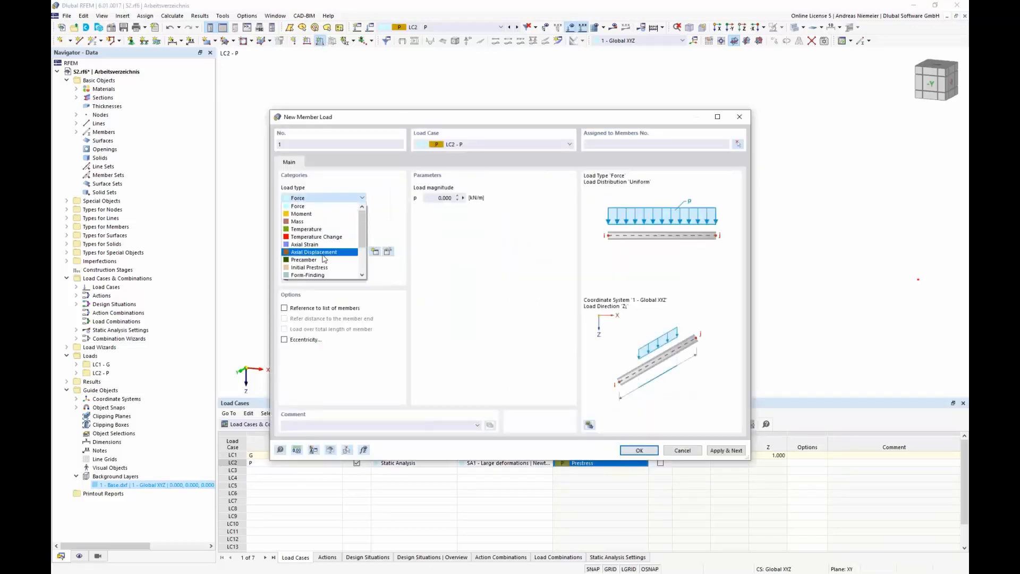
click(320, 275)
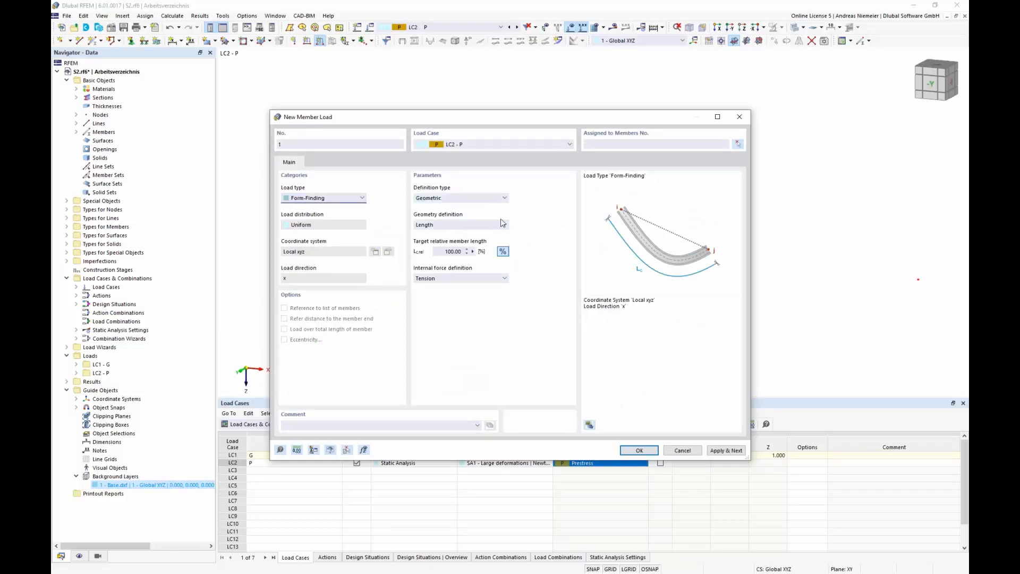
click(477, 198)
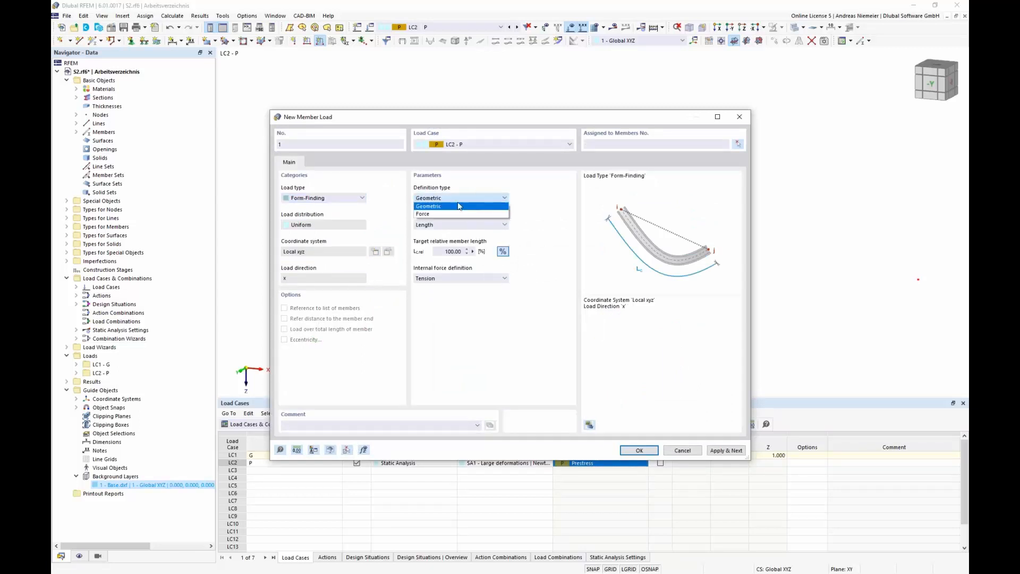
click(431, 208)
click(444, 198)
click(441, 214)
click(444, 198)
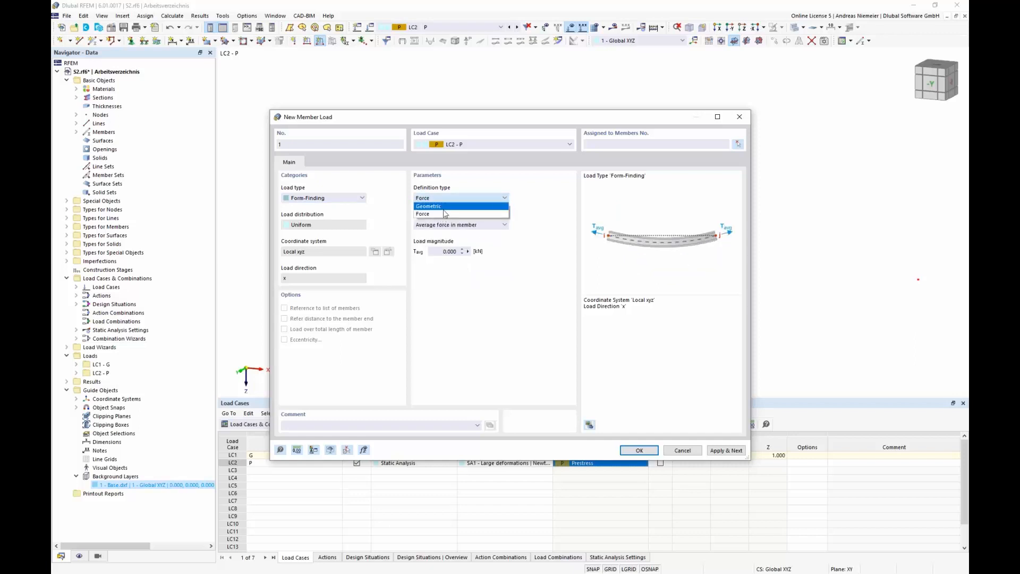
click(444, 207)
drag(463, 117, 653, 252)
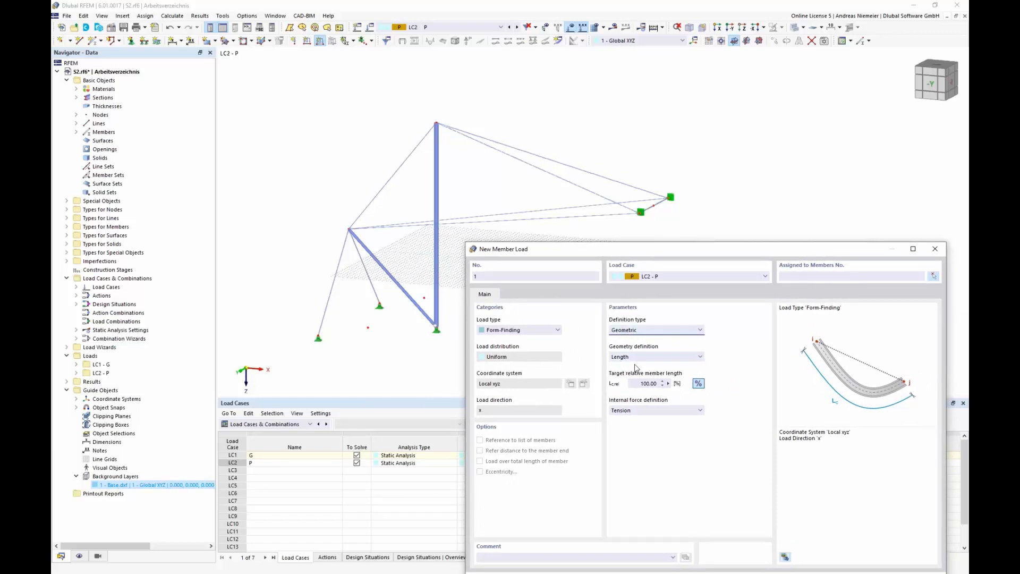
drag(694, 249, 630, 117)
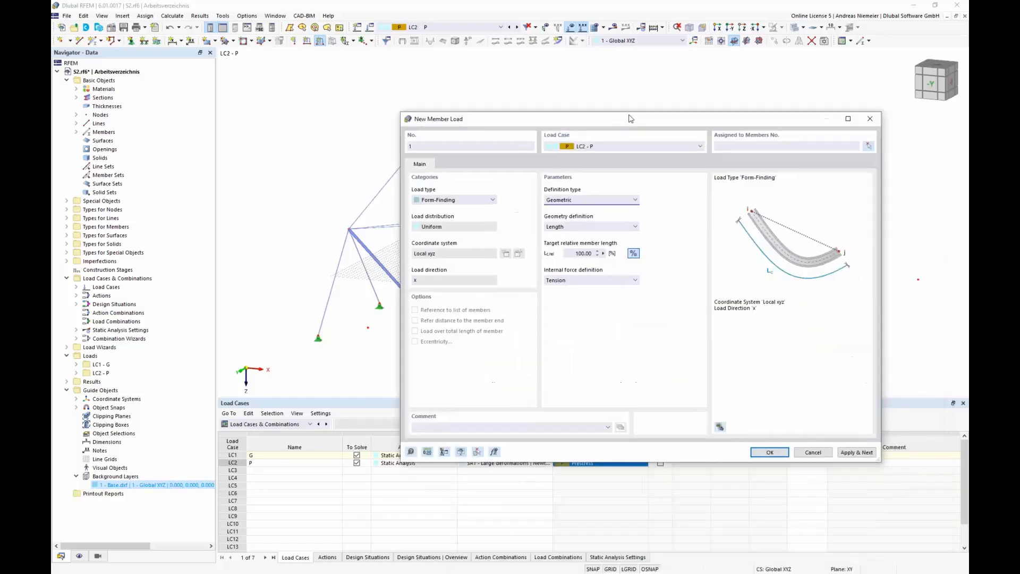
click(767, 450)
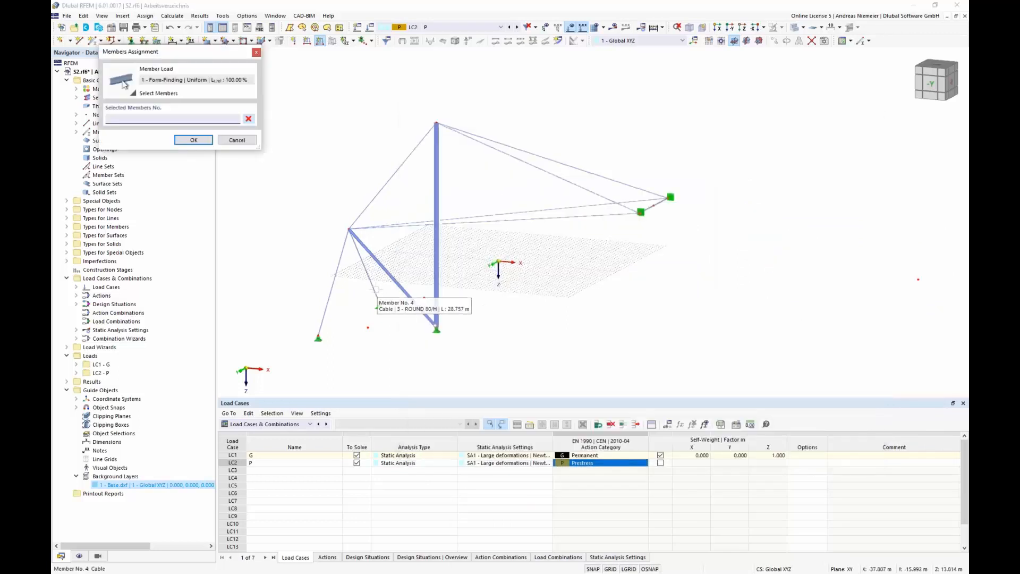
Assign the form-finding member load to all cable members, leaving out the mast and the strut
click(372, 287)
click(332, 287)
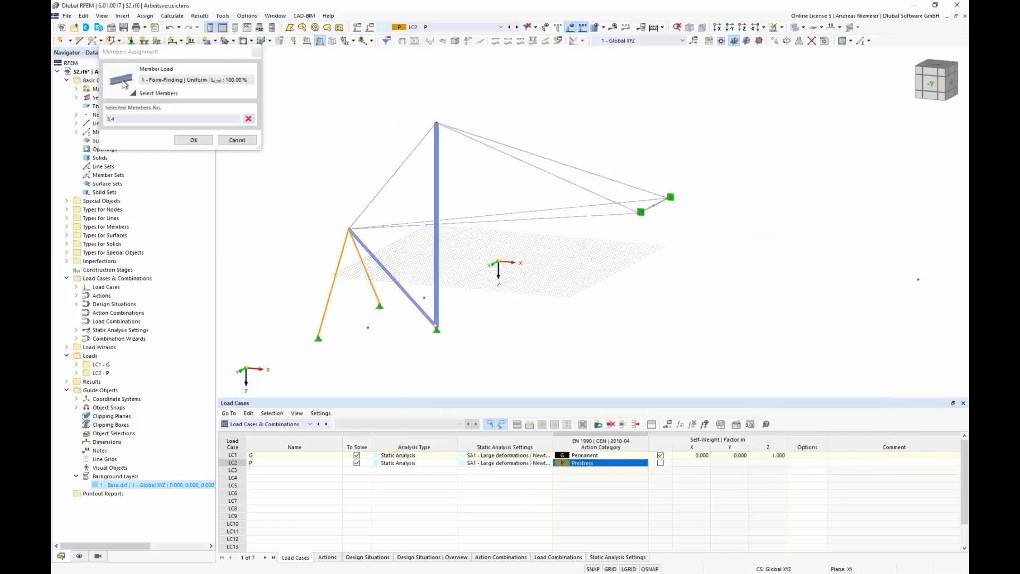
drag(580, 242, 467, 160)
click(392, 176)
click(647, 208)
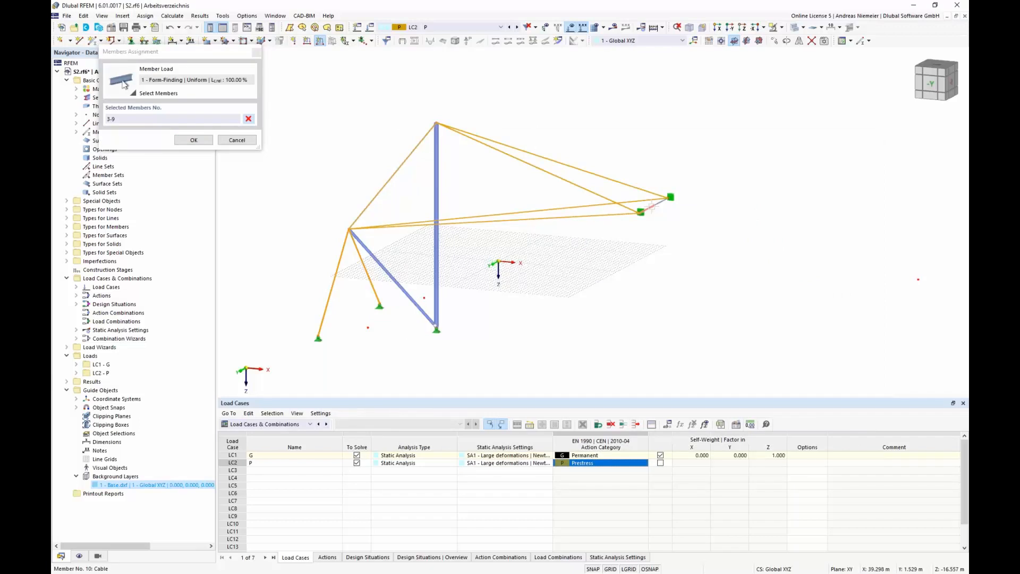
click(661, 201)
click(193, 140)
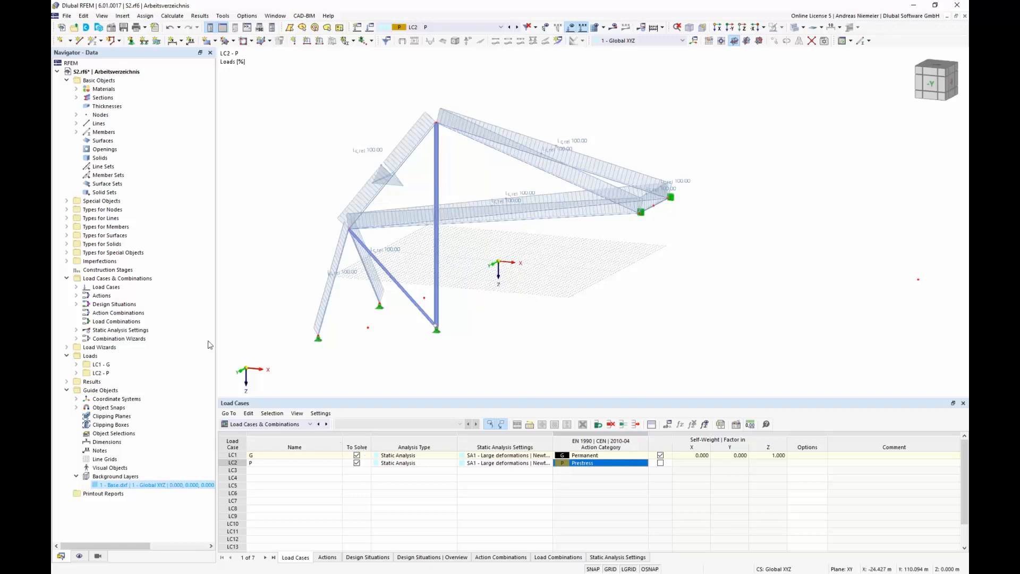
Create a construction stage named "Shape 1" with changes enabled for members and nodal supports
right_click(113, 273)
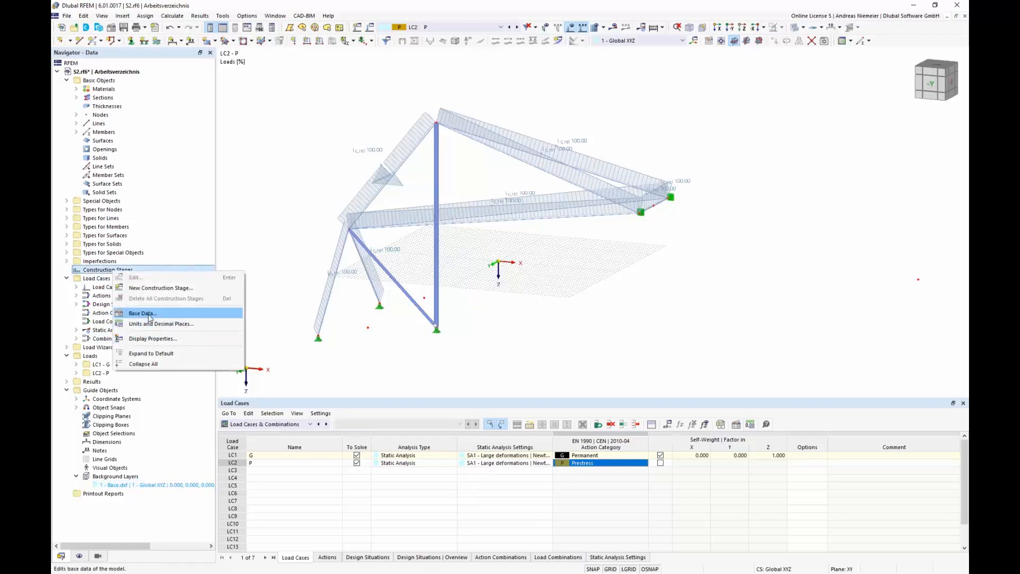
click(159, 288)
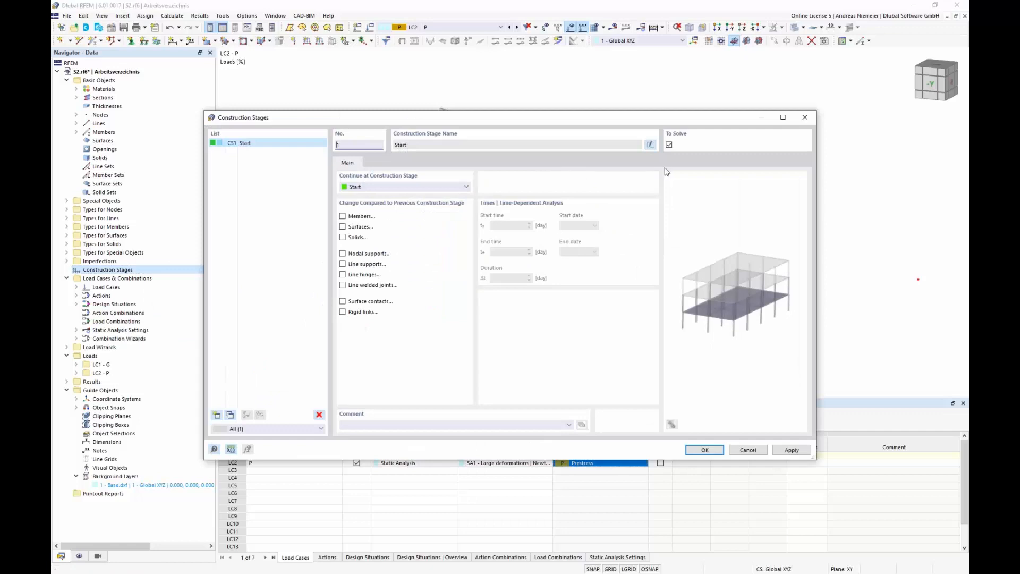
click(650, 145)
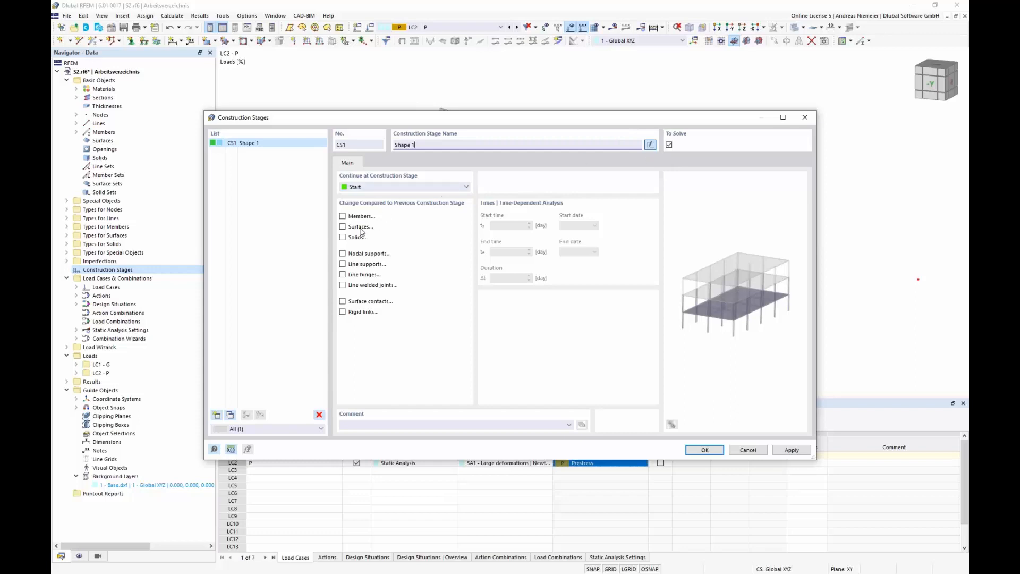
click(343, 216)
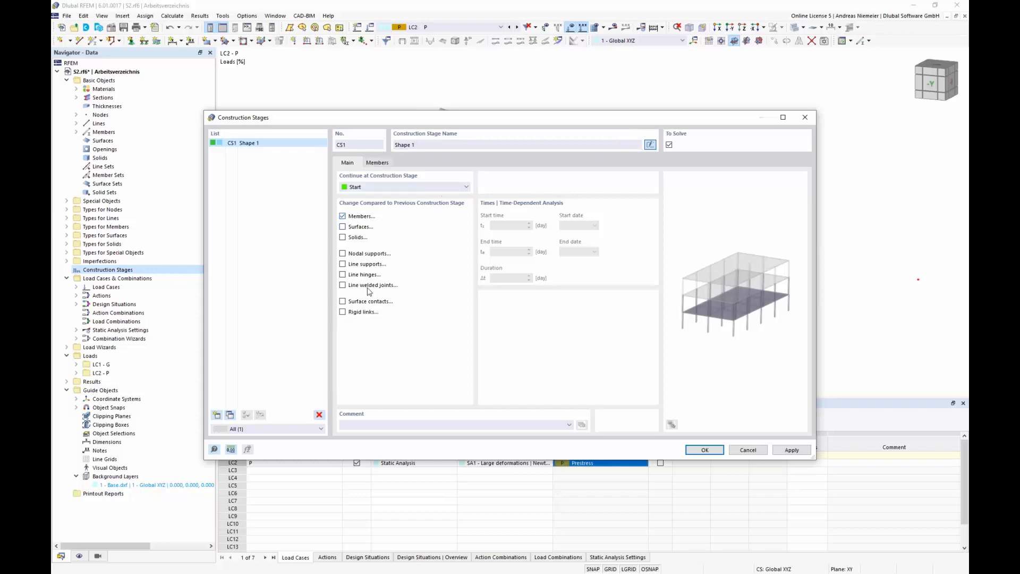
click(344, 254)
Add all members 1-11 of the model to construction stage Shape 1
click(377, 163)
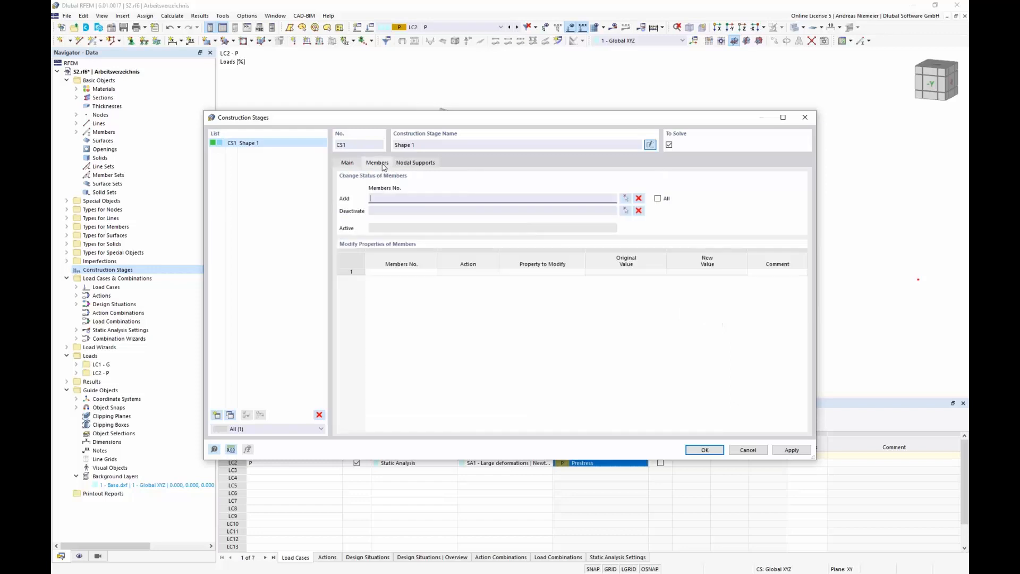
click(625, 198)
drag(767, 371, 301, 89)
click(193, 139)
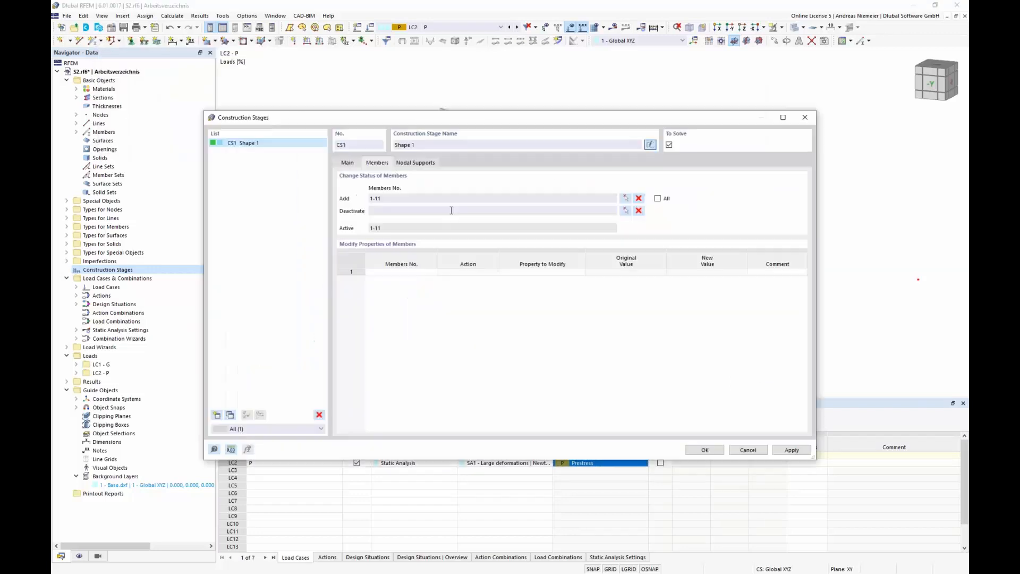
Add the nodal supports at nodes 1, 8, 10, 11 and 13 to construction stage Shape 1 and save the stage
click(431, 163)
click(625, 198)
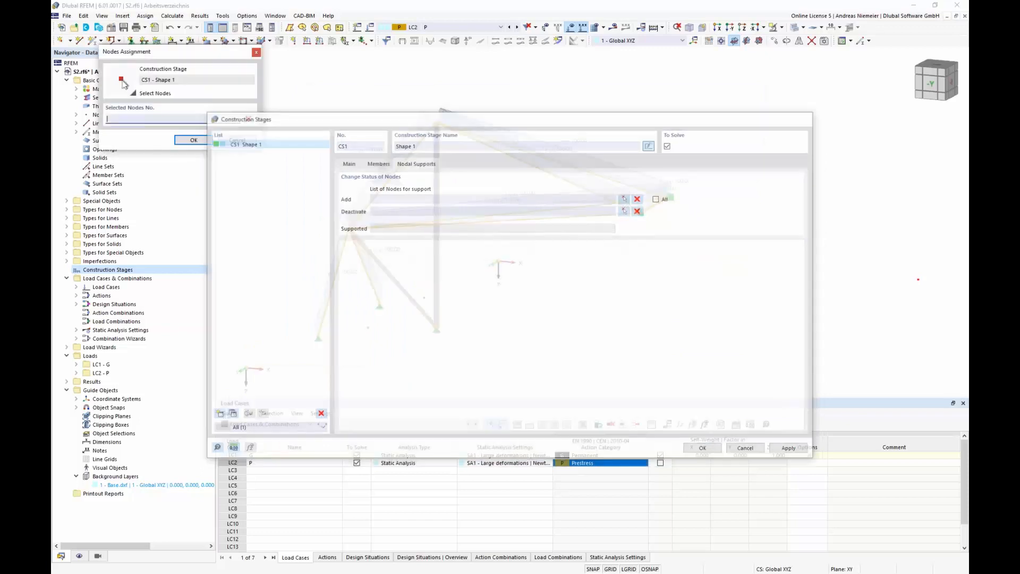
drag(382, 166, 290, 145)
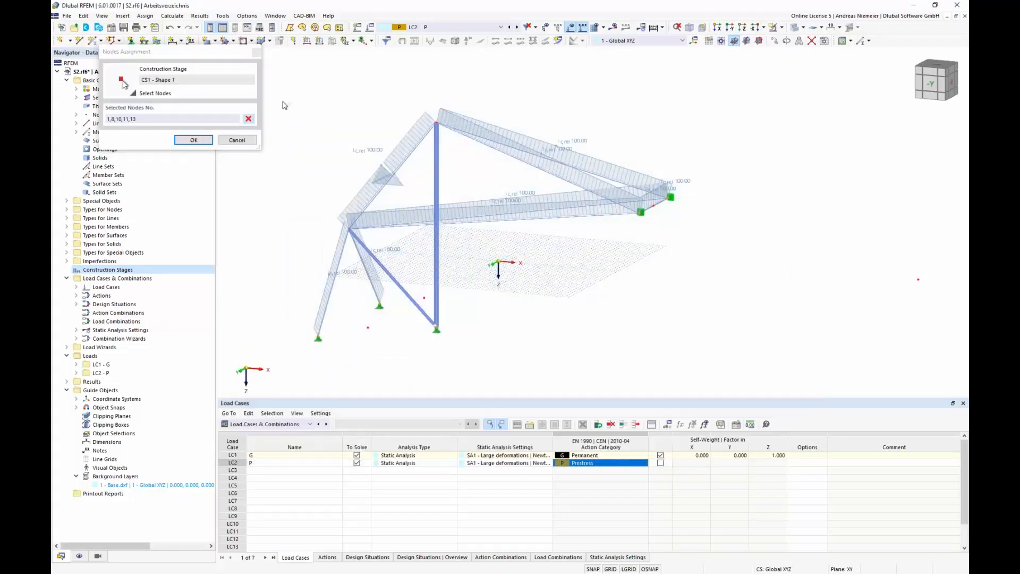
click(197, 141)
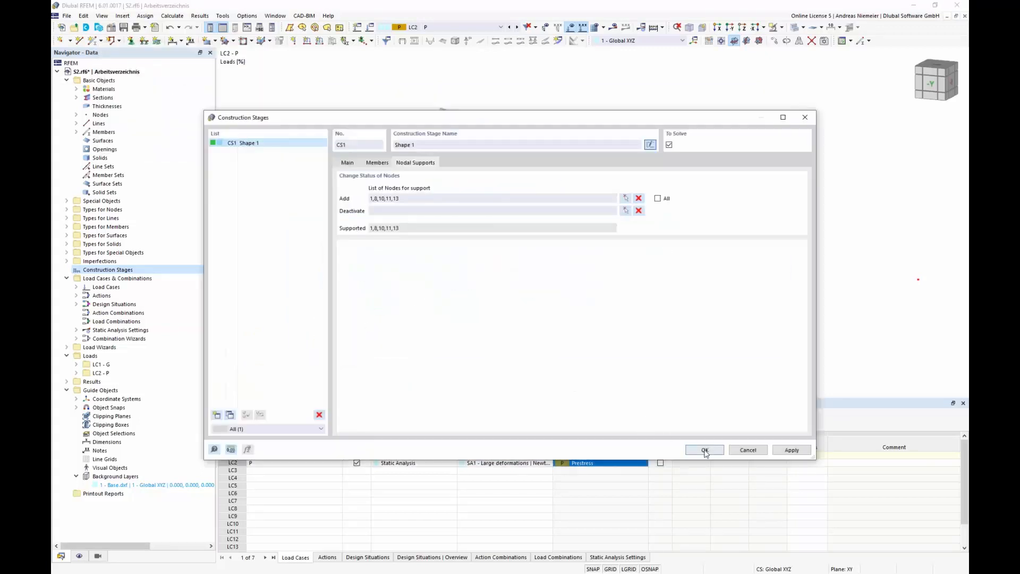
click(704, 450)
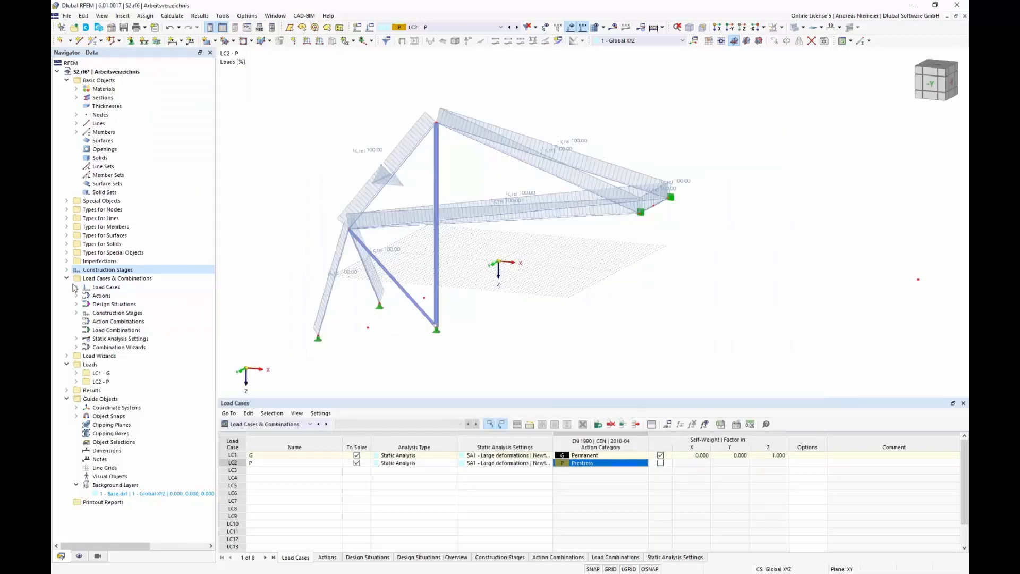
Assign load cases LC1 (G) and LC2 (P) to construction stage Shape 1 and calculate the stage
click(66, 270)
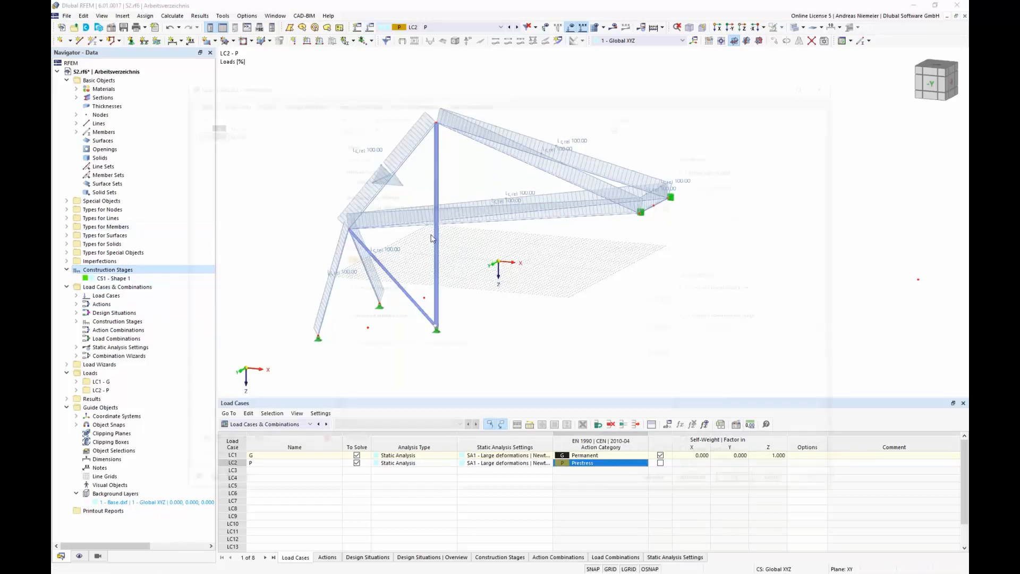
click(365, 101)
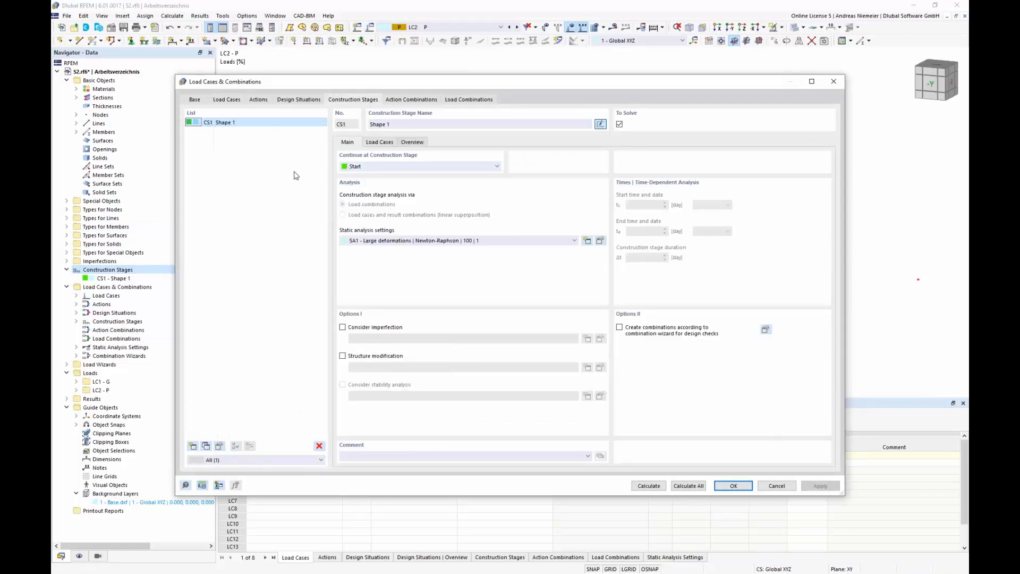
click(379, 142)
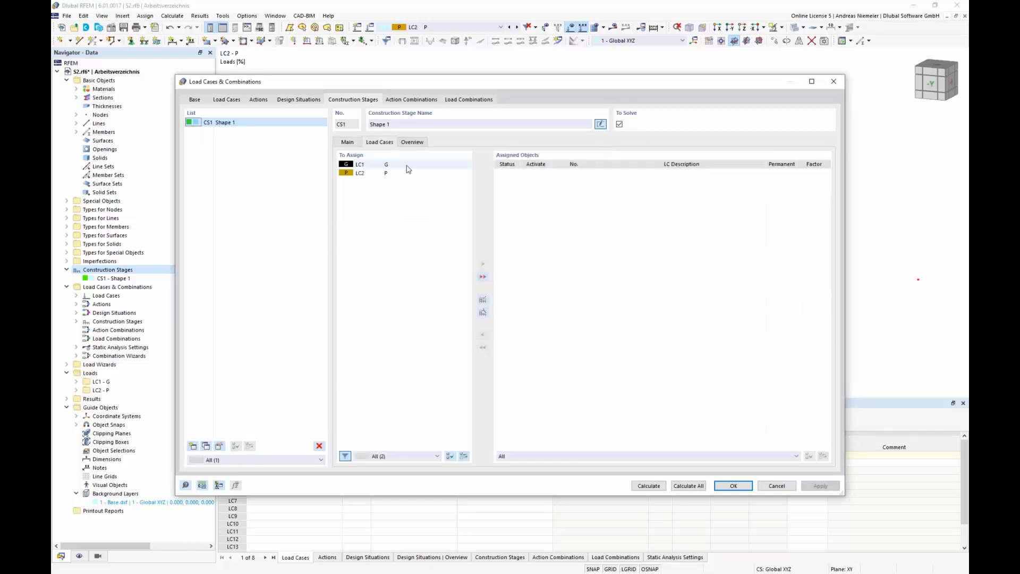
click(391, 173)
double_click(391, 173)
double_click(396, 165)
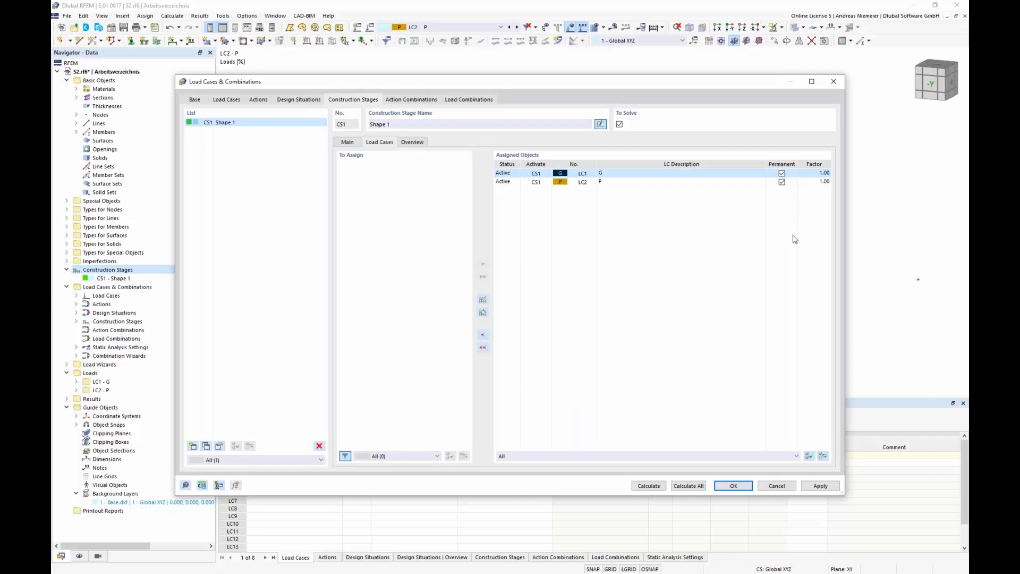
click(659, 488)
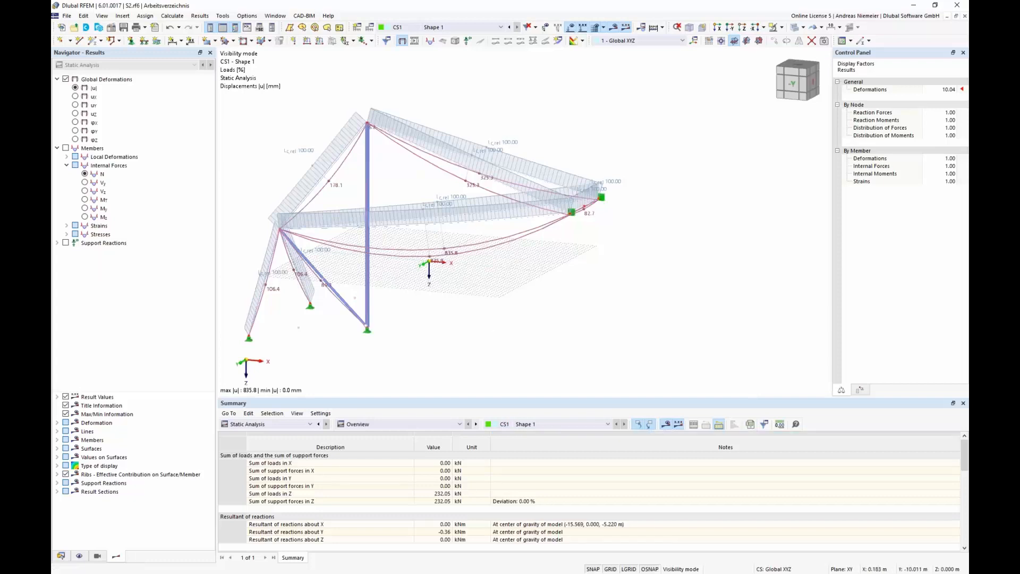
Display the member normal forces N for construction stage Shape 1 in place of the global deformations and examine them
middle_drag(444, 251, 498, 249)
scroll(497, 248, down, 1)
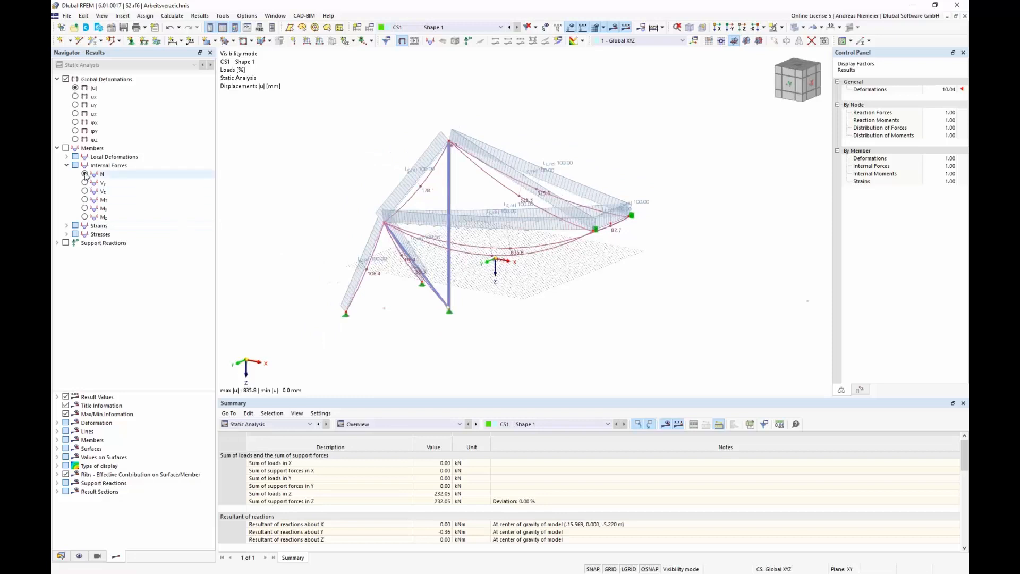
click(66, 148)
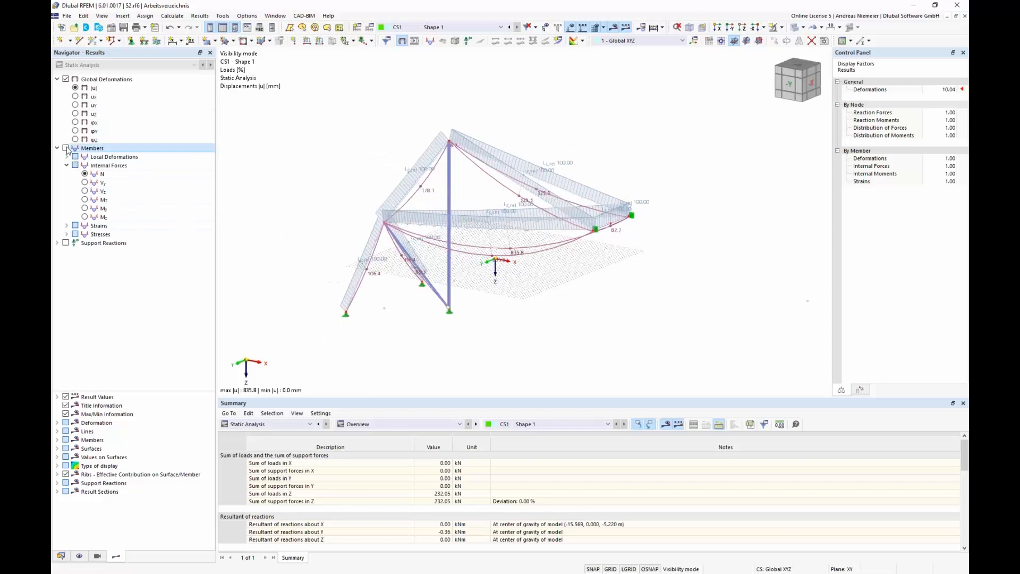
ctrl+middle_drag(451, 275, 515, 288)
scroll(515, 288, up, 1)
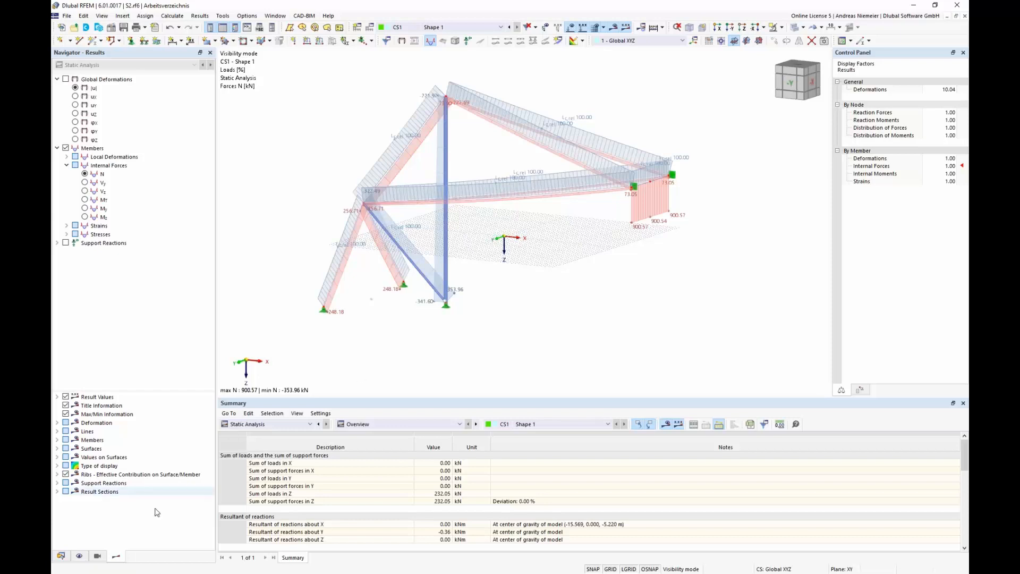
Activate the Base.dxf background layer in the model
click(61, 556)
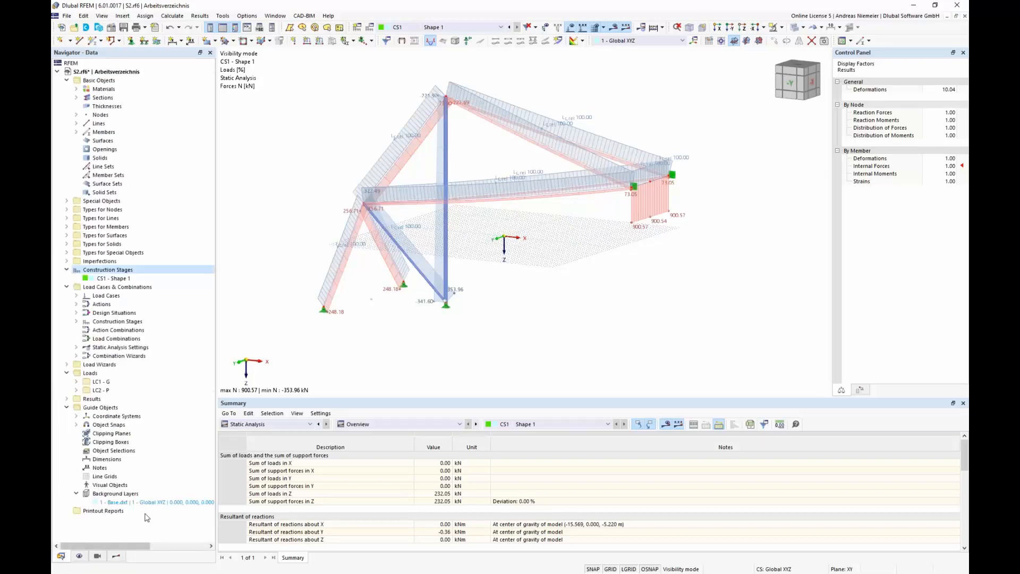
right_click(149, 502)
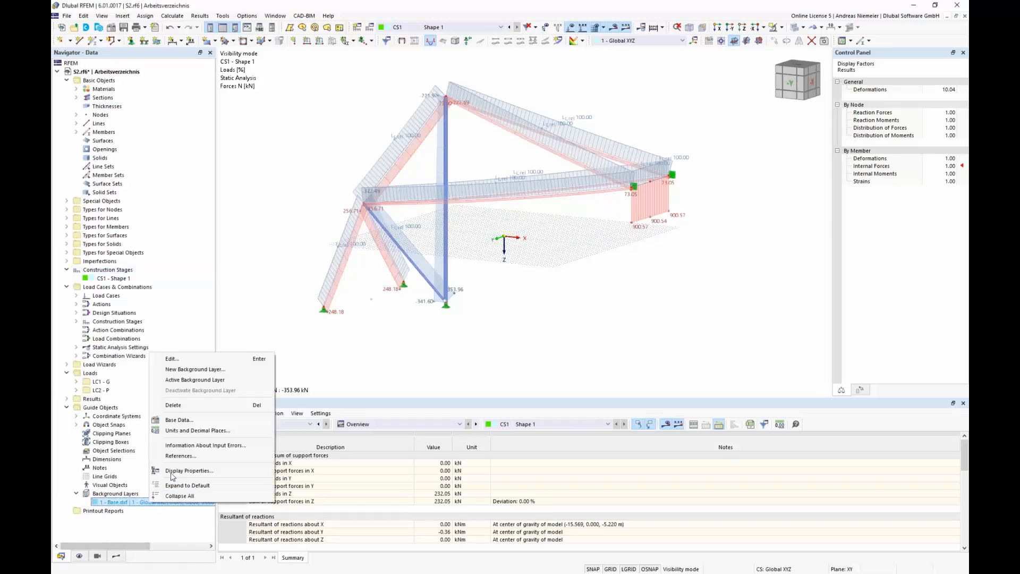
click(187, 380)
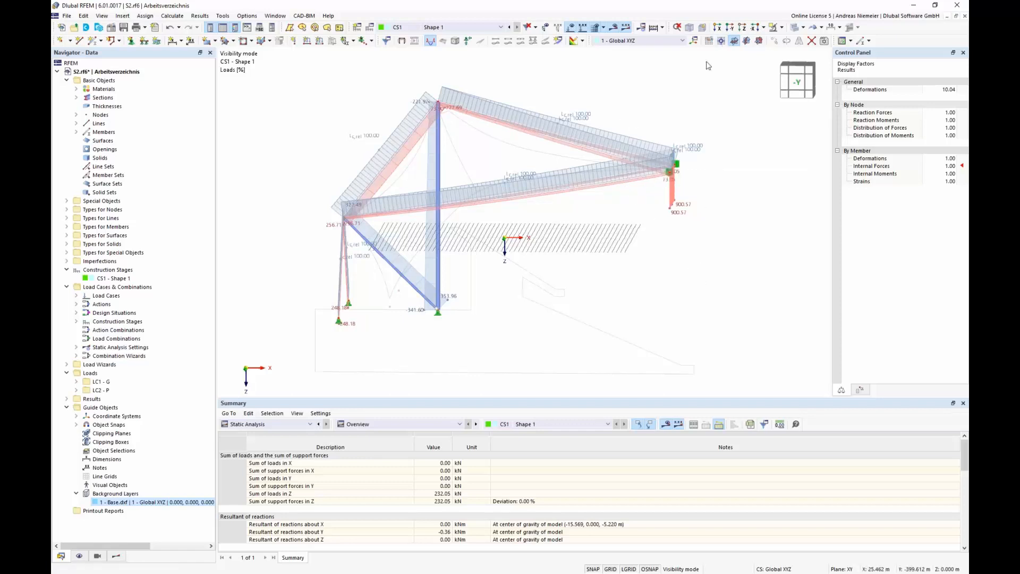
Hide the results and loads in the model view and make load case LC1 - G current
click(604, 28)
click(605, 37)
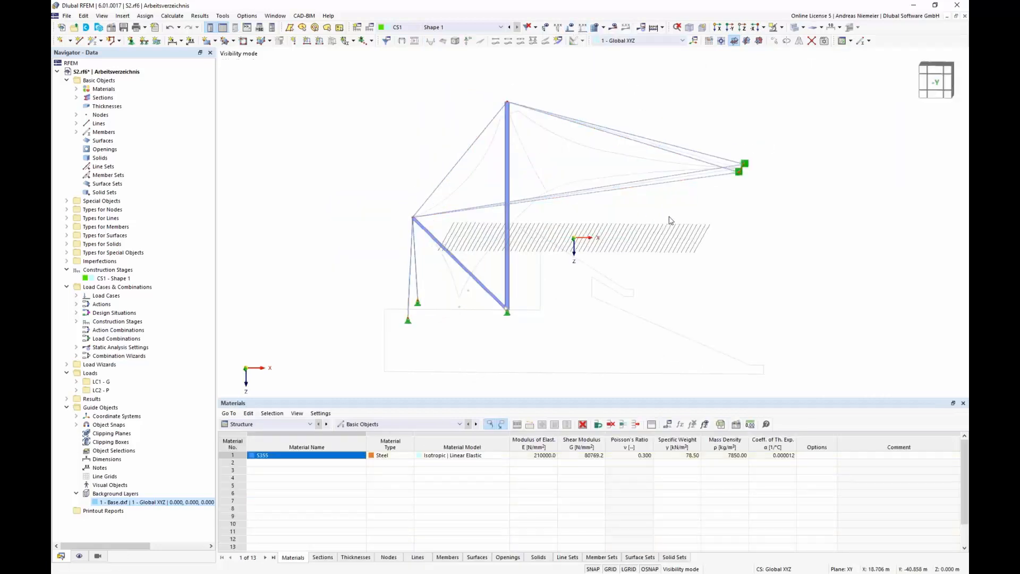
click(482, 29)
click(473, 38)
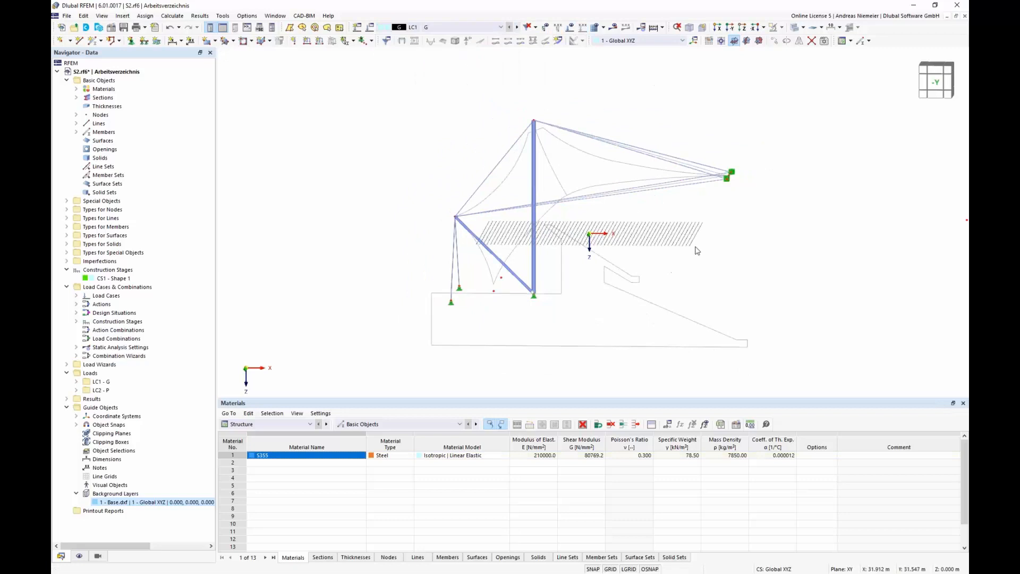
middle_drag(697, 249, 659, 248)
ctrl+middle_drag(659, 248, 641, 245)
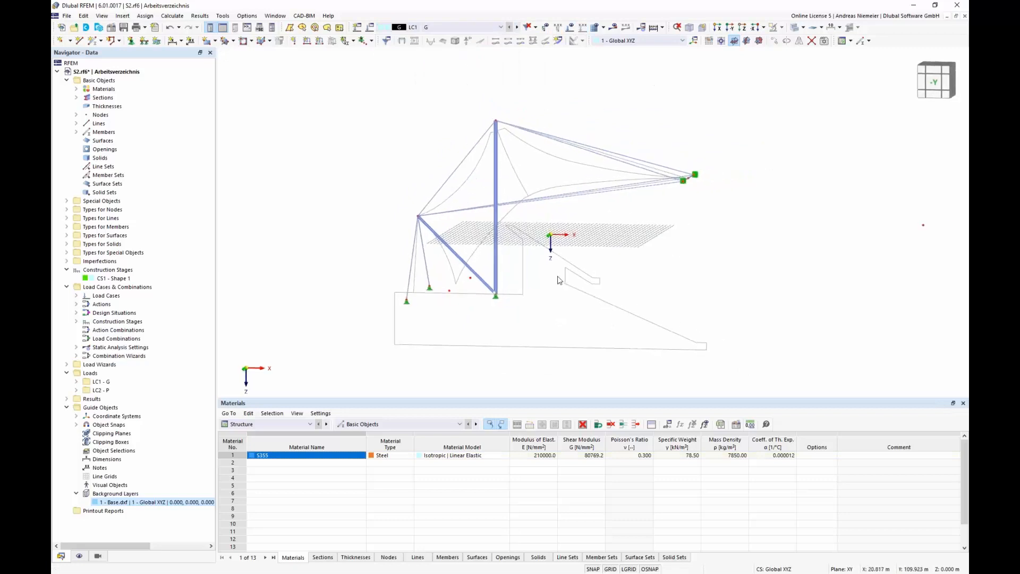
Draw two connected single lines from the strut's upper node to the front free base node and on to the nearer fixed support at the far end
click(79, 41)
scroll(388, 246, up, 2)
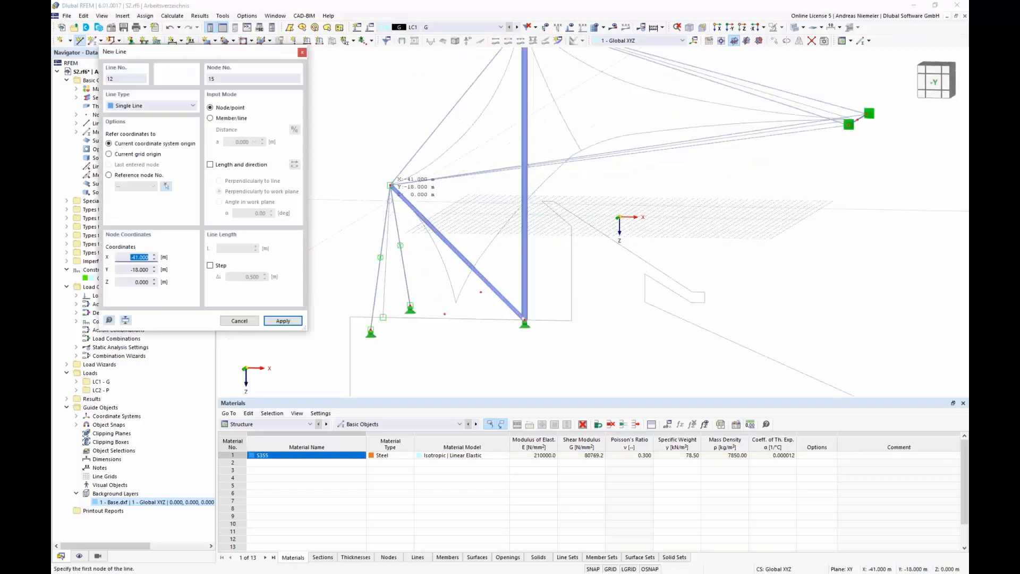
click(391, 186)
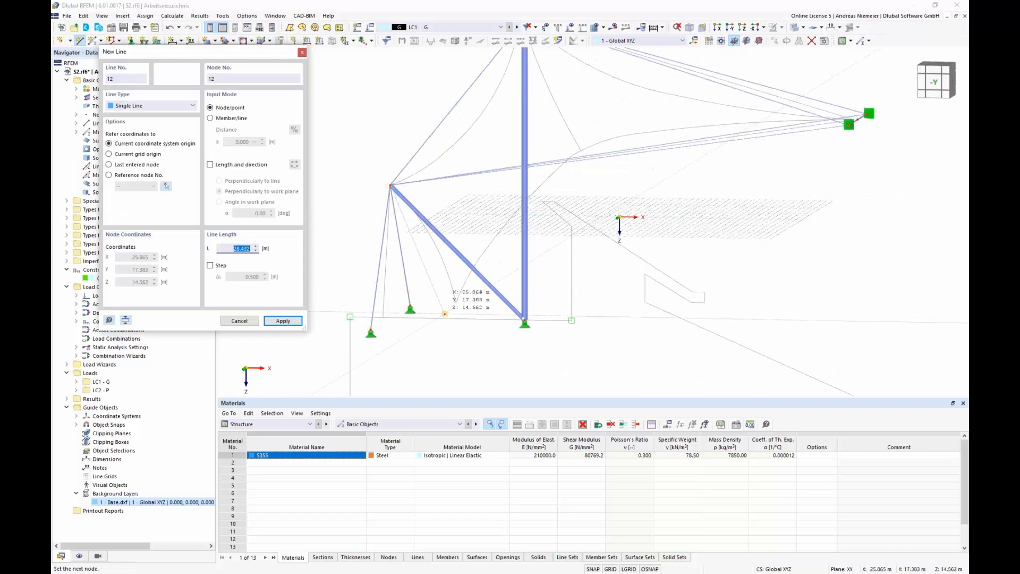
click(445, 313)
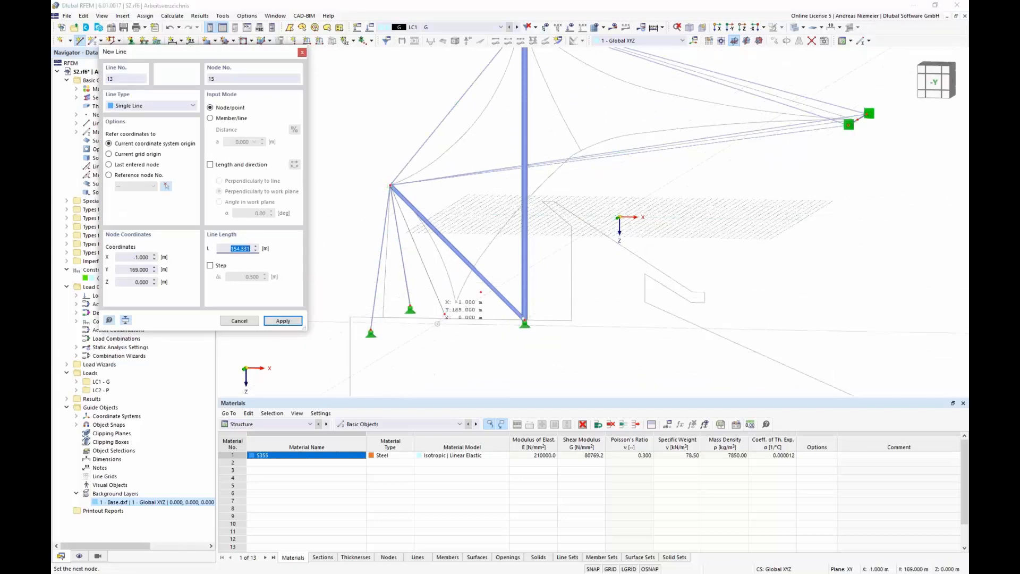
scroll(510, 310, down, 2)
scroll(747, 176, up, 3)
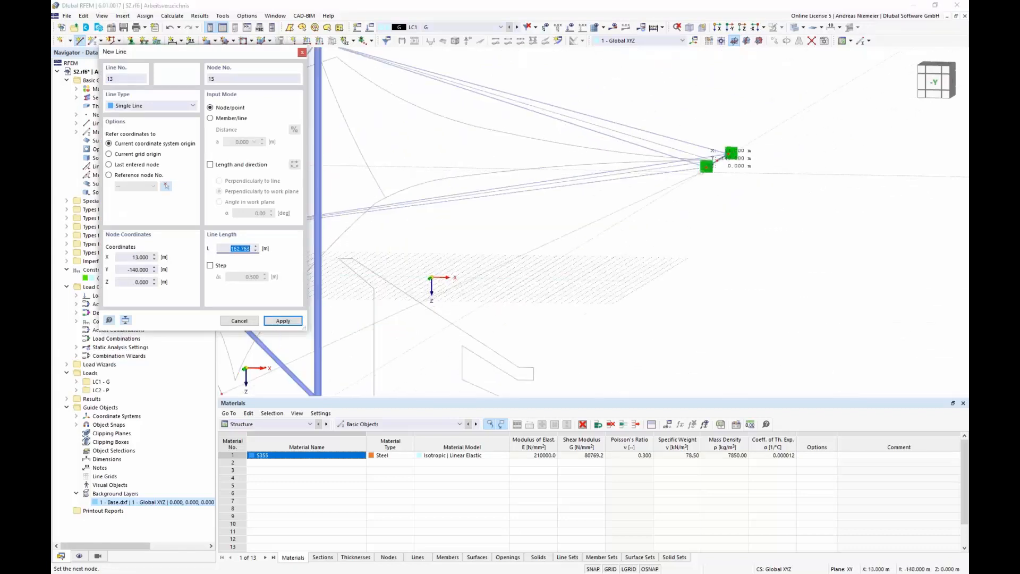
click(706, 167)
right_click(720, 256)
scroll(721, 255, down, 3)
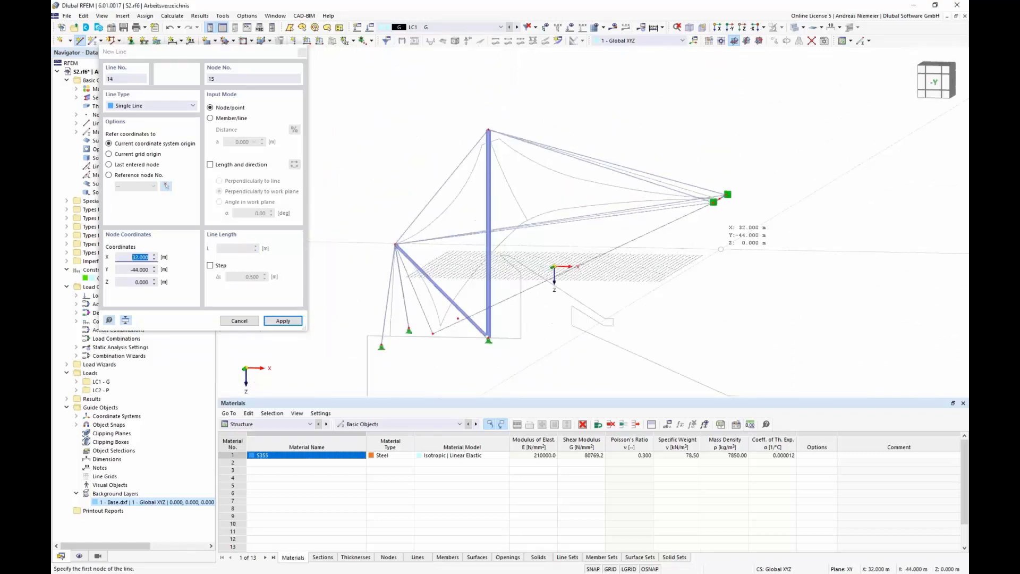
key(Escape)
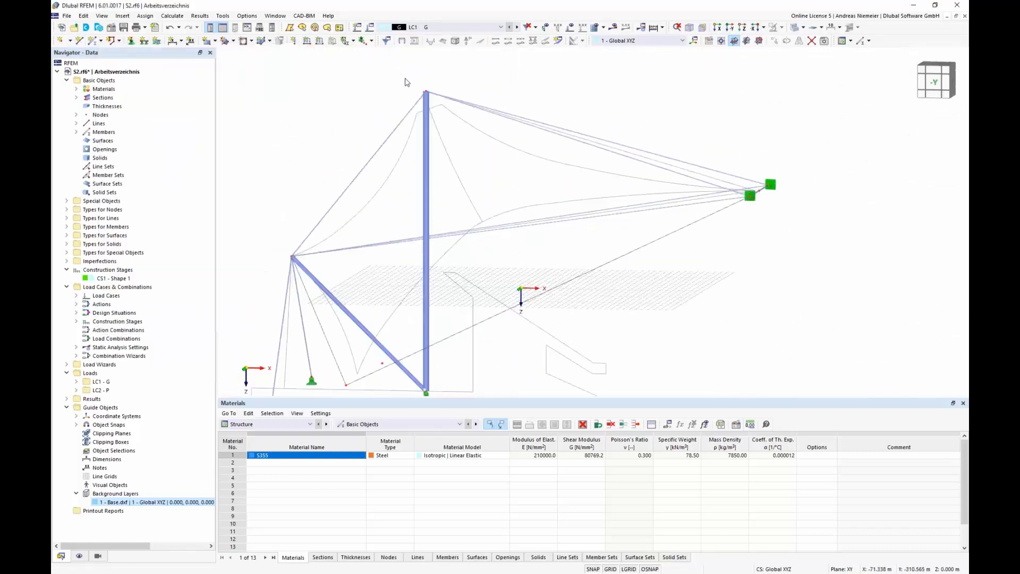
Set the work plane to XZ and look at the model in the -Y direction
middle_drag(786, 234, 771, 249)
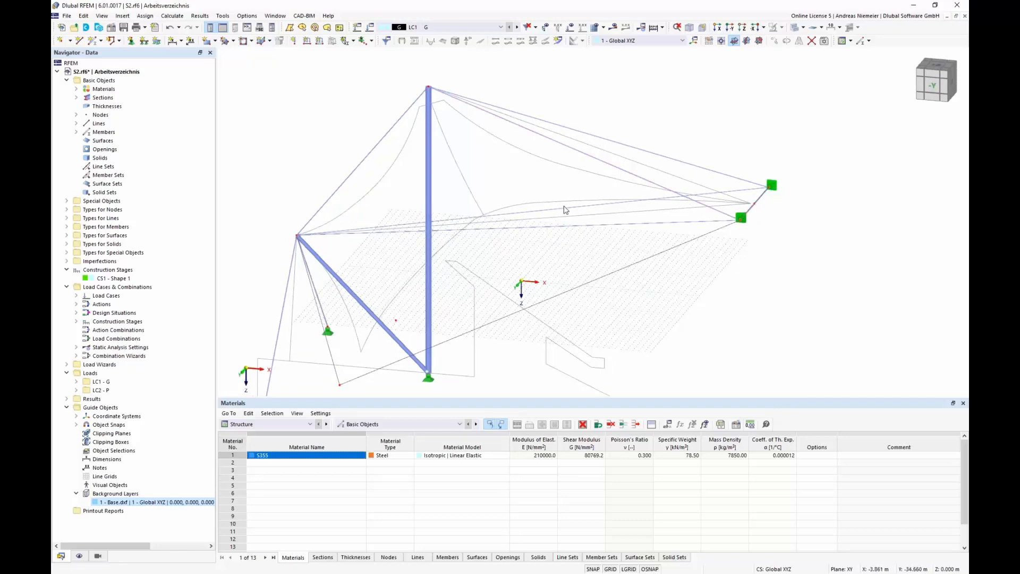
click(747, 41)
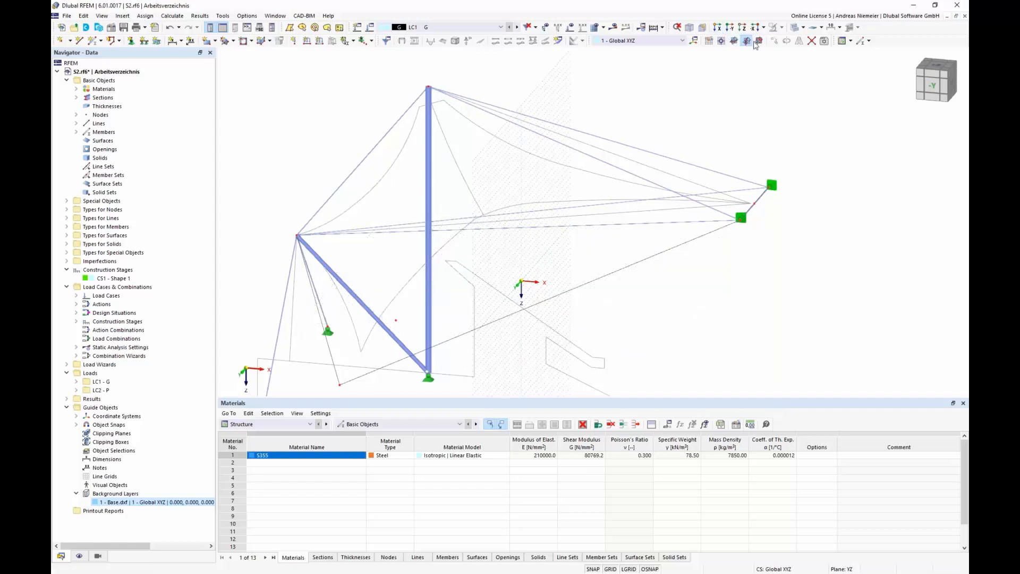
click(757, 41)
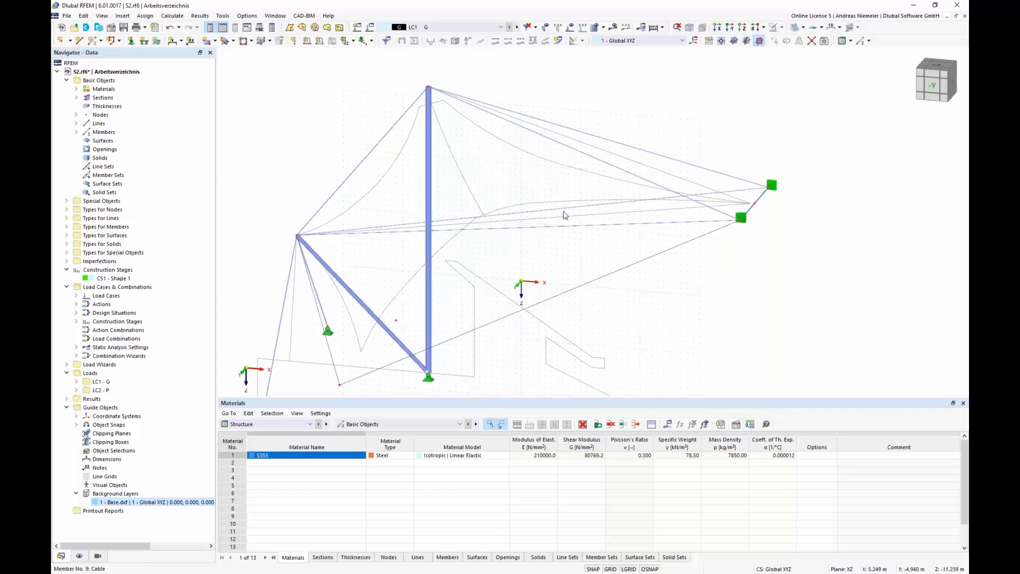
click(932, 85)
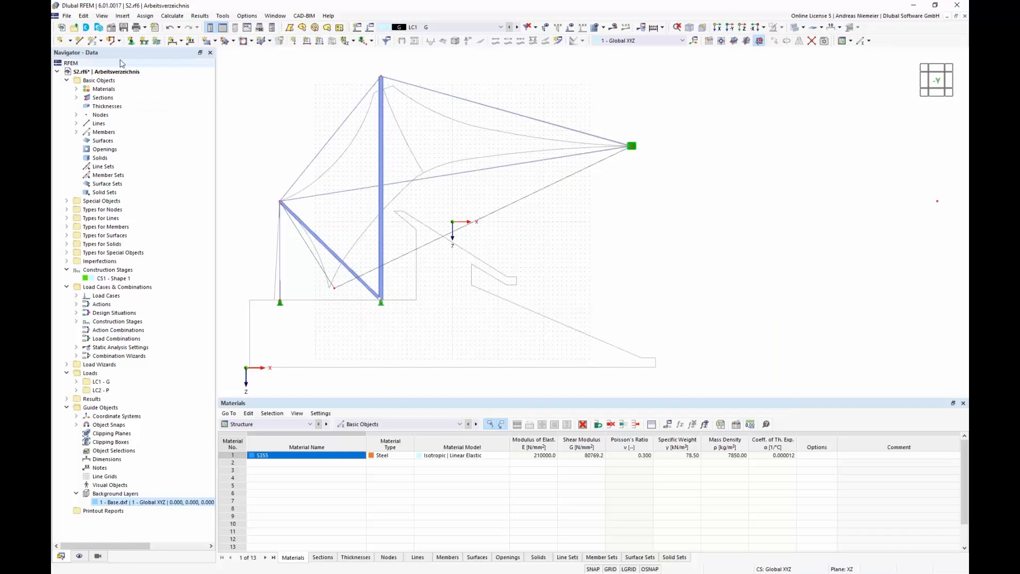
Draw an arc from the mast top through control point X 9.226, Y 0, Z -20.020 m to the middle node between the two fixed supports
click(119, 40)
click(121, 72)
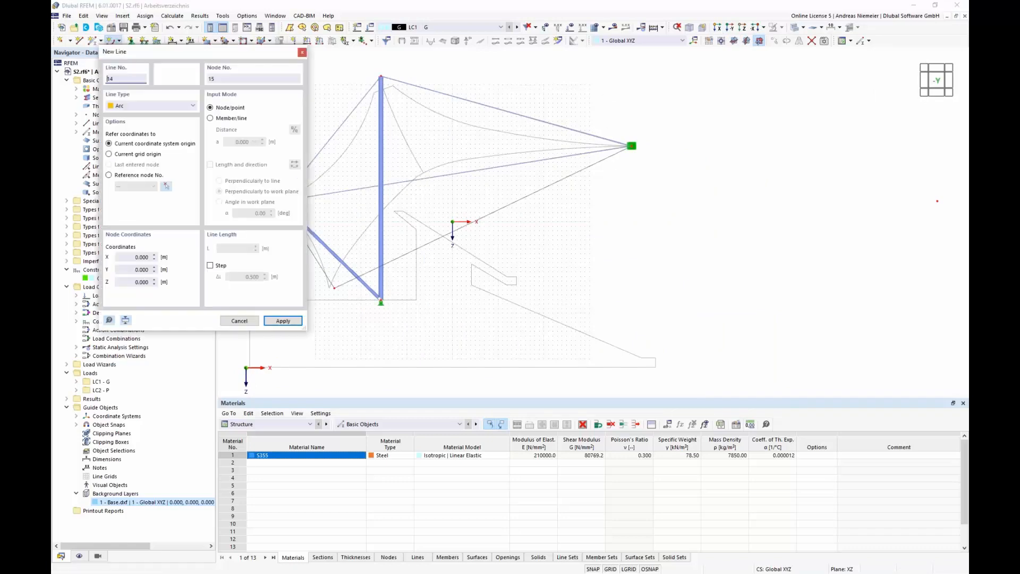
click(381, 76)
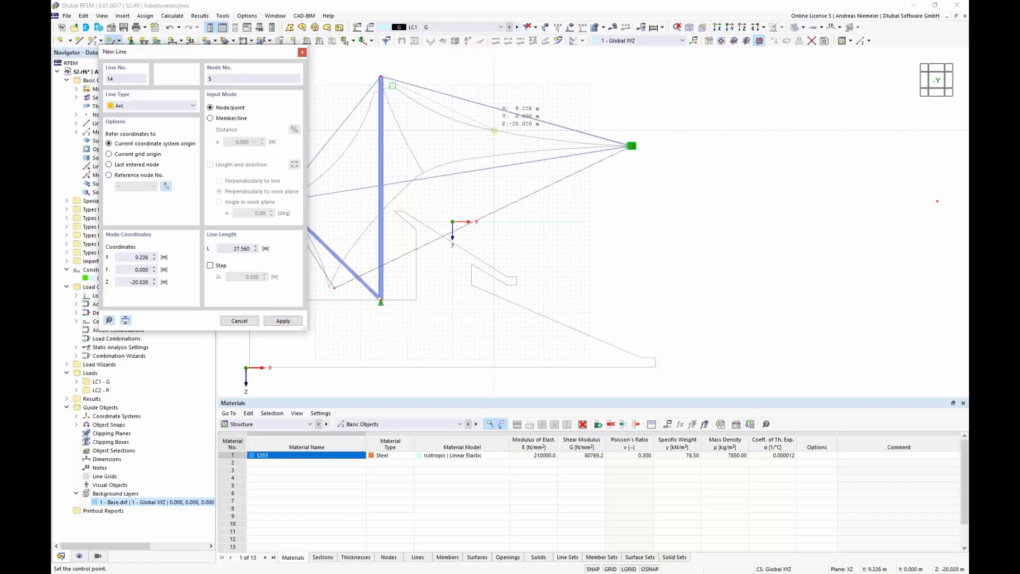
click(493, 130)
scroll(666, 154, up, 3)
ctrl+middle_drag(666, 160, 646, 203)
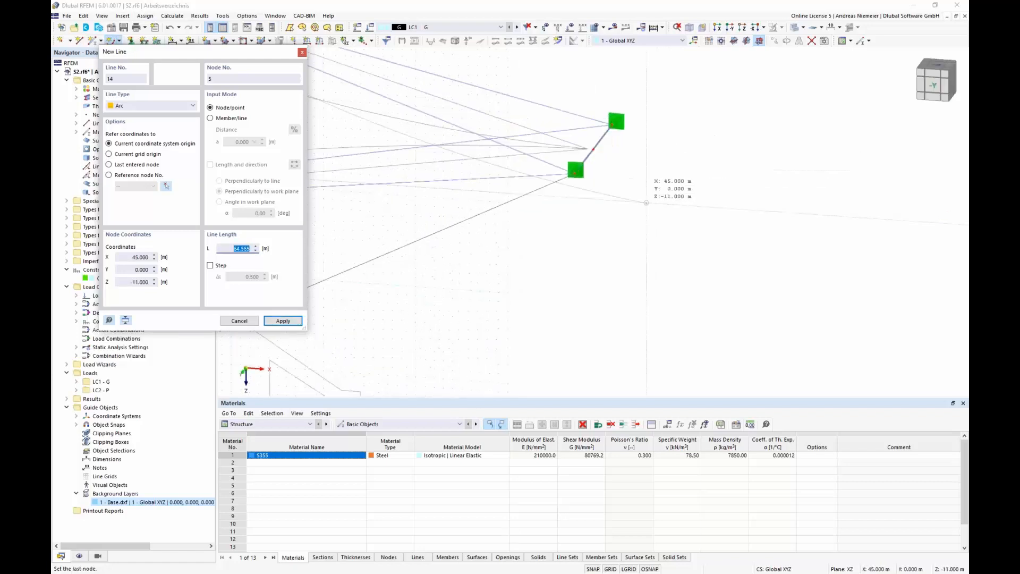
click(592, 150)
scroll(690, 190, down, 3)
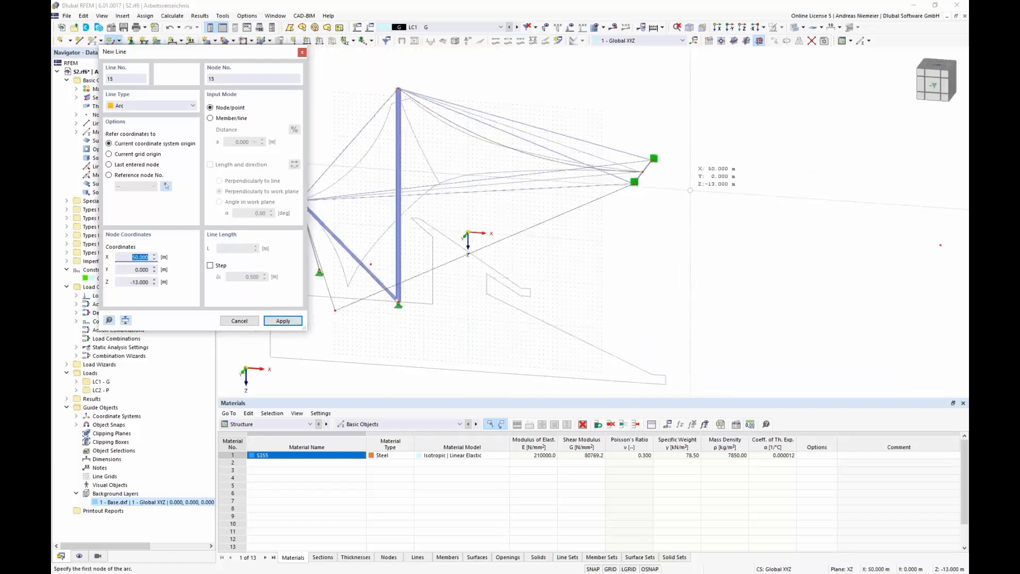
Draw a second arc from the mast top to the strut's upper node, with its control point near the ridge curve of the background drawing
click(397, 89)
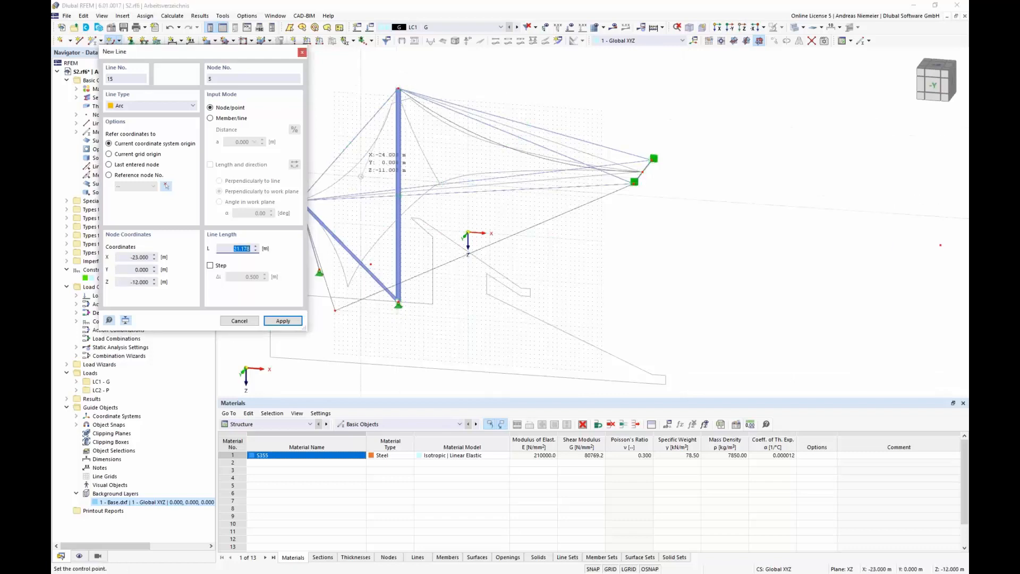
click(364, 160)
middle_drag(316, 198, 389, 189)
scroll(373, 191, up, 2)
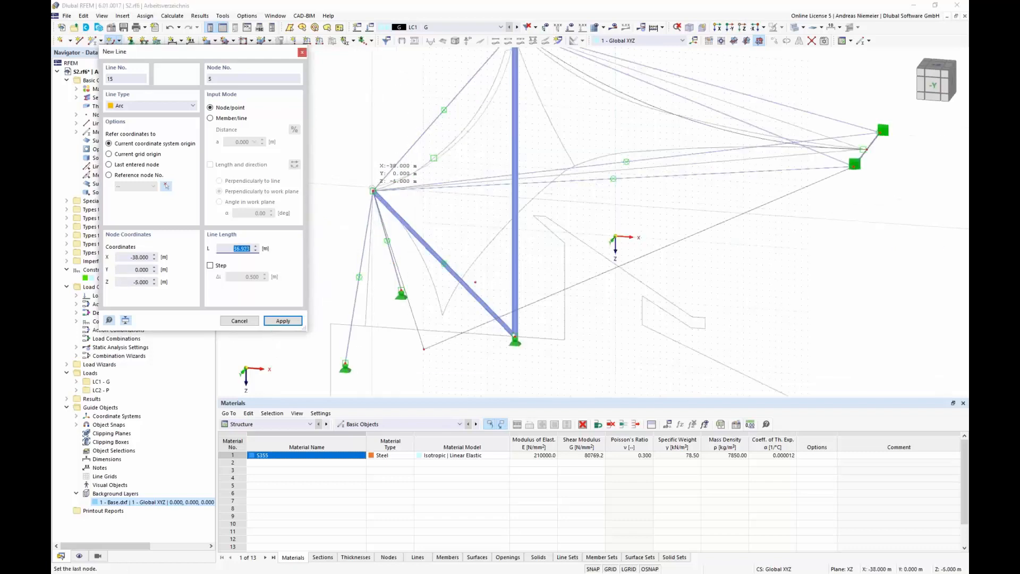
click(373, 191)
key(Escape)
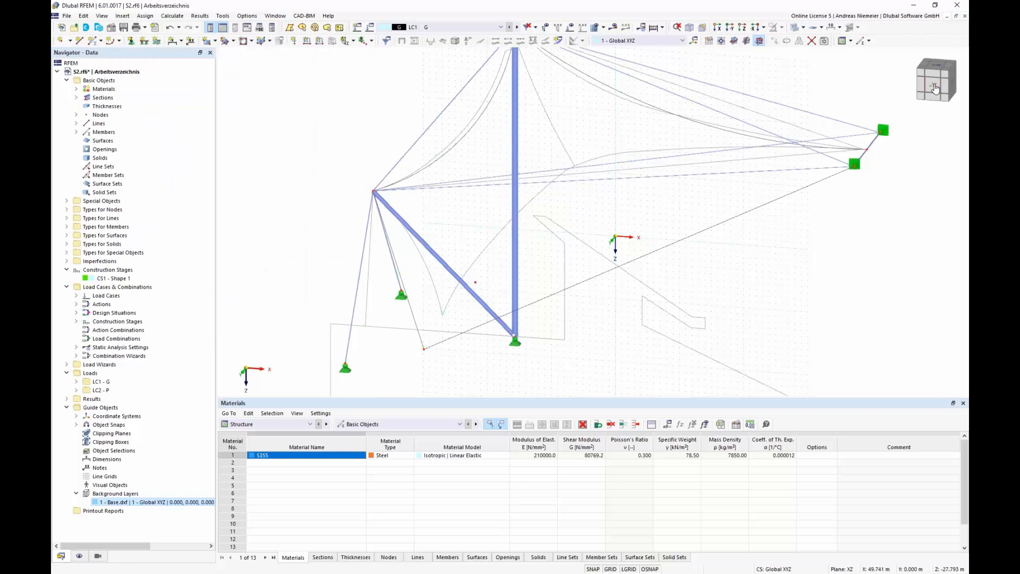
Draw a single line from the mast top to the front lower boundary line, using the perpendicular object snap
click(935, 88)
scroll(372, 79, up, 4)
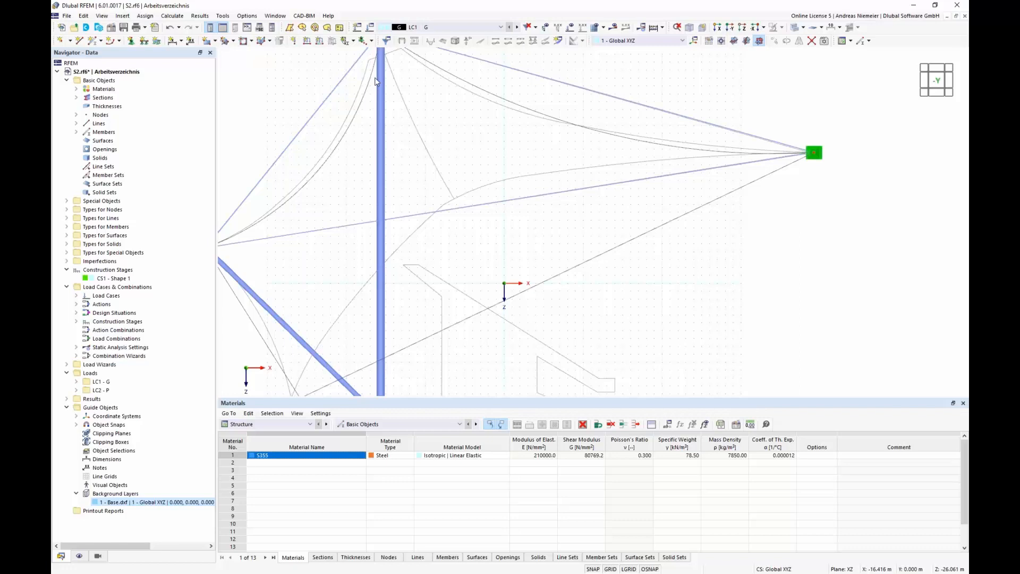
right_click(160, 504)
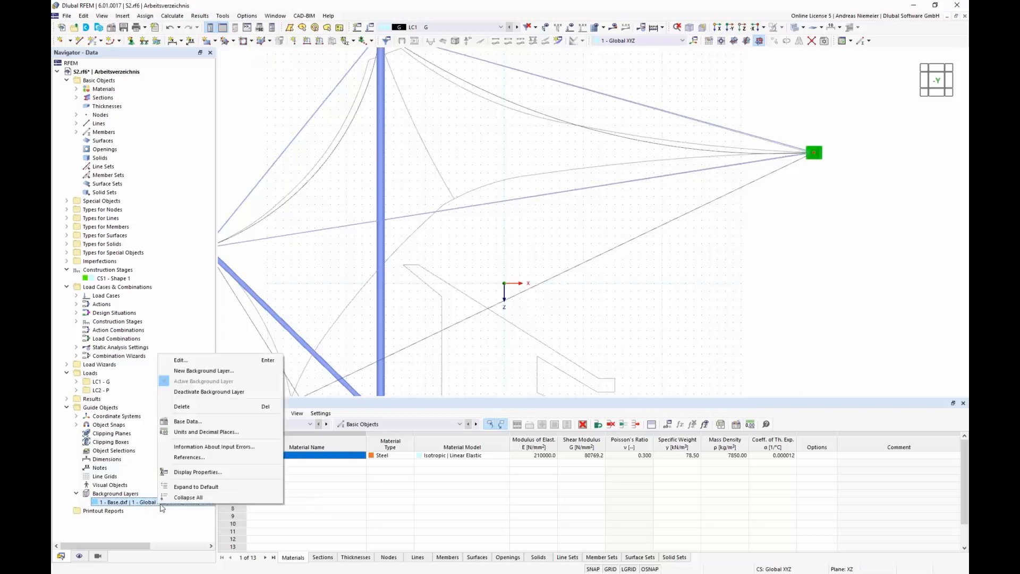
click(580, 370)
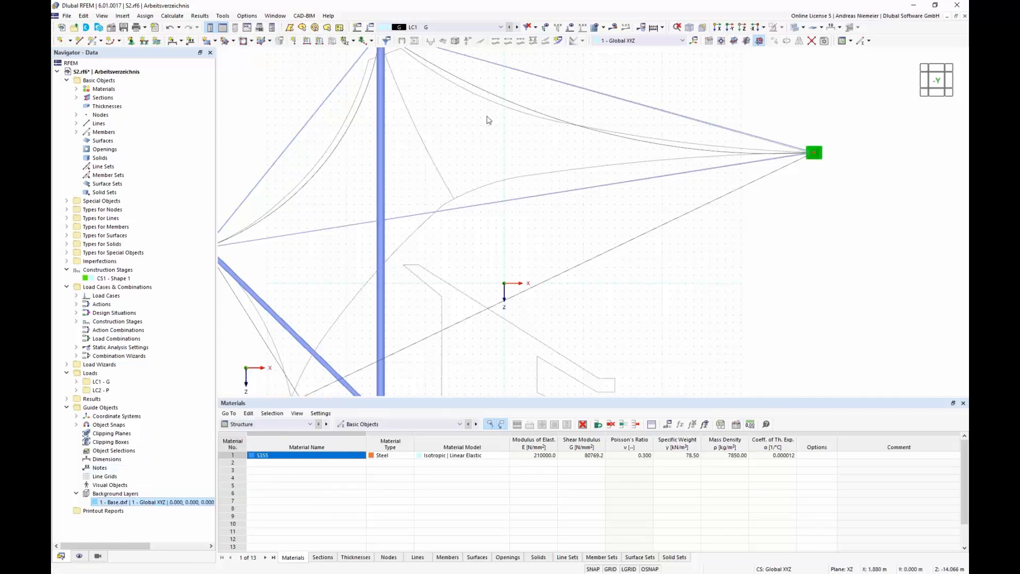
click(81, 41)
scroll(464, 206, down, 2)
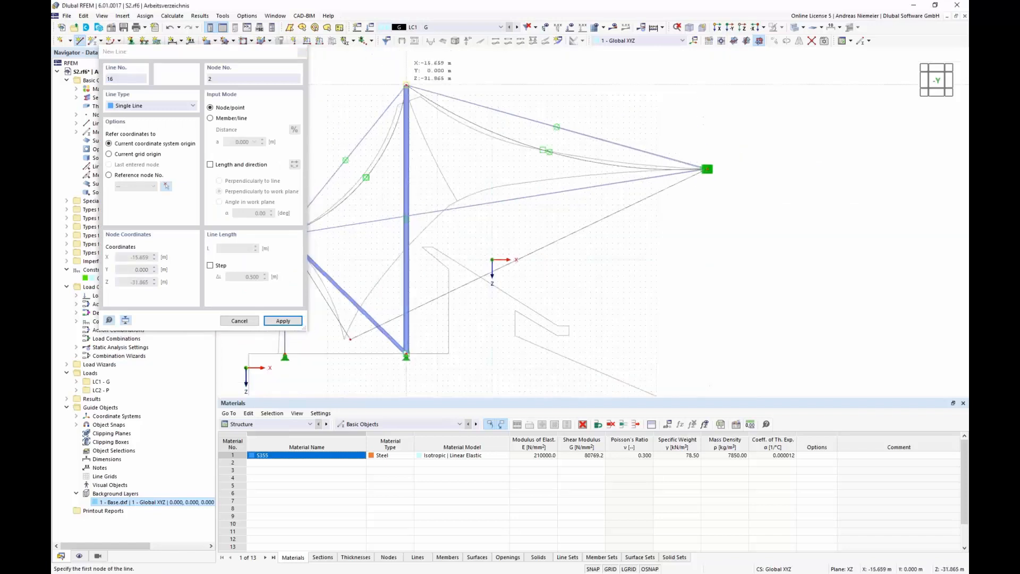
click(406, 85)
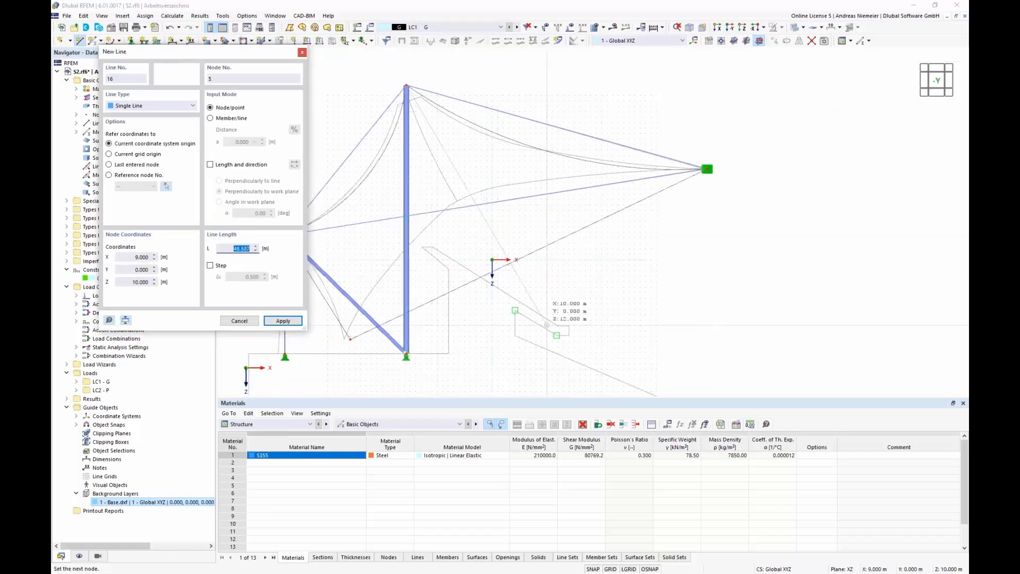
right_click(653, 365)
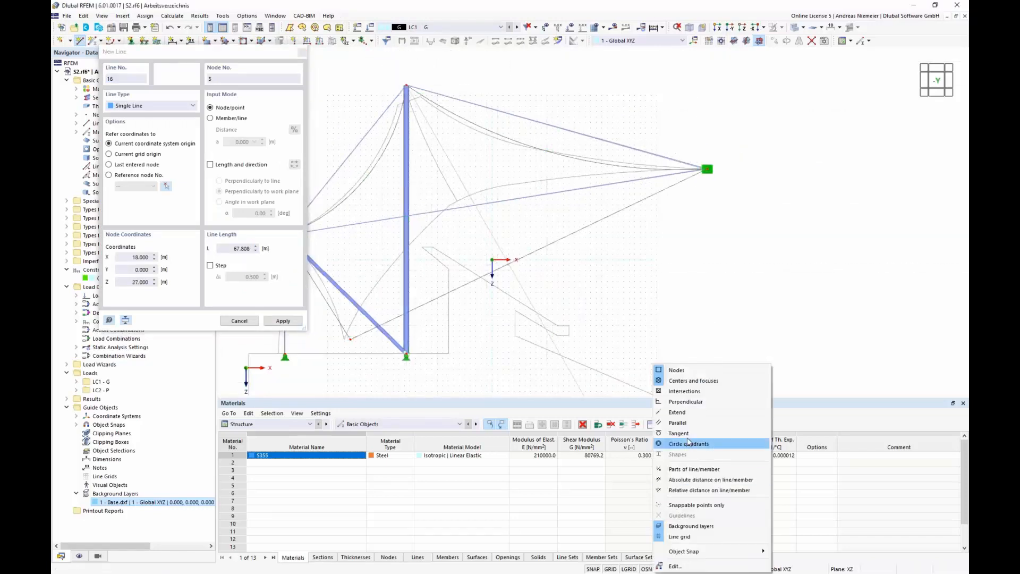
click(678, 404)
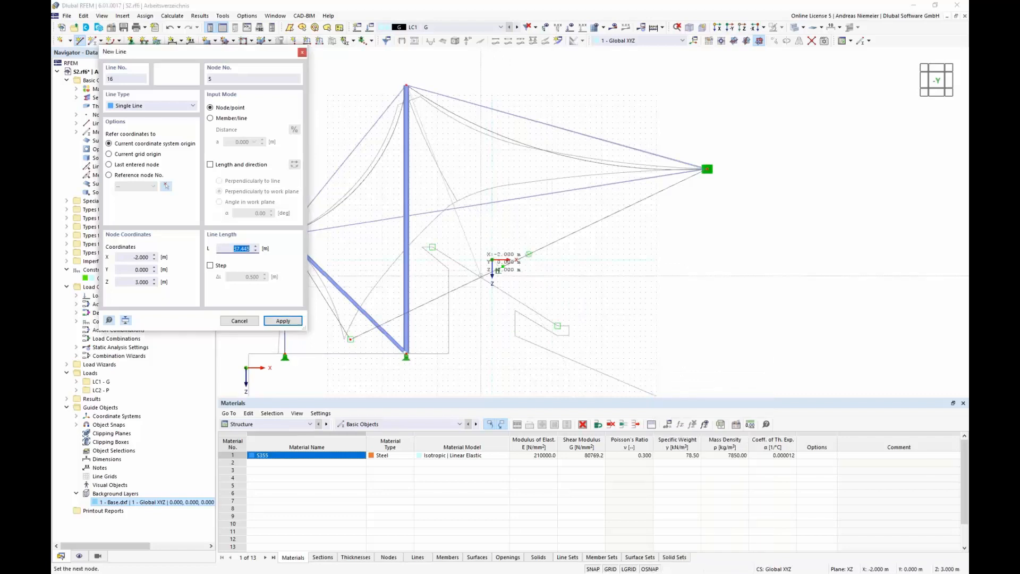
click(497, 268)
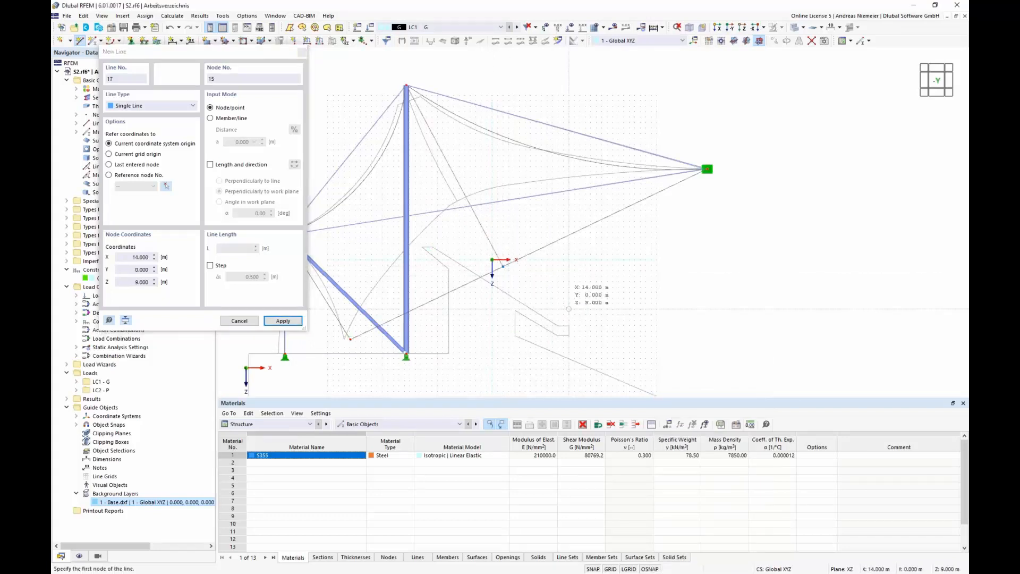
key(Escape)
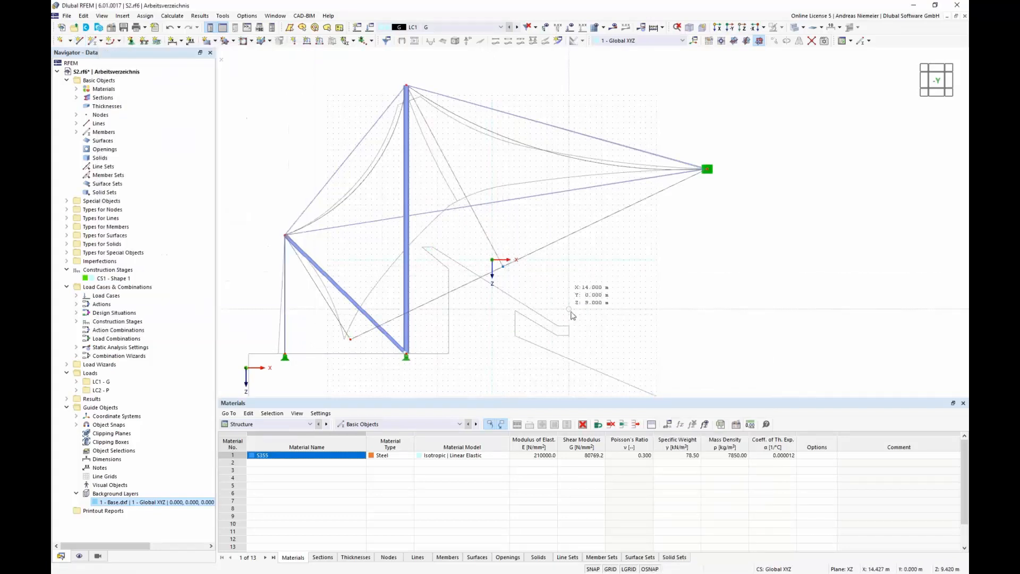
Deactivate the Base.dxf background layer
right_click(125, 503)
click(170, 394)
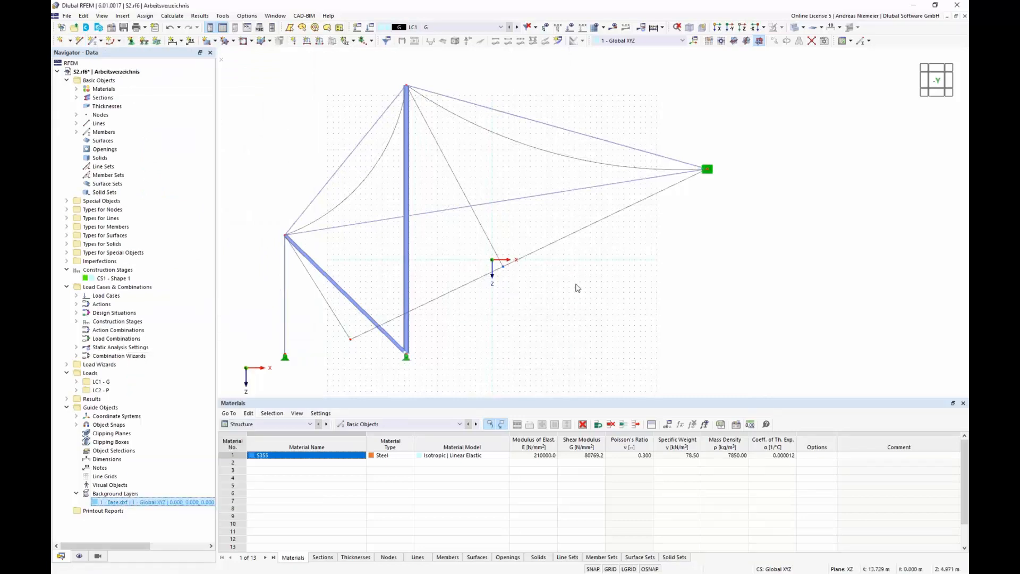
ctrl+middle_drag(577, 287, 522, 292)
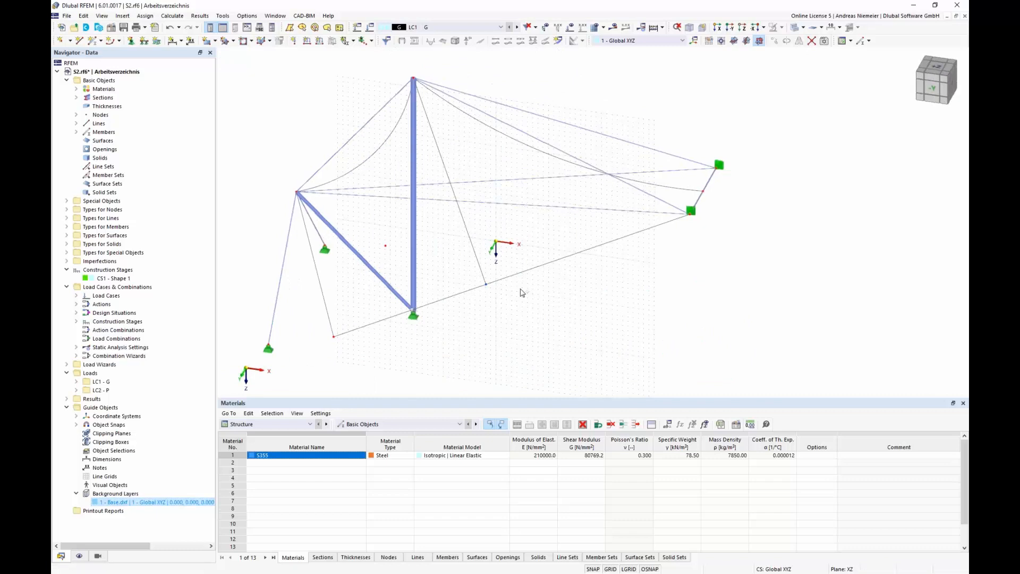
scroll(579, 308, down, 1)
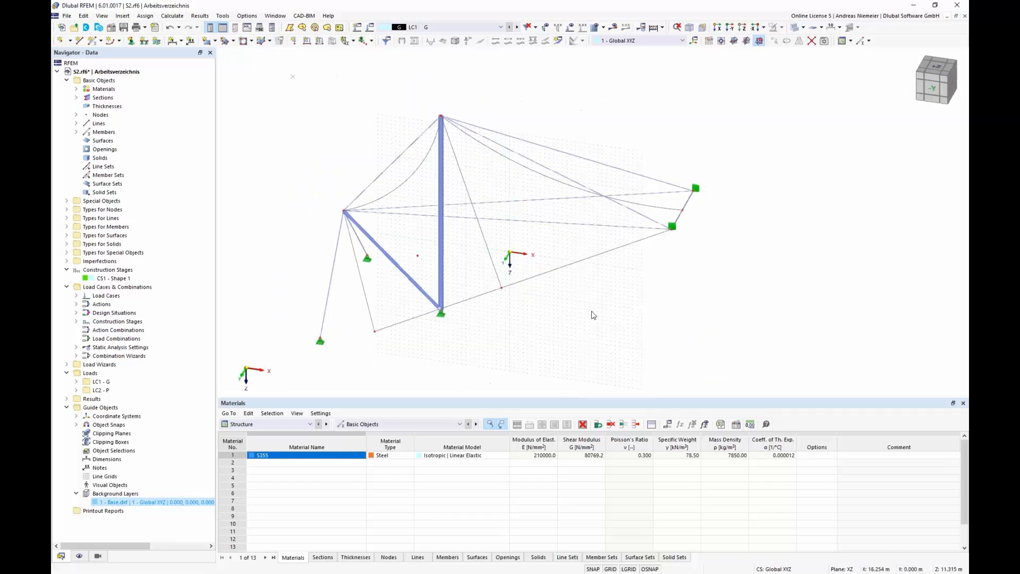
scroll(627, 319, down, 1)
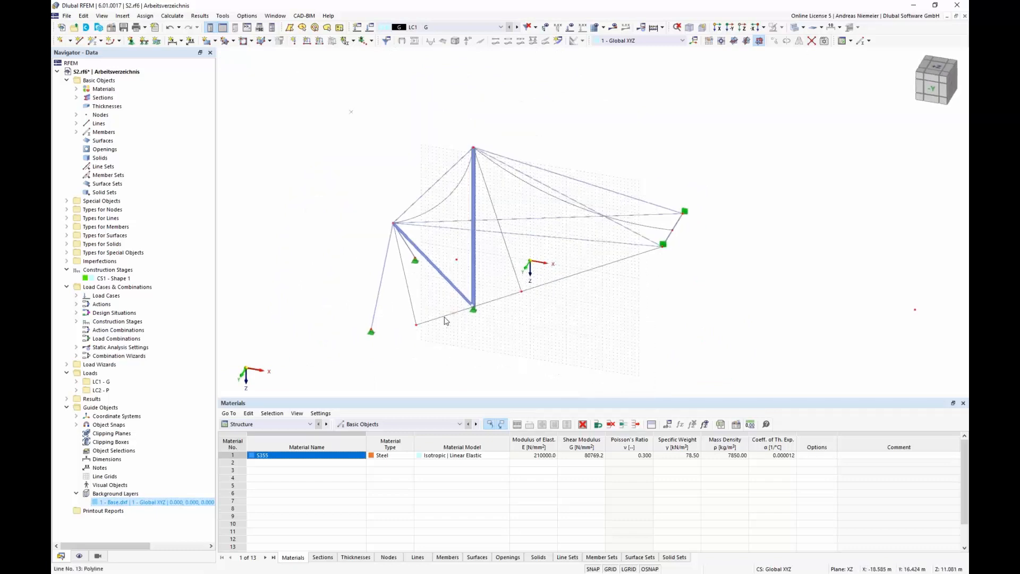
Select both arcs, the new mast line and the front boundary lines, and create members of type Cable on them
ctrl+click(414, 309)
ctrl+click(431, 207)
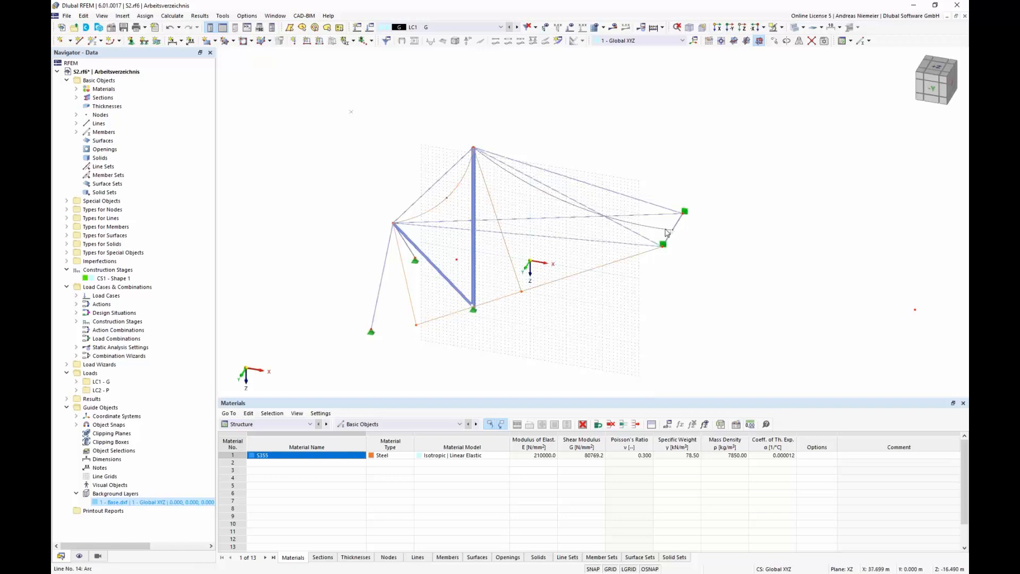
ctrl+click(665, 229)
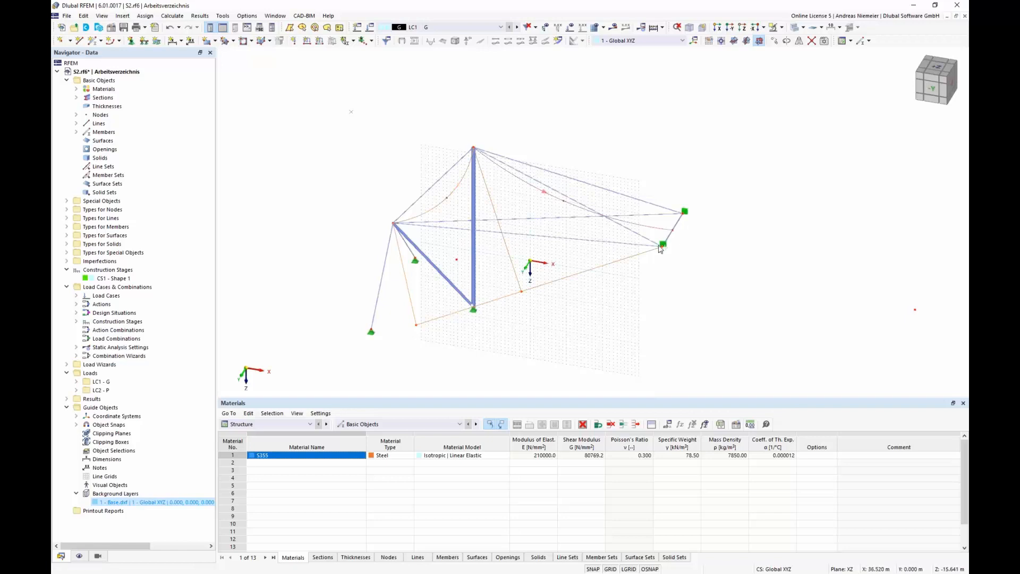
right_click(597, 269)
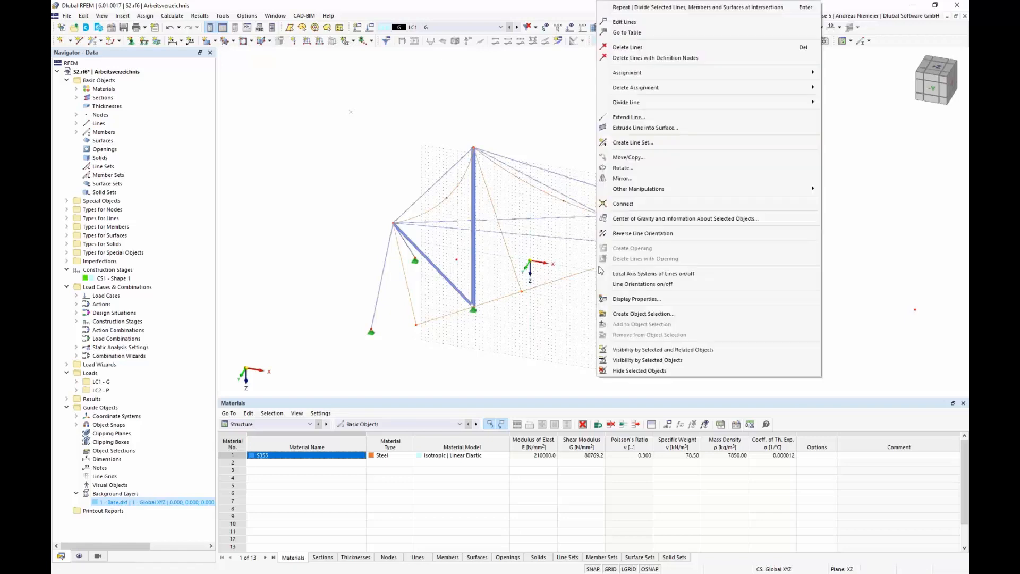
click(643, 24)
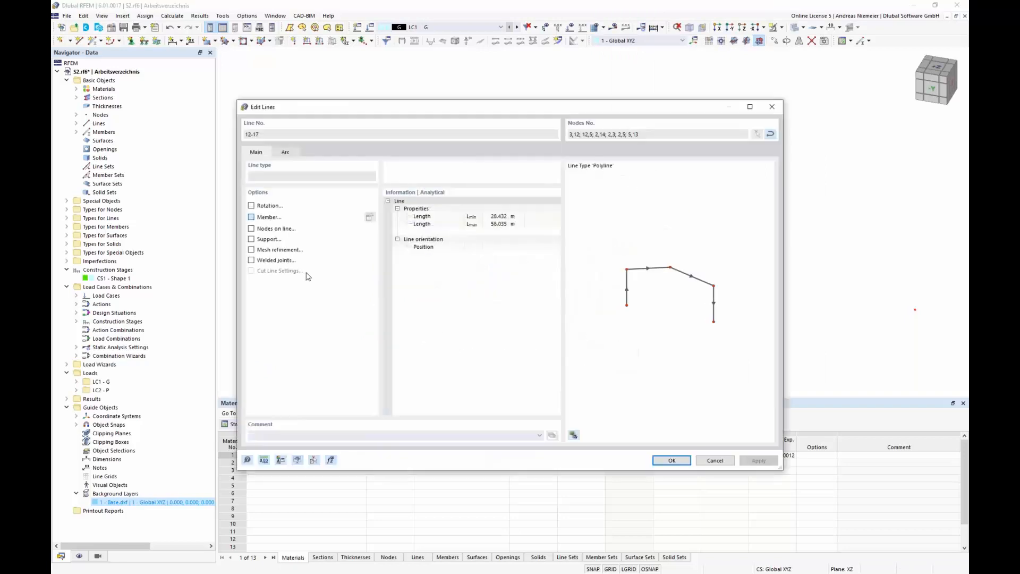
click(264, 160)
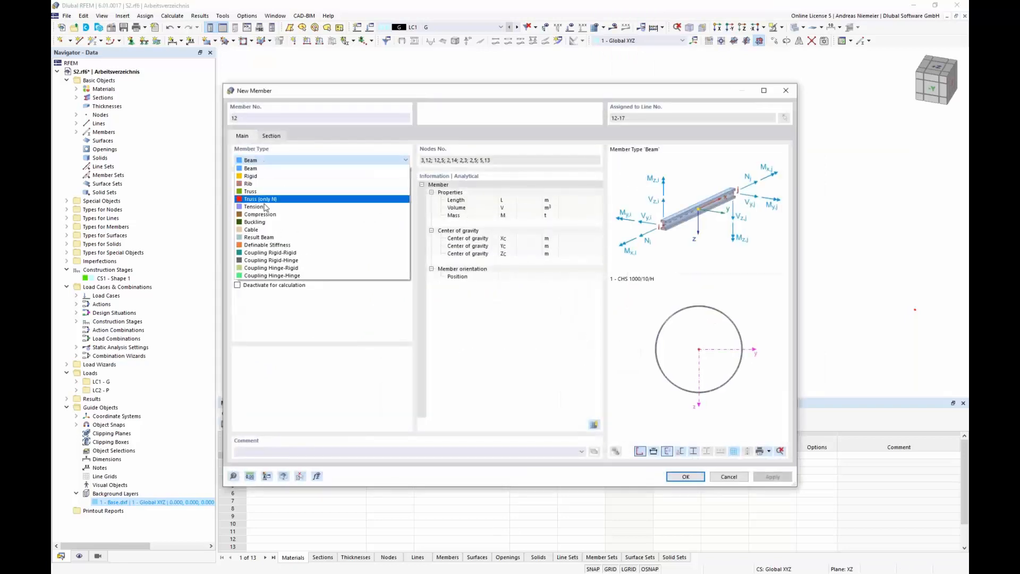
click(269, 232)
Give the new cable members a solid round bar section of 20 mm diameter in S355
click(271, 136)
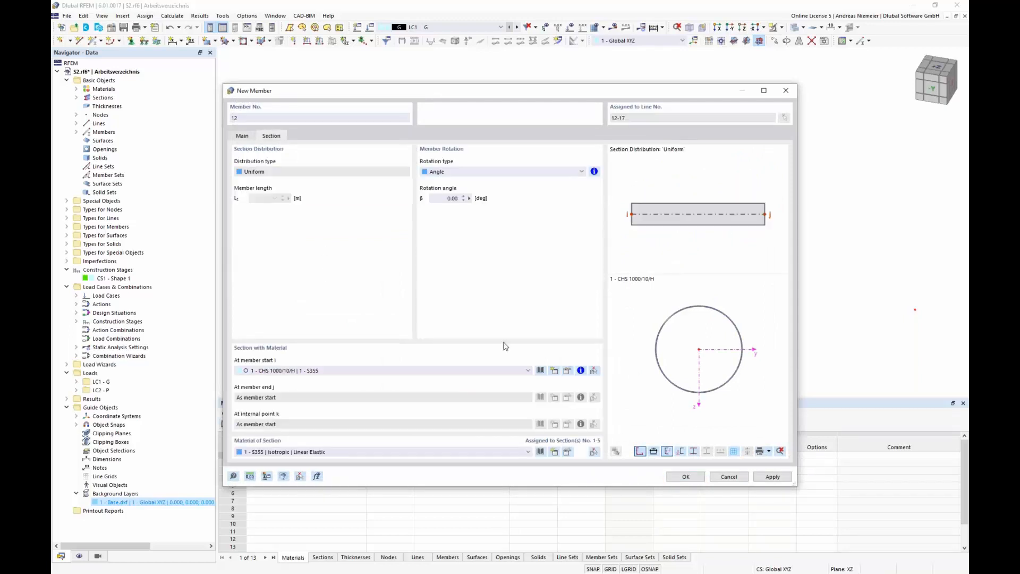
click(540, 370)
click(468, 397)
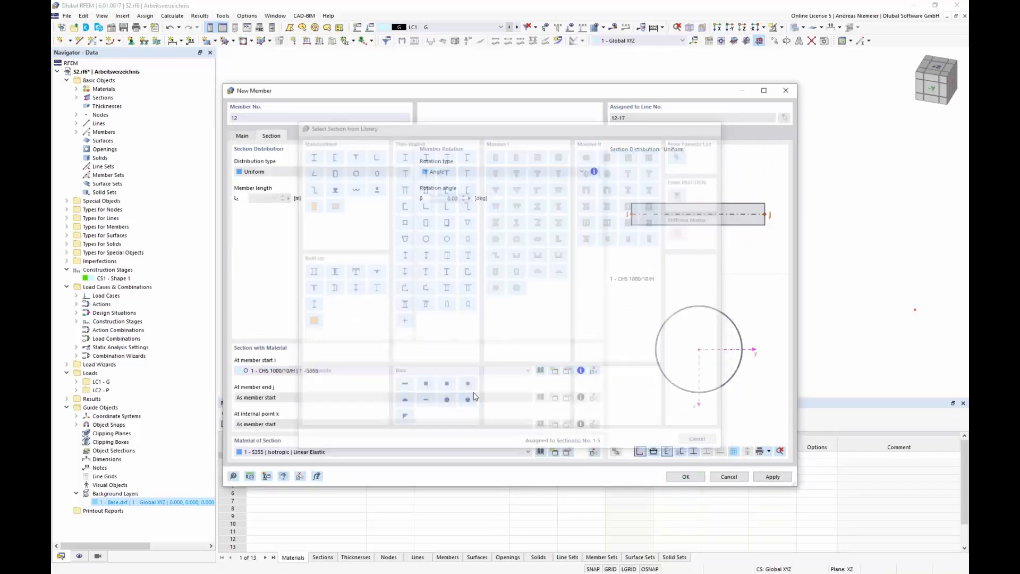
click(341, 139)
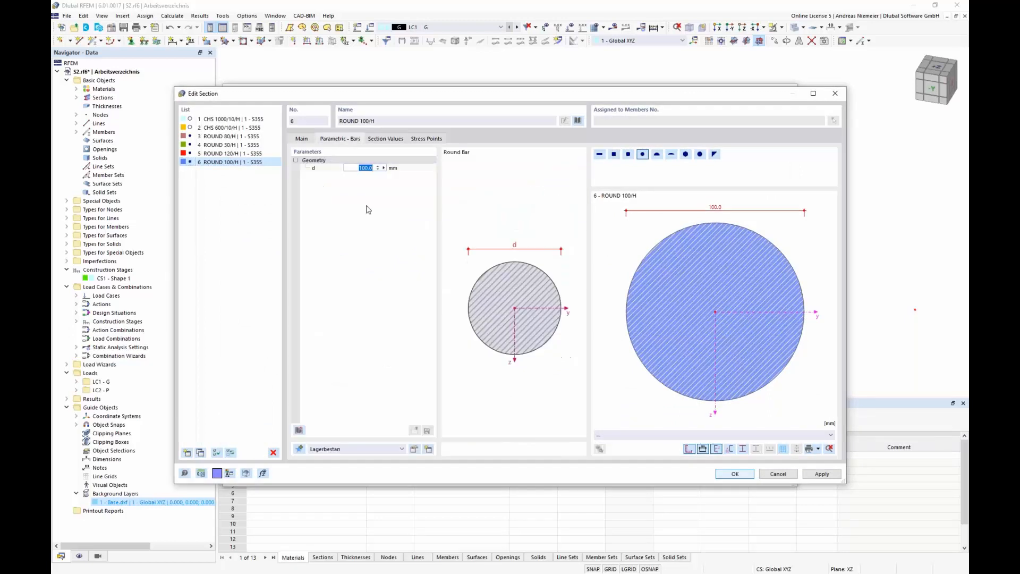
click(725, 475)
click(684, 474)
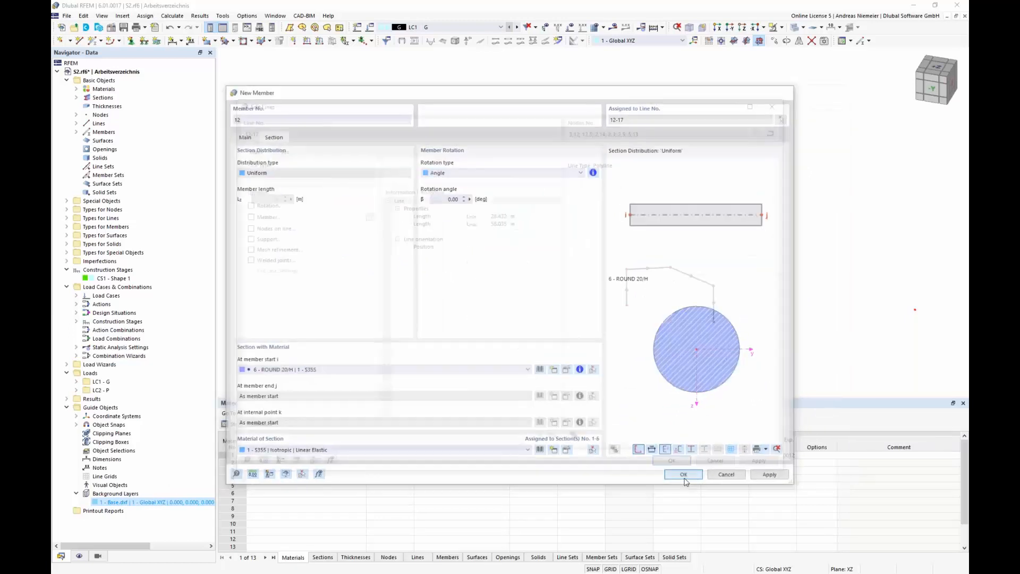
click(672, 461)
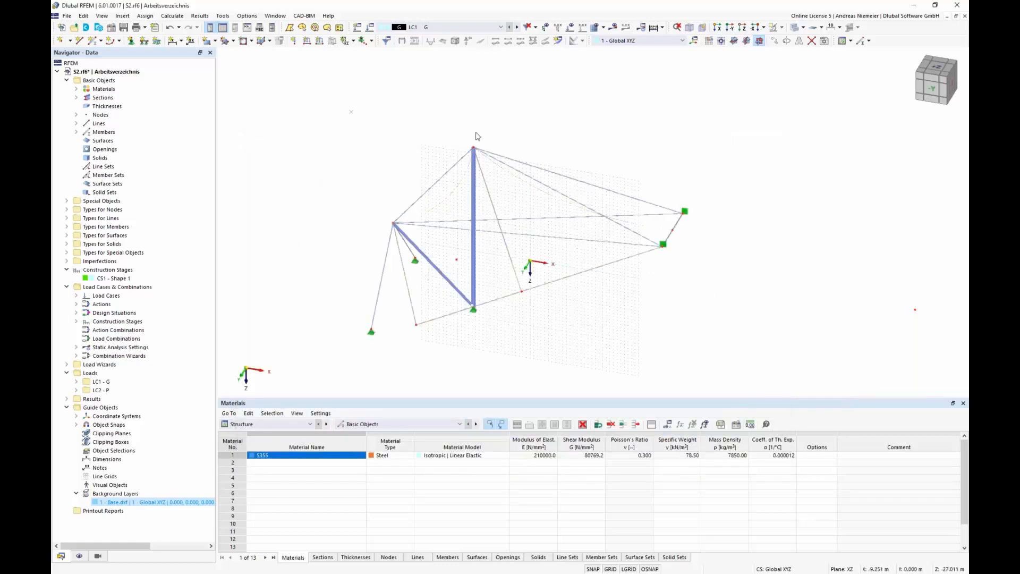
Display the model as a wireframe
click(805, 28)
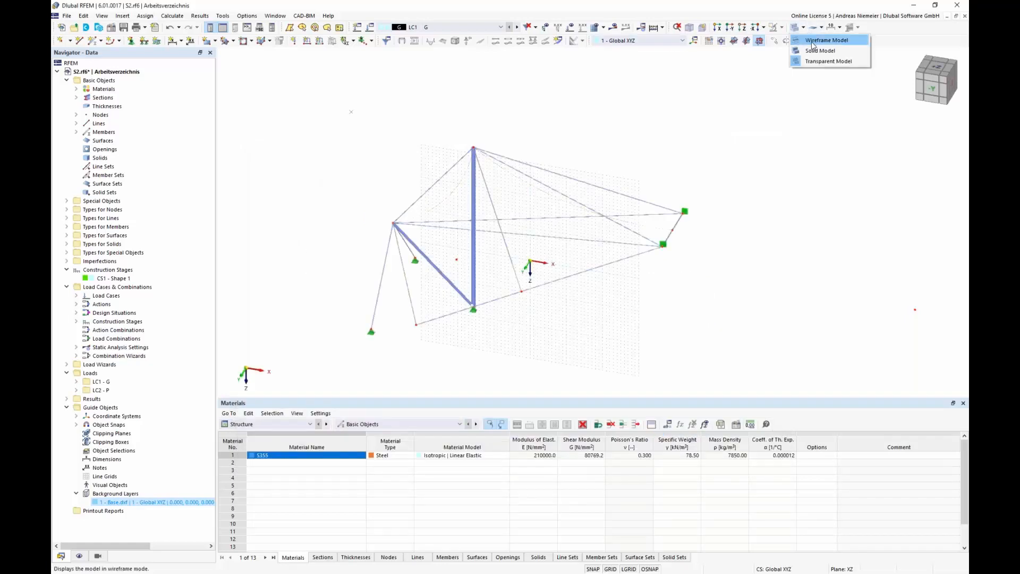
click(833, 39)
ctrl+middle_drag(660, 322, 426, 322)
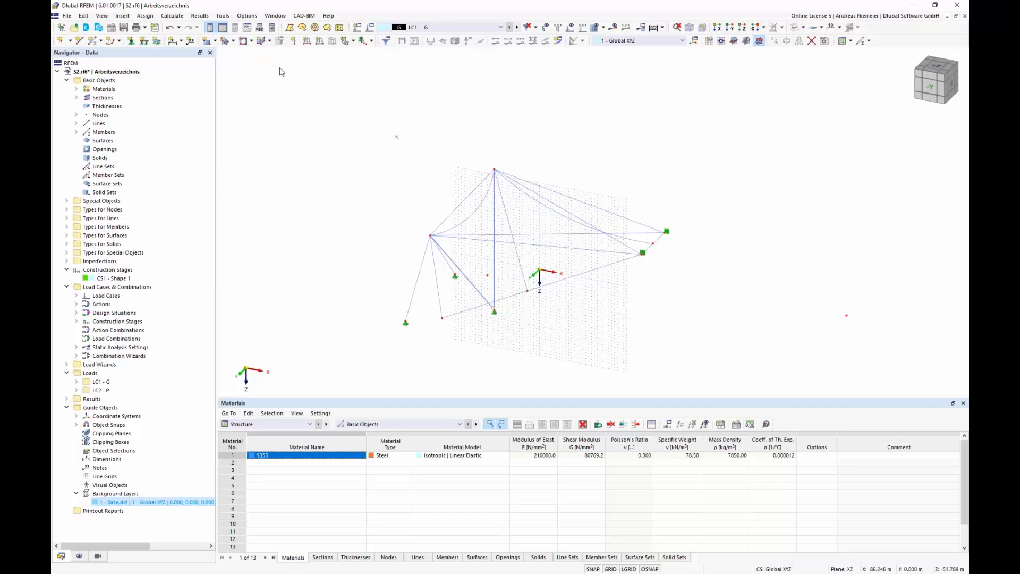
Start a new quadrangle surface with the Membrane stiffness type
click(234, 41)
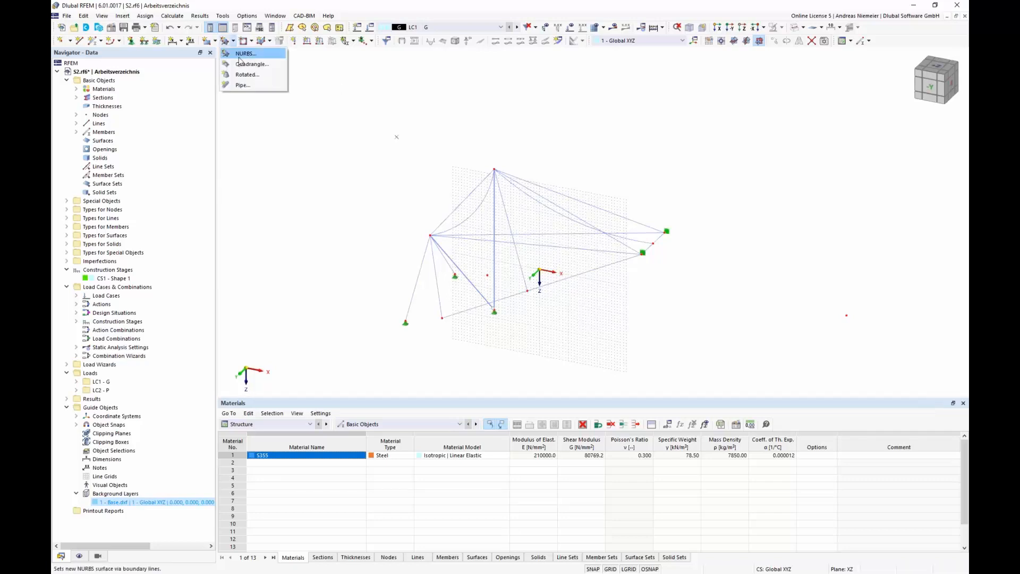
click(257, 74)
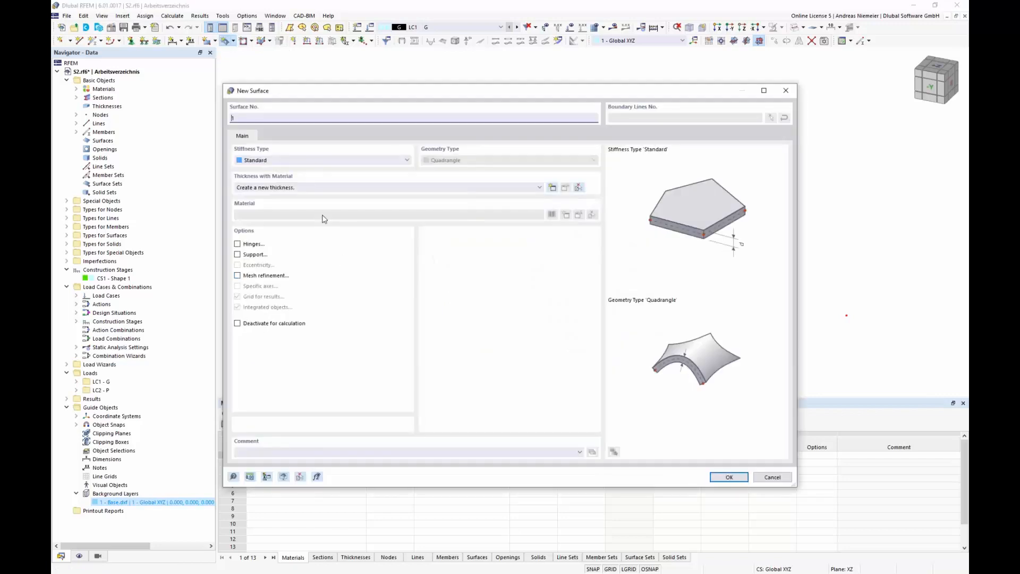
click(278, 161)
click(290, 191)
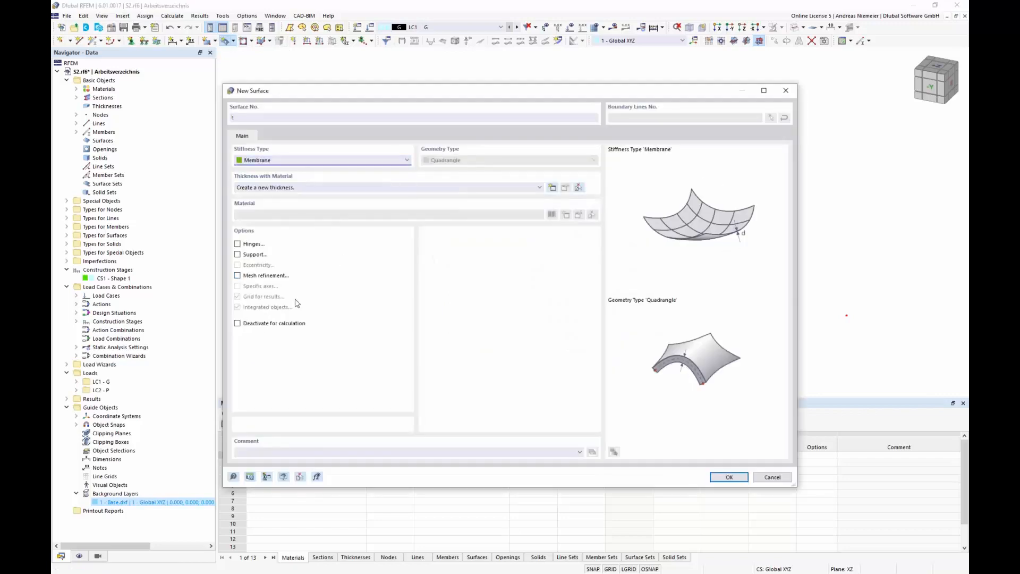
Create a uniform thickness for the membrane surface with the fabric material Glass-PTFE Typ III from the library
click(553, 190)
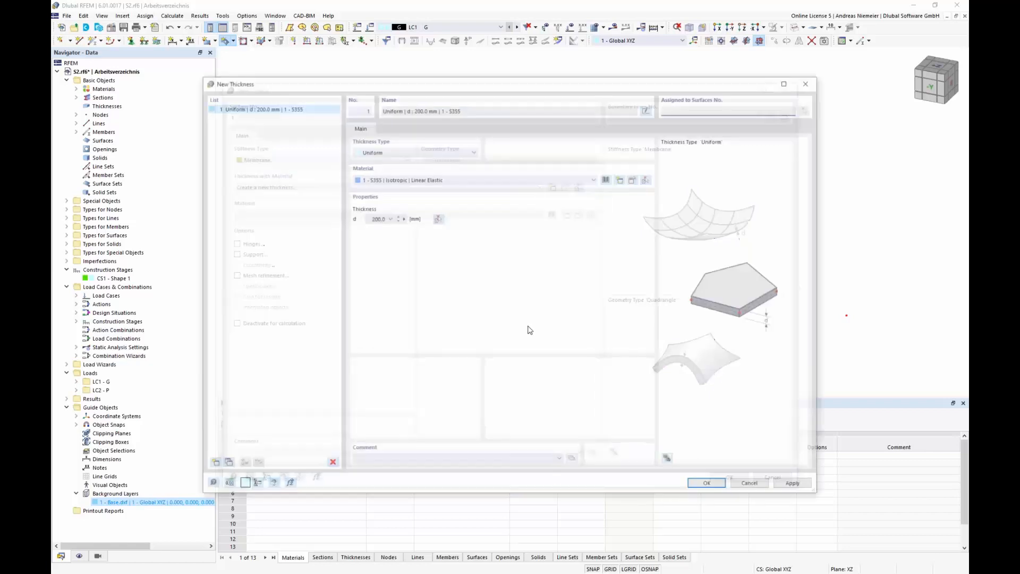
click(607, 178)
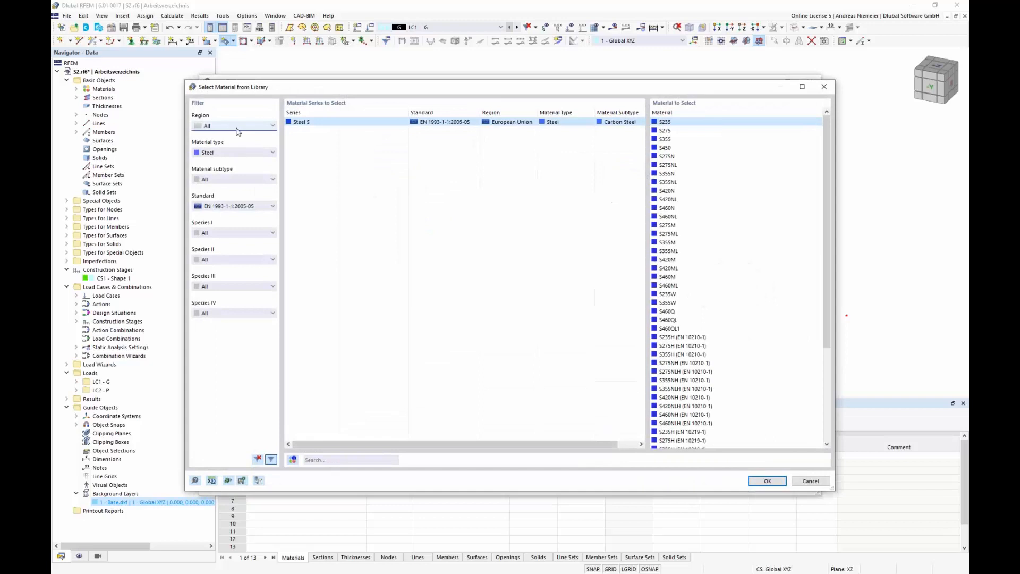
click(237, 152)
click(223, 254)
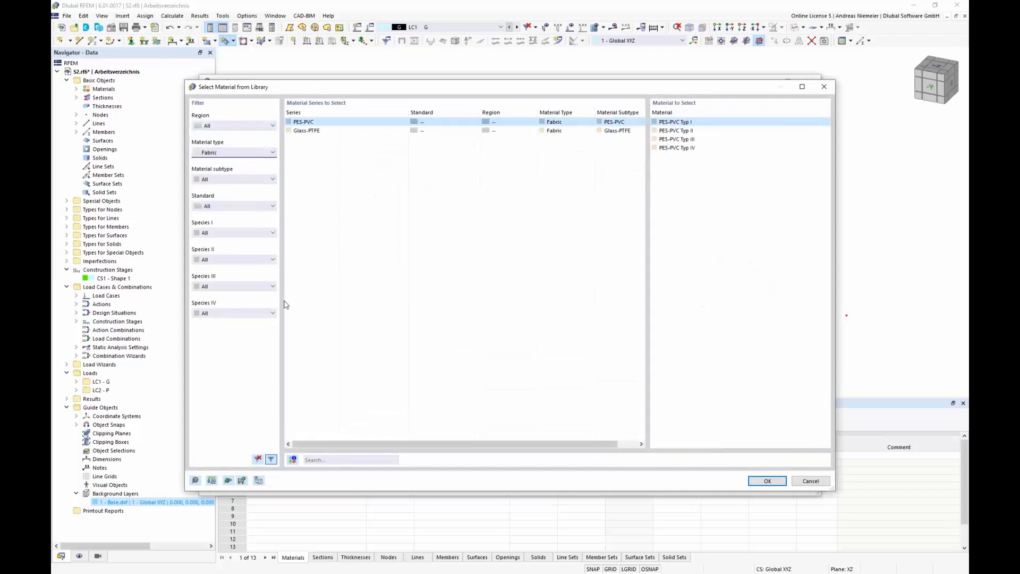
click(306, 131)
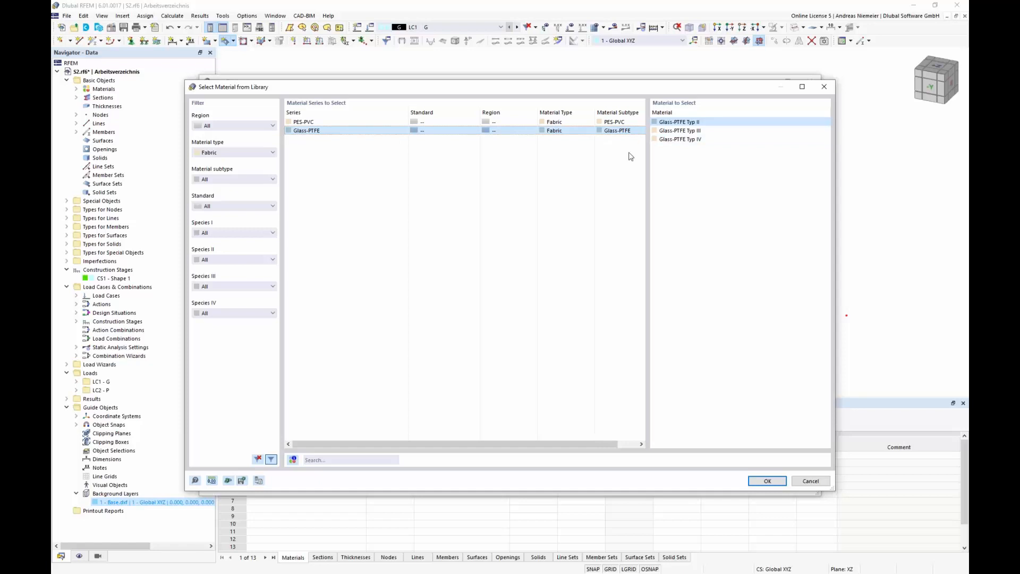
click(682, 131)
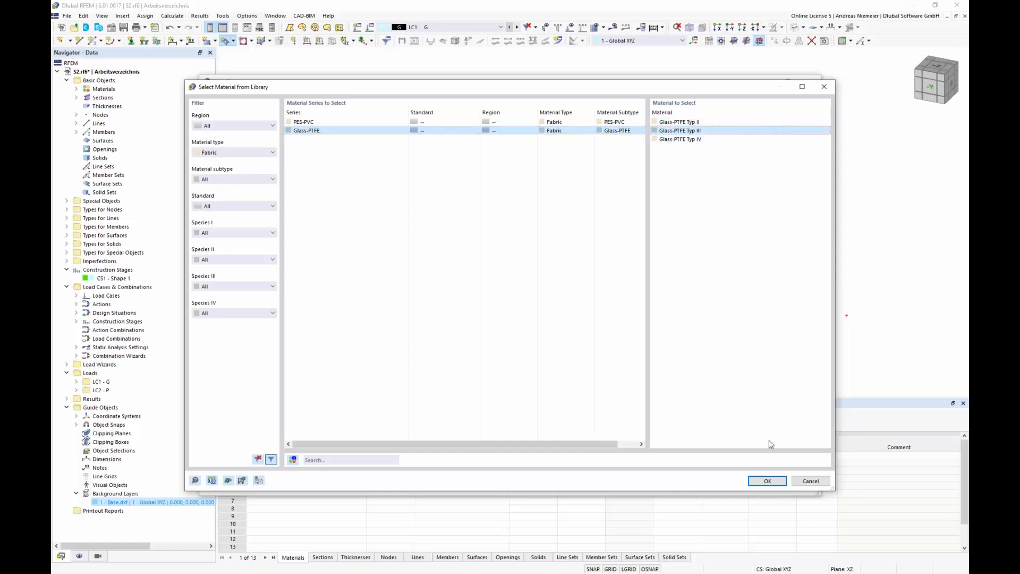
click(764, 479)
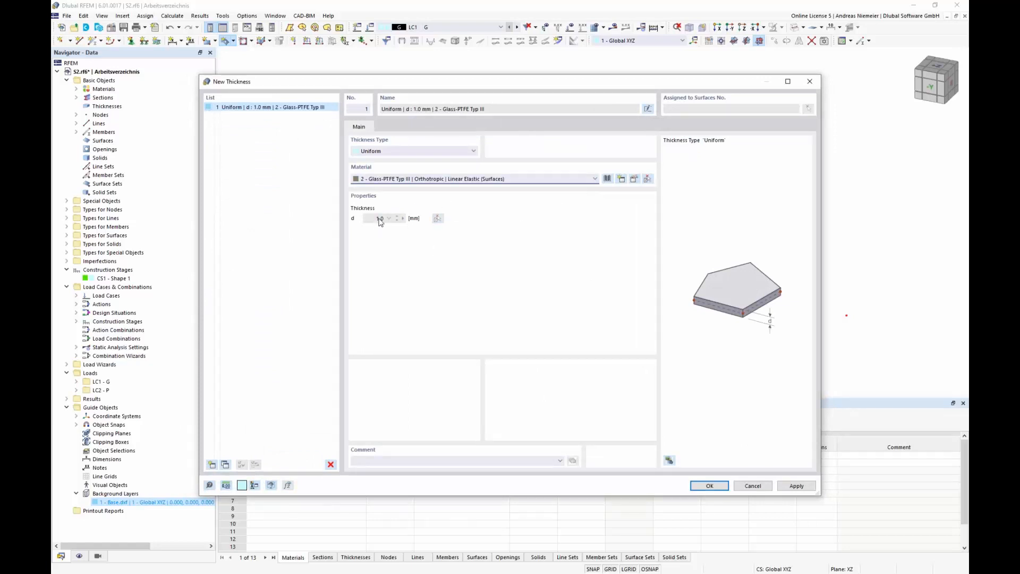
click(700, 489)
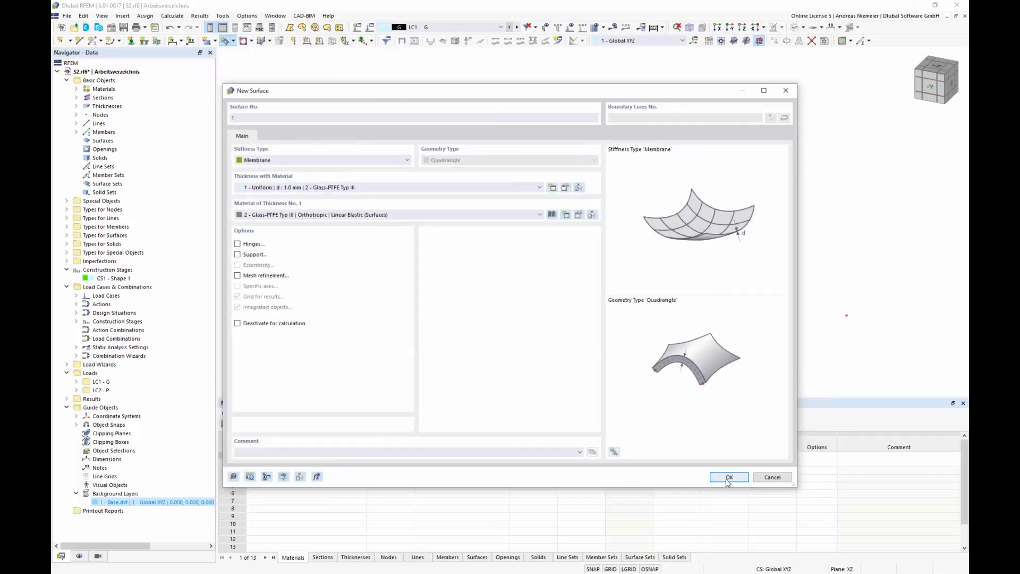
Create two adjoining quadrangle membrane surfaces between the boundary lines on one side of the mast
click(722, 479)
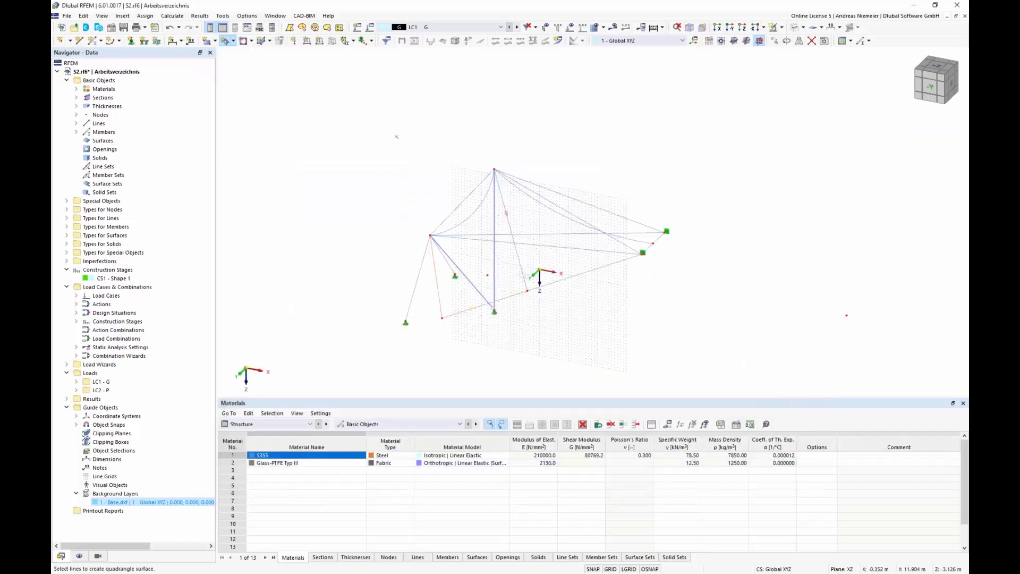
click(523, 276)
click(477, 210)
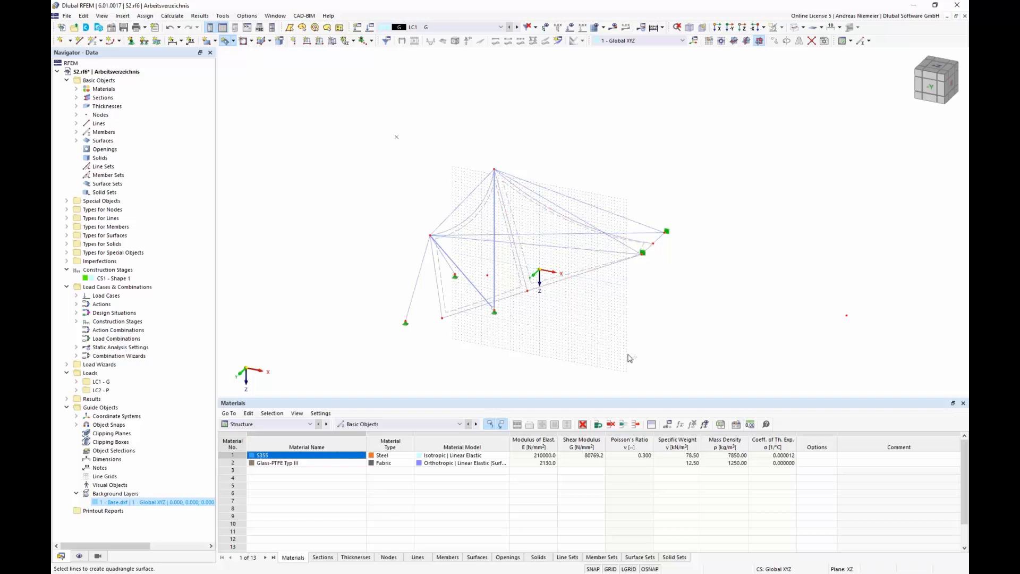
Display the model with shaded surfaces and solid members, and end the surface creation
click(802, 27)
click(814, 62)
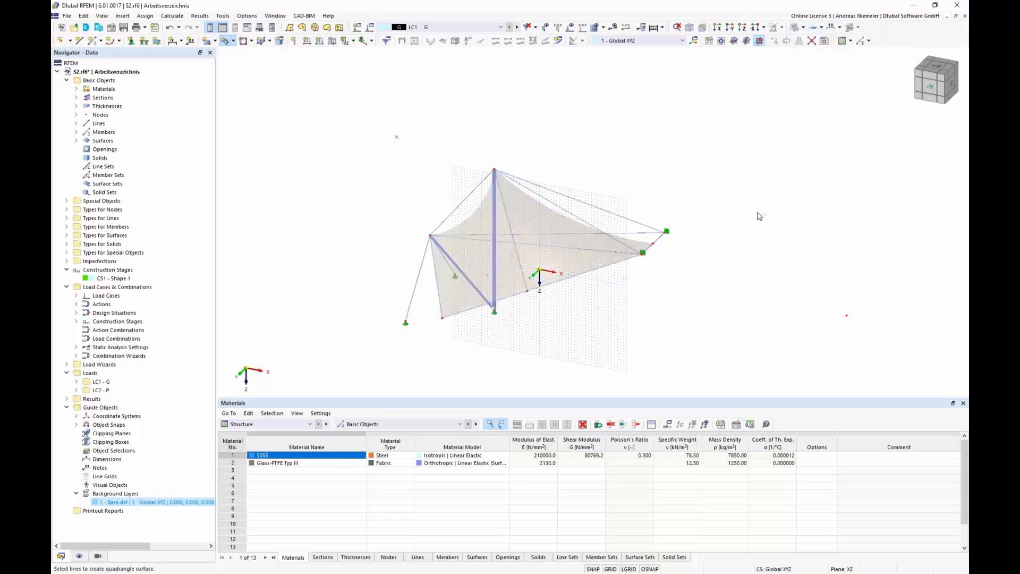
ctrl+middle_drag(756, 217, 711, 232)
scroll(711, 233, up, 1)
scroll(560, 294, up, 2)
key(Escape)
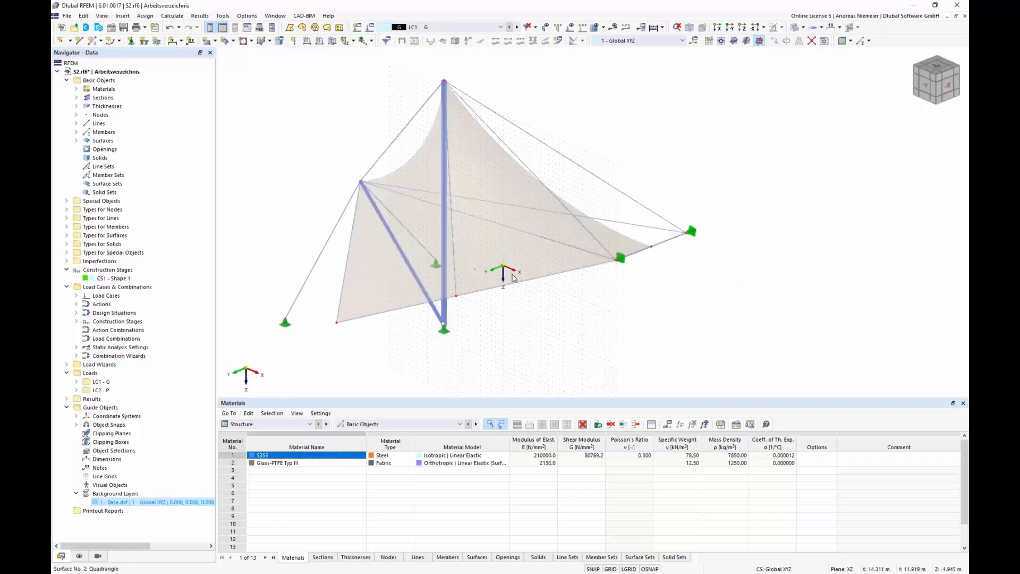
Mirror a copy of the two membrane surfaces about the global XZ plane through the origin
click(520, 261)
click(376, 295)
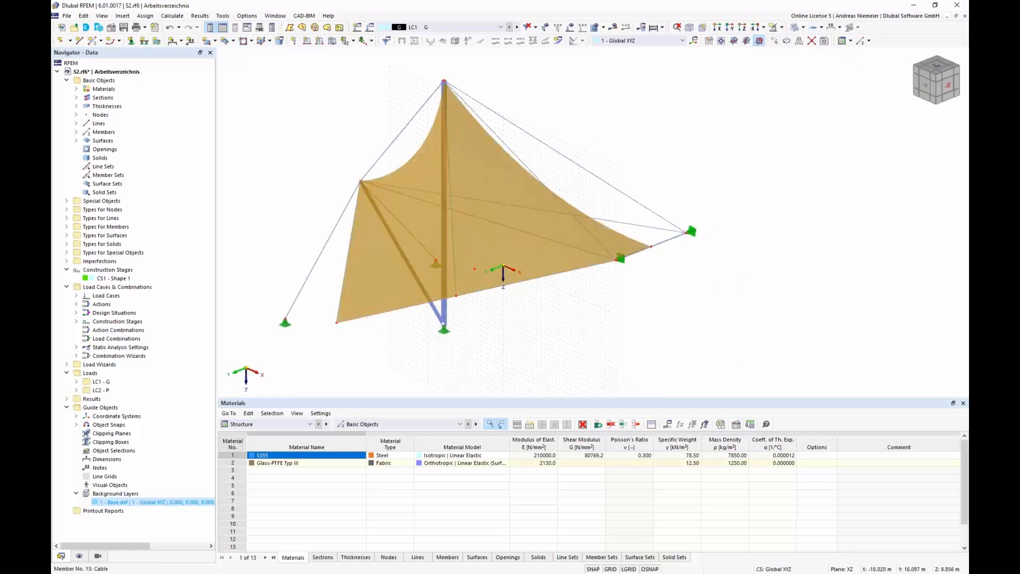
click(455, 285)
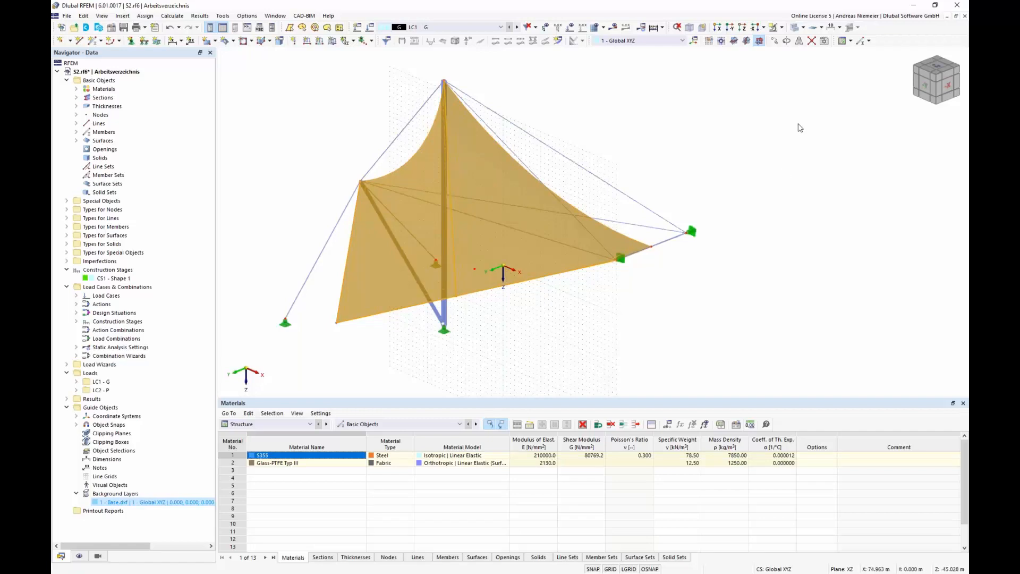
click(799, 41)
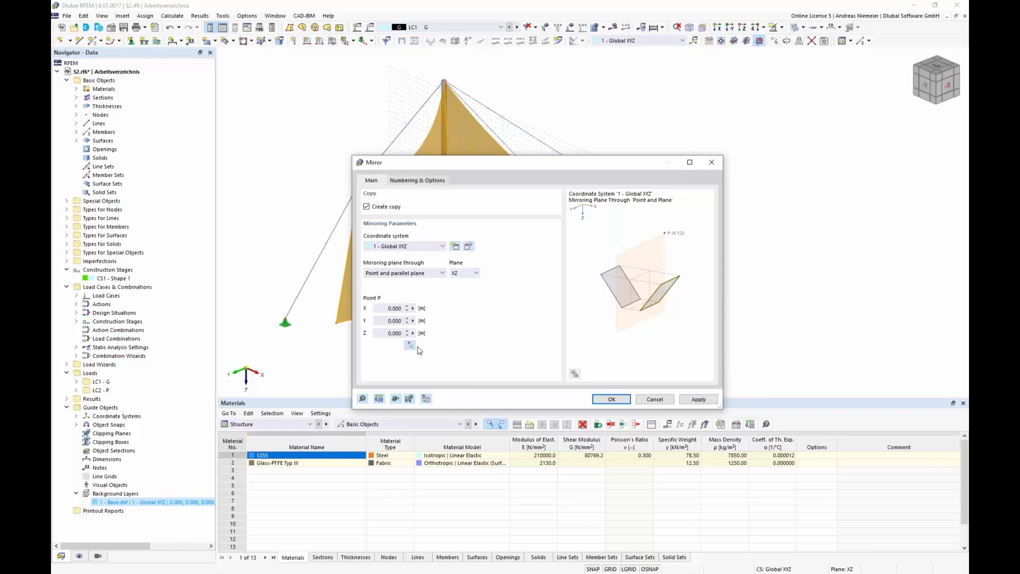
click(612, 399)
click(663, 338)
scroll(388, 367, up, 1)
ctrl+middle_drag(393, 364, 494, 320)
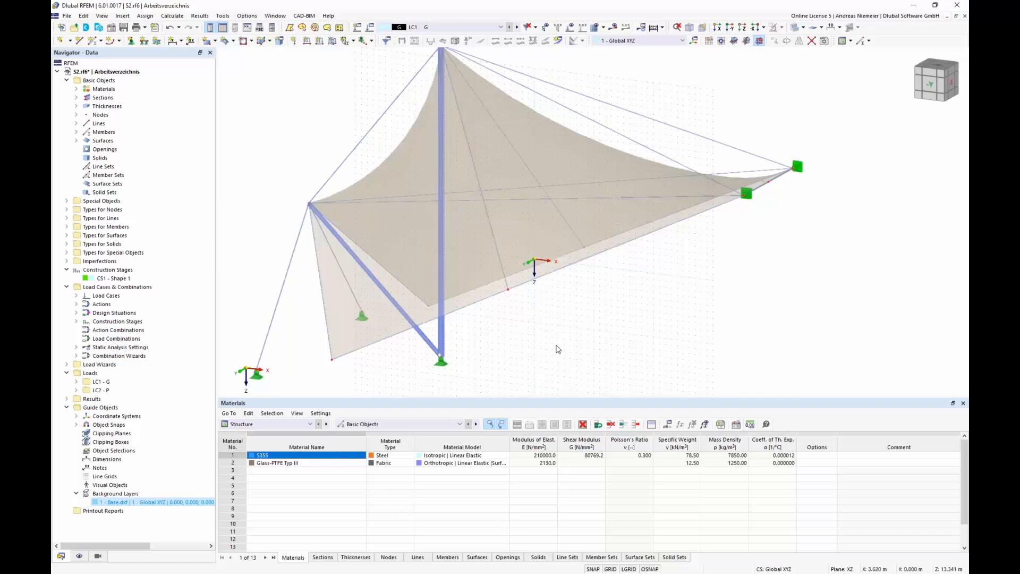
Assign nodal support type 1 to the free lower corner node of each membrane half
middle_drag(557, 349, 573, 316)
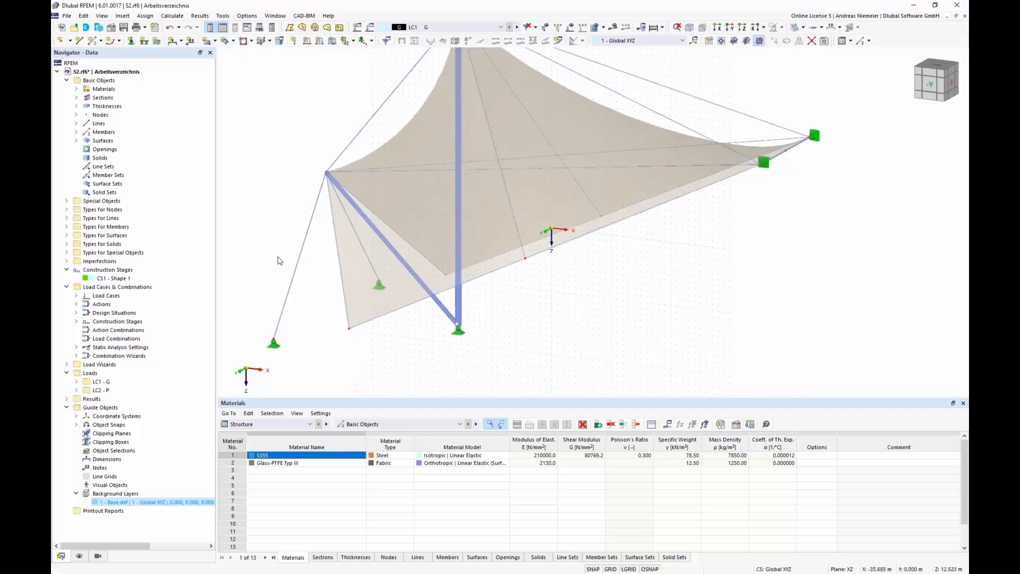
click(132, 41)
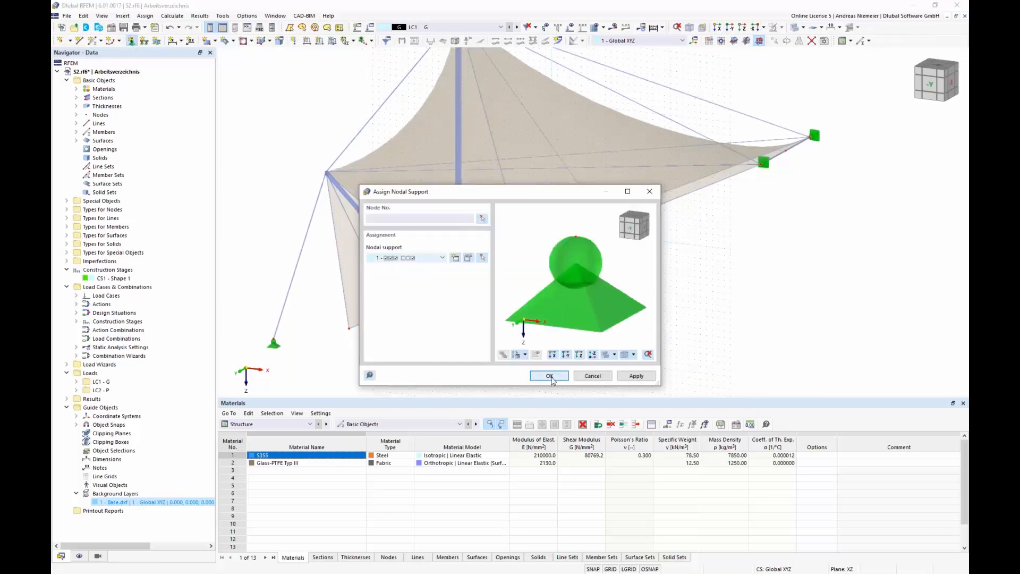
click(550, 376)
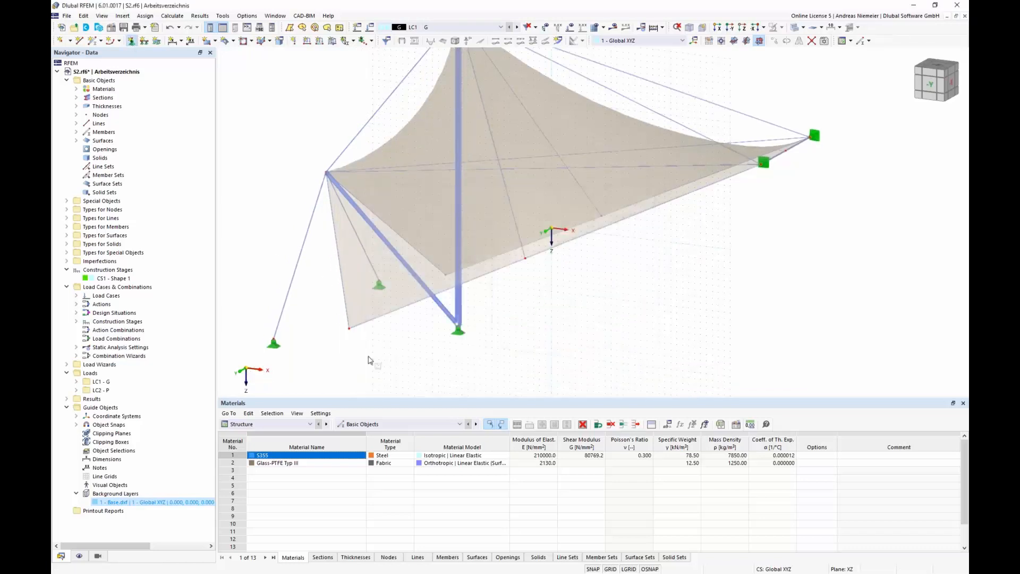
click(446, 273)
key(Escape)
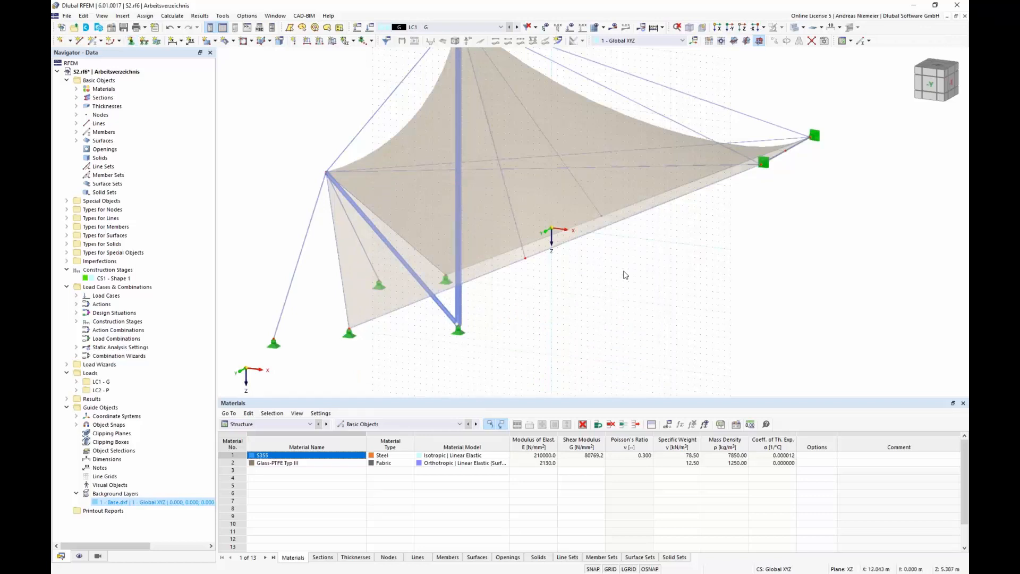
Create a new line support in the local xyz coordinate system that restrains only the translation uy
click(931, 69)
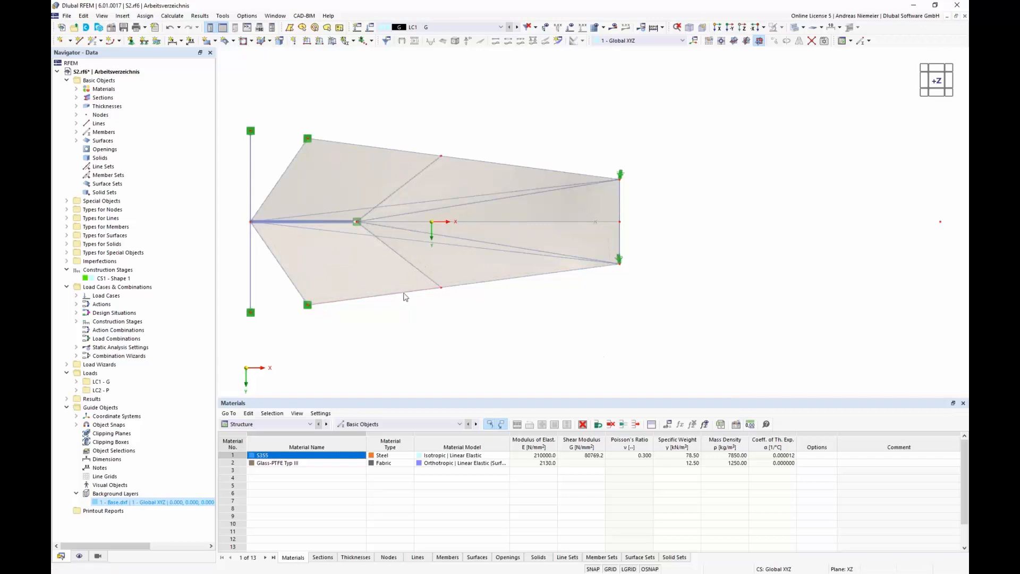
ctrl+middle_drag(533, 262, 501, 224)
scroll(502, 224, down, 1)
click(144, 41)
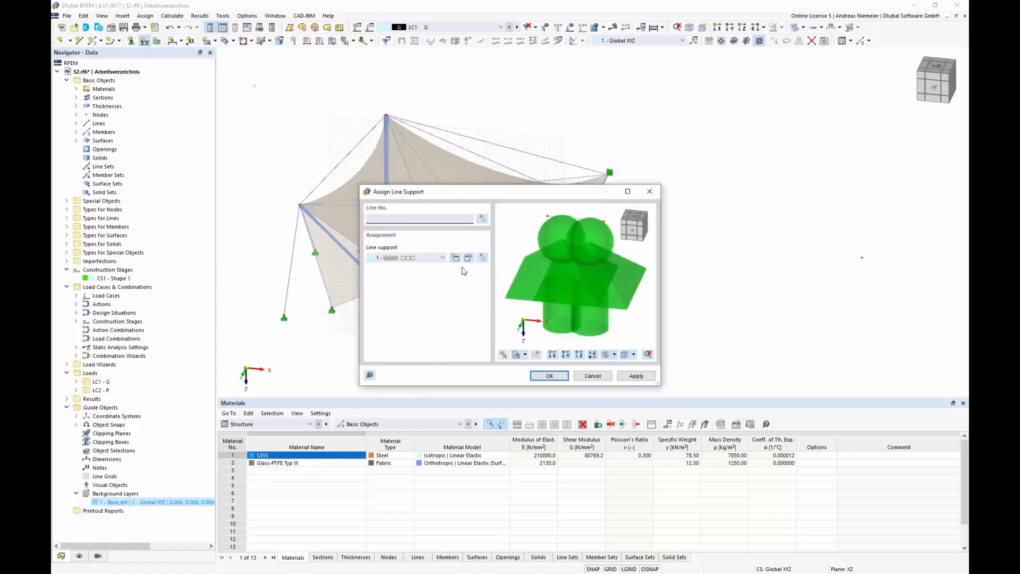
click(456, 260)
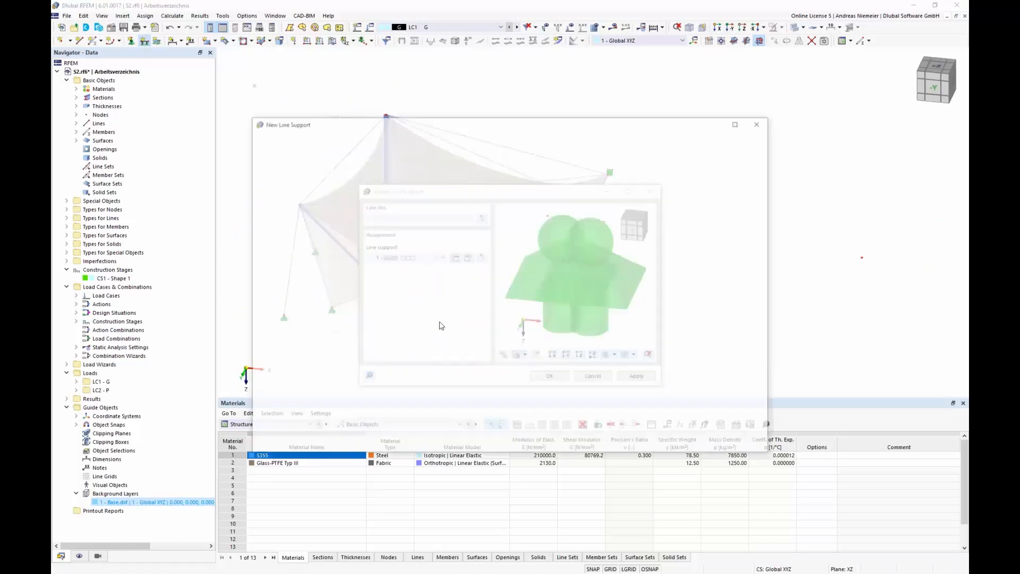
click(401, 192)
click(399, 201)
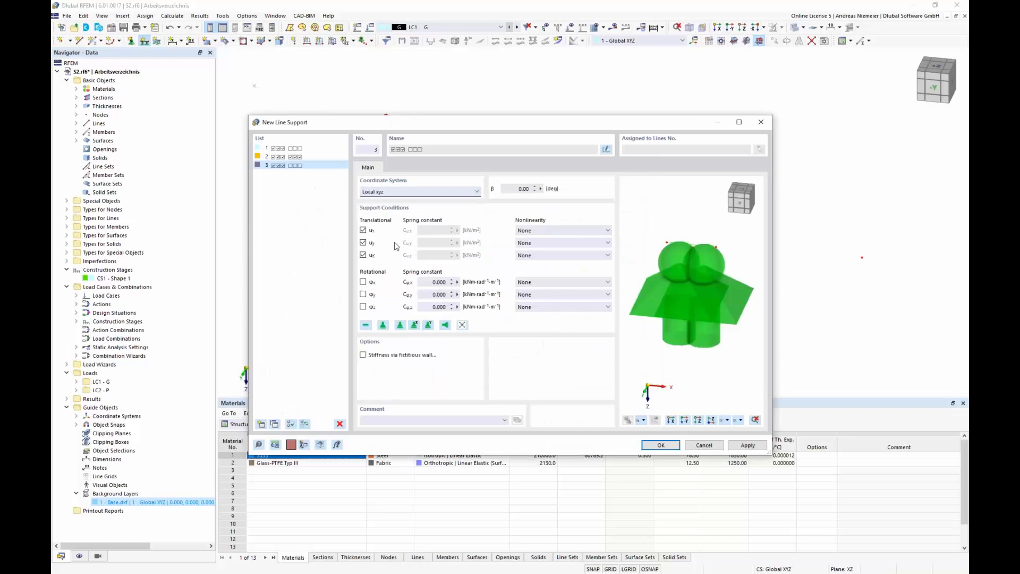
click(364, 255)
click(364, 230)
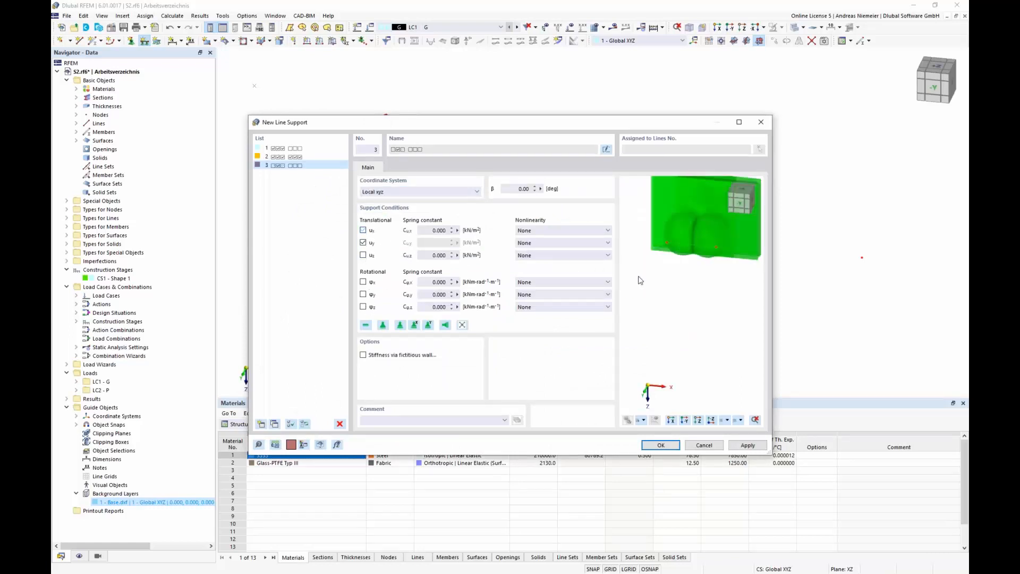
click(660, 445)
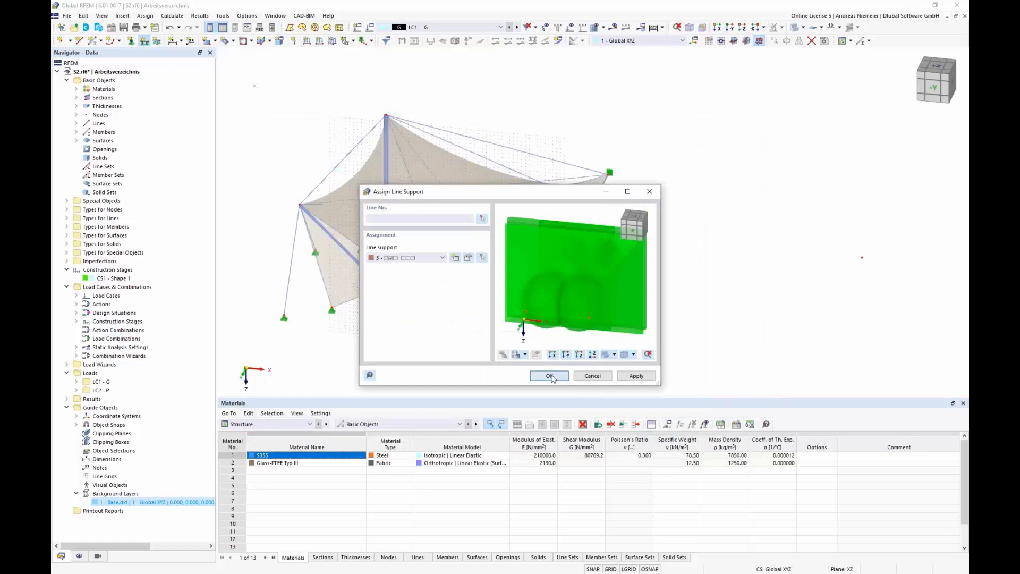
Assign the new line support to the lower edge lines of the membrane on both sides
click(549, 375)
click(364, 294)
click(473, 251)
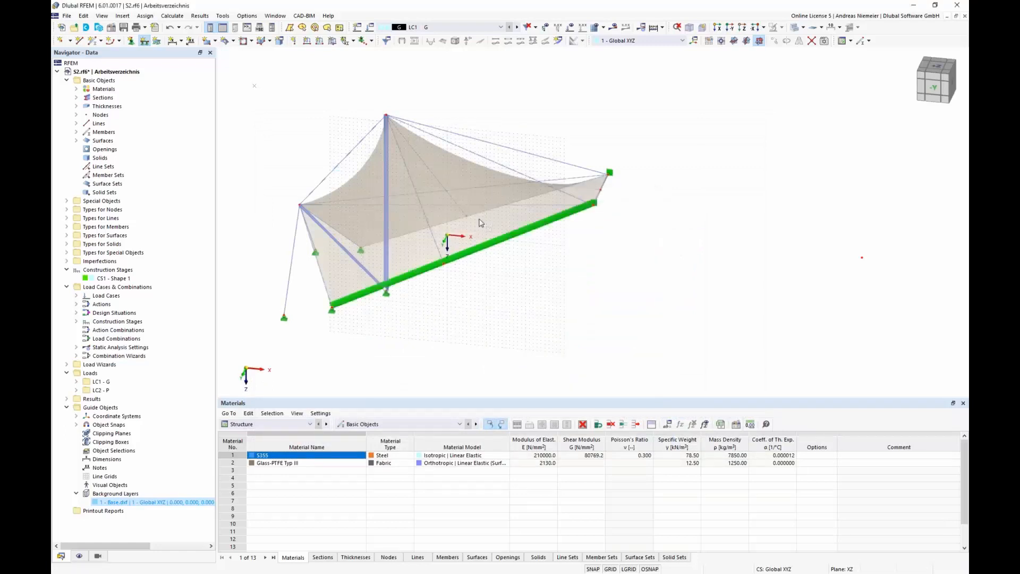
click(536, 194)
click(420, 228)
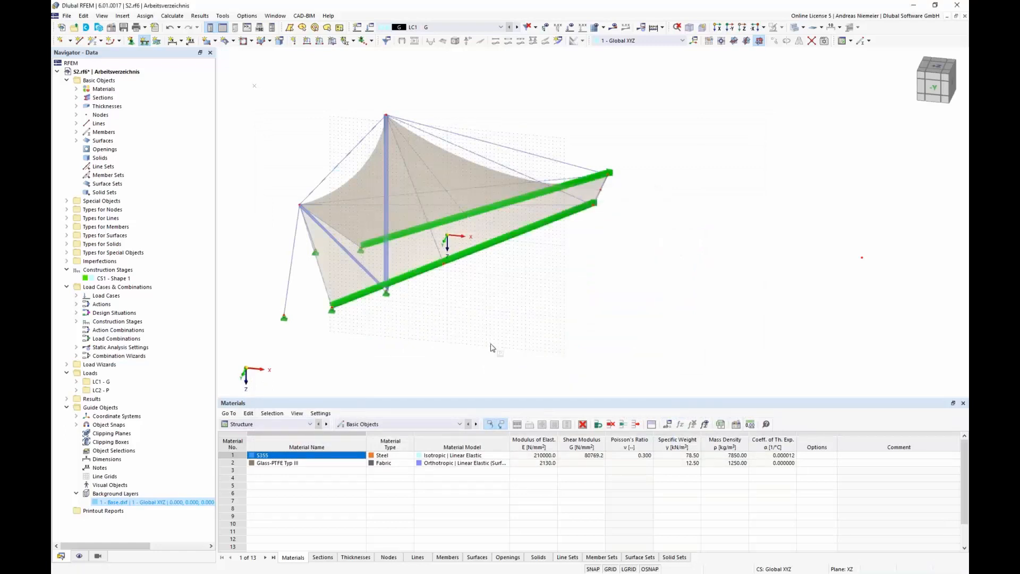
ctrl+middle_drag(545, 306, 501, 292)
click(329, 298)
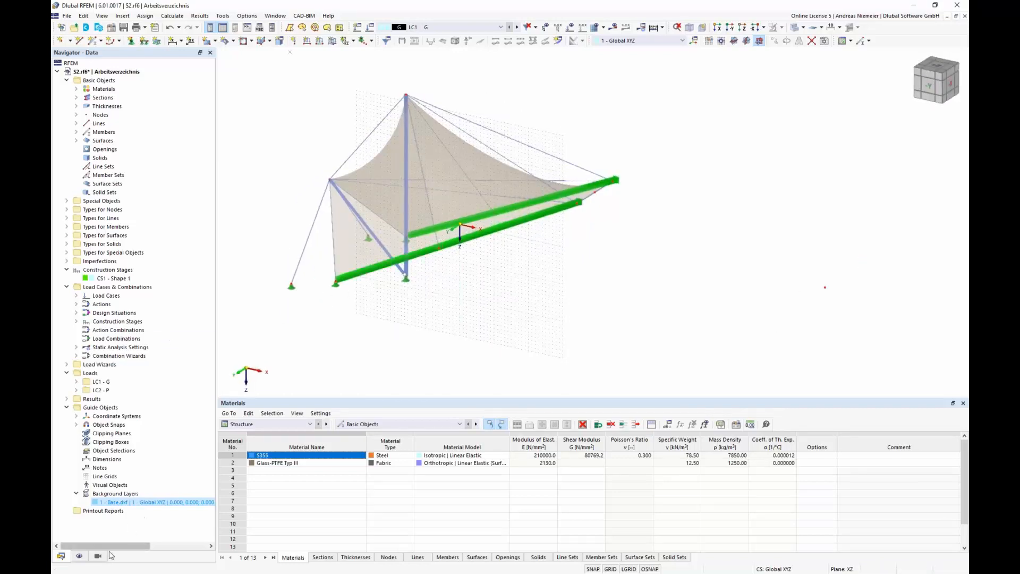
Hide the types for lines in the model display
click(80, 555)
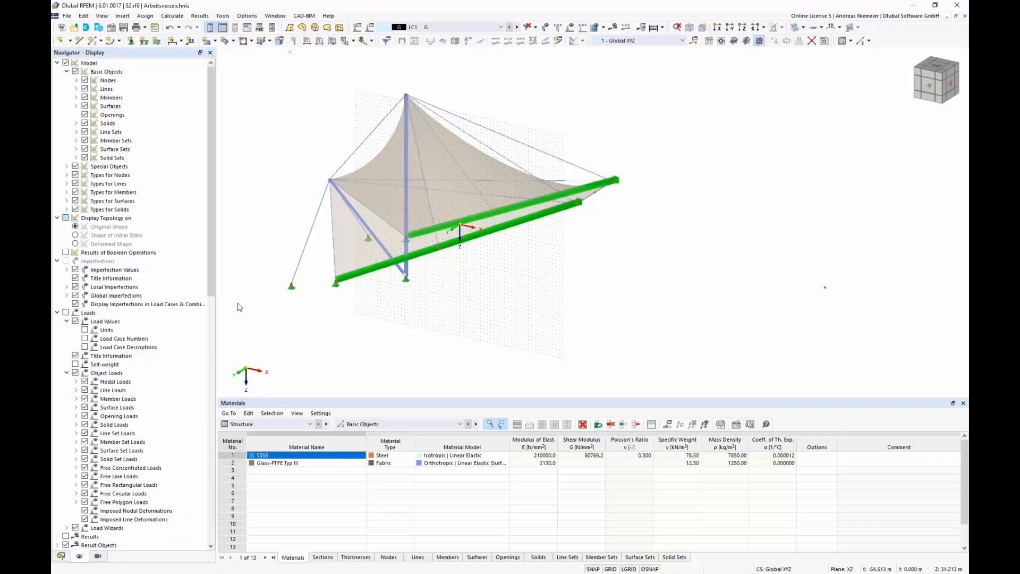
click(75, 183)
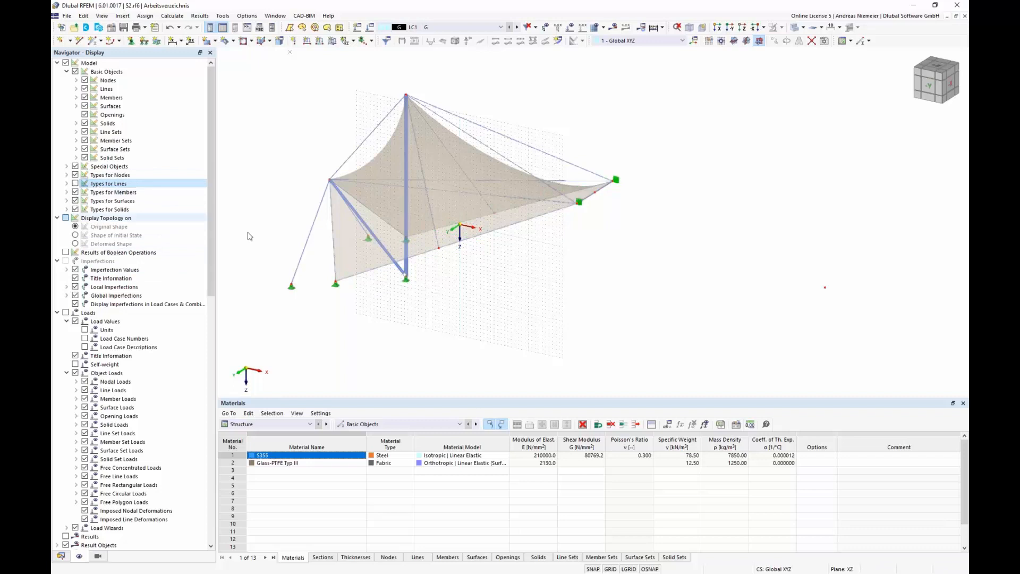
middle_drag(446, 276, 571, 286)
scroll(571, 286, down, 1)
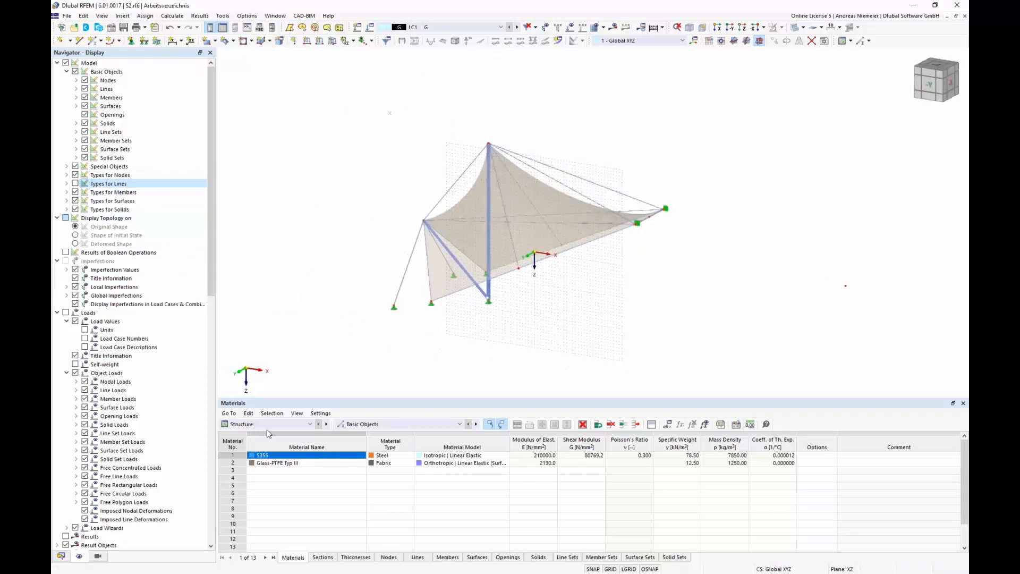
Start a new surface load in load case LC2 - P with type Form-Finding, calculation method Standard and definition Force
click(462, 26)
click(460, 45)
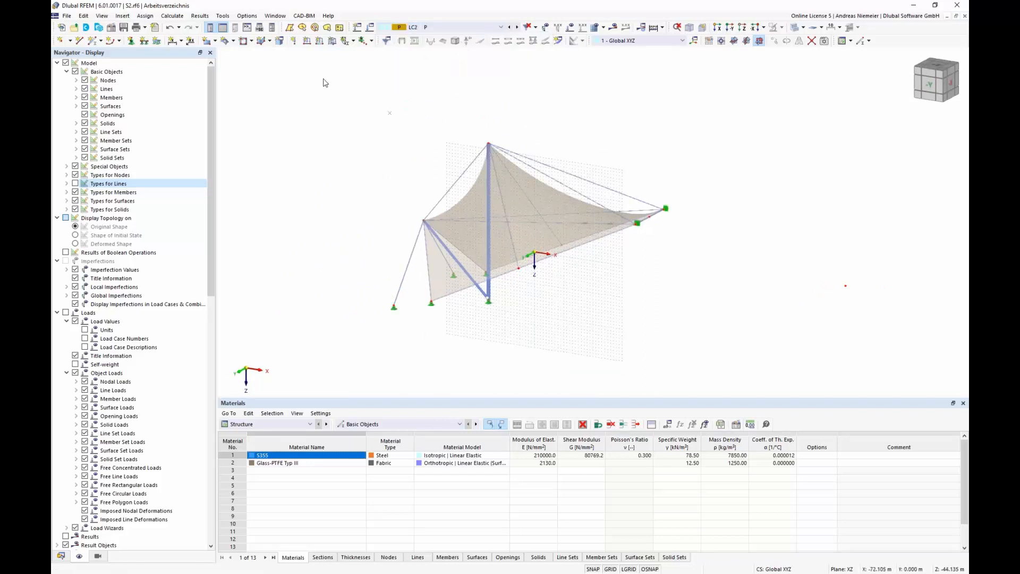
click(332, 40)
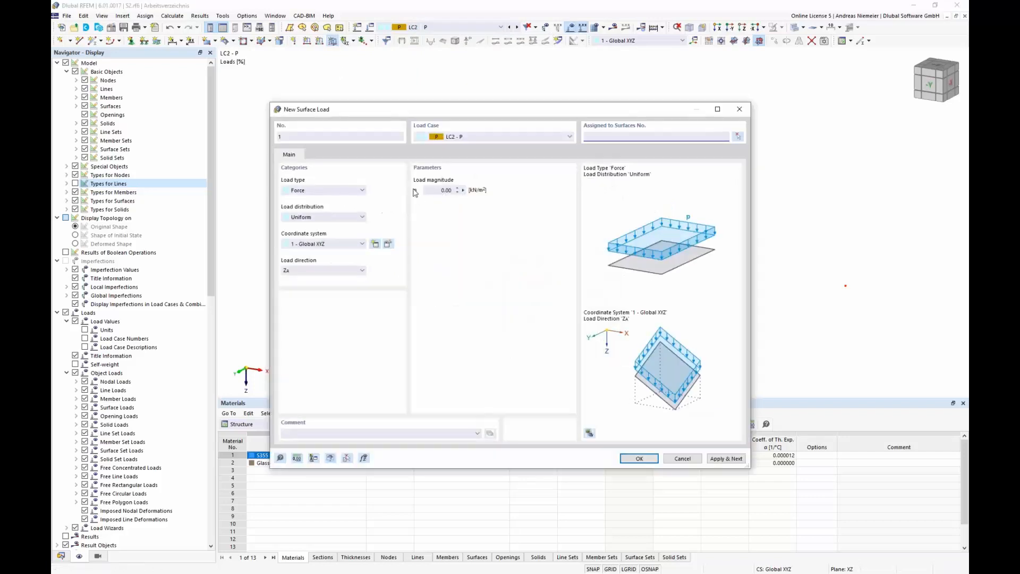
click(317, 191)
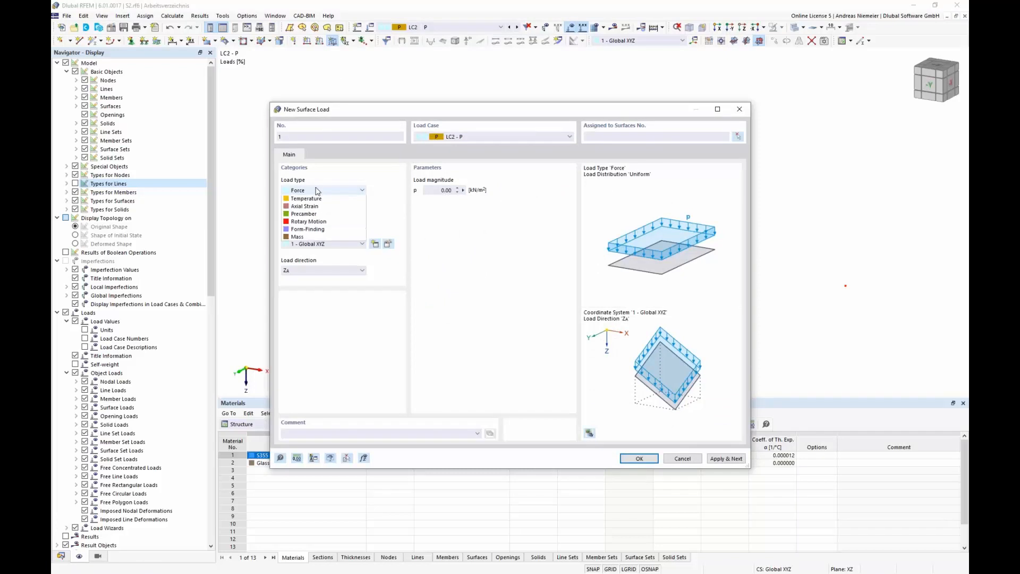
click(319, 244)
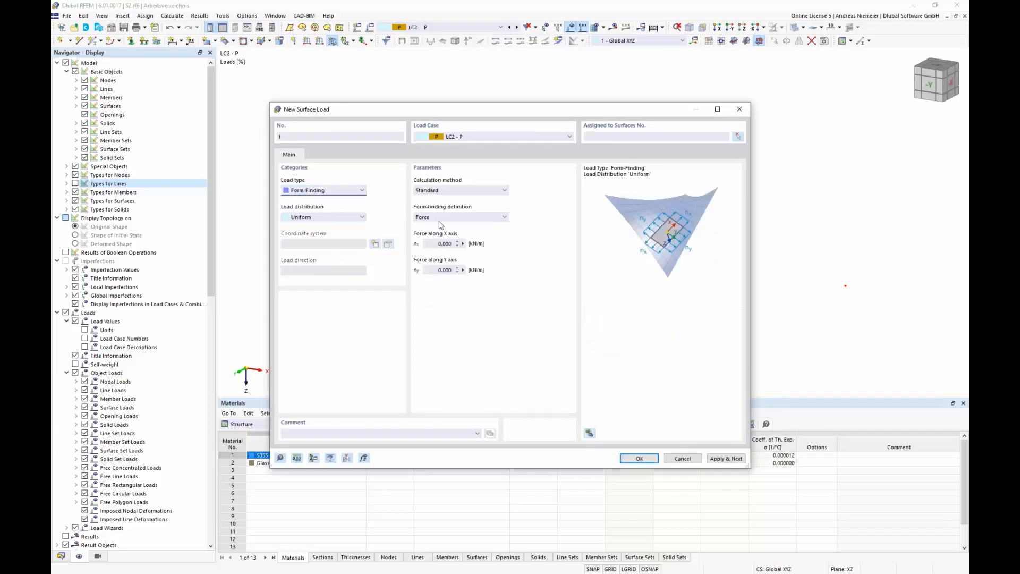
click(457, 192)
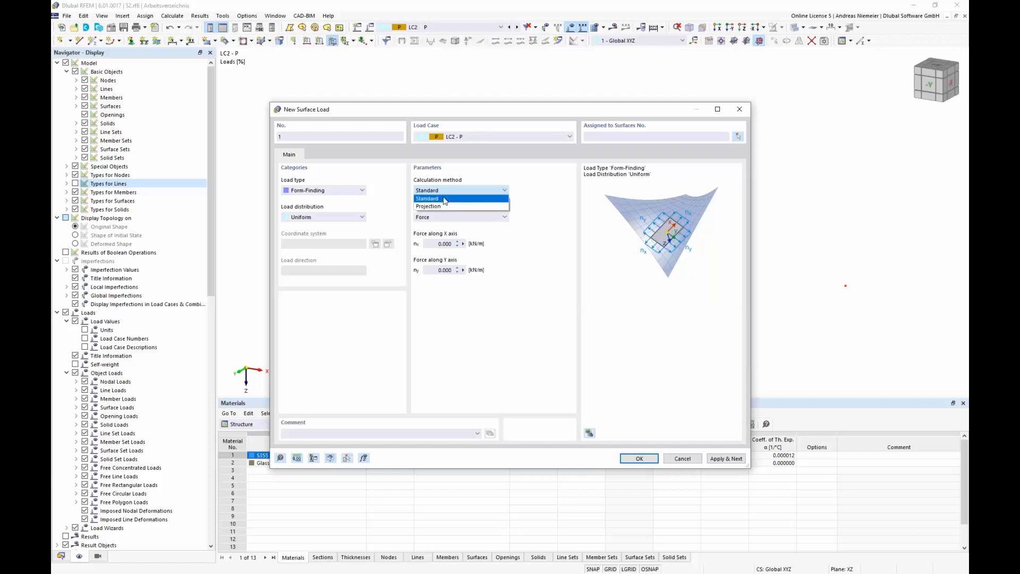
click(445, 199)
click(445, 218)
click(444, 226)
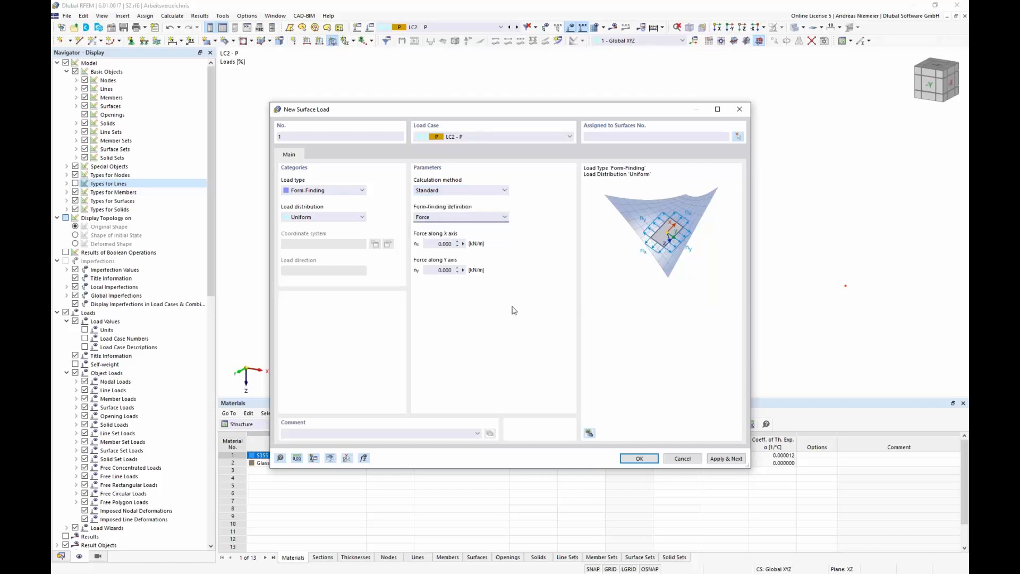
Set the form-finding forces along the x and y axes to 2 kN/m and assign the load to all membrane surfaces
click(444, 243)
text(2)
key(Tab)
text(2)
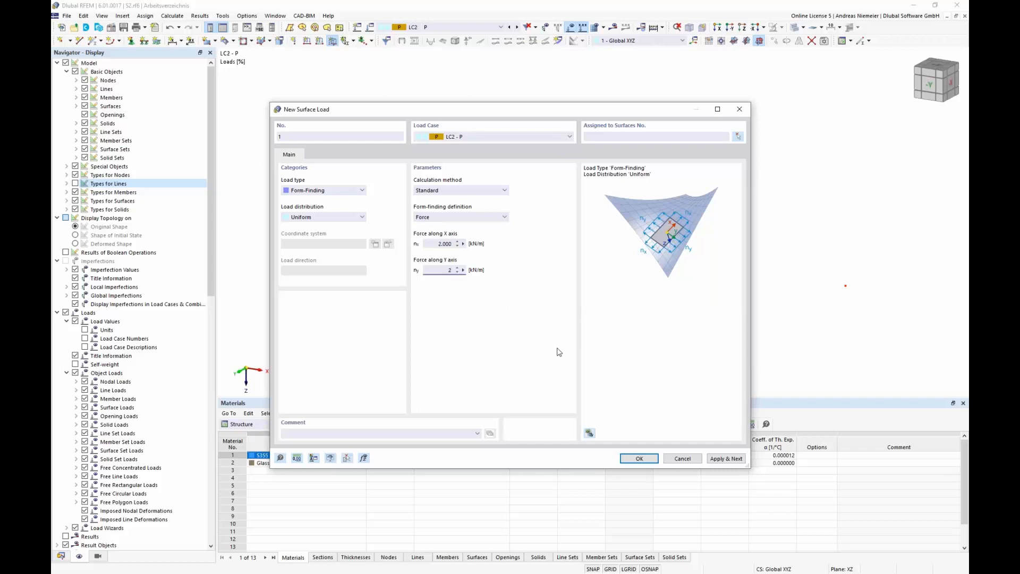
click(651, 459)
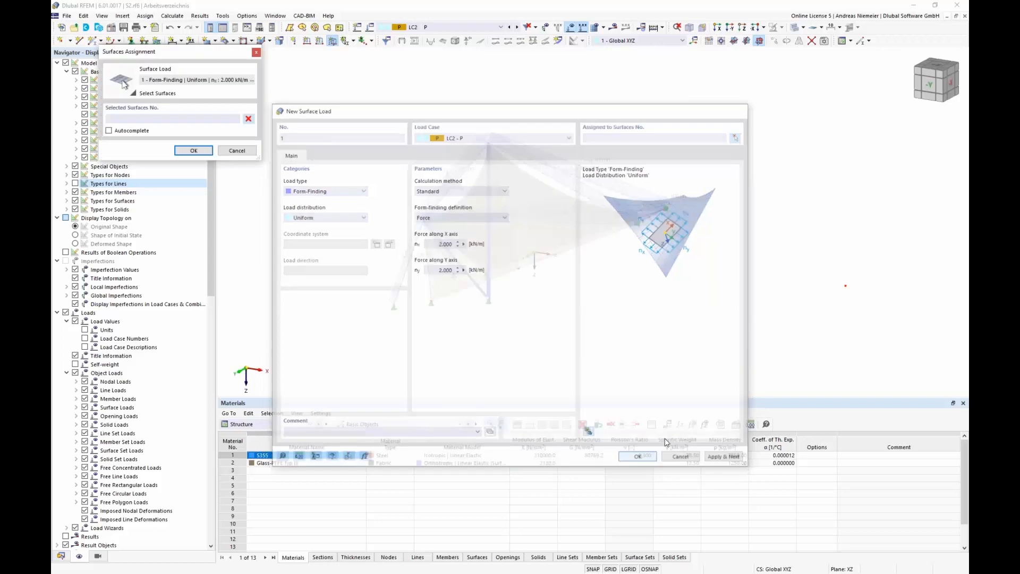
drag(706, 357, 361, 124)
click(205, 152)
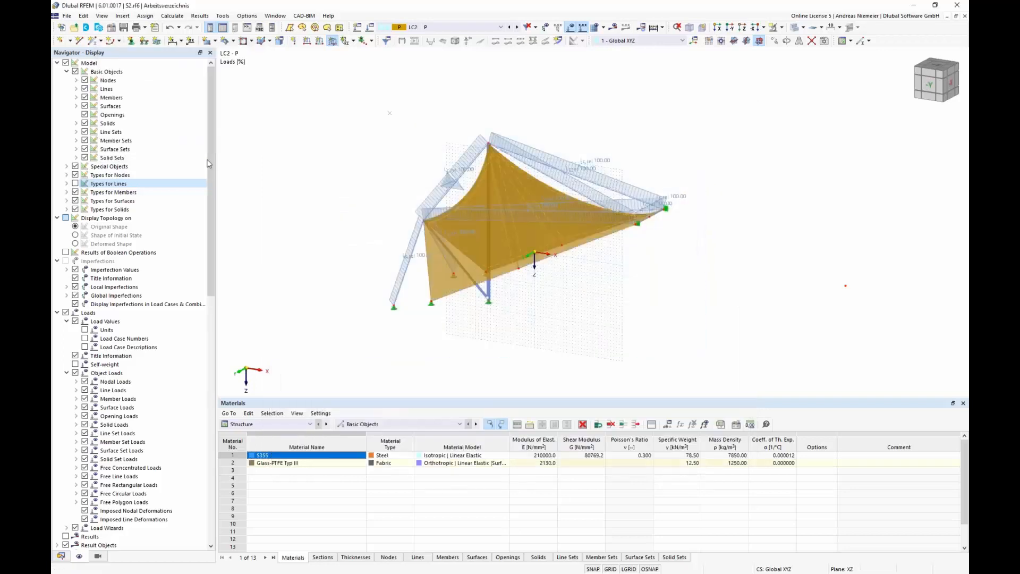
right_click(540, 352)
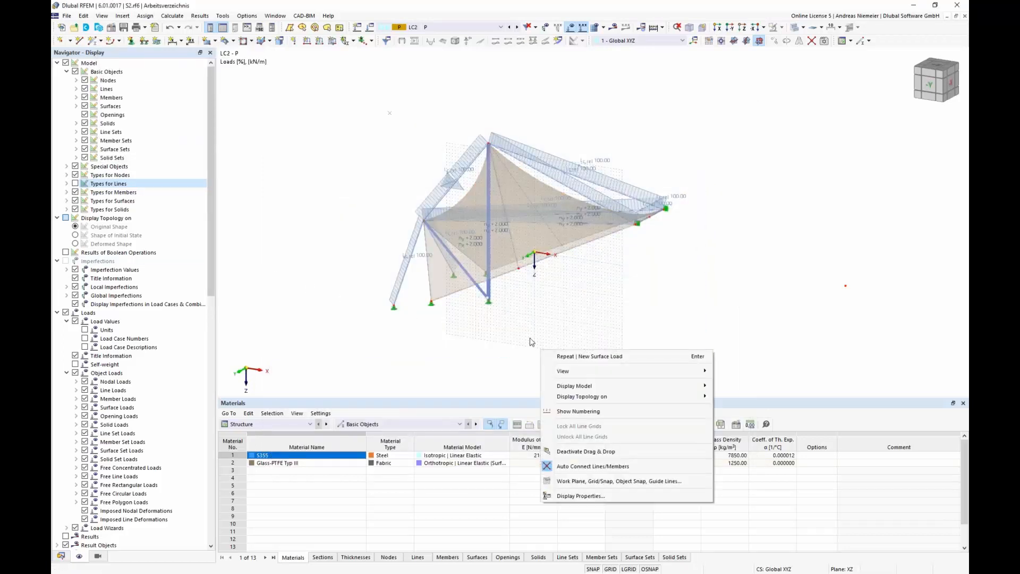
click(531, 341)
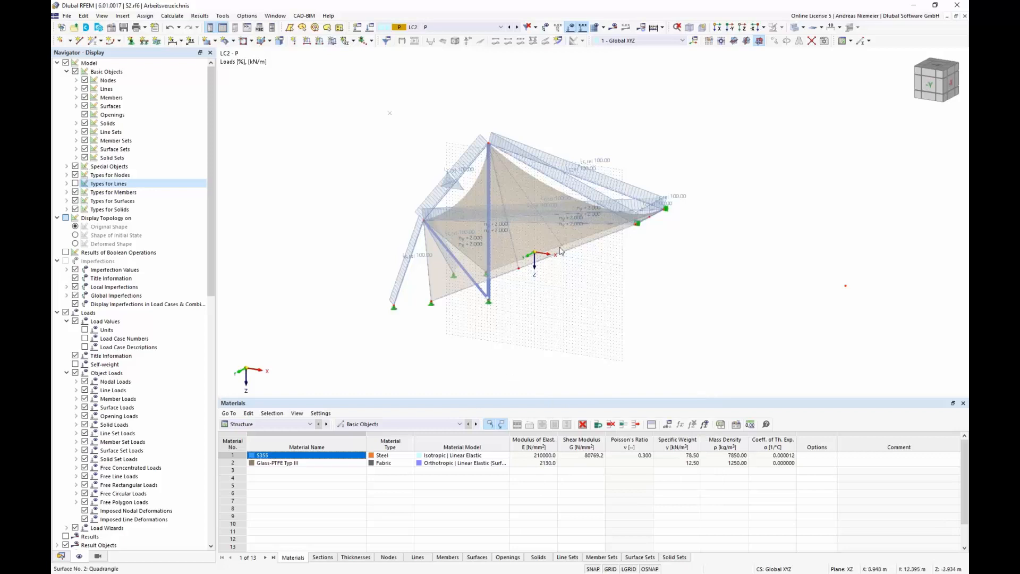
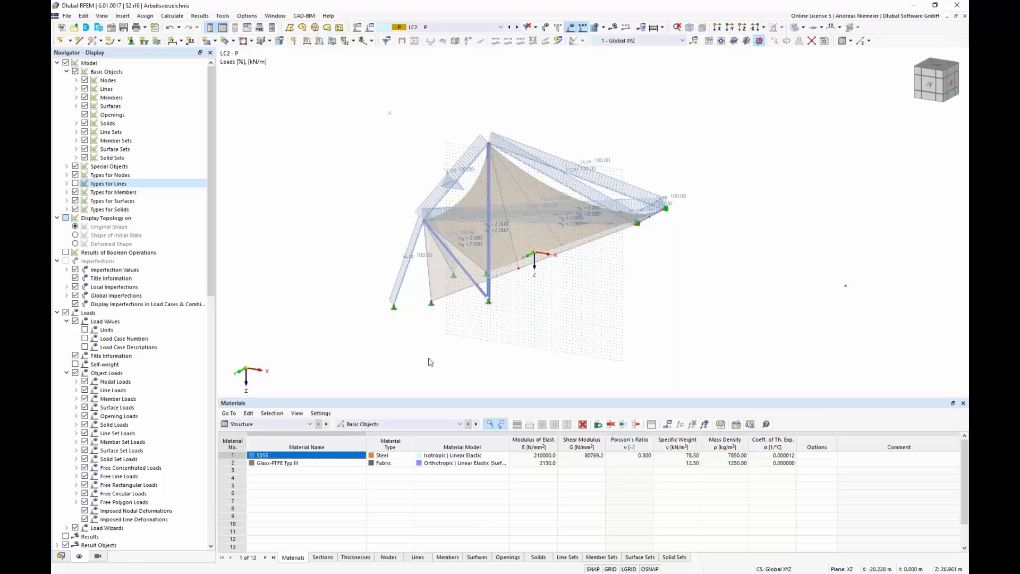
Isolate the members with section 6 - ROUND 20/H in the model view
click(99, 556)
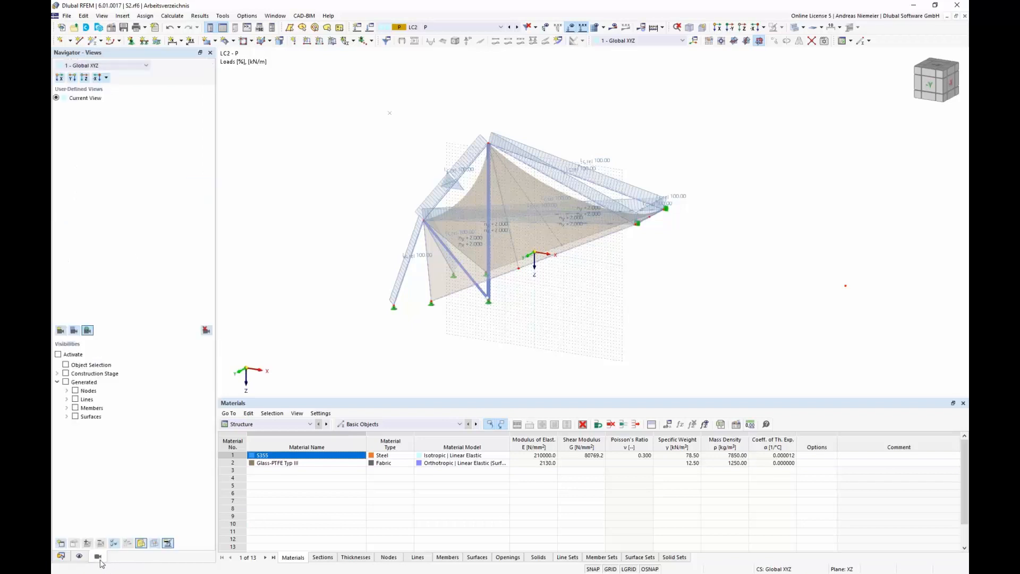
click(66, 408)
click(76, 425)
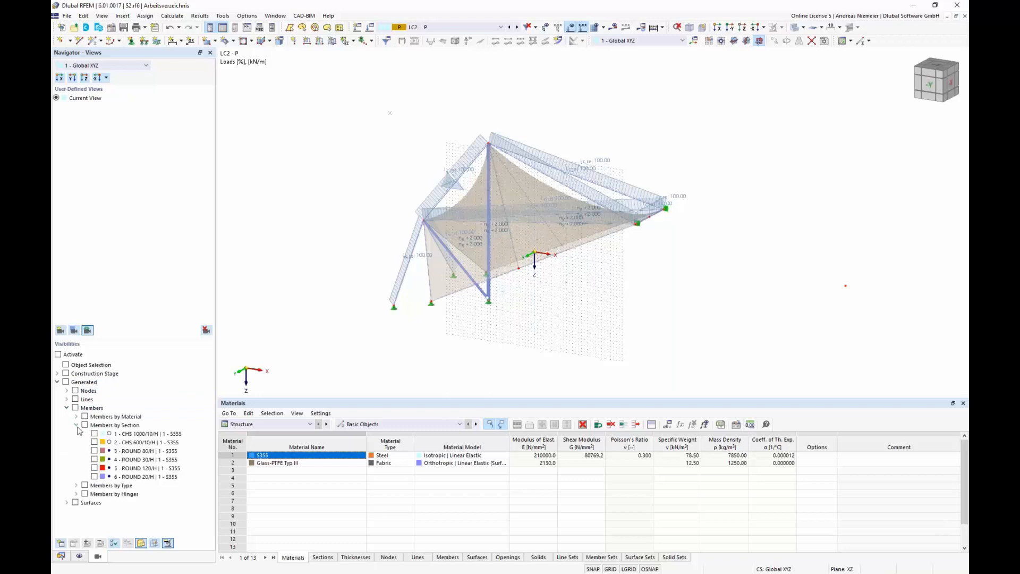
click(95, 476)
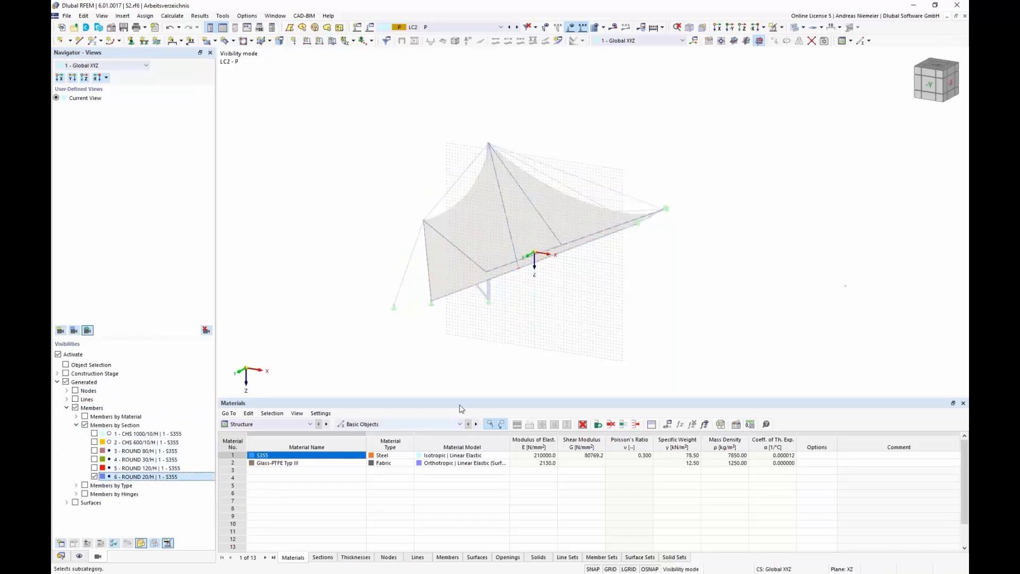
ctrl+middle_drag(619, 299, 598, 307)
scroll(601, 306, down, 1)
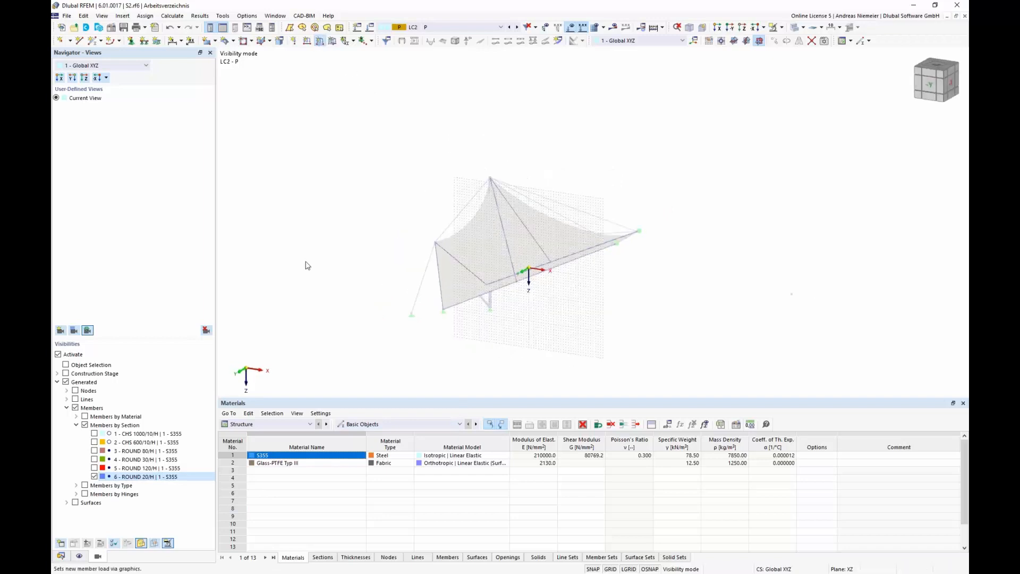
Start a new member load in load case LC2 - P with load type Form-Finding and definition type Force
click(444, 198)
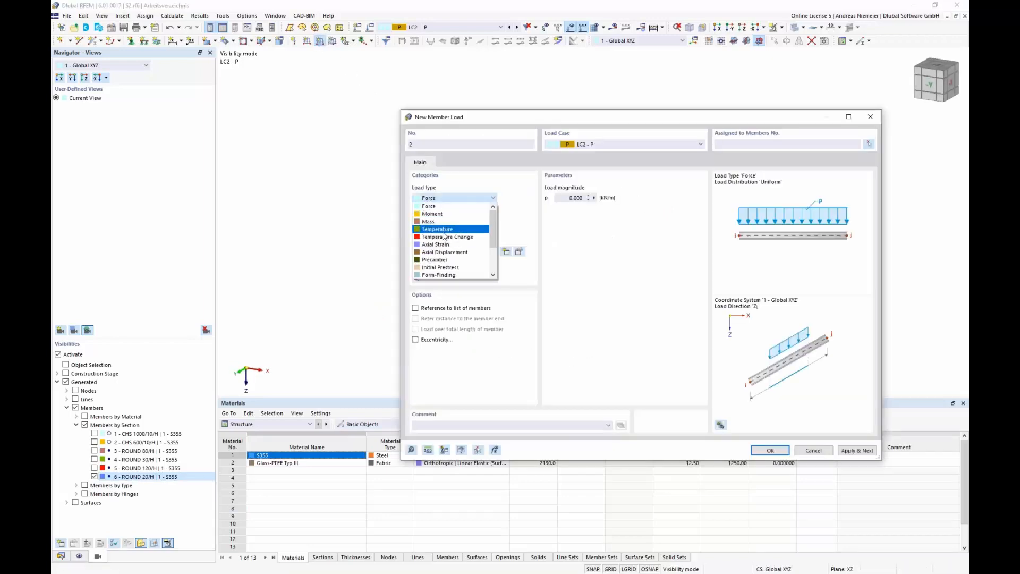
click(446, 275)
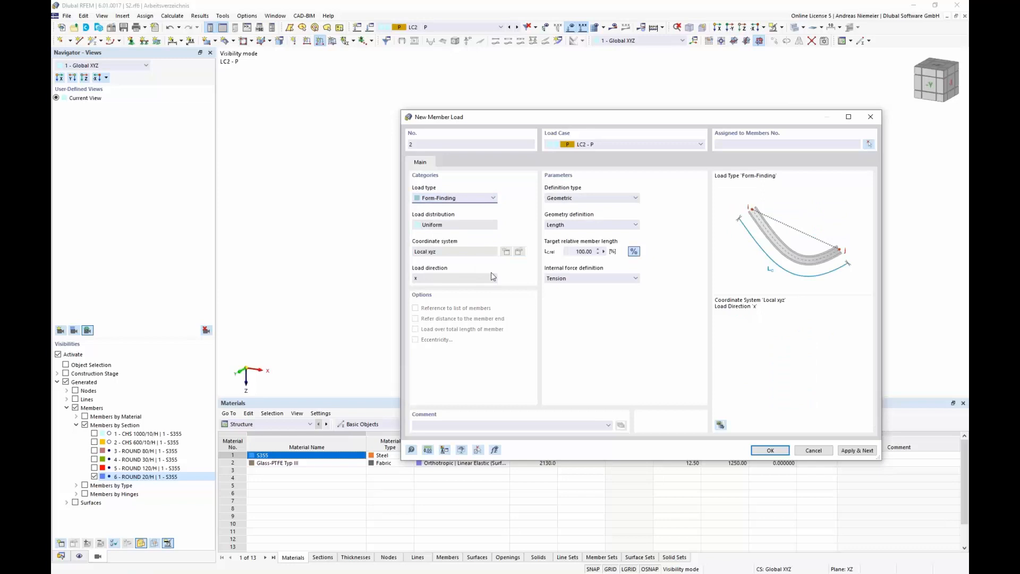
click(597, 200)
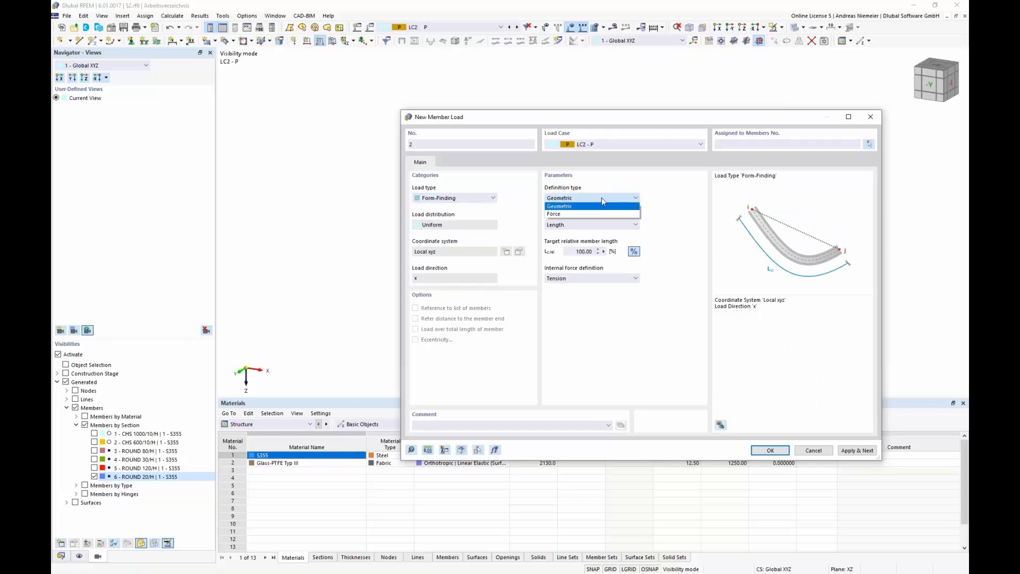
click(588, 214)
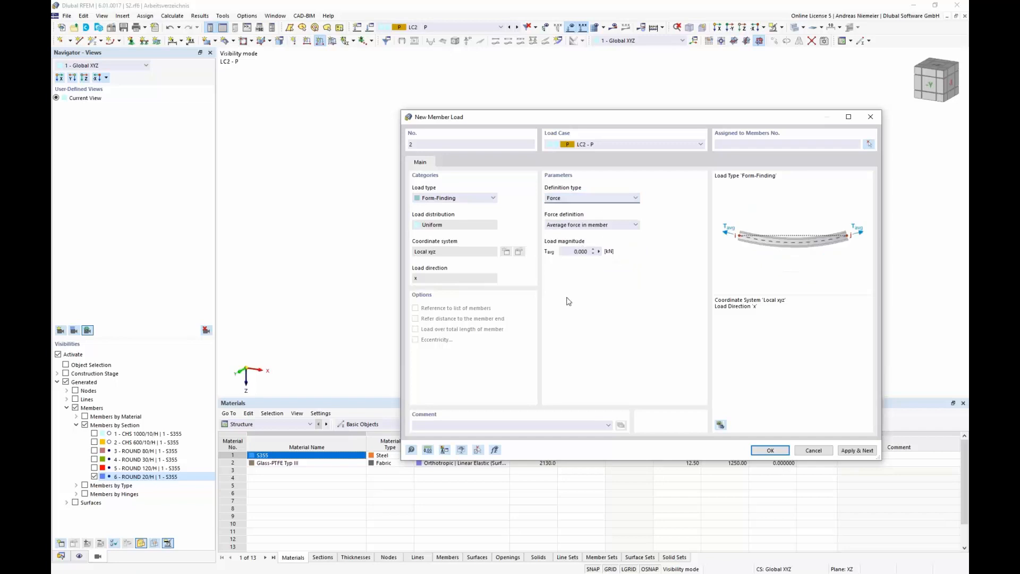
Go through the force definition options of the form-finding member load and return to Average force in member
click(590, 226)
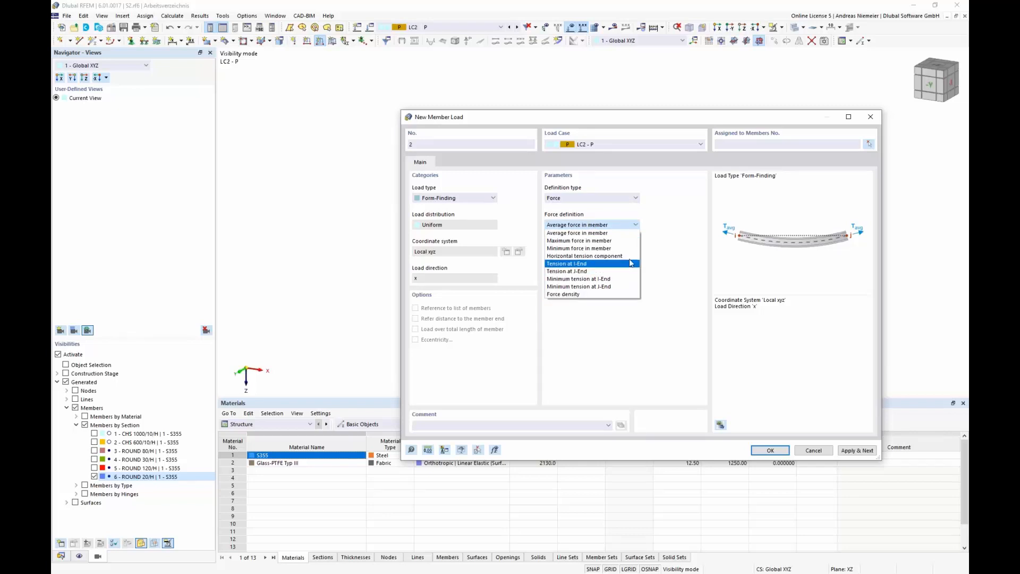
click(583, 242)
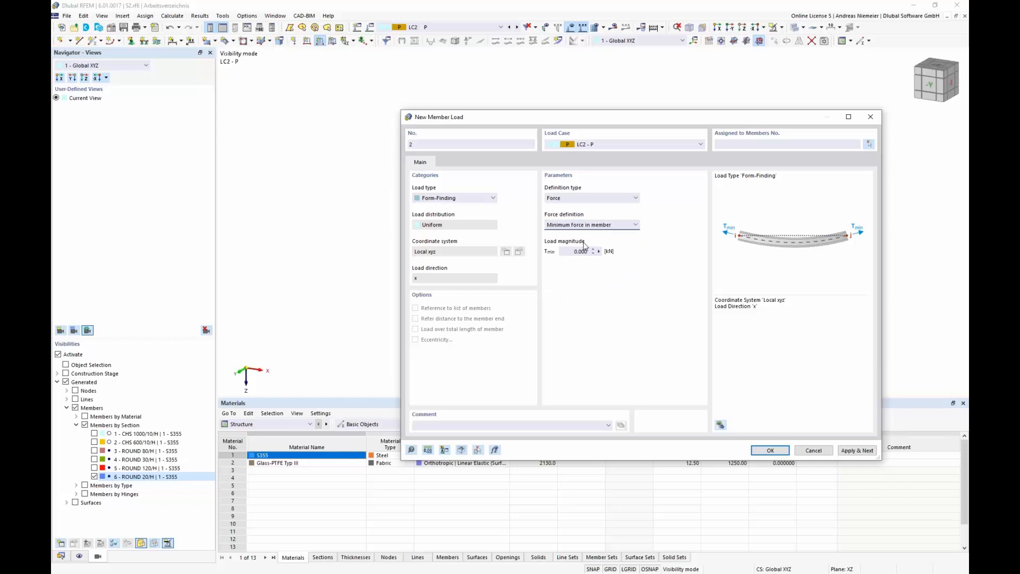
key(Down)
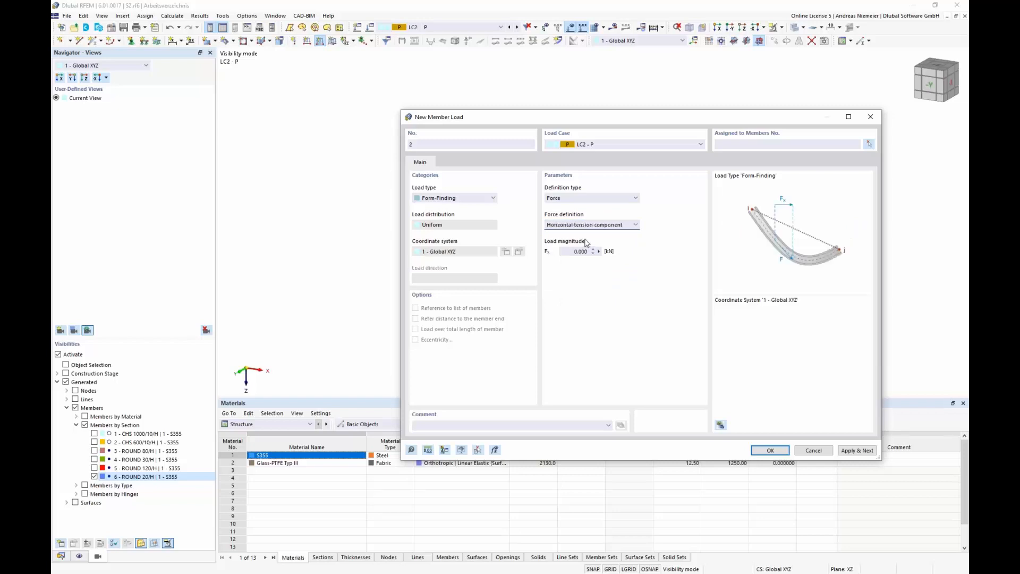
key(Down)
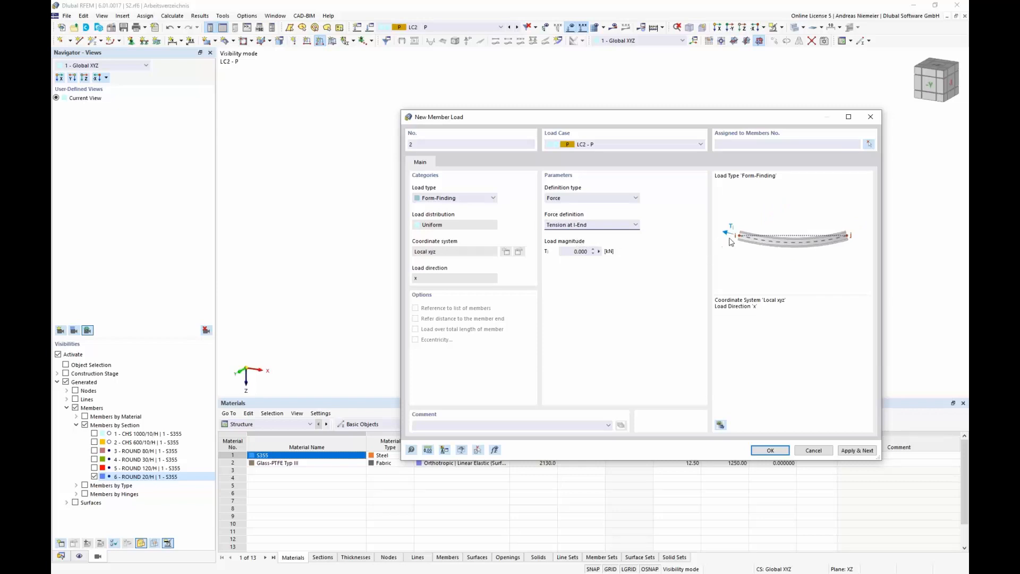
key(Down)
key(Down)
key(Down)
key(Down)
click(597, 227)
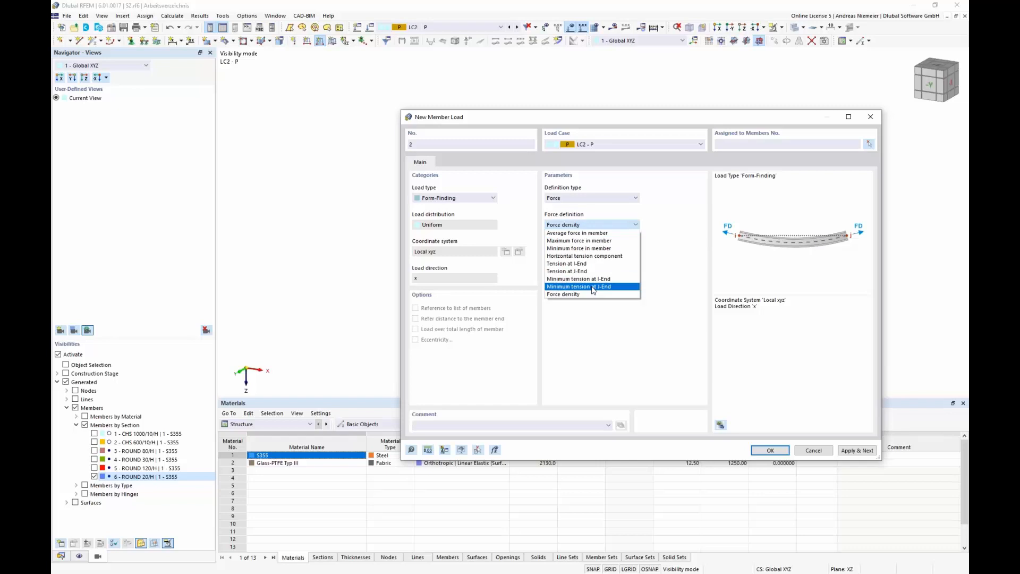
key(Up)
key(Up)
key(Up)
key(Up)
key(Up)
key(Up)
key(Up)
key(Return)
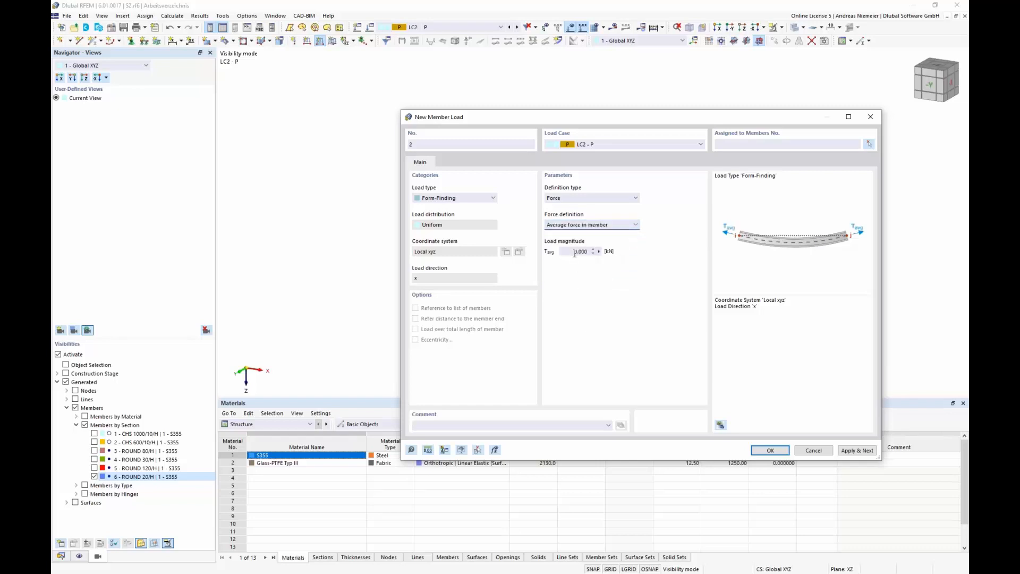
Set the average form-finding force to 50 kN and assign the load to all isolated ROUND 20/H members
click(575, 254)
text(50)
click(775, 451)
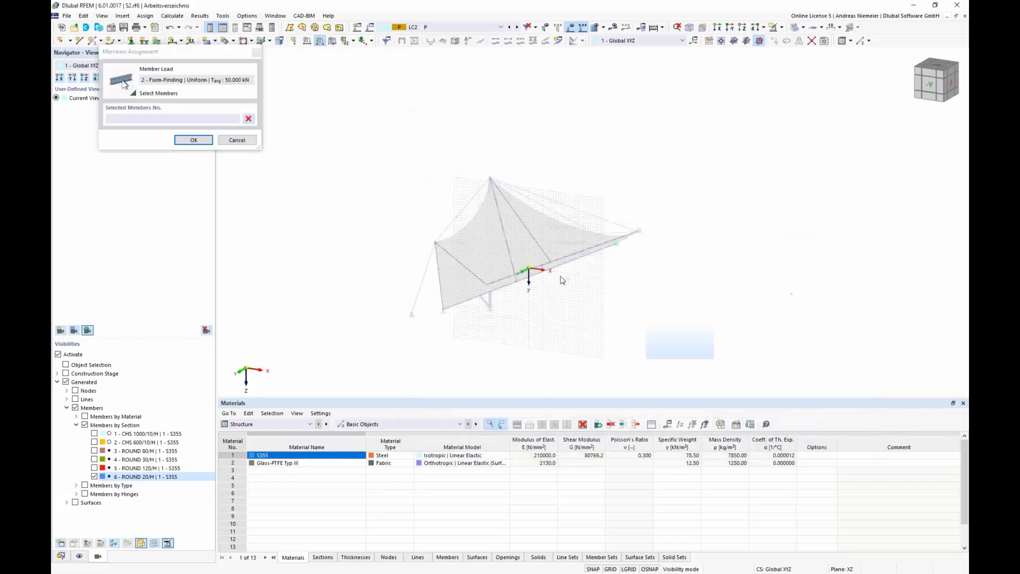
drag(714, 359, 369, 131)
click(189, 140)
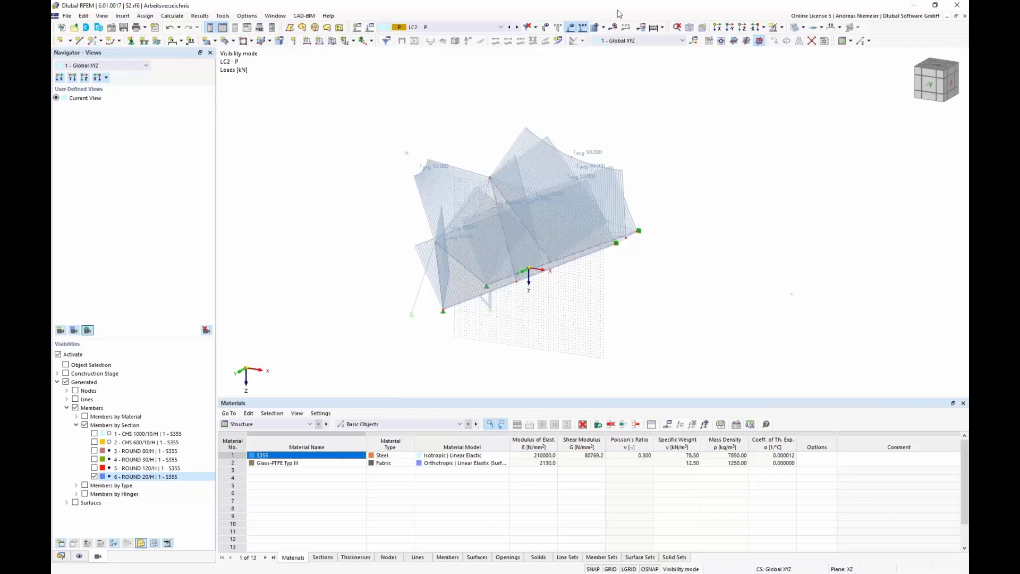
Restore the visibility of the whole model and hide the load display
click(781, 28)
click(810, 91)
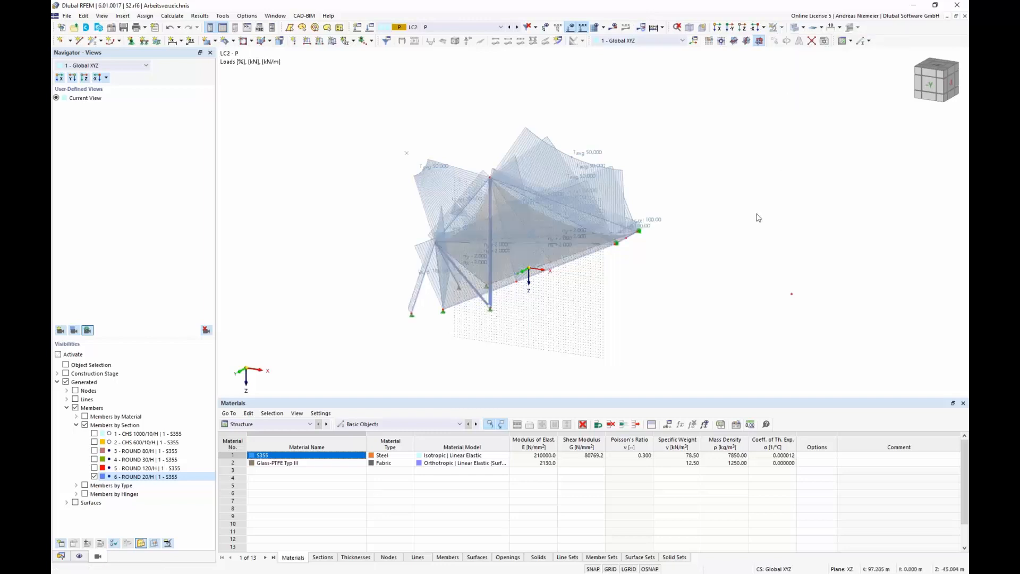
ctrl+middle_drag(739, 213, 621, 219)
click(571, 30)
ctrl+middle_drag(547, 327, 510, 339)
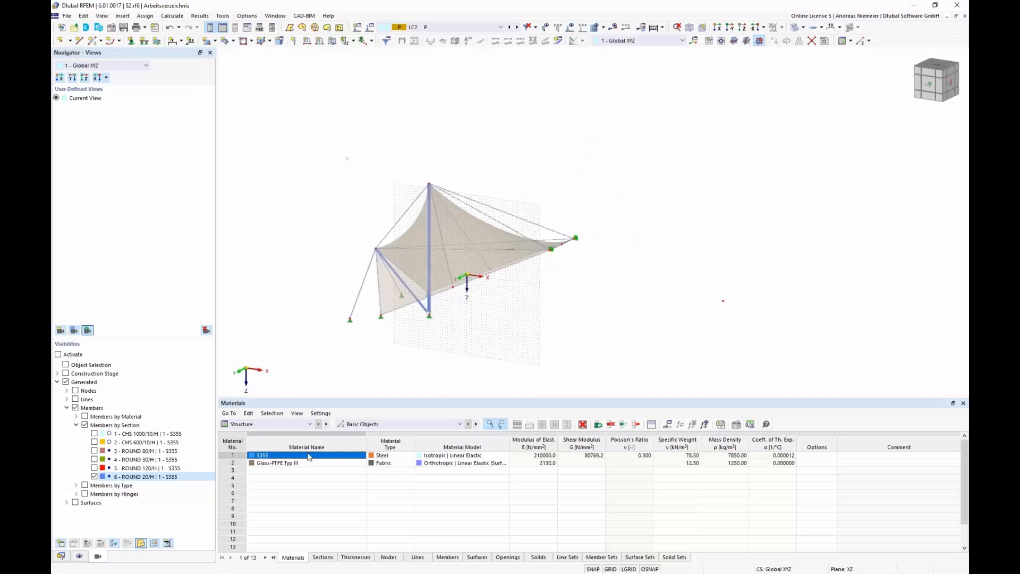
Create construction stage CS2 named Shape 2 on Shape 1, following CS1, and enable changes for surfaces and line supports
click(61, 557)
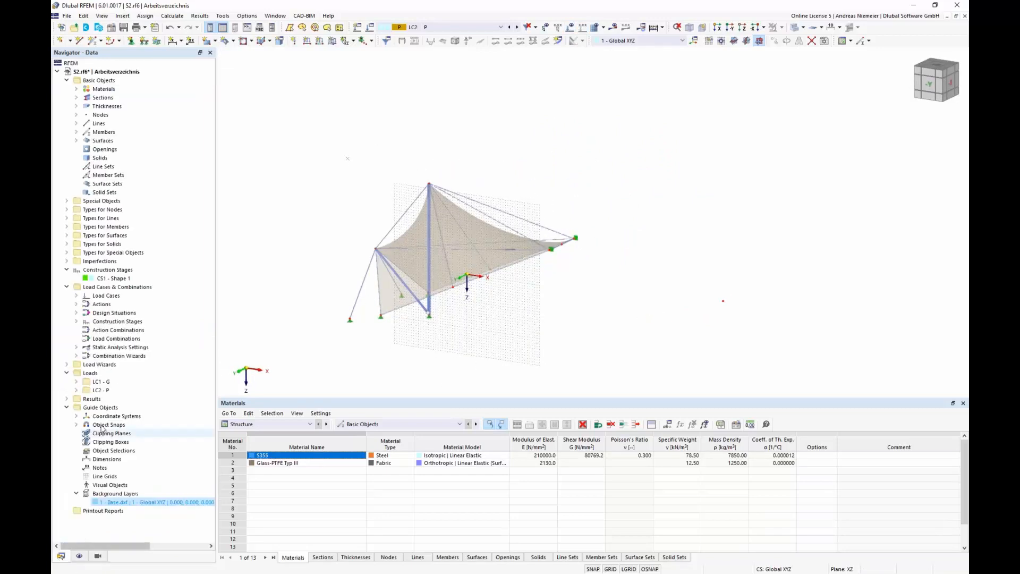
right_click(102, 271)
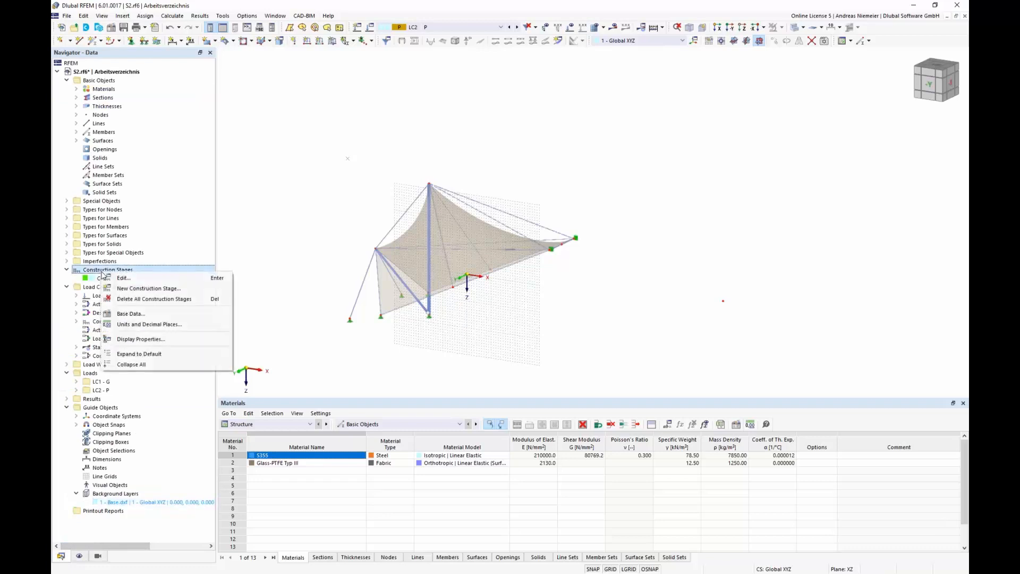
click(143, 289)
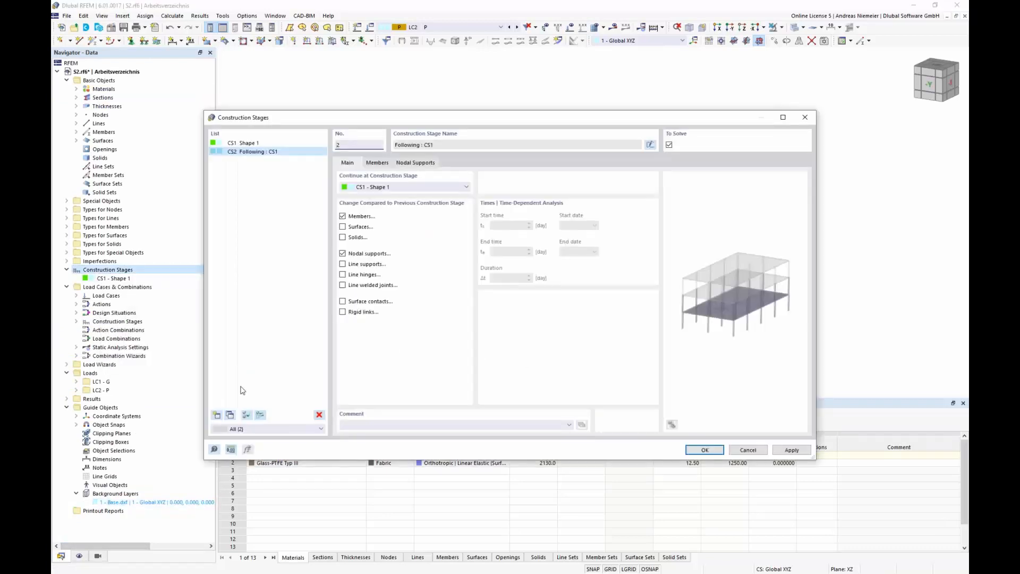
click(650, 145)
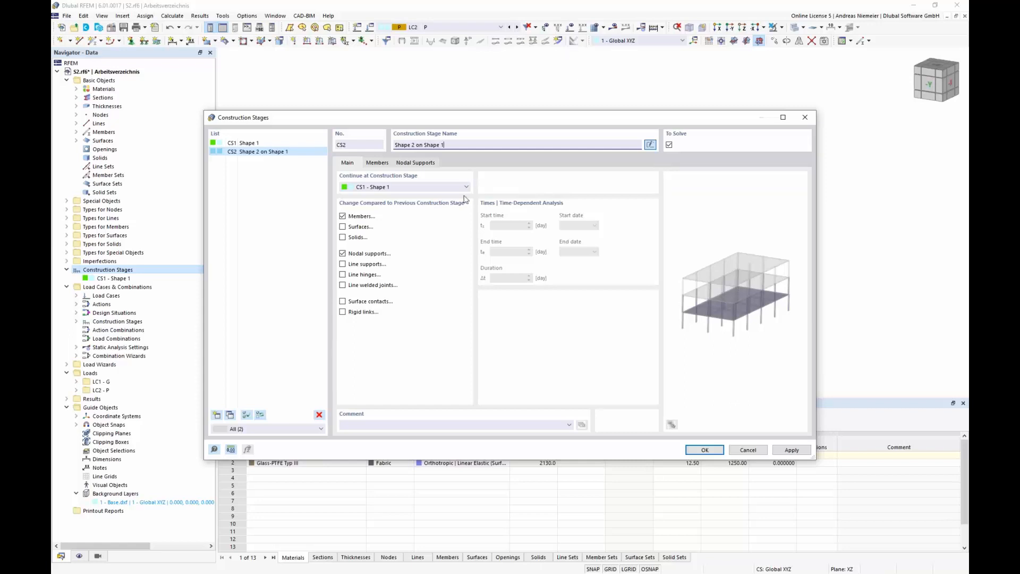
click(343, 227)
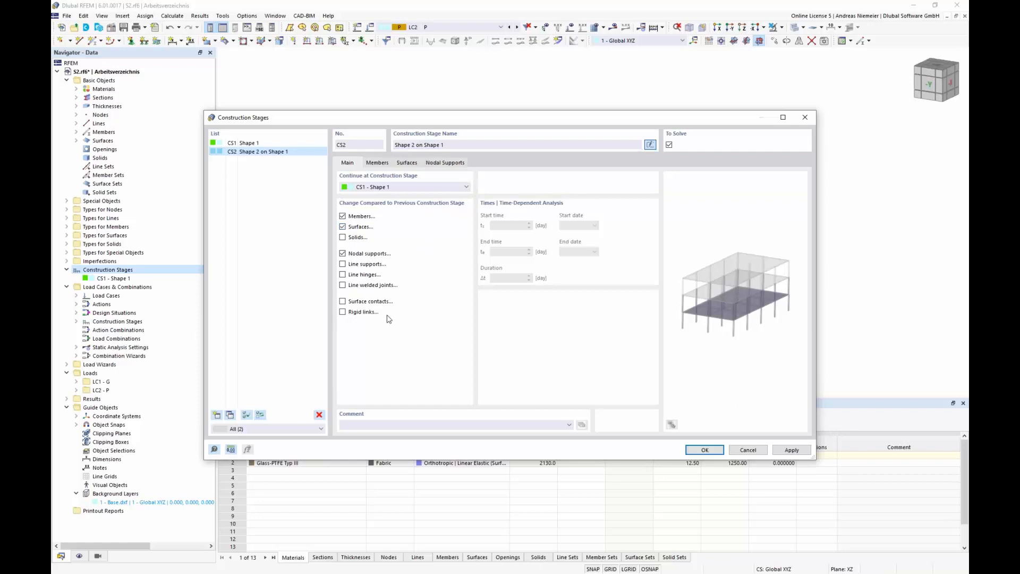
click(343, 264)
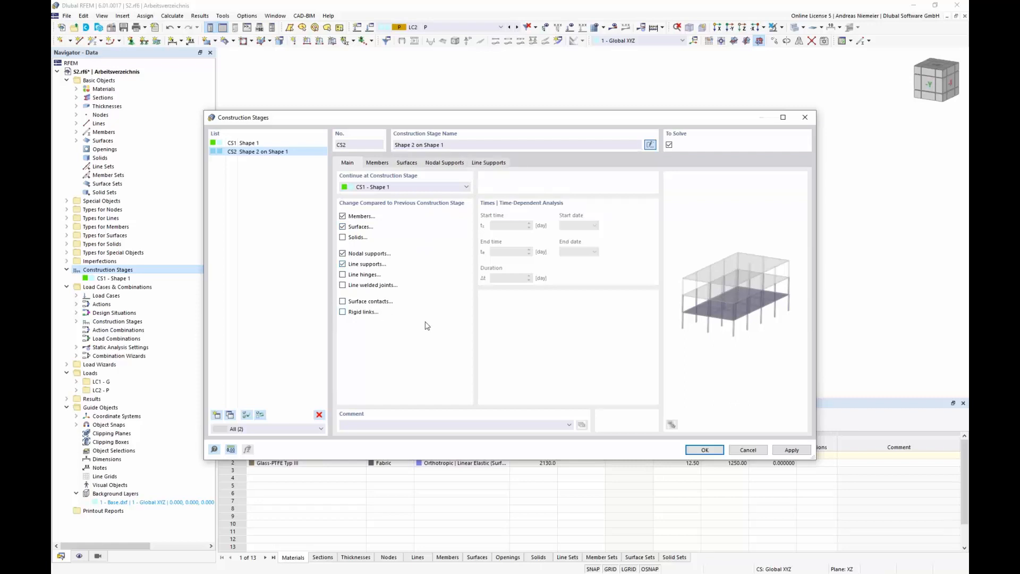
Add all members, surfaces and line supports to construction stage CS2 and save the stage
click(378, 163)
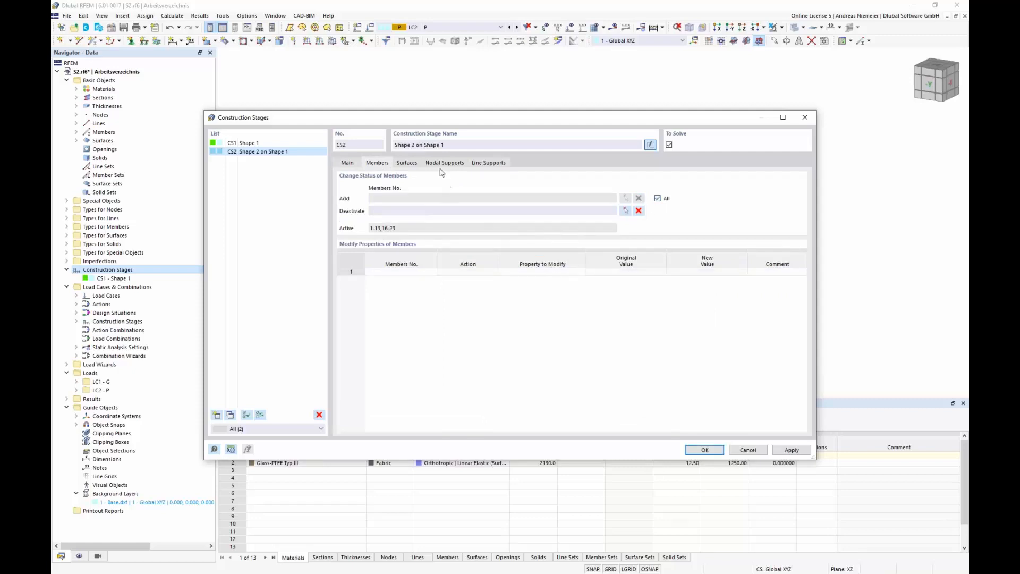
click(407, 163)
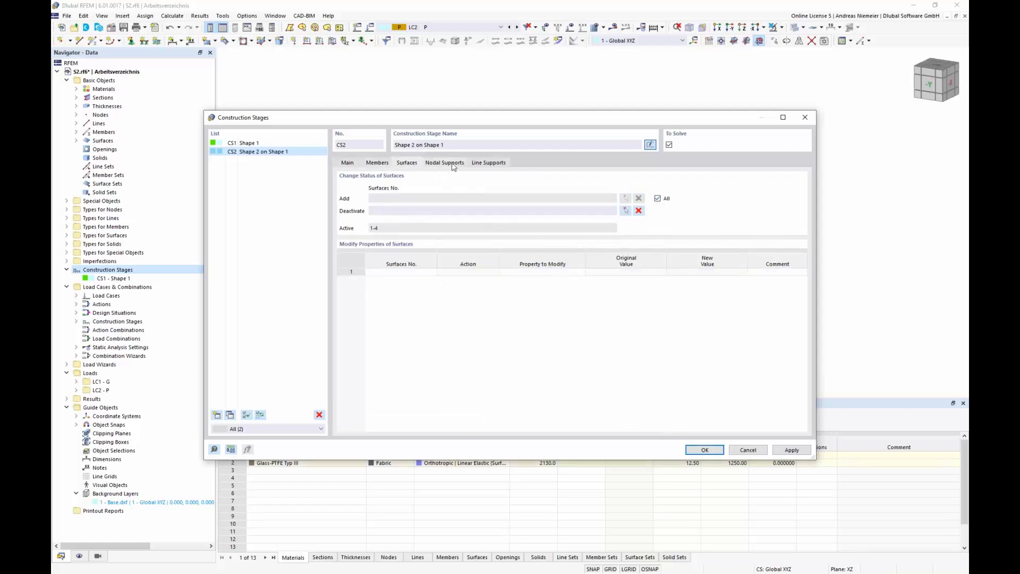
click(451, 163)
click(488, 163)
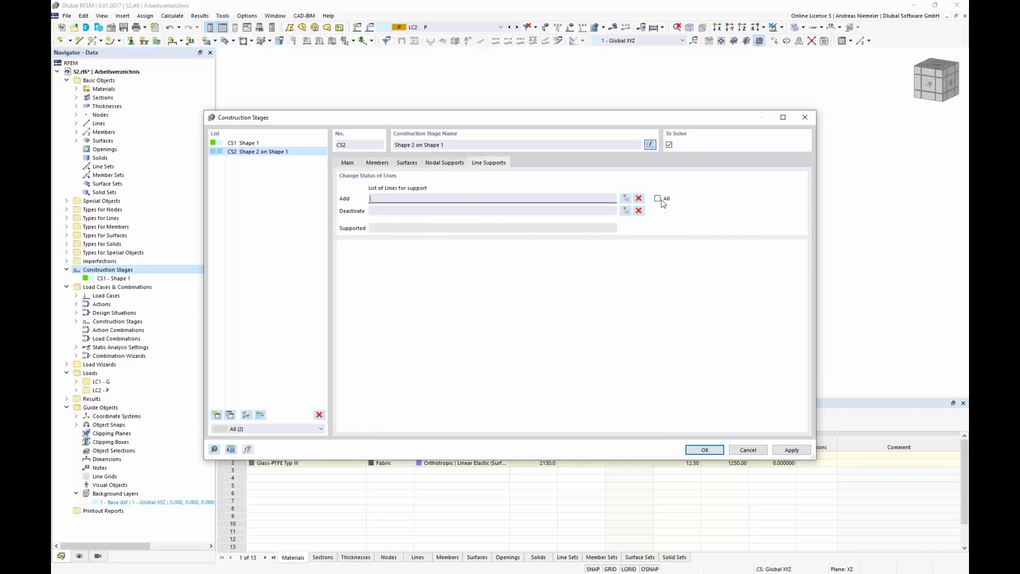
click(657, 199)
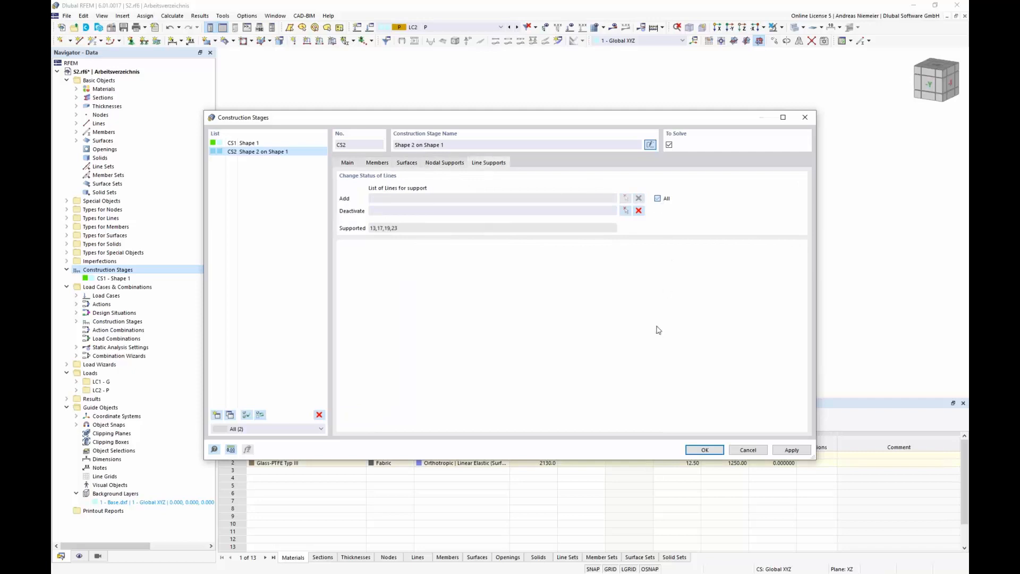
click(704, 449)
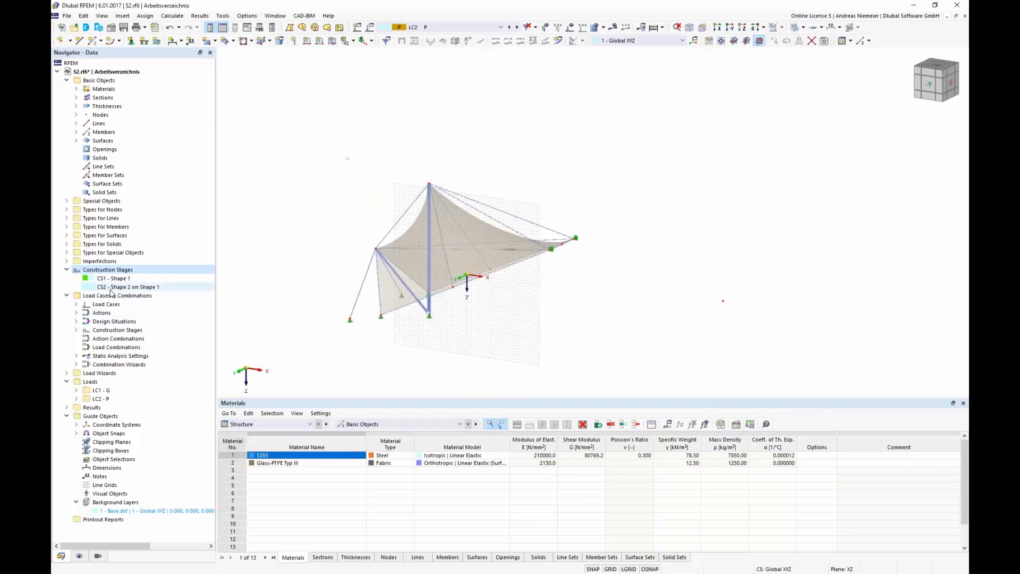
Open the construction stage settings in the Load Cases & Combinations dialog
click(370, 29)
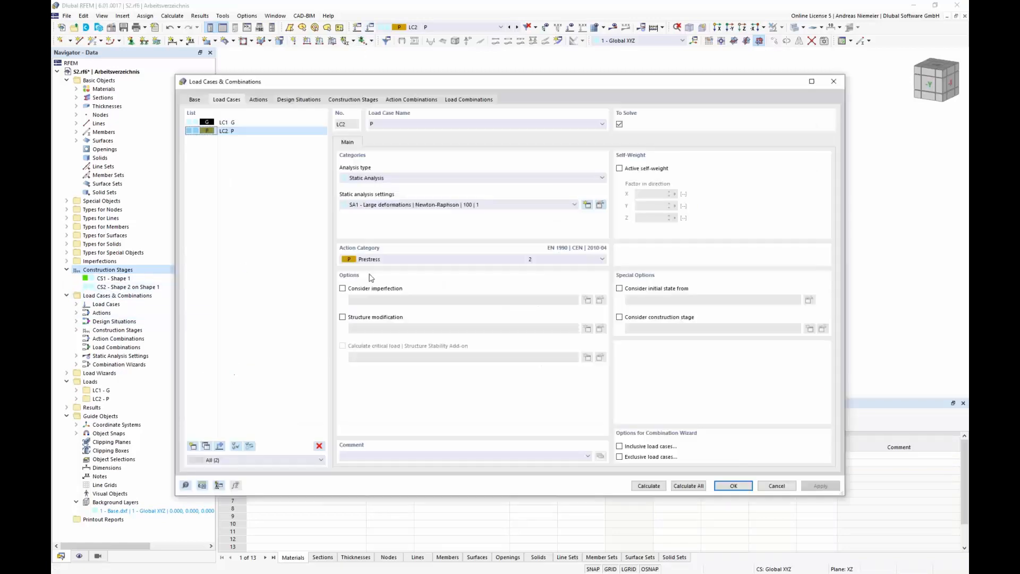
click(358, 99)
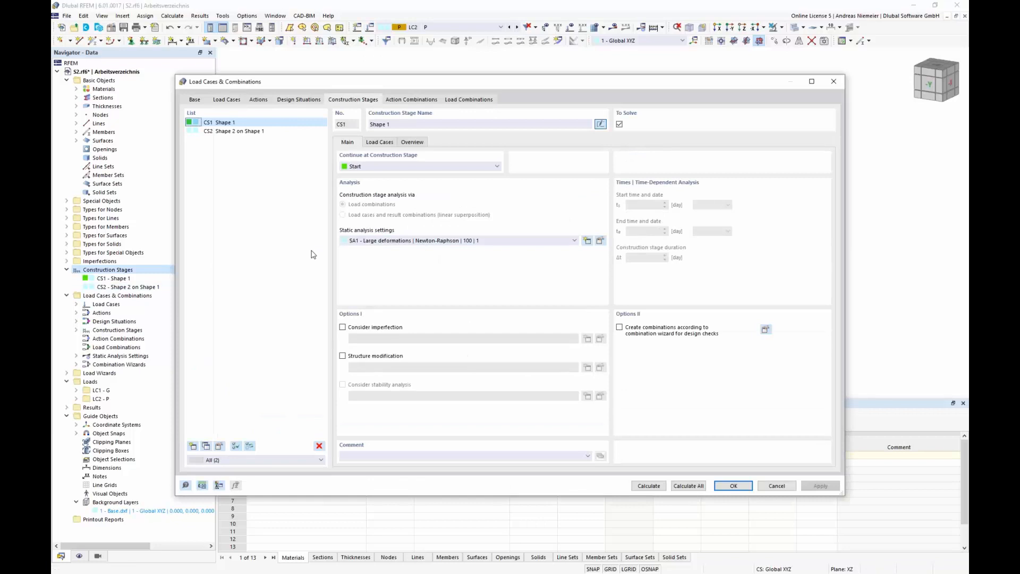
Check the load cases assigned to construction stages CS1 and CS2, and run the calculation
click(379, 142)
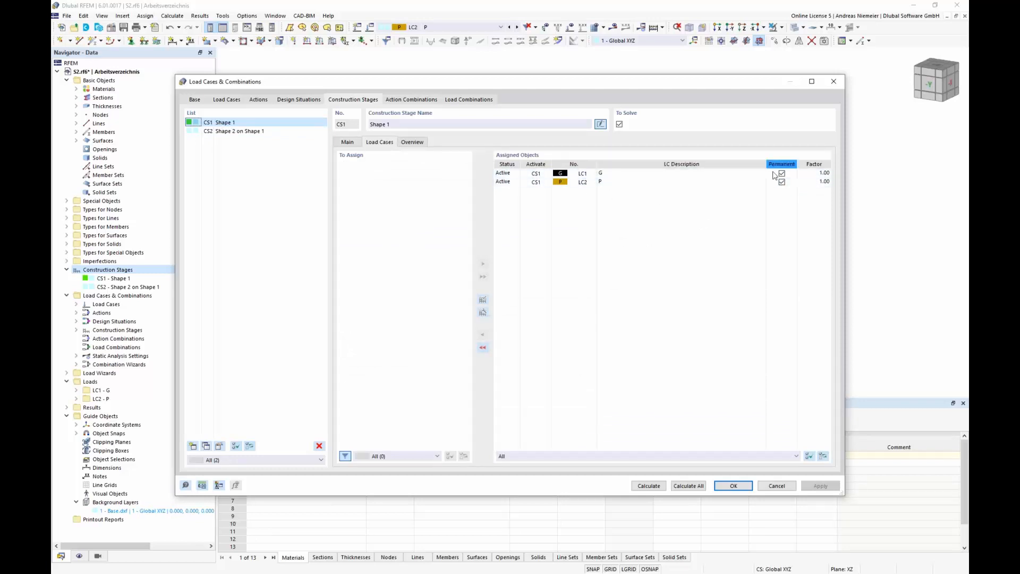
click(267, 132)
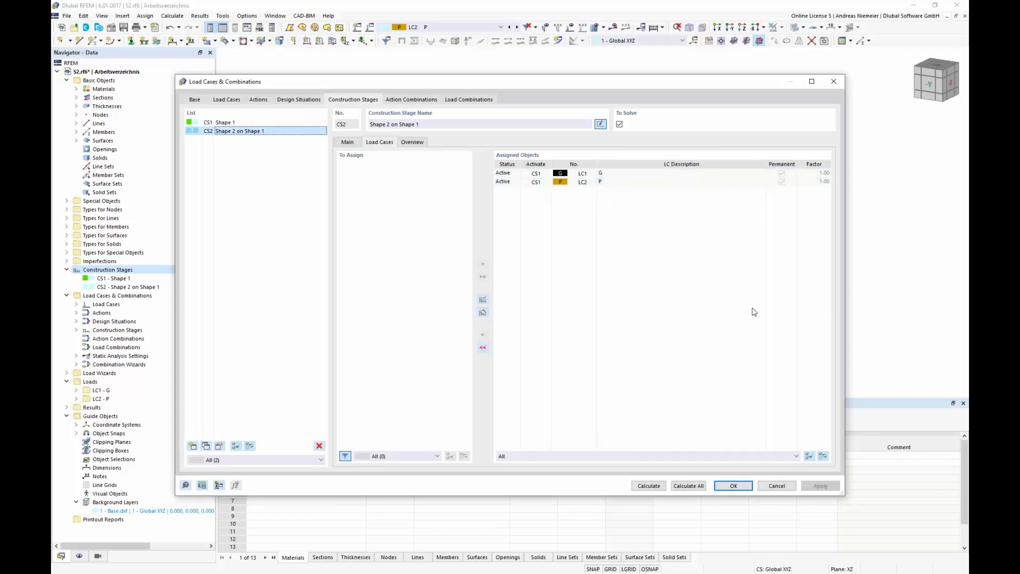
click(648, 486)
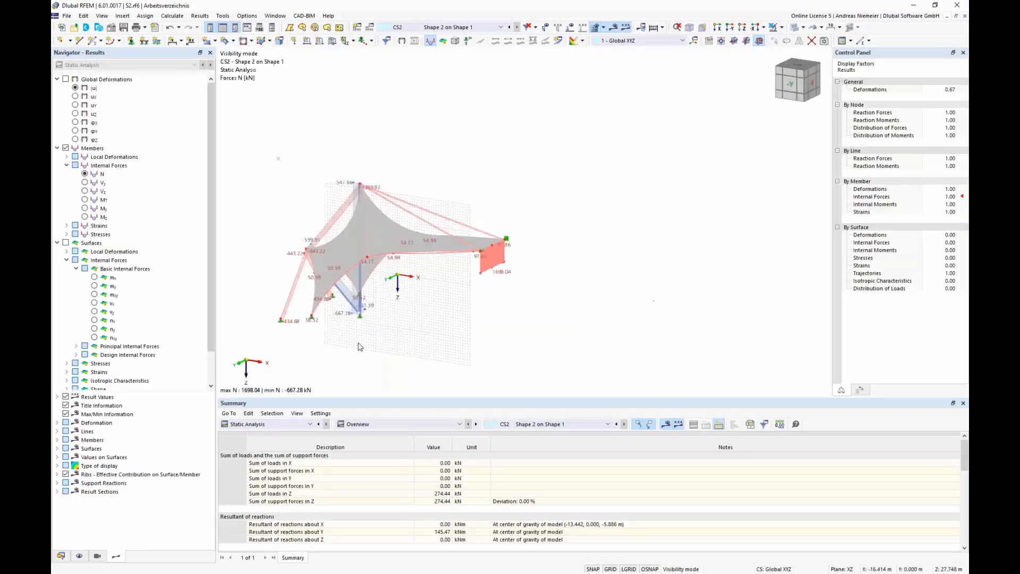
Examine the CS2 results for the membrane structure, displaying the surface axial forces nx and ny along with the member forces N
middle_drag(376, 332, 511, 298)
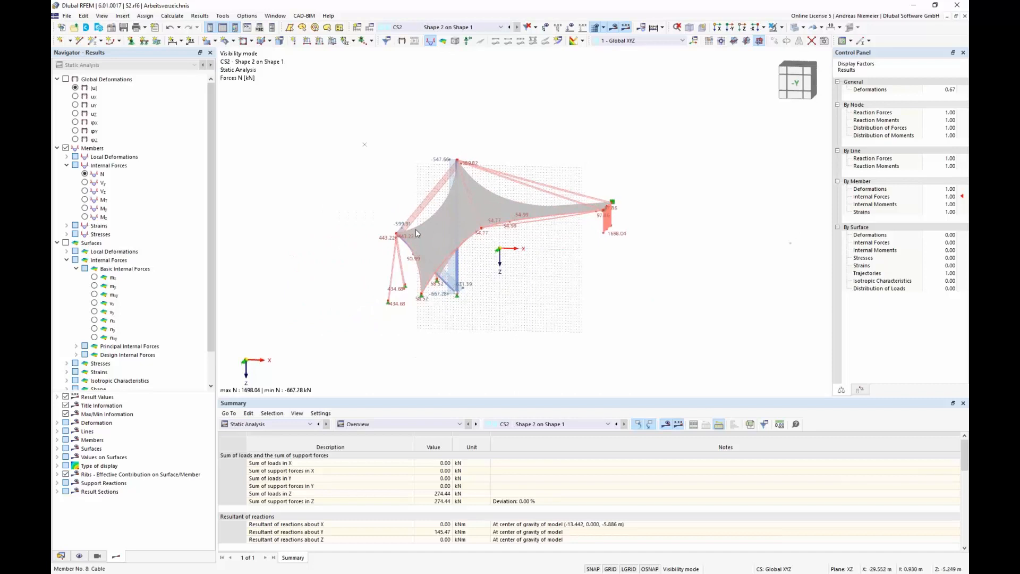
scroll(415, 228, up, 2)
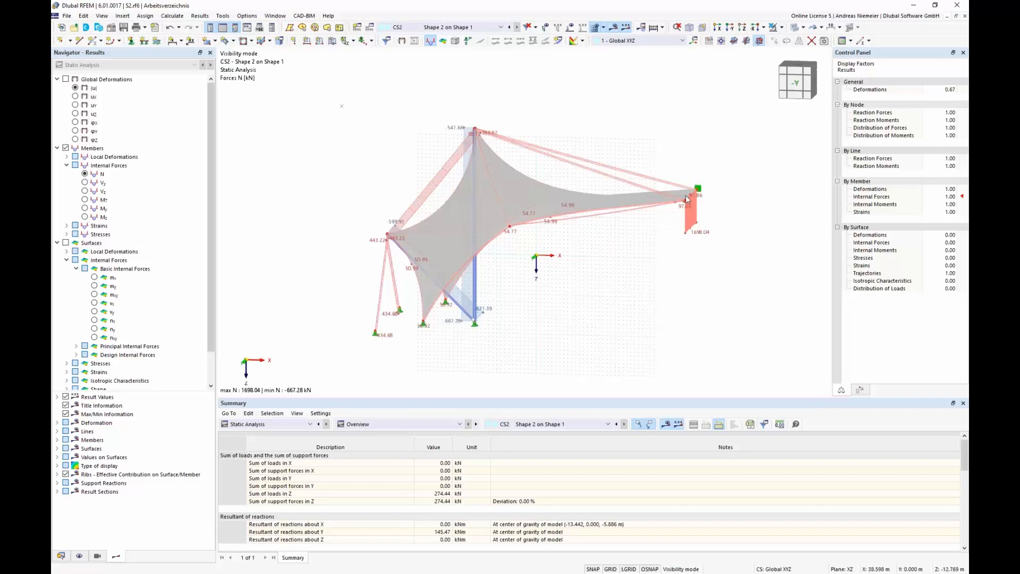
mouse_move(622, 243)
middle_down()
mouse_move(581, 258)
mouse_move(606, 244)
middle_up()
scroll(620, 243, up, 1)
scroll(607, 247, down, 1)
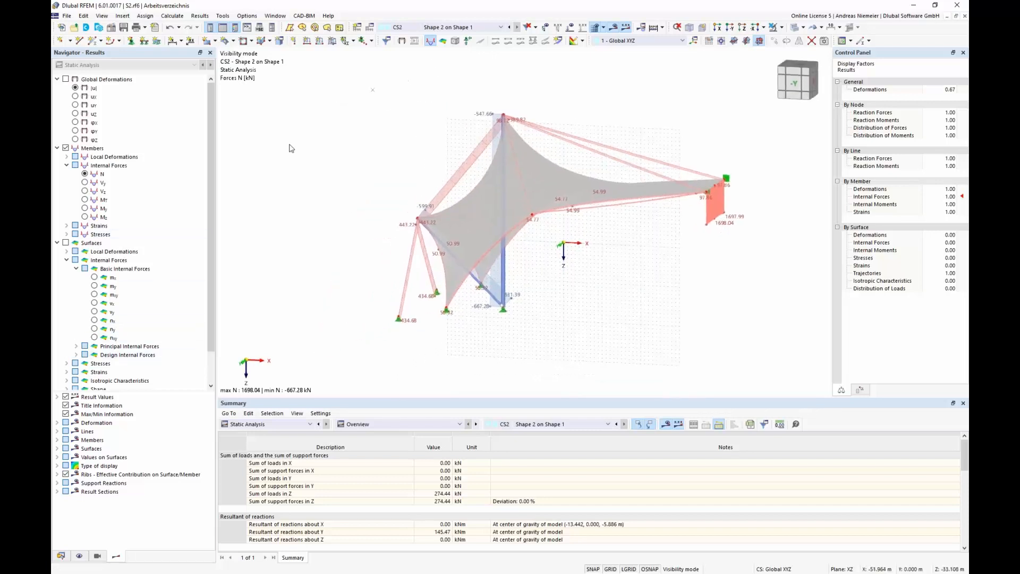
click(94, 319)
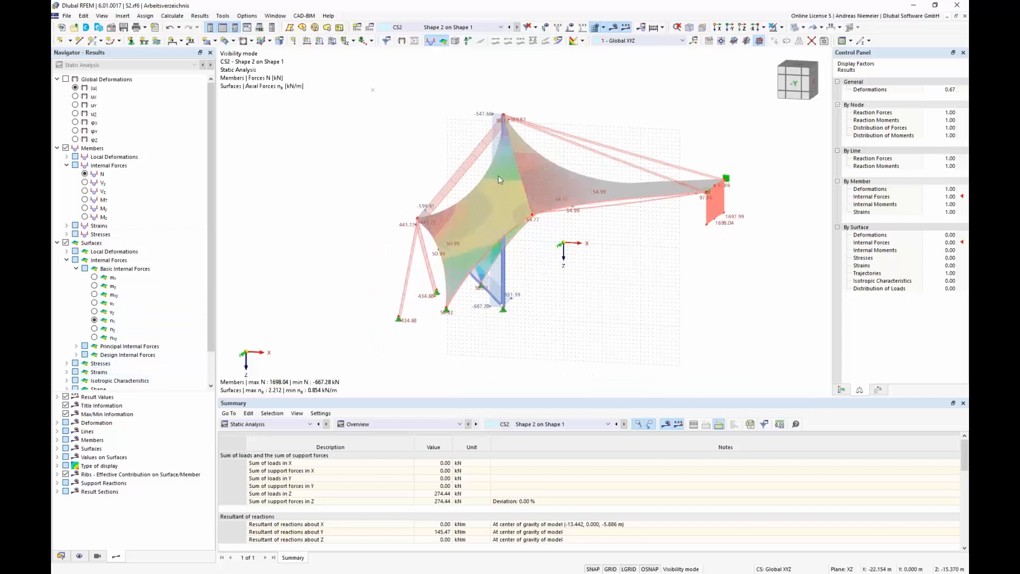
click(94, 330)
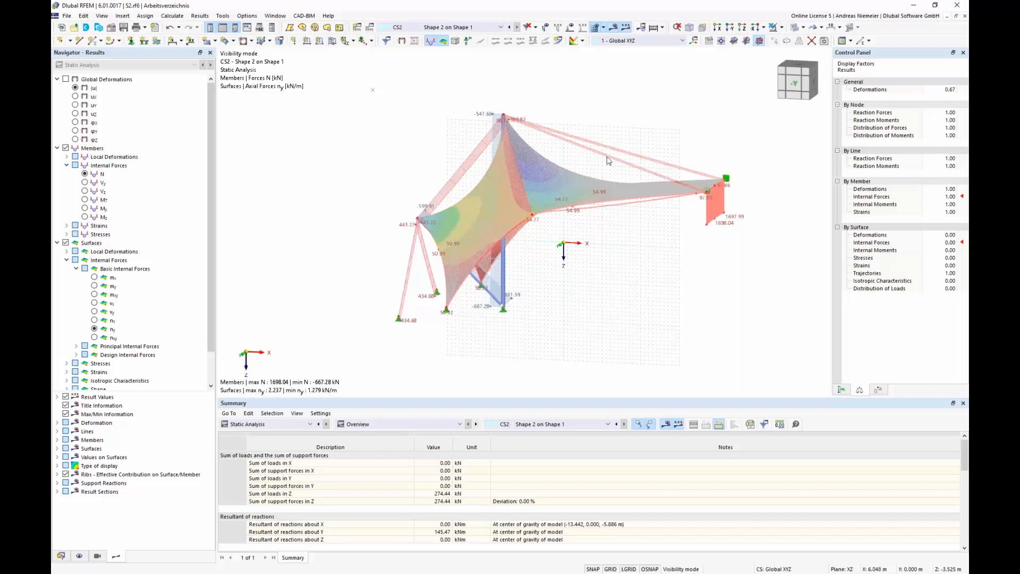
Switch the displayed results from CS2 to construction stage CS1 Shape 1
click(478, 27)
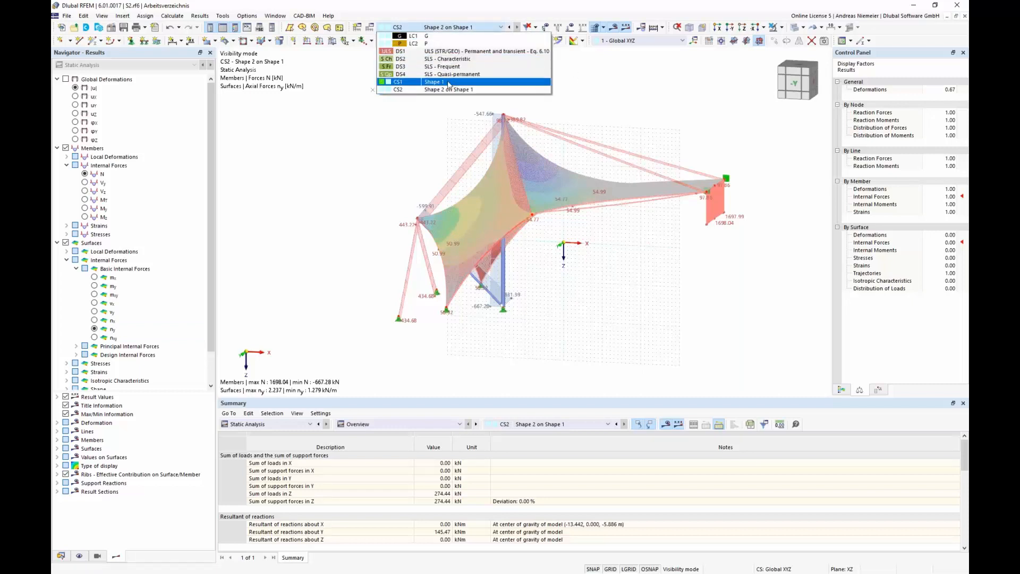
click(451, 89)
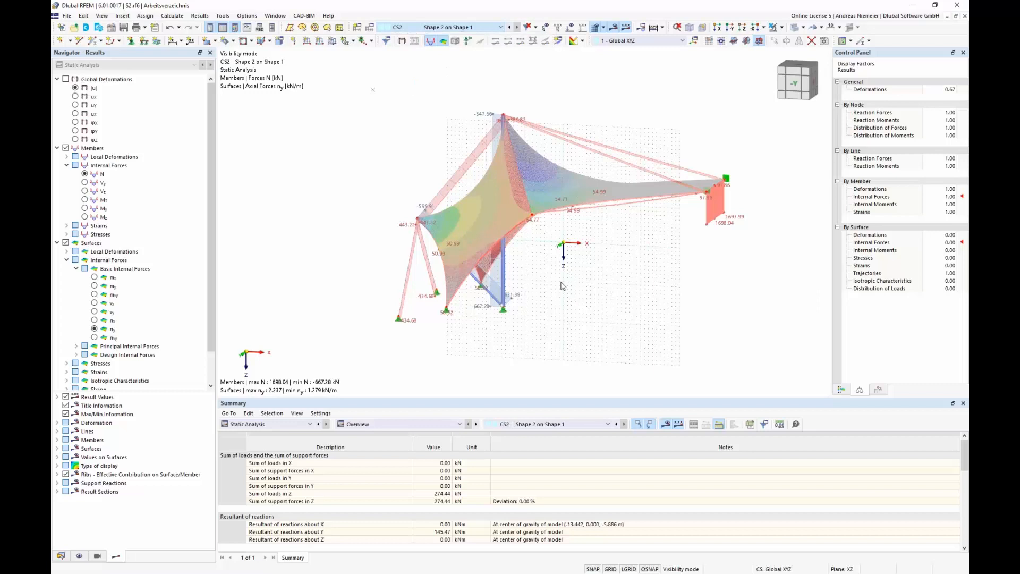
key(Up)
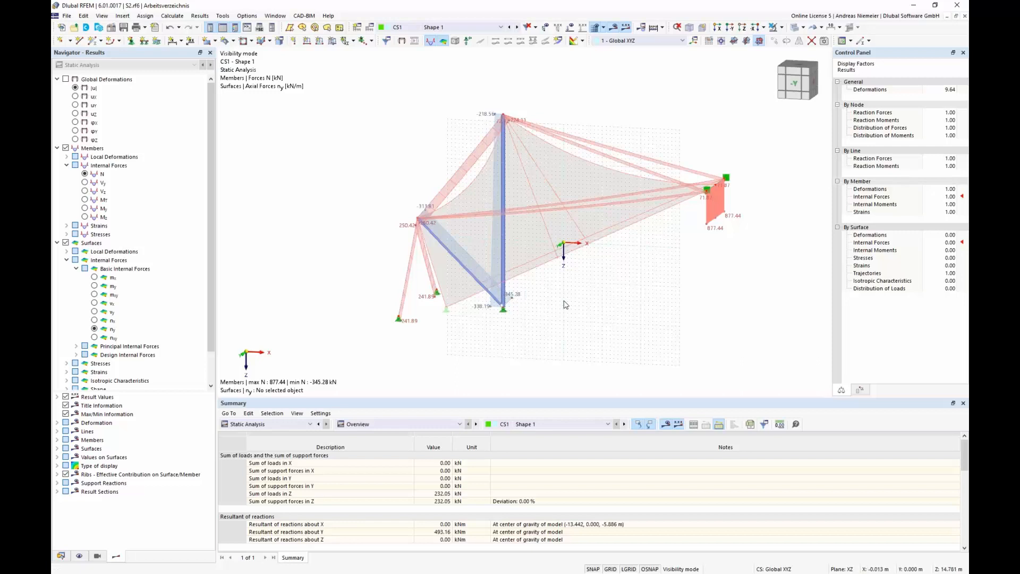
Add load case LC3 named Q in the load cases table with the action category Imposed loads - category H: roofs
click(62, 556)
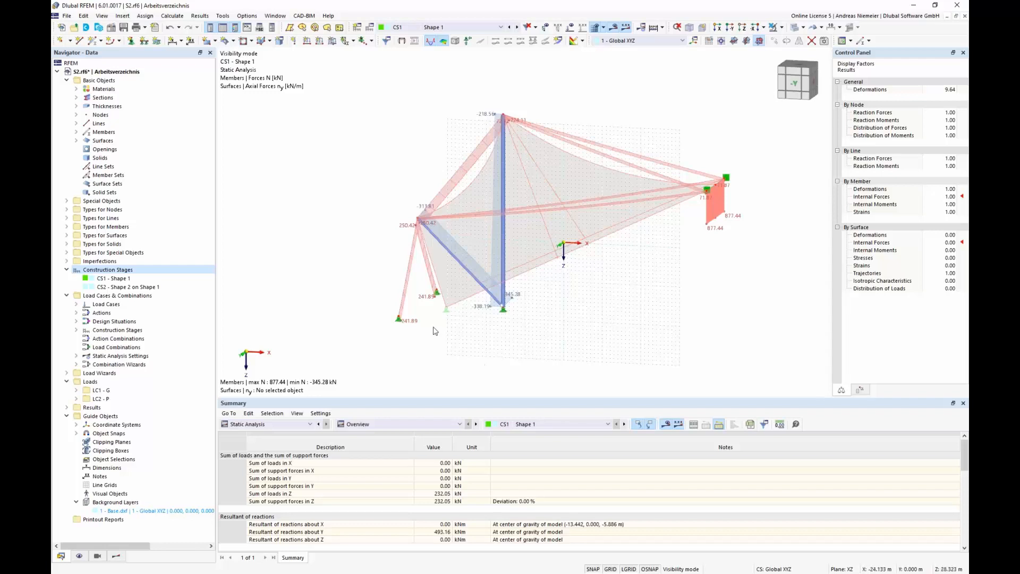
click(279, 424)
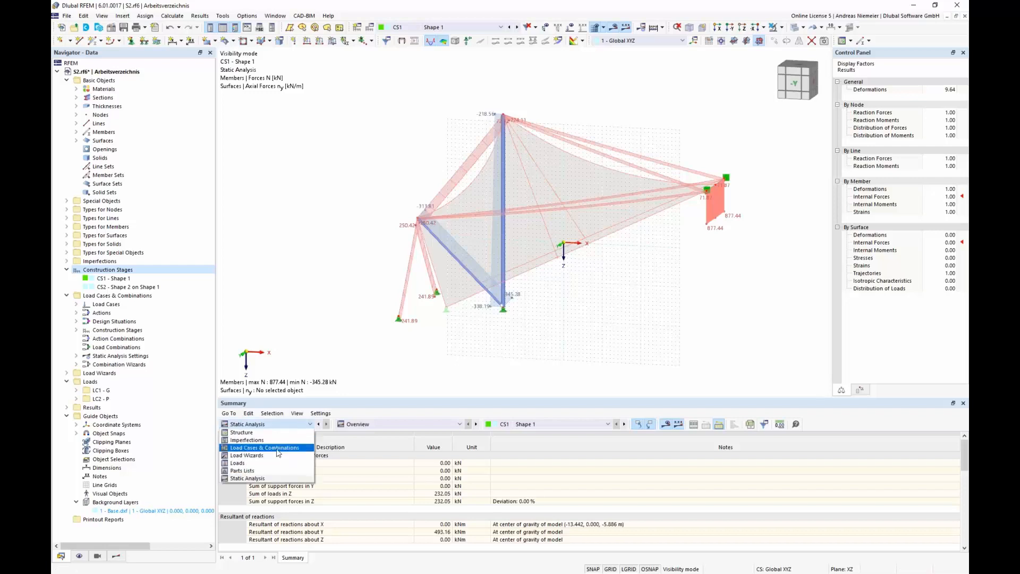
click(277, 449)
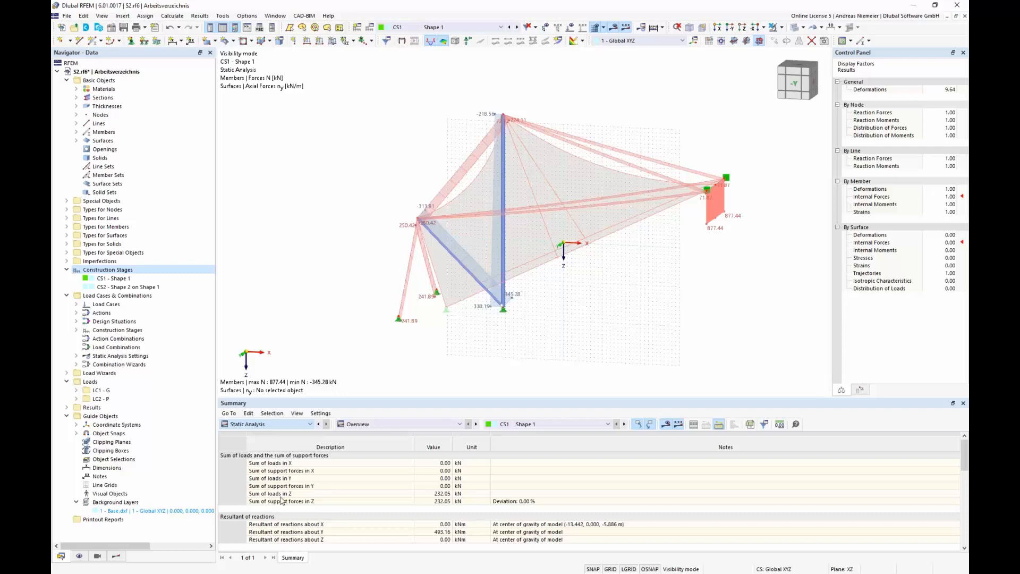
click(274, 424)
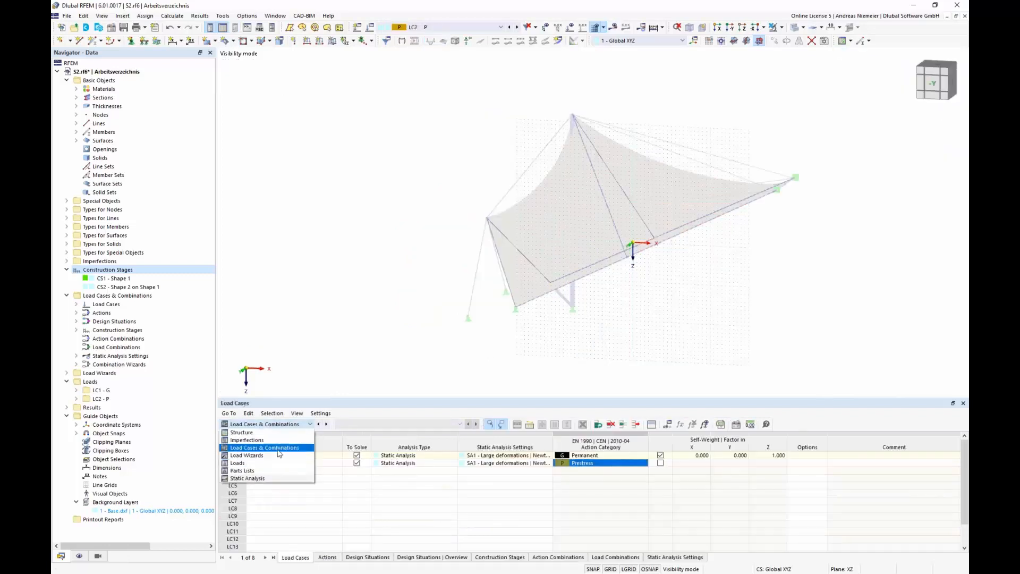
click(274, 448)
click(382, 471)
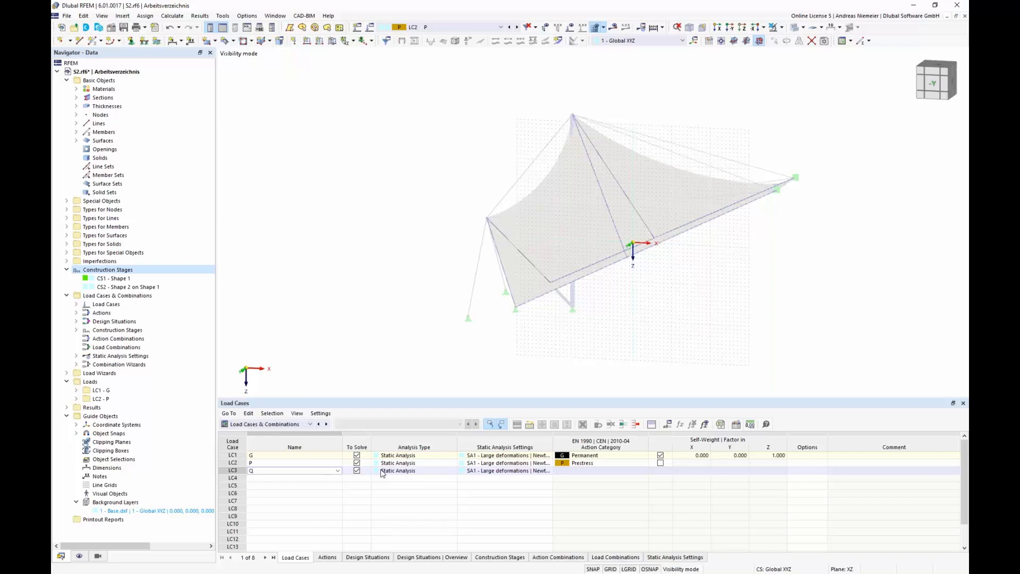
click(487, 502)
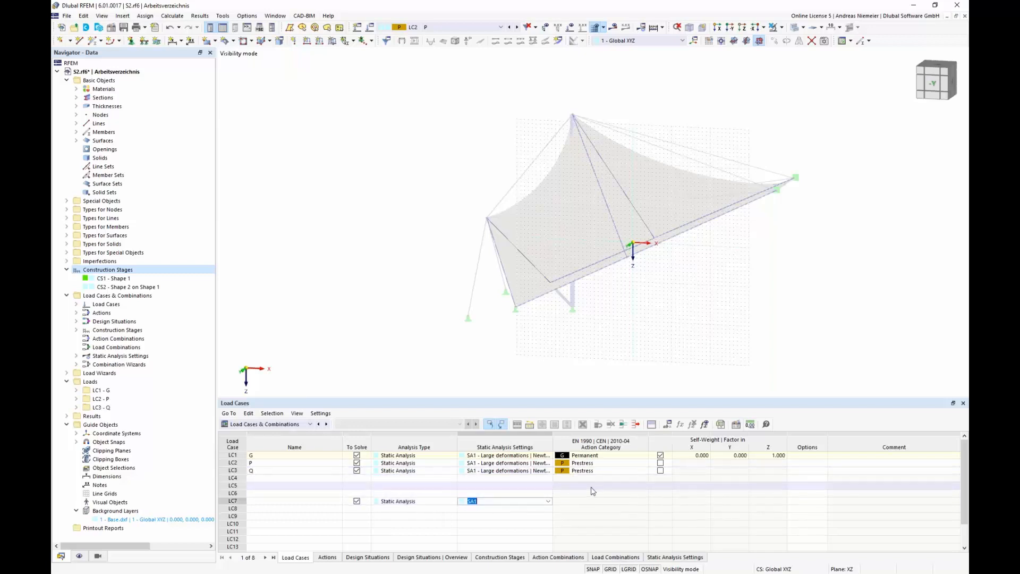
click(643, 470)
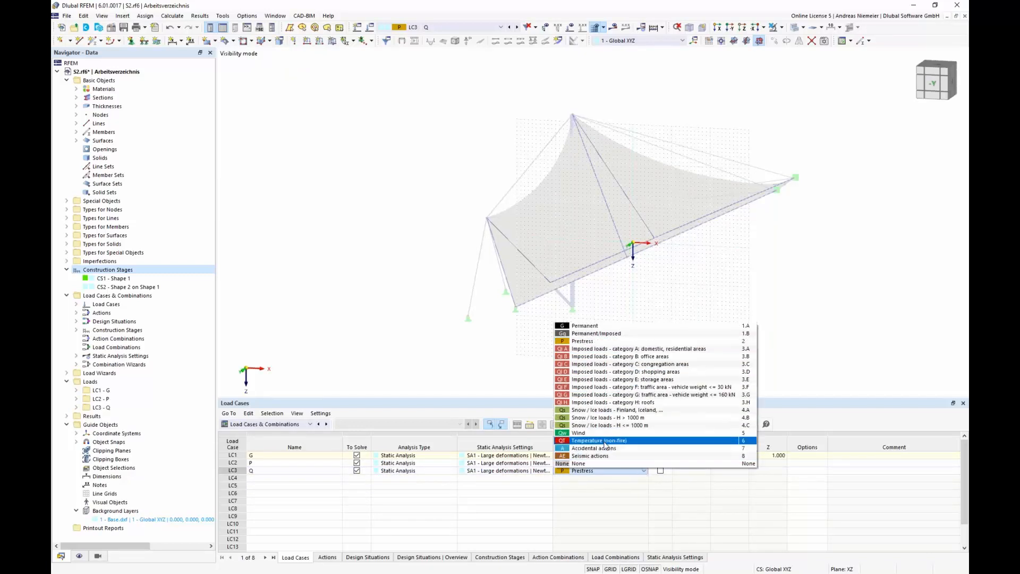
click(585, 406)
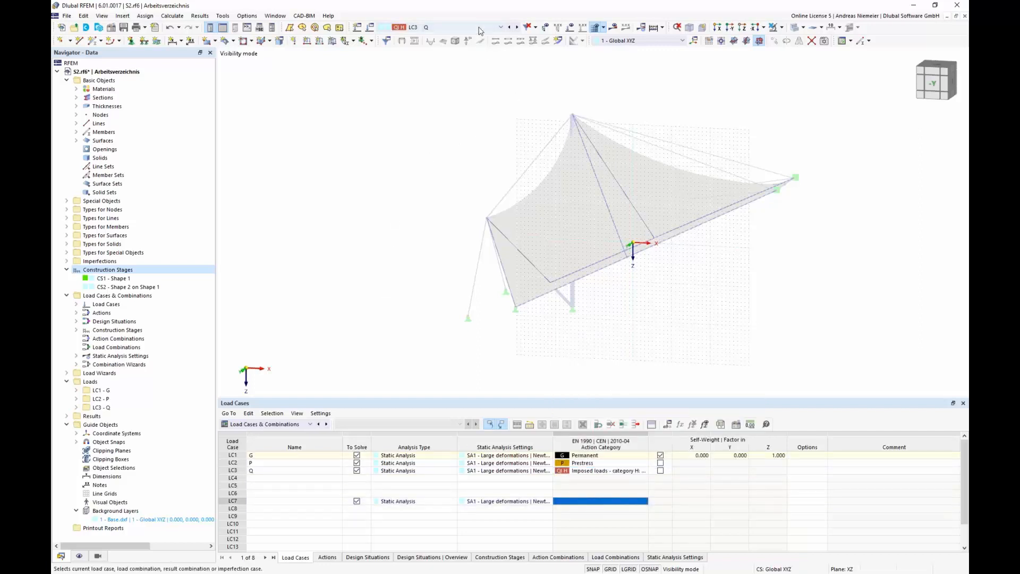
Define a uniform surface force load of 0.20 kN/m² in load case LC1 - G, acting in the projected global Z direction
click(450, 27)
click(439, 40)
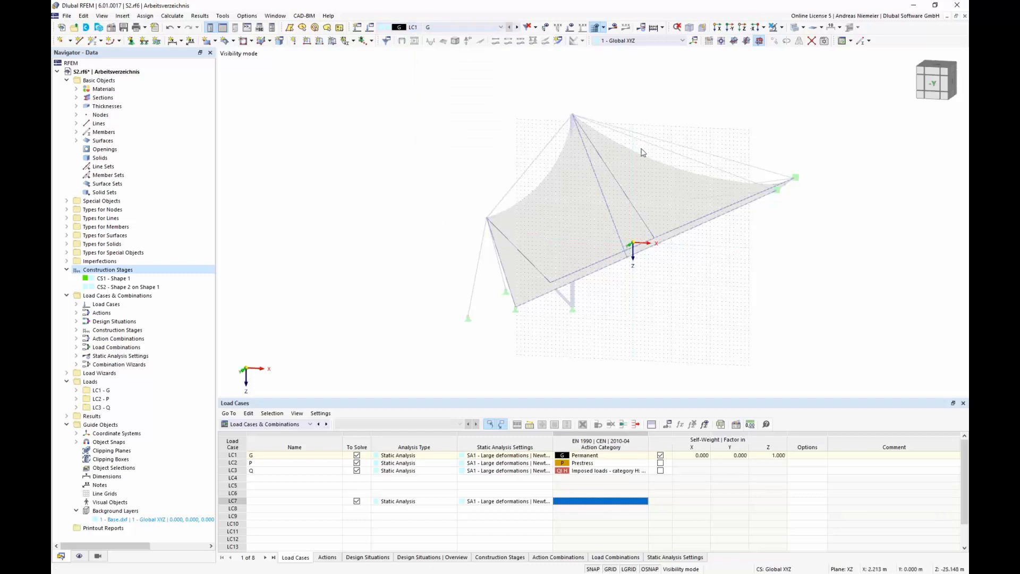
scroll(677, 316, down, 3)
middle_drag(684, 306, 674, 336)
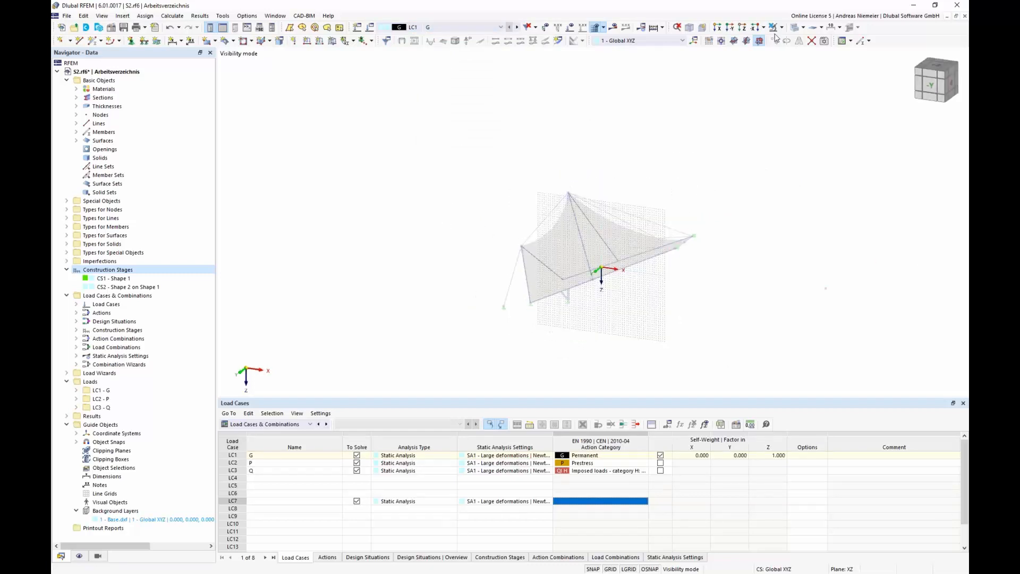
click(332, 41)
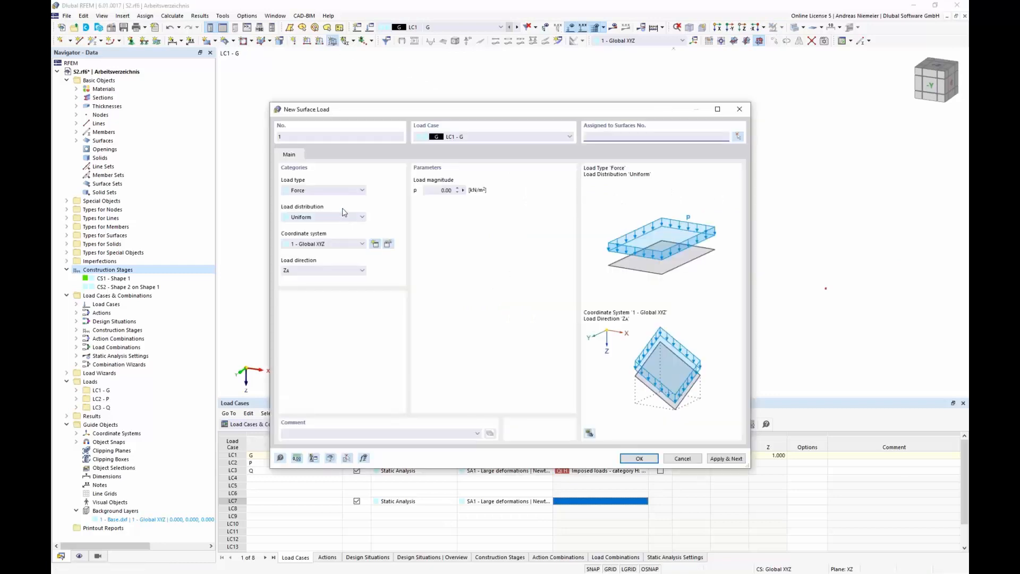
click(319, 270)
click(366, 302)
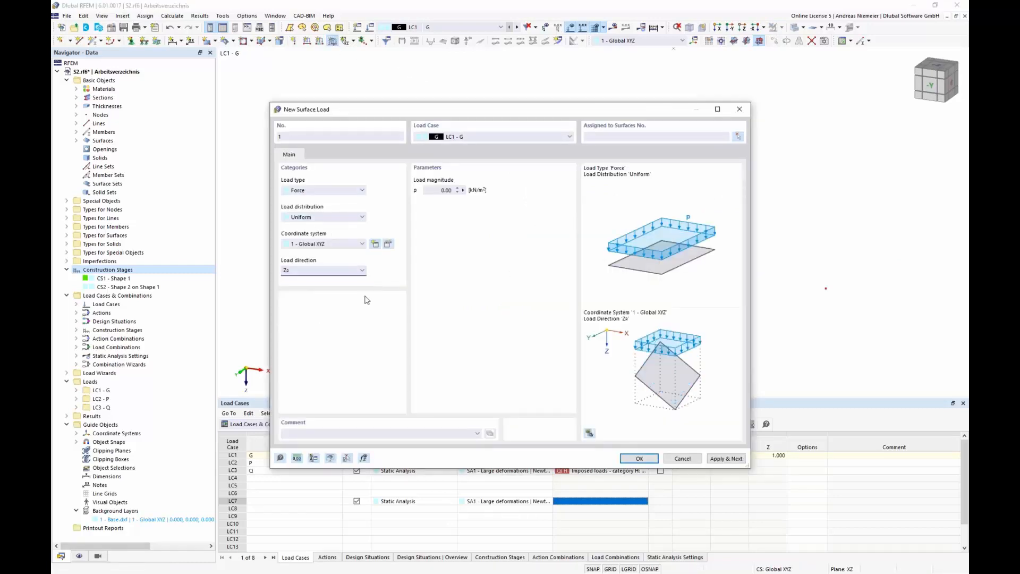
click(440, 190)
click(638, 458)
Assign the new surface load to membrane surfaces 1-4 and accept deletion of the existing results
drag(448, 147, 447, 148)
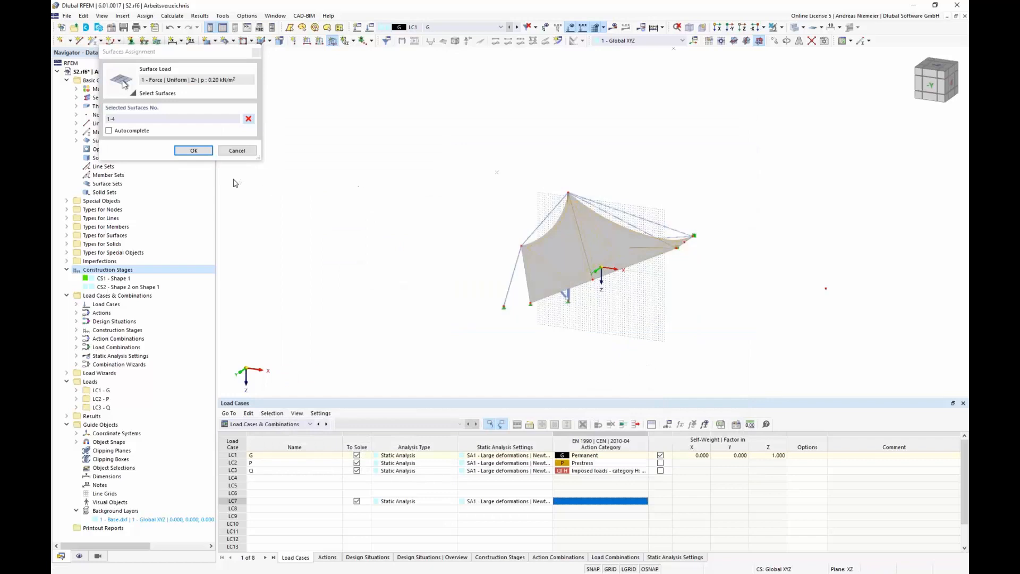
click(193, 150)
click(551, 332)
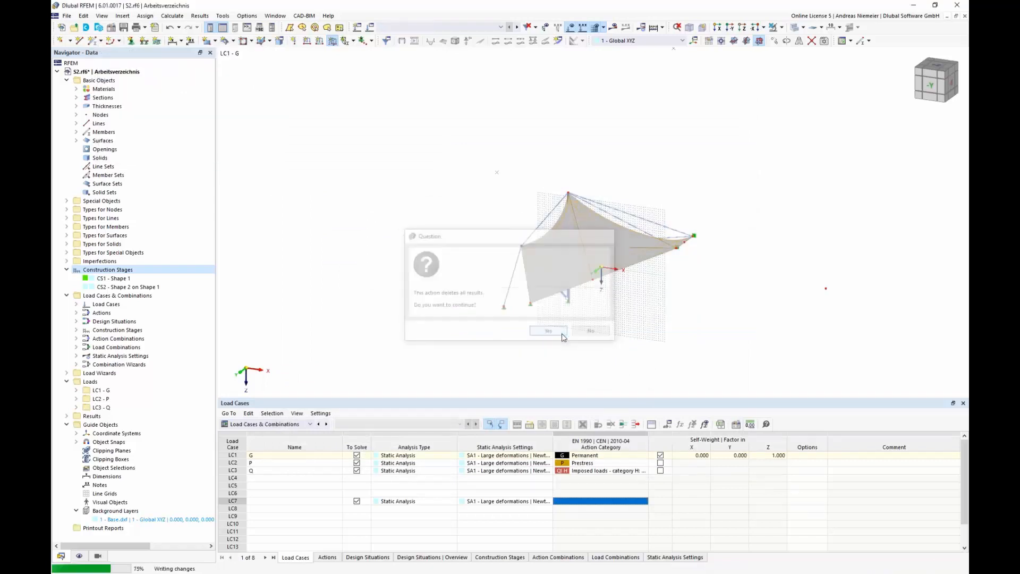
ctrl+middle_drag(586, 208, 601, 298)
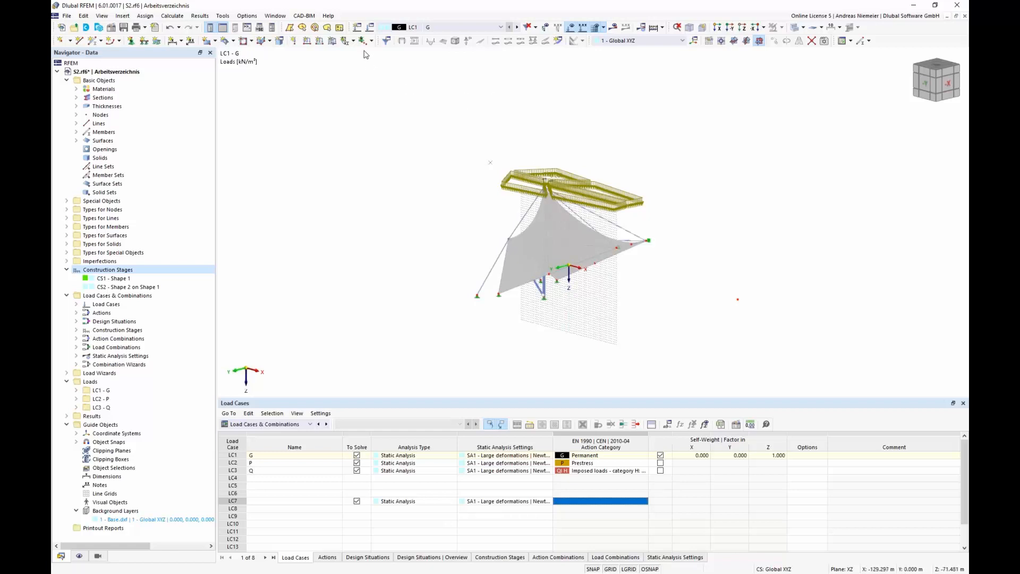
Check the list of existing construction stages in the load cases and combinations settings
click(371, 33)
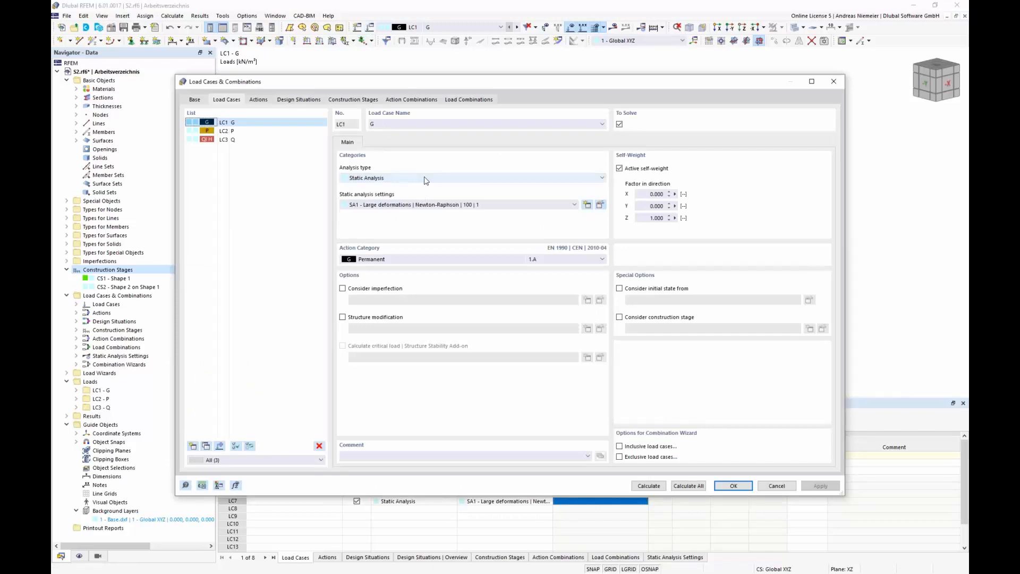
click(366, 100)
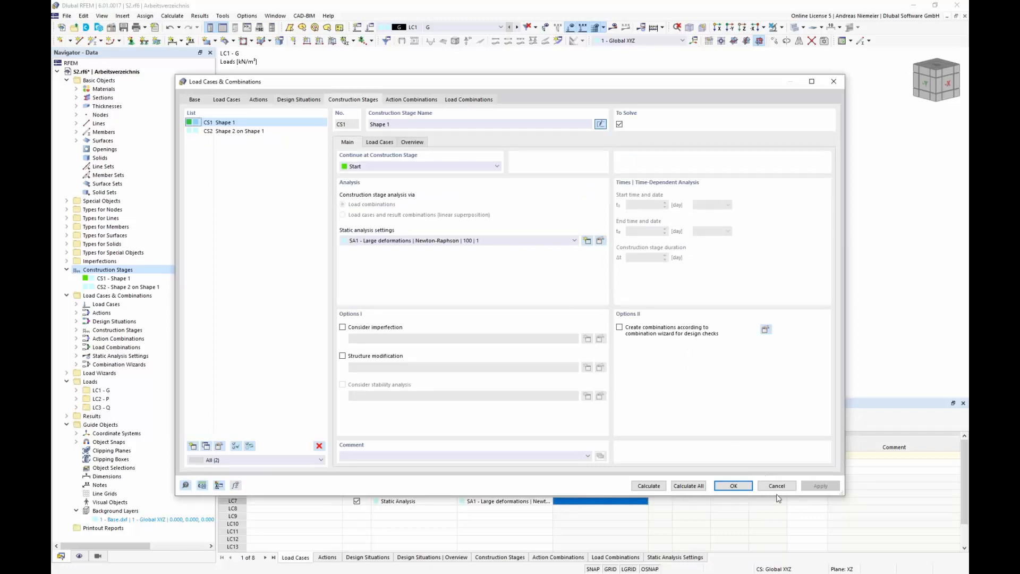
click(733, 485)
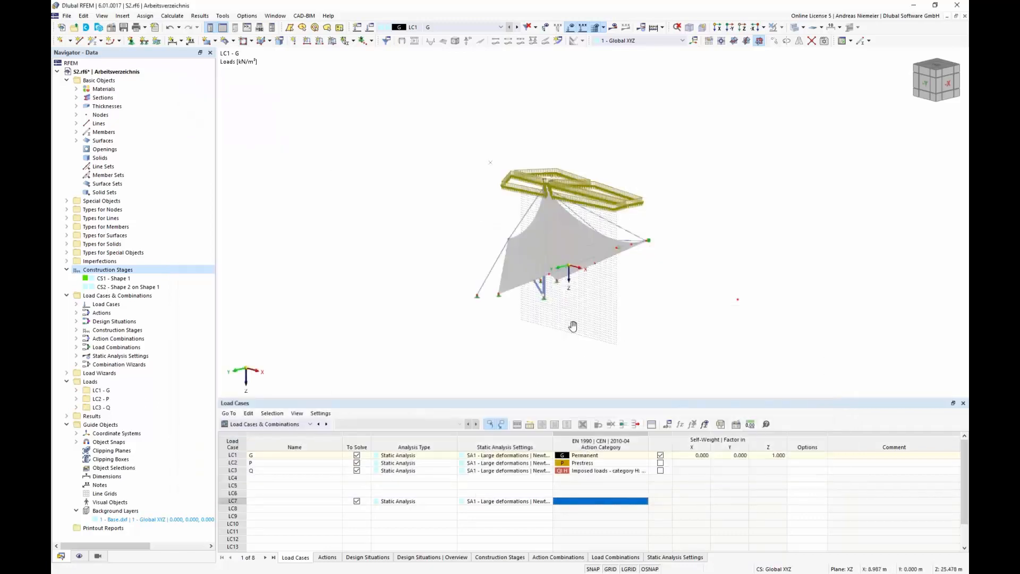
Create construction stage CS3 following CS2 and name it Structural Calculation on Shape 2
middle_drag(574, 326, 528, 324)
scroll(527, 324, up, 2)
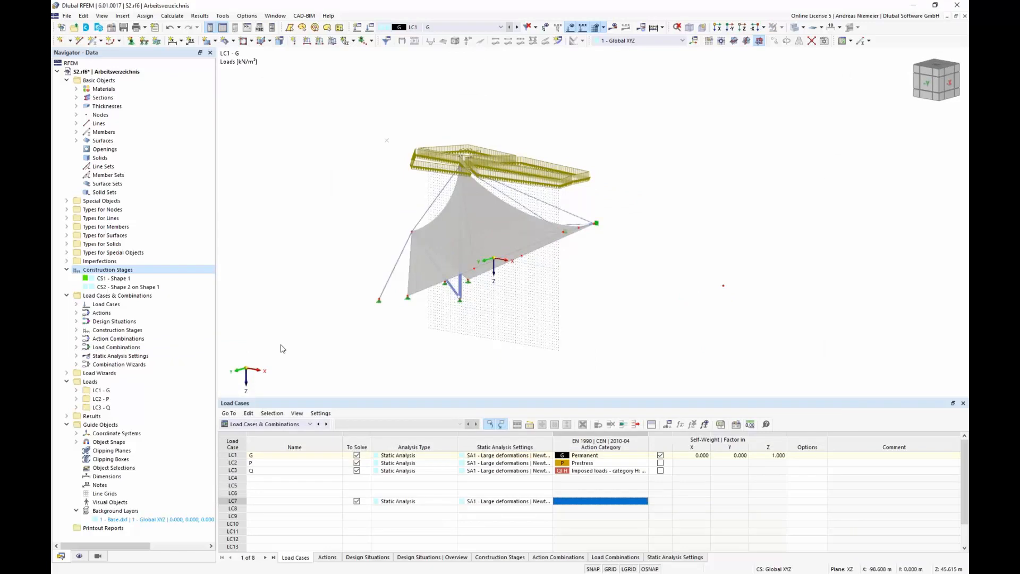
right_click(138, 270)
click(159, 290)
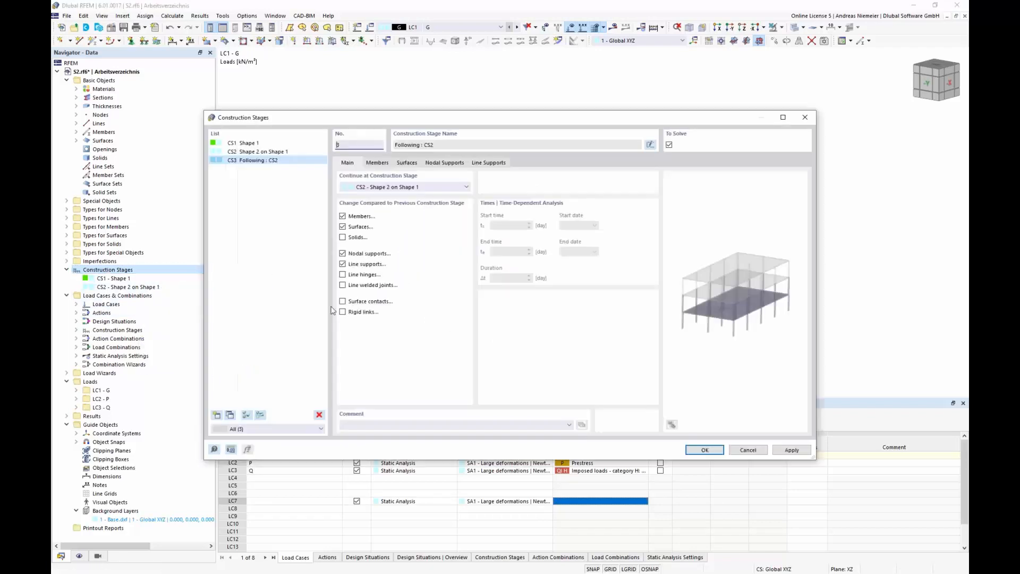
click(652, 144)
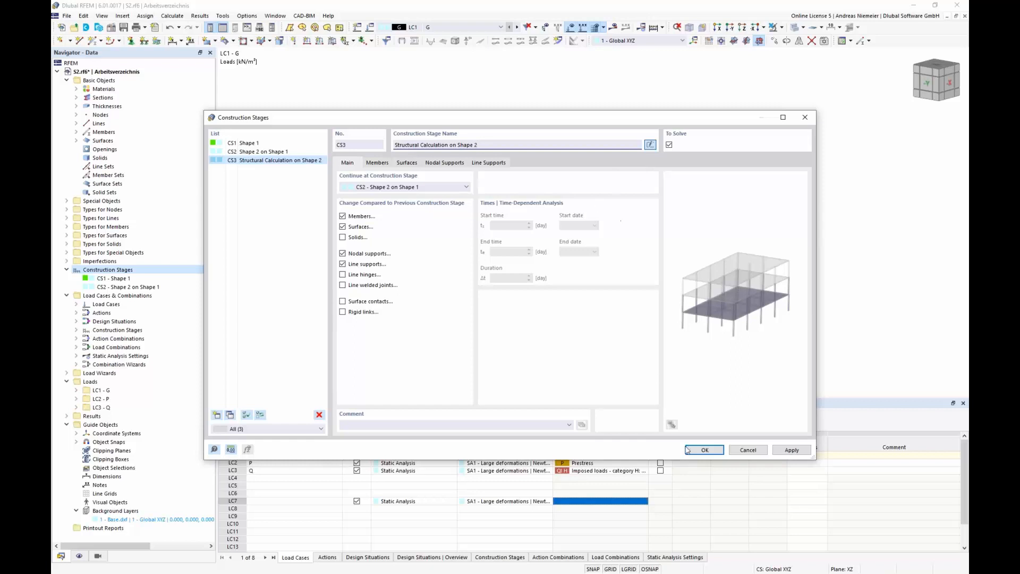
click(704, 450)
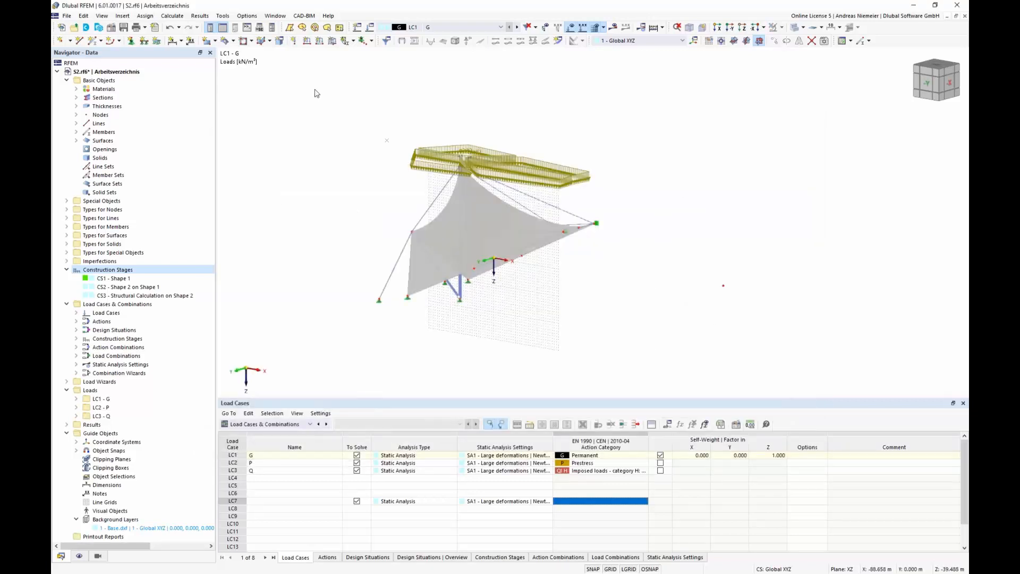
Assign load case LC3 (Q) to construction stage CS3, Structural Calculation on Shape 2
click(370, 28)
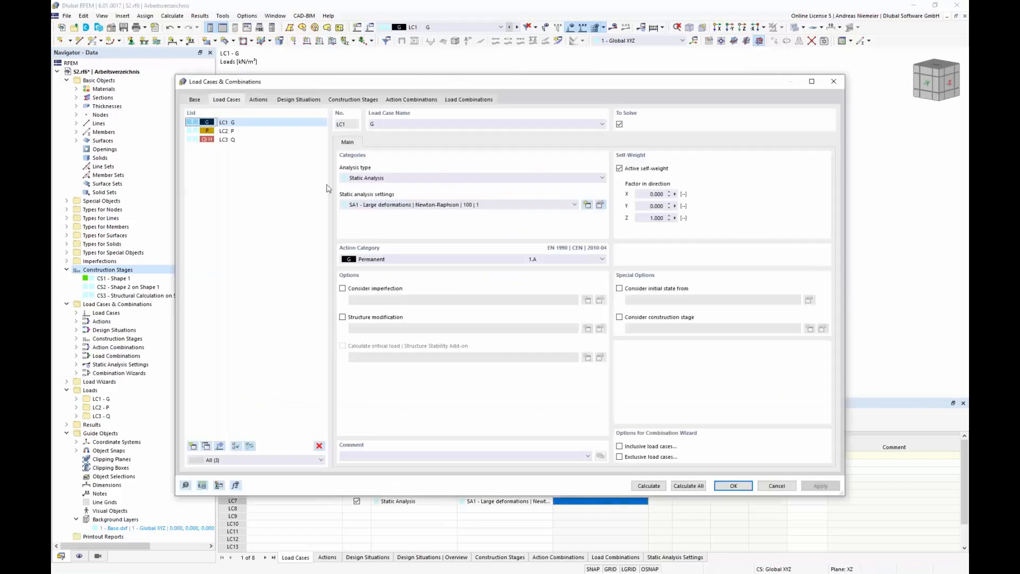
click(354, 101)
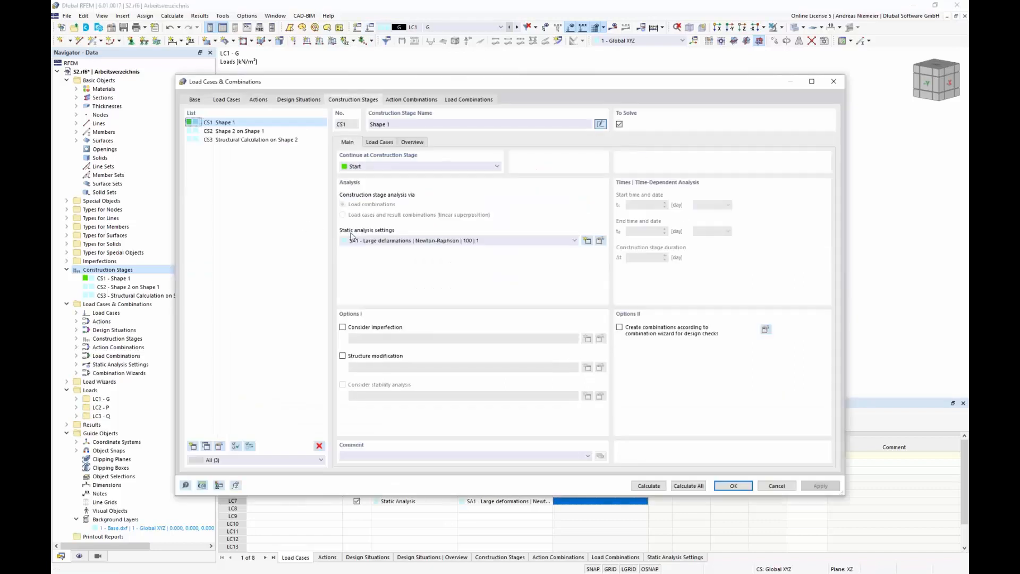
click(229, 131)
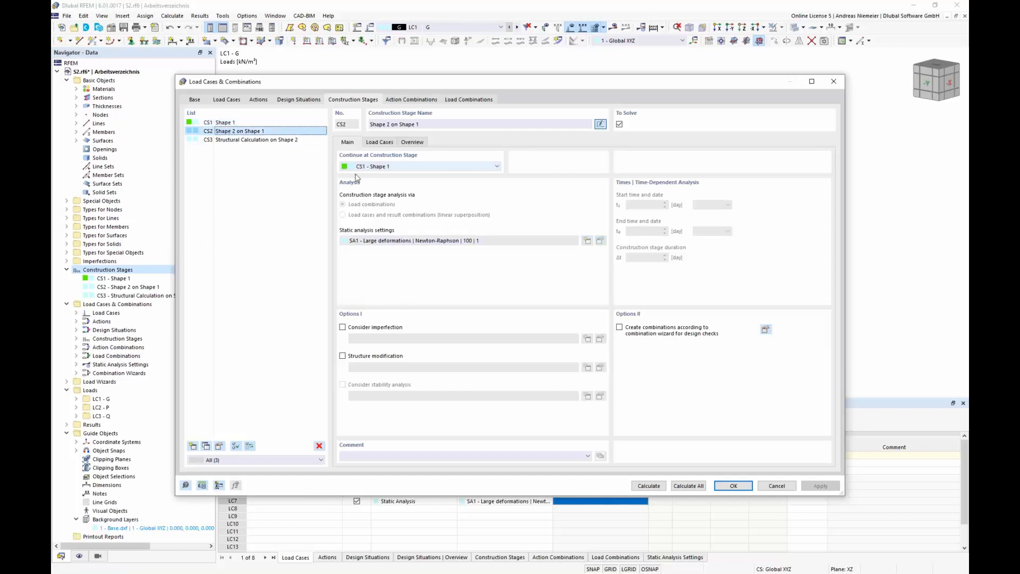
click(249, 139)
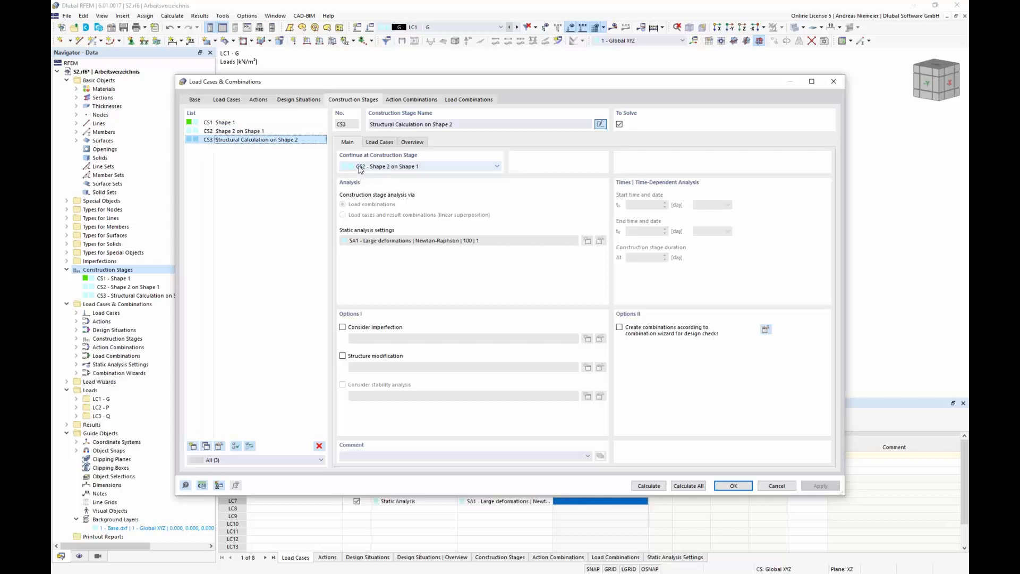
click(379, 142)
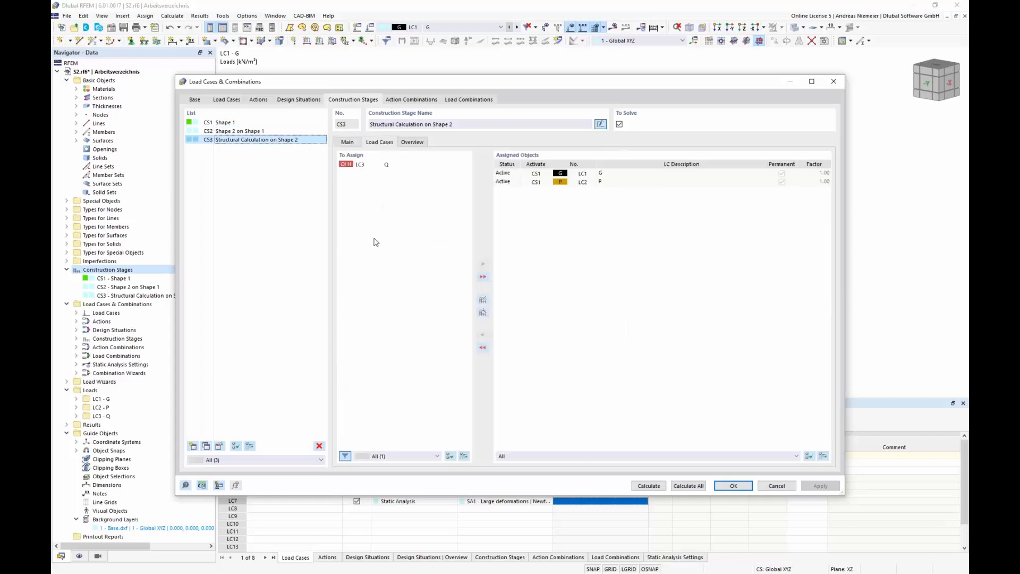
double_click(361, 164)
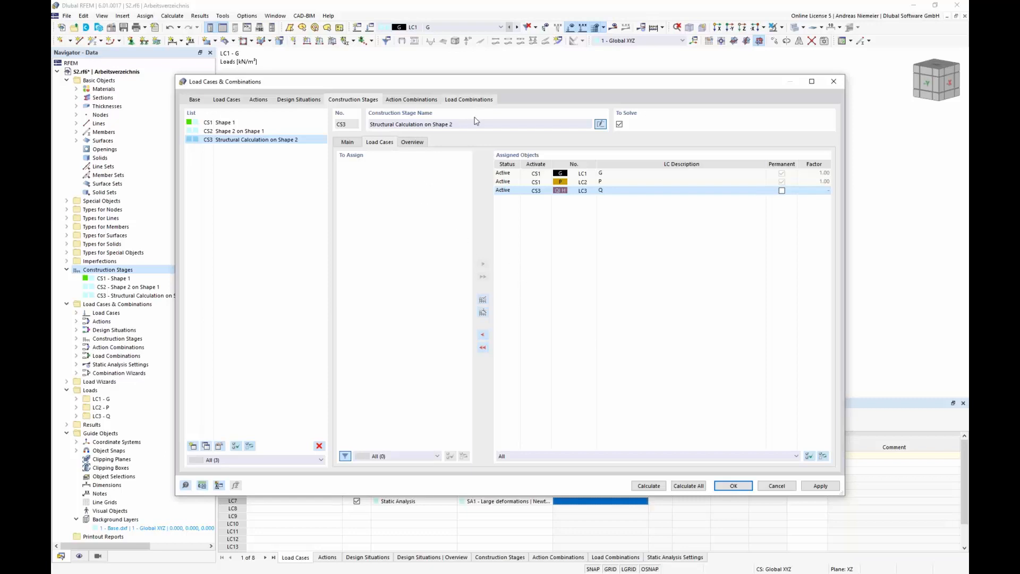
Enable creating combinations according to the combination wizard for design checks in all three construction stages, CS1 to CS3
click(470, 100)
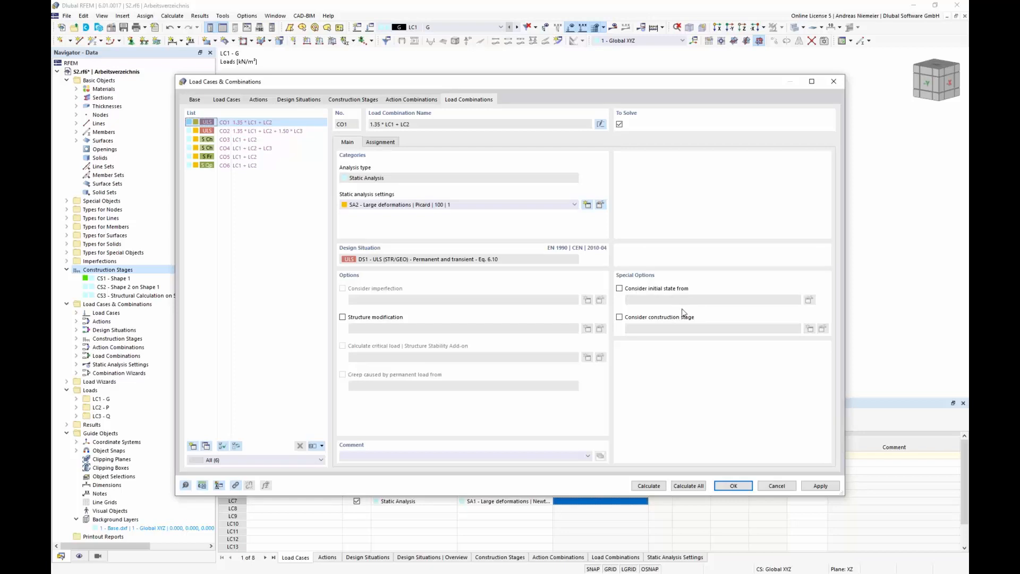
click(353, 100)
drag(277, 140, 265, 128)
click(348, 142)
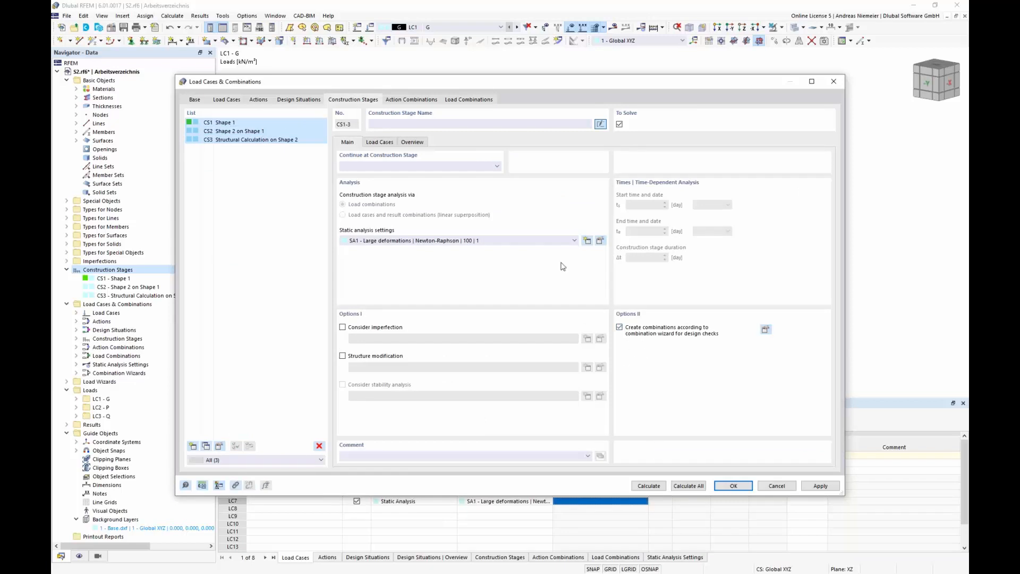
Set combination wizard 1 to consider construction stages only and use static analysis settings SA3 - Large deformations | Newton-Raphson
click(299, 101)
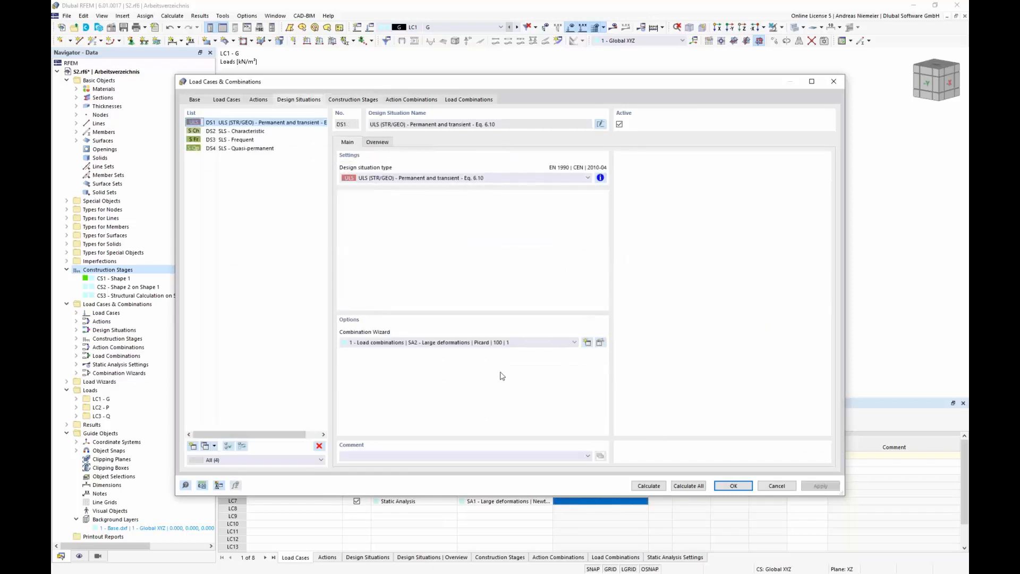
click(600, 342)
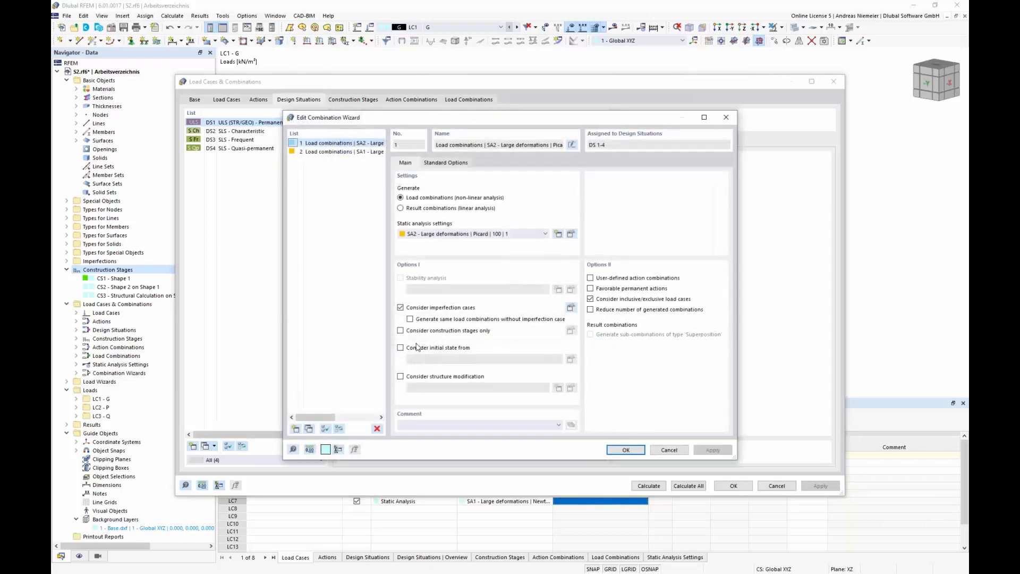
click(401, 330)
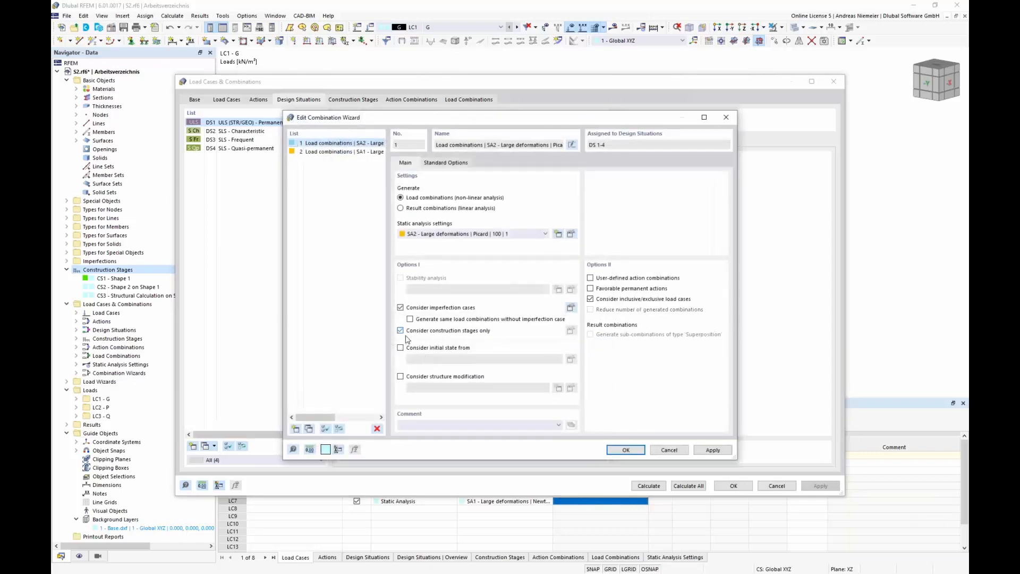
click(477, 236)
click(479, 256)
click(629, 452)
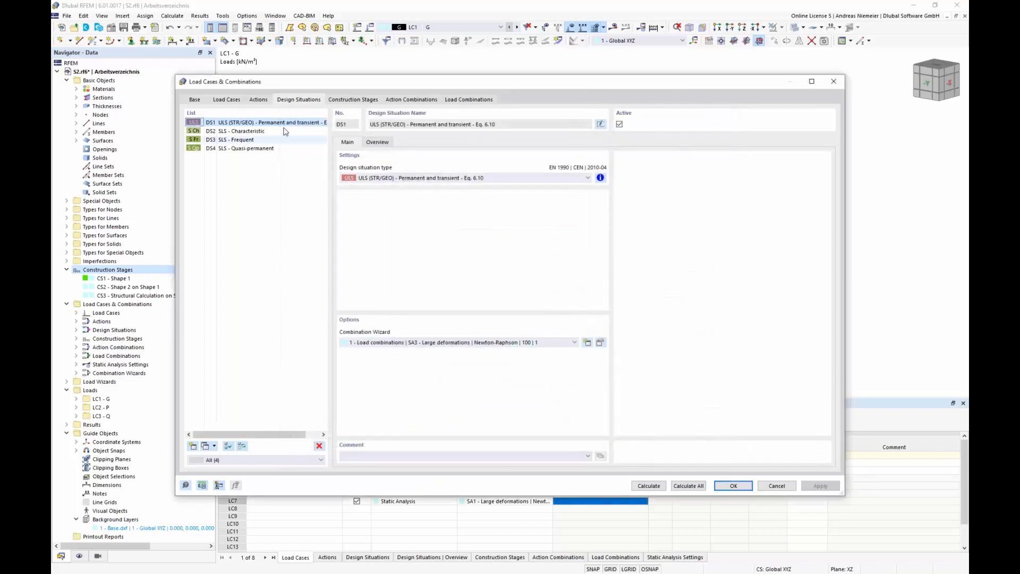
Review the generated load combinations, checking their initial states, construction stages and the load cases assigned to CO8
click(466, 99)
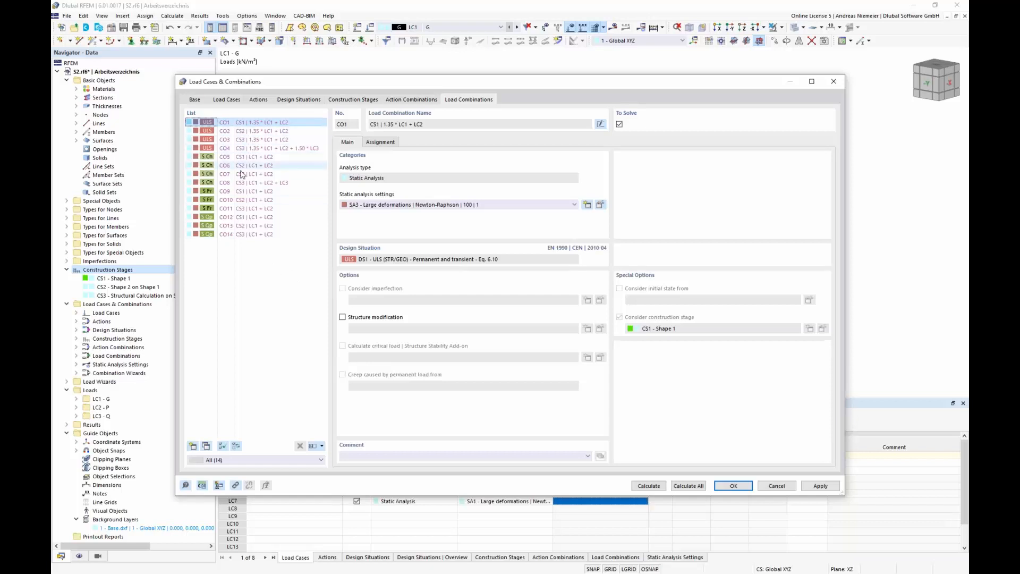
click(242, 131)
click(243, 140)
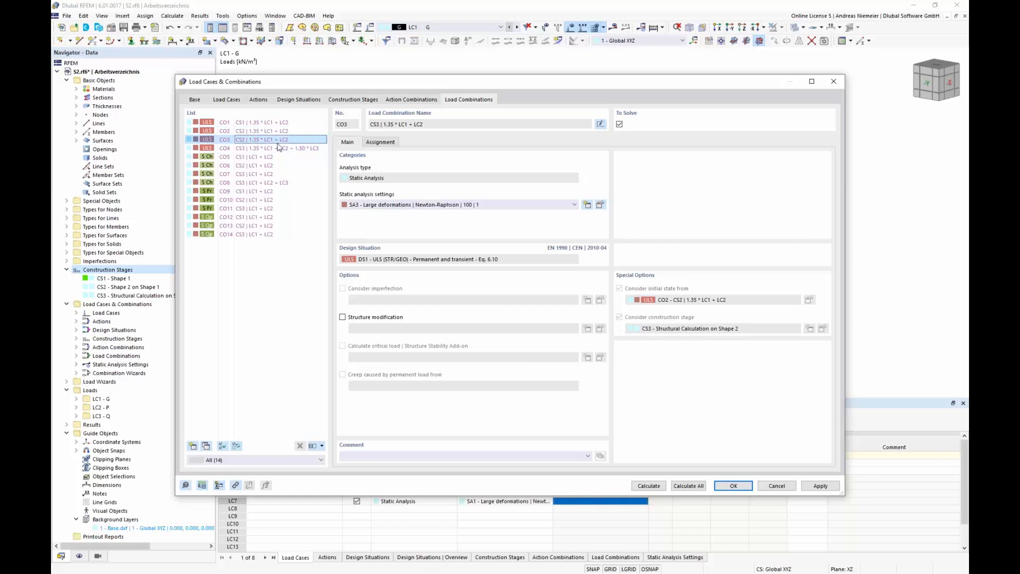
click(241, 158)
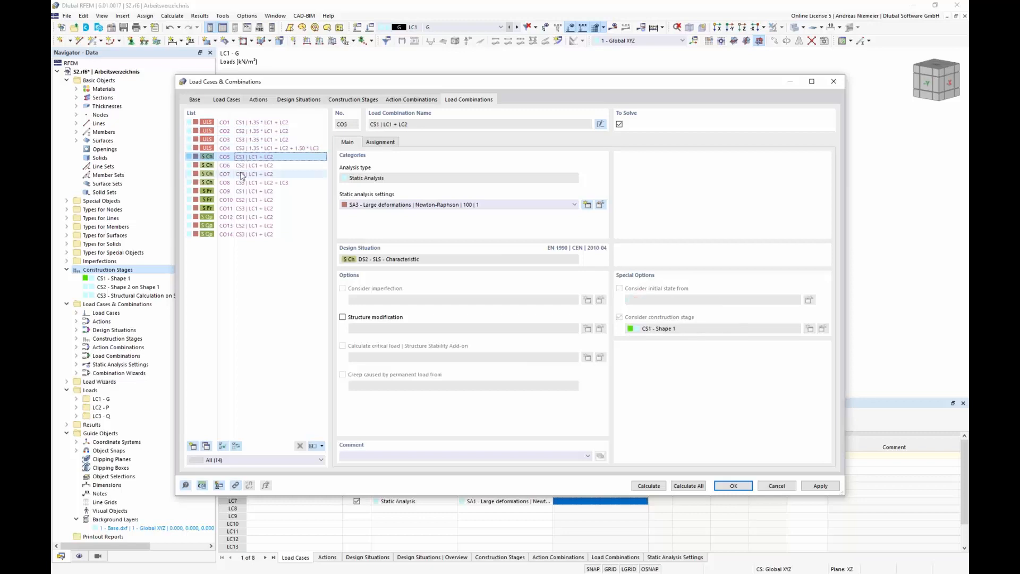
click(242, 175)
click(242, 200)
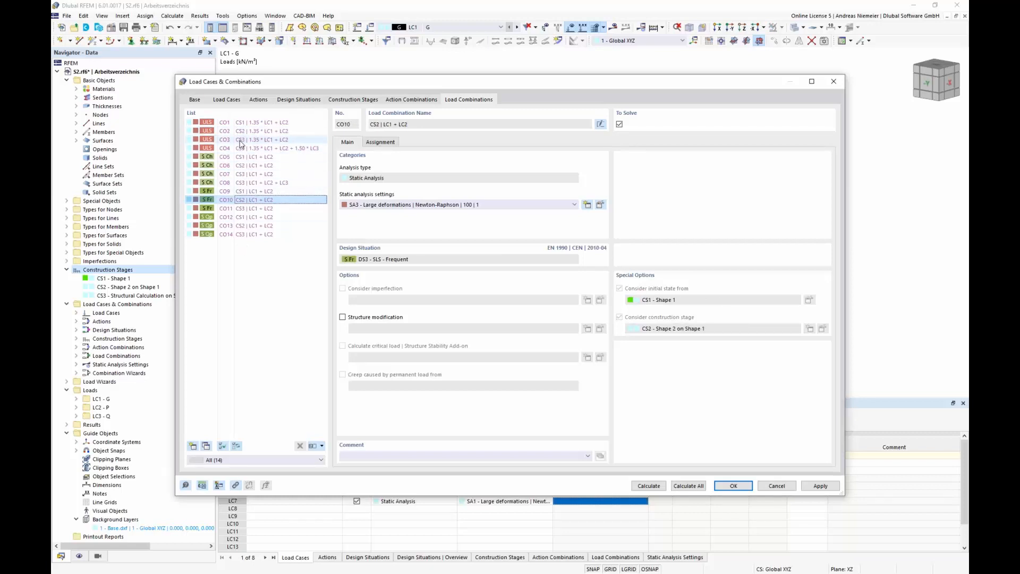
click(244, 182)
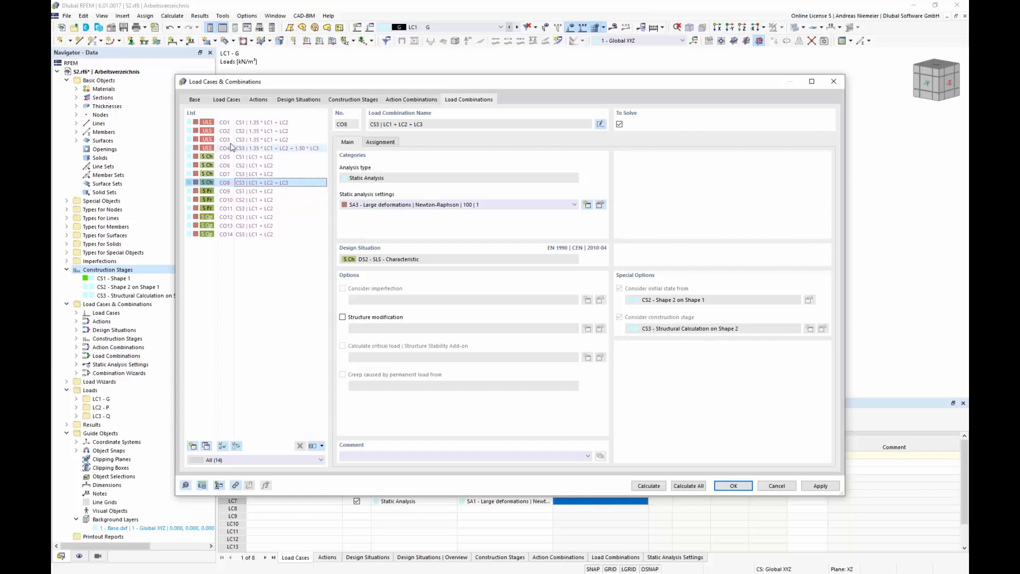
click(380, 142)
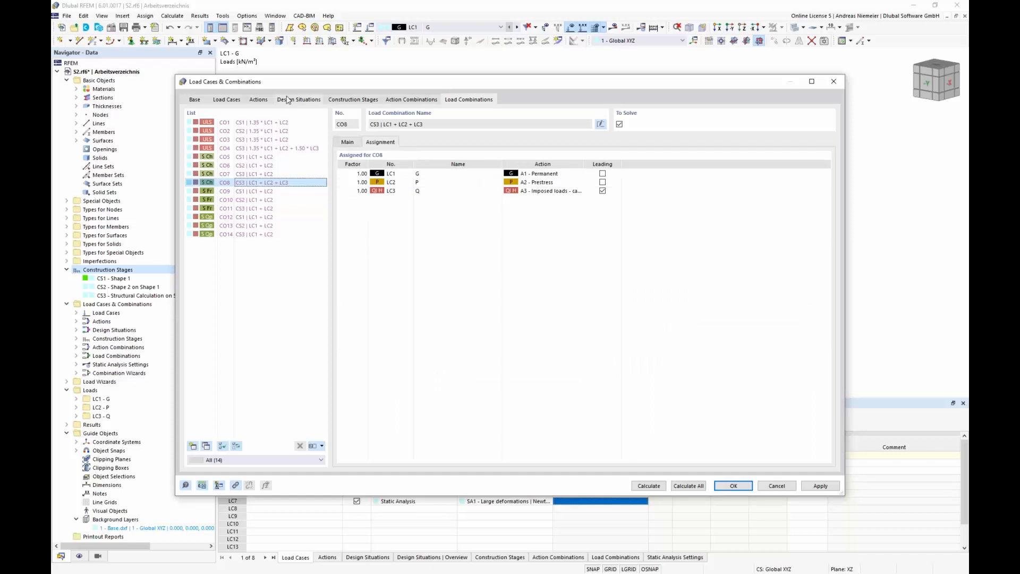
Exclude load cases LC1 to LC3 from solving and run the calculation of all remaining items
click(222, 105)
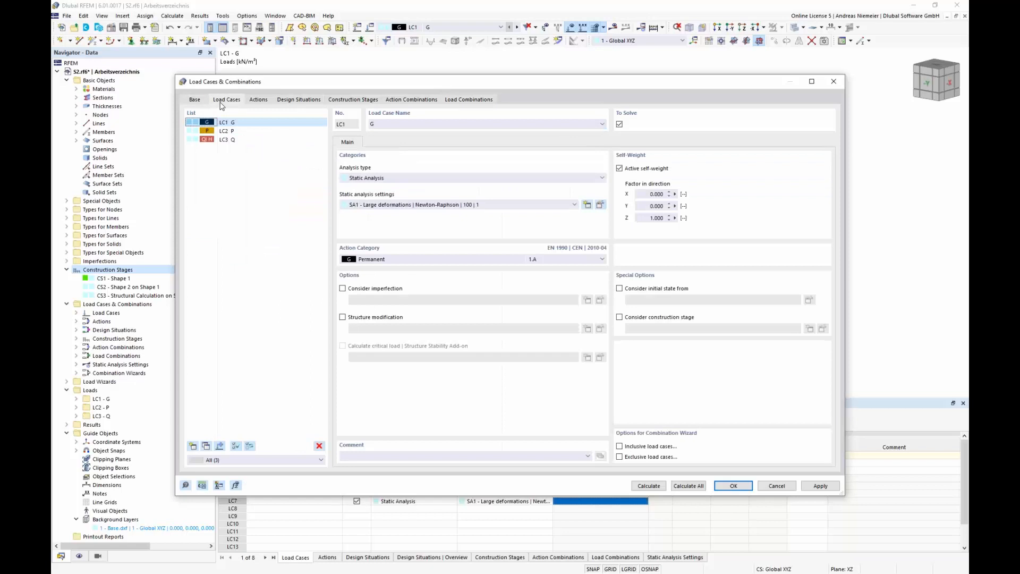
shift+click(228, 140)
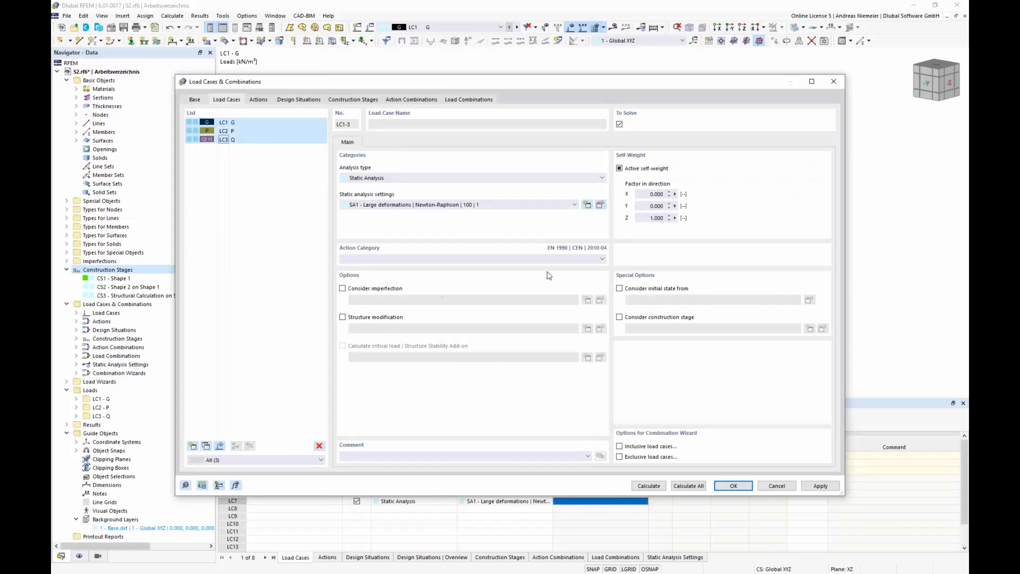
click(619, 126)
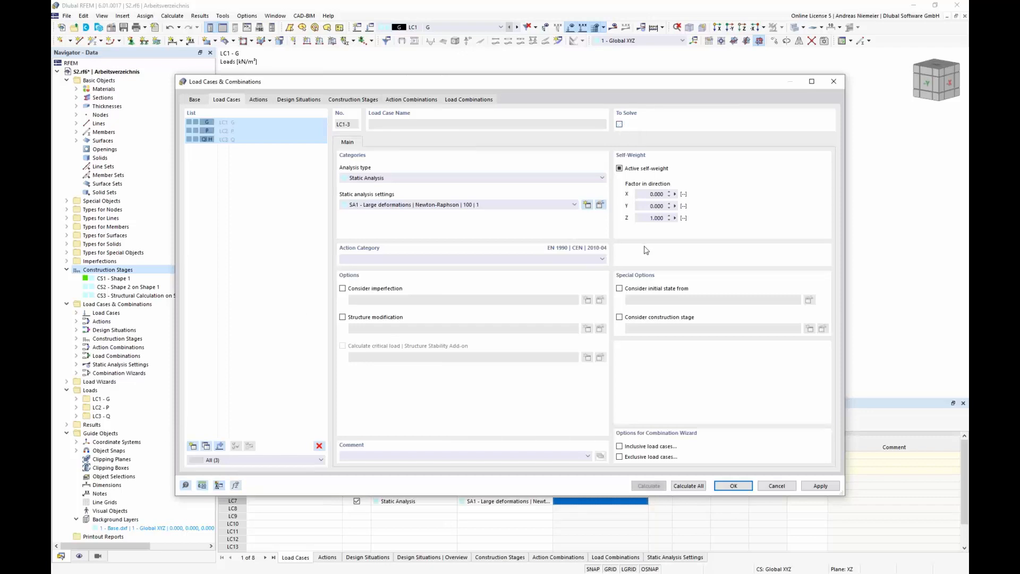
click(475, 103)
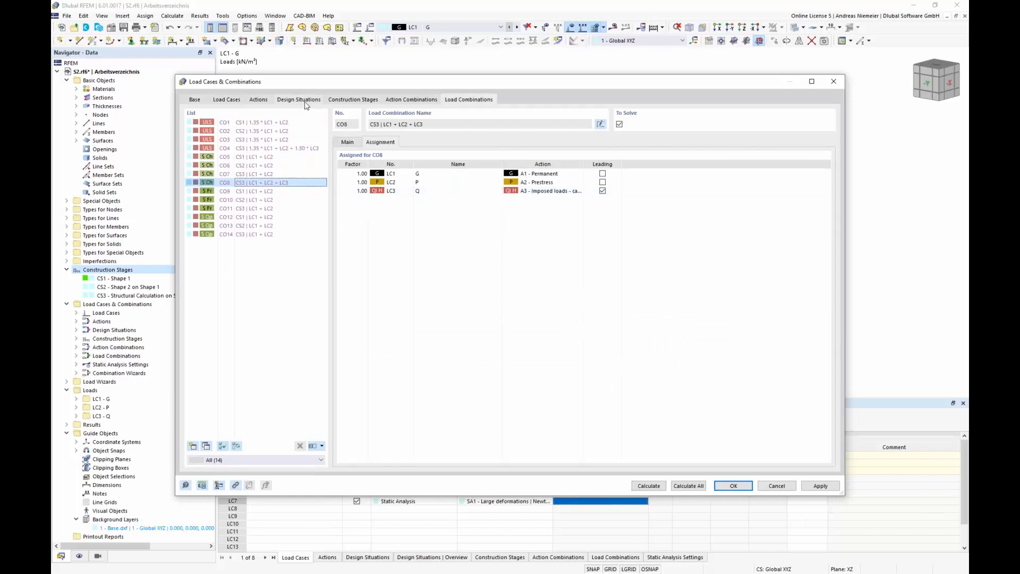
click(688, 486)
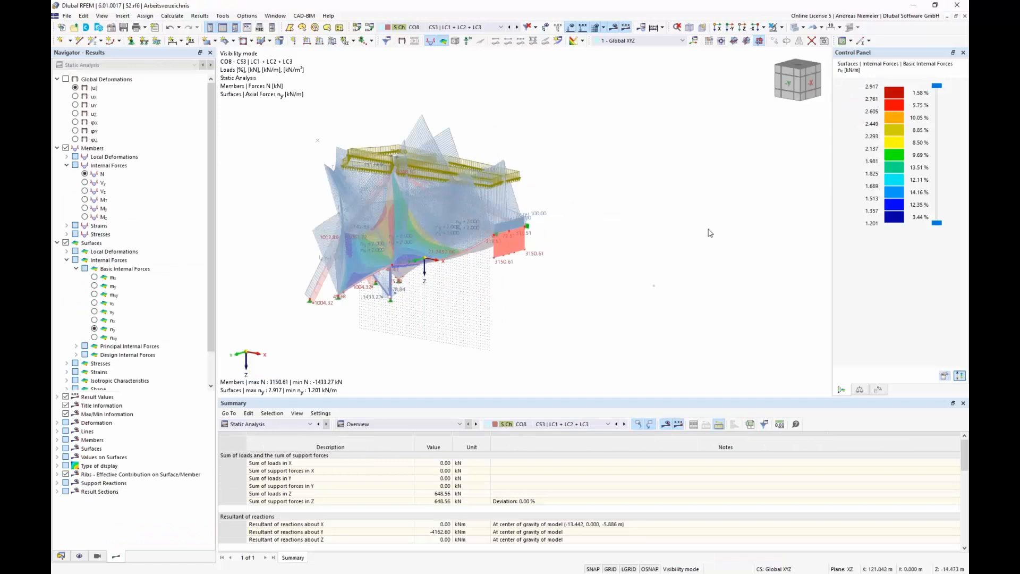
Hide the loads in the model view and show the results of load combination CO3 (CS3 | 1.35 * LC1 + LC2)
middle_drag(433, 301, 527, 285)
click(570, 27)
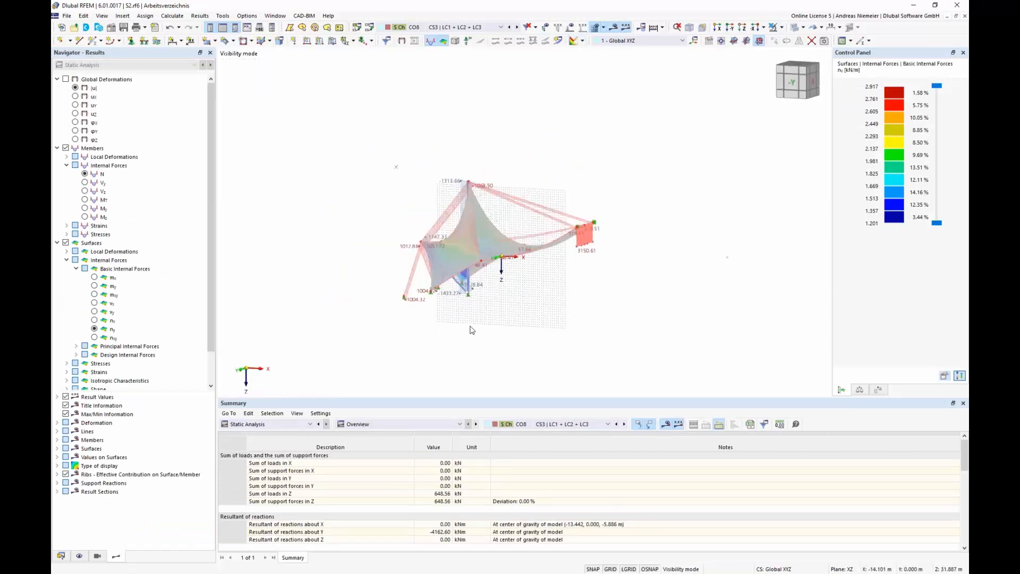
scroll(483, 318, up, 3)
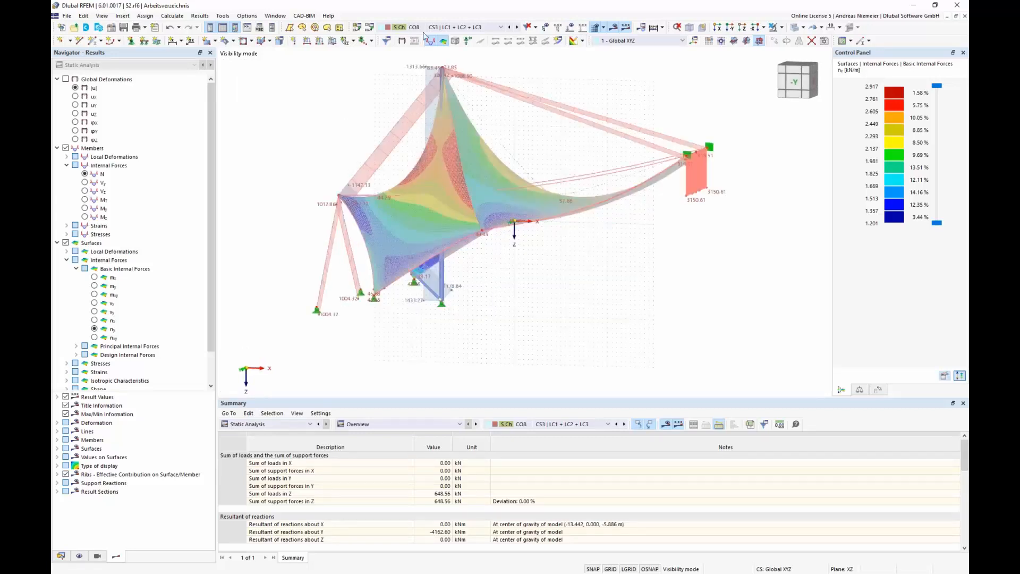
click(462, 27)
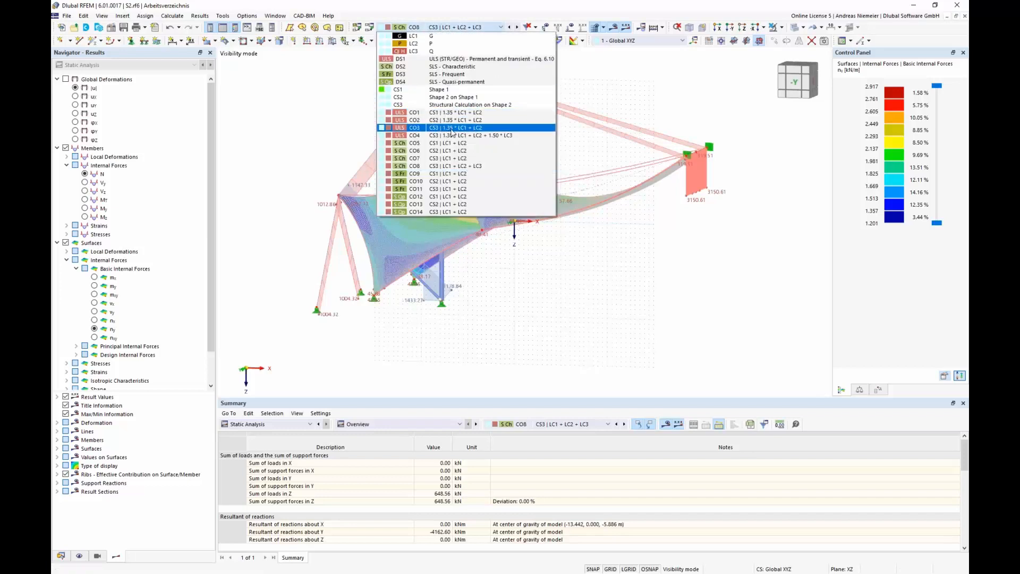
click(520, 269)
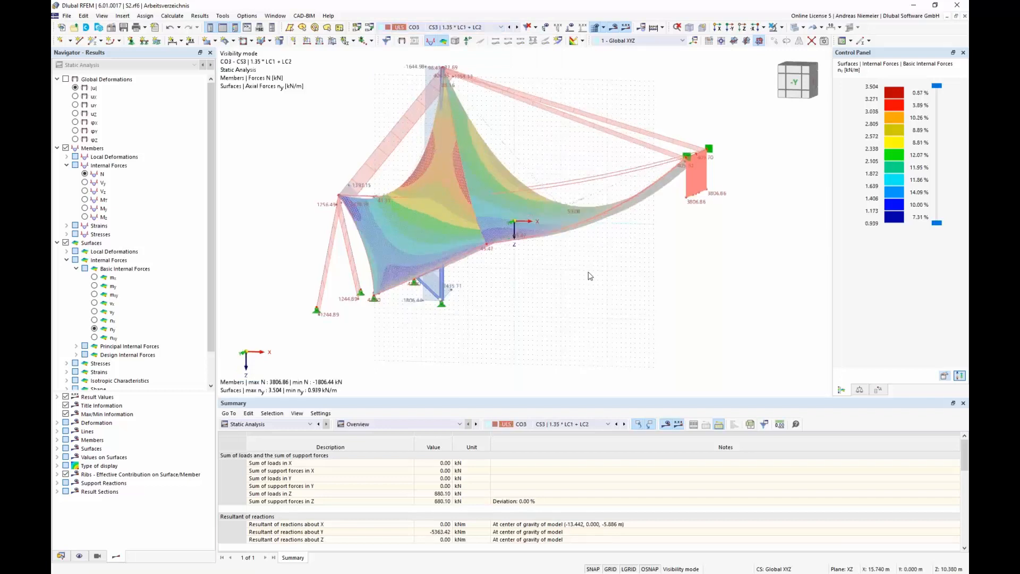
Examine the membrane and member axial forces of CO3 from several sides and look through the list of load combinations
scroll(588, 273, up, 2)
ctrl+middle_drag(588, 275, 493, 272)
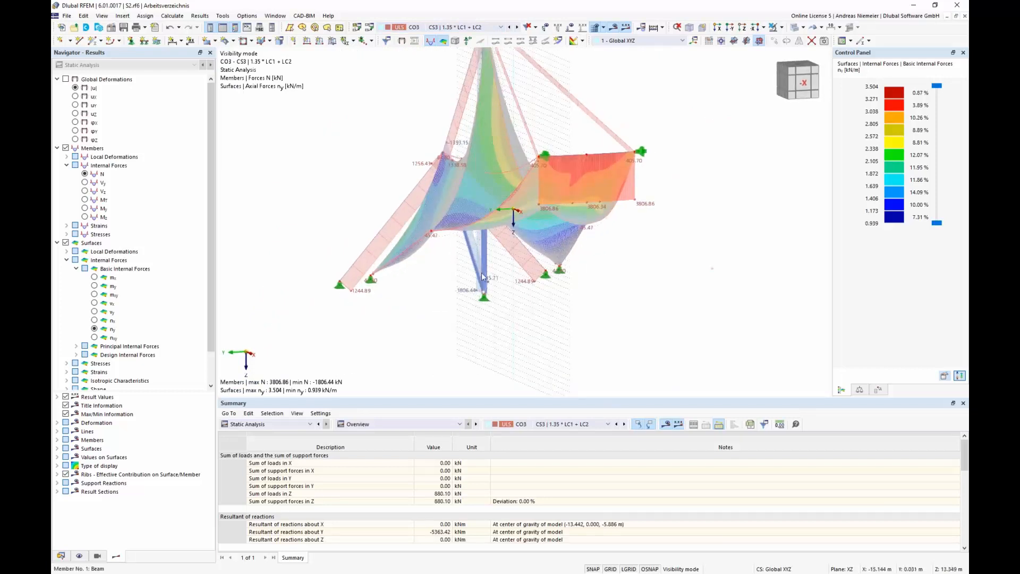
key(ctrl+2)
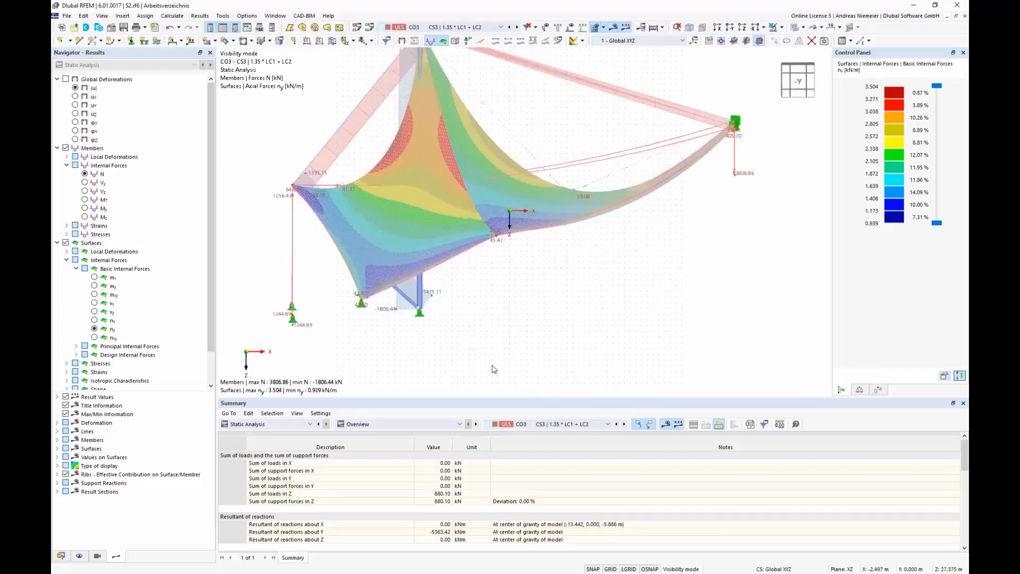
click(441, 27)
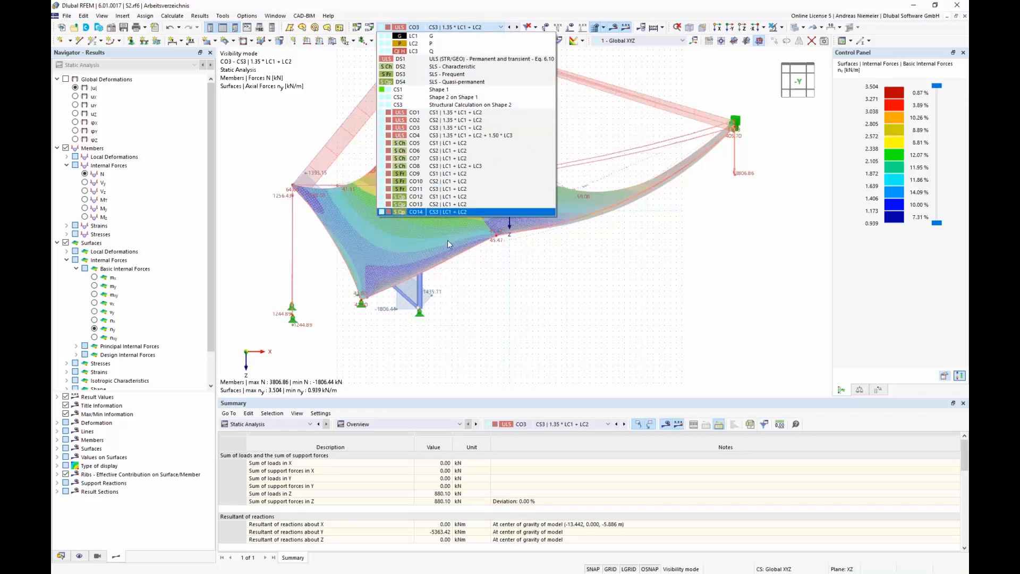
click(606, 298)
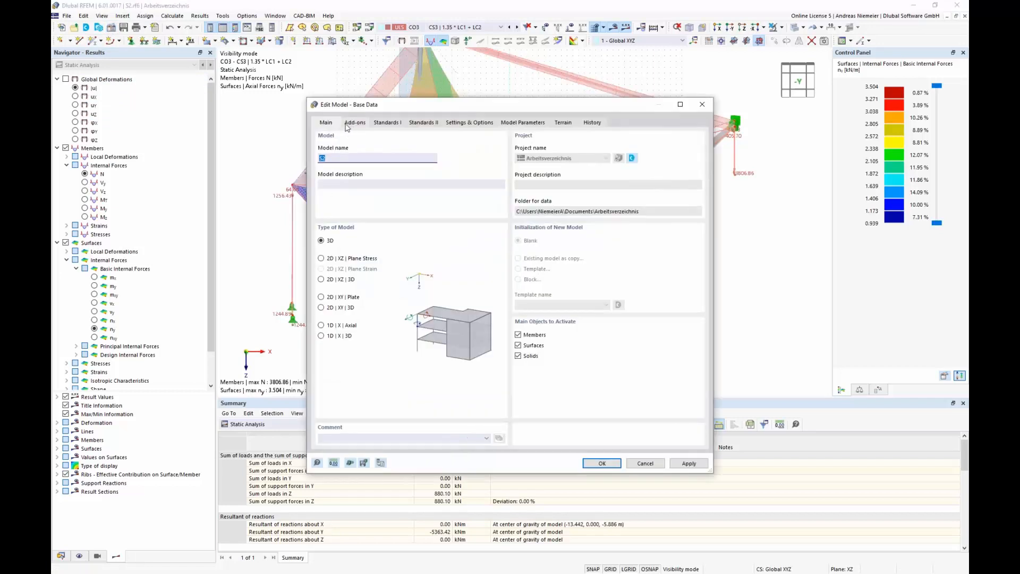
Activate the Stress-Strain Analysis add-on in the model's base data and show its input data tables
click(353, 123)
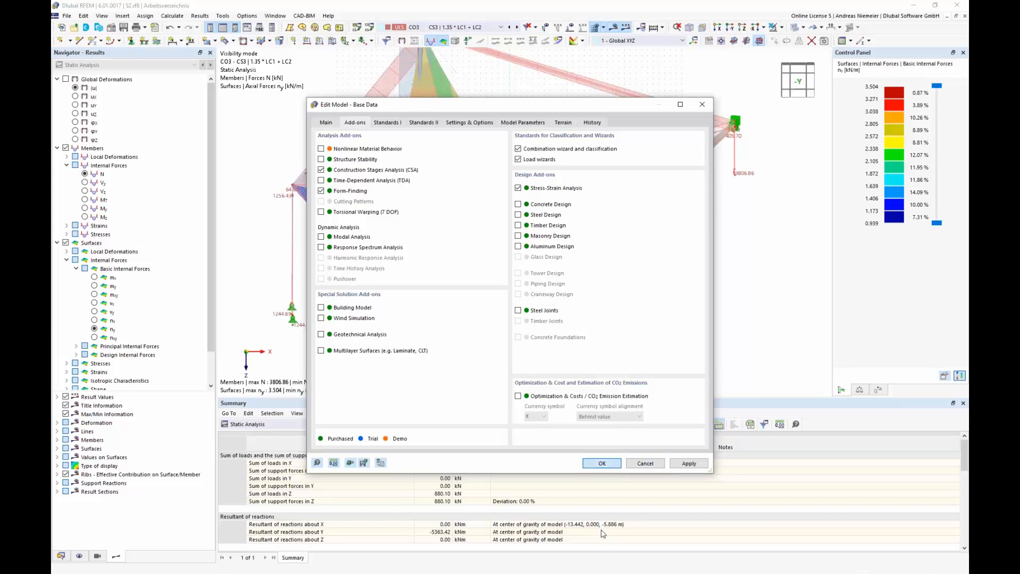
click(602, 463)
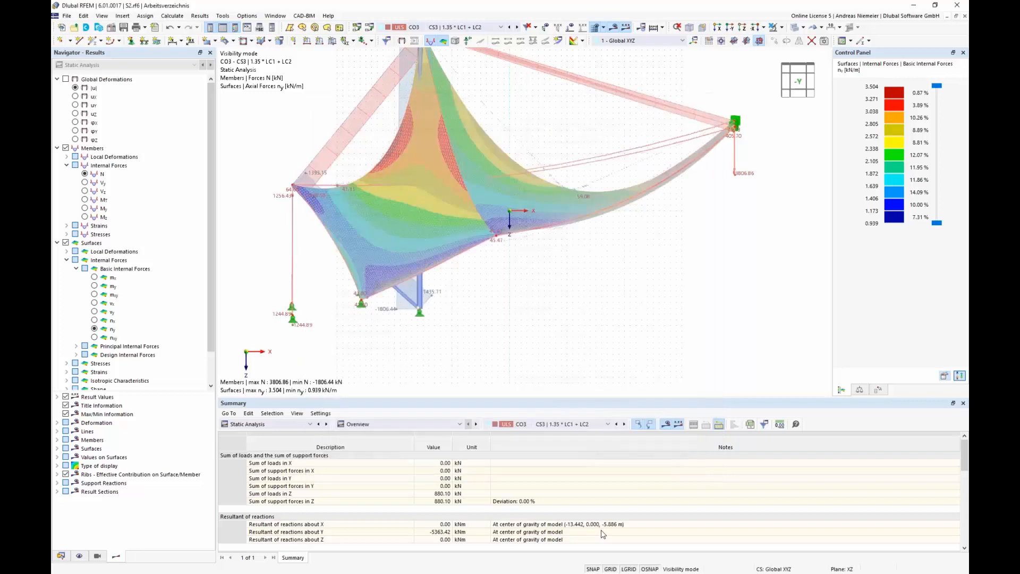
click(277, 423)
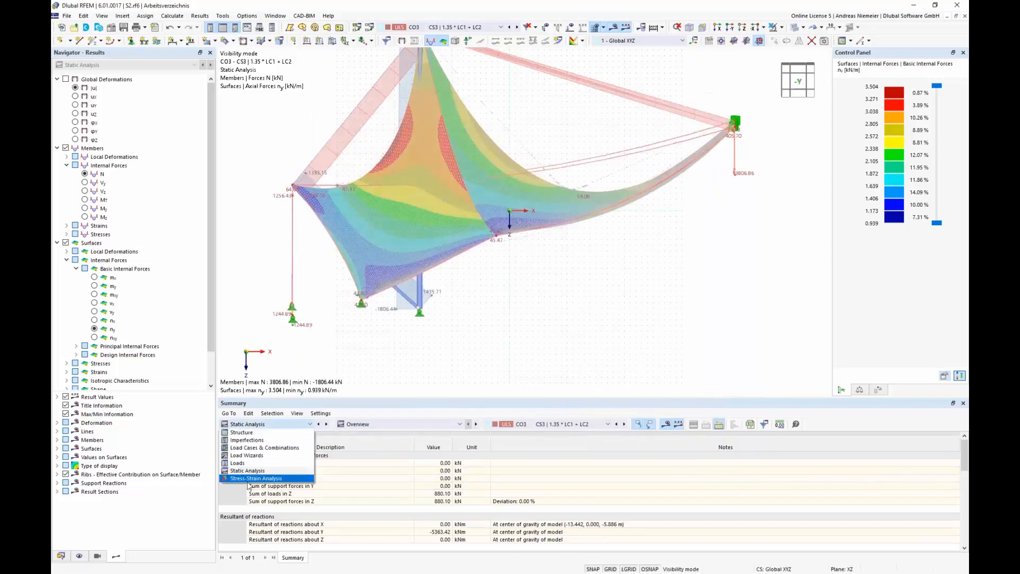
click(266, 478)
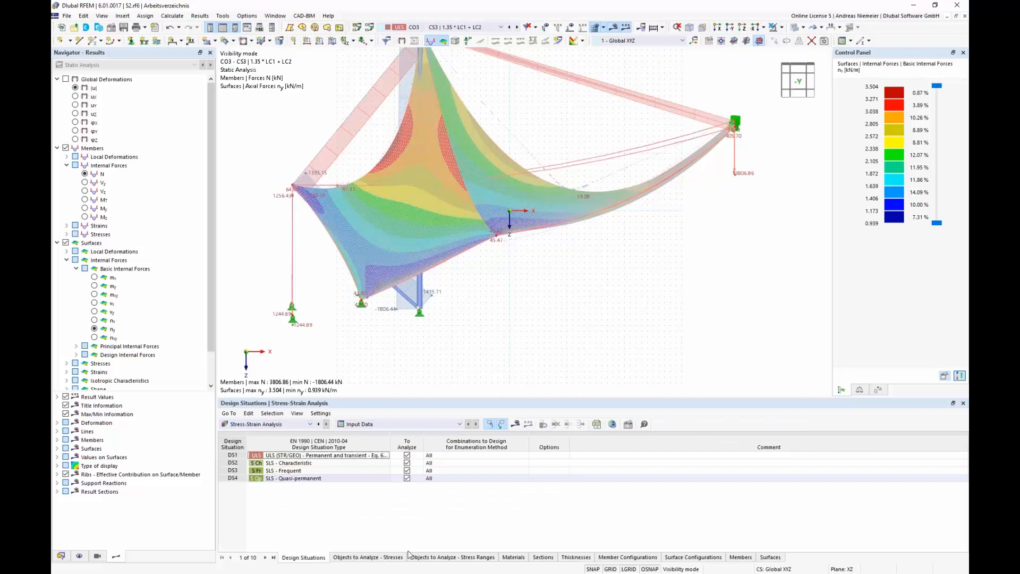
Limit the default member configuration to the von Mises equivalent stress, clearing all other stress types
click(622, 557)
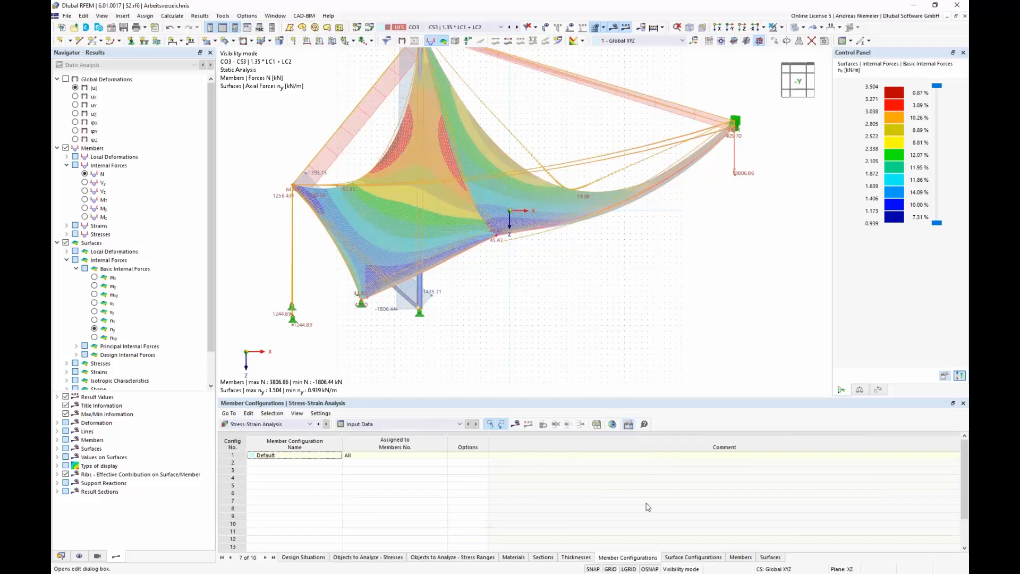
drag(514, 327, 510, 481)
scroll(370, 219, up, 6)
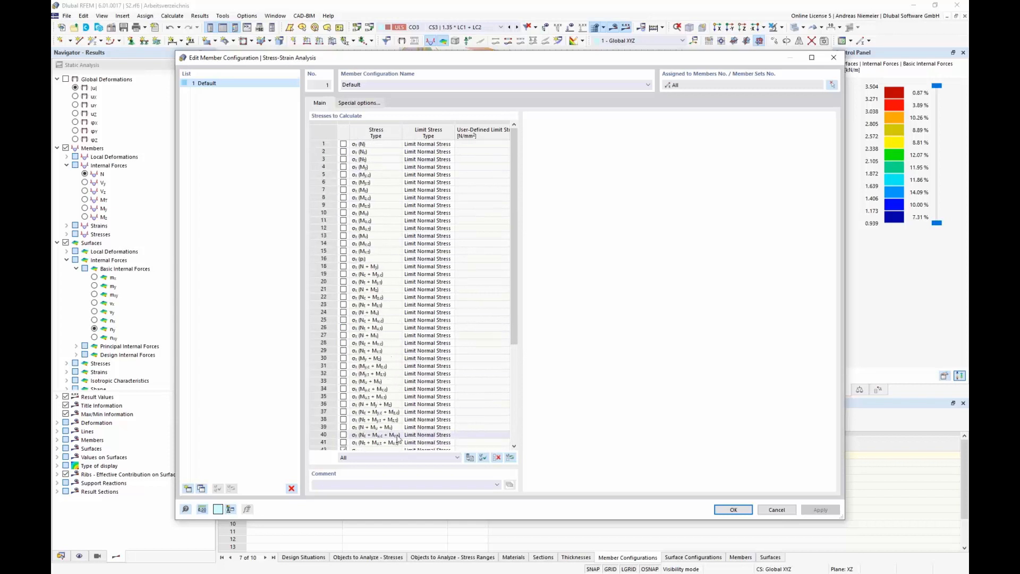
scroll(396, 440, down, 6)
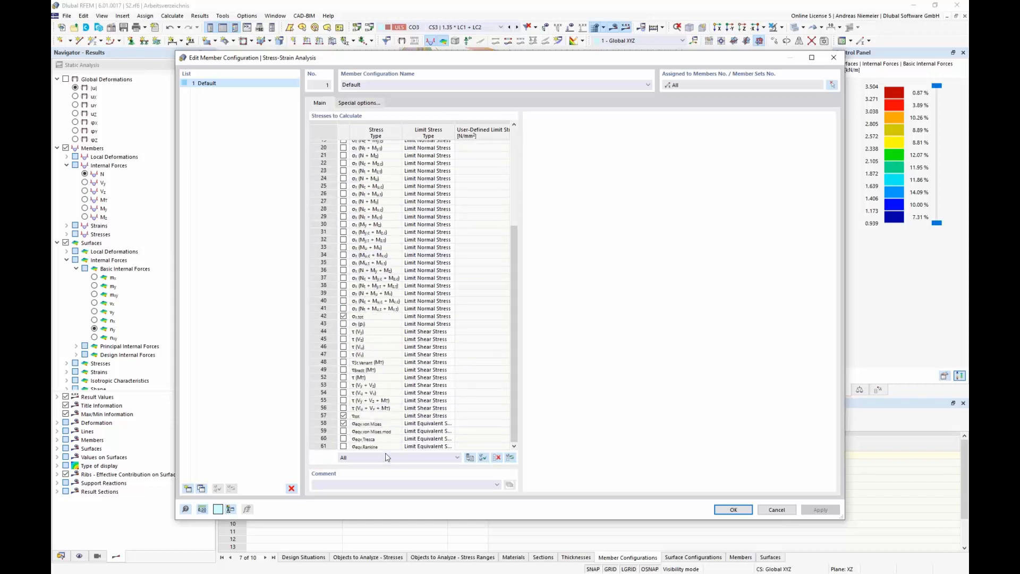
click(497, 459)
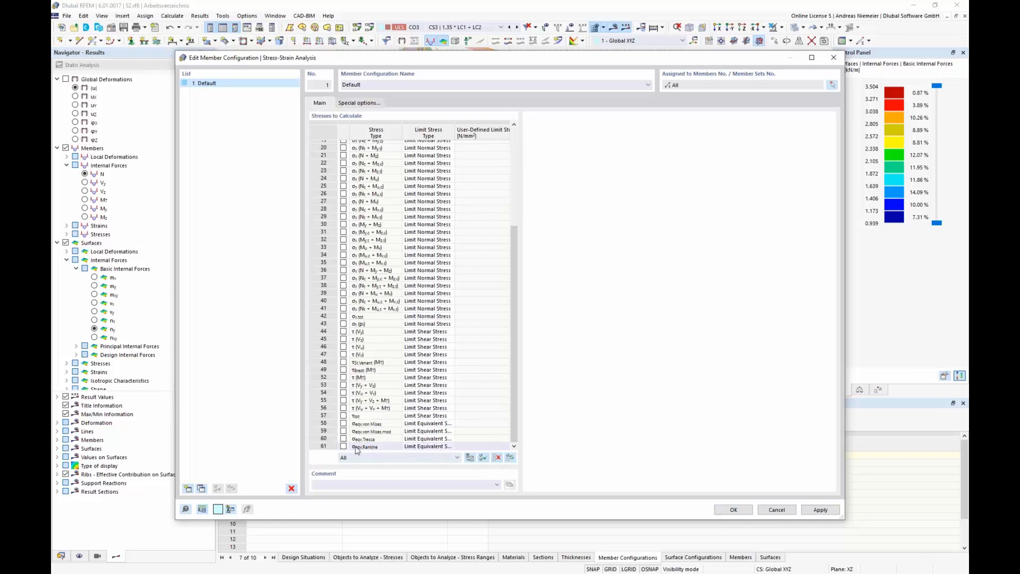
click(343, 423)
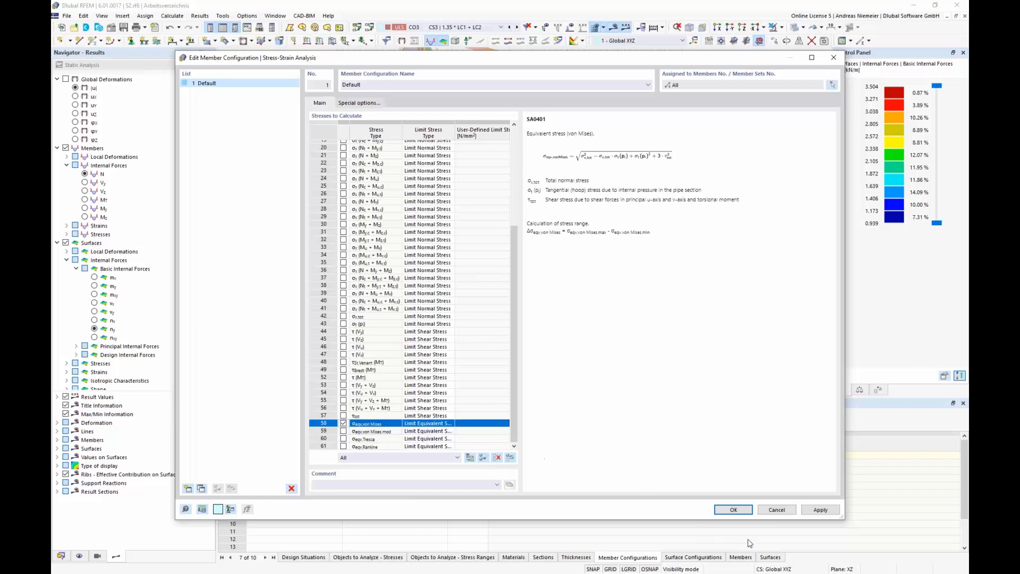
click(820, 510)
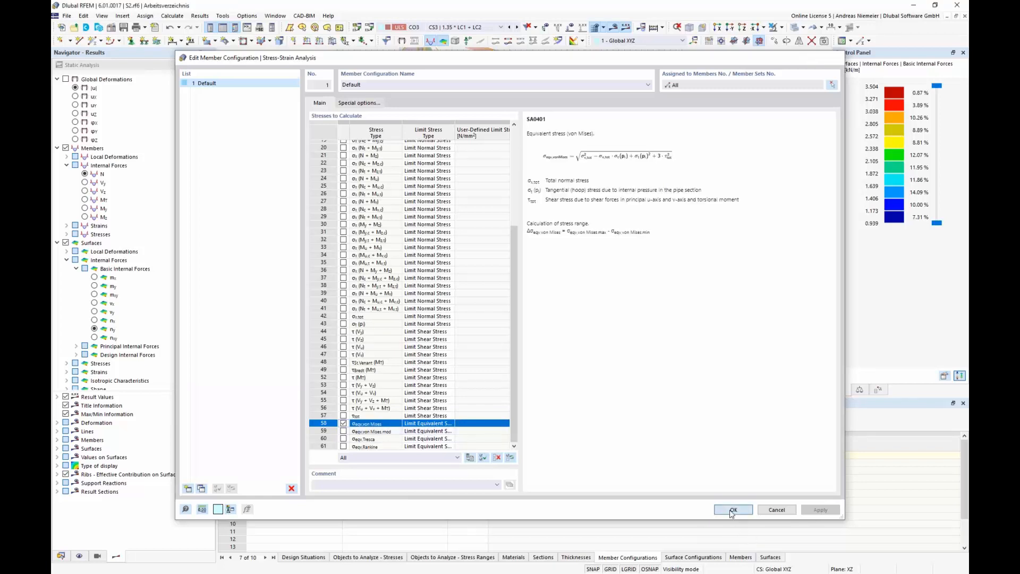
click(733, 509)
Restrict the stresses to calculate in the default surface configuration to the membrane stresses σx,m and σy,m
click(702, 559)
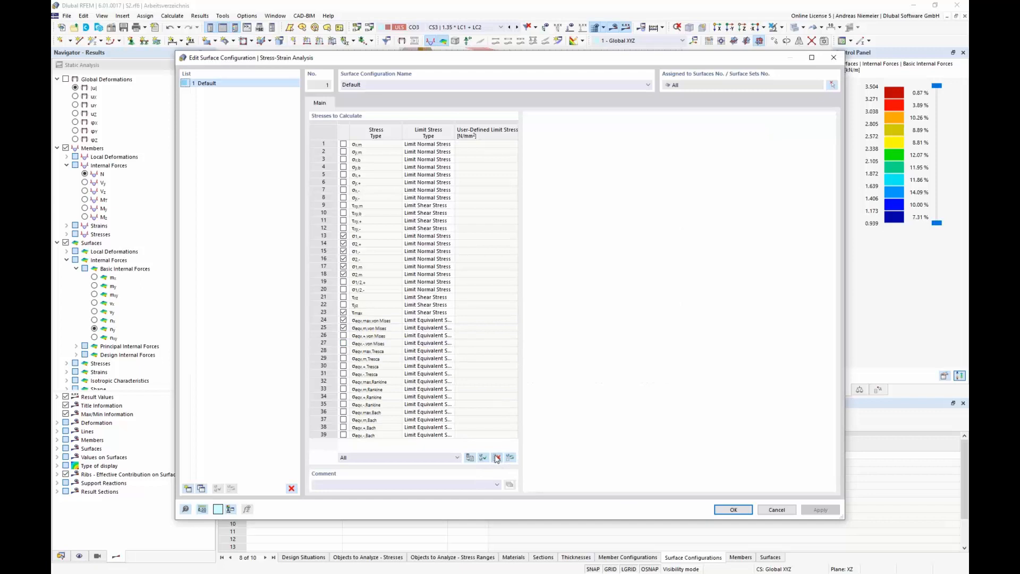
click(497, 458)
click(343, 144)
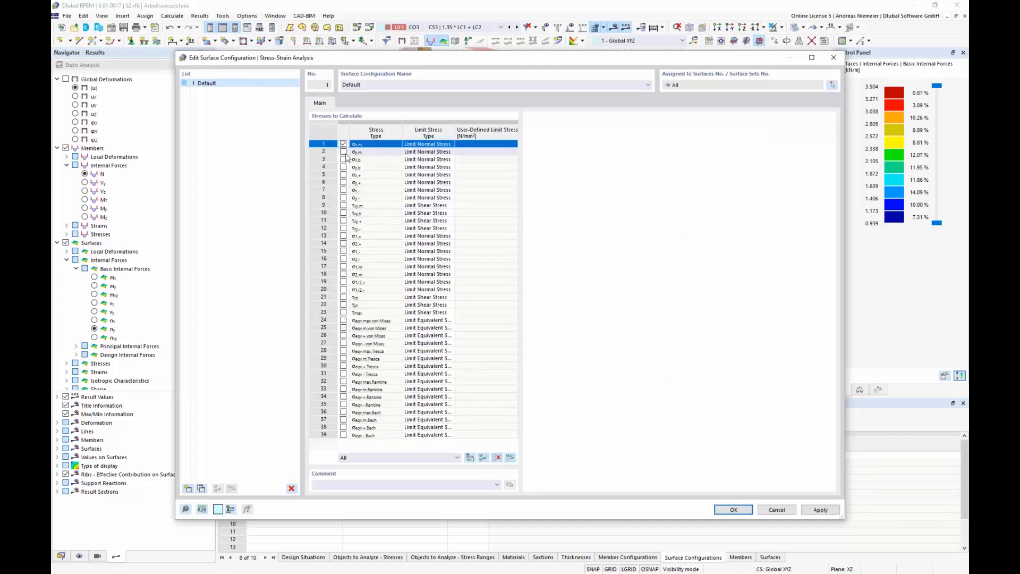
click(343, 151)
Assign user-defined limit stresses of 35 N/mm² to σx,m and 25 N/mm² to σy,m, and confirm the surface configuration
click(450, 145)
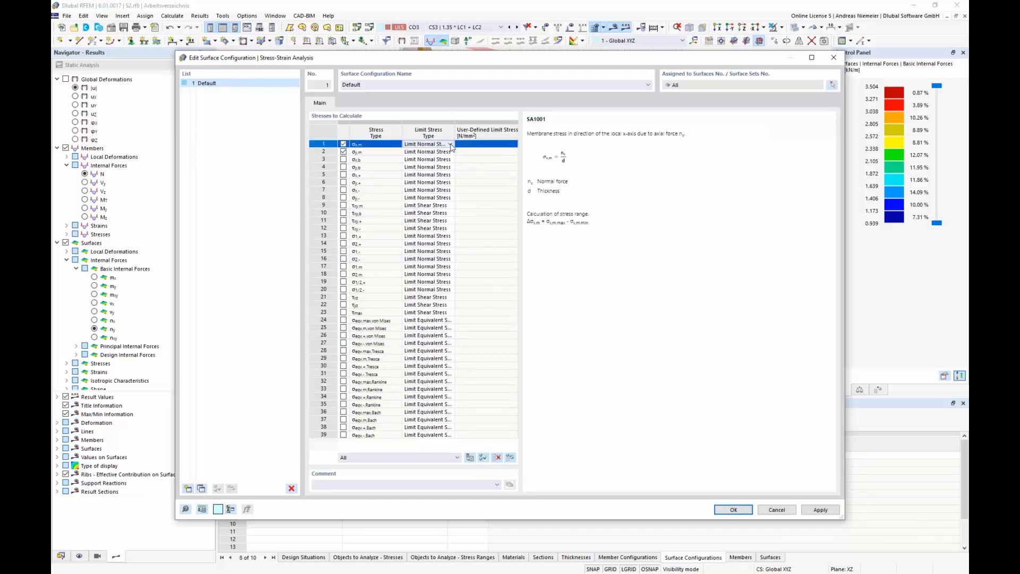
click(451, 145)
click(428, 181)
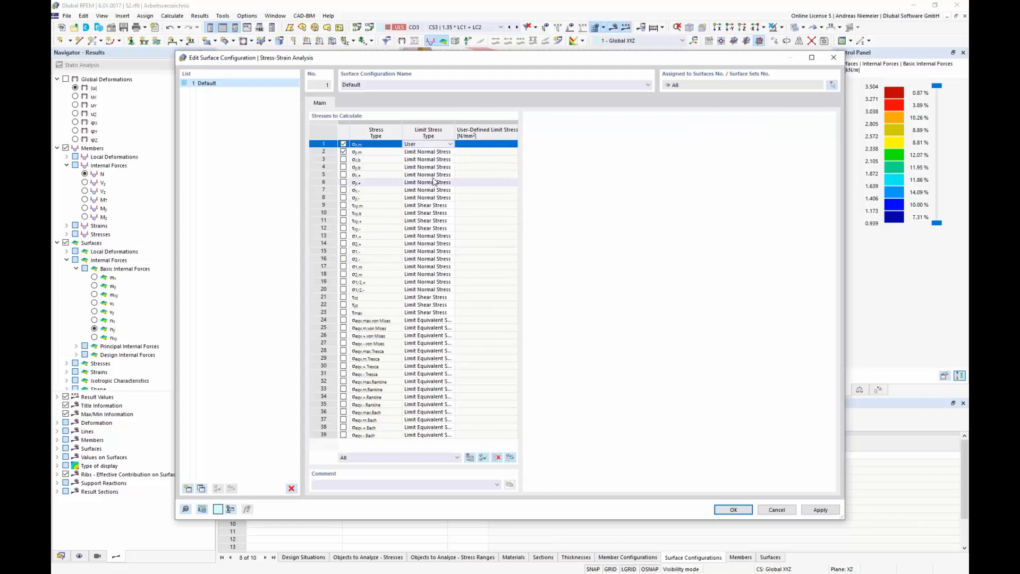
click(474, 145)
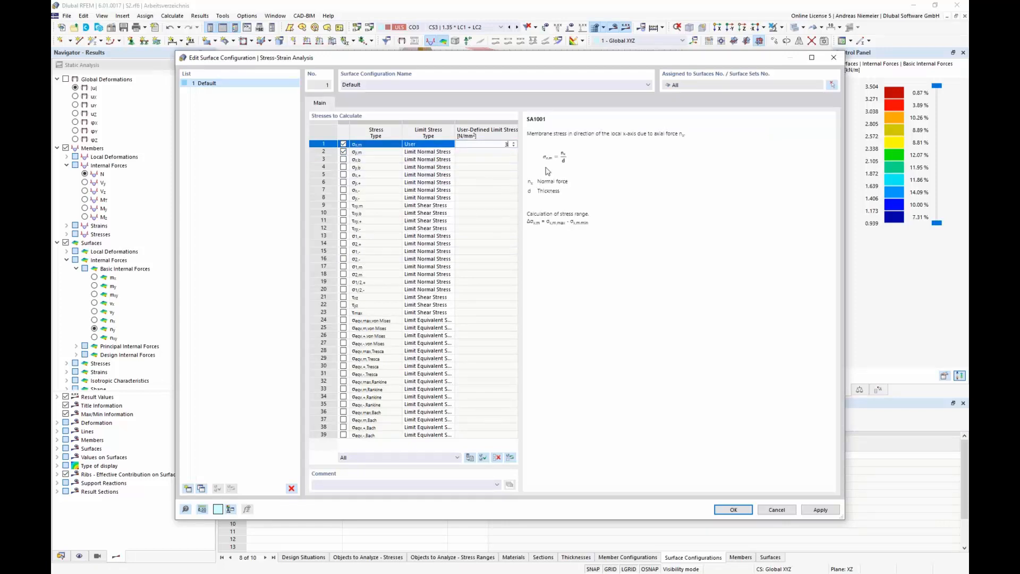
click(445, 152)
click(450, 152)
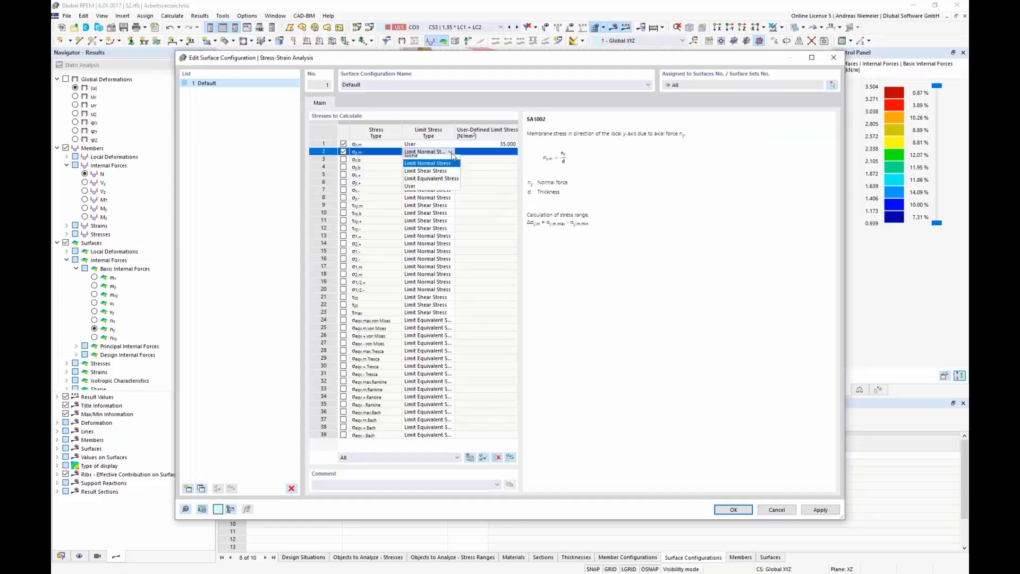
click(420, 189)
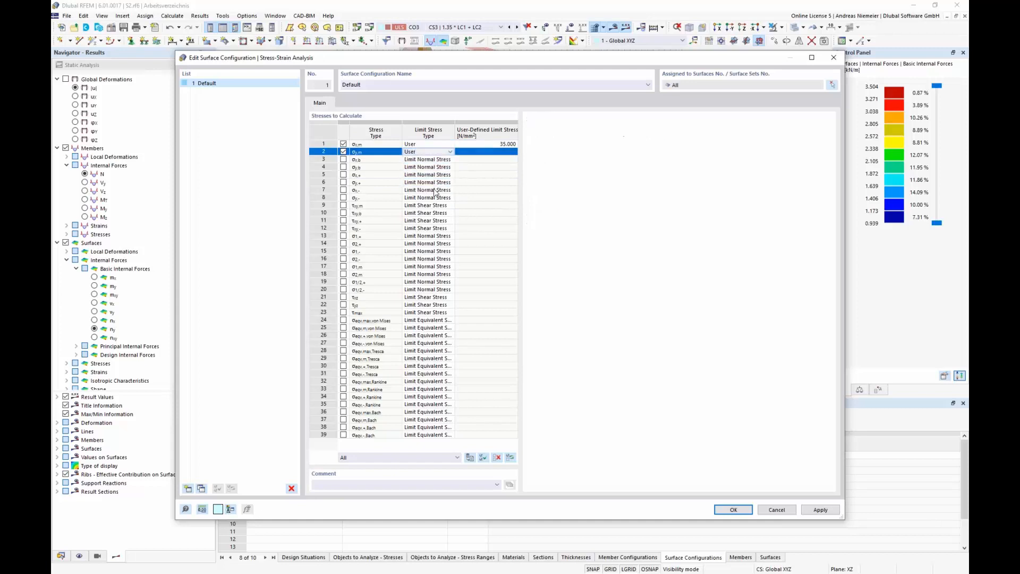
click(497, 153)
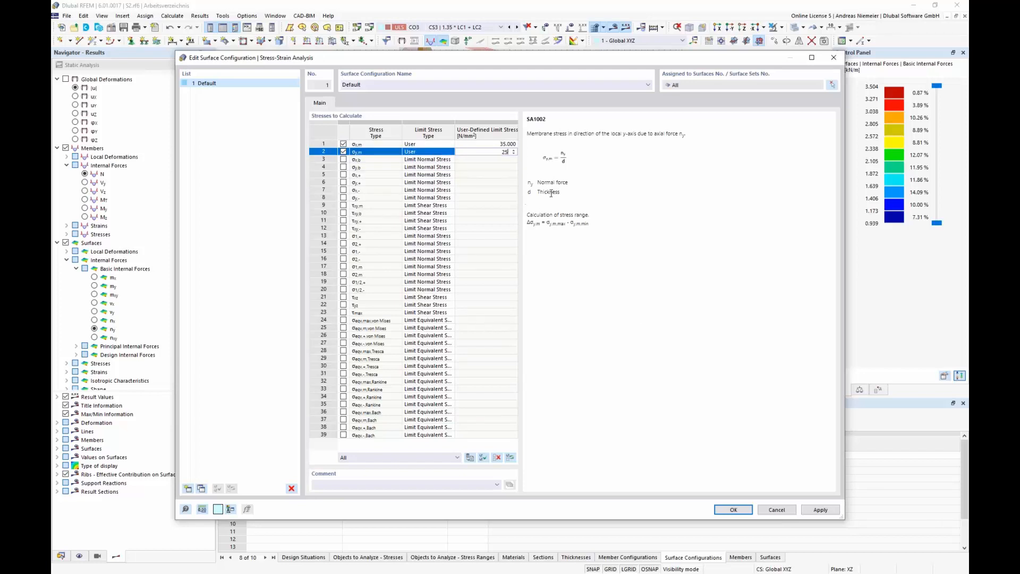
click(817, 511)
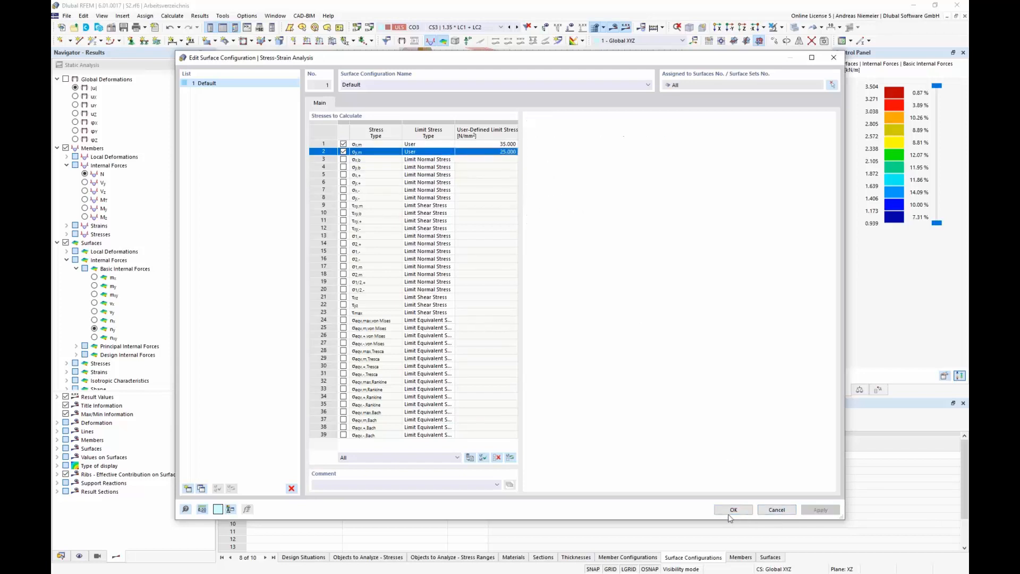
click(732, 511)
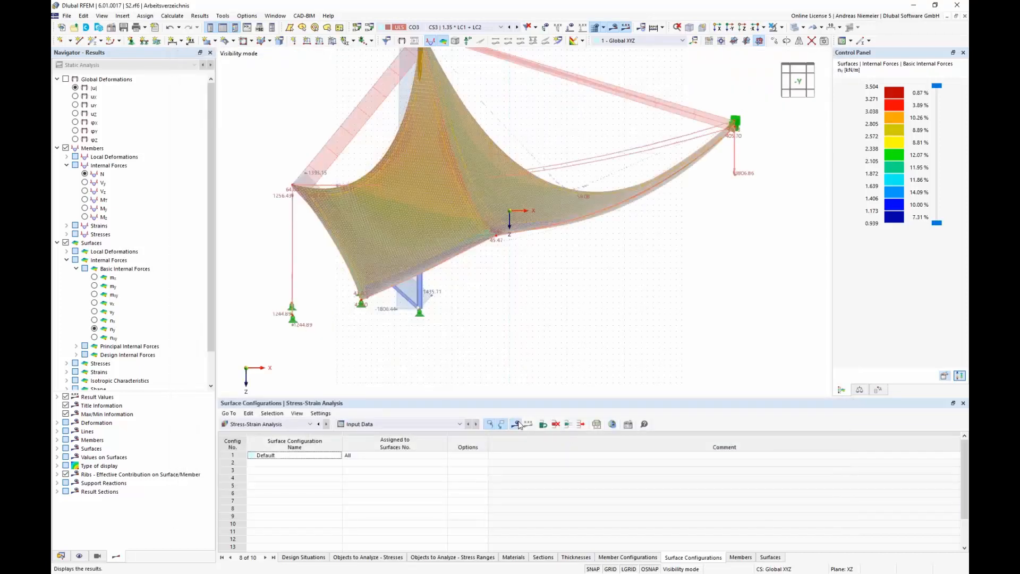
Show the stress-strain analysis results and examine the member and membrane stresses from several sides
click(548, 332)
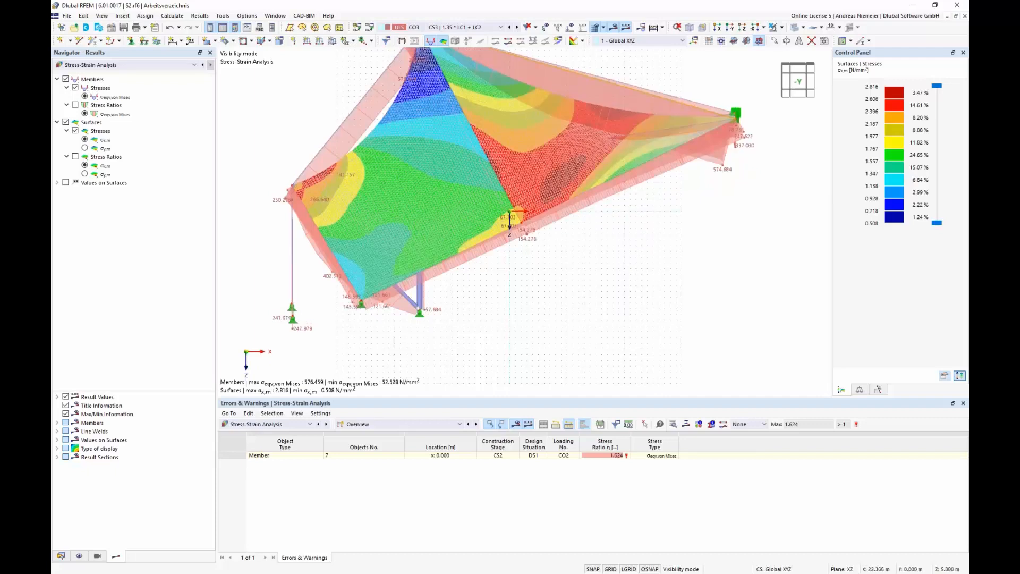
scroll(628, 248, down, 1)
ctrl+middle_drag(621, 250, 600, 283)
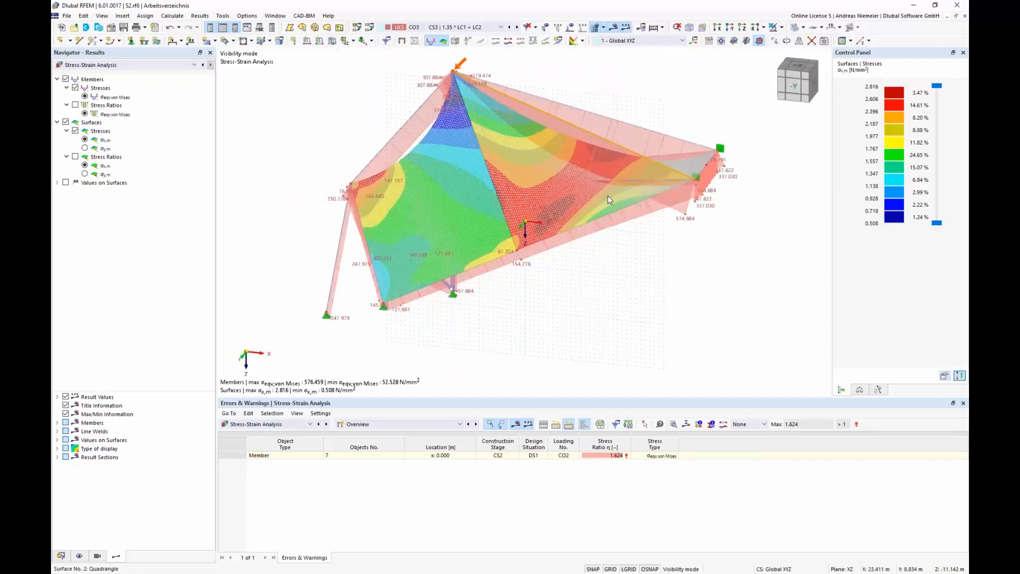
ctrl+middle_drag(652, 262, 588, 291)
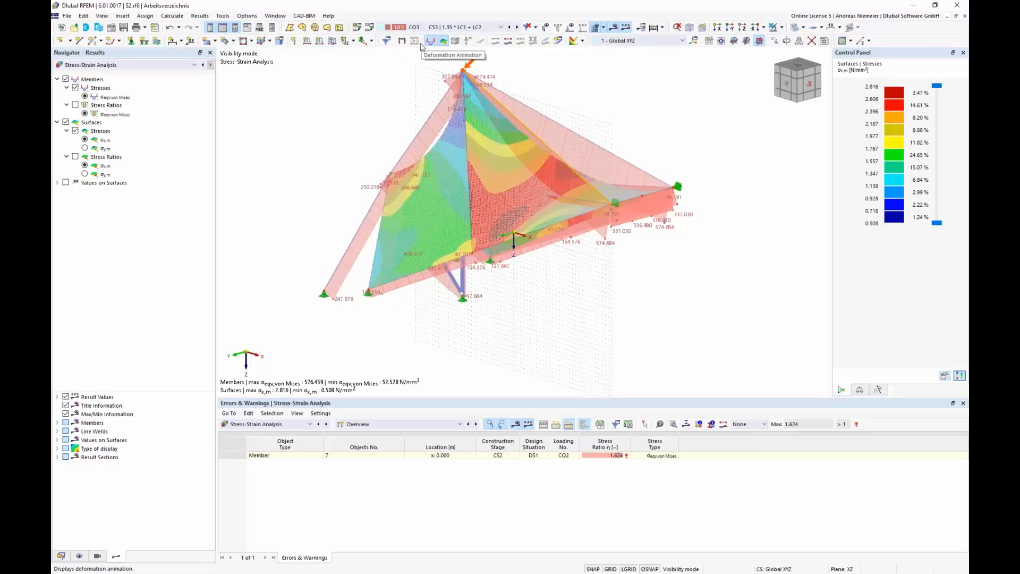
click(423, 44)
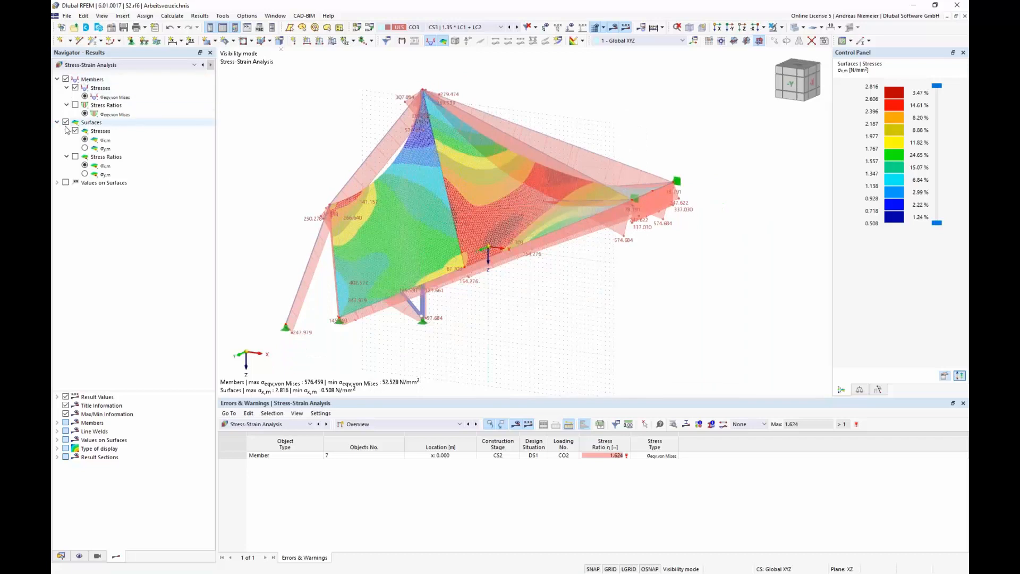
Hide the surface results and display the von Mises stress ratios of the members instead of their stresses
click(65, 123)
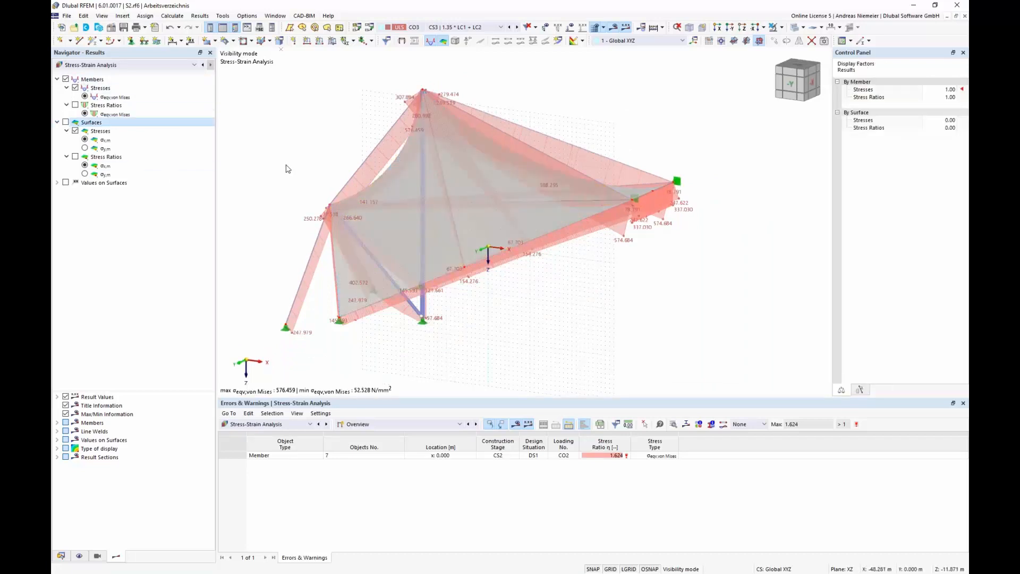
click(75, 105)
scroll(244, 280, down, 1)
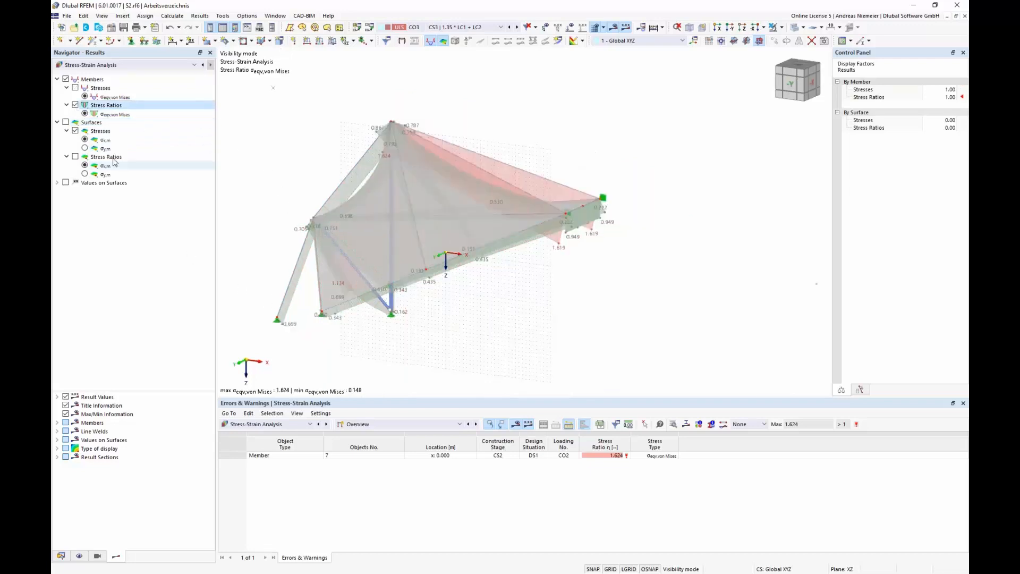
Remove the membrane surfaces from the model view and examine the member stress ratios from several sides
middle_drag(266, 148, 329, 130)
click(596, 29)
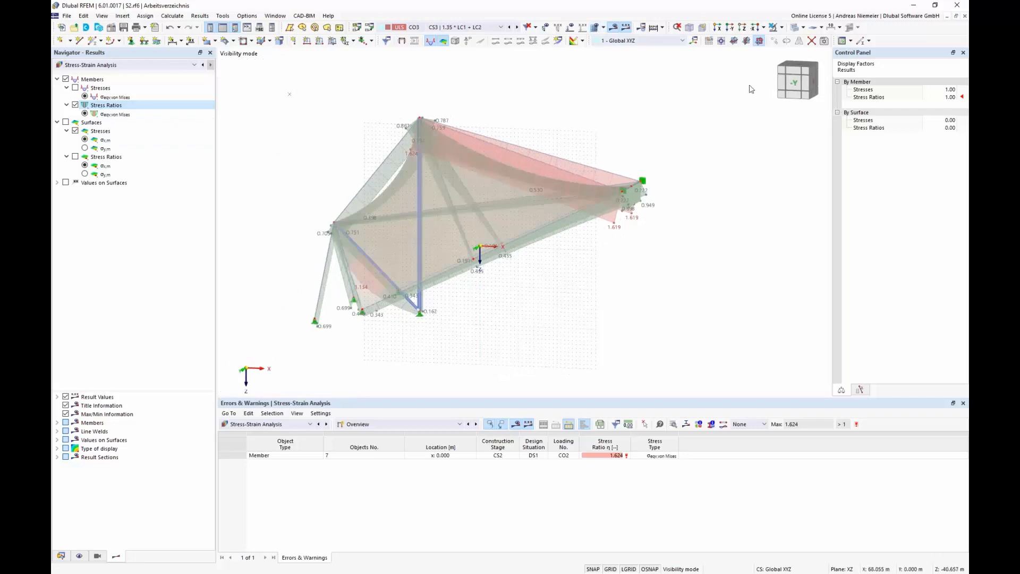
click(808, 42)
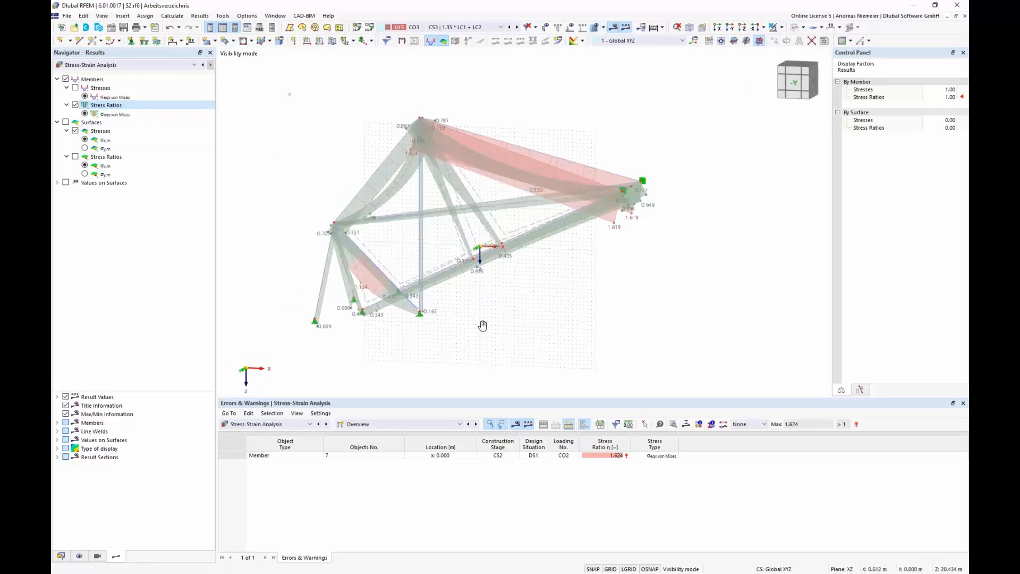
middle_drag(484, 324, 510, 330)
scroll(551, 284, down, 1)
scroll(491, 274, up, 2)
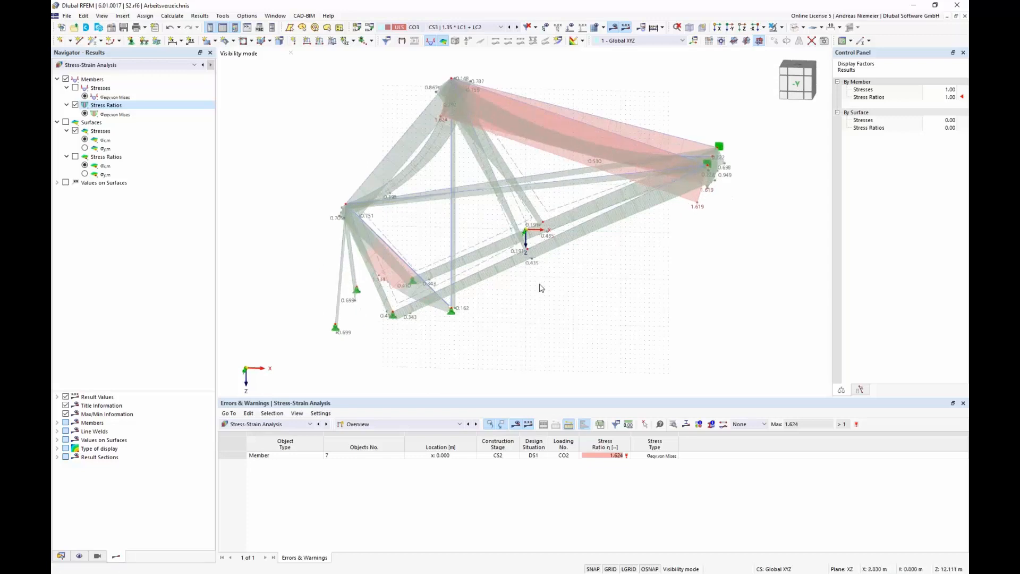
ctrl+middle_drag(431, 302, 601, 276)
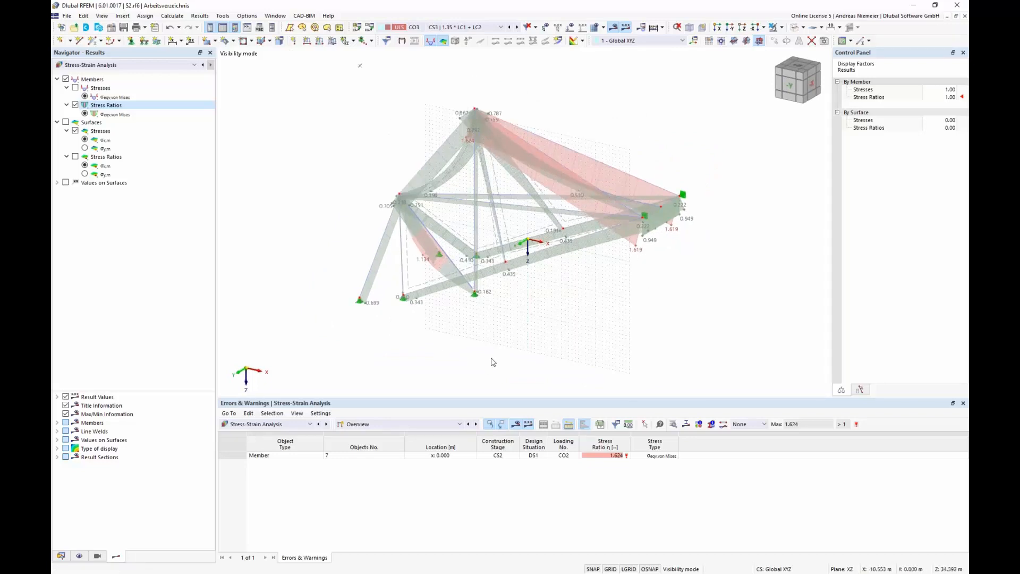
mouse_move(545, 331)
middle_down()
mouse_move(527, 339)
mouse_move(539, 323)
middle_up()
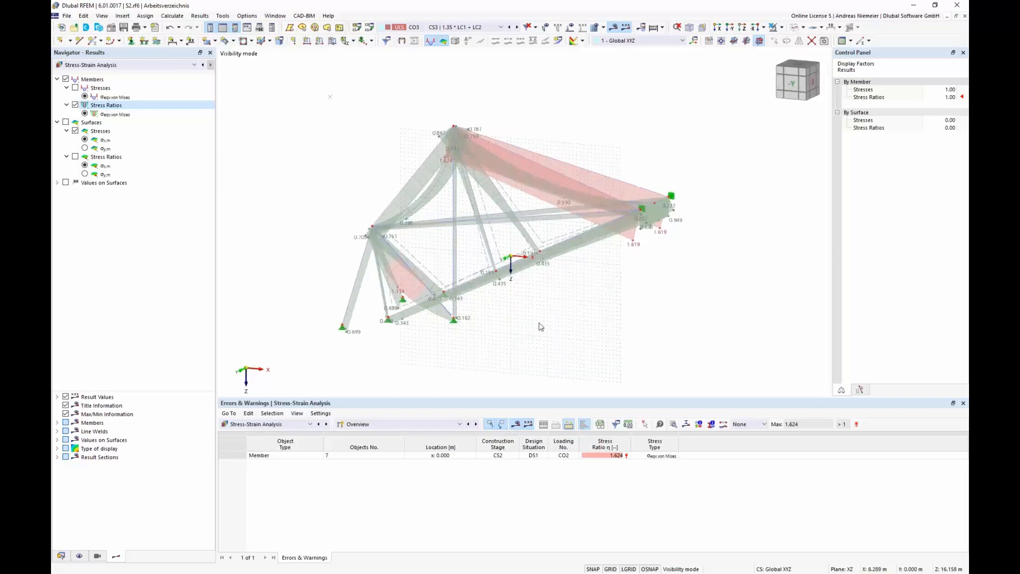
List the stresses on members by section and enlarge the results table to read the stress ratios
click(407, 428)
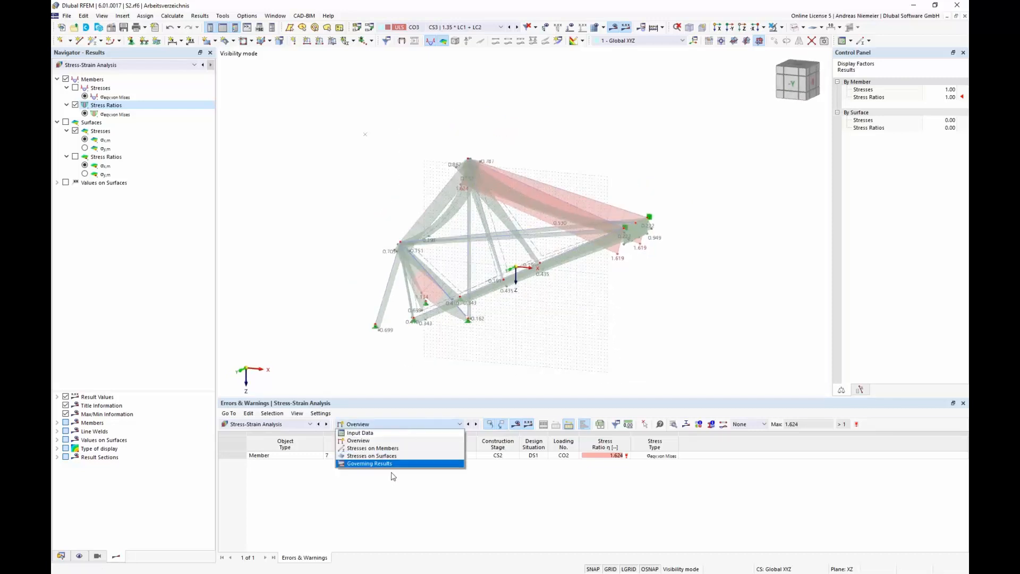
click(393, 449)
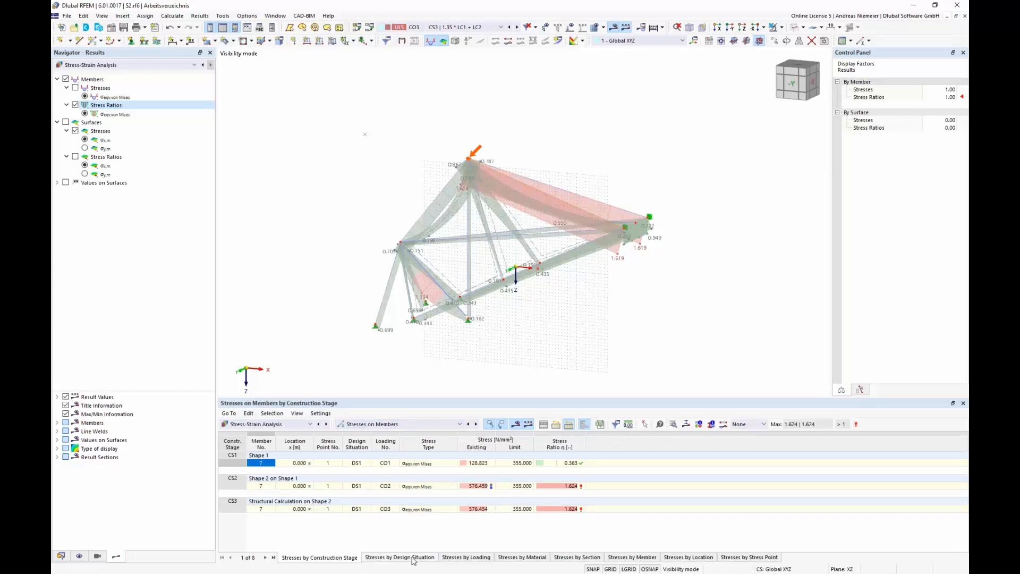
click(586, 558)
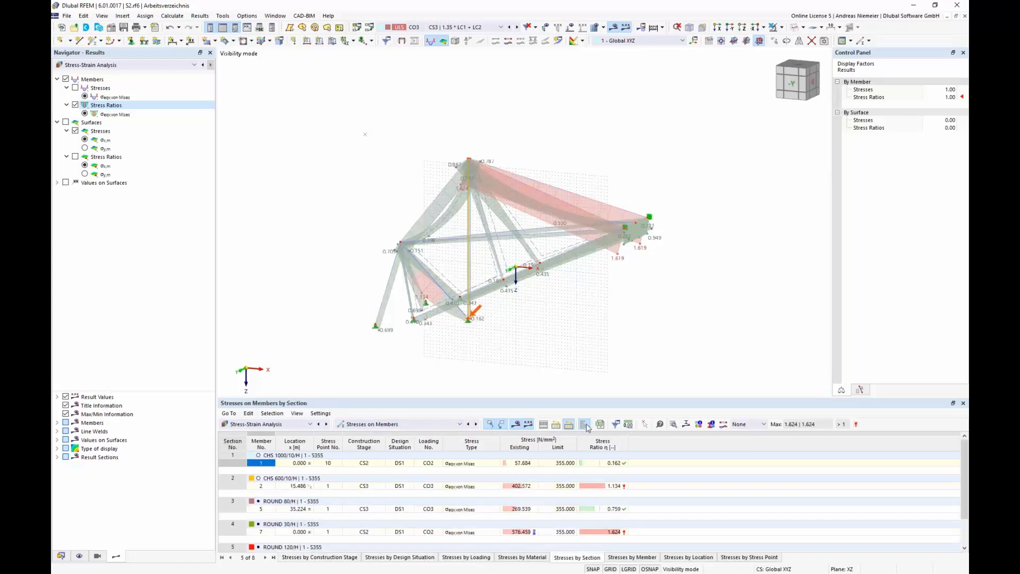
drag(593, 399, 601, 298)
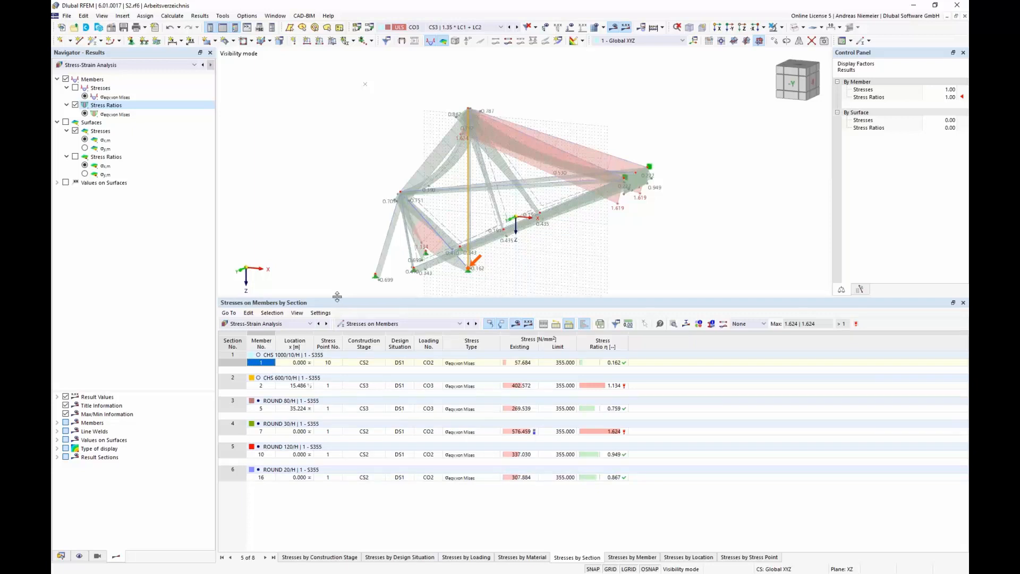
drag(337, 296, 339, 363)
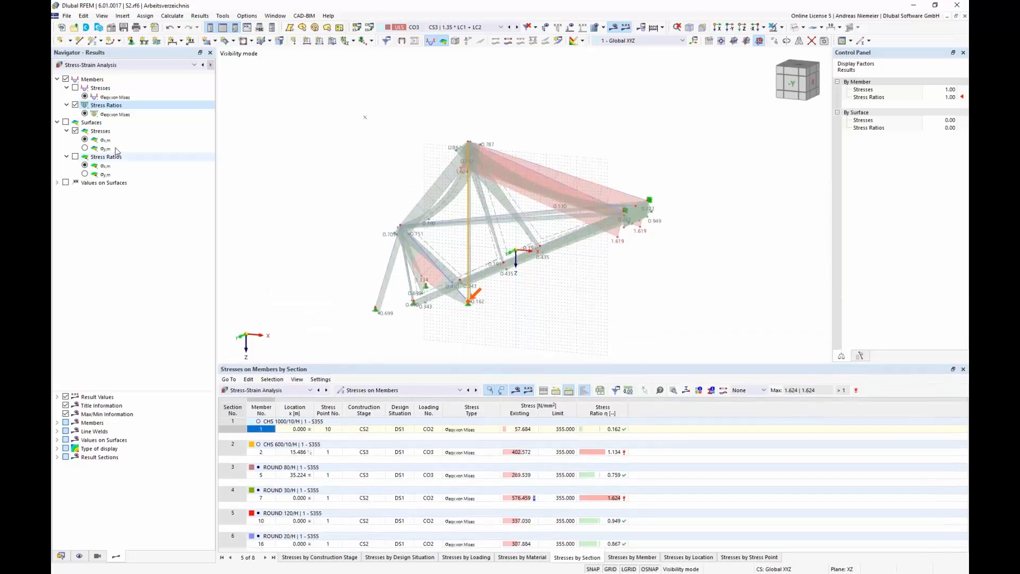
Hide the member results and display the σx,m stress ratios on the membrane surfaces
click(65, 122)
click(65, 79)
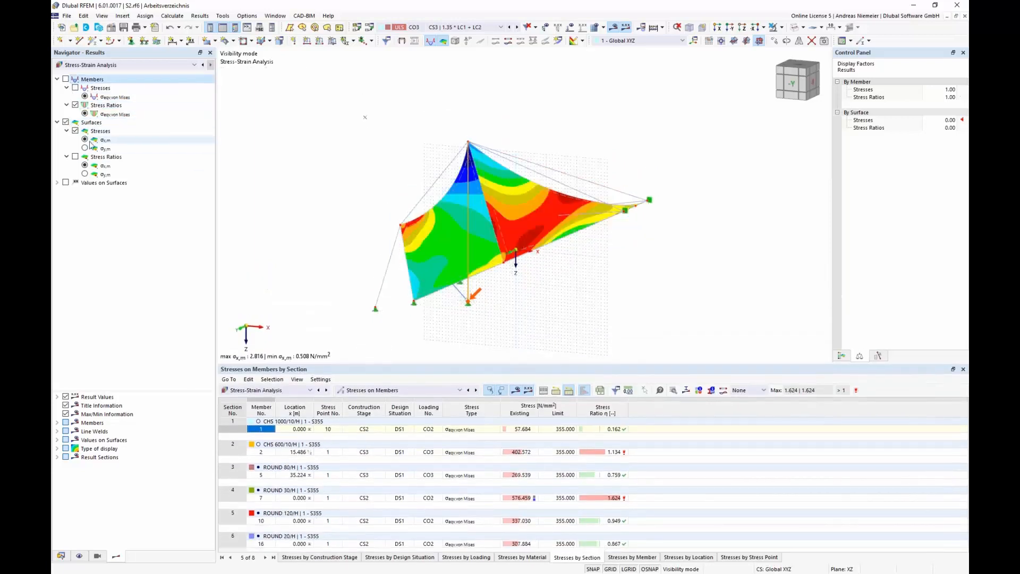
click(75, 157)
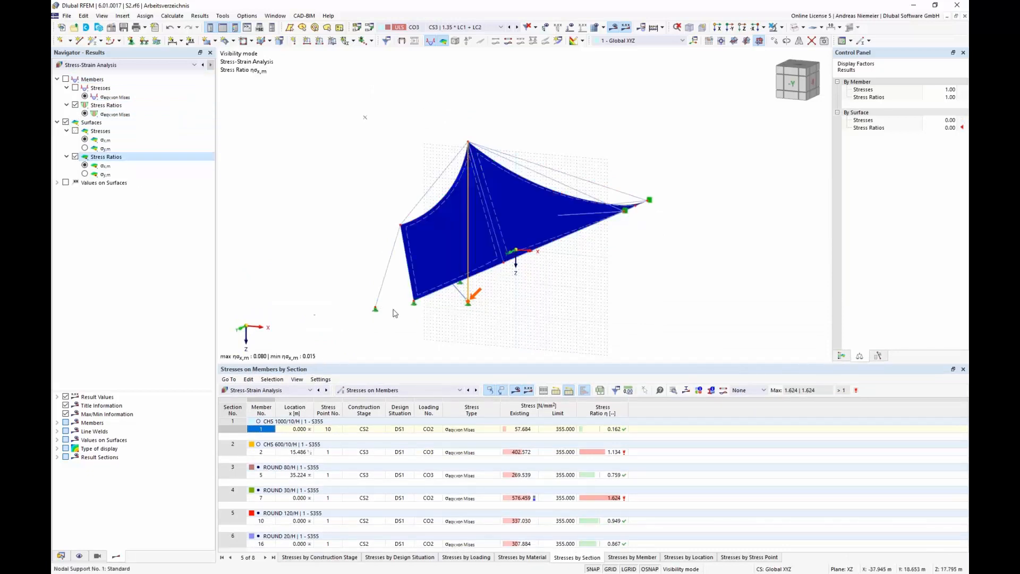
List the stresses on surfaces by construction stage and highlight the result rows down to the governing one
click(459, 390)
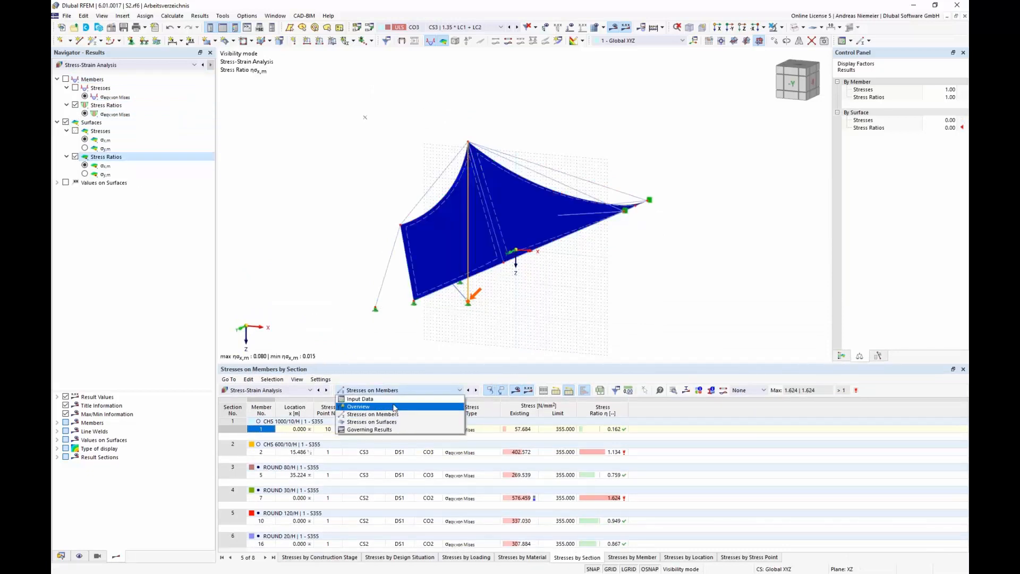
click(388, 425)
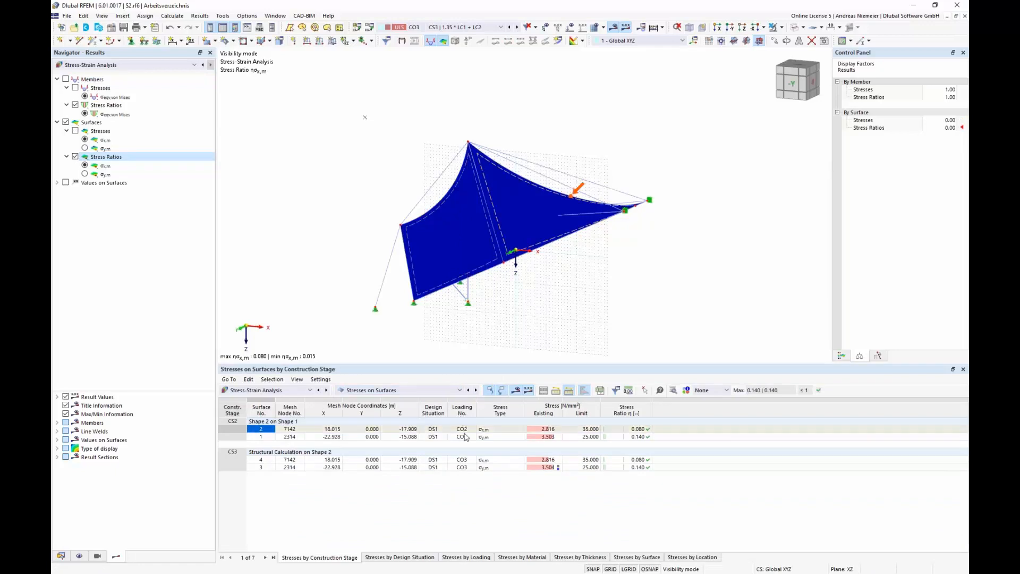
click(578, 436)
shift+click(587, 467)
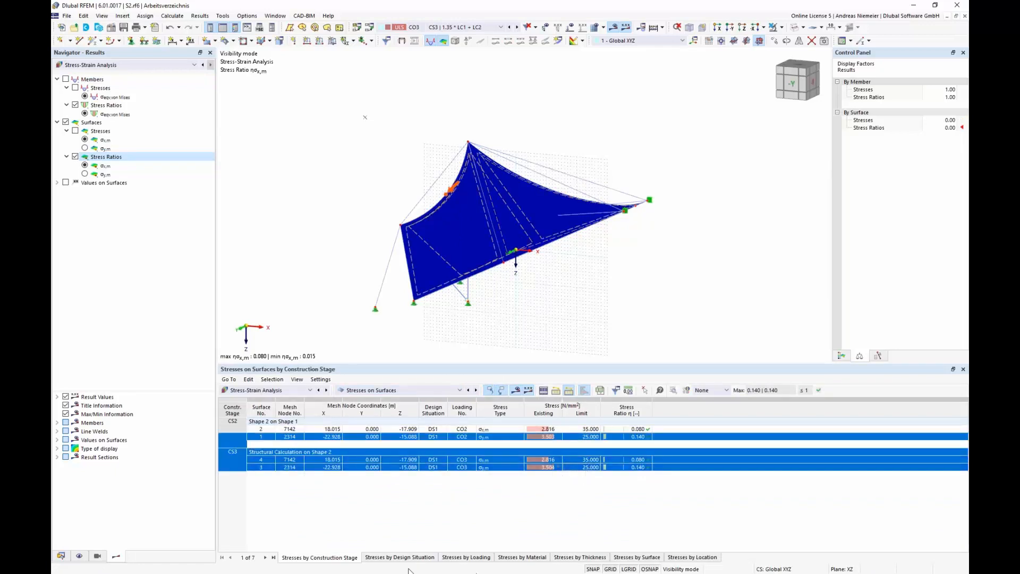
View the membrane stresses grouped by thickness and read the stress ratios grouped by surface
click(536, 559)
click(589, 558)
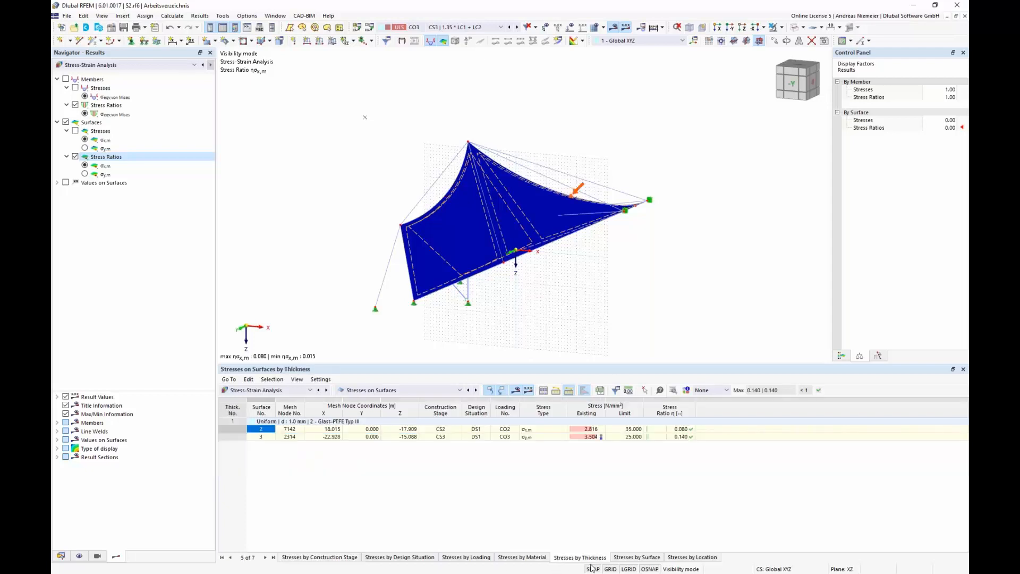
click(640, 558)
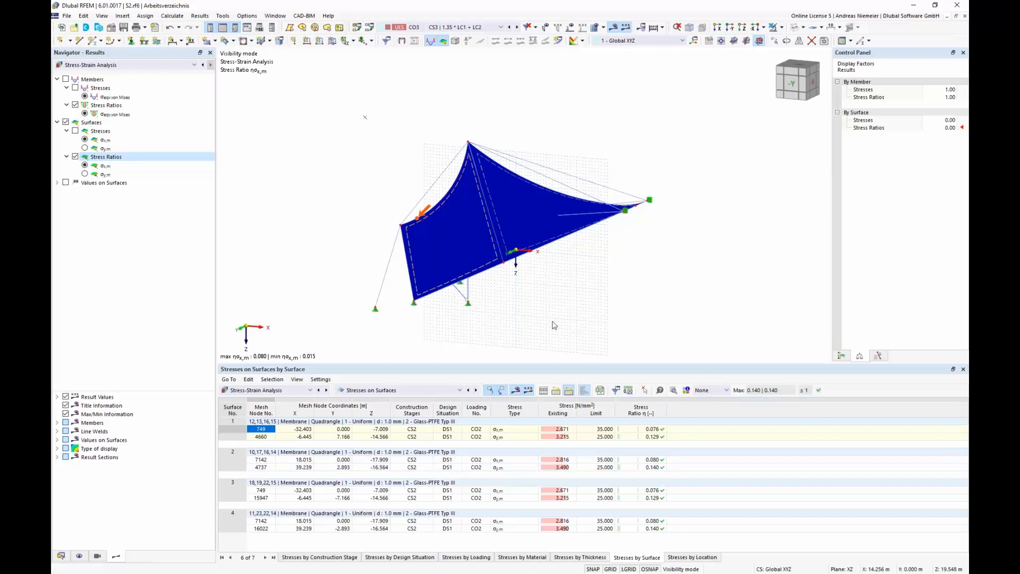
middle_drag(555, 321, 557, 291)
scroll(557, 291, down, 1)
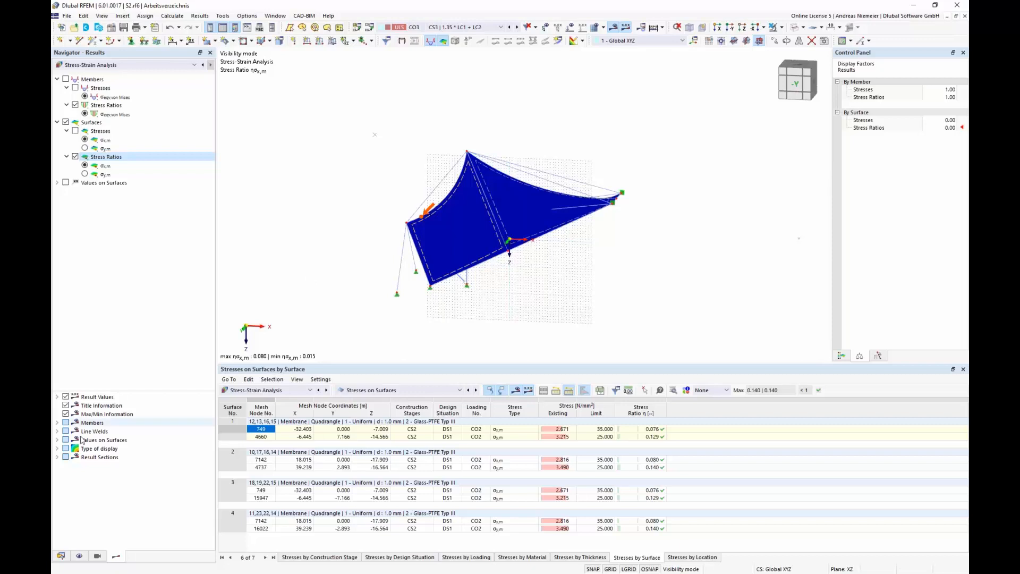
Create a new printout report and collapse its report items to the main chapters
click(61, 556)
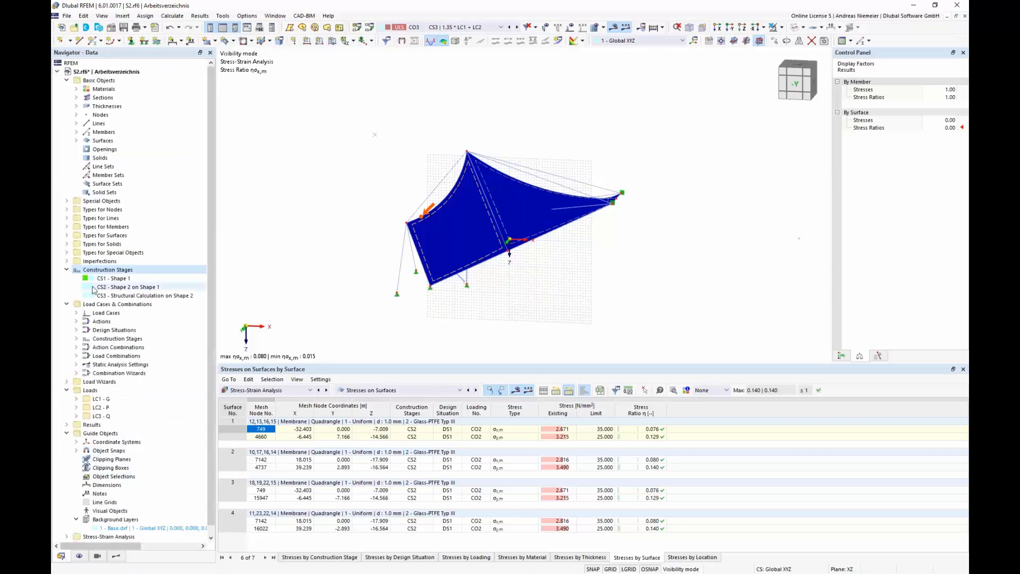
right_click(97, 519)
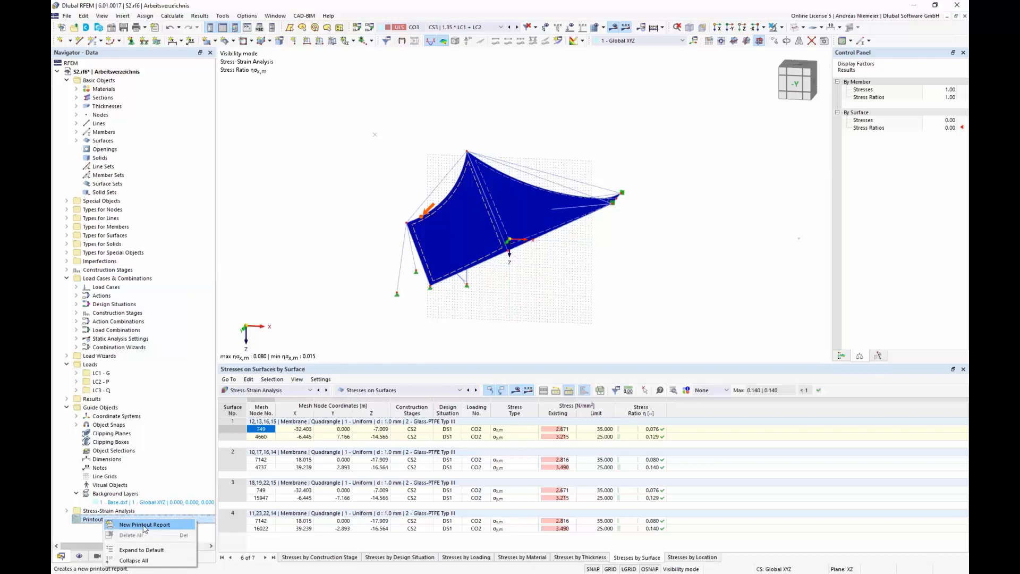
click(144, 525)
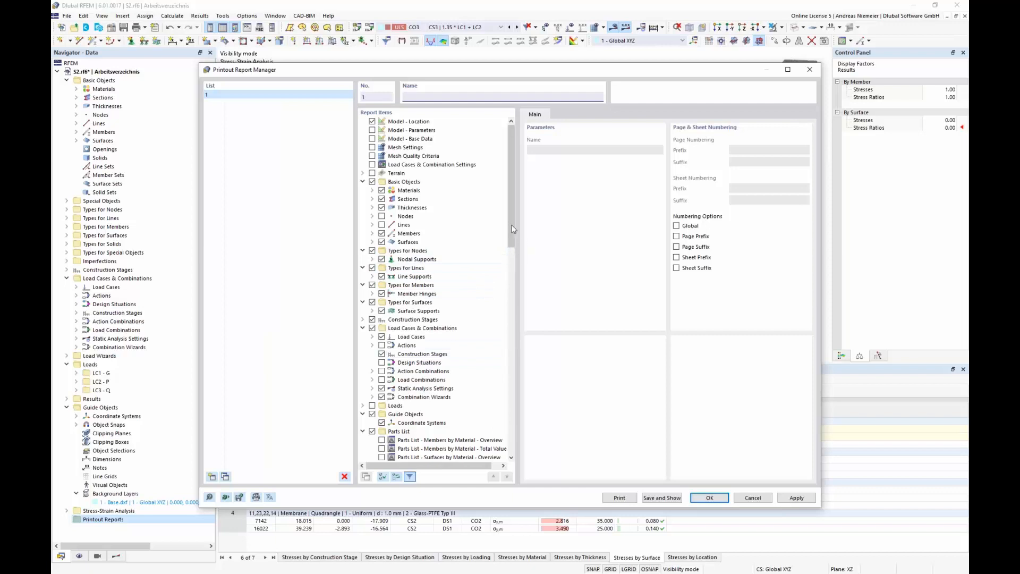
right_click(489, 229)
click(523, 306)
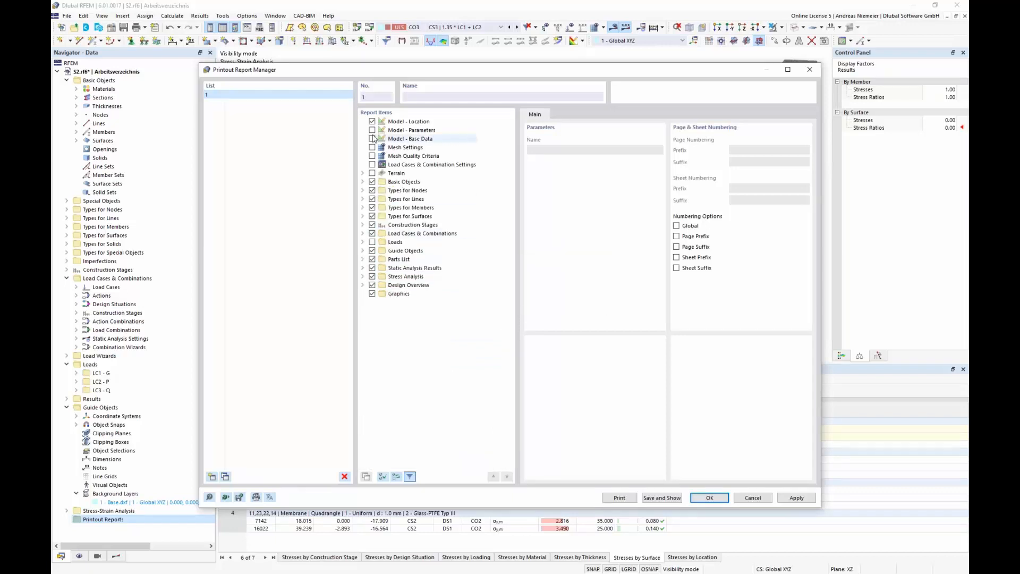
click(362, 182)
click(362, 182)
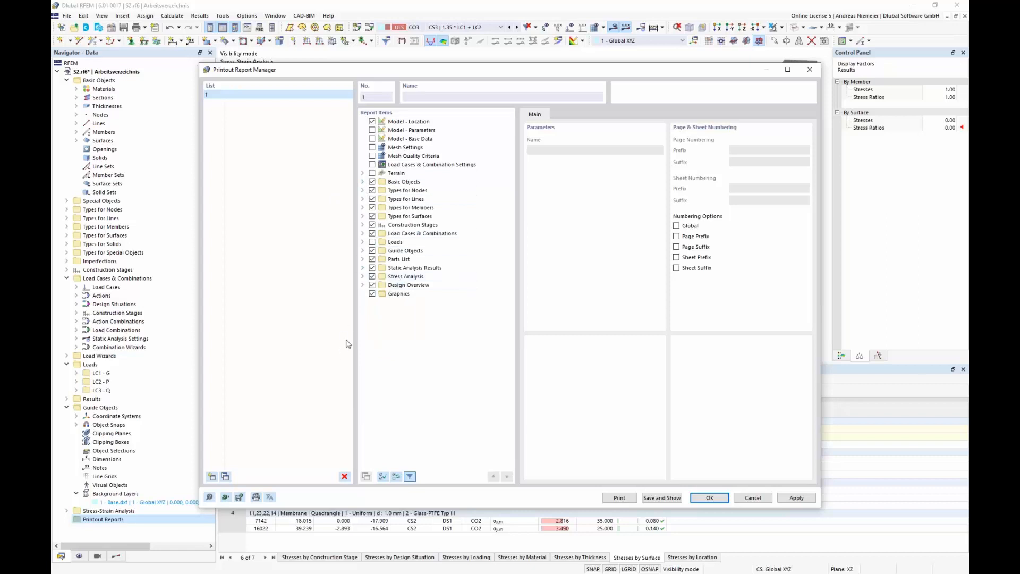
Limit the report's stress analysis results to stresses on members by section and surfaces by surface, and save and show the report
click(362, 277)
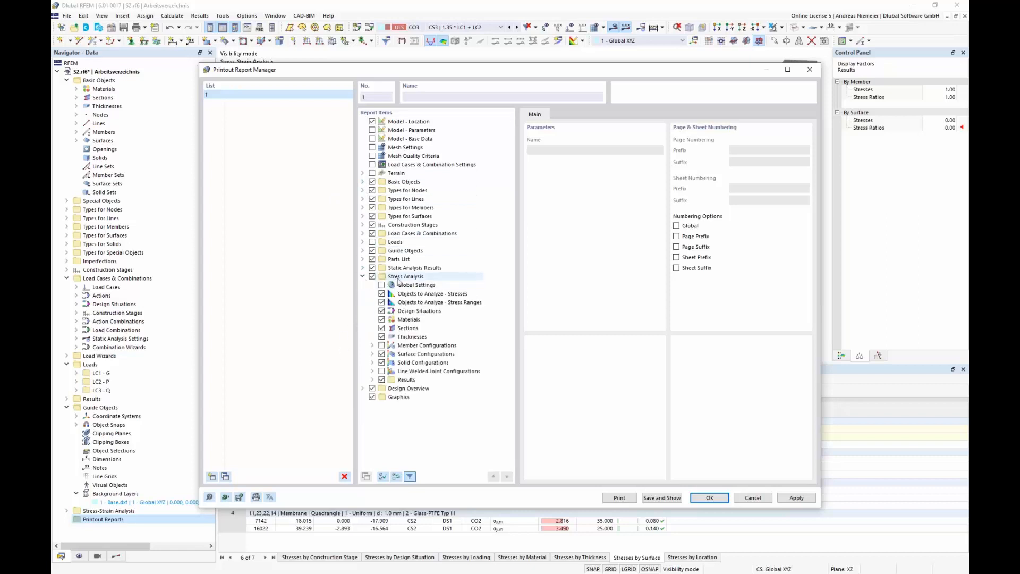
click(371, 379)
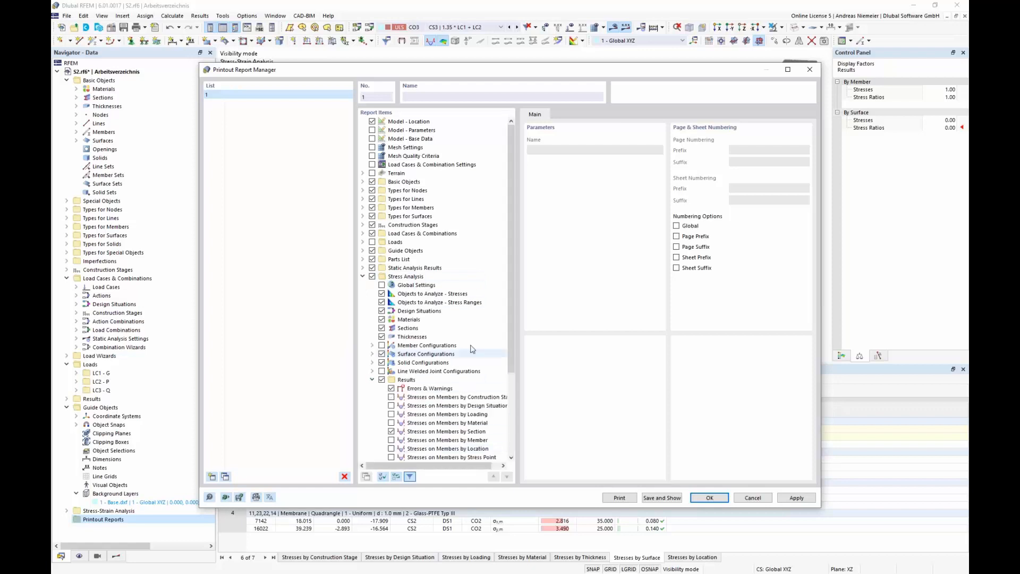
scroll(399, 343, down, 4)
click(390, 276)
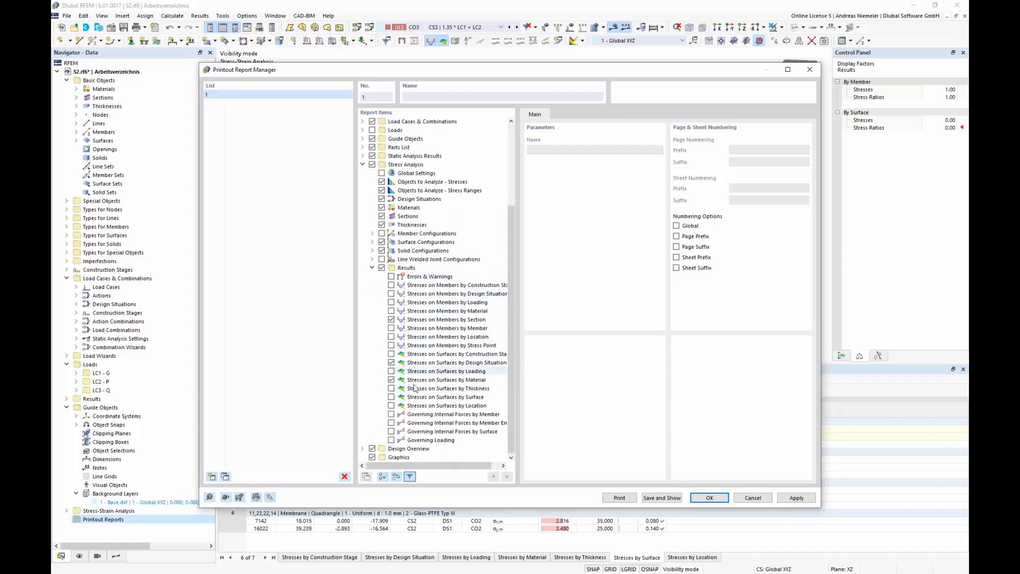
click(391, 363)
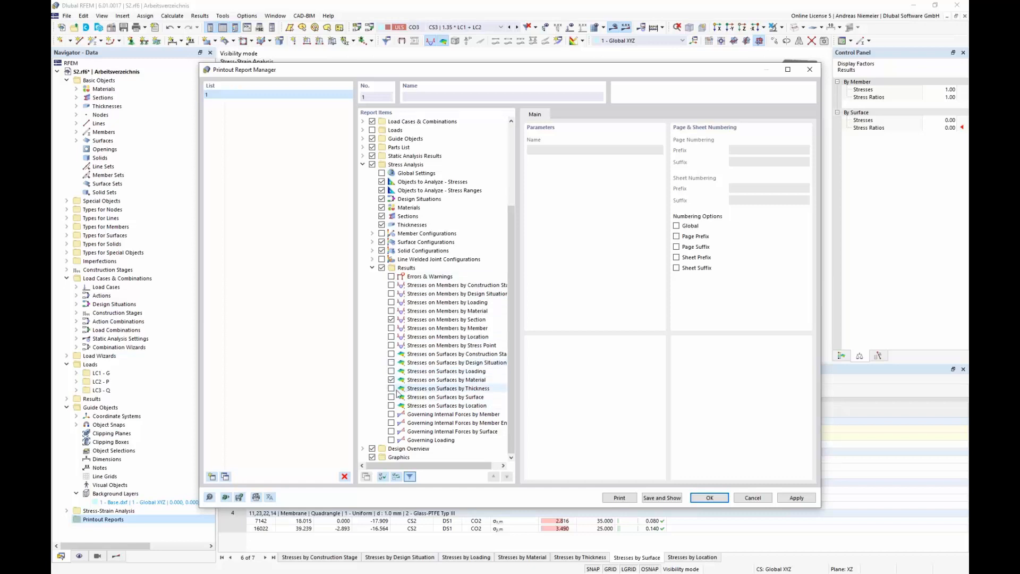
click(391, 379)
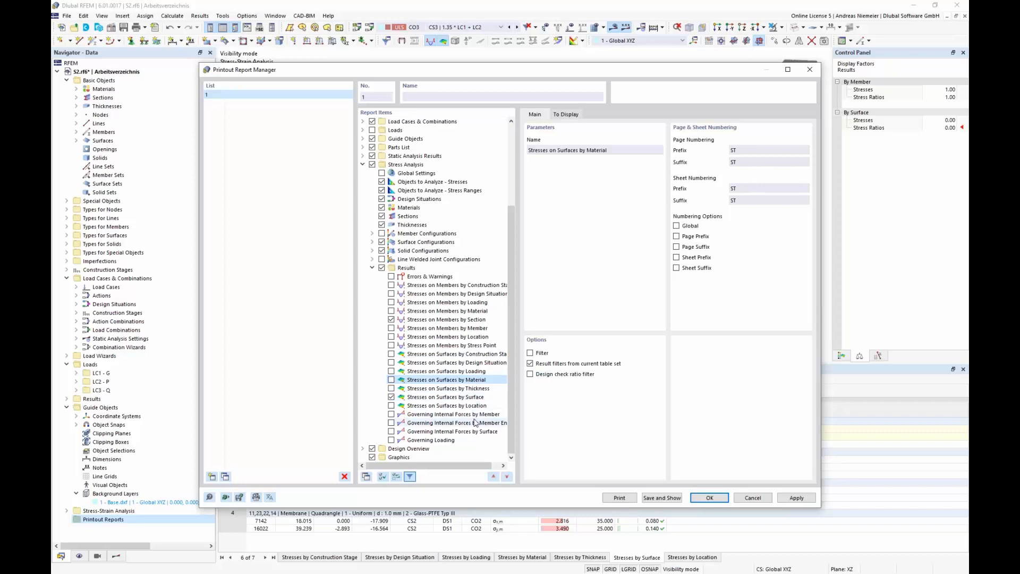
click(660, 498)
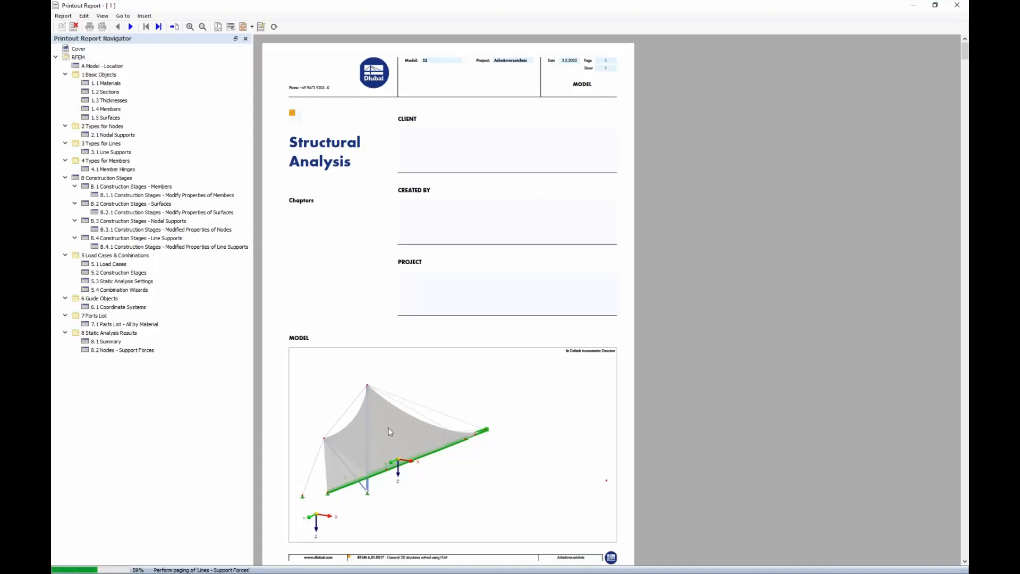
Look through the printout report from the cover and contents to the member, surface, support and construction stage tables
scroll(429, 256, down, 6)
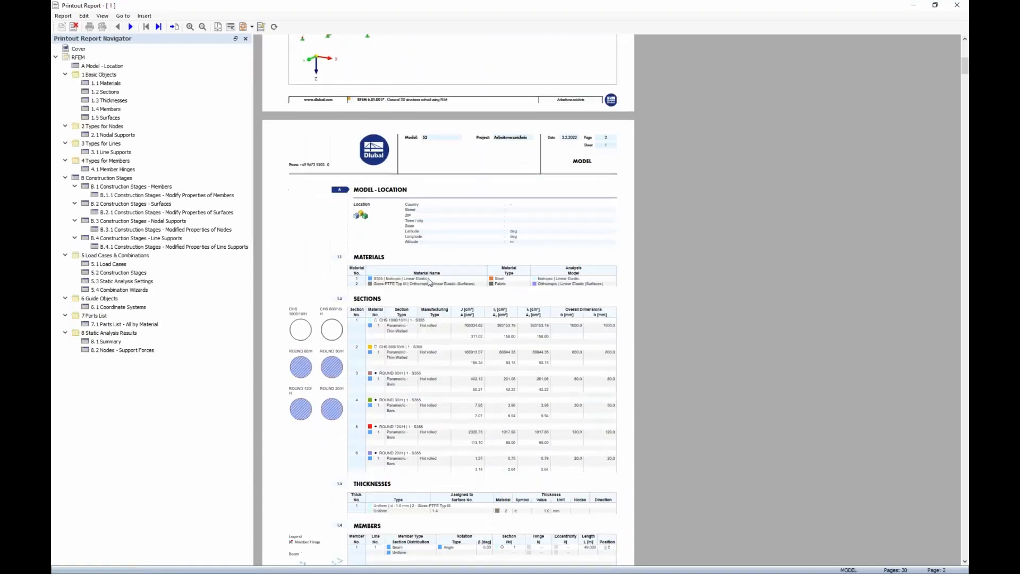
scroll(431, 255, up, 6)
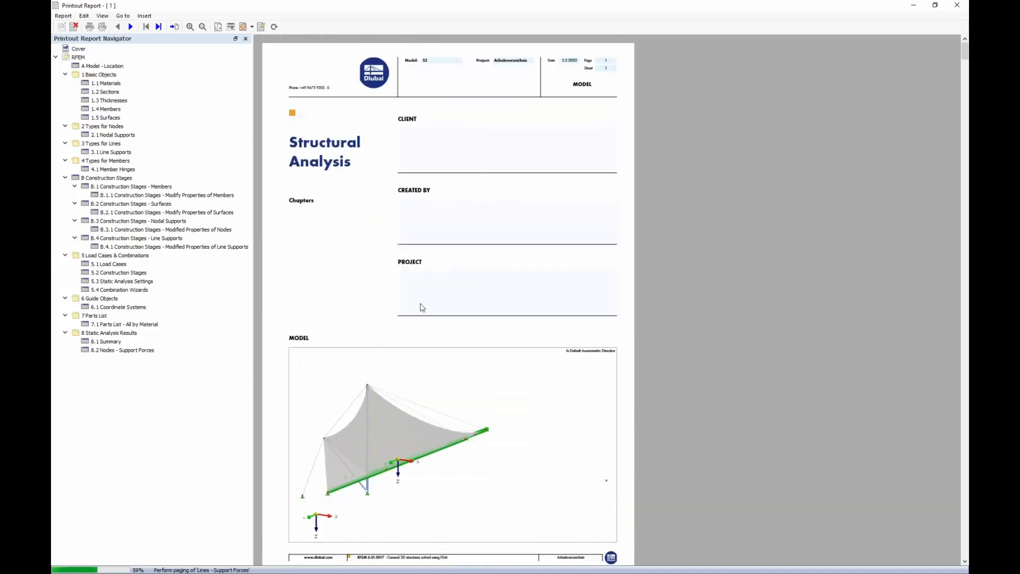
scroll(411, 263, down, 8)
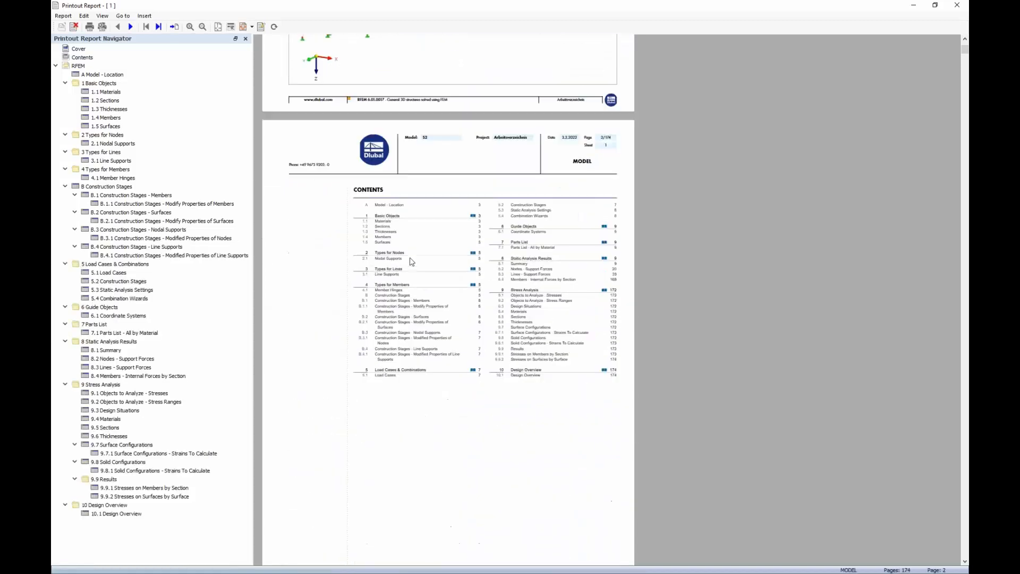
scroll(454, 271, down, 10)
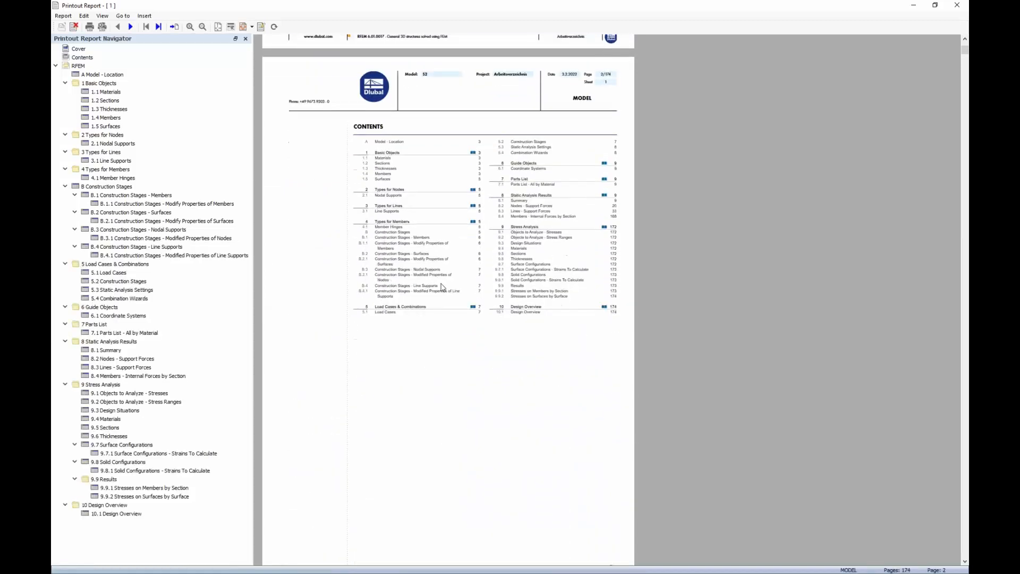
scroll(451, 273, down, 1)
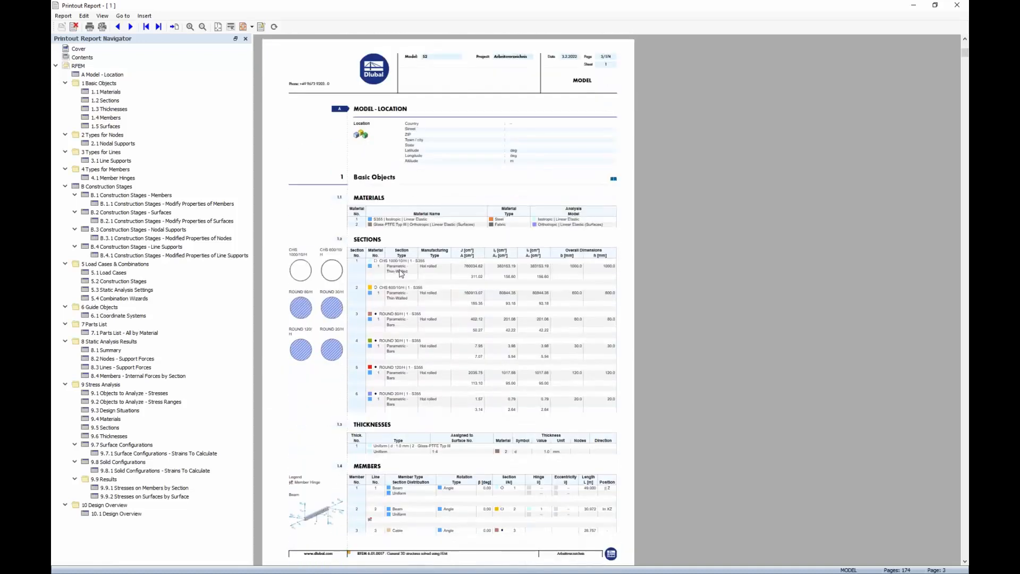
scroll(359, 281, down, 10)
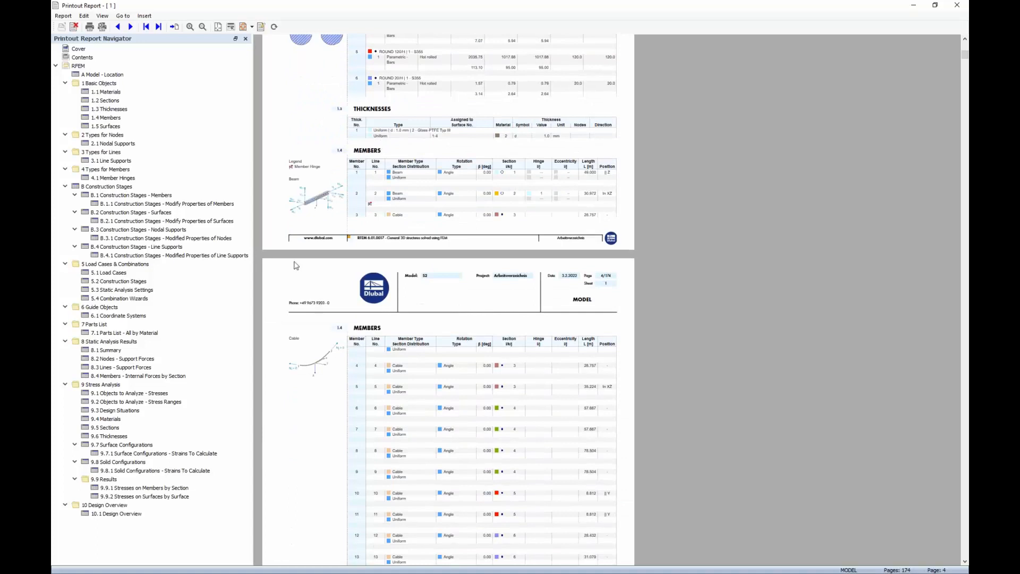
scroll(400, 386, down, 13)
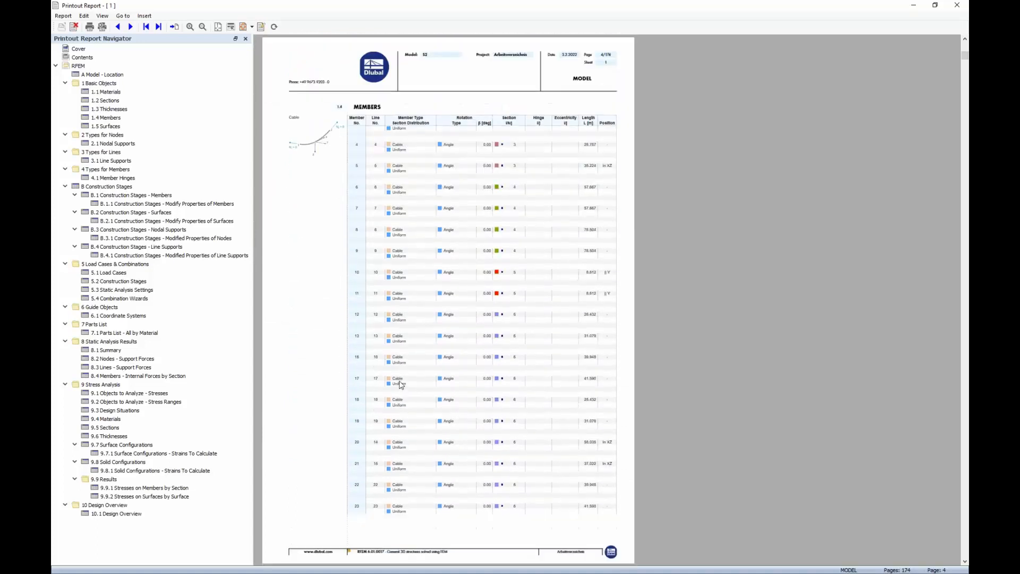
scroll(402, 378, down, 6)
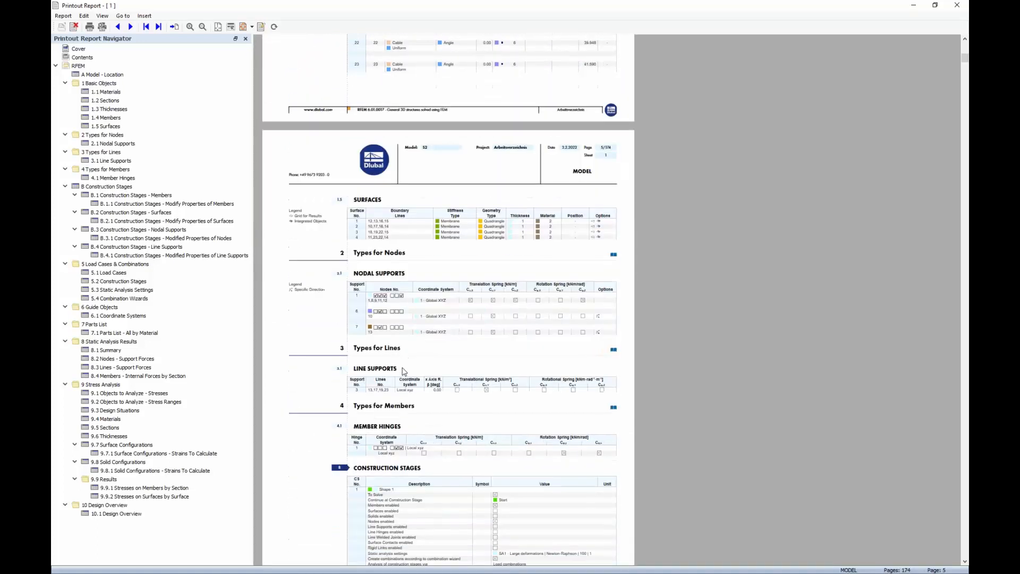
Enlarge the report pages, read the member and surface stress tables and the design overview, and close the report
click(190, 27)
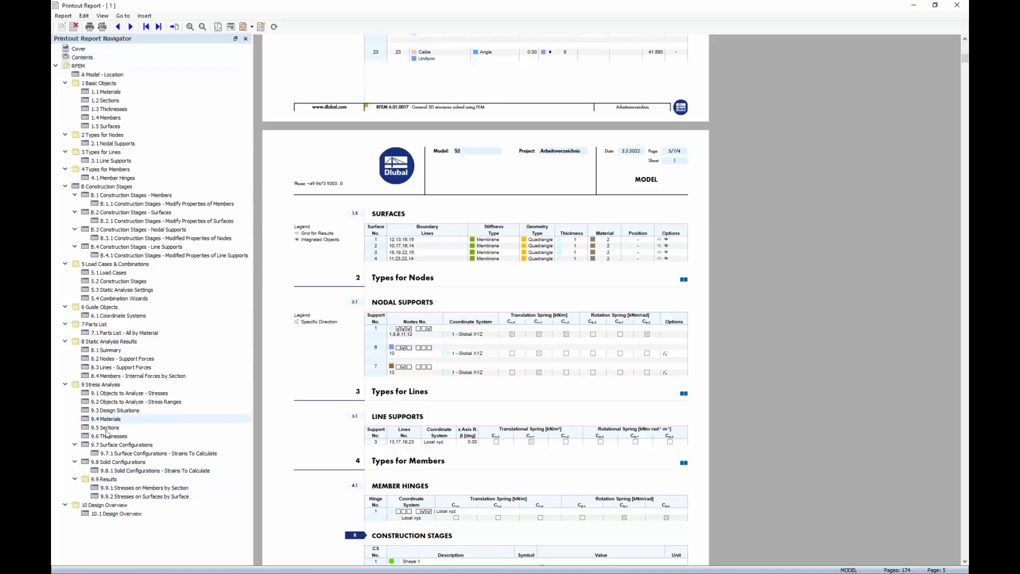
click(128, 488)
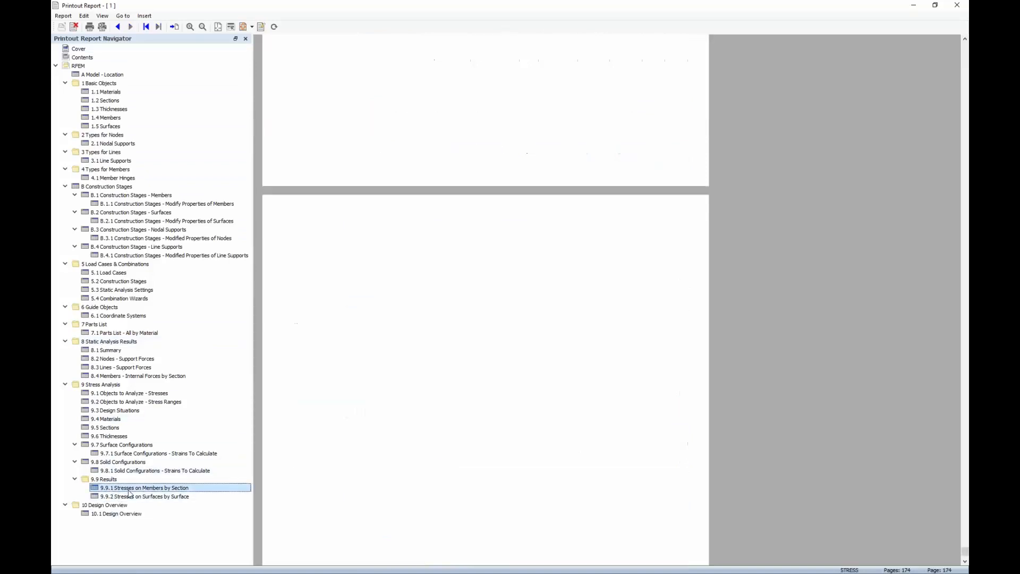
scroll(648, 382, up, 1)
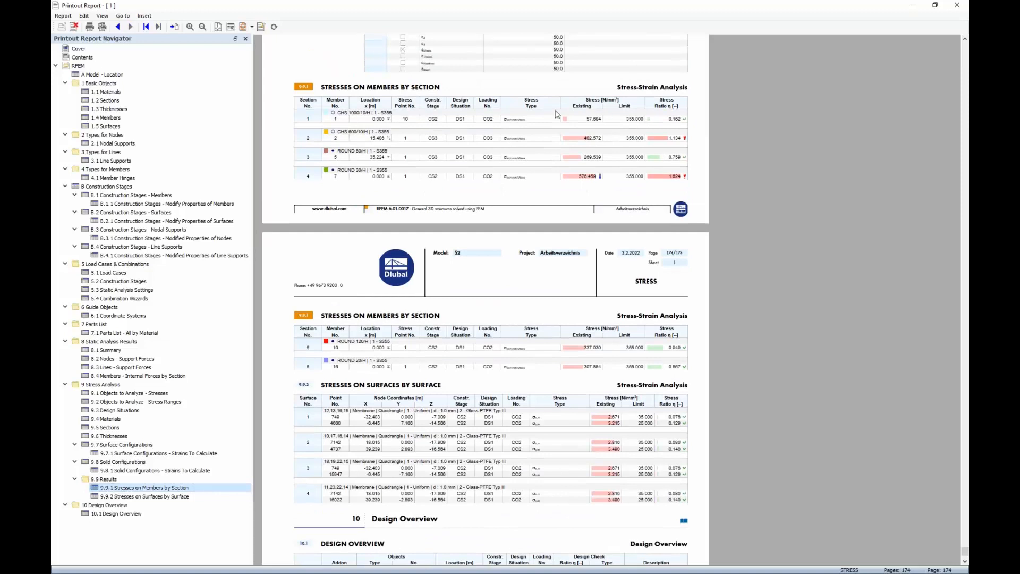
scroll(519, 285, down, 3)
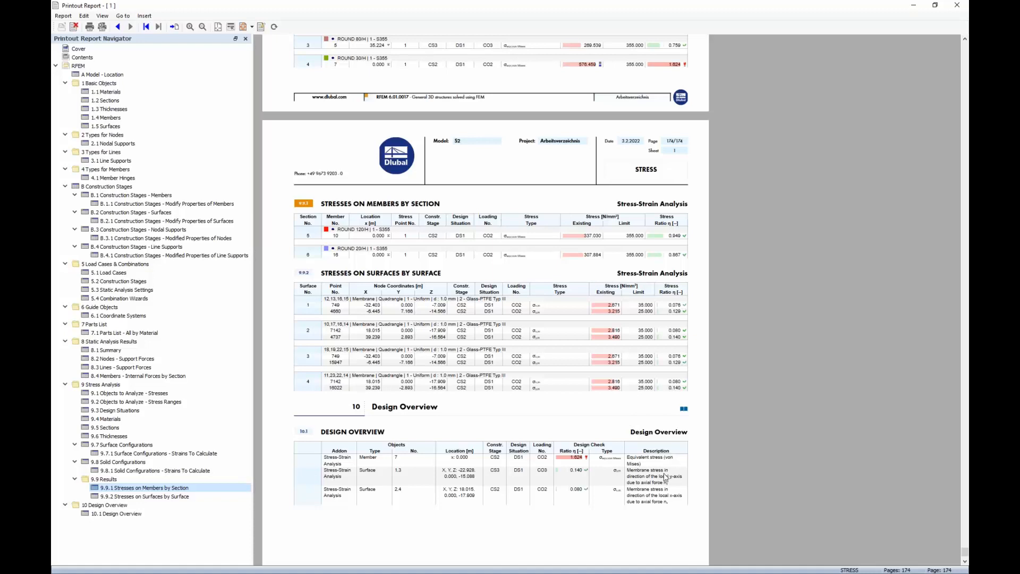
click(74, 27)
Hide the surface results, display the member stress ratios, and frame the model in an oblique view for a graphic
middle_drag(612, 262, 564, 260)
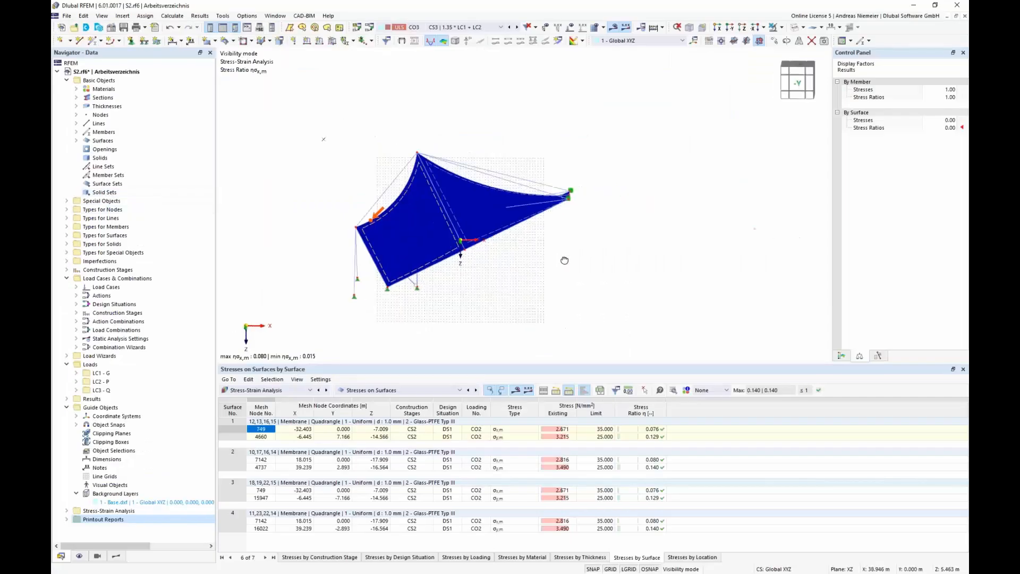
scroll(564, 259, down, 1)
middle_drag(505, 281, 500, 317)
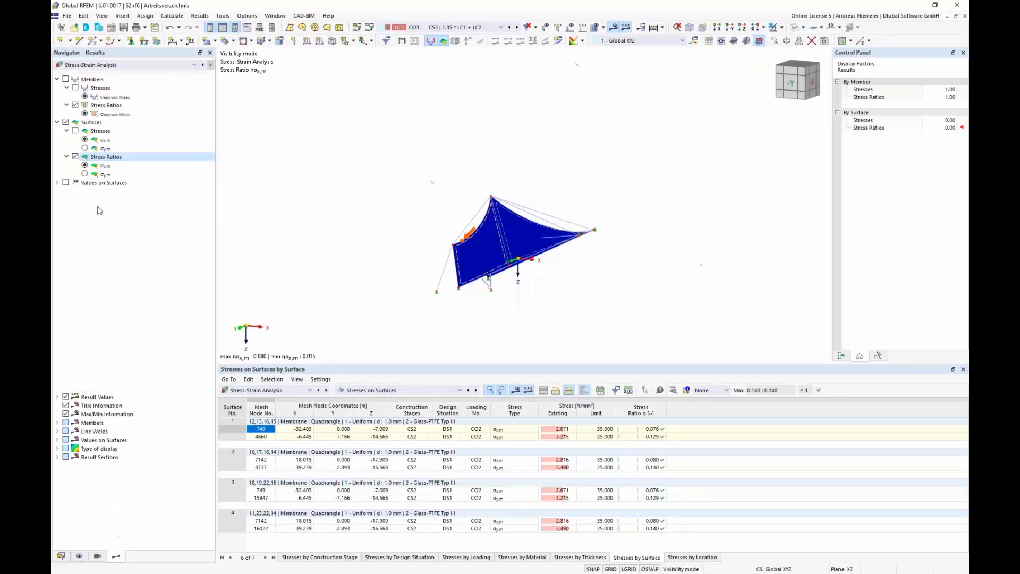
click(65, 122)
click(67, 80)
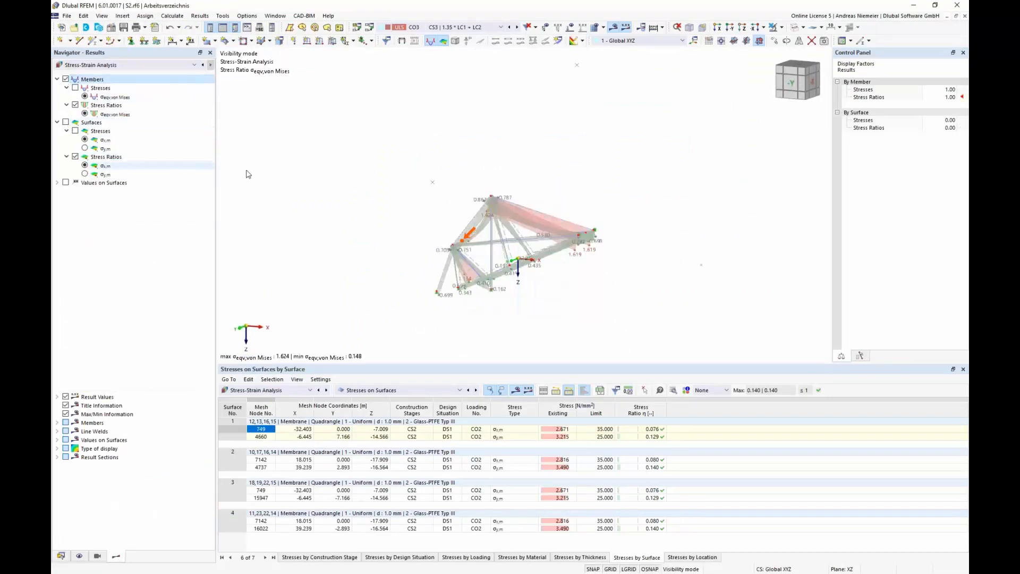
ctrl+middle_drag(469, 136, 470, 180)
scroll(453, 261, up, 2)
scroll(452, 263, up, 3)
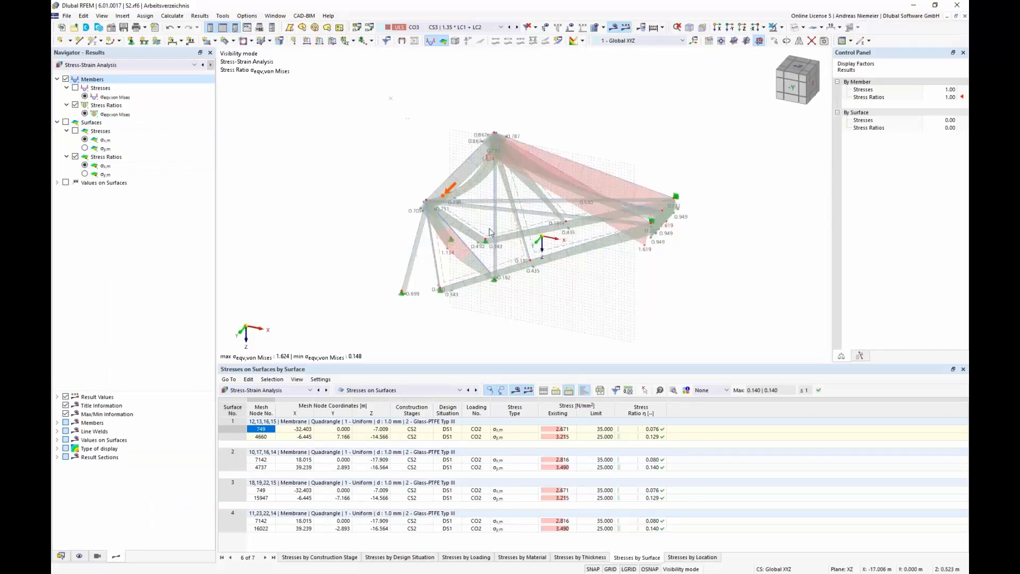
Send the member stress ratio graphic to the printout report as a window-filling picture with a height ratio of 50%
click(145, 27)
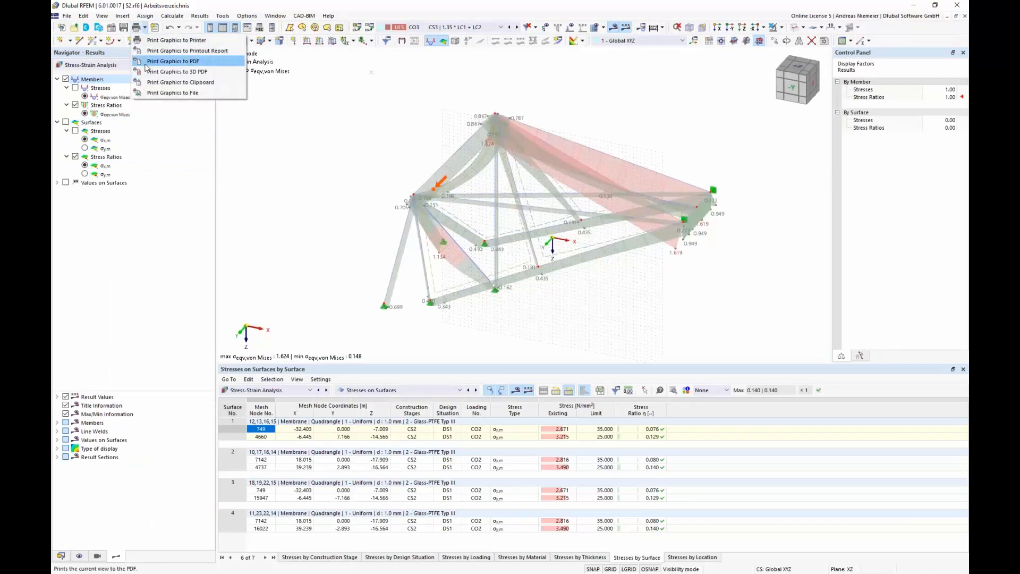
click(169, 52)
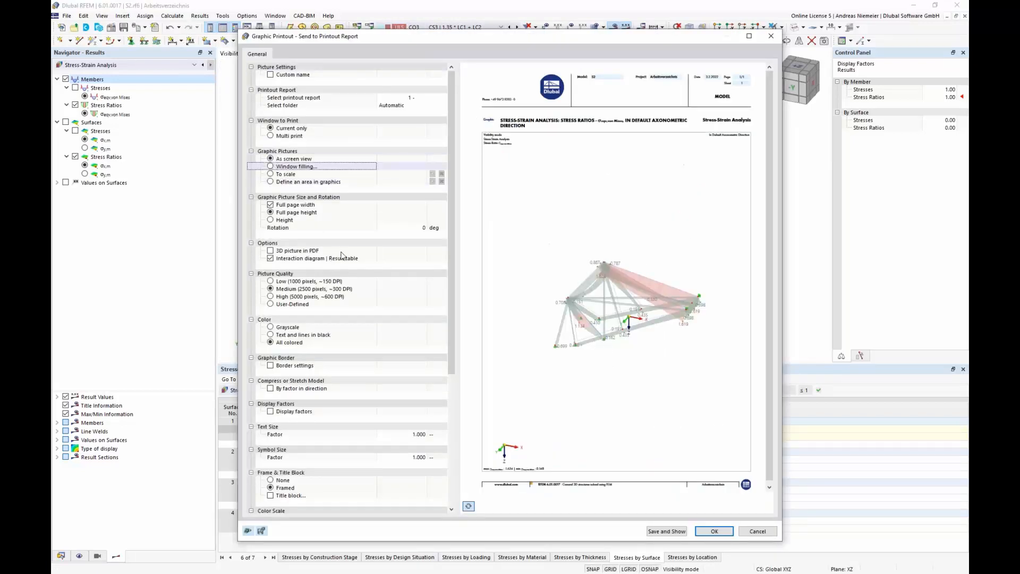
click(282, 220)
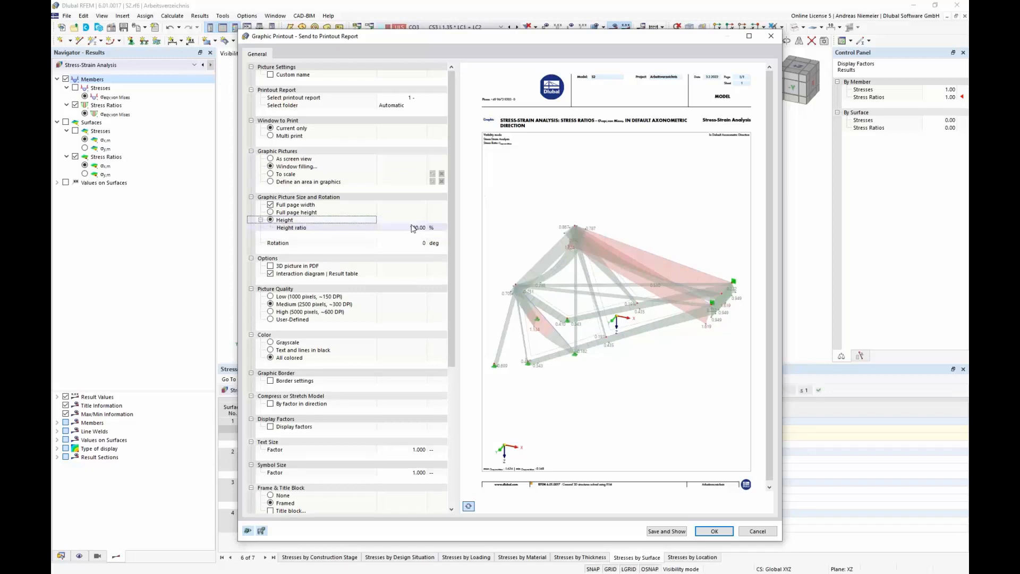
click(417, 229)
text(50)
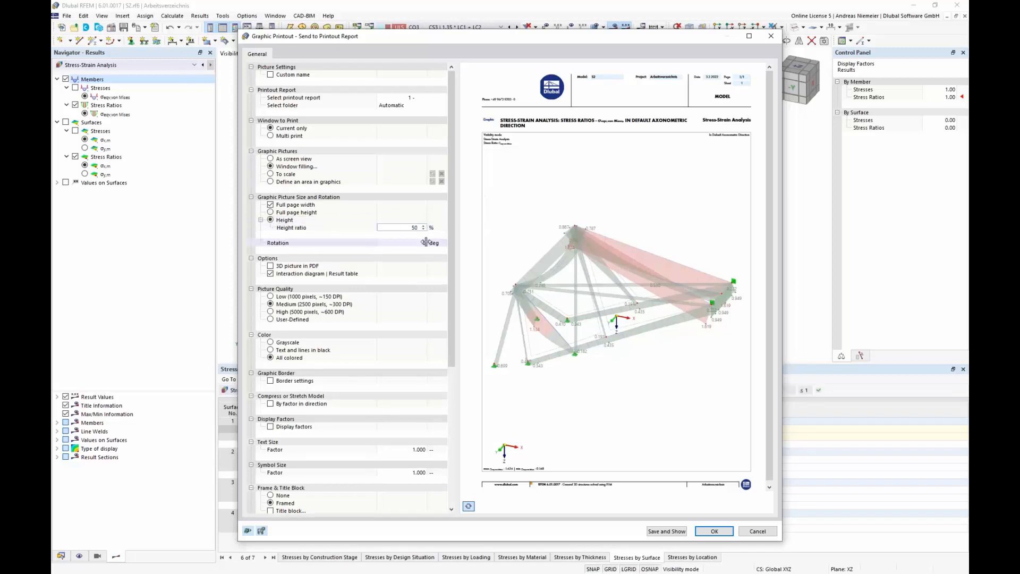
key(Tab)
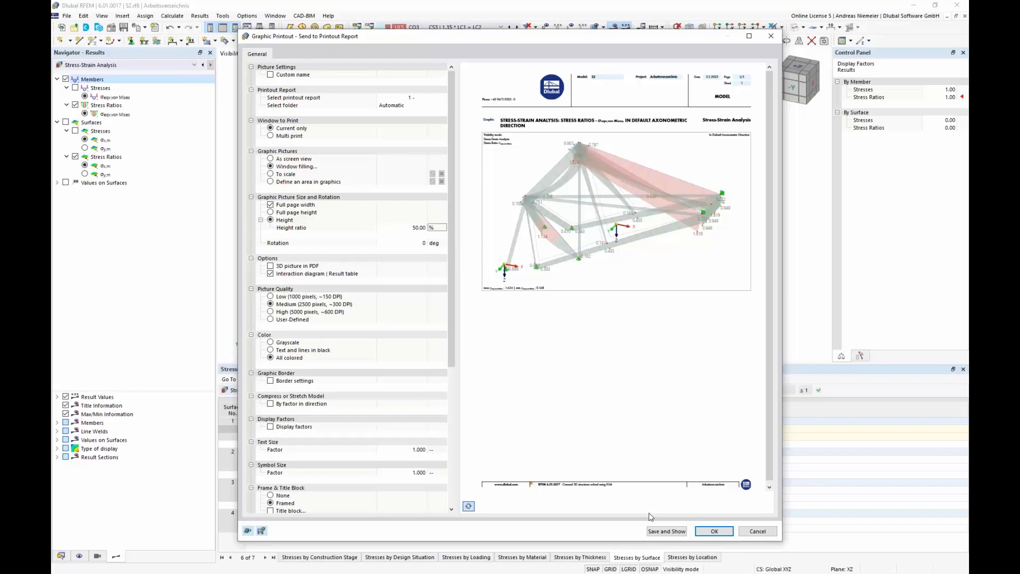
click(712, 531)
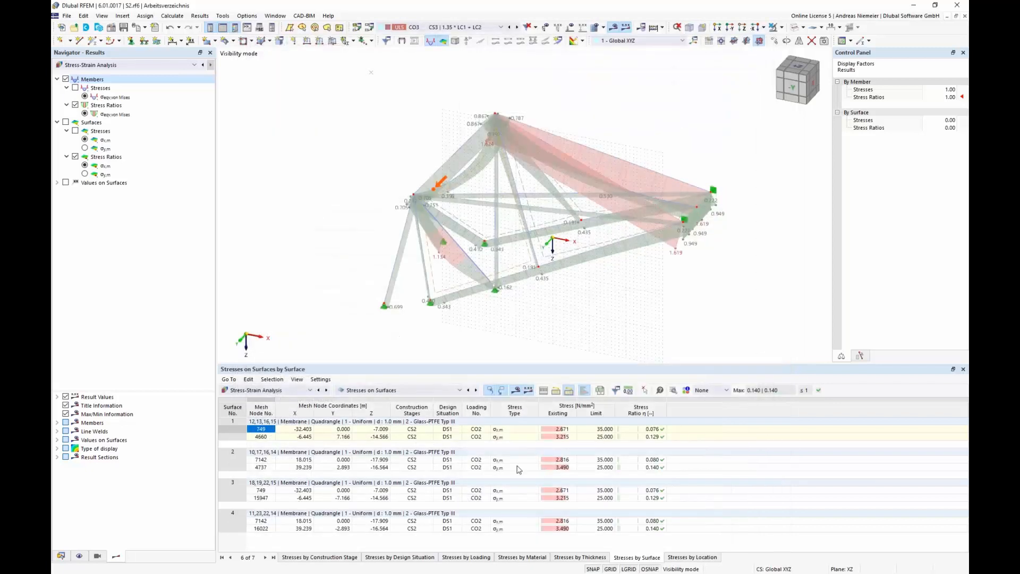
Display the surface stress ratios instead of the member results, viewed in direction +Z, with only extreme values on the surfaces
click(65, 79)
click(65, 122)
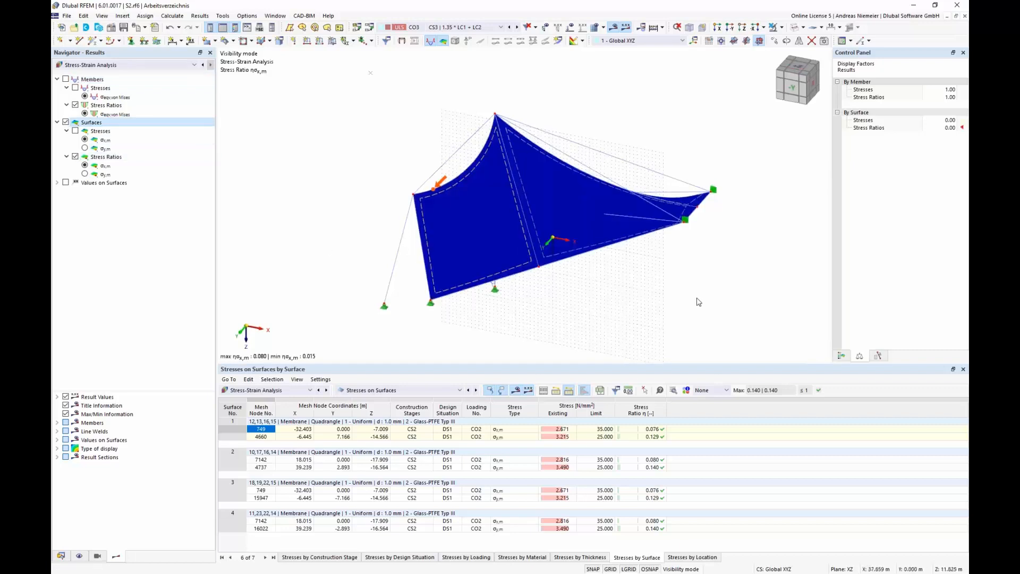
click(799, 71)
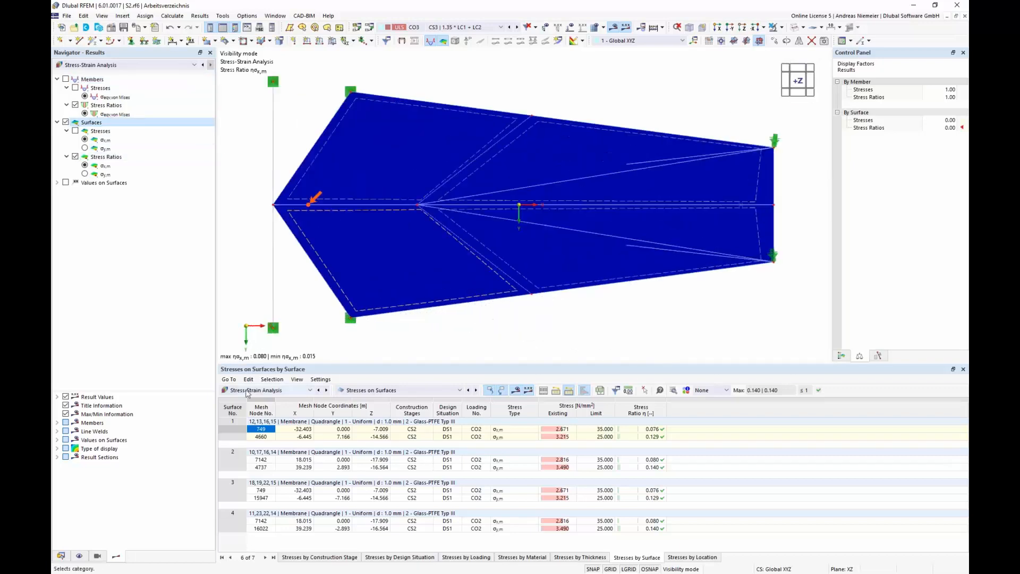
click(70, 183)
click(65, 182)
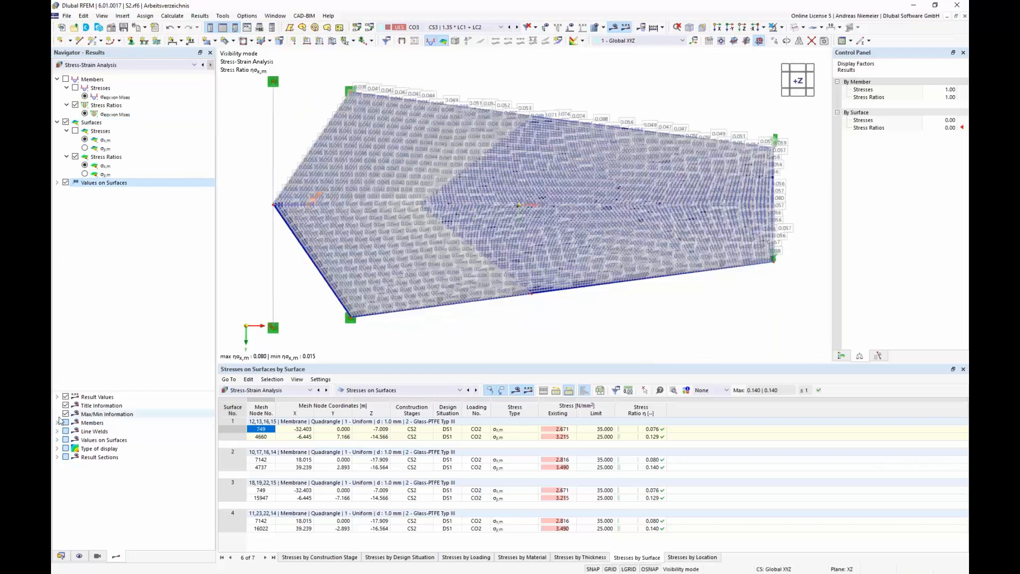
click(57, 440)
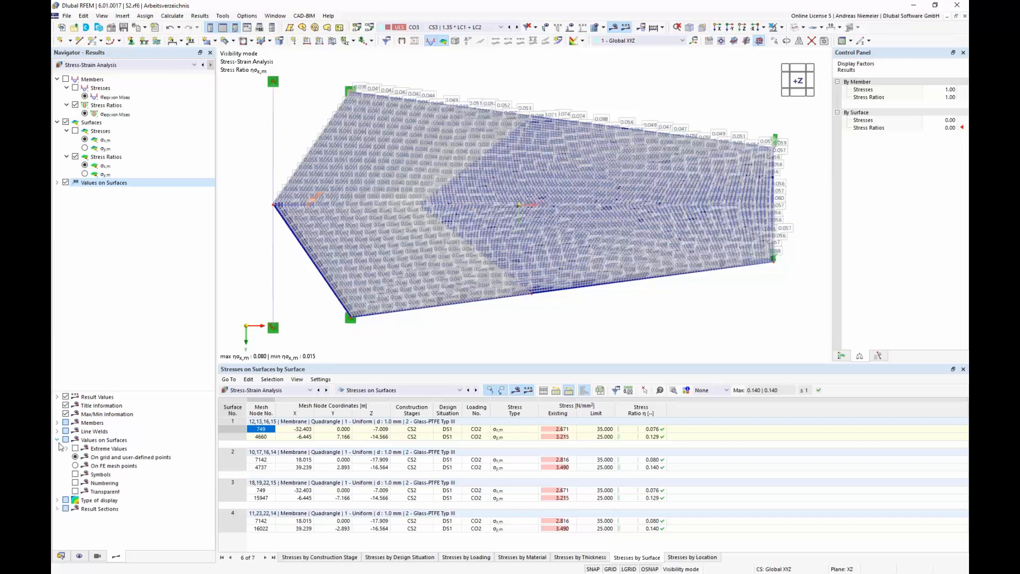
click(76, 449)
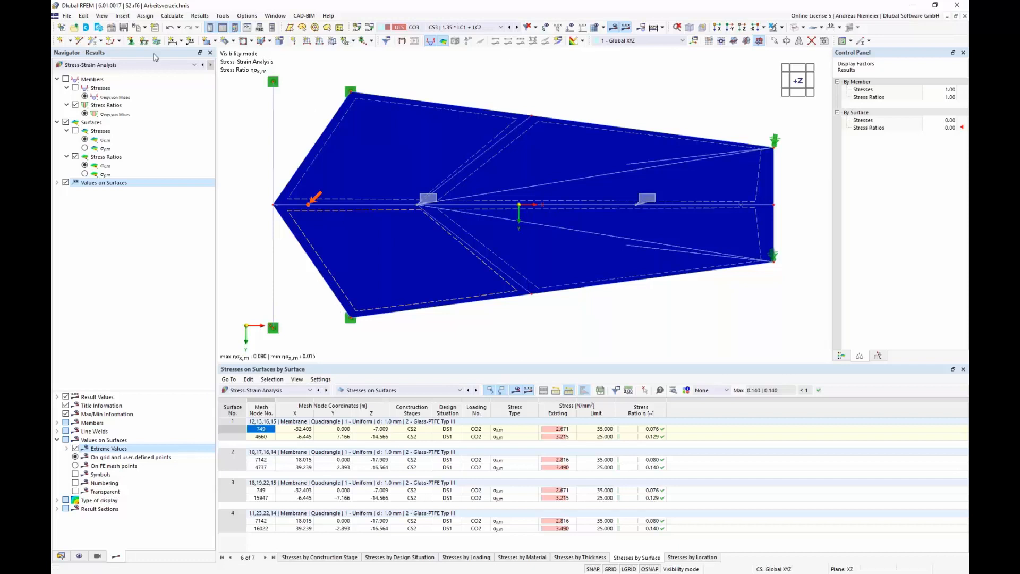
Add the surface stress ratio graphics for σx,m and σy,m to the printout report, then save and show it
click(136, 27)
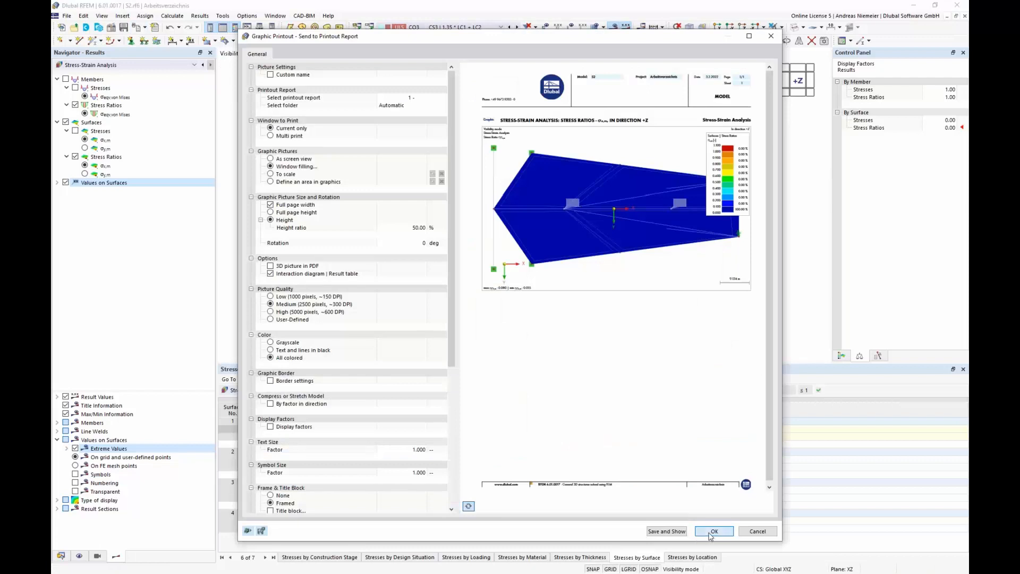
click(711, 531)
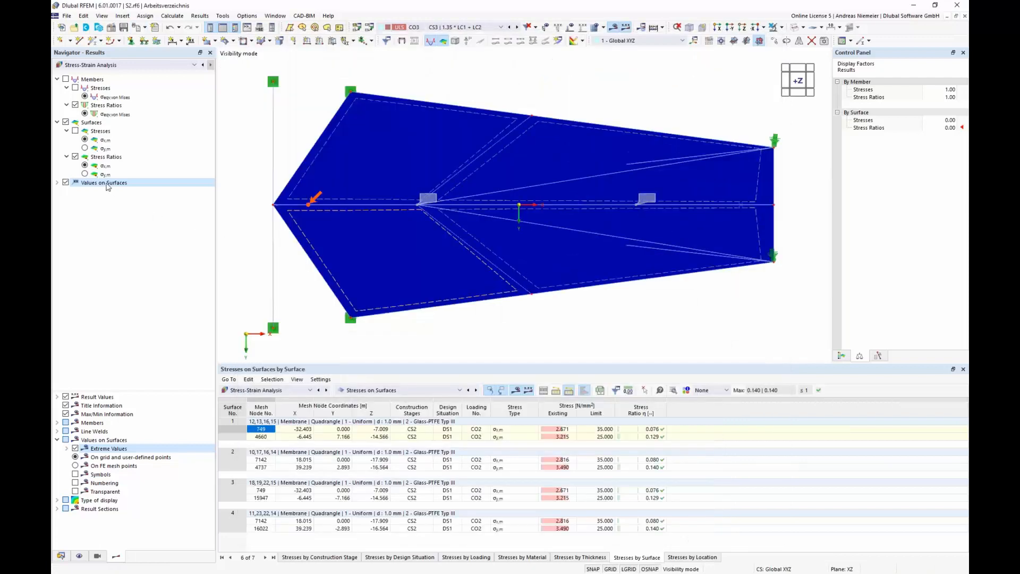
click(91, 175)
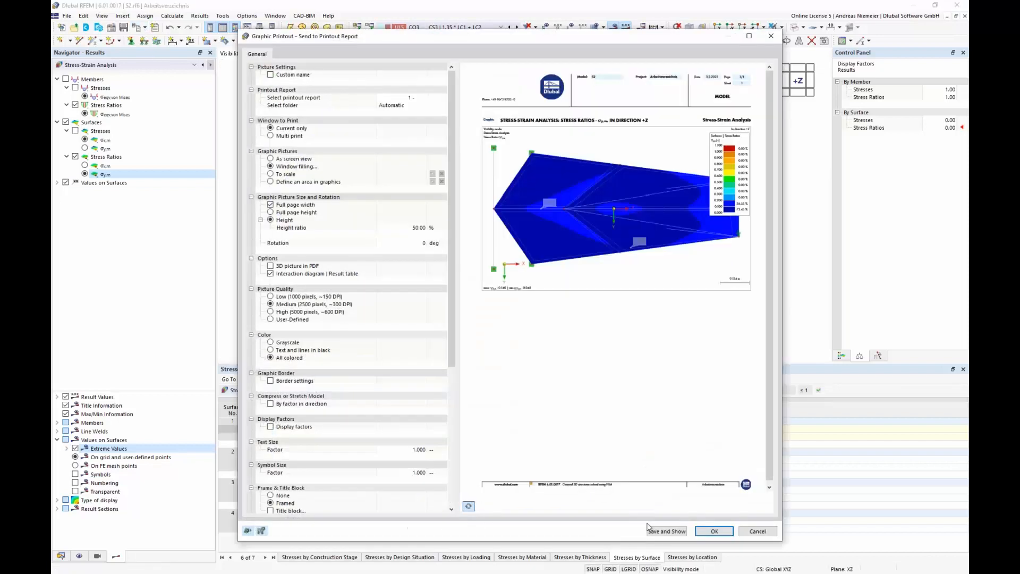
click(660, 533)
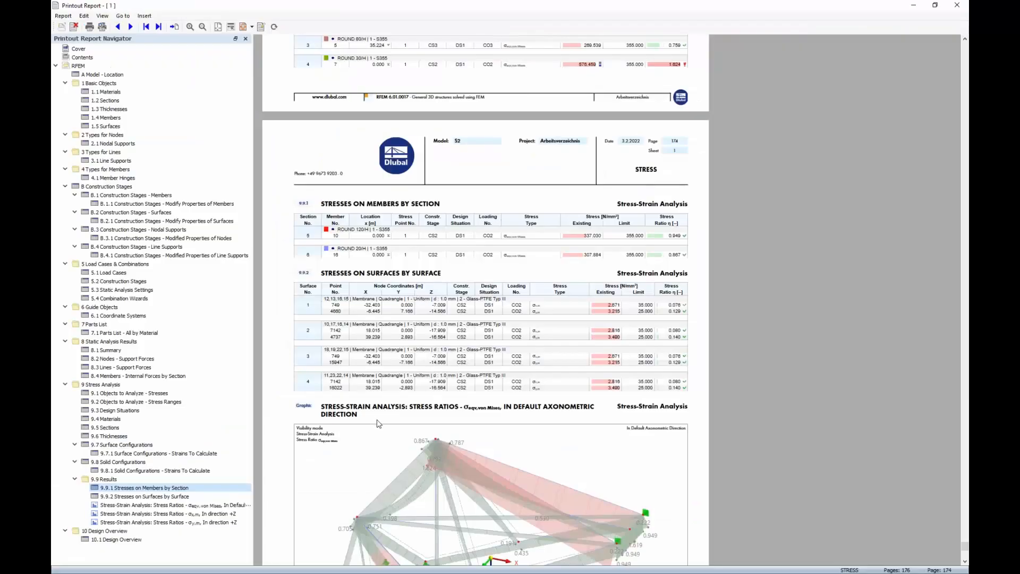
Look through the member and surface stress ratio graphics and the neighbouring result tables in the printout report
scroll(446, 316, down, 5)
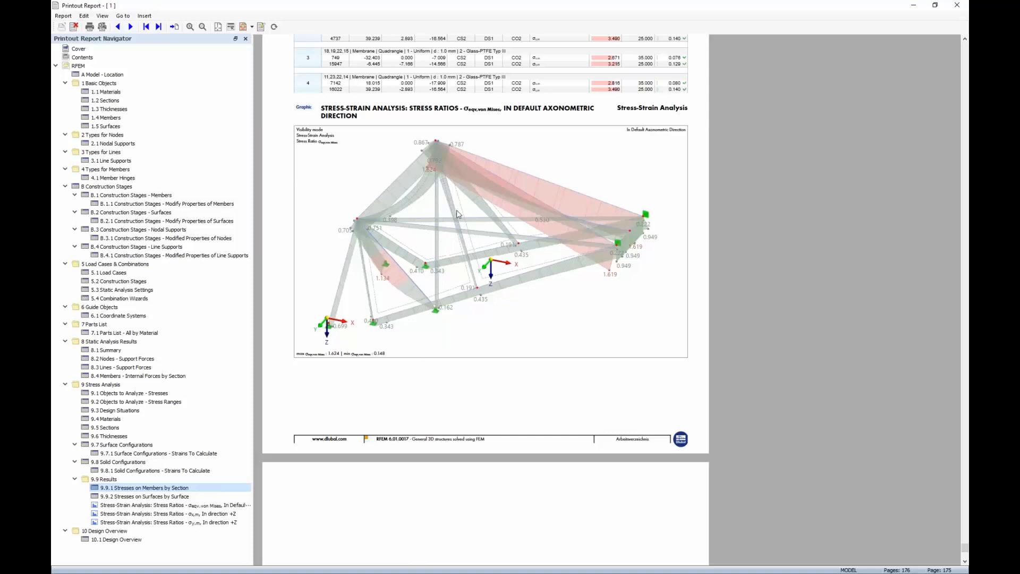
scroll(459, 214, up, 10)
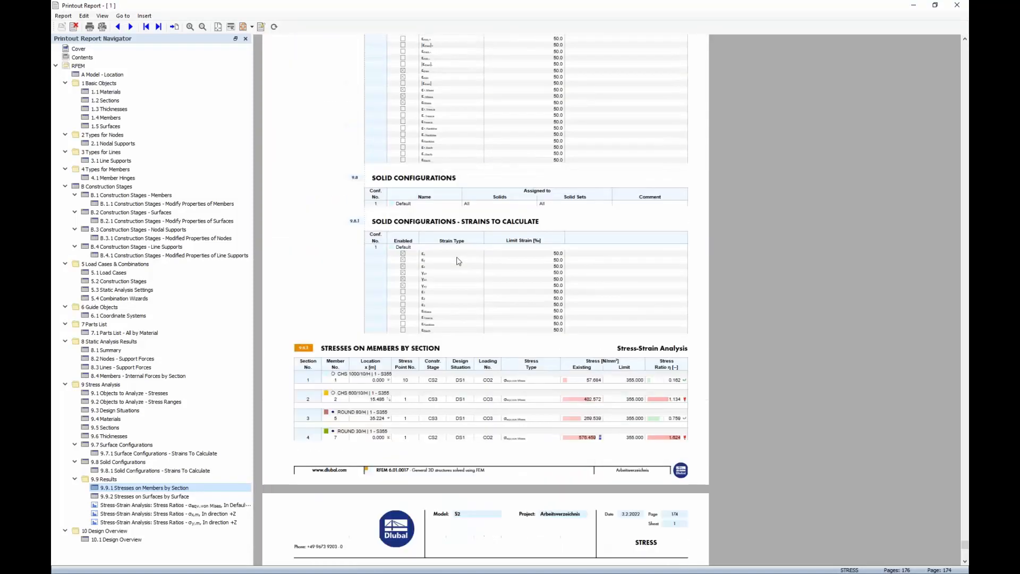
scroll(459, 262, down, 10)
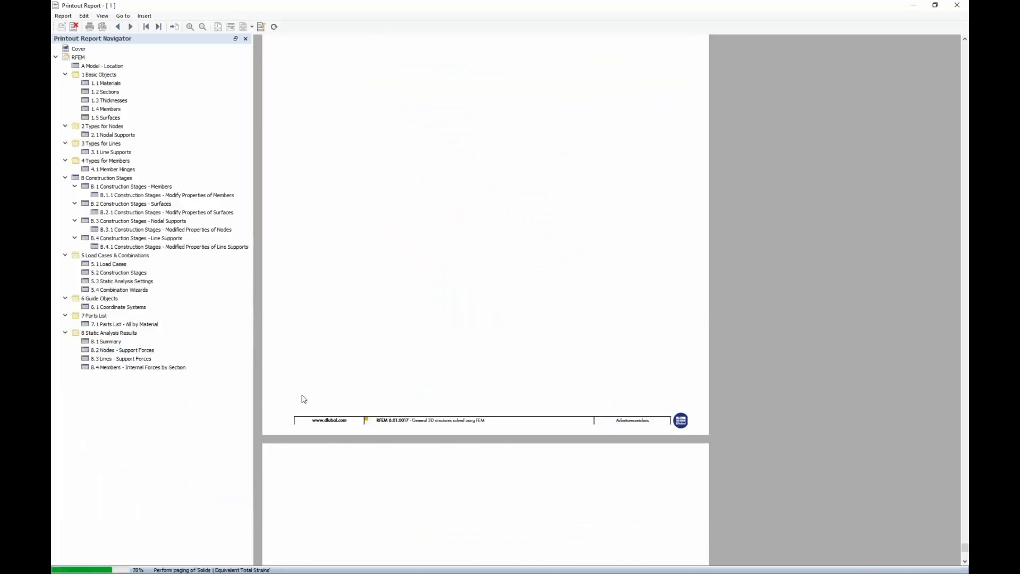
click(186, 514)
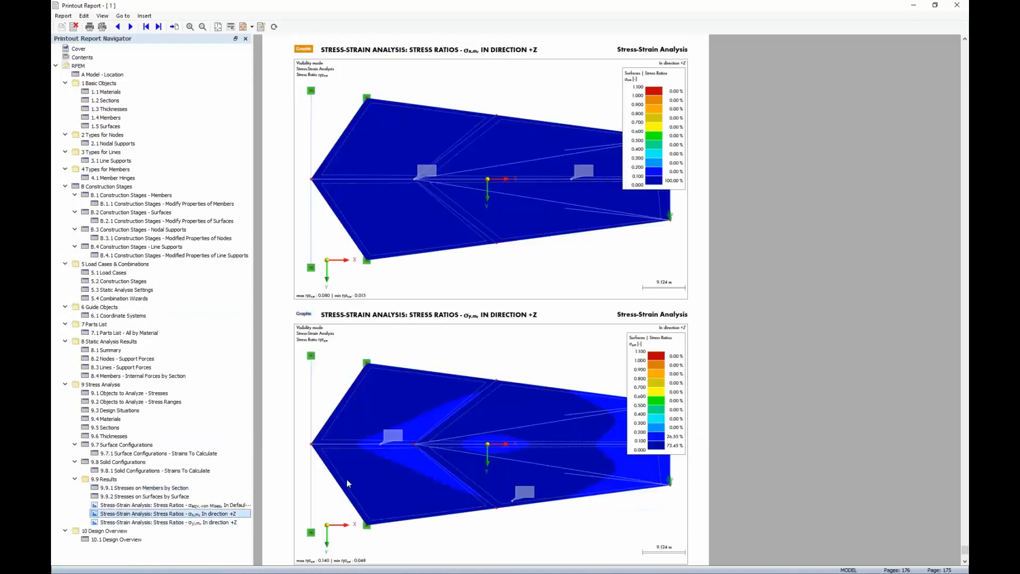
scroll(413, 356, down, 5)
scroll(413, 356, up, 4)
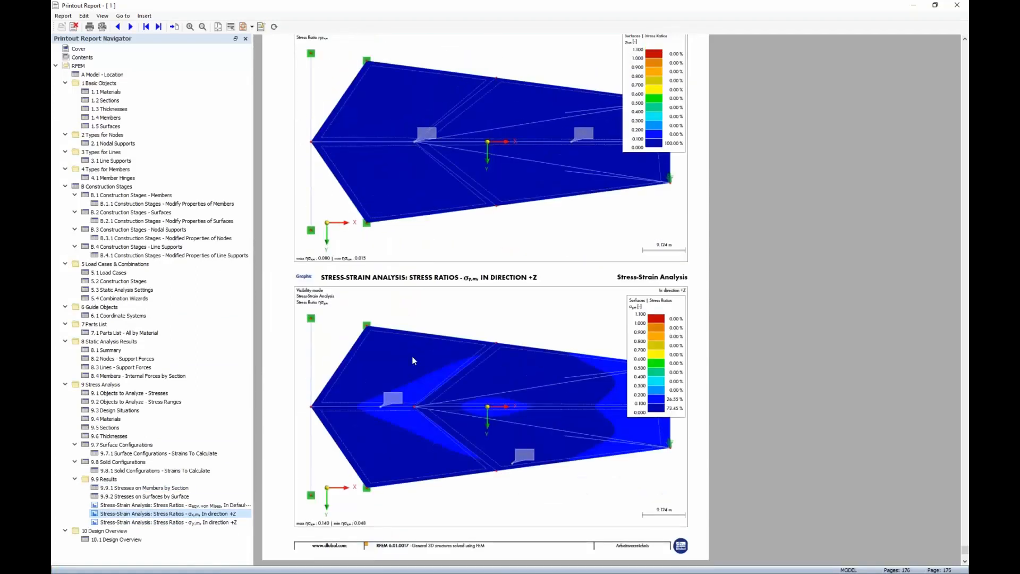
click(202, 26)
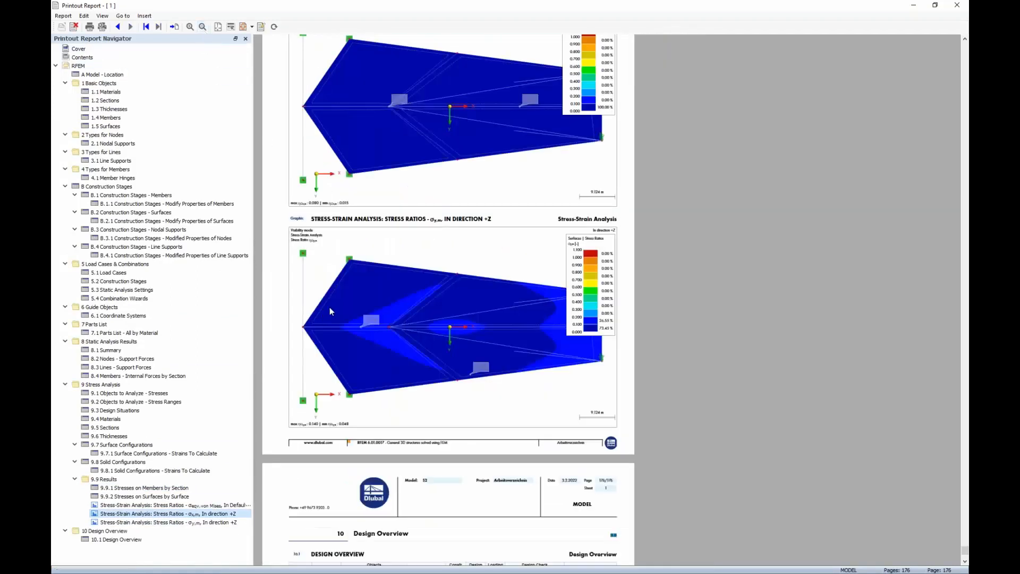
scroll(393, 321, up, 2)
scroll(393, 324, up, 2)
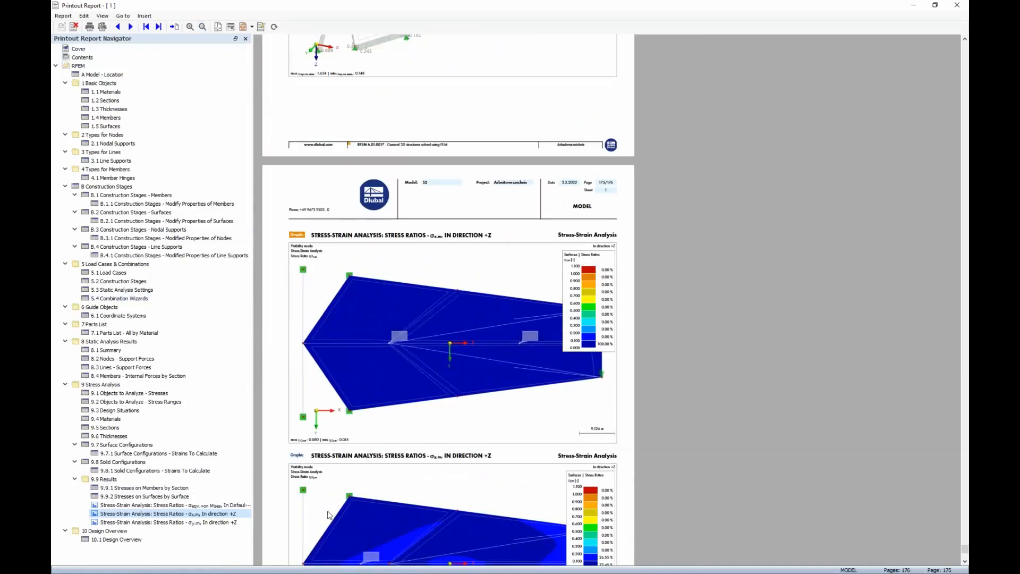
scroll(306, 374, down, 2)
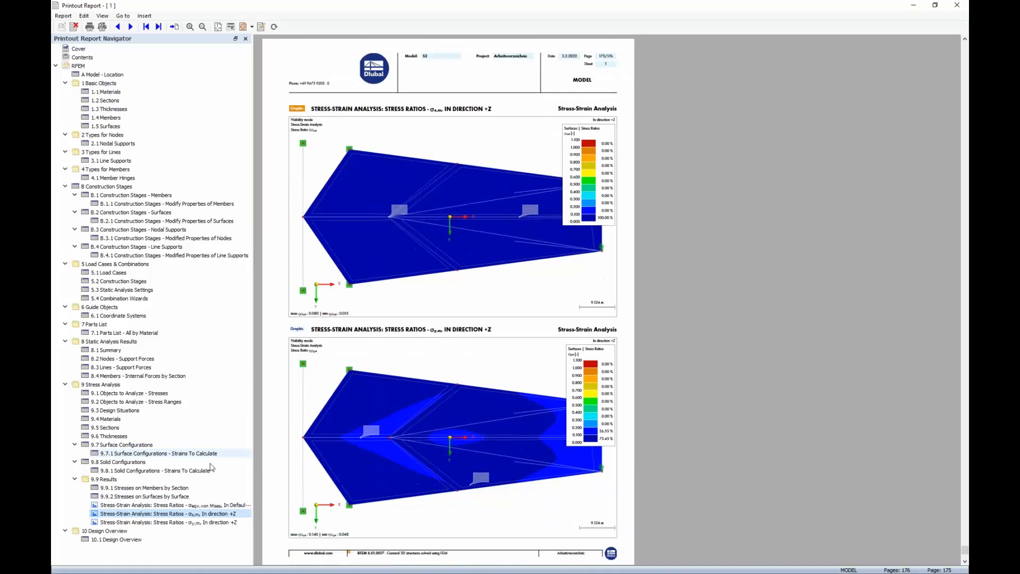
Place the color scale outside the graphic picture for both the σx,m and σy,m stress ratio graphics in the report
click(207, 522)
scroll(610, 302, up, 3)
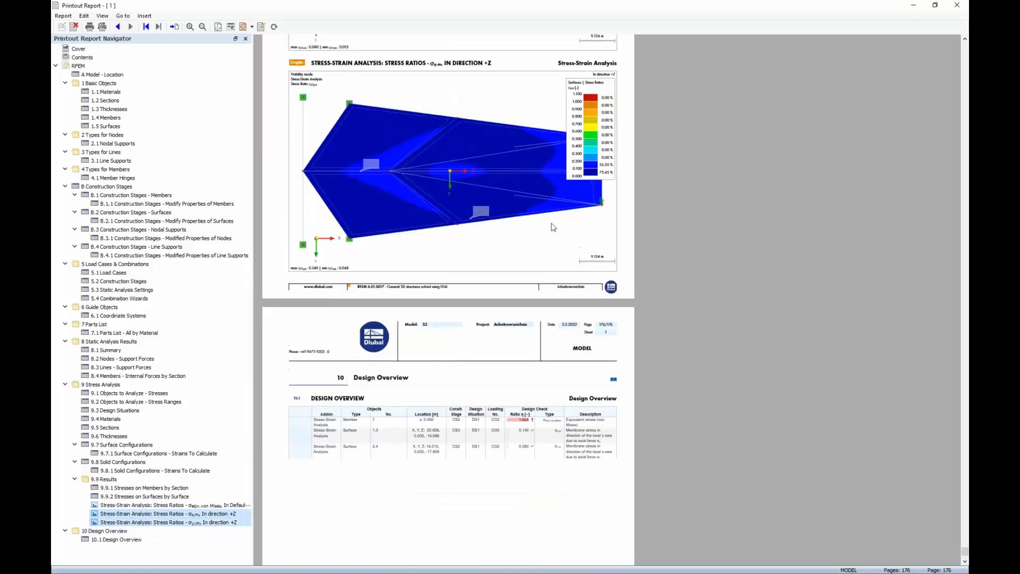
scroll(610, 301, up, 1)
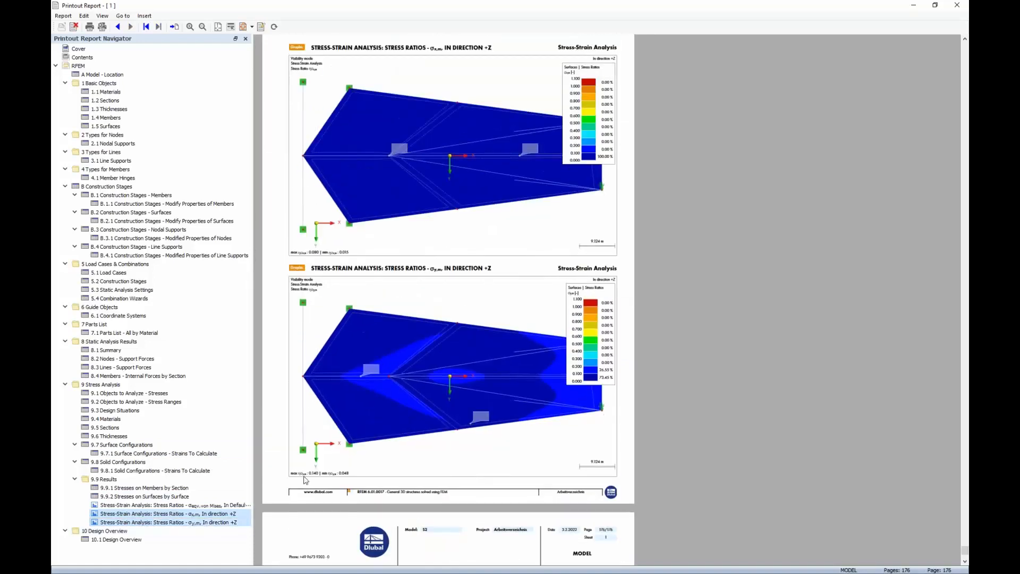
right_click(202, 513)
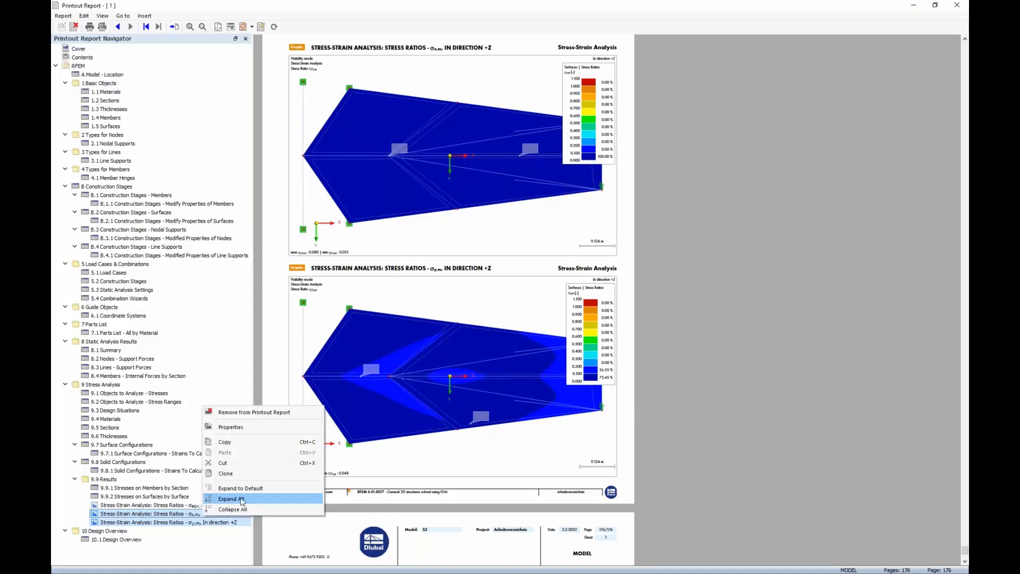
click(261, 434)
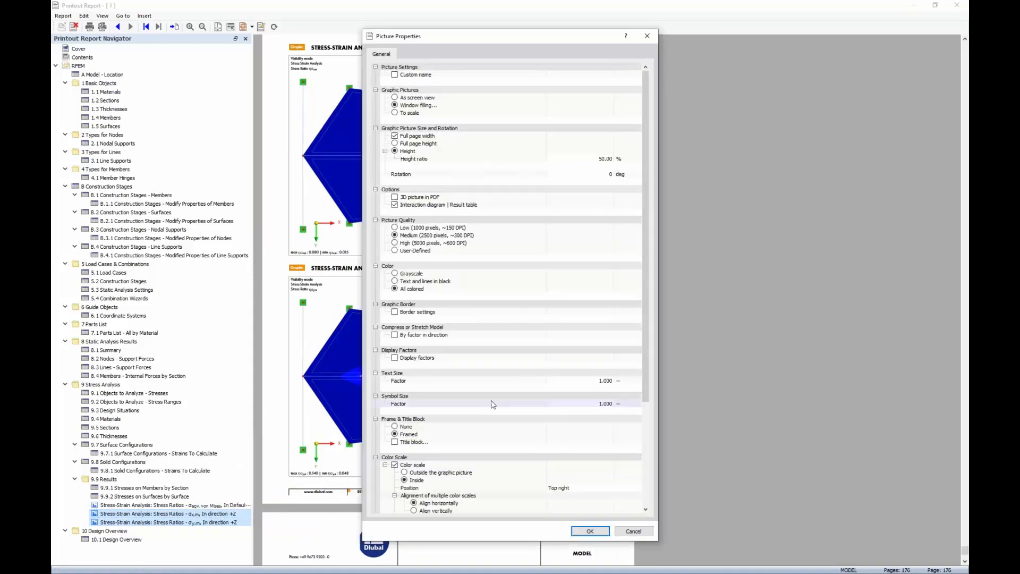
scroll(493, 405, down, 6)
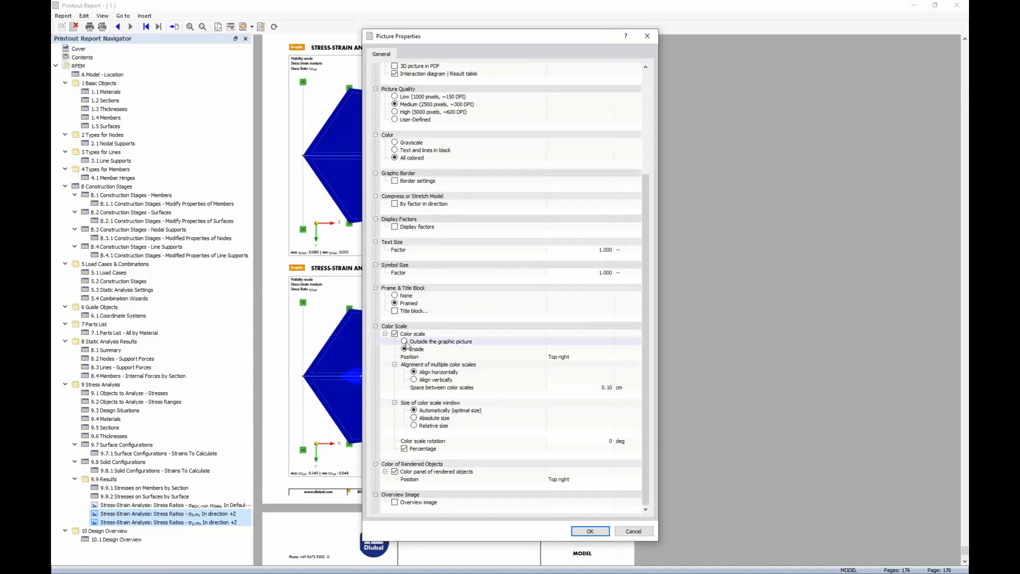
click(404, 341)
click(589, 531)
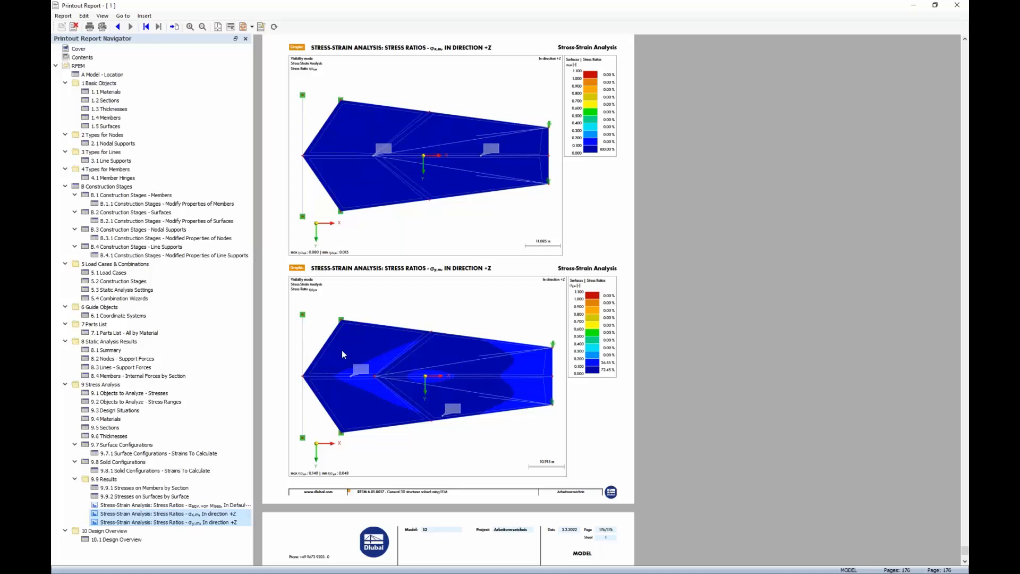
Insert the PDF file King Fahd Stadium on Behance from the desktop folder RFEM6 FF RWIND Webinar into the printout report
click(144, 15)
click(161, 84)
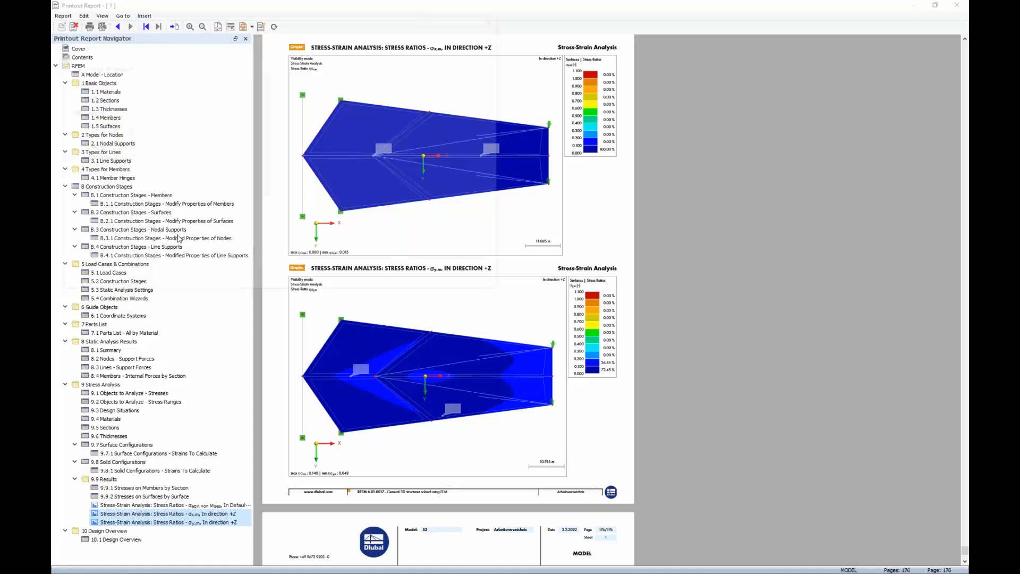
scroll(100, 88, up, 5)
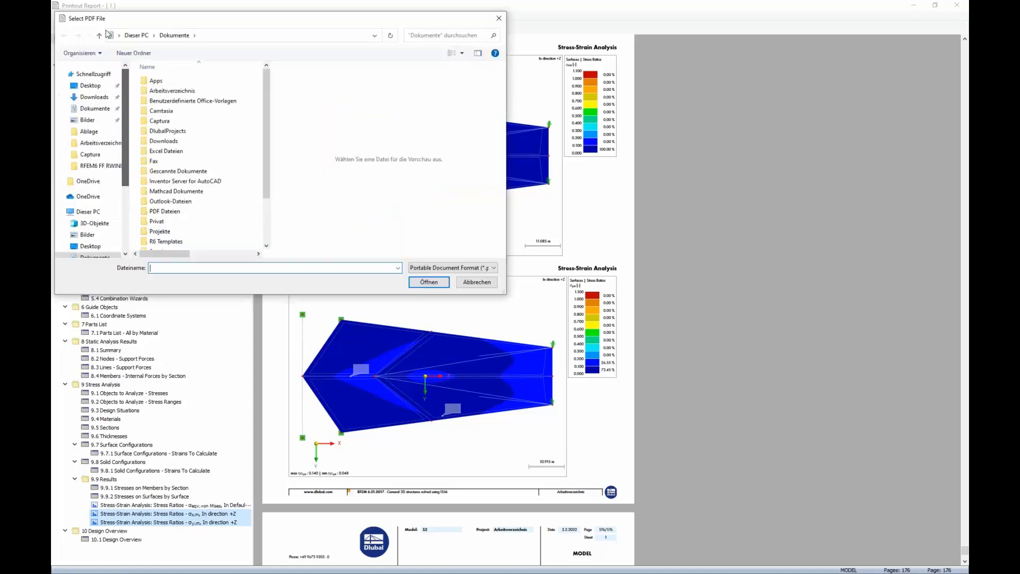
click(100, 87)
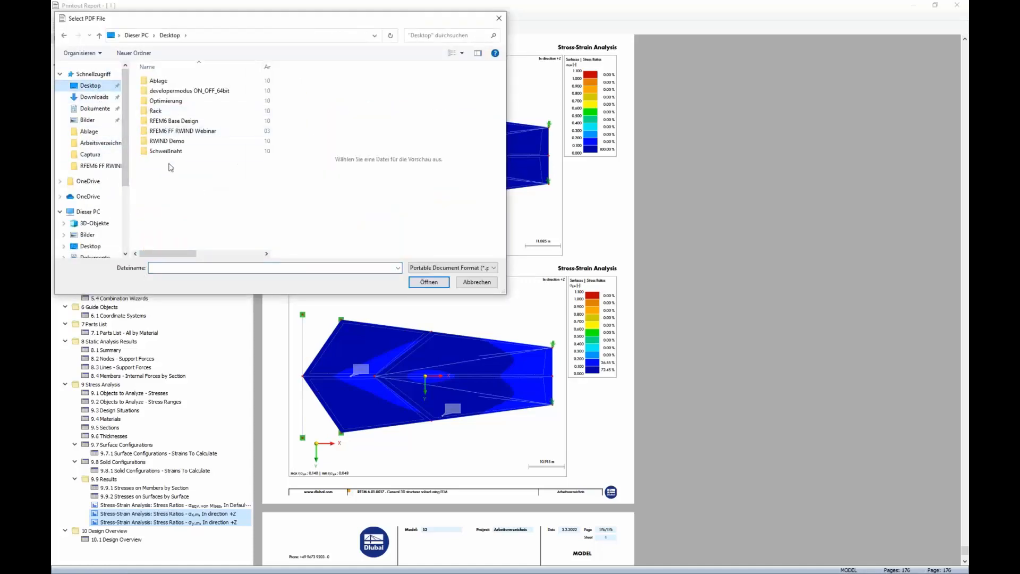
double_click(159, 131)
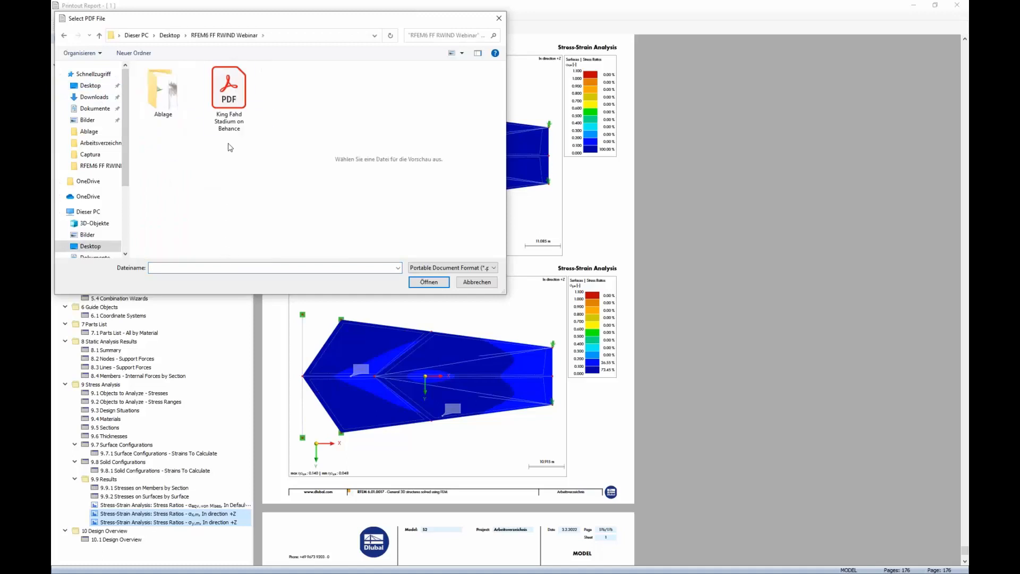
click(229, 114)
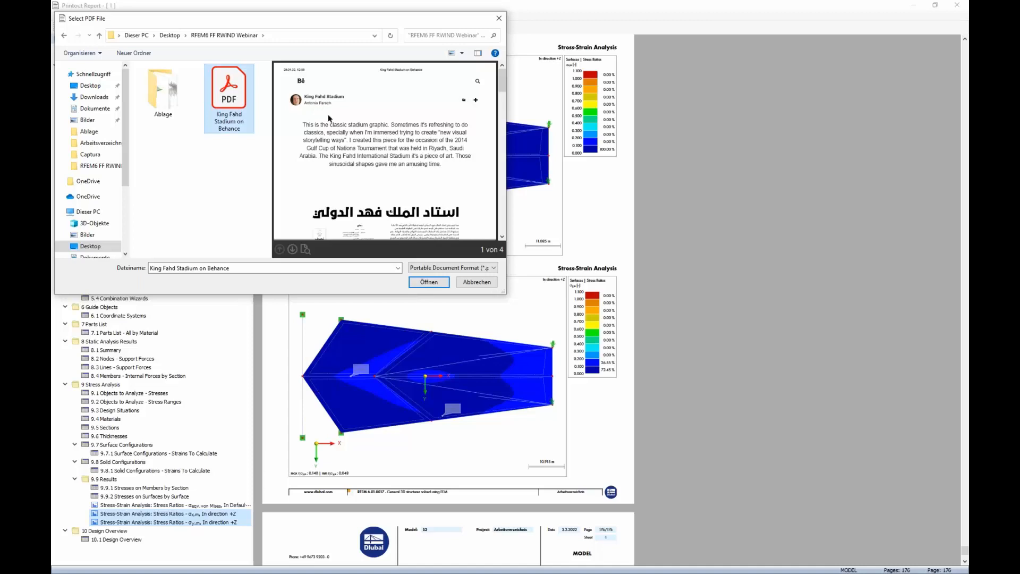
scroll(375, 148, down, 6)
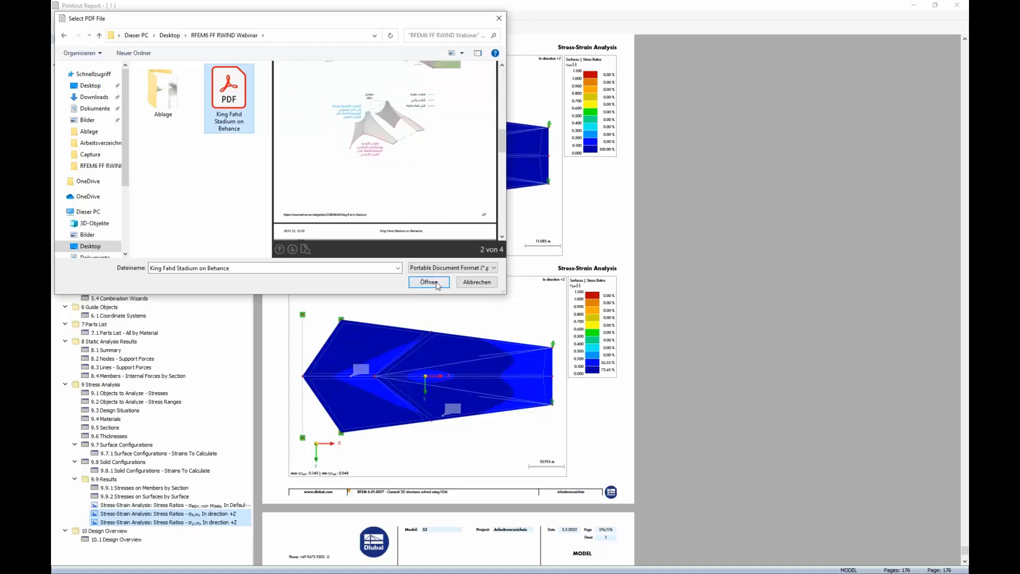
click(429, 281)
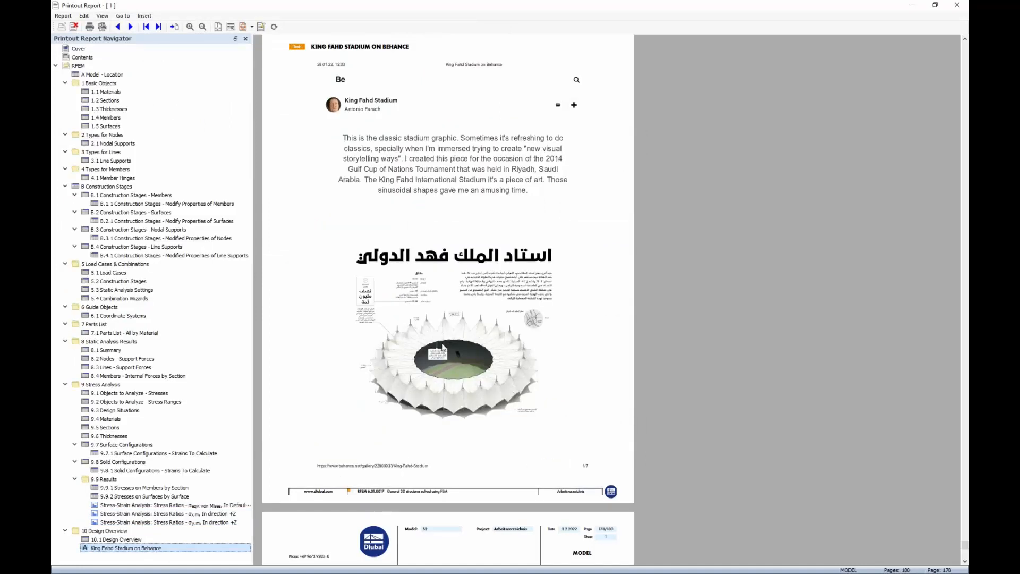
Look through the inserted King Fahd Stadium PDF pages in the report, then close the printout report
scroll(478, 315, down, 10)
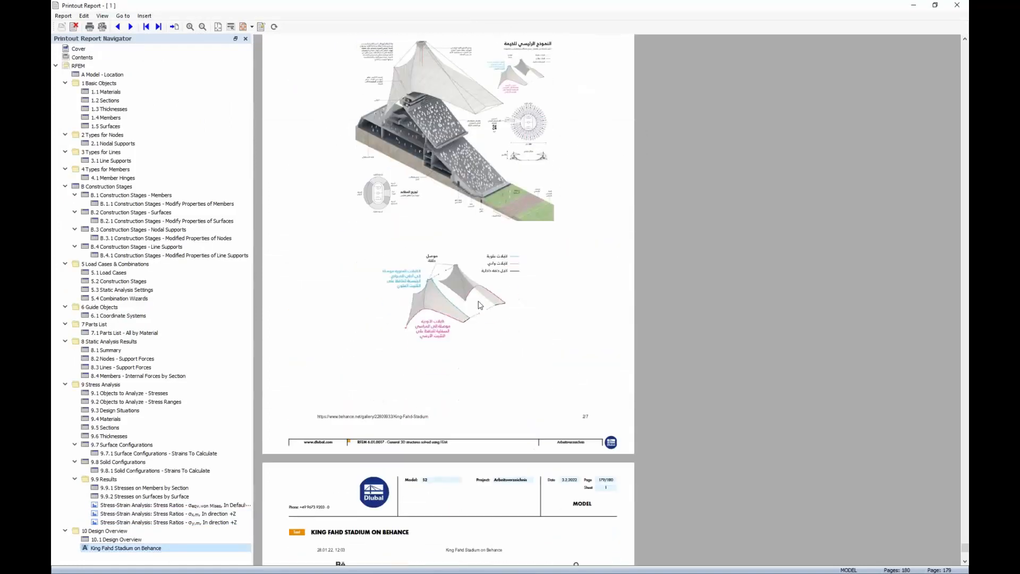
scroll(480, 306, down, 10)
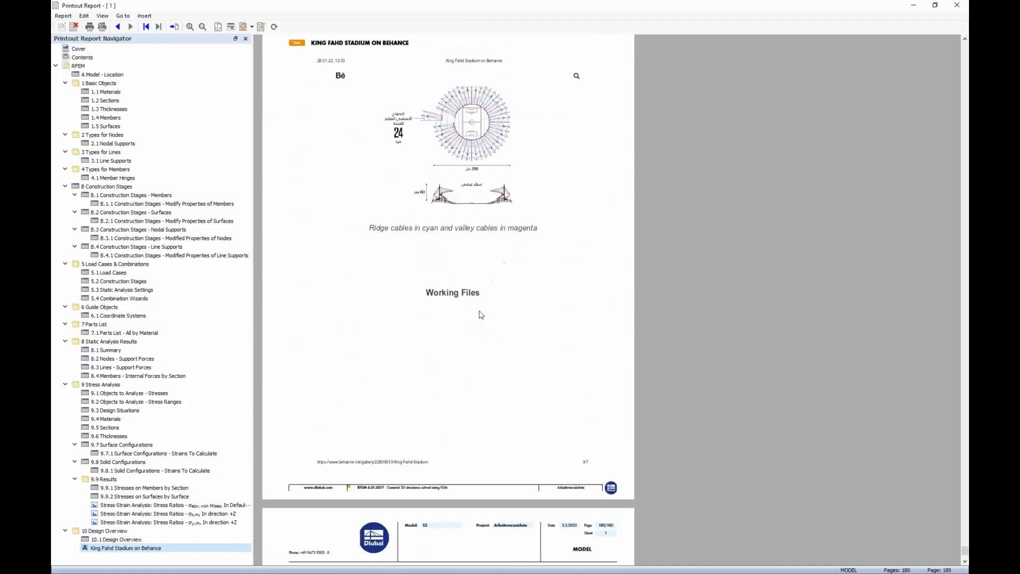
scroll(479, 318, up, 10)
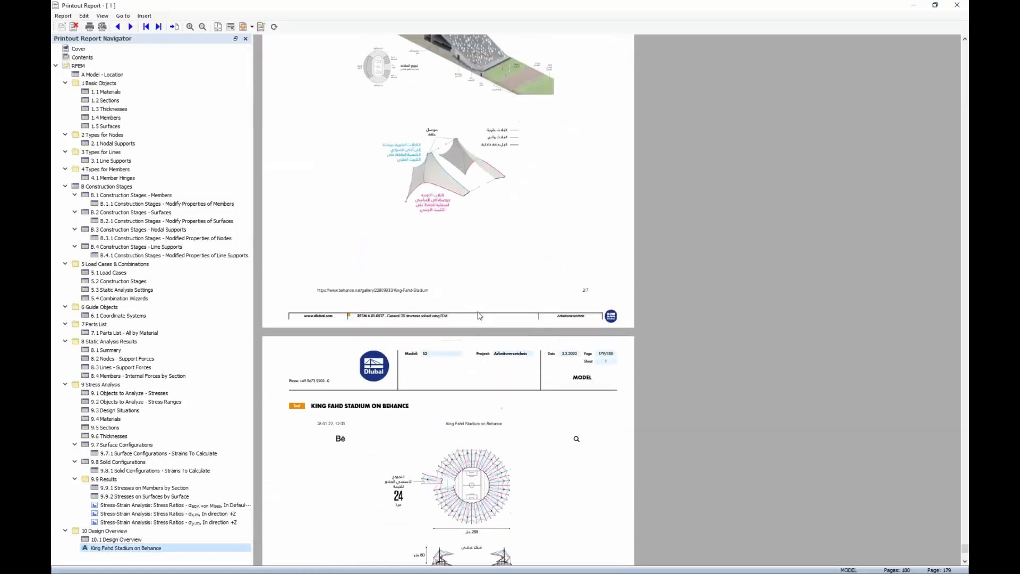
scroll(475, 313, up, 15)
click(206, 248)
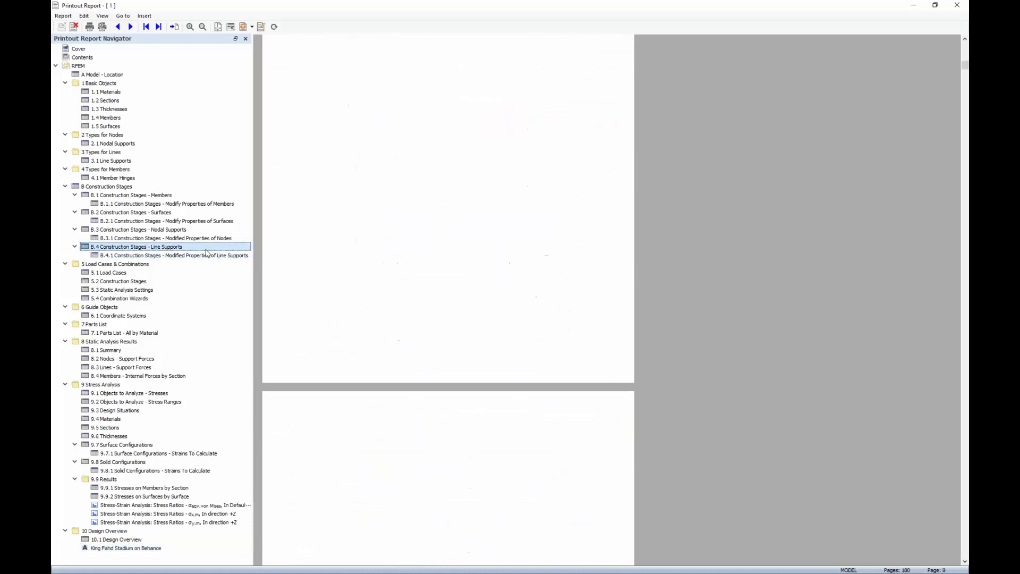
click(140, 547)
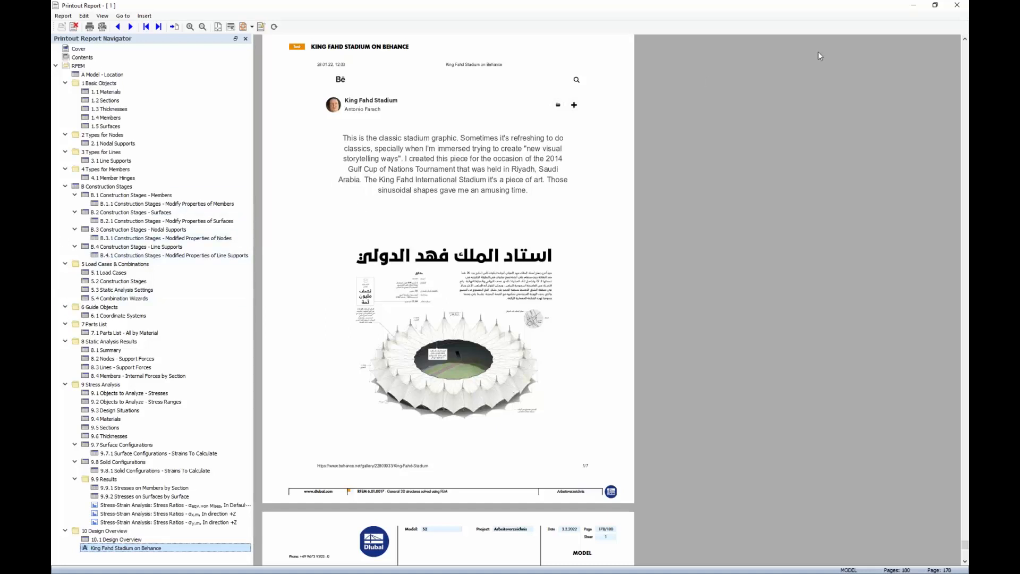
click(956, 5)
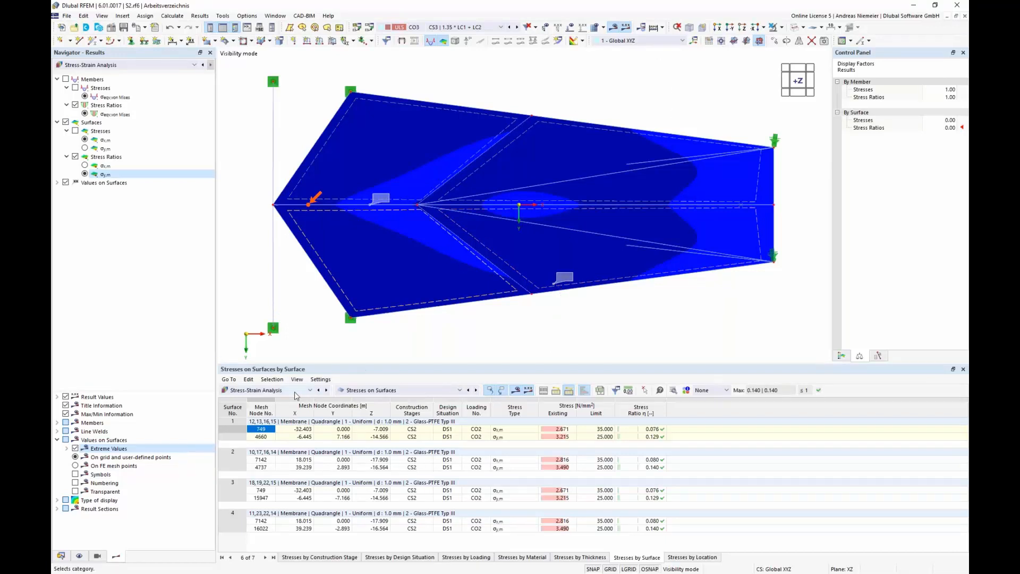
Show the load cases and combinations table and view the single membrane segment in 3D
click(296, 392)
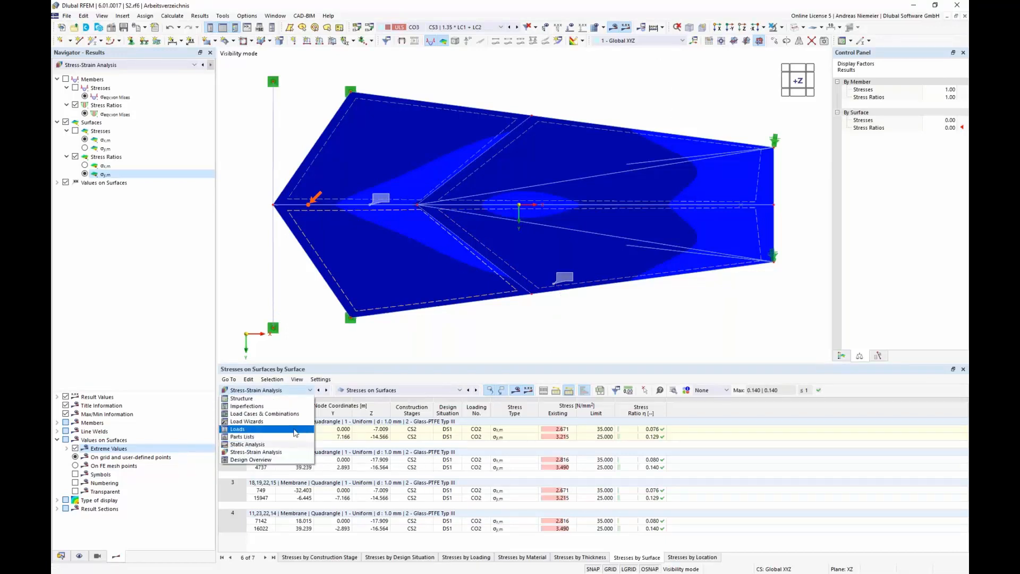
click(265, 413)
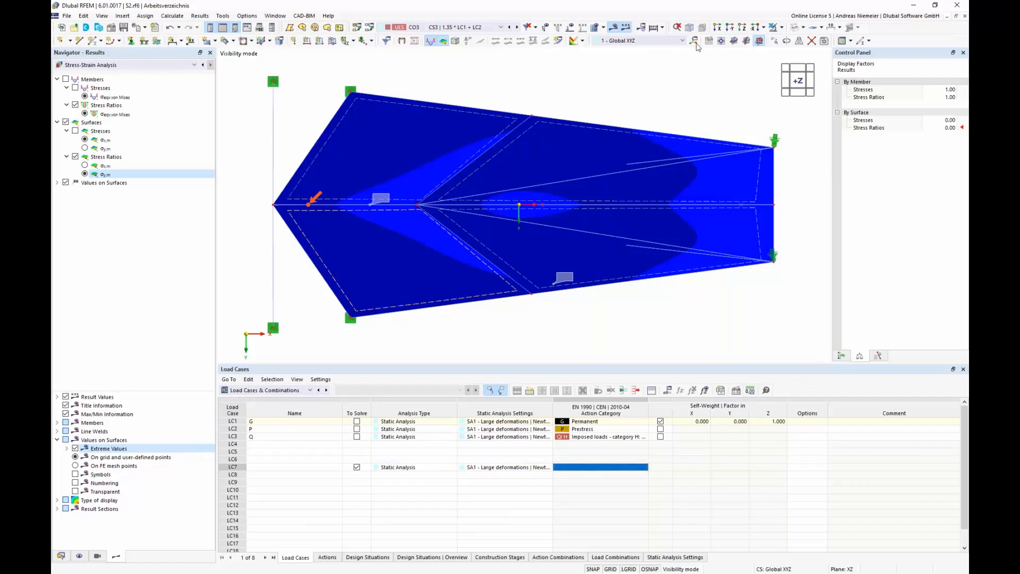
click(689, 28)
ctrl+middle_drag(595, 254, 514, 315)
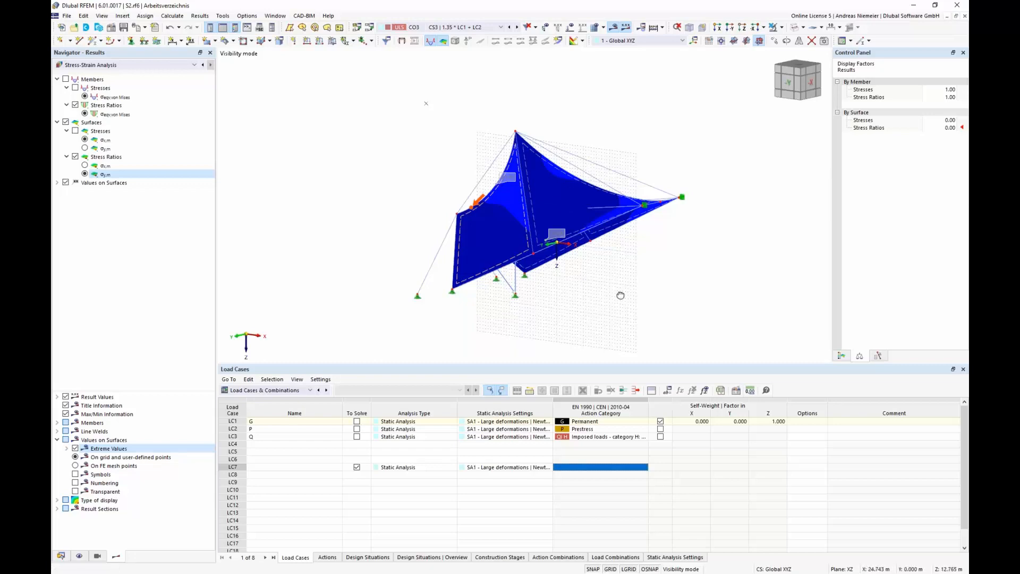
ctrl+middle_drag(620, 296, 619, 303)
scroll(620, 298, down, 2)
scroll(622, 299, up, 1)
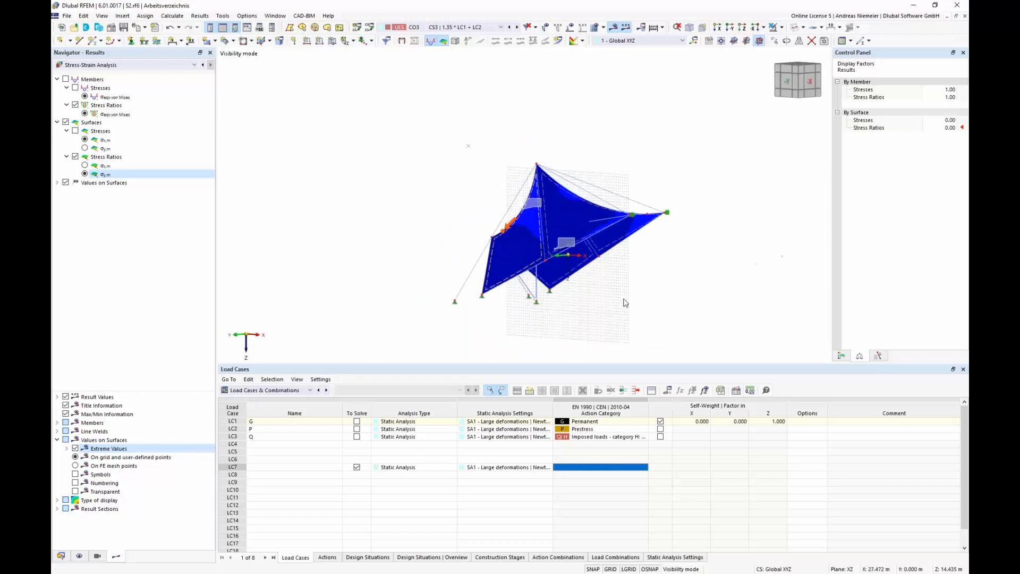
scroll(624, 303, up, 1)
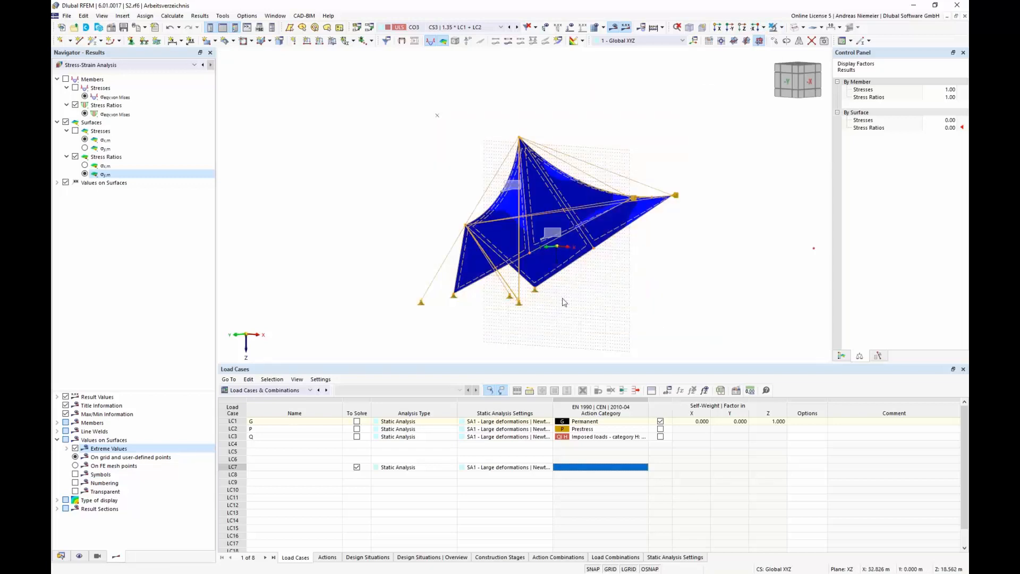
Copy the selected structure 23 times by rotating it 15° per step about the Z-parallel axis through the given point
mouse_move(375, 194)
ctrl+middle_down()
mouse_move(412, 216)
mouse_move(471, 224)
ctrl+middle_up()
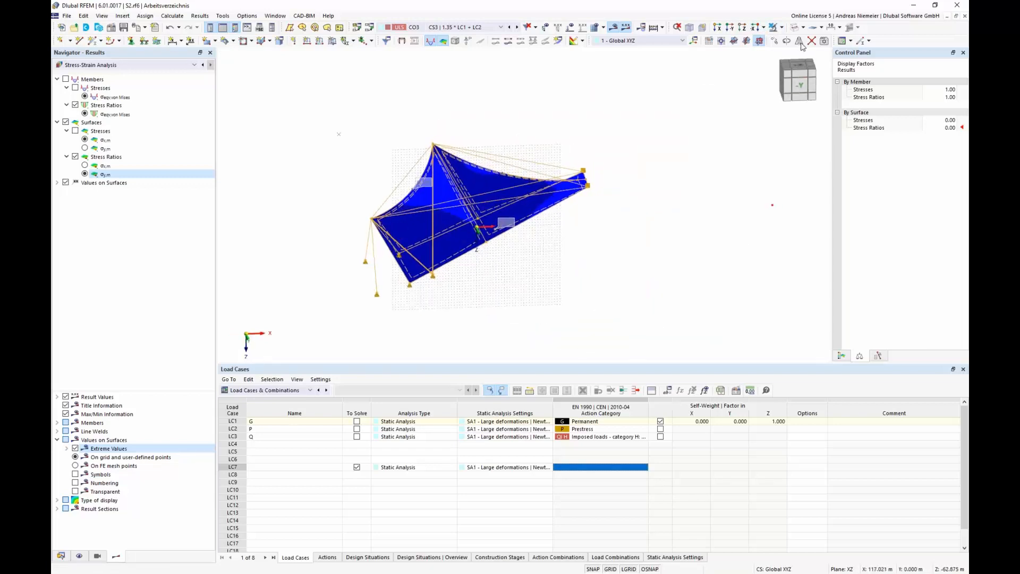
click(787, 42)
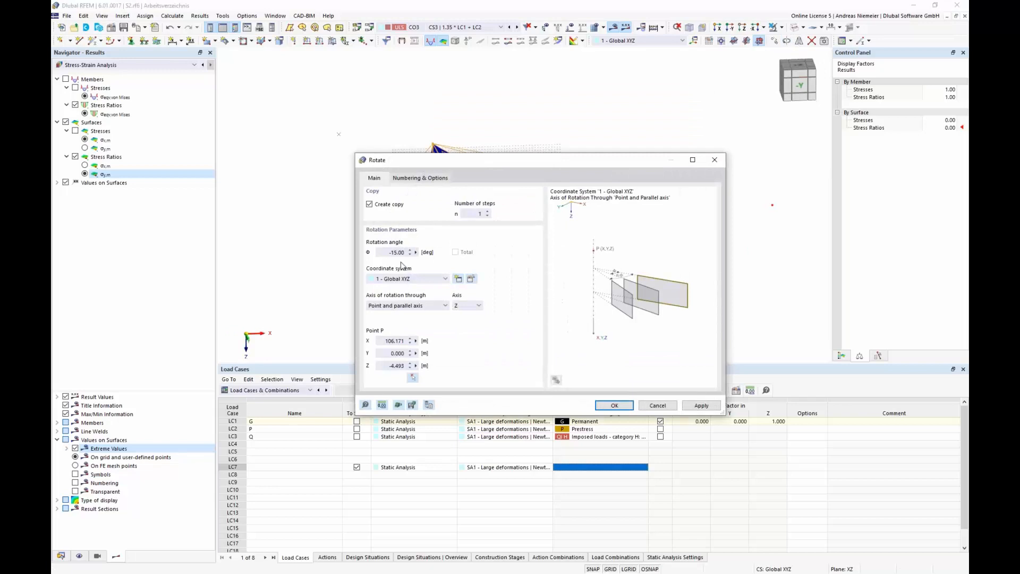
double_click(382, 252)
text(15)
double_click(478, 214)
text(23)
click(621, 405)
click(616, 404)
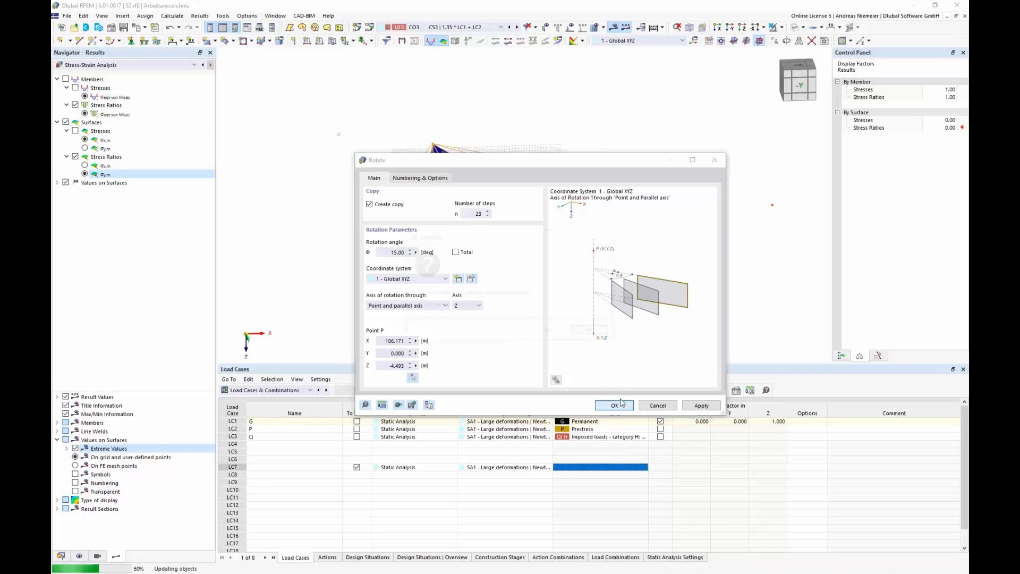
click(556, 335)
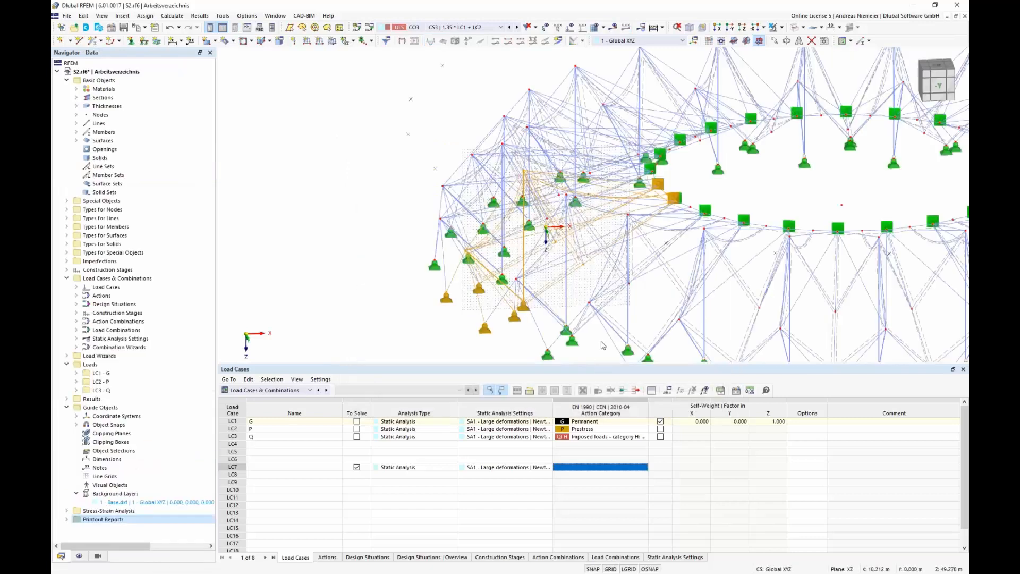
Display the ring model with solid surfaces instead of wireframe and inspect the whole roof in 3D
ctrl+middle_drag(365, 235, 338, 263)
scroll(337, 278, up, 1)
scroll(338, 263, down, 1)
click(795, 27)
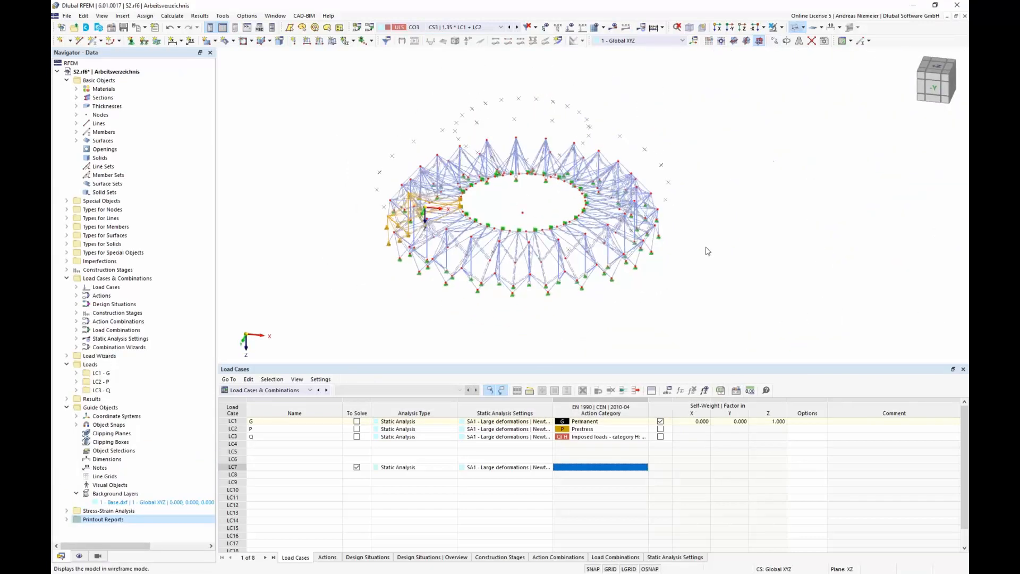
ctrl+middle_drag(672, 161, 565, 294)
scroll(565, 295, up, 2)
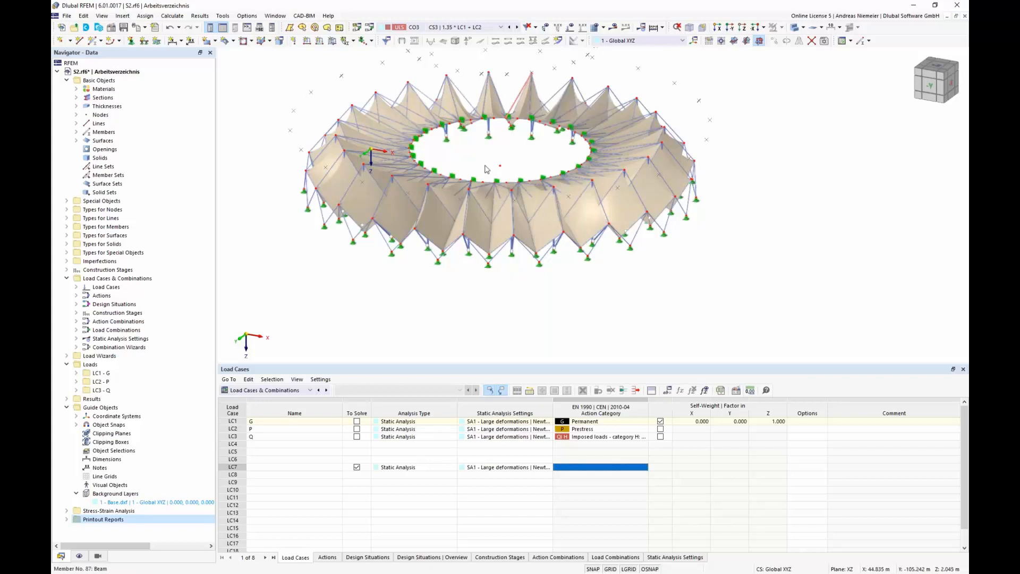
ctrl+middle_drag(287, 129, 318, 124)
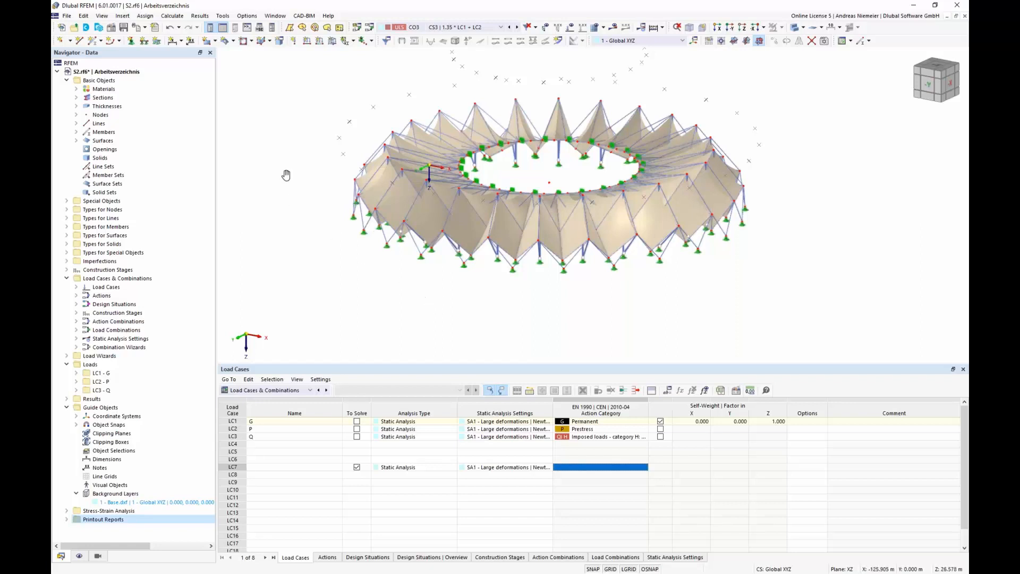
middle_drag(287, 173, 278, 194)
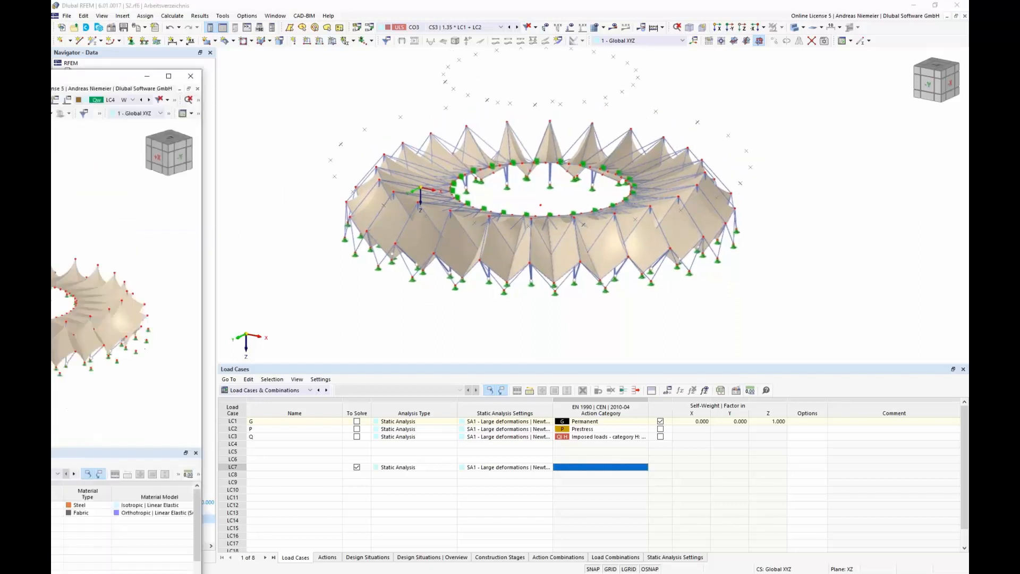
Bring up the Stage Wind.rf6 model in a maximized window and show its load cases and combinations table
drag(52, 85, 540, 83)
double_click(540, 83)
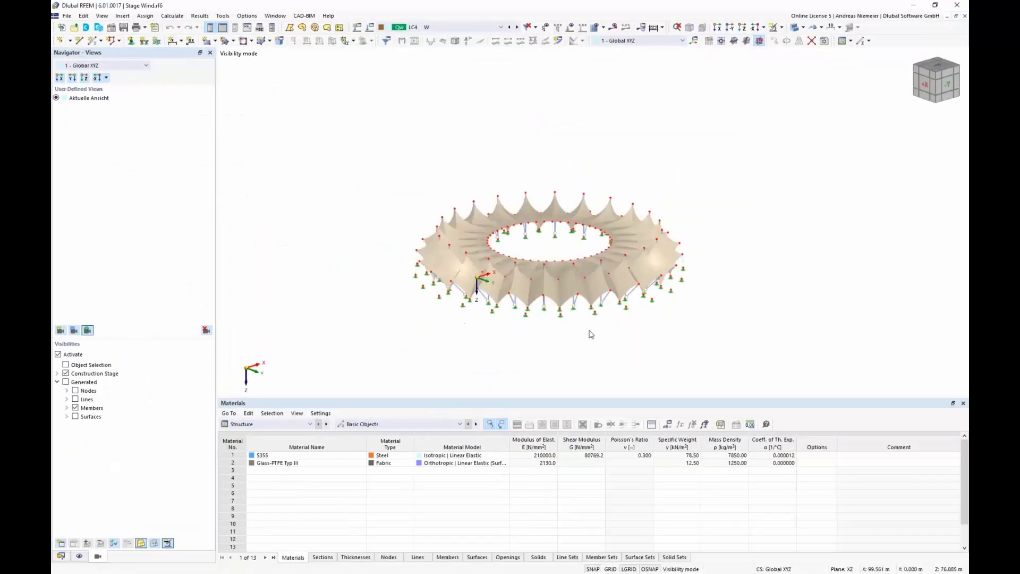
scroll(666, 315, up, 4)
mouse_move(703, 308)
ctrl+middle_down()
mouse_move(698, 245)
mouse_move(688, 307)
ctrl+middle_up()
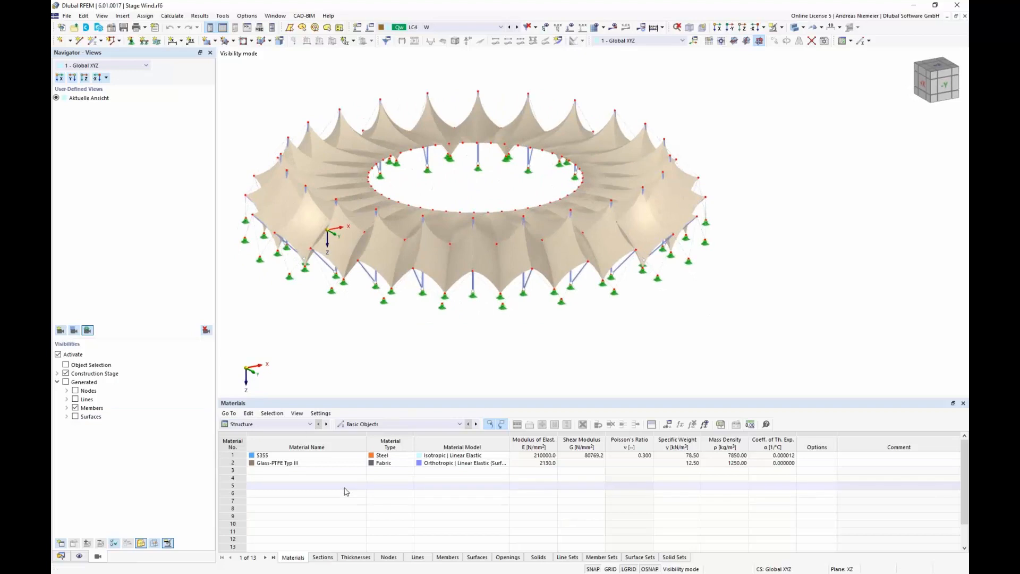
click(295, 424)
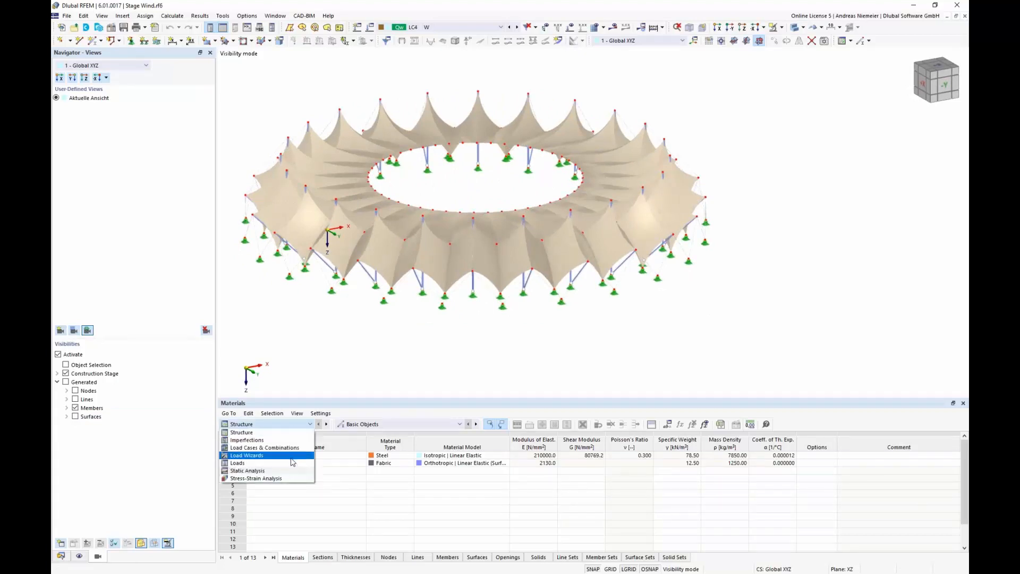
key(Escape)
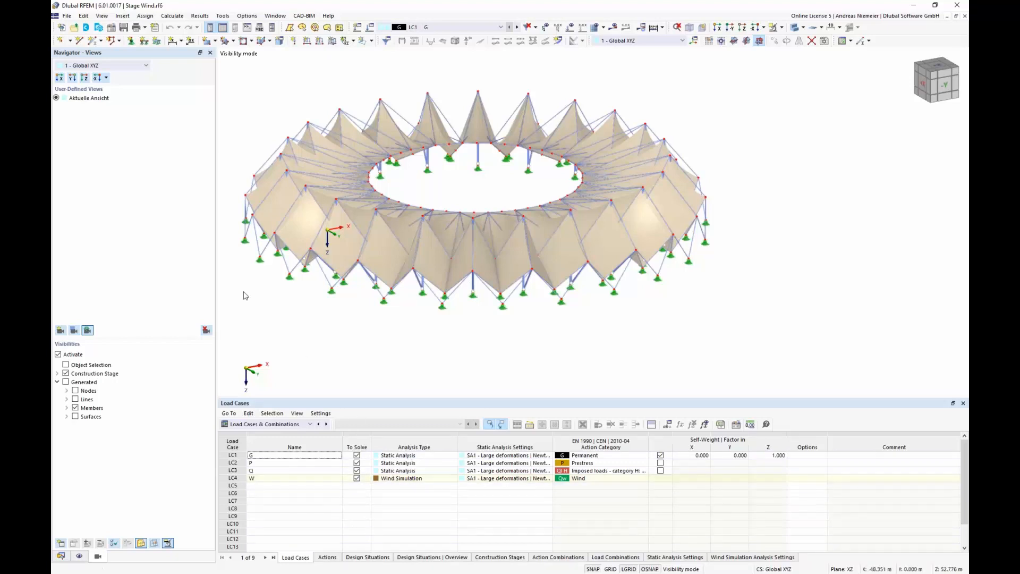
Review the activated add-ons in the Stage Wind model's base data and leave without applying changes
click(112, 31)
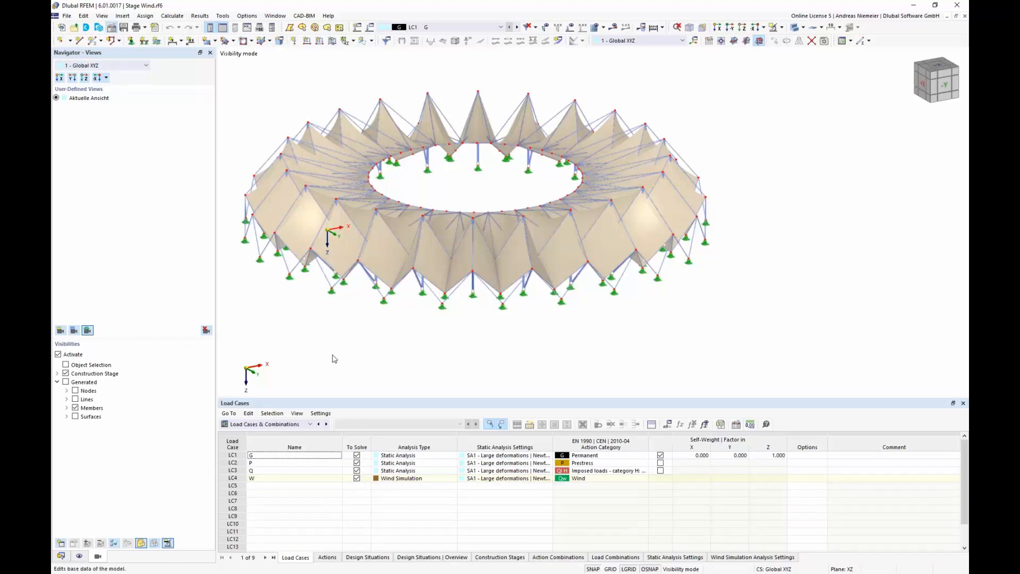
click(354, 123)
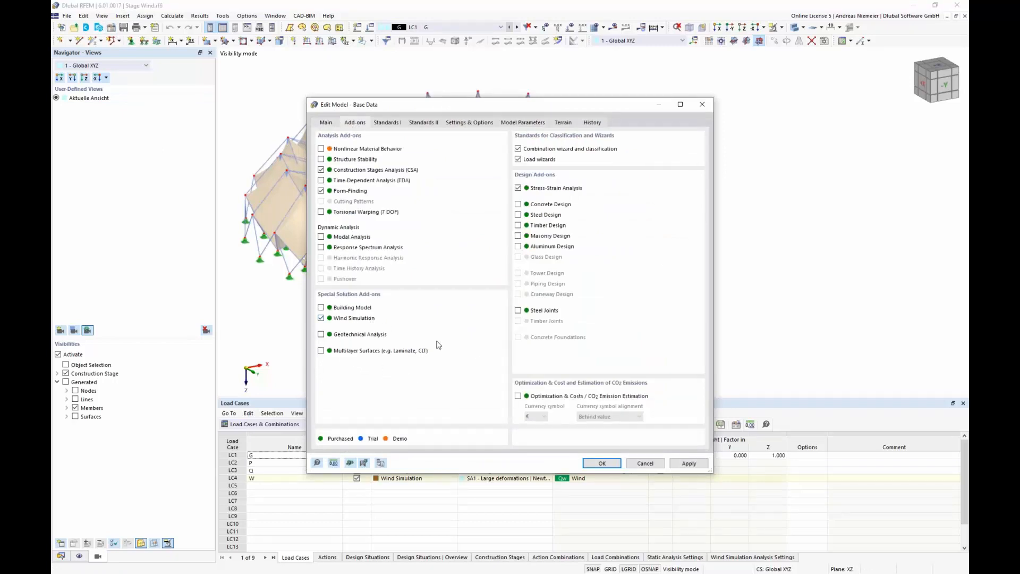
click(645, 463)
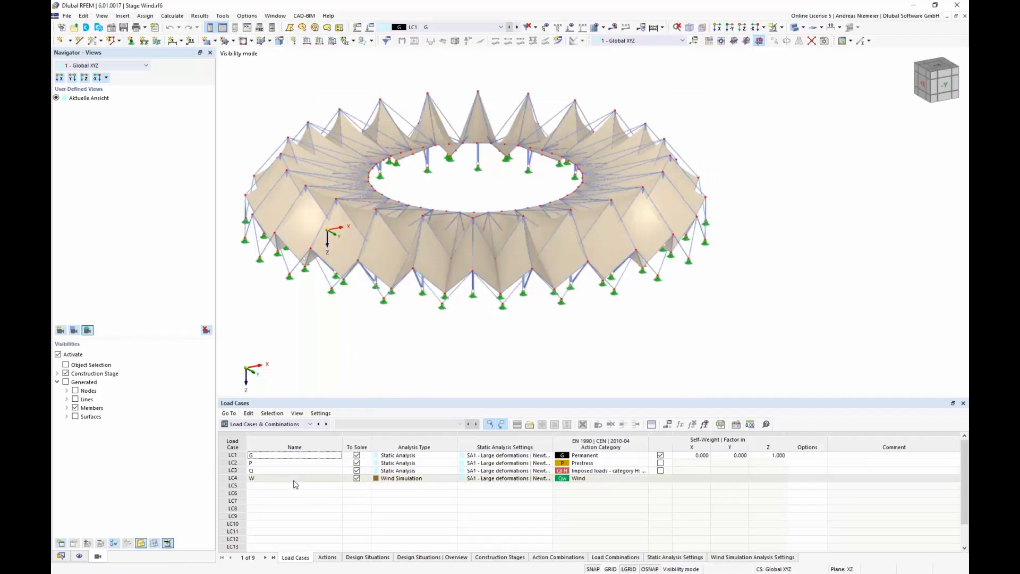
Open the details of wind load case LC4 and review its analysis type choices and main settings, keeping Wind Simulation
click(237, 479)
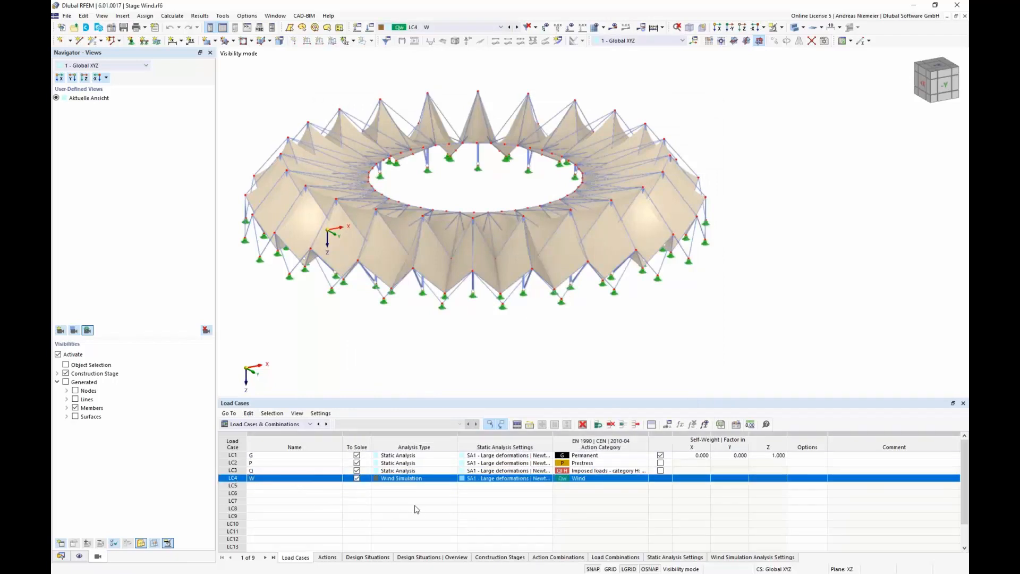
double_click(410, 487)
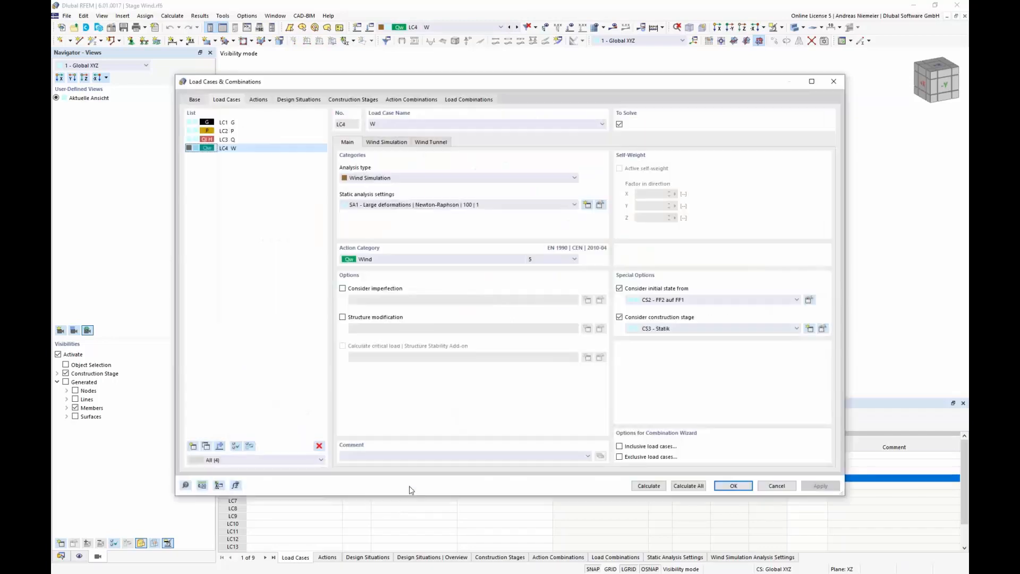
click(383, 177)
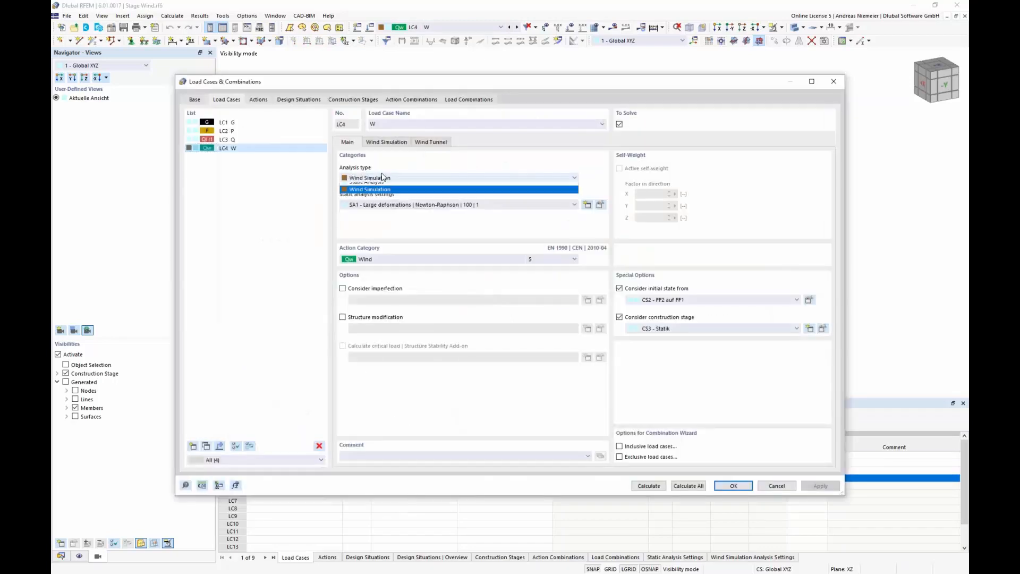
click(386, 177)
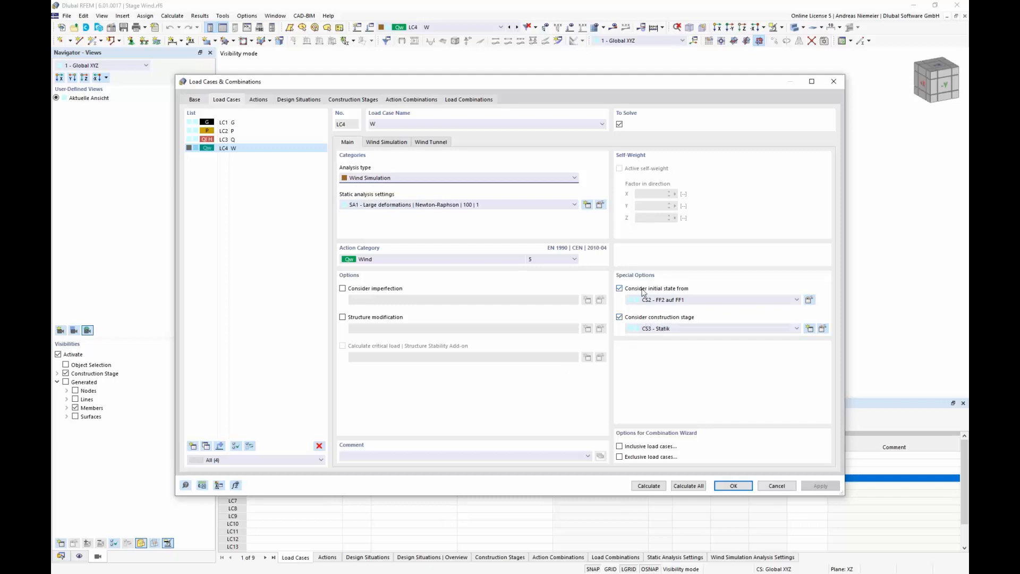
Review the wind simulation analysis settings WA1 assigned to load case LC4 and leave them without applying changes
click(387, 142)
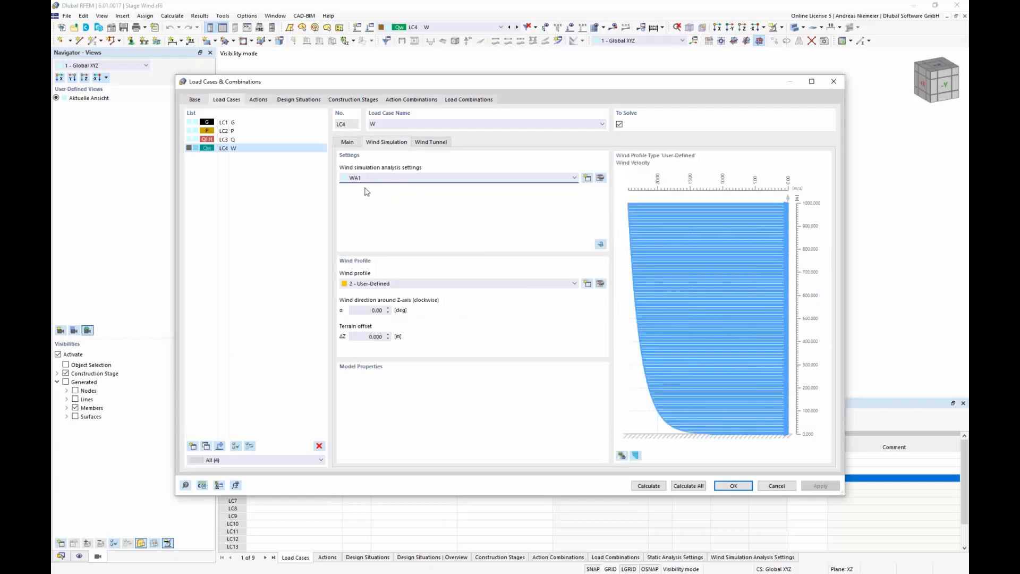
click(601, 178)
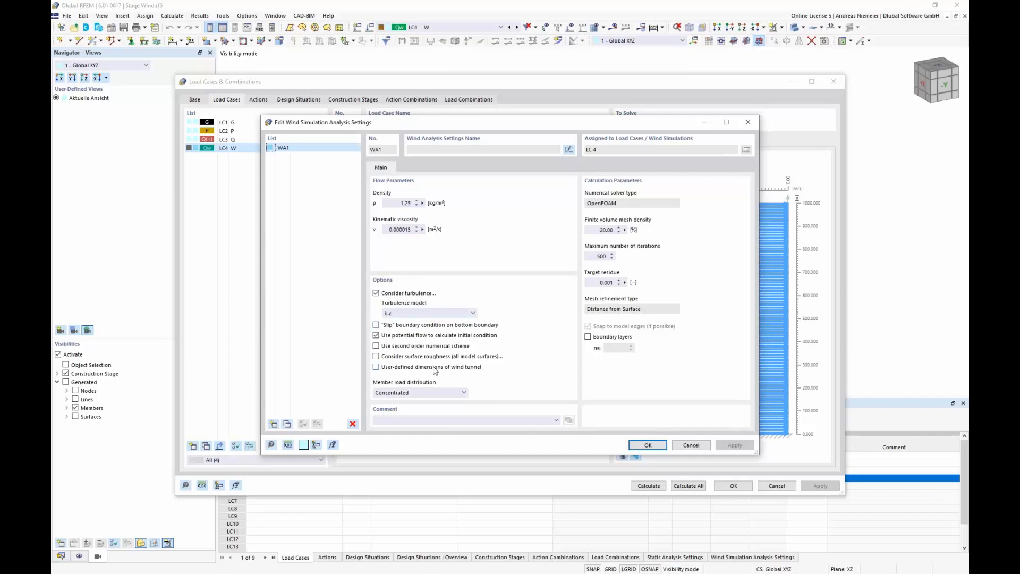
click(691, 445)
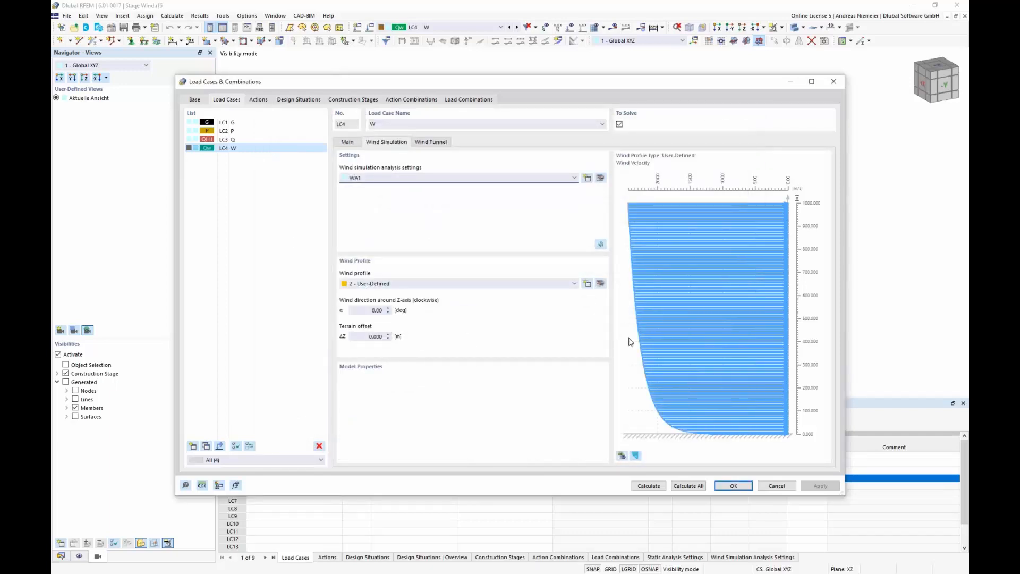
Review the available wind profiles, the wind direction and the wind tunnel dimensions of load case LC4
click(415, 285)
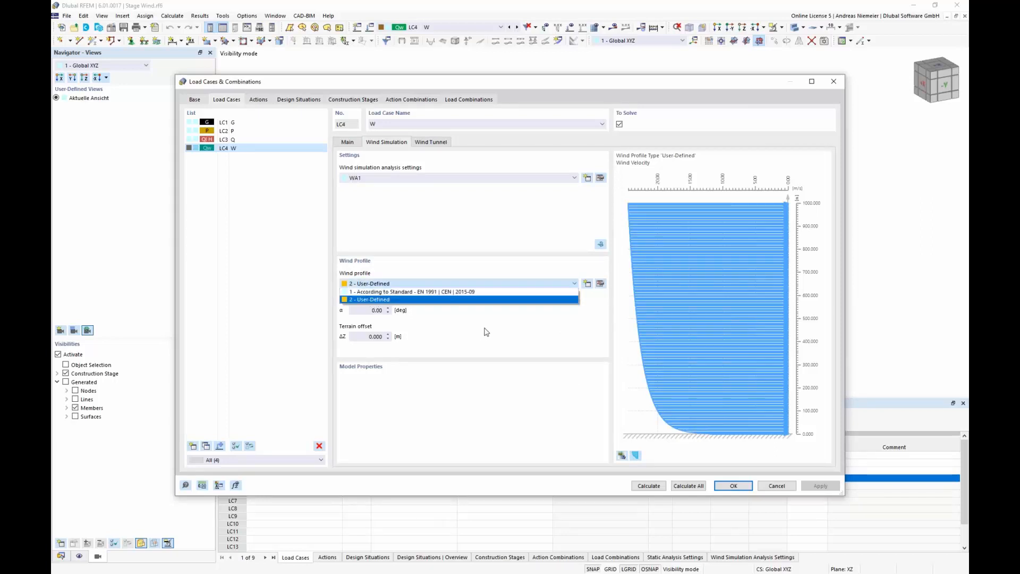
click(554, 346)
click(390, 310)
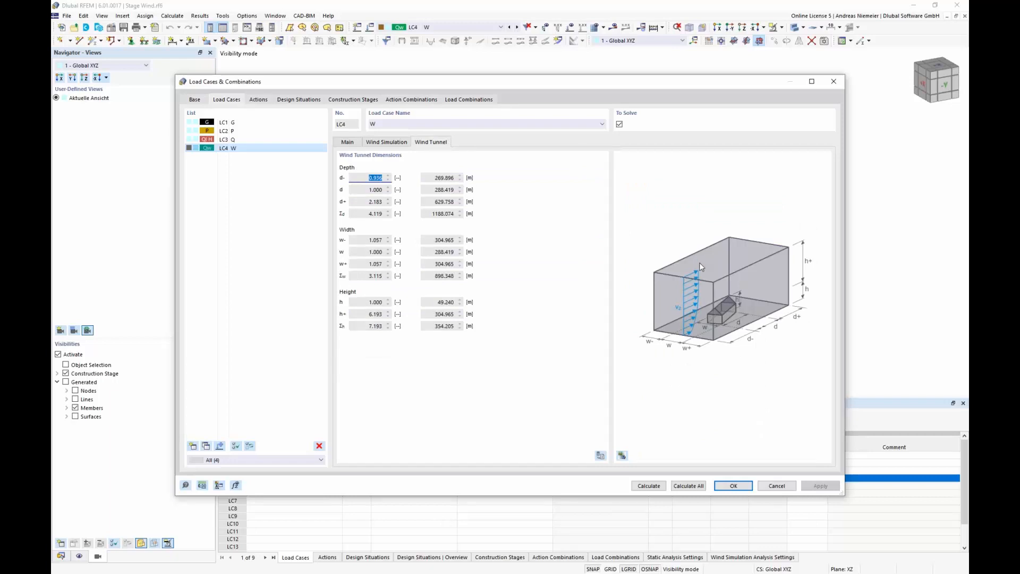
click(349, 145)
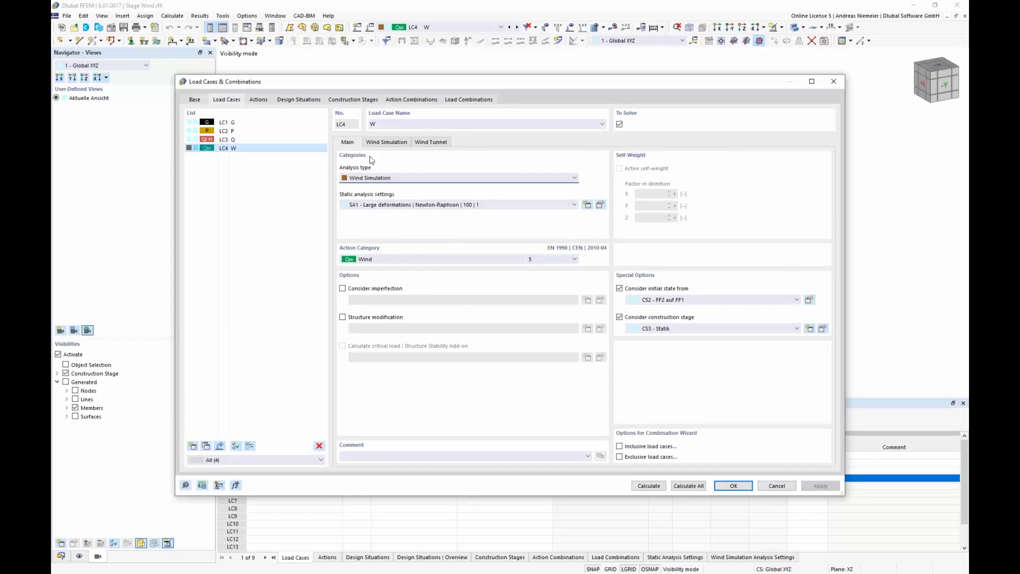
Open the wind simulation of load case LC4 in RWIND and examine the surface pressure on the stadium roof
drag(382, 88, 417, 81)
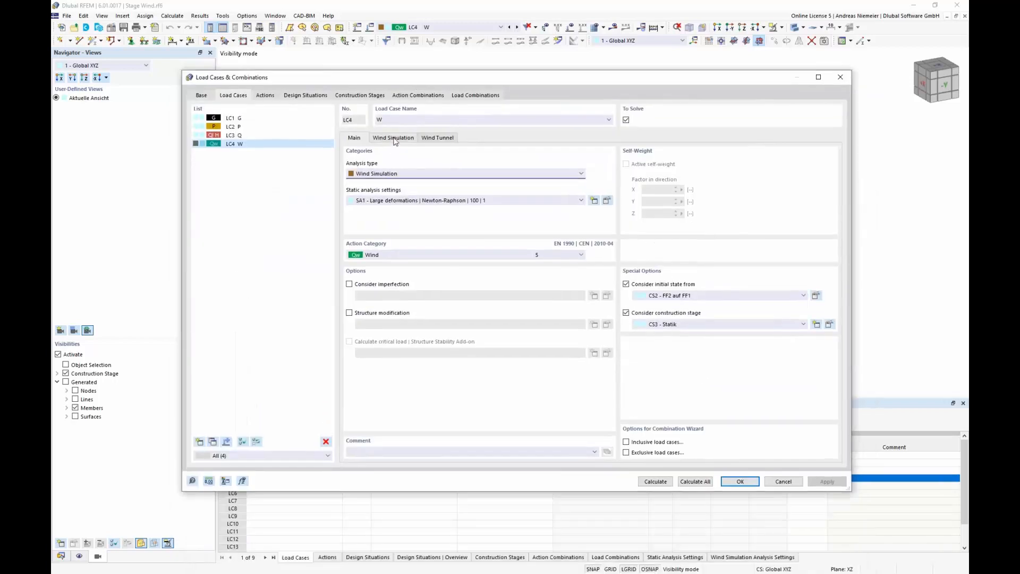
click(394, 138)
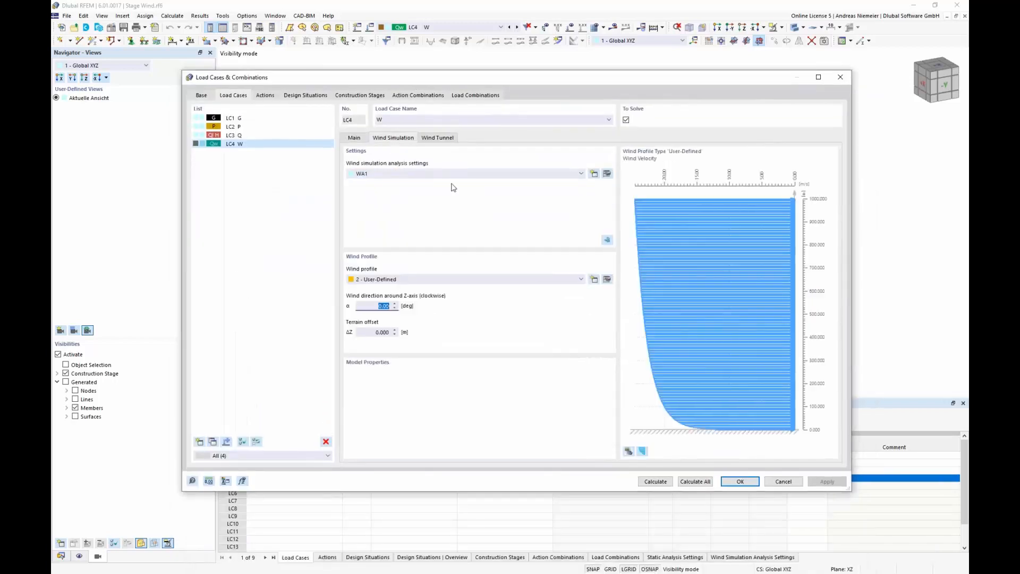
click(606, 240)
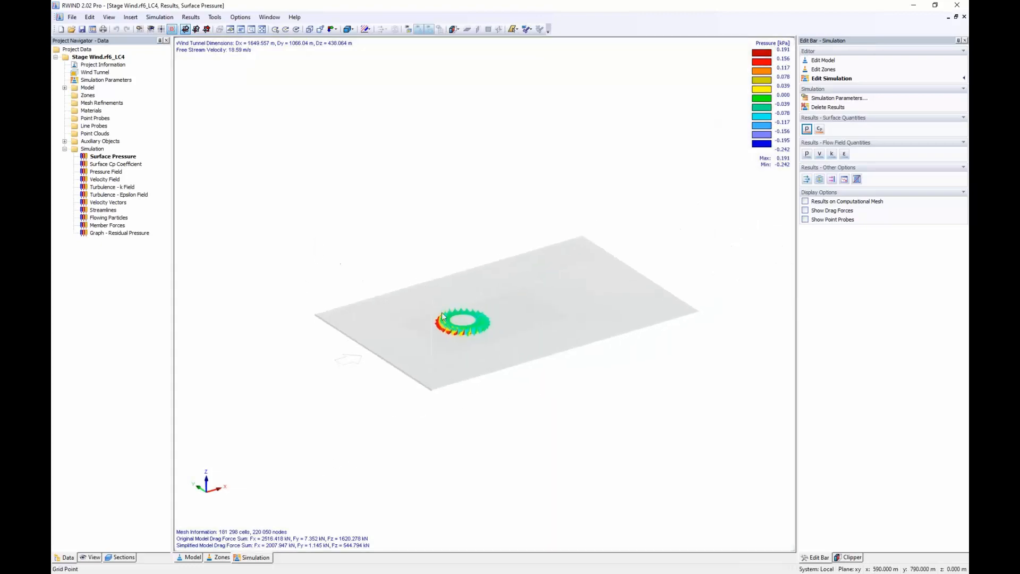
scroll(452, 327, up, 12)
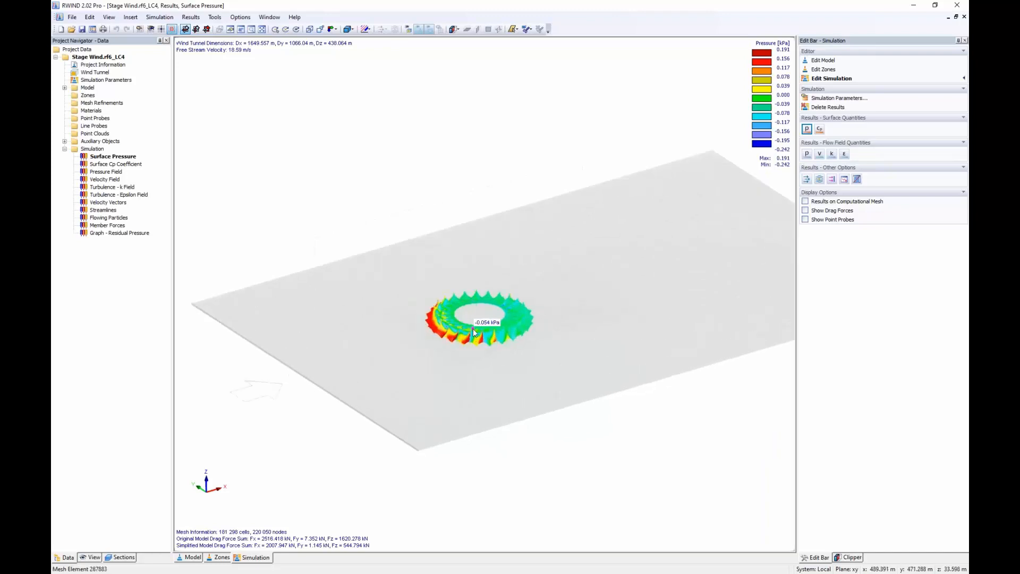
Display the pressure field around the roof and move its slicer plane, using first a vertical and finally a horizontal XY section
click(806, 154)
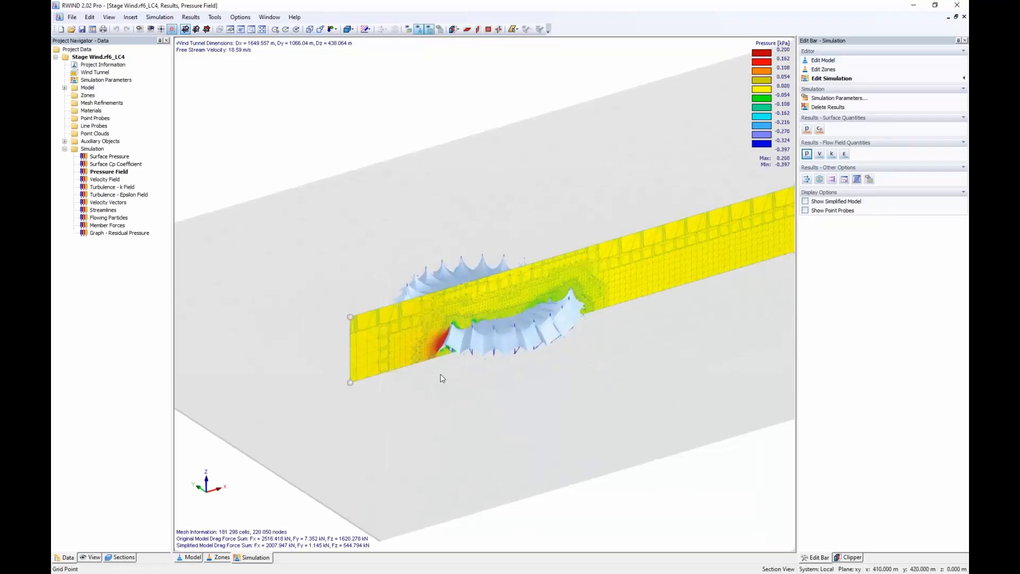
scroll(433, 356, up, 3)
ctrl+middle_drag(464, 383, 414, 365)
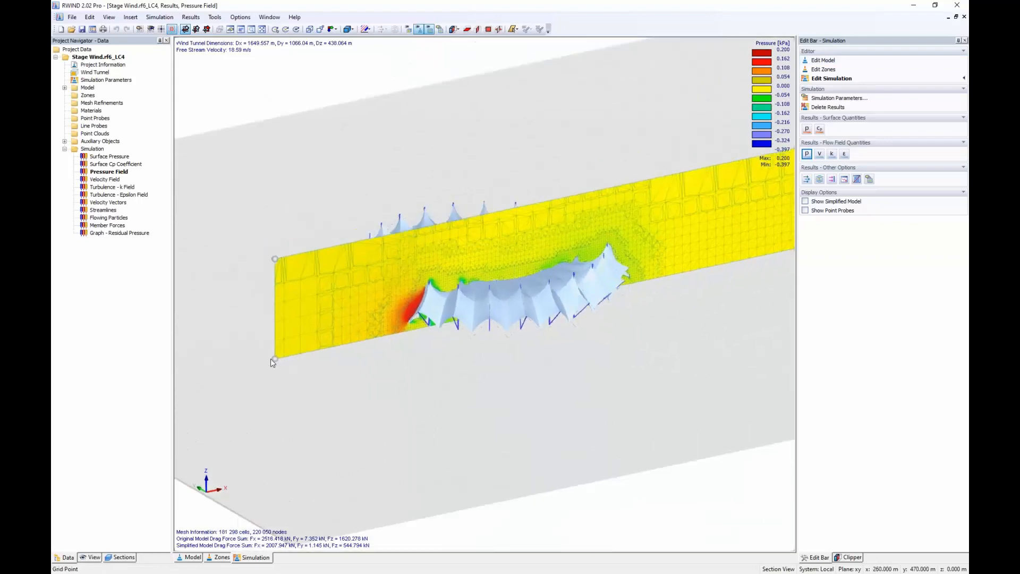
mouse_move(272, 363)
mouse_down()
mouse_move(292, 378)
mouse_move(276, 362)
mouse_up()
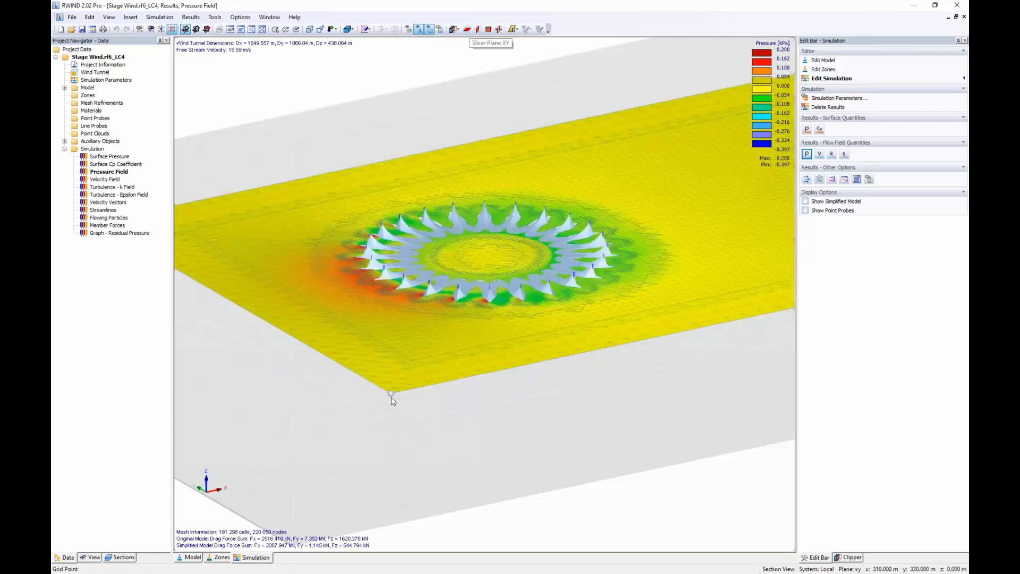
drag(391, 397, 391, 401)
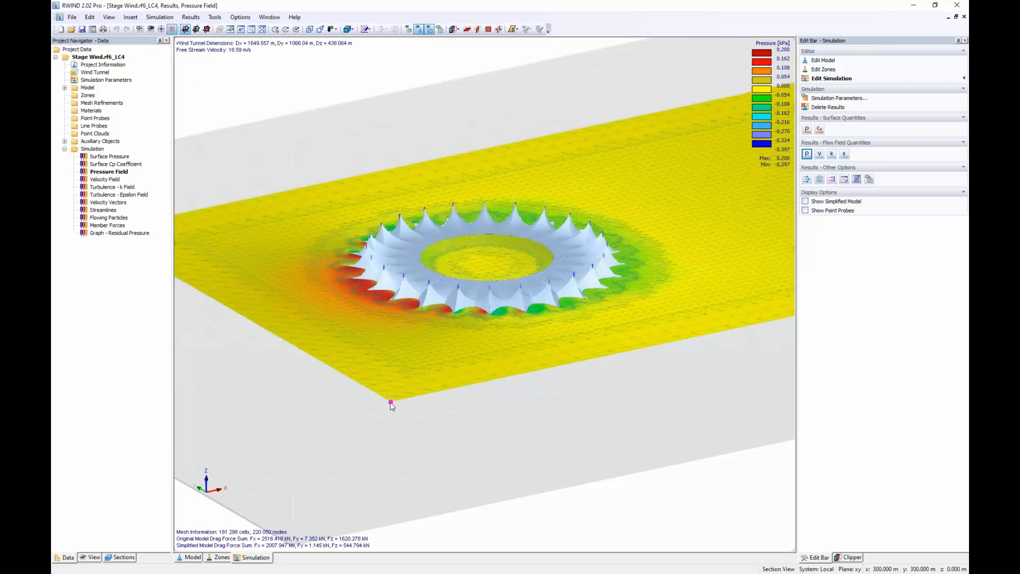
Examine the wind flow around the roof as velocity field, velocity vectors and streamlines
click(819, 154)
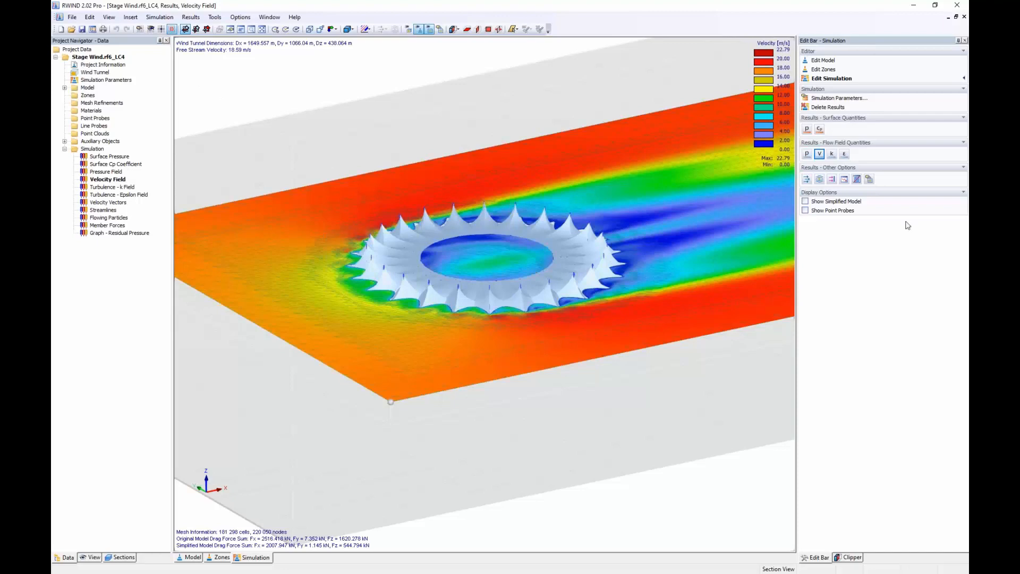
click(806, 179)
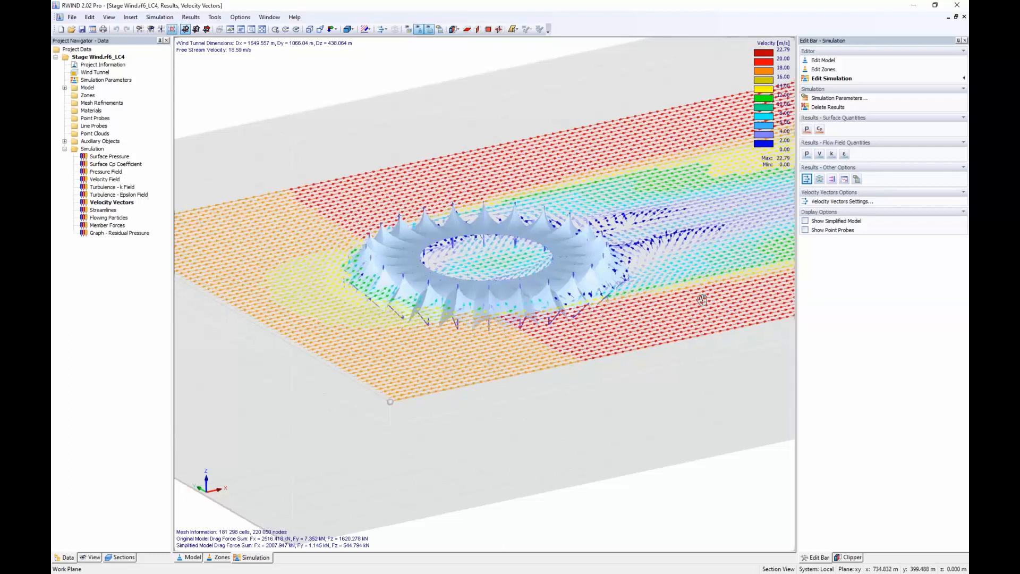
ctrl+middle_drag(702, 300, 615, 409)
scroll(617, 409, down, 1)
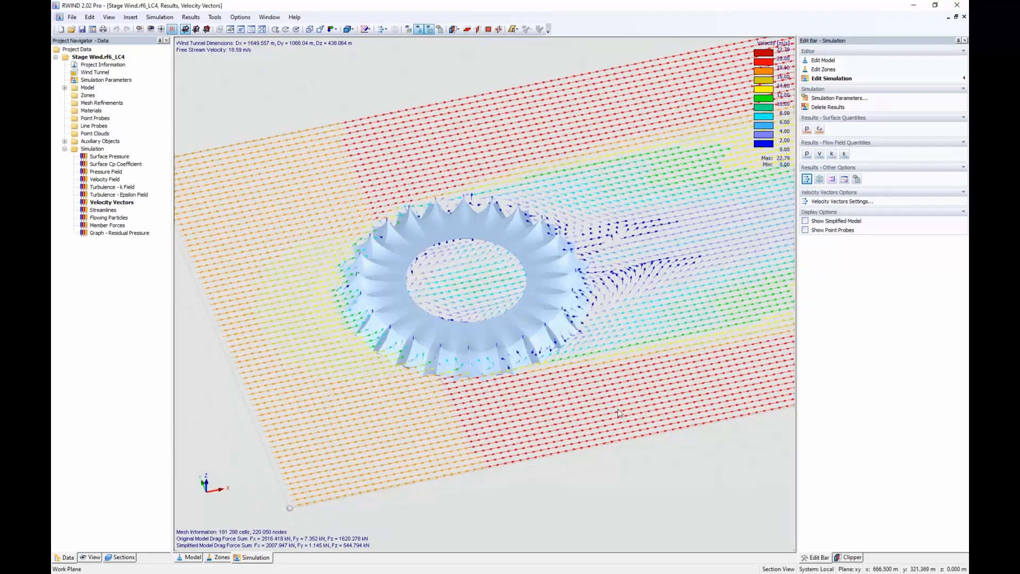
scroll(617, 412, up, 1)
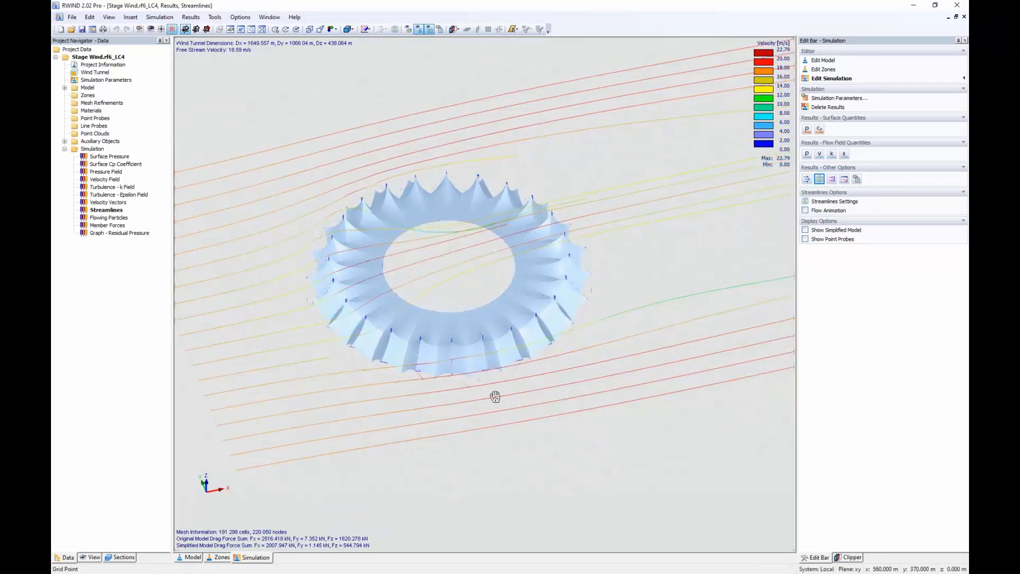
ctrl+middle_drag(495, 396, 496, 267)
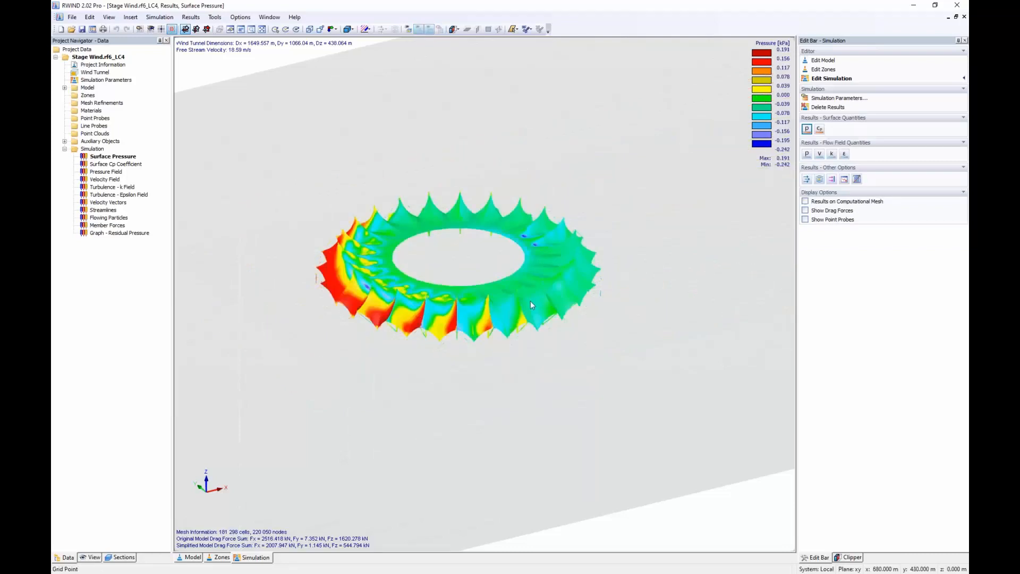
Inspect the surface pressure distribution on the windward side of the roof from several viewpoints
ctrl+middle_drag(323, 341, 561, 383)
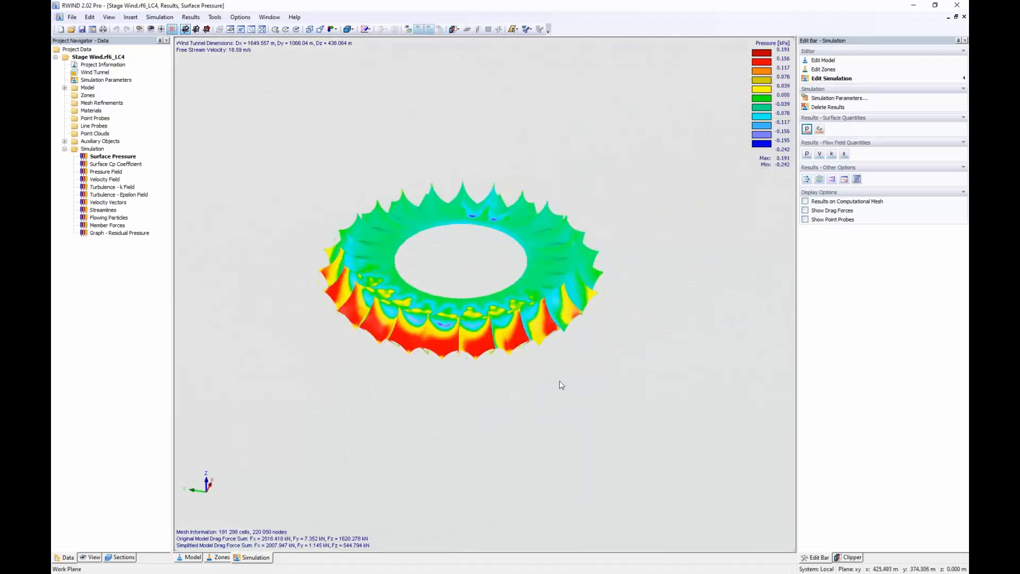
scroll(421, 336, up, 3)
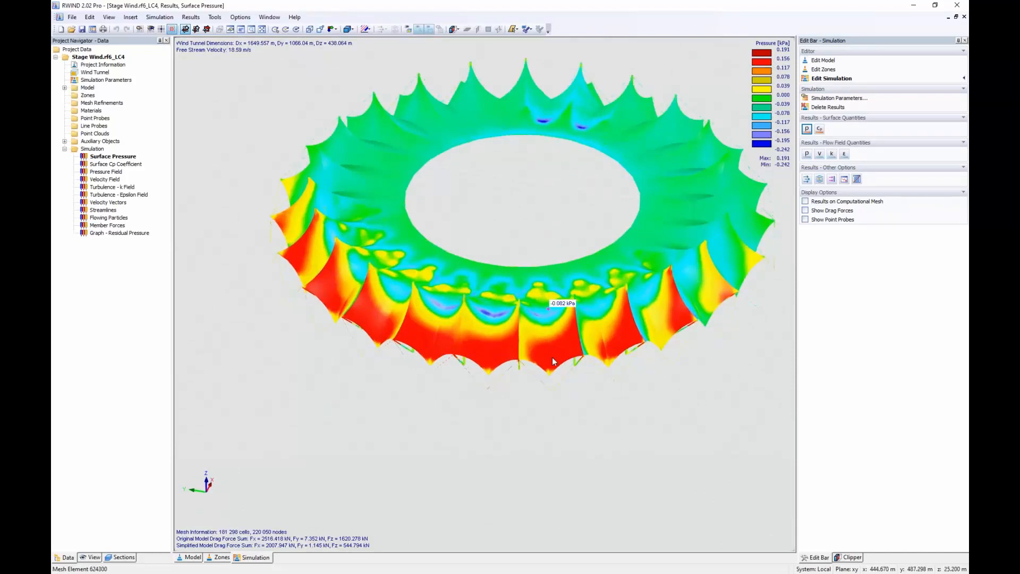
ctrl+middle_drag(553, 361, 461, 414)
scroll(461, 417, up, 2)
scroll(346, 376, down, 1)
scroll(346, 372, down, 4)
scroll(460, 414, down, 1)
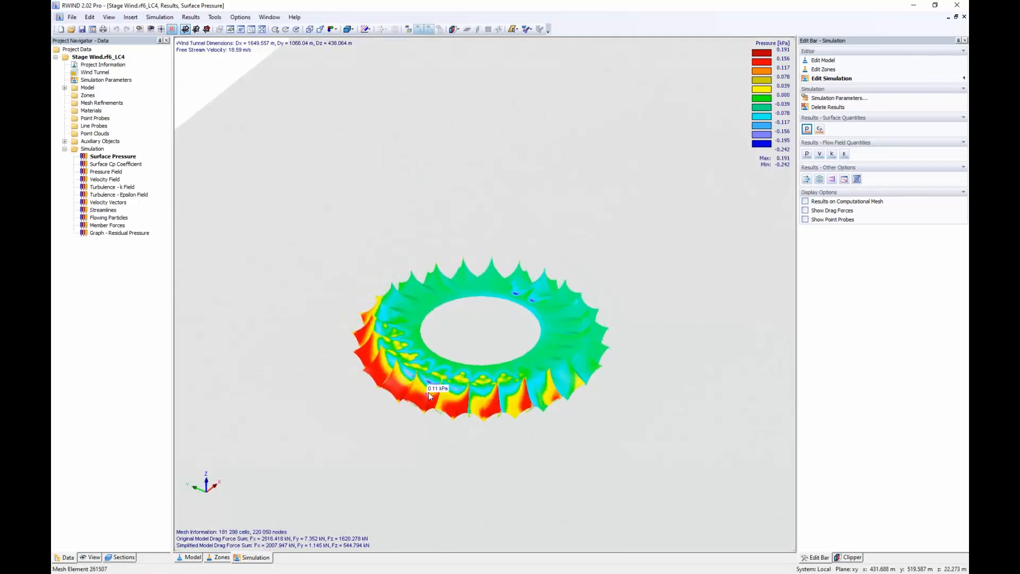
Close RWIND and leave the load case details without applying changes
click(956, 6)
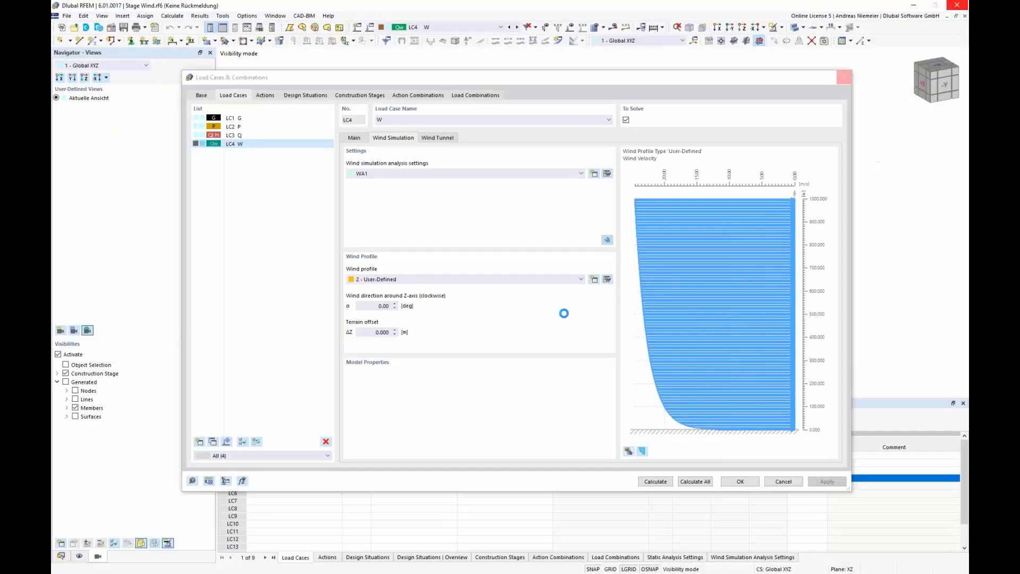
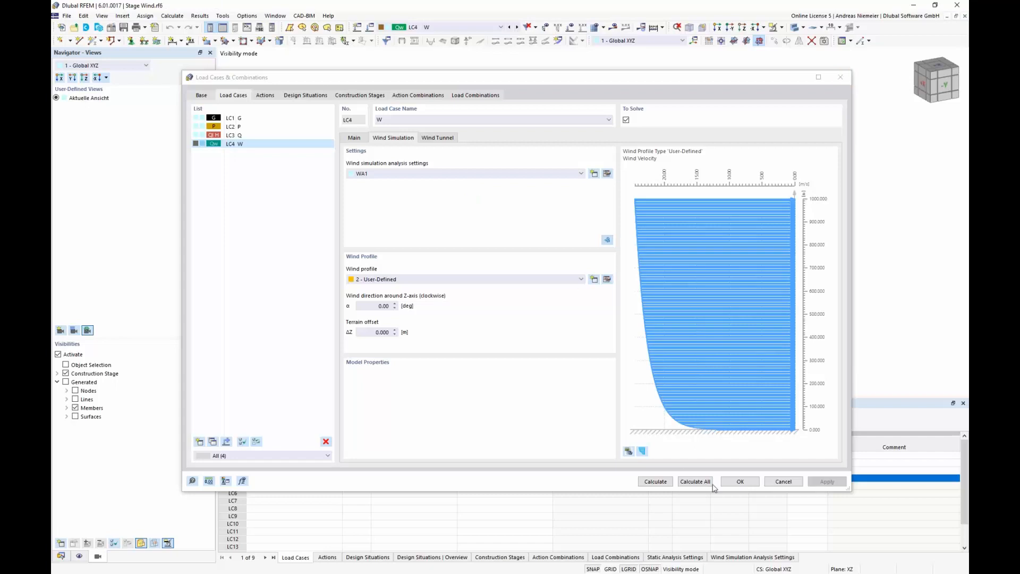
click(783, 481)
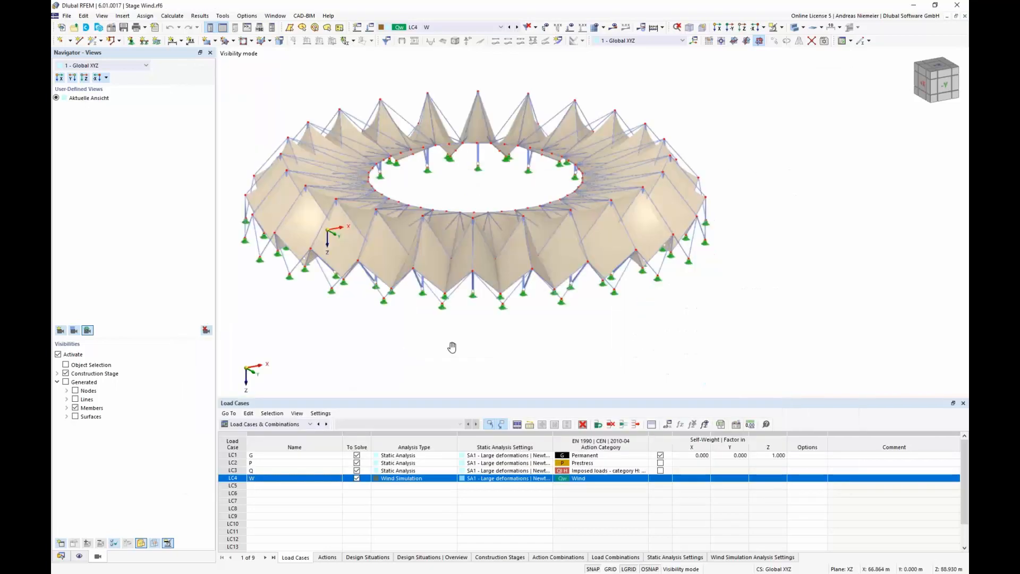
Show the loads of wind load case LC4 and turn off visibility mode for the whole model
middle_drag(453, 346, 504, 350)
scroll(503, 350, down, 1)
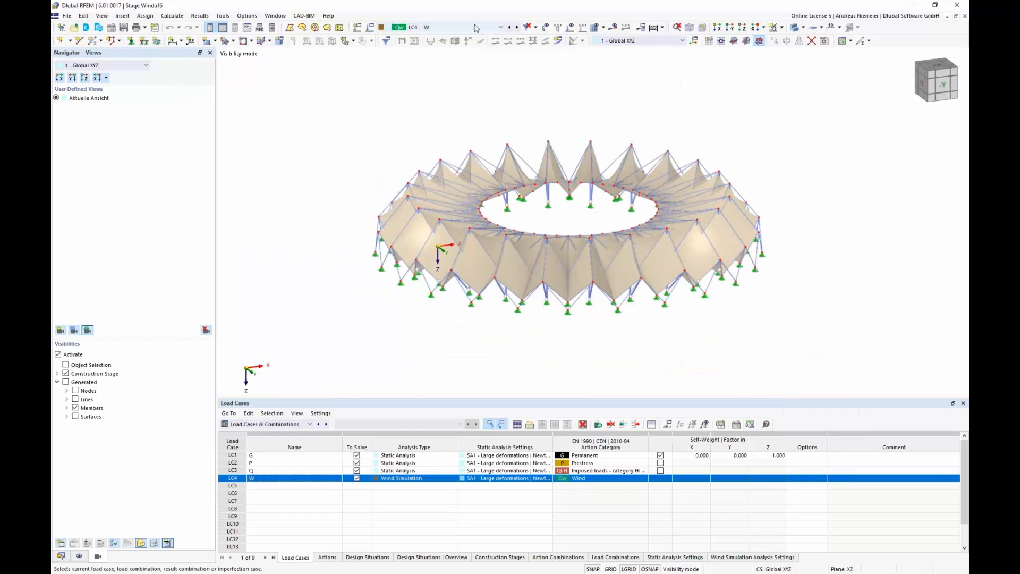
click(570, 30)
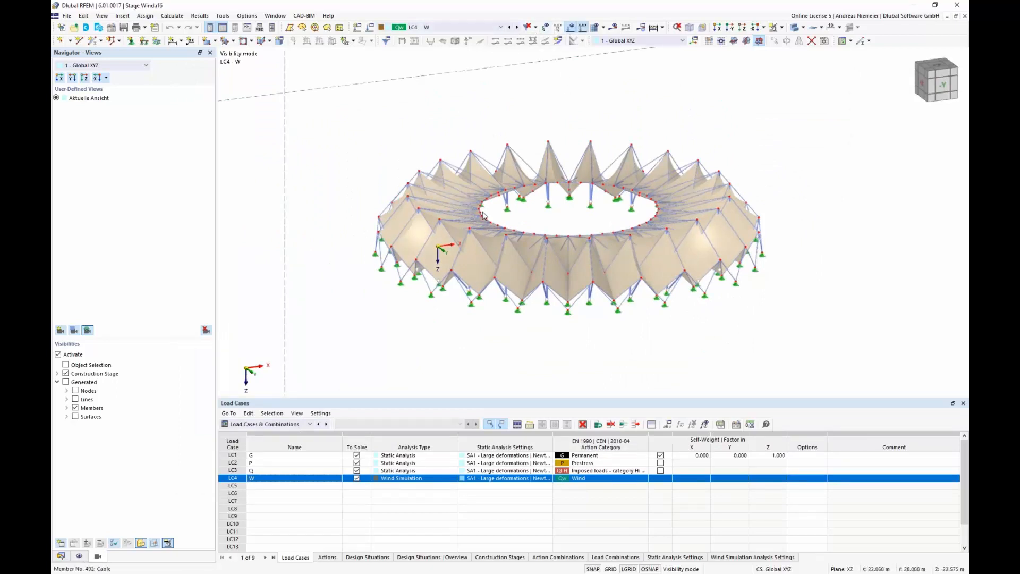
ctrl+middle_drag(471, 217, 611, 234)
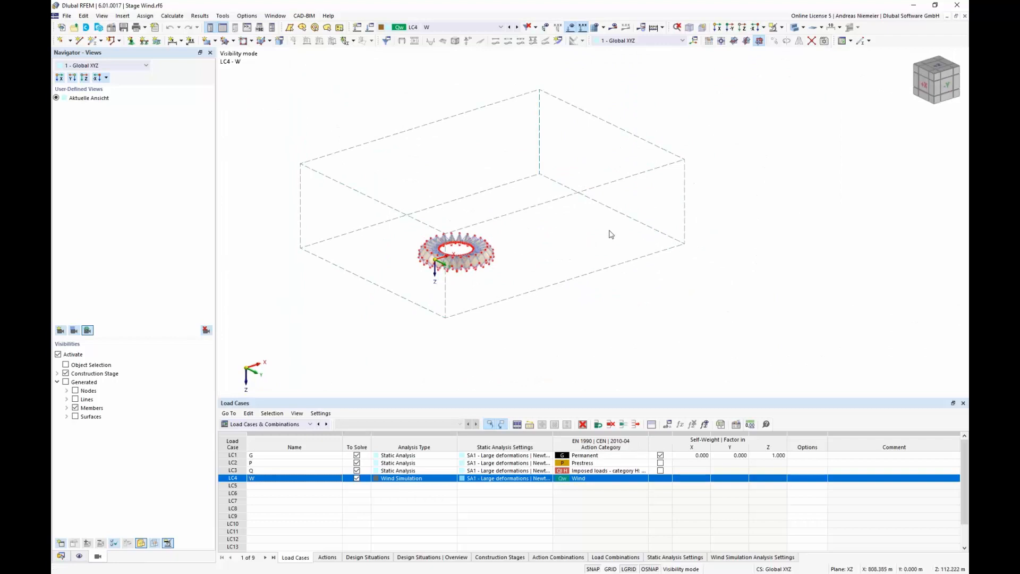
click(782, 28)
click(810, 91)
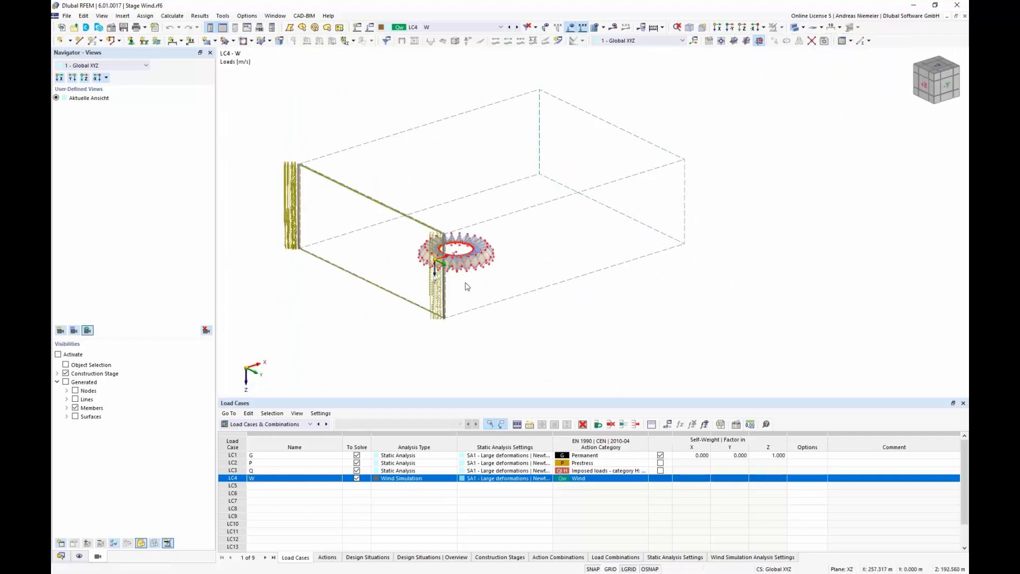
Display the member axial forces N of load case LC4 and examine them around the whole roof ring
scroll(467, 286, up, 4)
ctrl+middle_drag(502, 276, 416, 211)
scroll(415, 211, down, 2)
scroll(415, 211, down, 1)
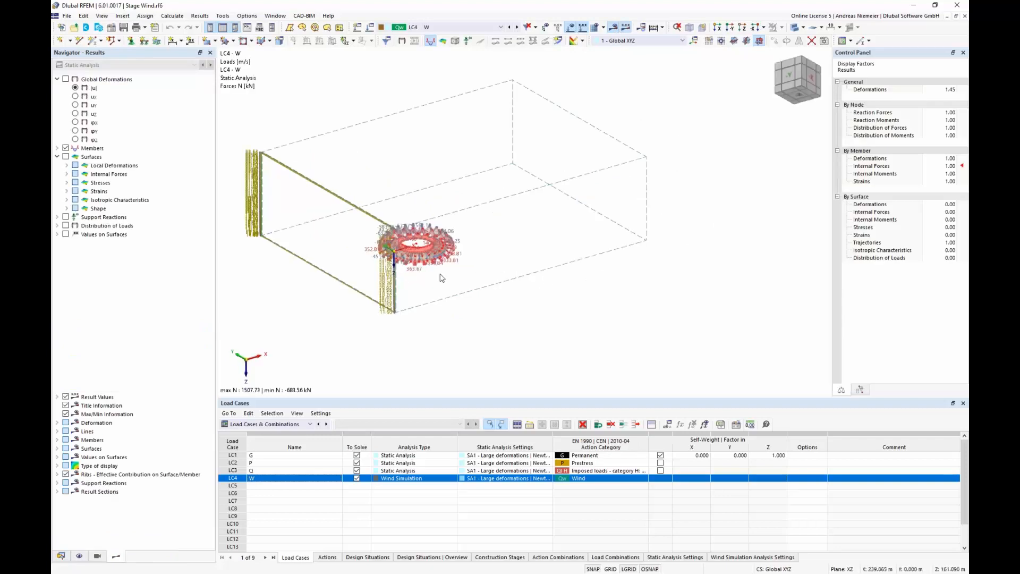
scroll(441, 279, up, 3)
scroll(379, 265, up, 1)
middle_drag(478, 275, 604, 315)
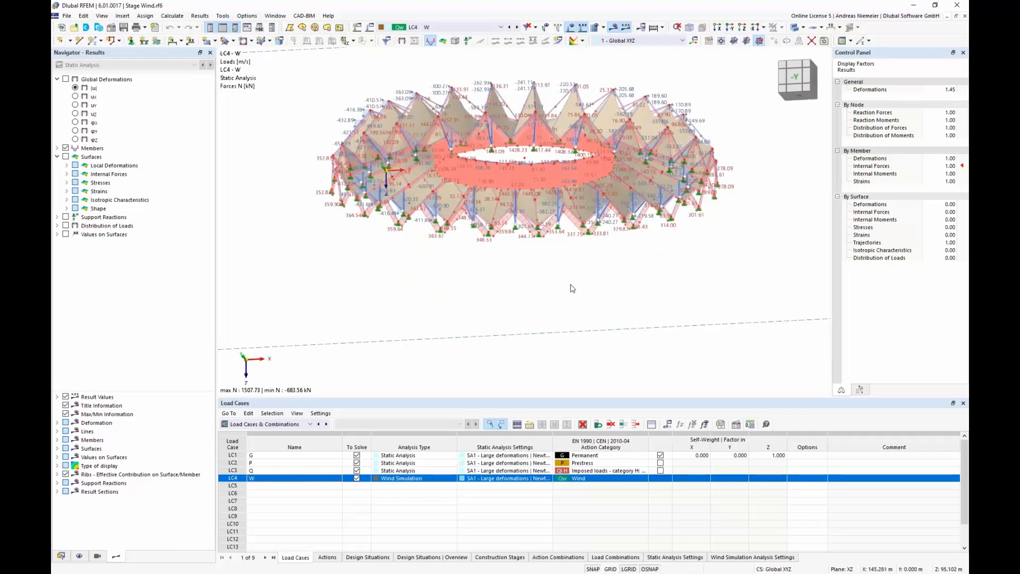
Examine the axial forces N of load case LC4 up close along the lower edge of the roof
scroll(438, 241, up, 3)
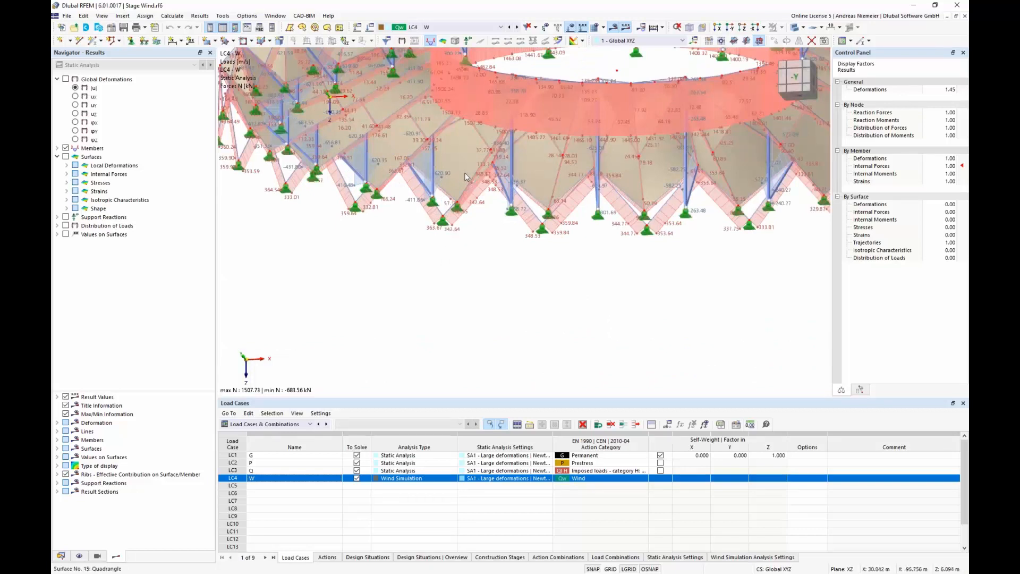
scroll(473, 250, down, 3)
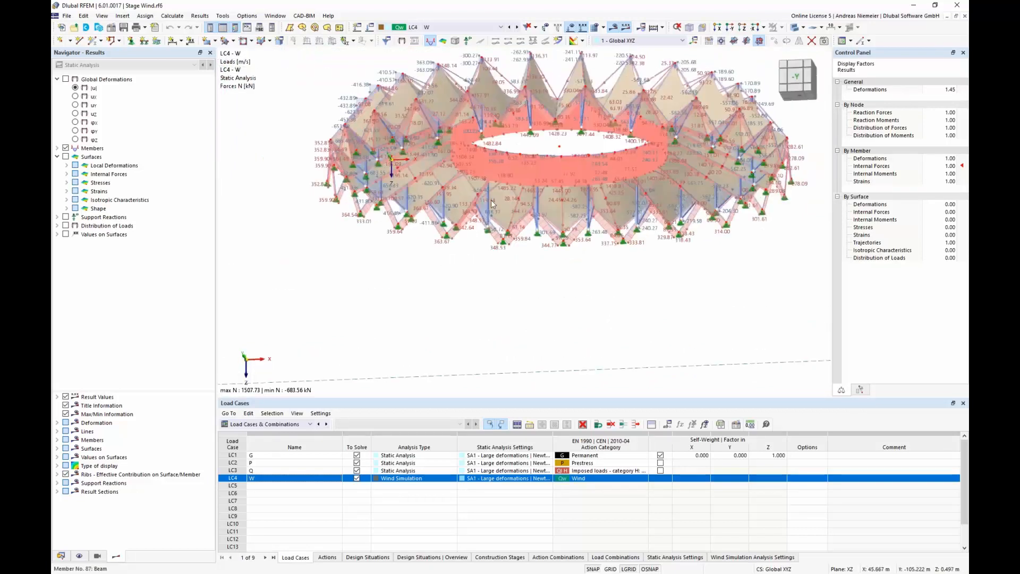
scroll(492, 201, up, 2)
scroll(509, 196, down, 2)
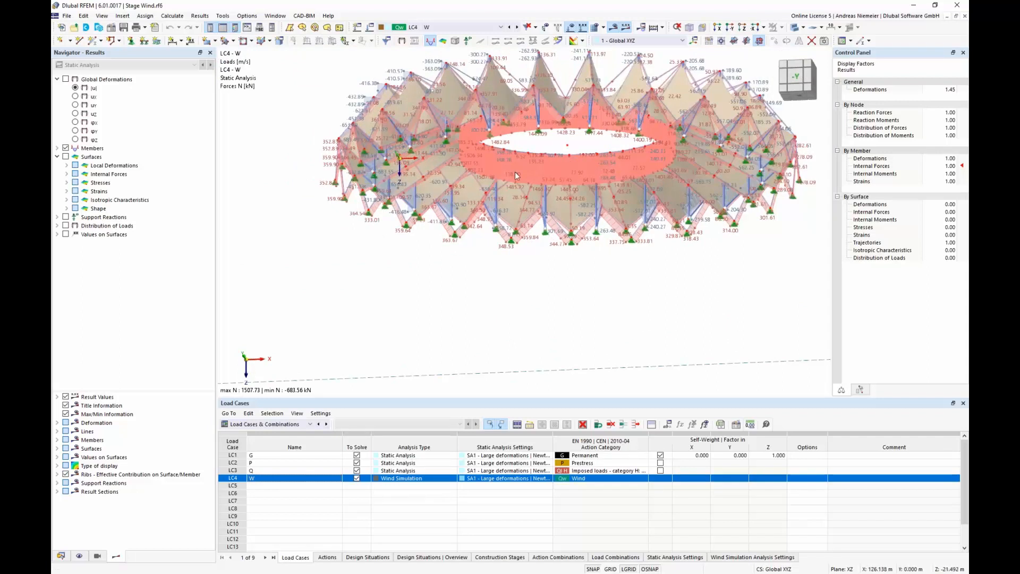
Expand the member result categories and display the total global deformations |u| of load case LC4 on the roof
click(57, 148)
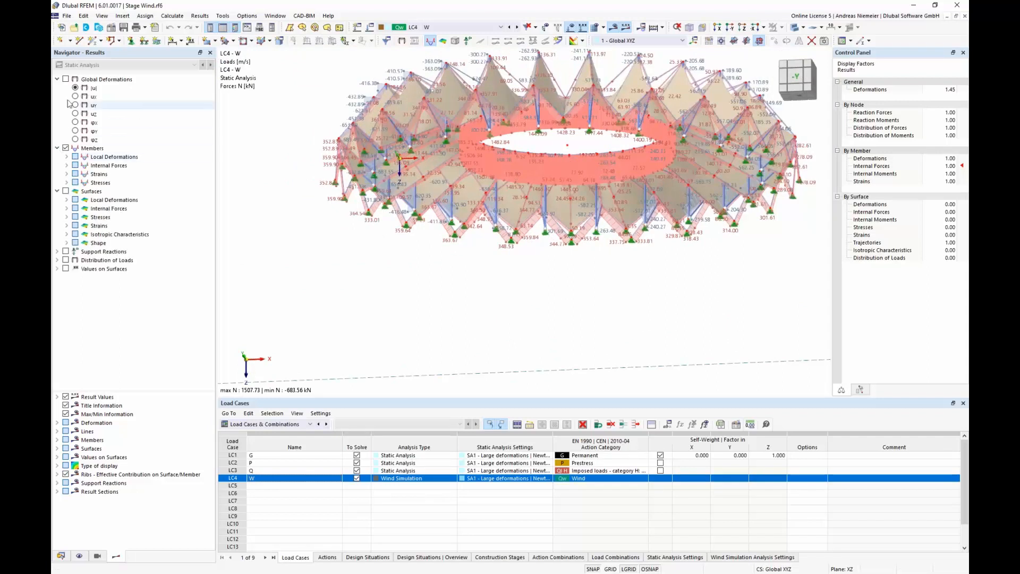
scroll(448, 290, down, 1)
click(693, 41)
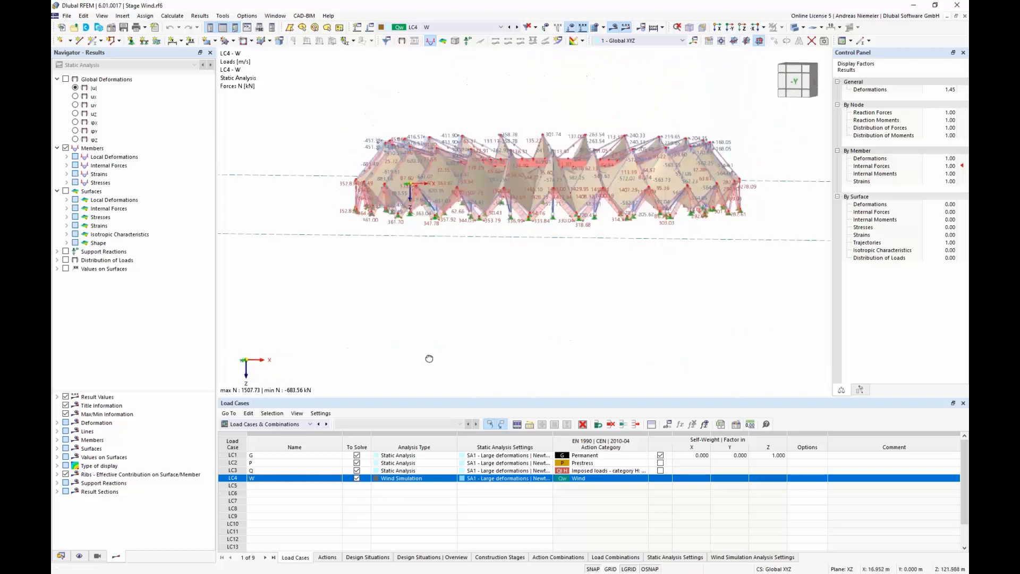
ctrl+middle_drag(690, 36, 441, 307)
scroll(440, 307, up, 5)
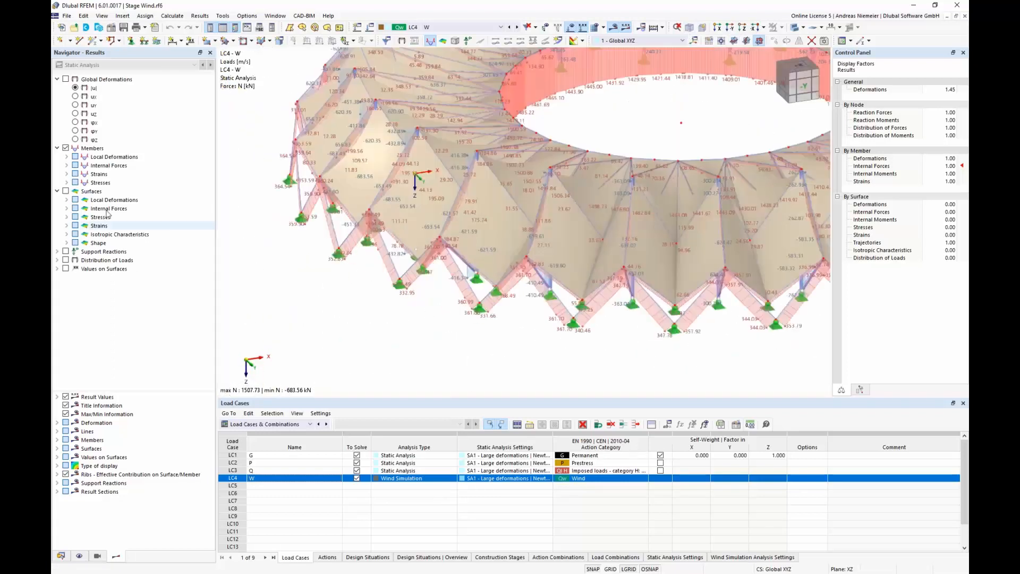
click(67, 79)
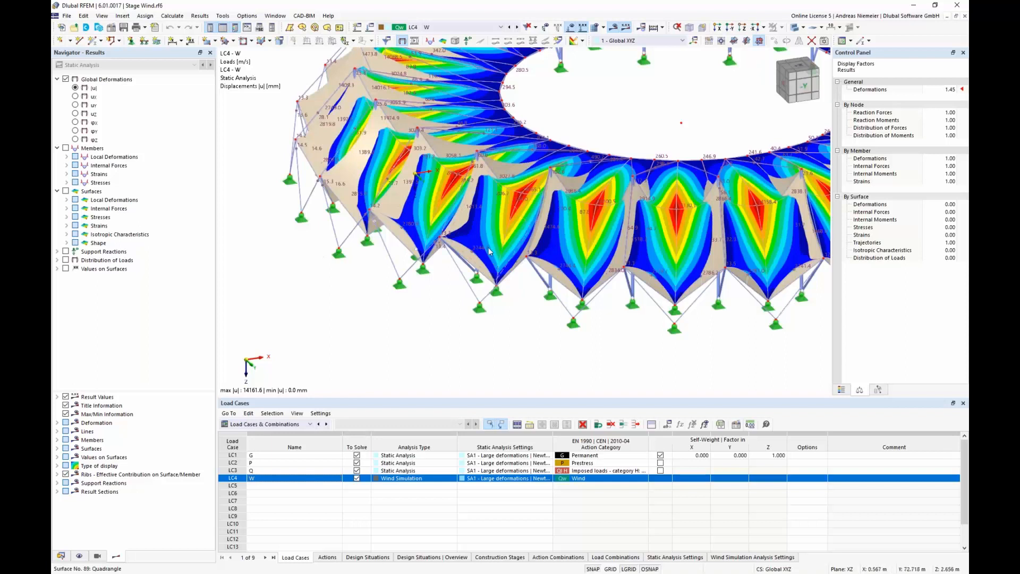
mouse_move(489, 252)
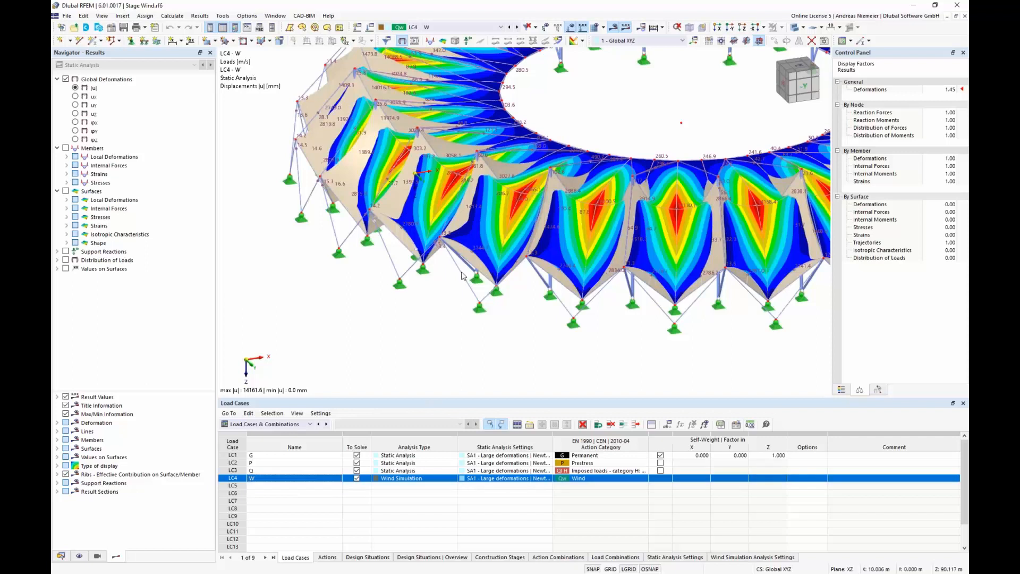
click(701, 27)
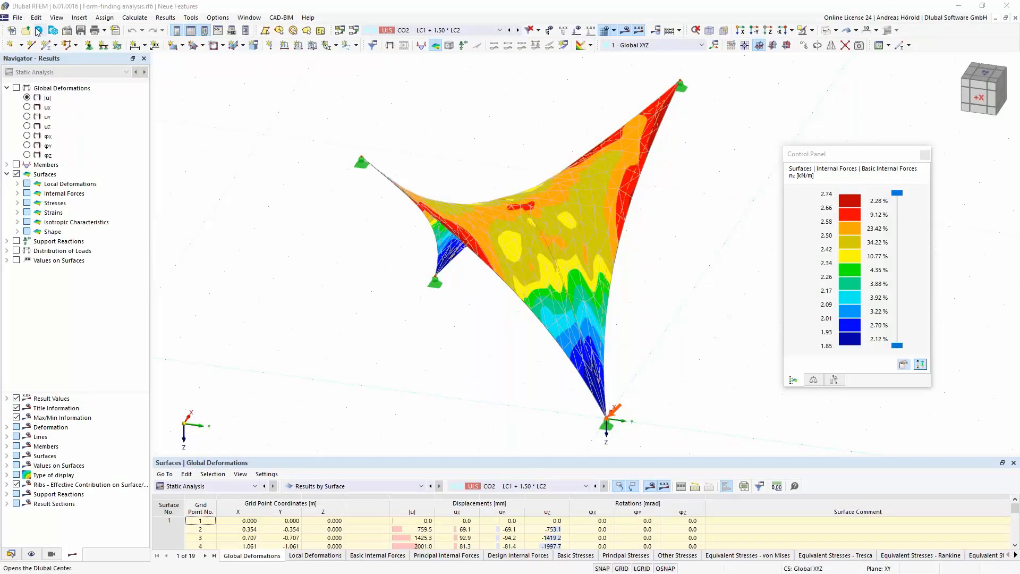
Switch to Dlubal Center, maximize its window and open the My Account area
click(40, 31)
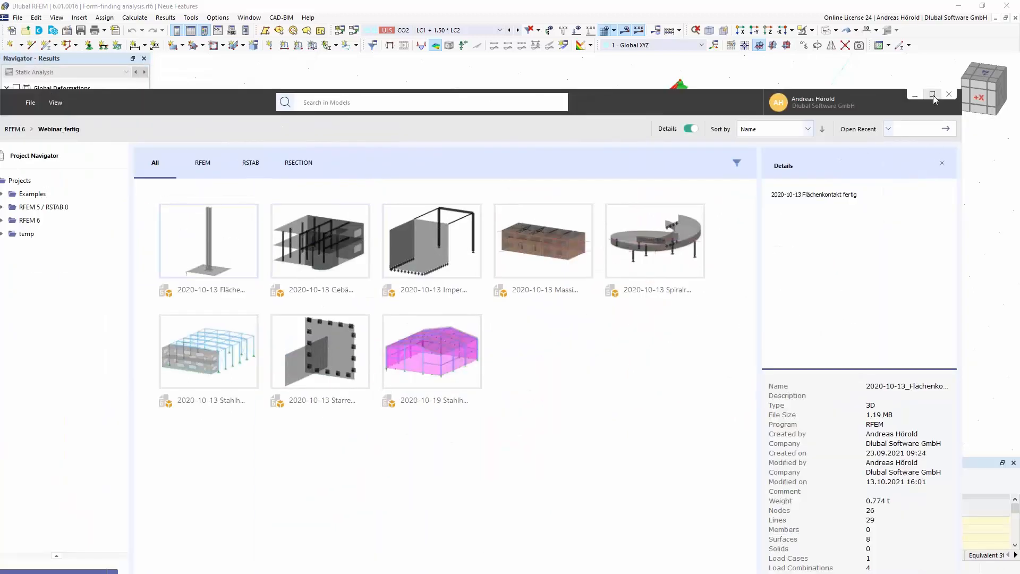
click(932, 94)
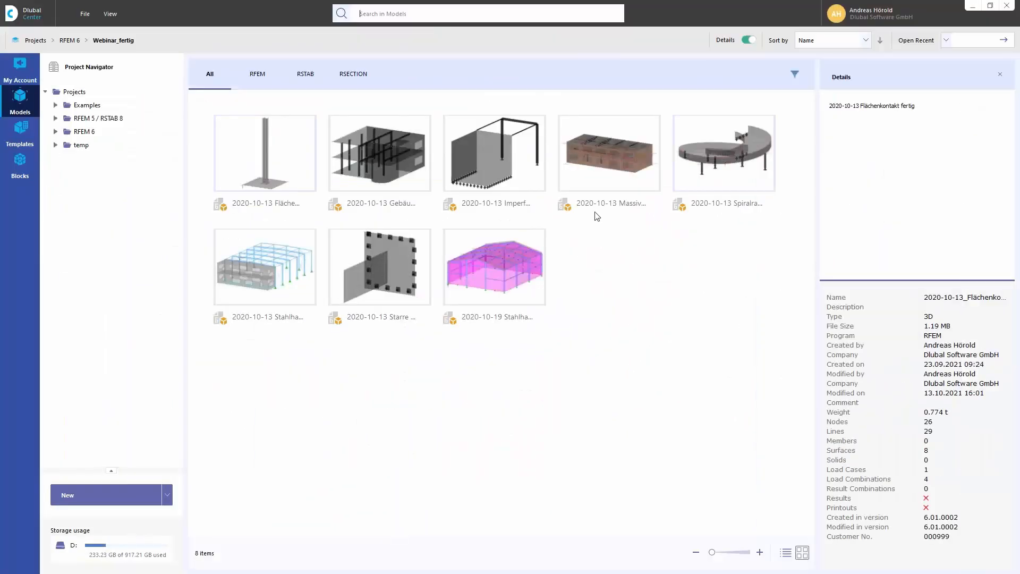
click(20, 71)
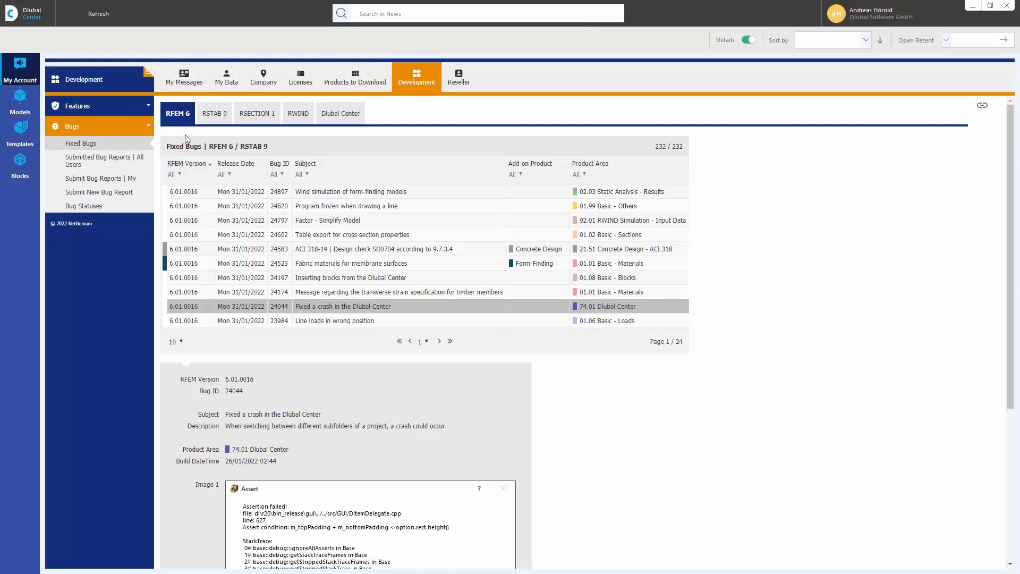
Browse the account's messages, company data and the current product downloads for the R20 and R19 generations
click(184, 80)
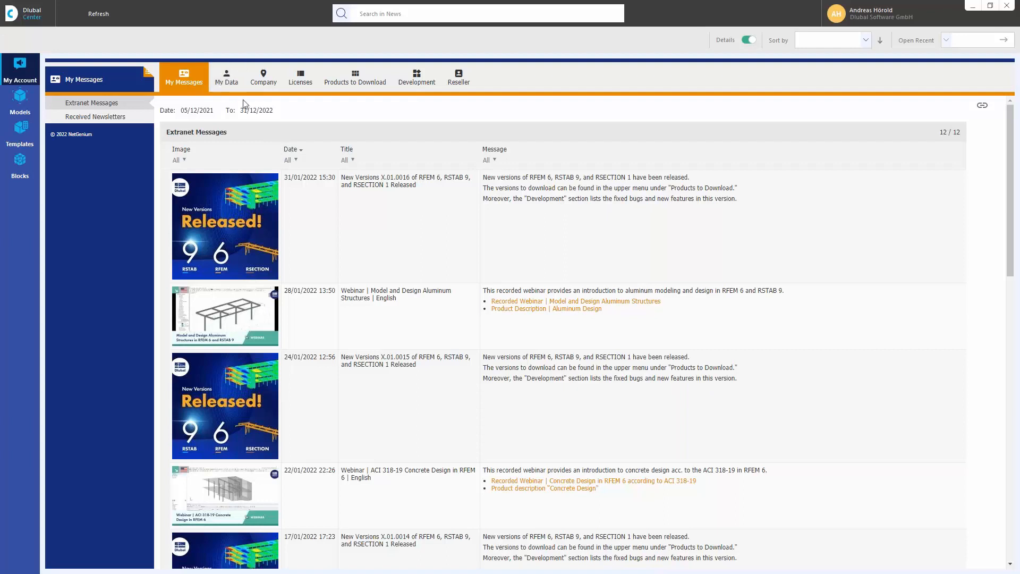
click(262, 82)
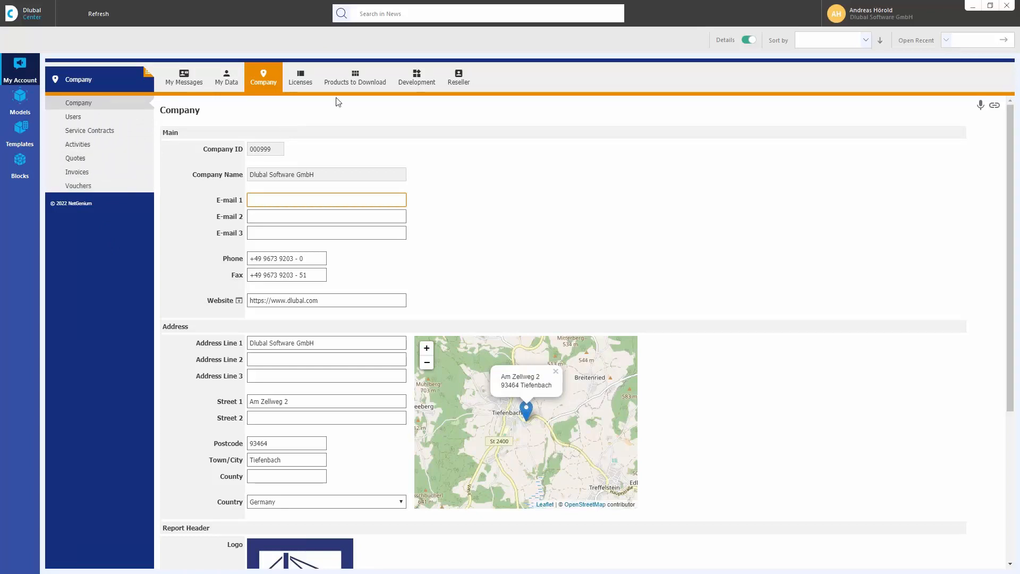
click(355, 79)
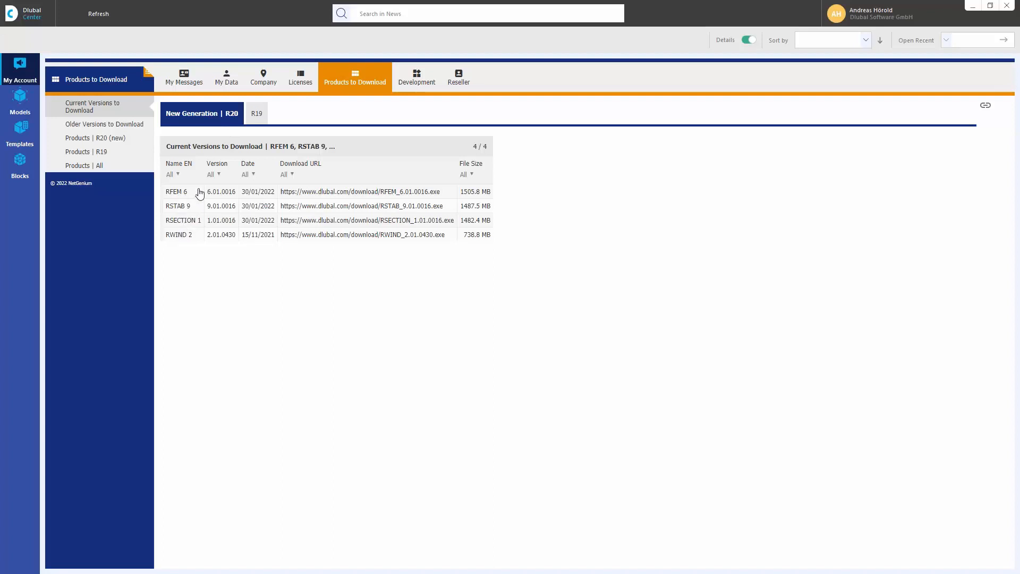
click(253, 113)
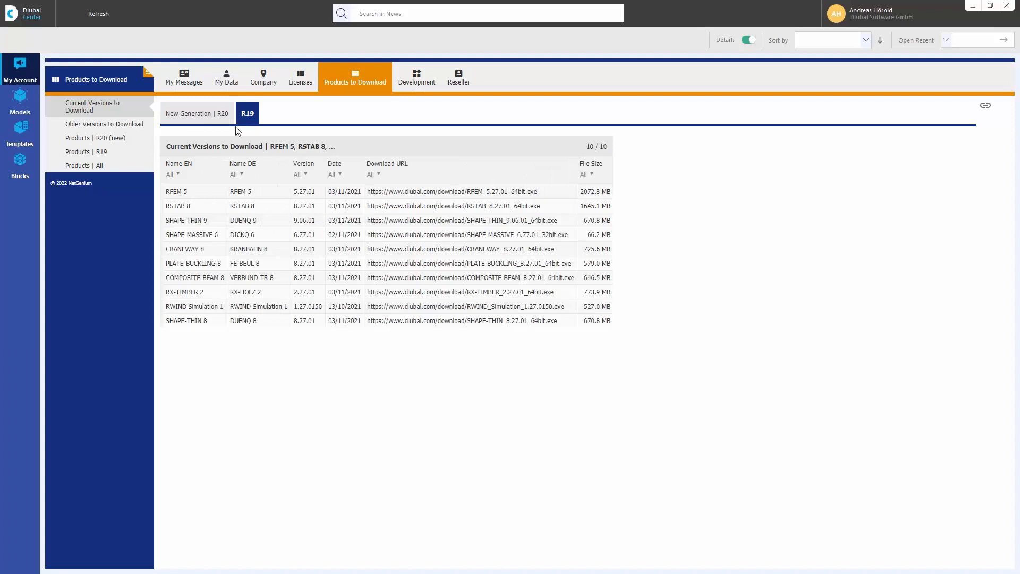
Review the implemented features, open features and fixed bugs listed for RFEM 6 in the development section
click(416, 80)
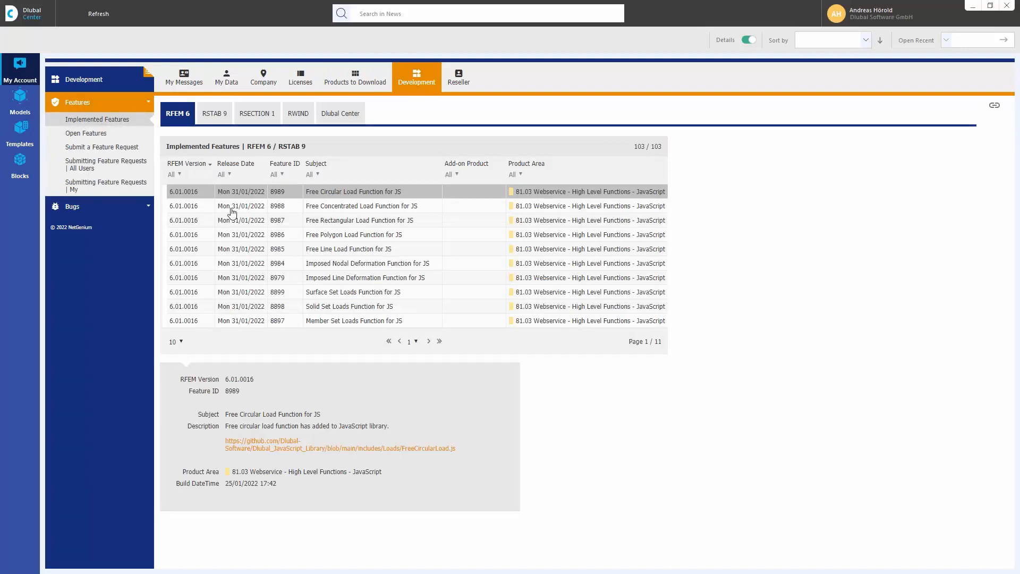
click(94, 136)
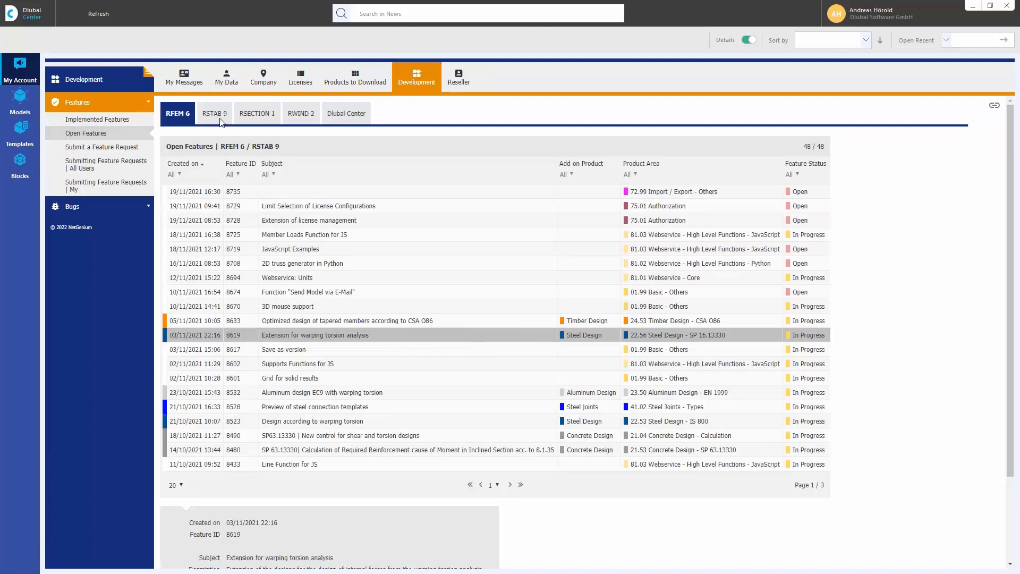
click(100, 211)
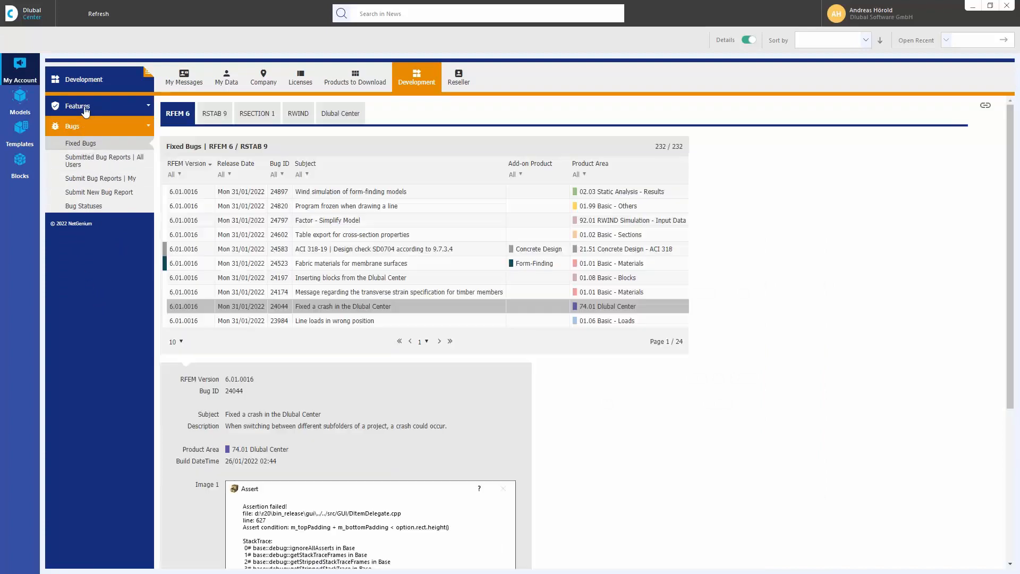
click(85, 108)
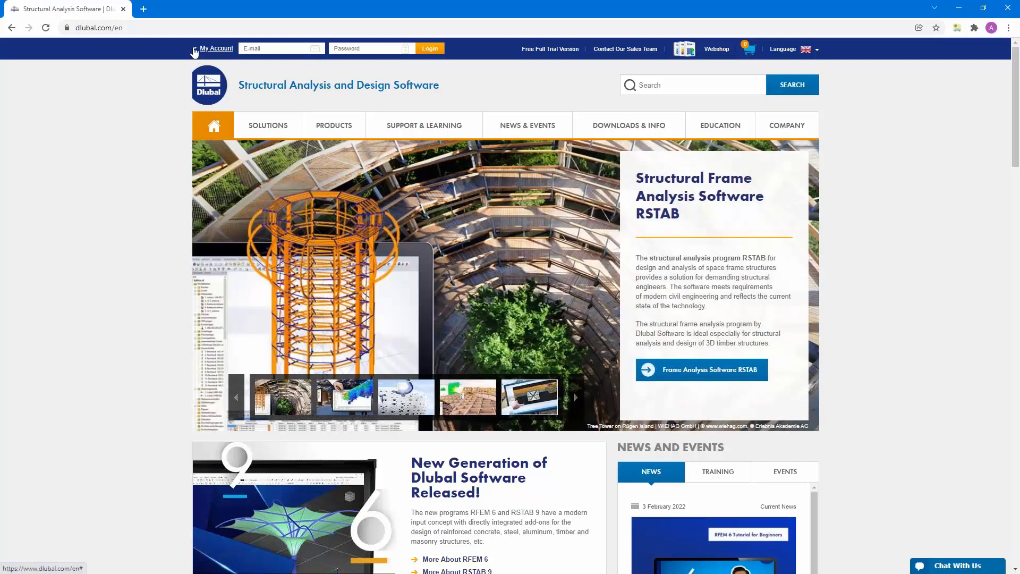
Switch to the Dlubal website in the browser, show the account options and open the RFEM 6 for Beginners e-learning videos
click(194, 50)
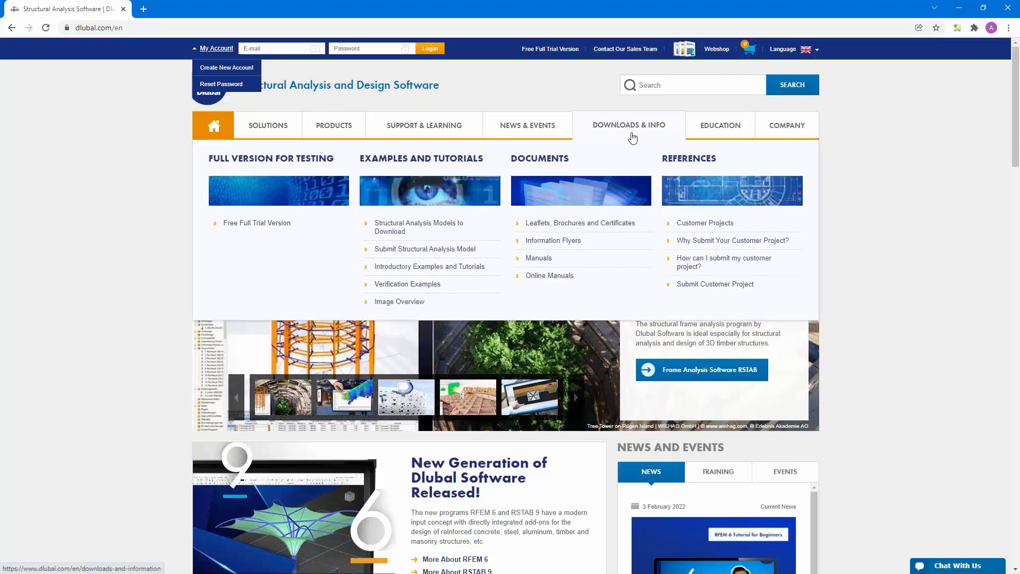
mouse_move(716, 125)
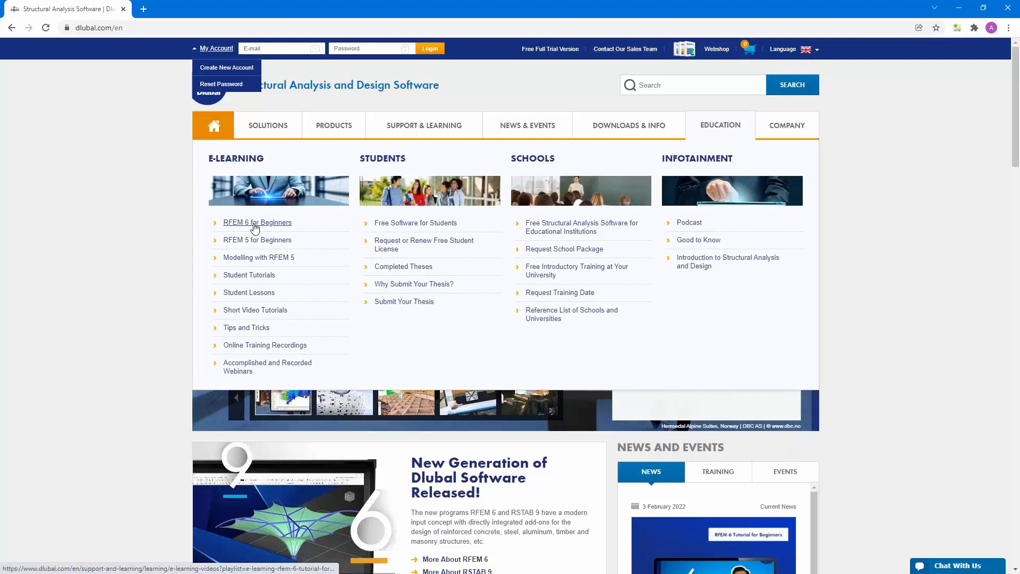
click(256, 223)
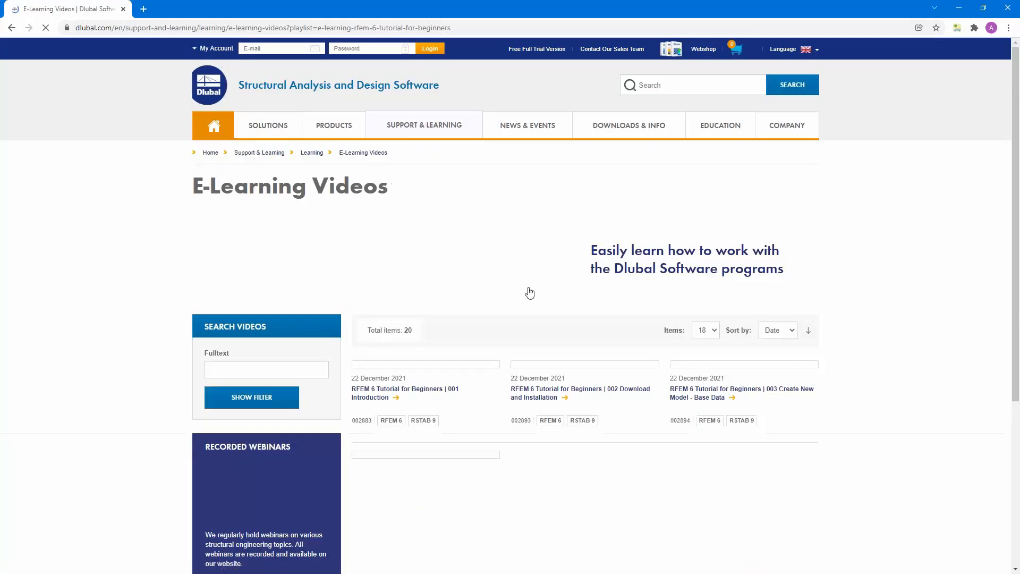
Look through the RFEM 6 Tutorial for Beginners video list and return to the start of the page
scroll(606, 328, down, 4)
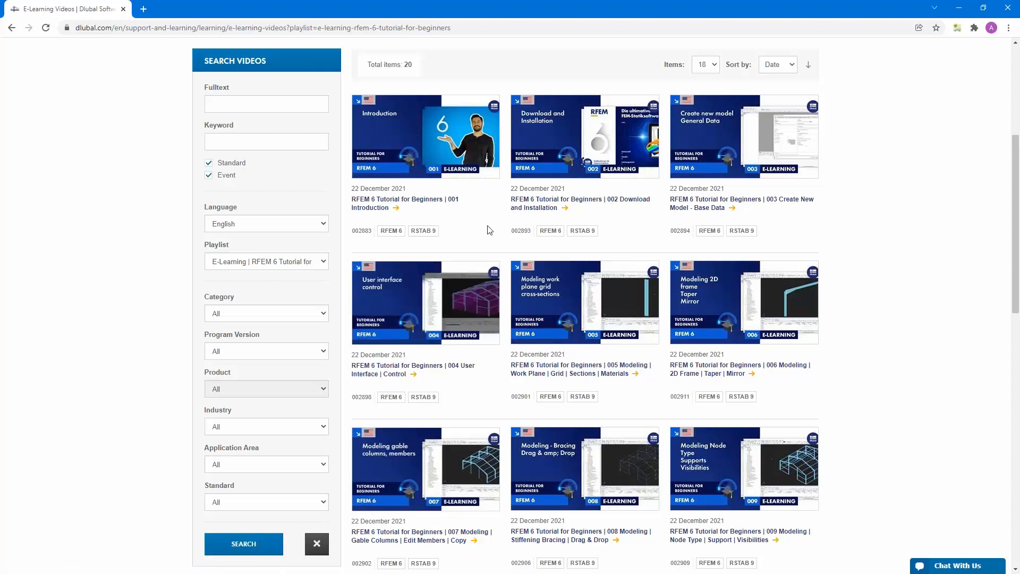
scroll(489, 229, down, 15)
scroll(489, 230, up, 9)
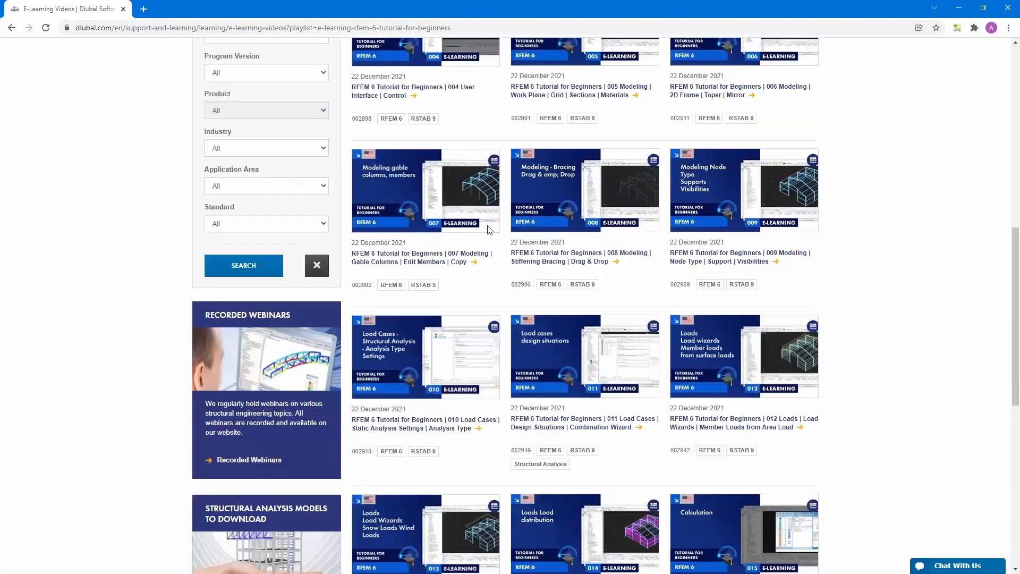
scroll(489, 230, up, 11)
scroll(440, 272, down, 2)
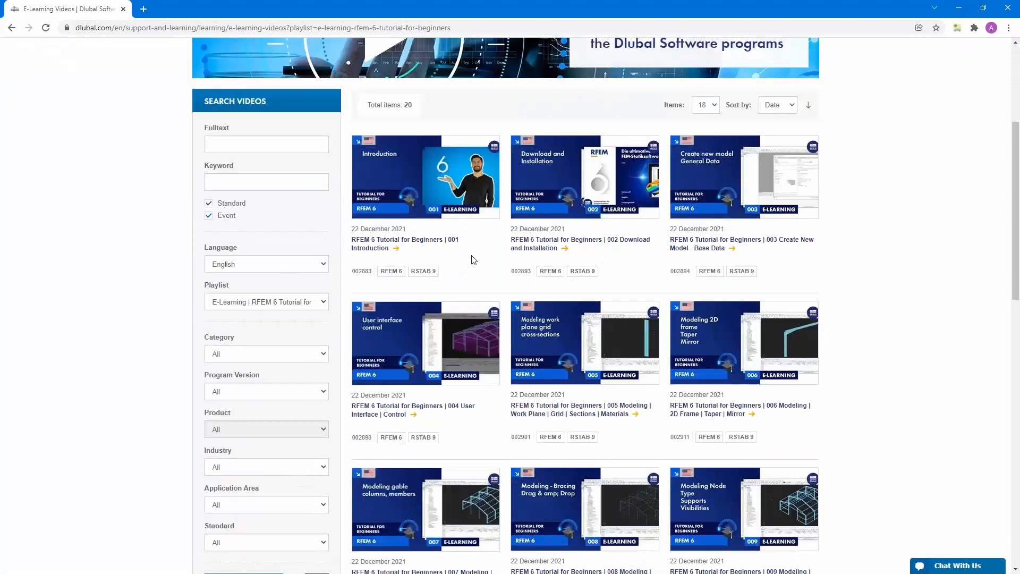
scroll(476, 269, up, 5)
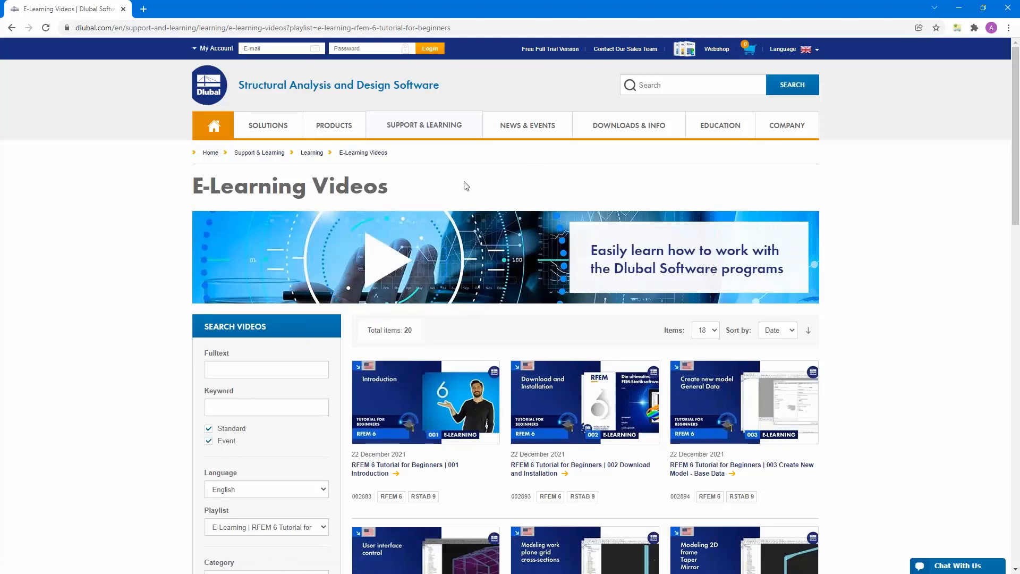
Find the webinar "Form-Finding and Calculation of Membrane Structures in RFEM 6" in the website's webinar list and open its page
mouse_move(326, 120)
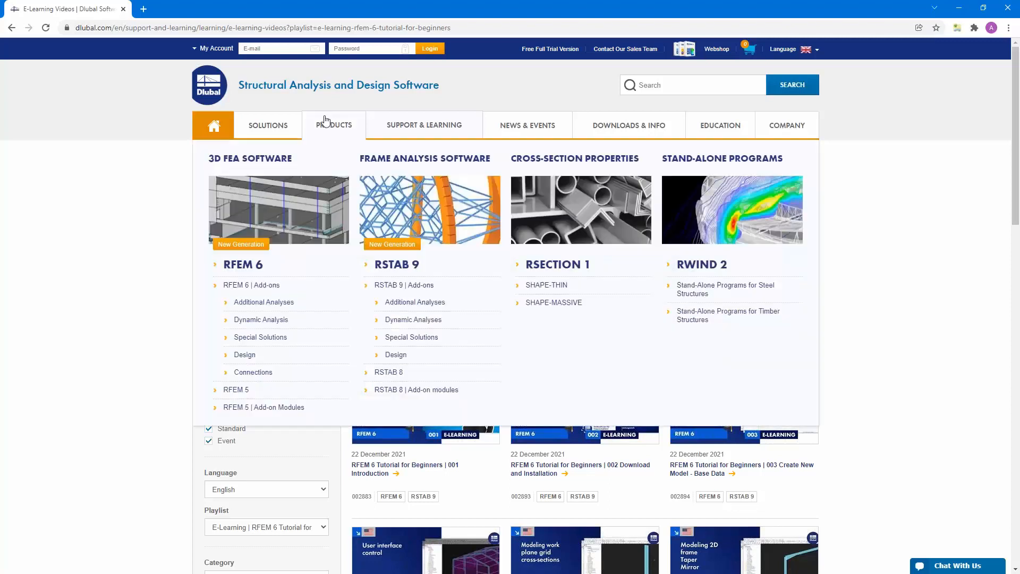
mouse_move(531, 128)
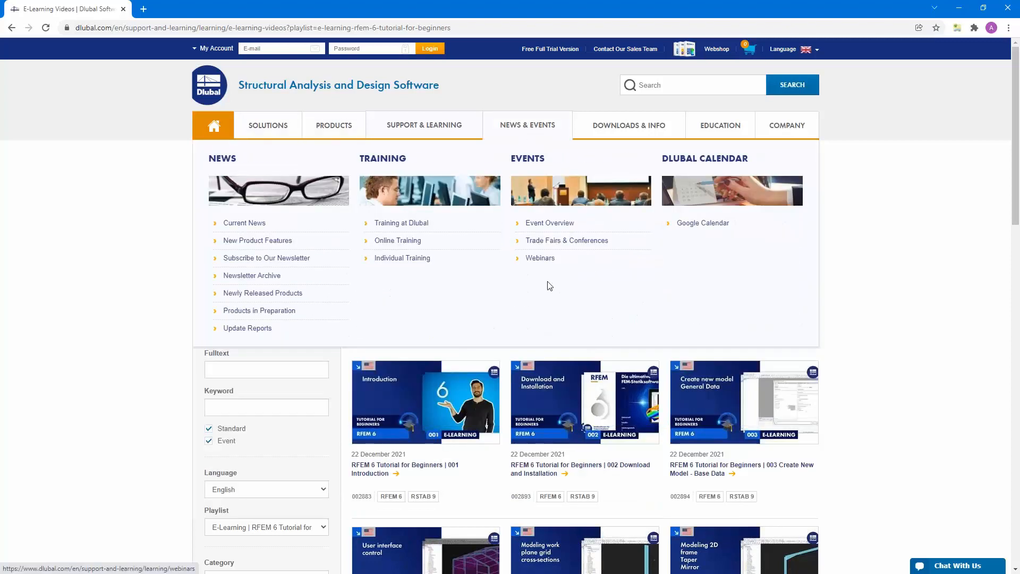
click(539, 259)
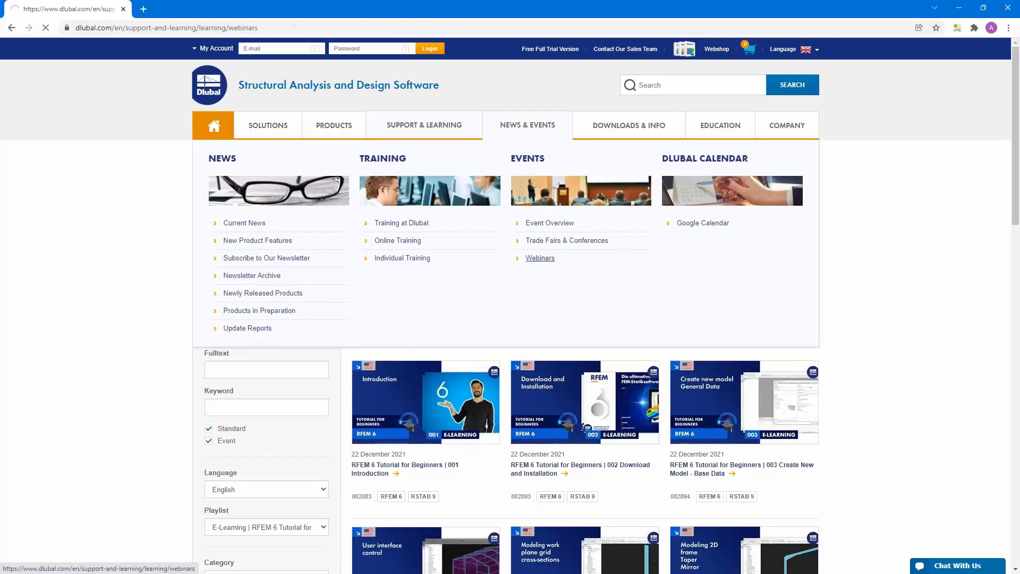
scroll(530, 357, down, 4)
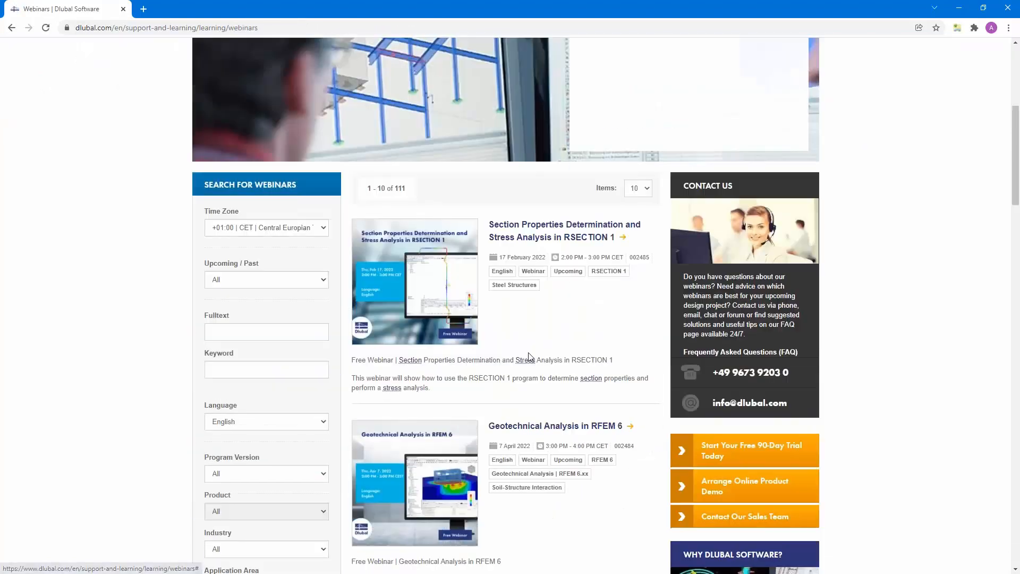
scroll(530, 356, down, 8)
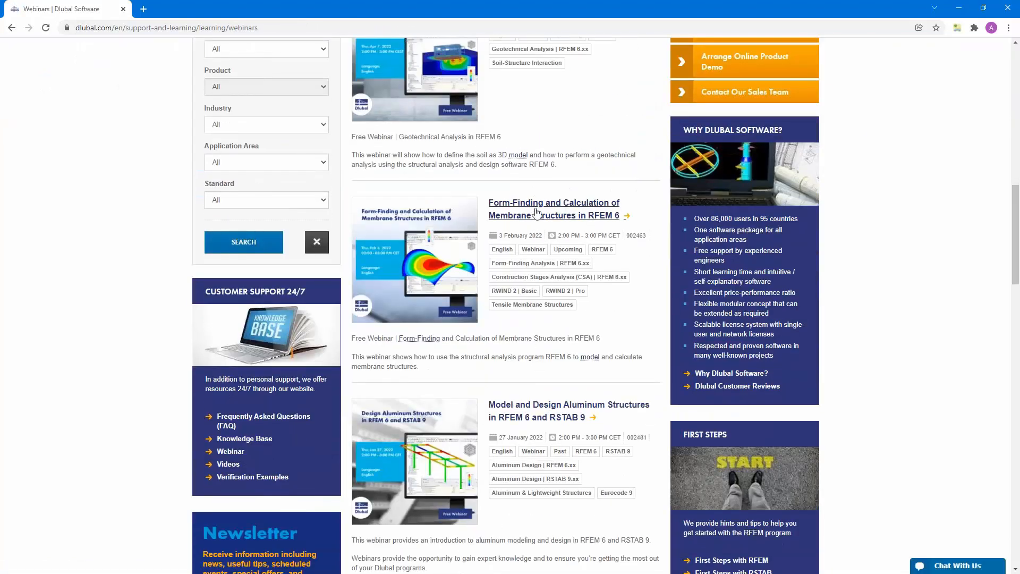
click(536, 212)
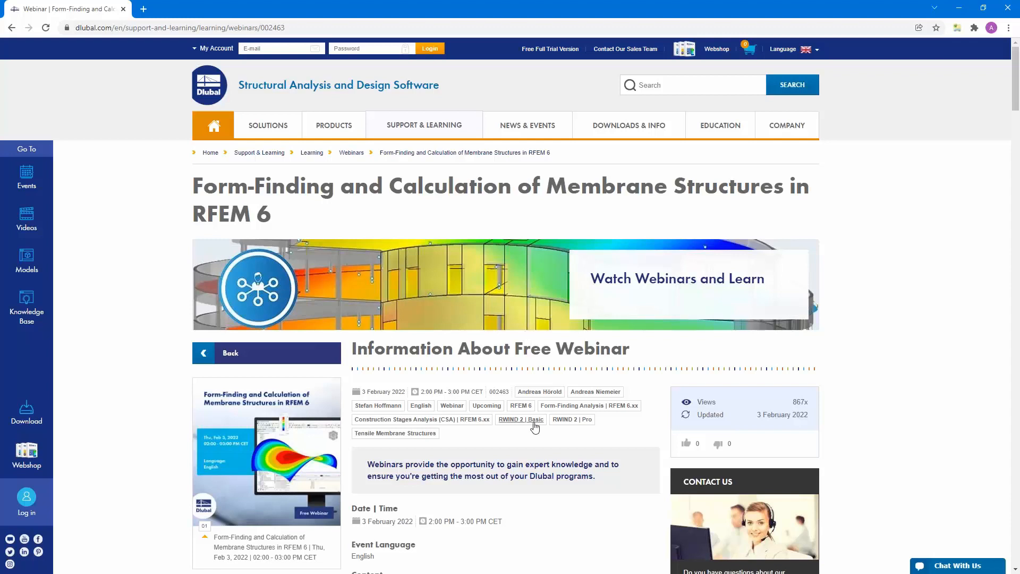
Look through the webinar page's content, downloads and recommended events, and select Stadium Roof Made of Membranes among the downloadable models
scroll(534, 426, down, 4)
scroll(533, 421, down, 2)
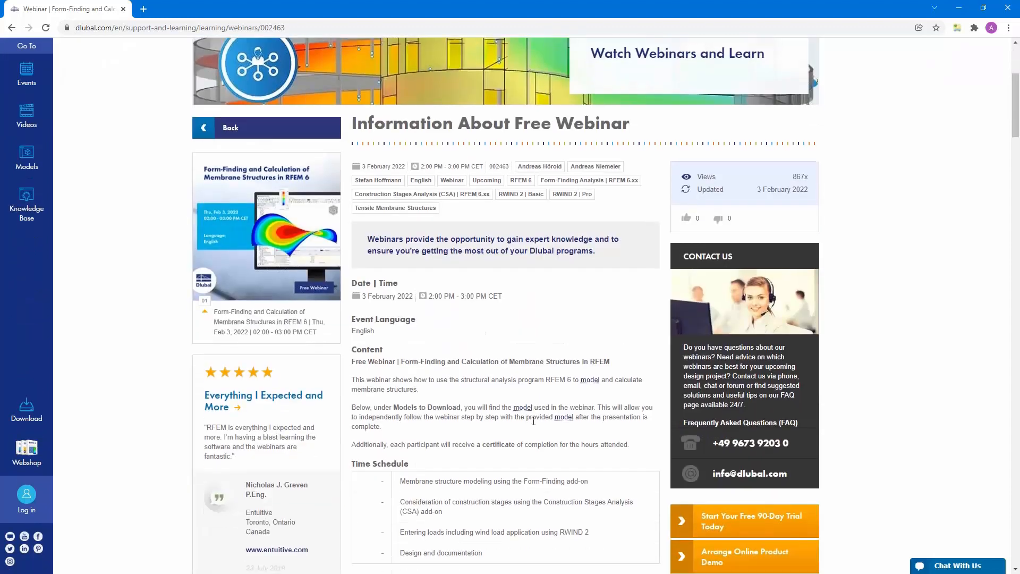
scroll(514, 360, down, 10)
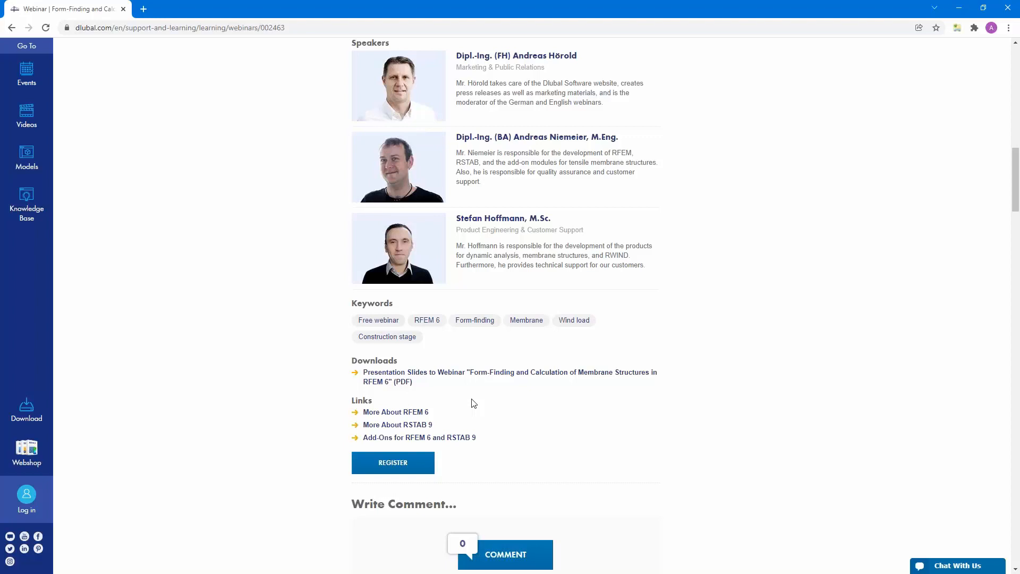
scroll(472, 402, down, 13)
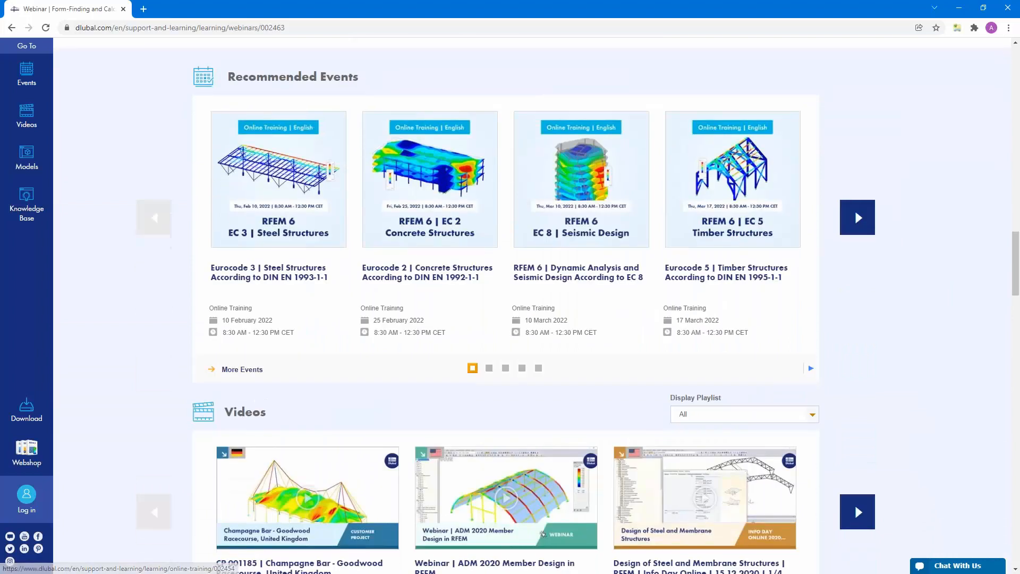
scroll(543, 533, down, 7)
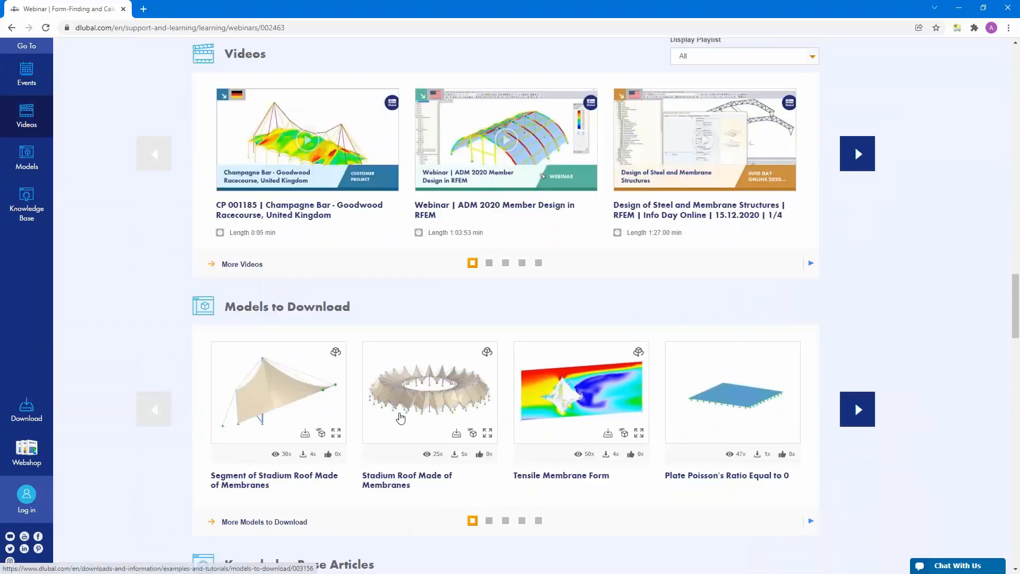
click(418, 419)
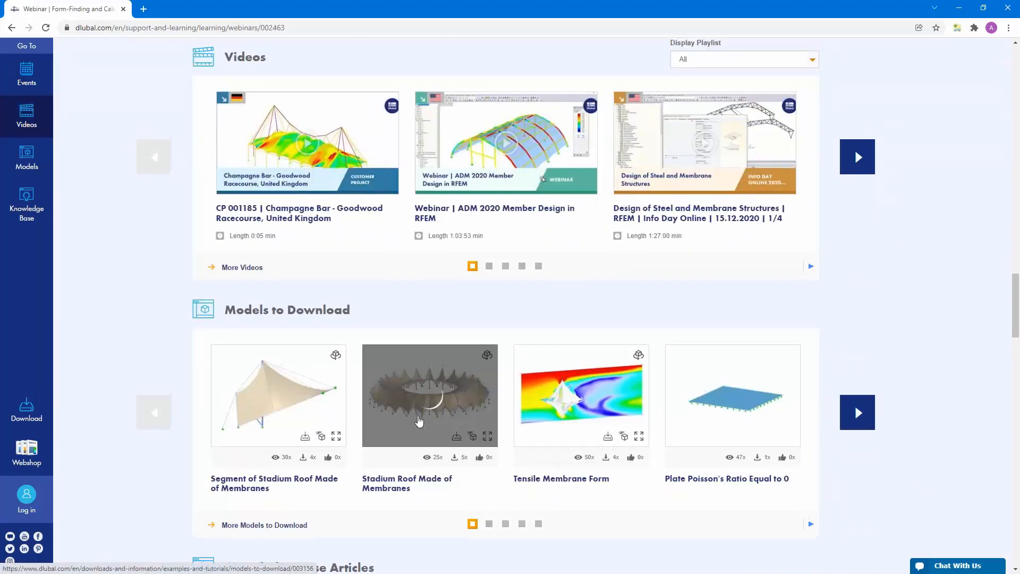
scroll(418, 419, up, 20)
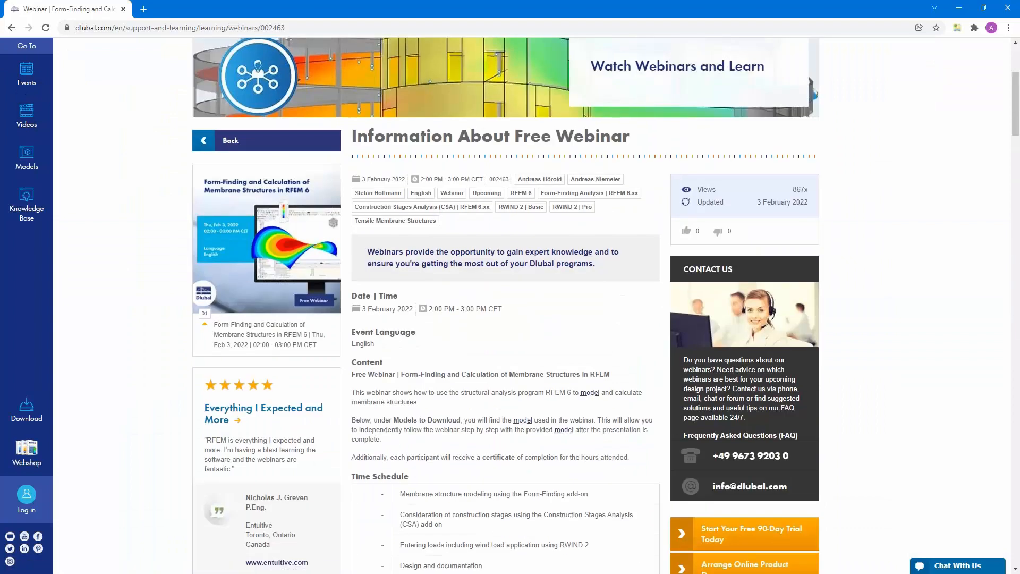